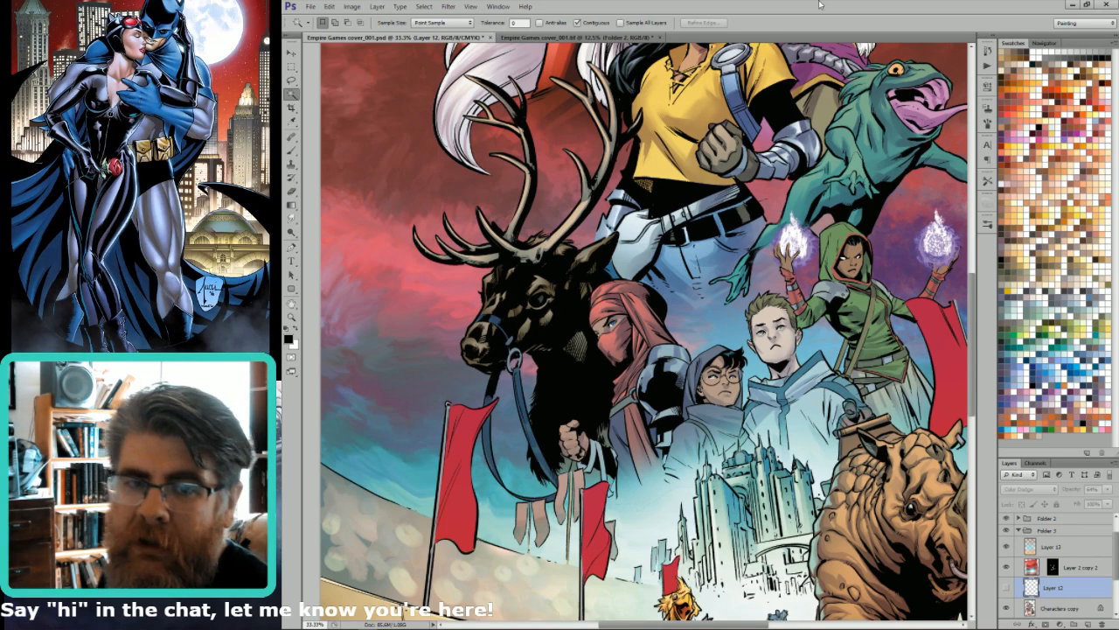
# - Make the Characters copy layer active and ready the Lasso tool
pyautogui.moveTo(756, 628)
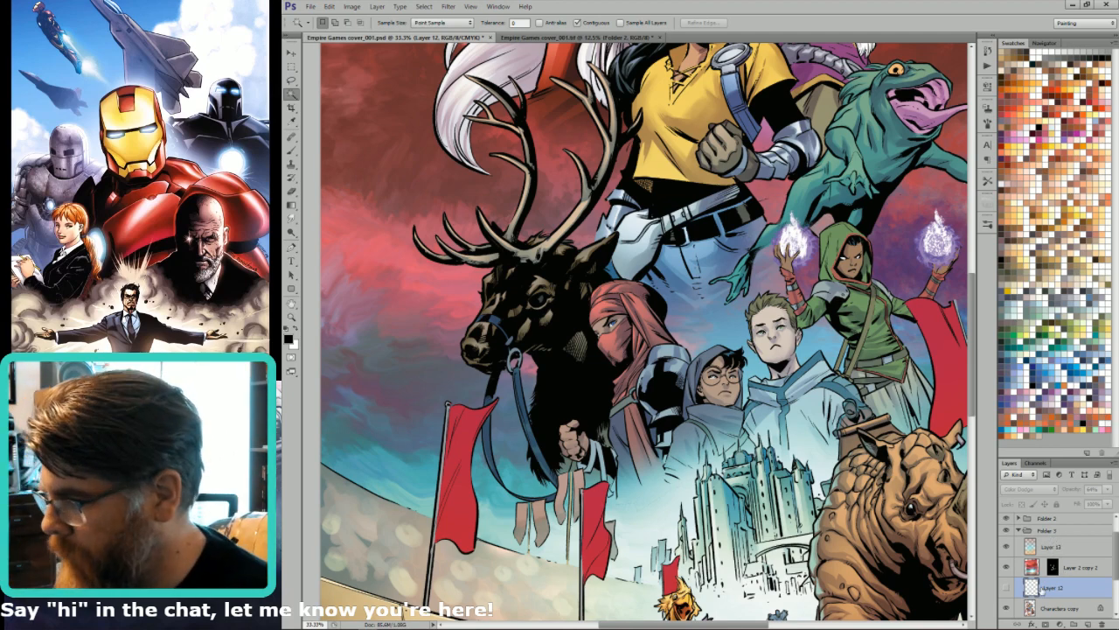
pyautogui.click(1106, 571)
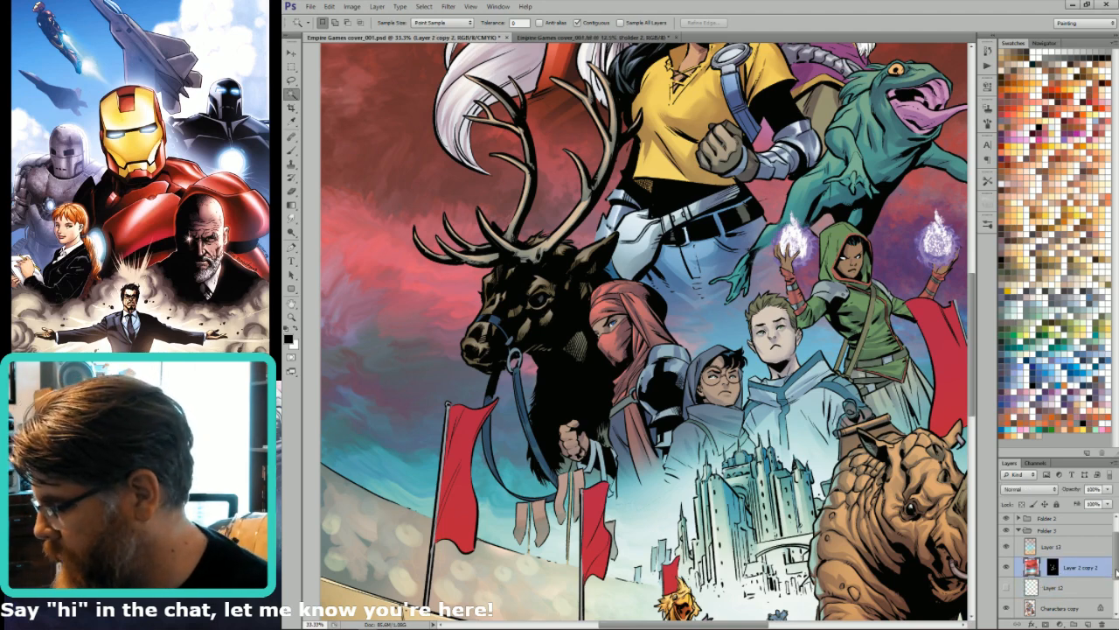
pyautogui.moveTo(1116, 560); pyautogui.dragTo(1115, 581)
pyautogui.click(1060, 568)
pyautogui.press('l')
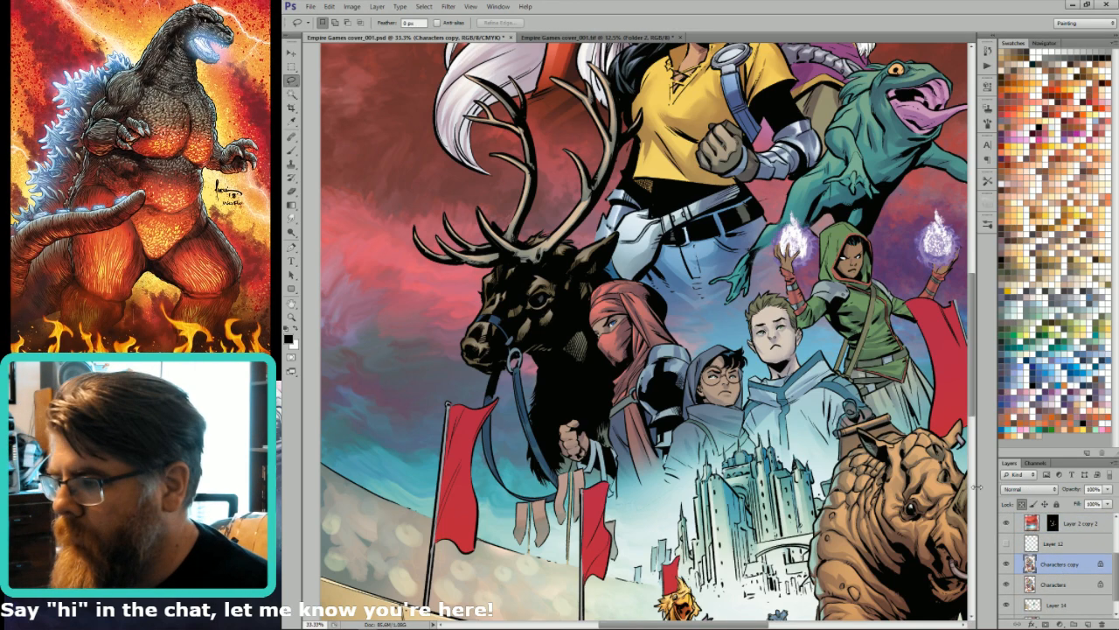
# - Sample the green of the hooded woman's clothing as the painting colour and ready the Brush tool
pyautogui.moveTo(868, 390); pyautogui.dragTo(838, 500)
pyautogui.hotkey('ctrl', '0')
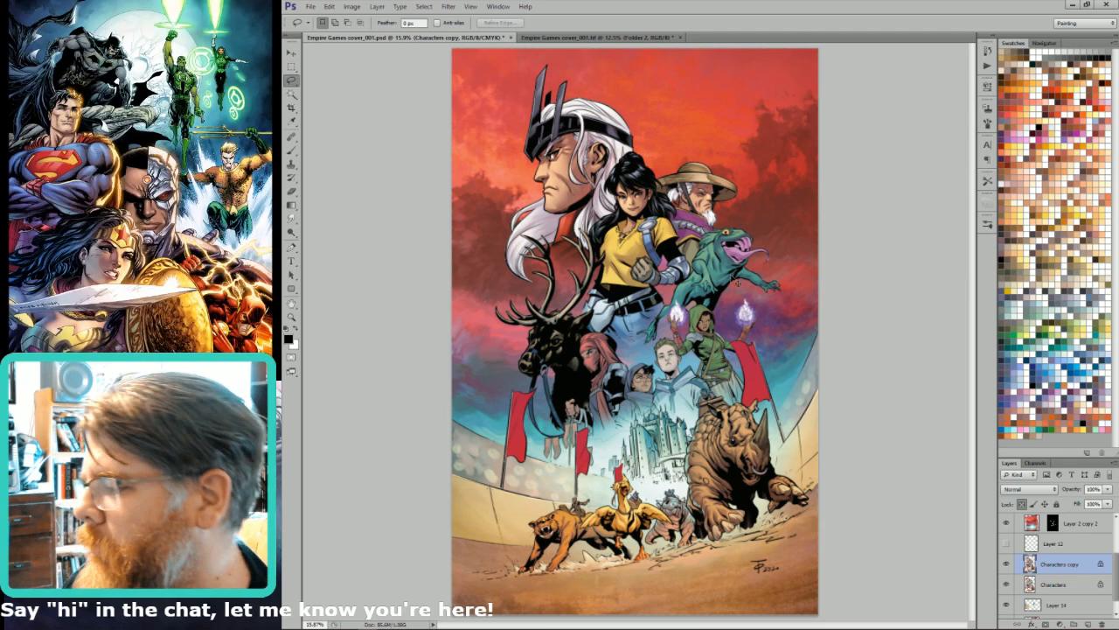
pyautogui.moveTo(765, 259); pyautogui.dragTo(635, 417)
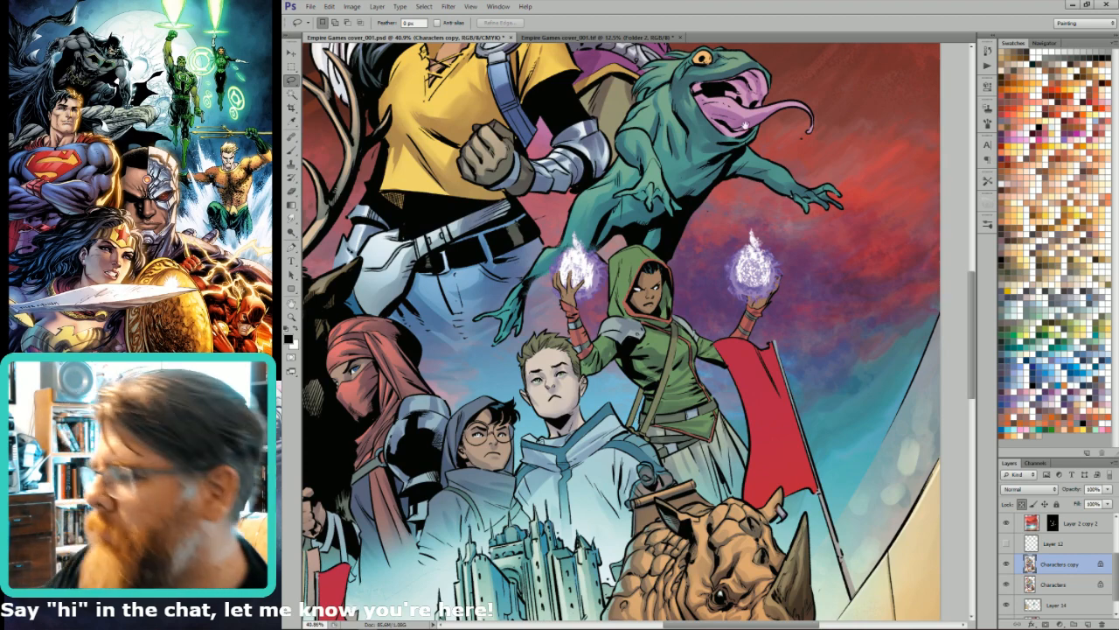
pyautogui.moveTo(706, 132); pyautogui.dragTo(518, 418)
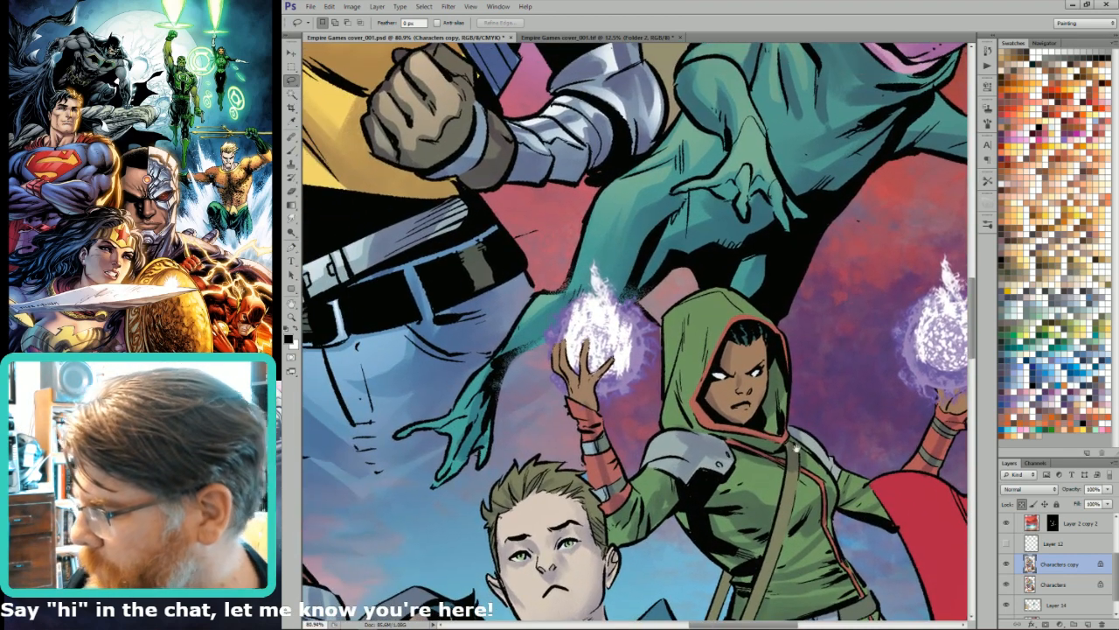
pyautogui.press('i')
pyautogui.click(764, 509)
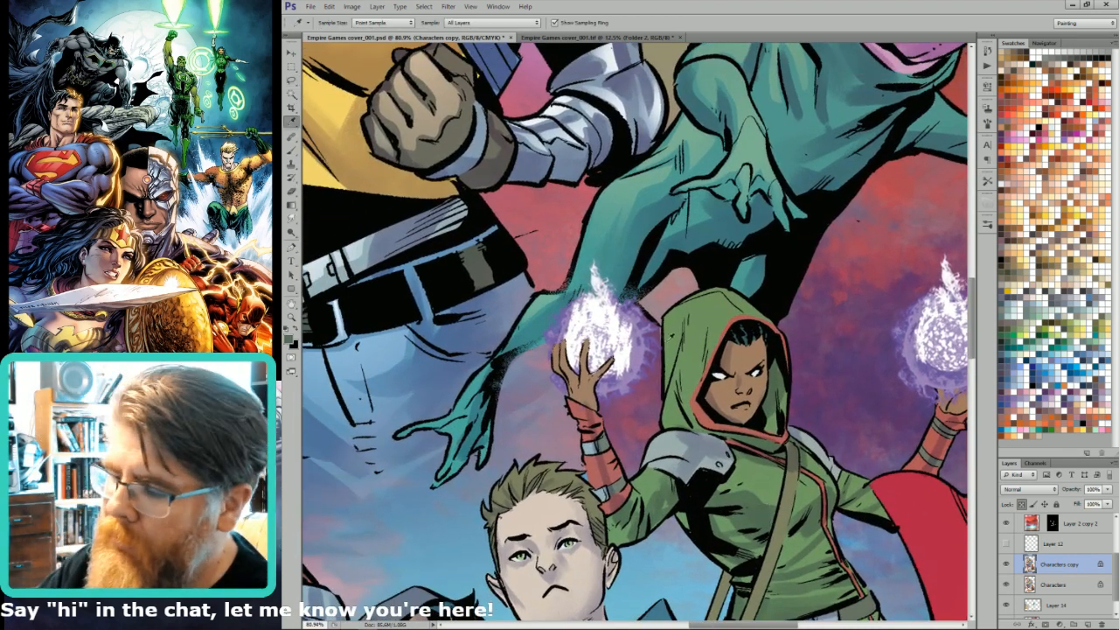
pyautogui.press('w')
pyautogui.press('b')
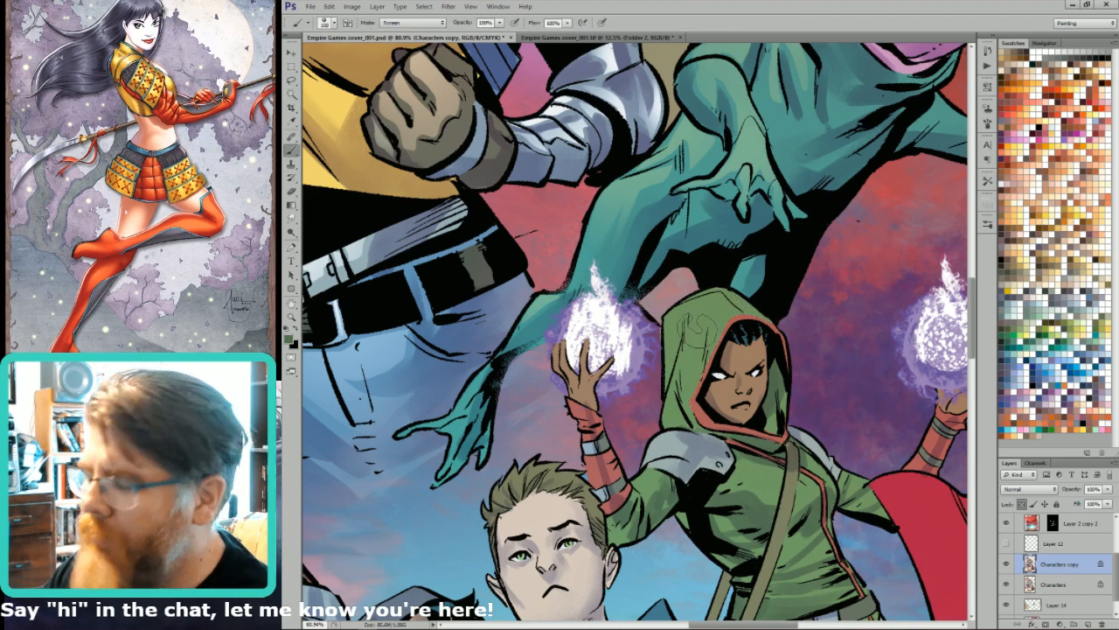
# - Switch to the first preset brush in the picker and shrink it to a small size for detail painting
pyautogui.click(335, 24)
pyautogui.click(303, 104)
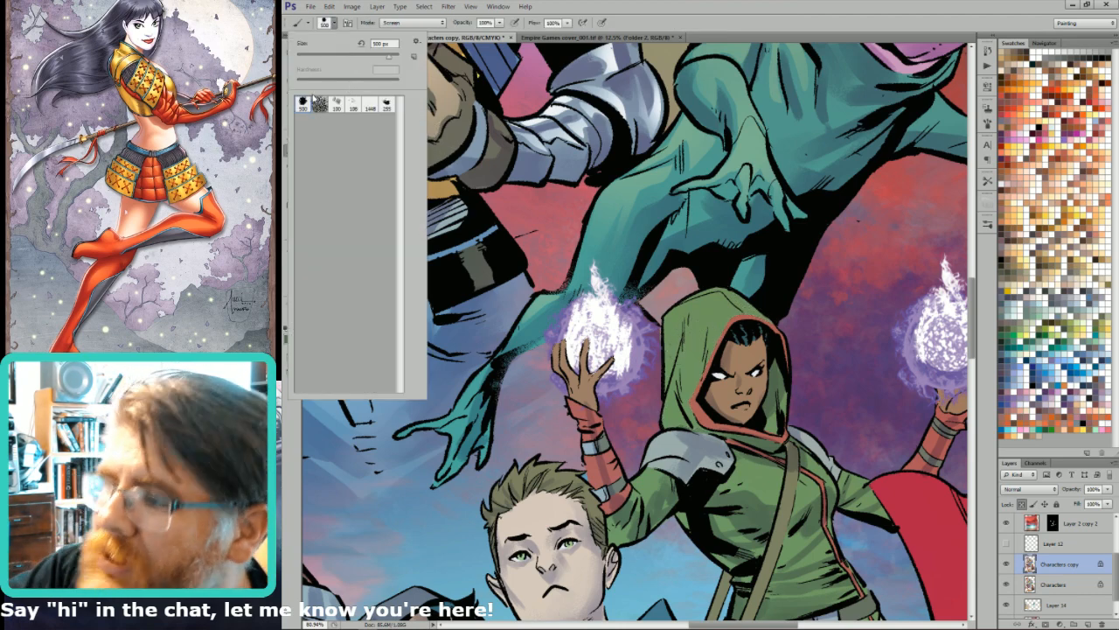
pyautogui.click(756, 321)
pyautogui.press('[')
pyautogui.press('[')
pyautogui.press('[')
pyautogui.press('[')
pyautogui.press('[')
pyautogui.press('[')
pyautogui.press('[')
pyautogui.press('[')
pyautogui.press('[')
pyautogui.press('[')
pyautogui.press('[')
pyautogui.press('[')
pyautogui.press('[')
pyautogui.press('[')
pyautogui.press('[')
pyautogui.press('[')
pyautogui.press('[')
pyautogui.press('[')
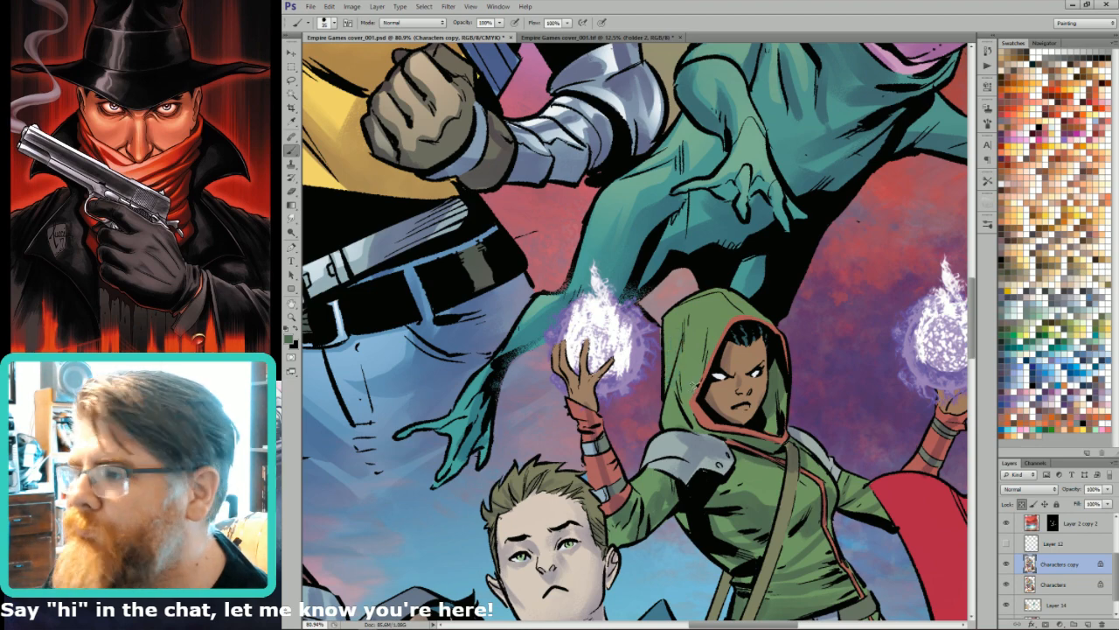
pyautogui.press('i')
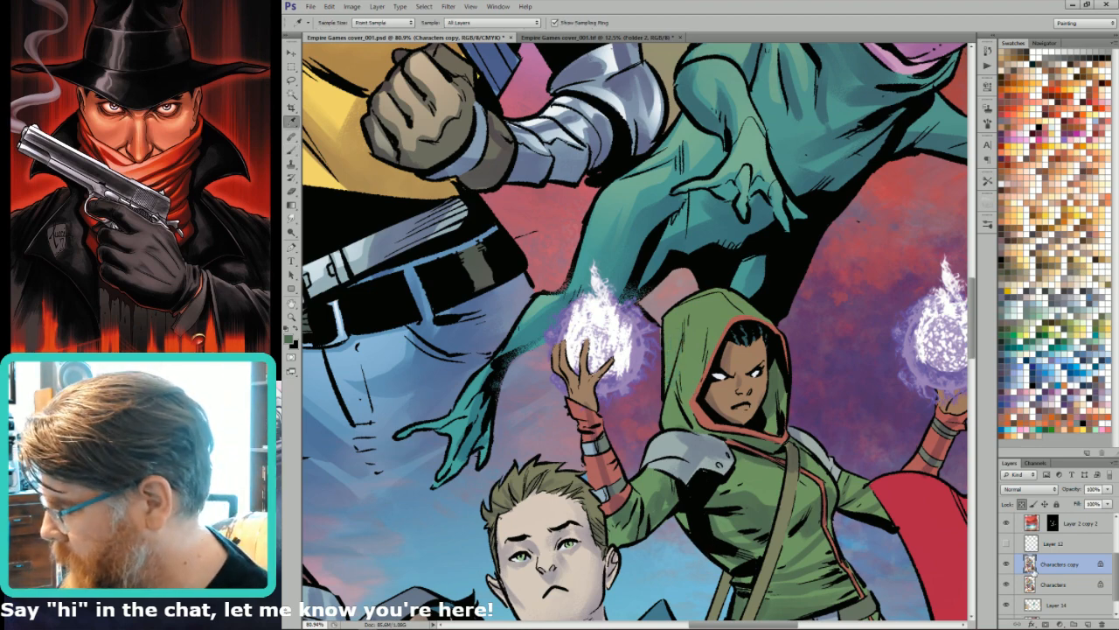
pyautogui.press('b')
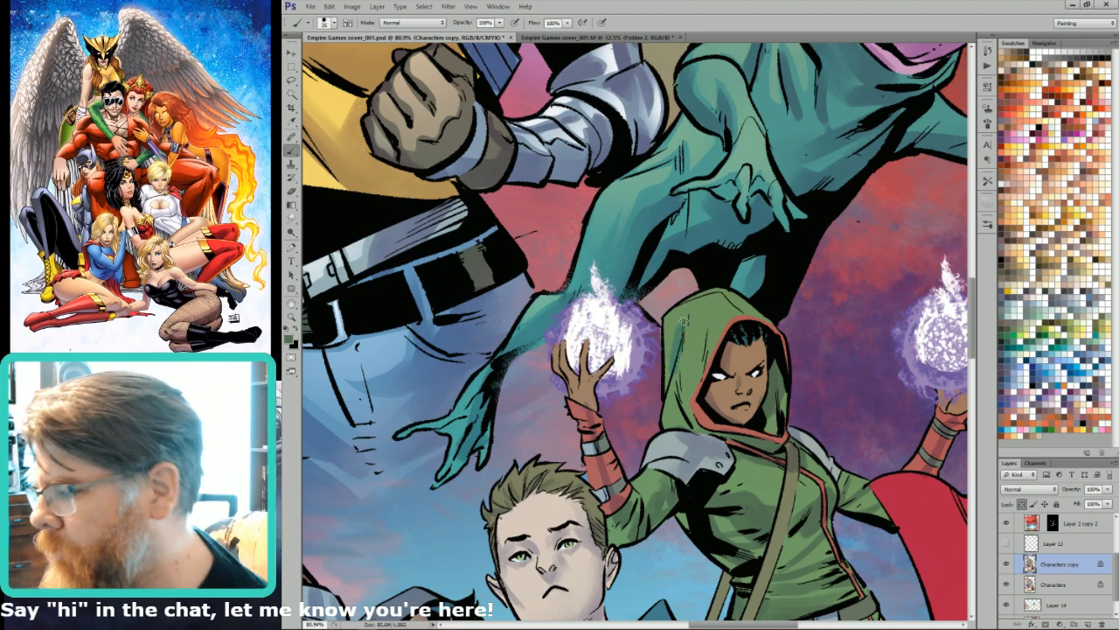
# - Hide Layer 13 in Folder 3 and make the Characters copy layer active again
pyautogui.moveTo(1114, 563); pyautogui.dragTo(1115, 544)
pyautogui.click(1047, 520)
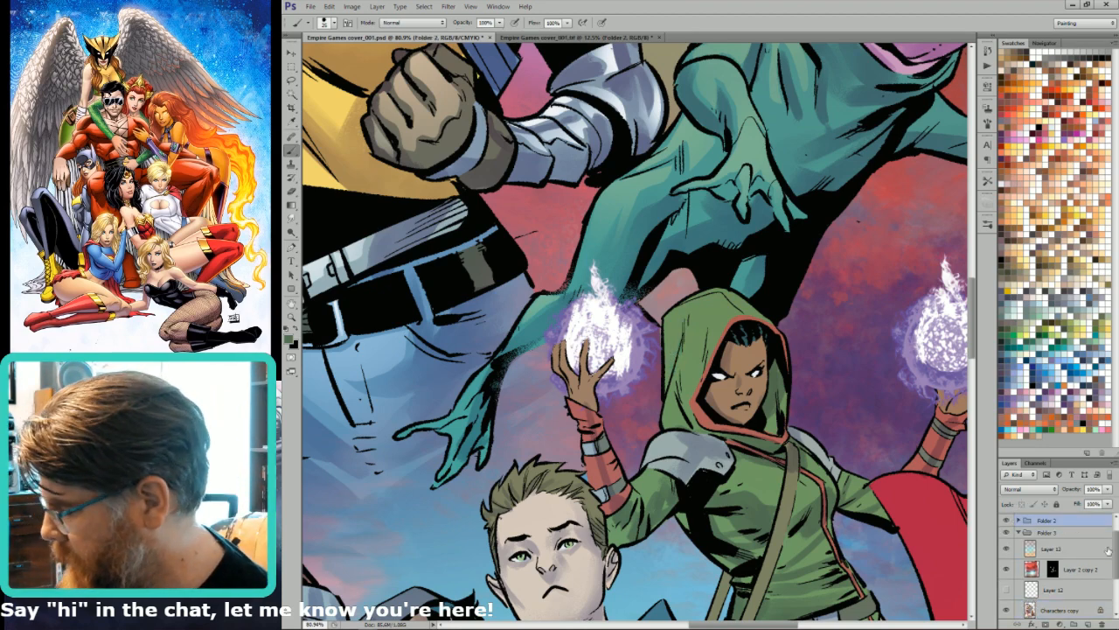
pyautogui.click(1006, 550)
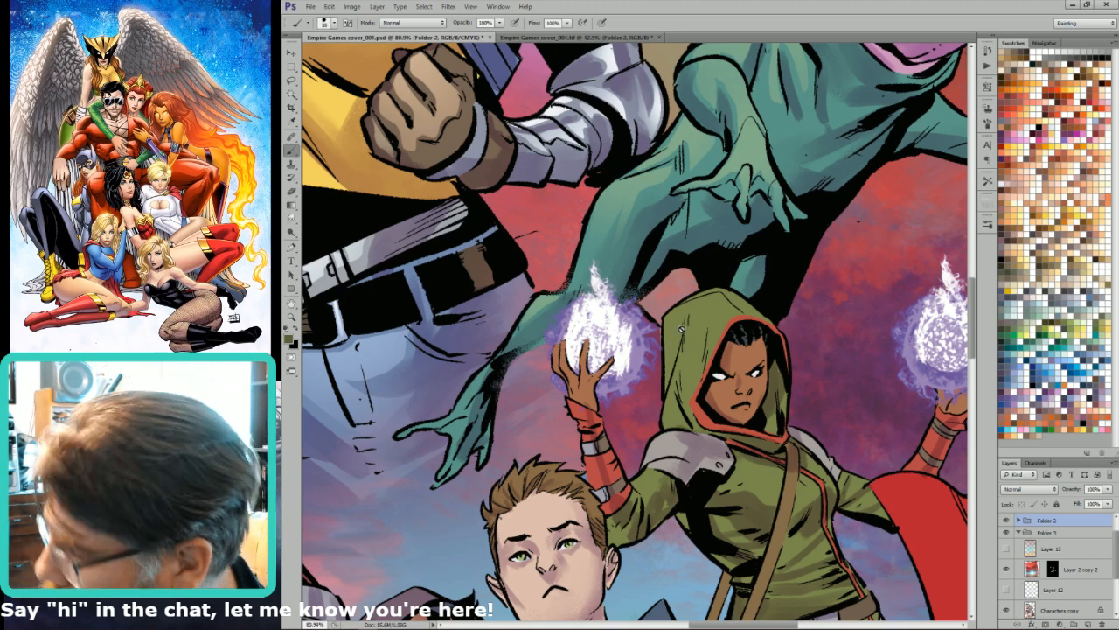
pyautogui.scroll(-2, 1058, 569)
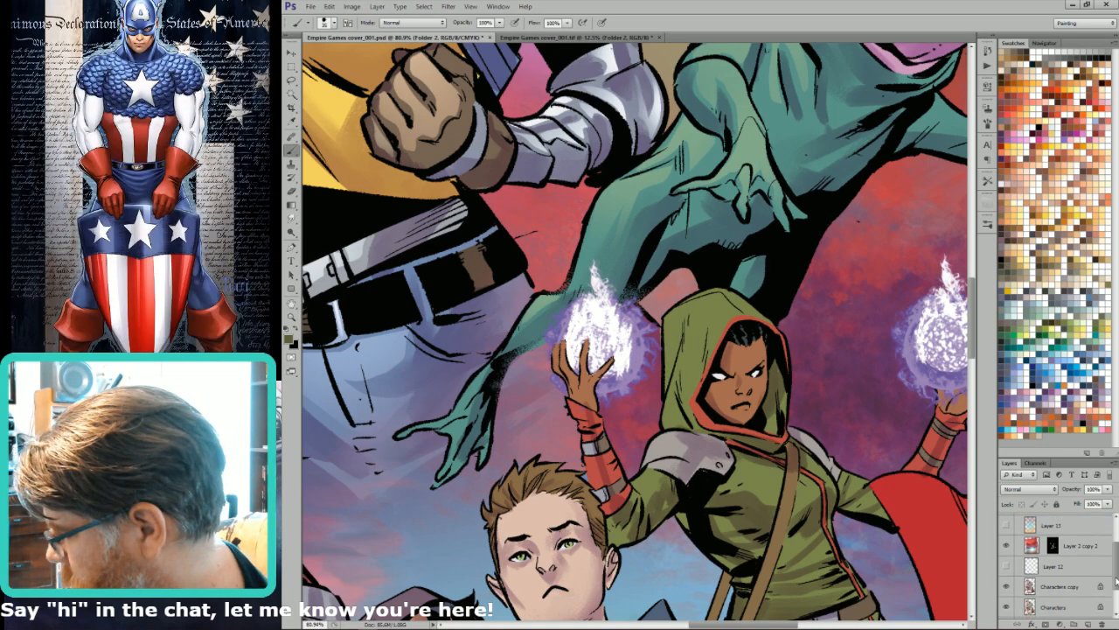
pyautogui.click(1071, 578)
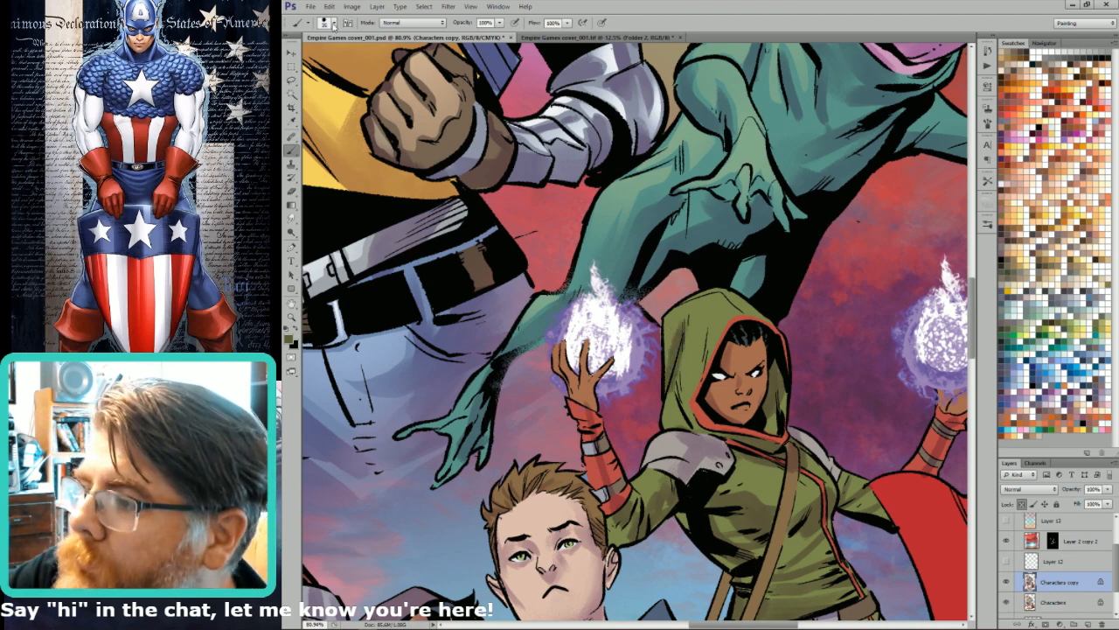
# - Switch the painting brush to the last preset in the brush picker
pyautogui.click(334, 25)
pyautogui.doubleClick(385, 102)
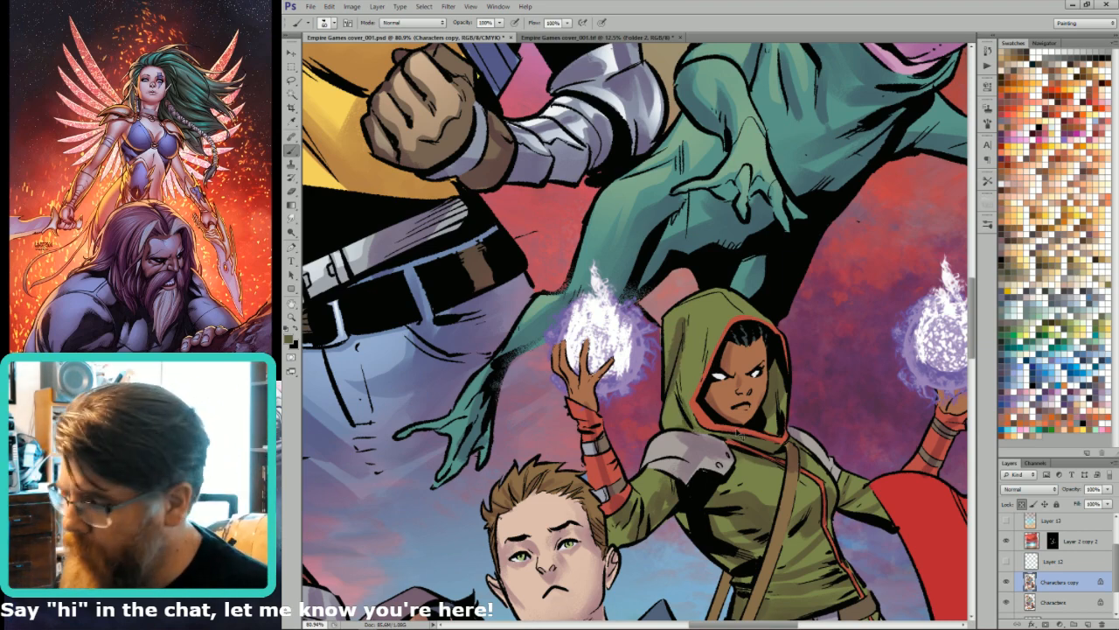
pyautogui.hotkey('ctrl', '0')
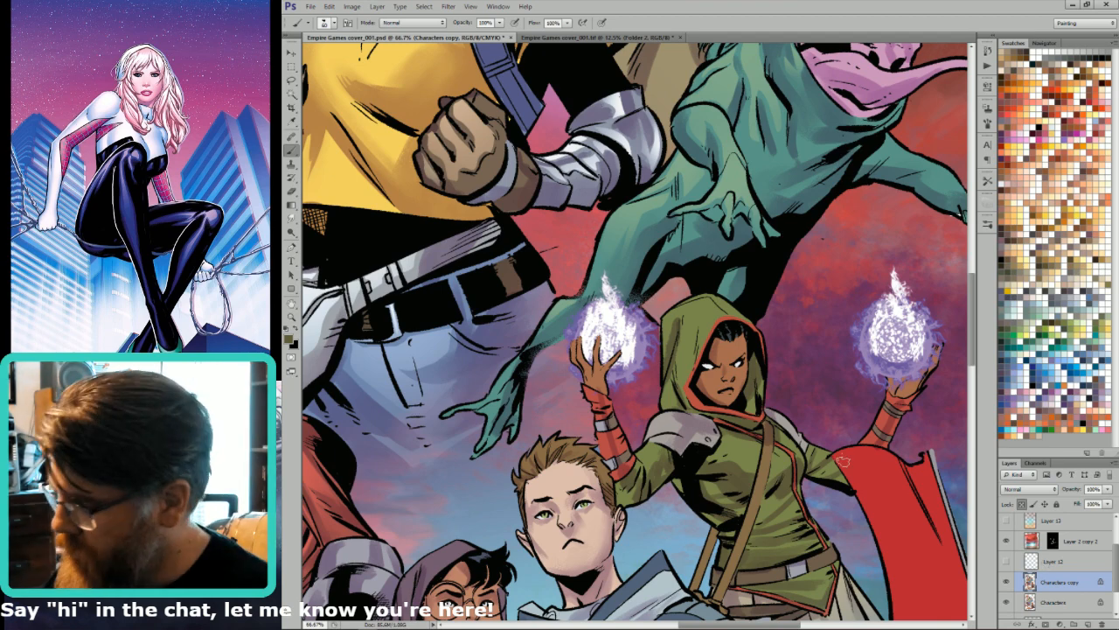
# - Select the green areas of the hooded woman's hood and tunic from the Characters layer with the Magic Wand
pyautogui.click(1043, 603)
pyautogui.press('w')
pyautogui.click(832, 495)
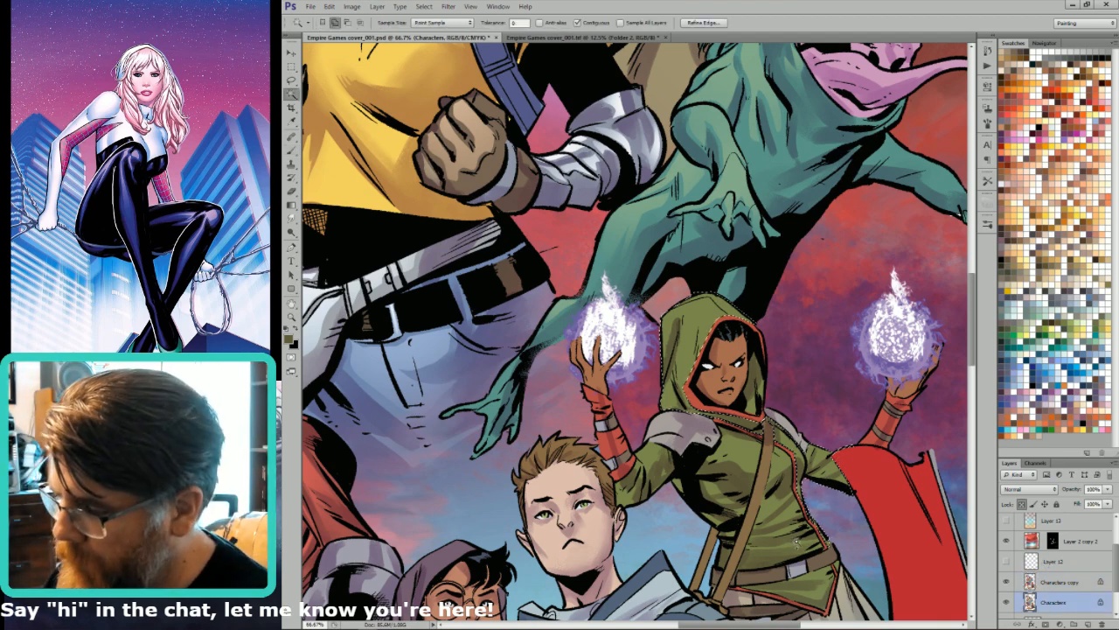
pyautogui.keyDown('shift'); pyautogui.click(731, 487); pyautogui.keyUp('shift')
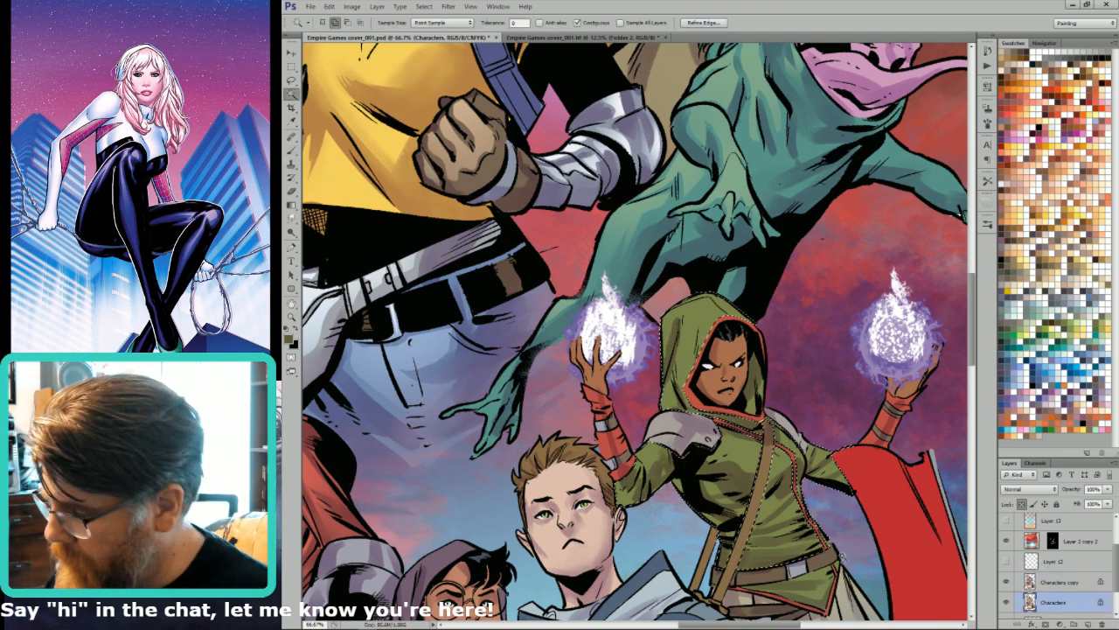
# - On the Characters copy layer, hide the selection outline and brush olive-green strokes onto the hooded woman's tunic
pyautogui.click(1041, 583)
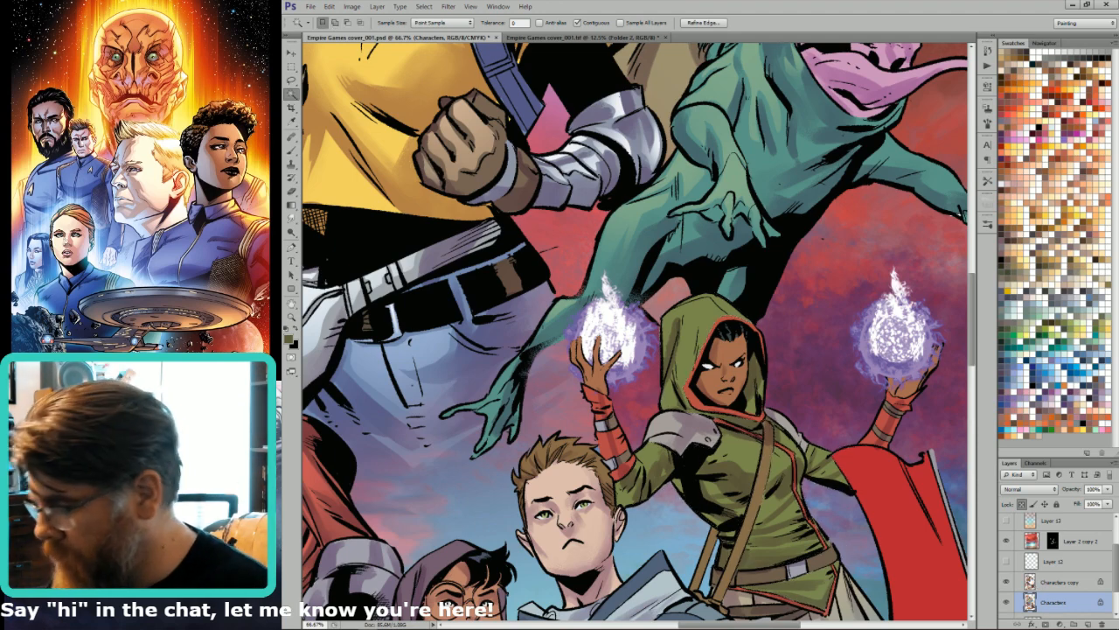
pyautogui.press('b')
pyautogui.hotkey('ctrl', 'h')
pyautogui.moveTo(840, 479)
pyautogui.mouseDown()
pyautogui.moveTo(817, 478)
pyautogui.moveTo(801, 546)
pyautogui.mouseUp()
pyautogui.hotkey('ctrl', 'z')
pyautogui.moveTo(687, 470)
pyautogui.mouseDown()
pyautogui.moveTo(677, 478)
pyautogui.moveTo(717, 525)
pyautogui.moveTo(721, 559)
pyautogui.mouseUp()
pyautogui.press(']')
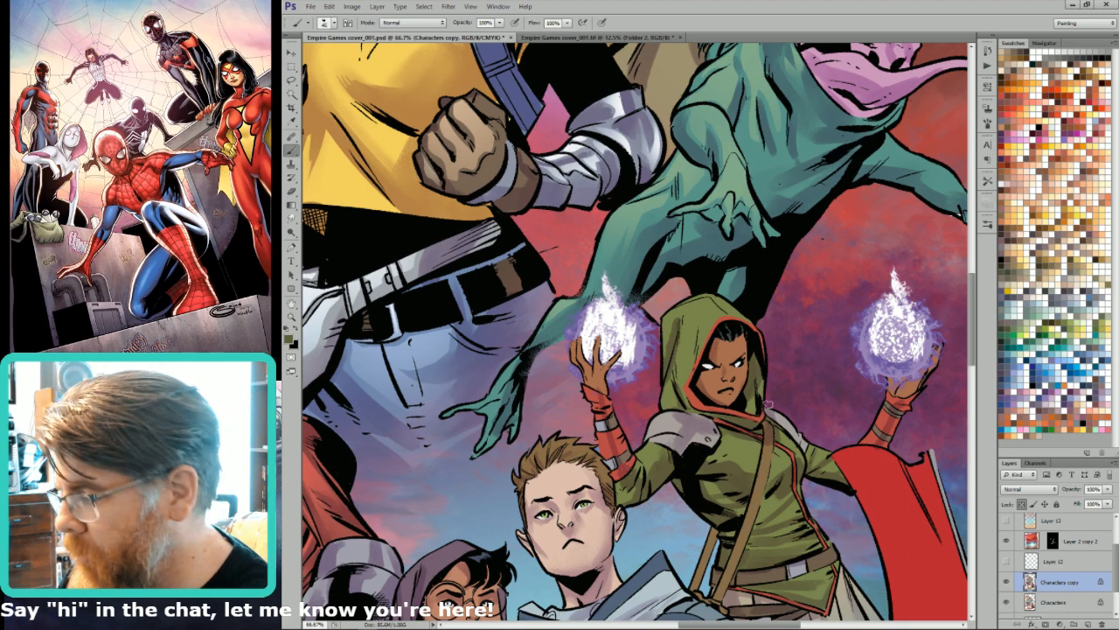
pyautogui.press('l')
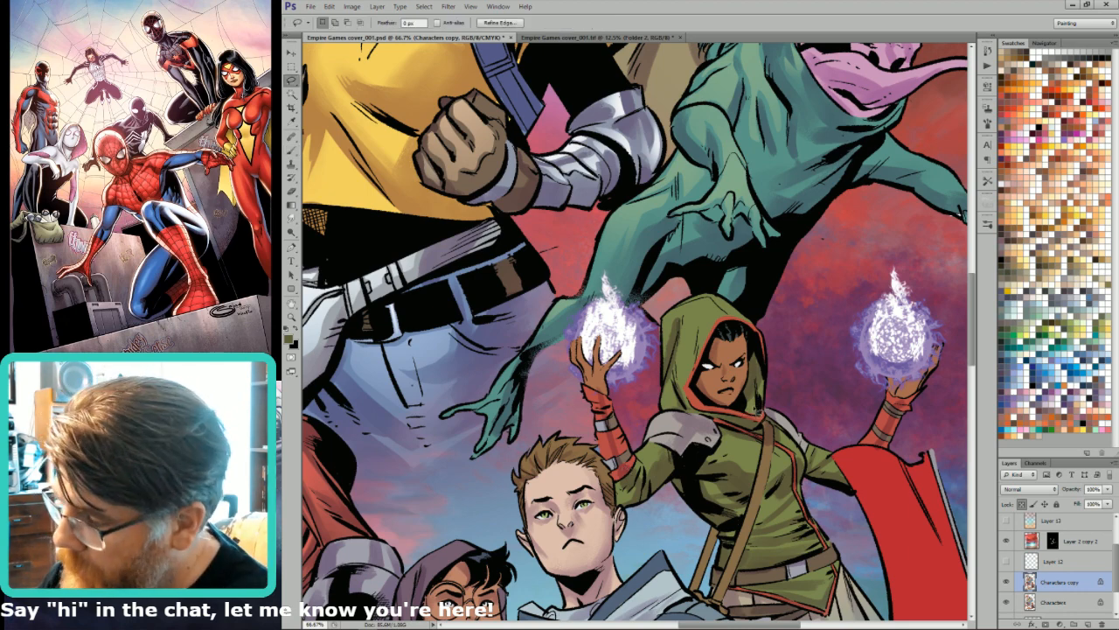
pyautogui.hotkey('ctrl', 'h')
pyautogui.press('w')
pyautogui.hotkey('alt', '[')
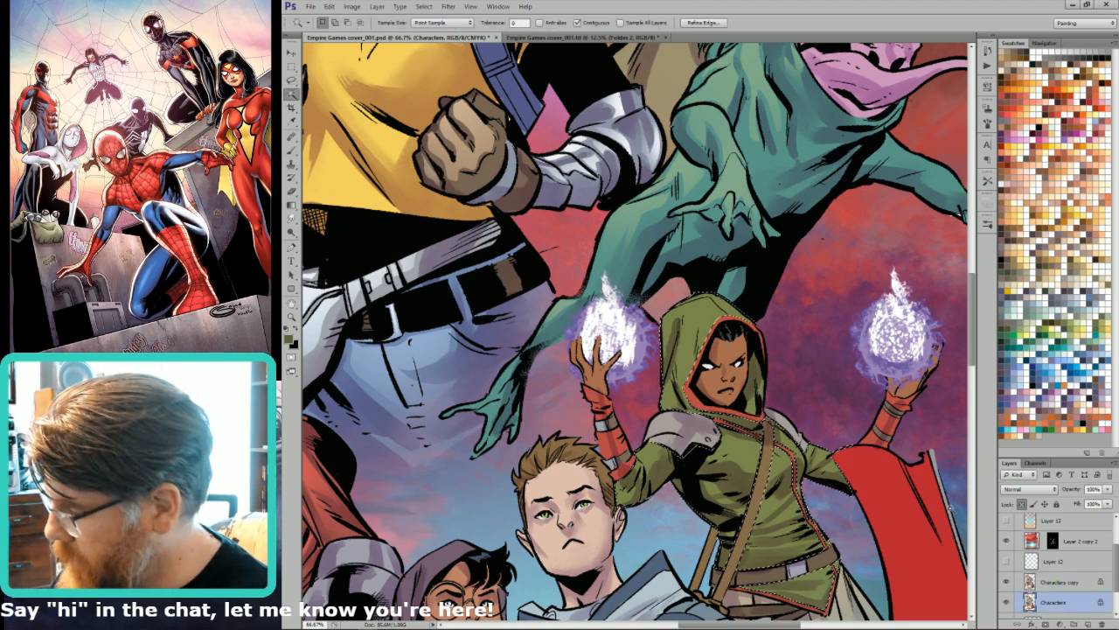
pyautogui.hotkey('alt', ']')
pyautogui.press('l')
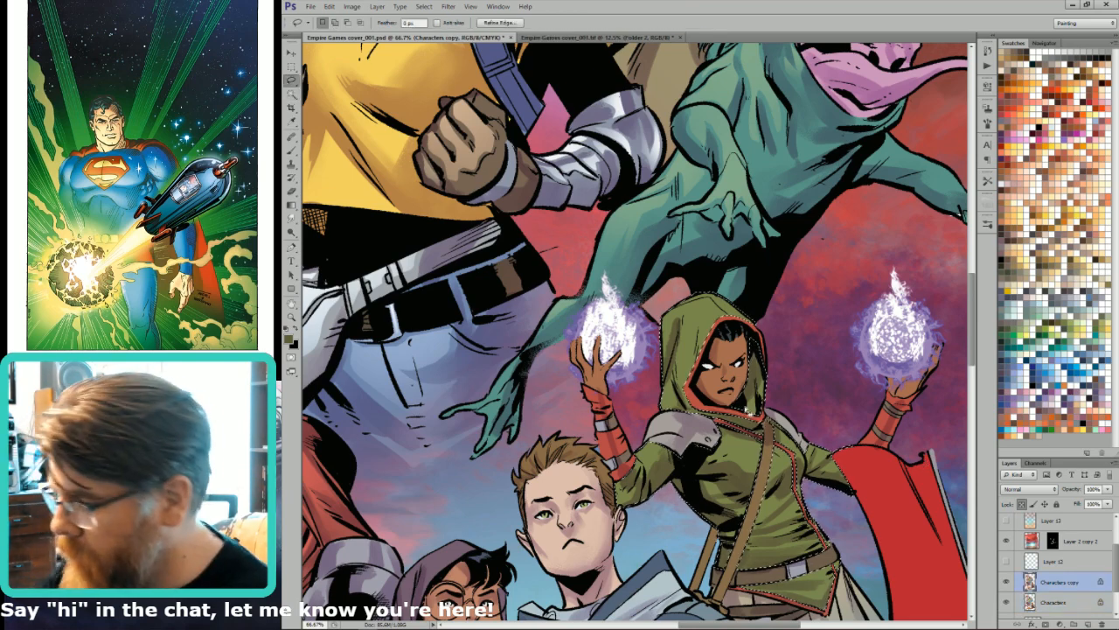
pyautogui.hotkey('ctrl', 'h')
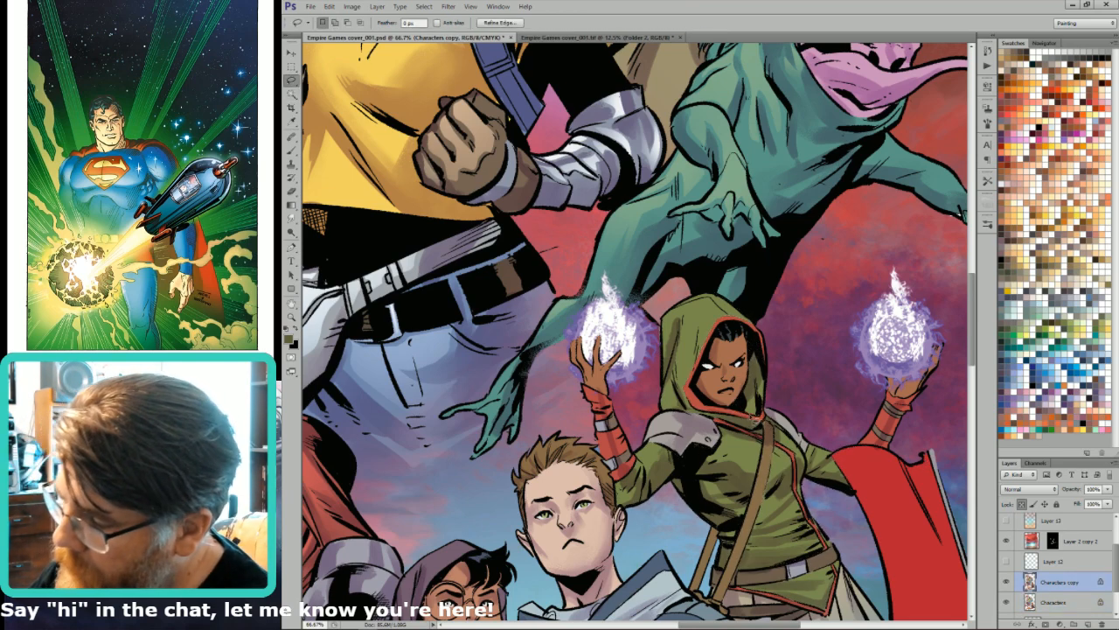
pyautogui.press('b')
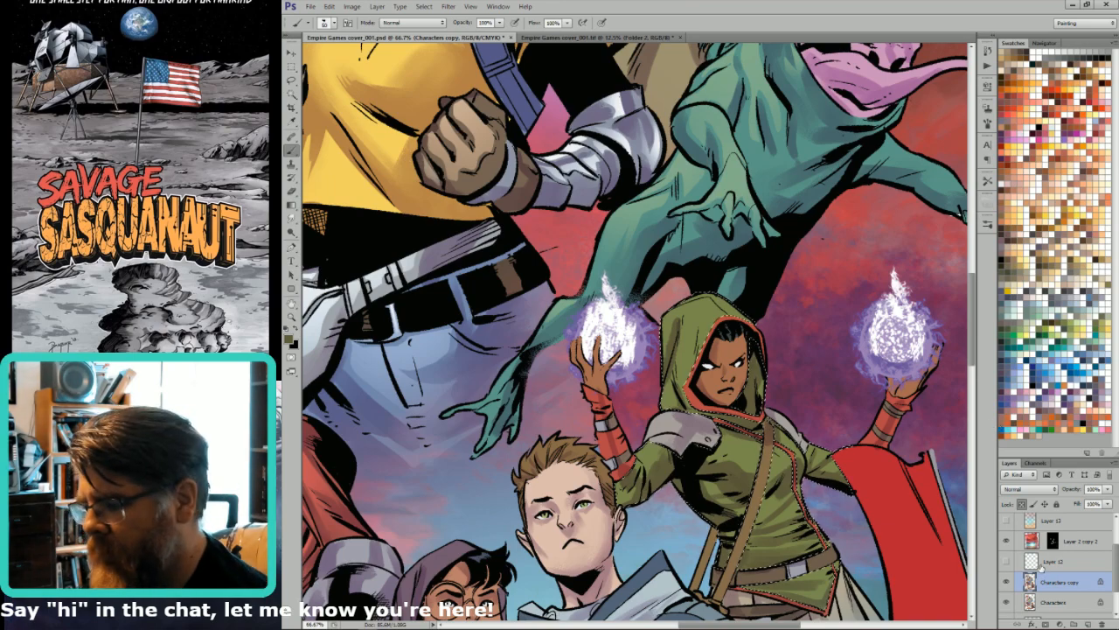
# - Examine the whole cover, the running beasts at its base and the group of characters above the castle
pyautogui.hotkey('ctrl', '0')
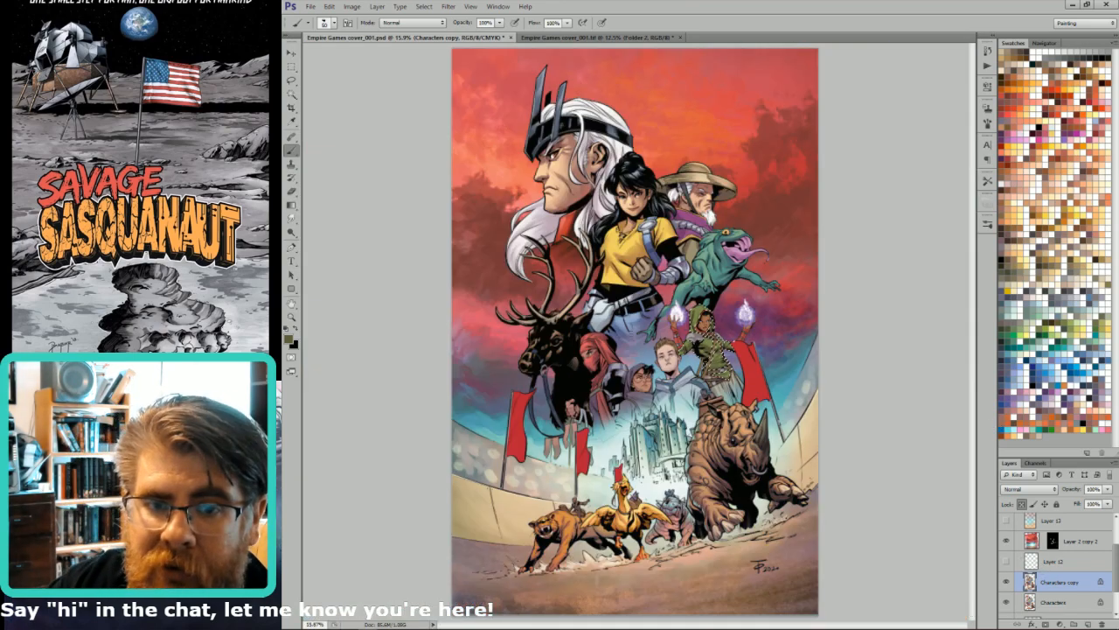
pyautogui.moveTo(707, 332); pyautogui.dragTo(693, 533)
pyautogui.moveTo(744, 357); pyautogui.dragTo(873, 339)
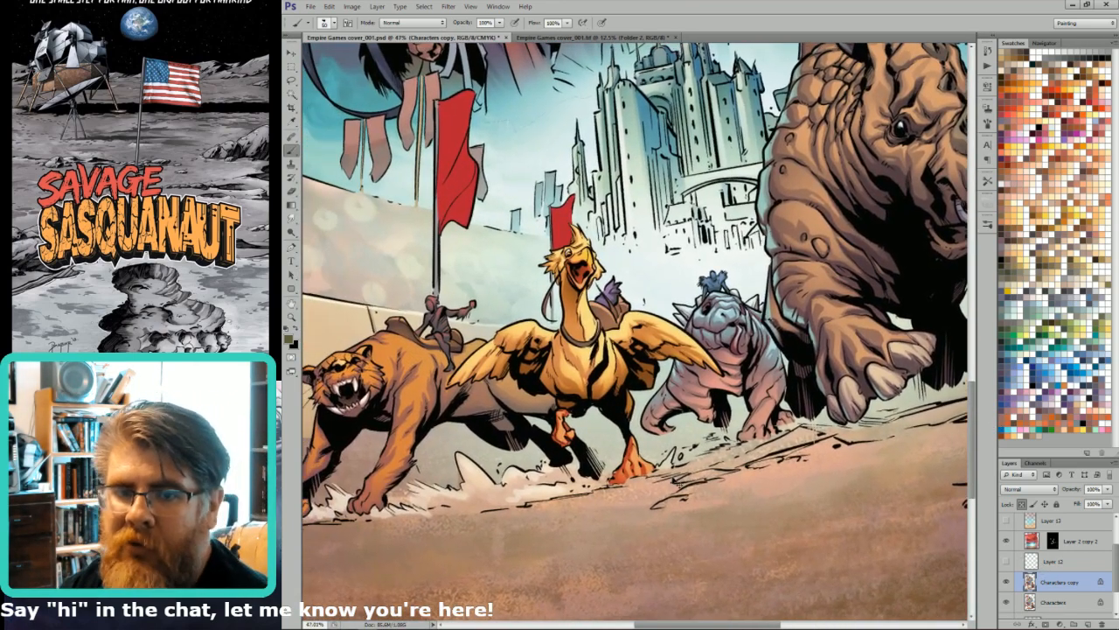
pyautogui.hotkey('ctrl', '-')
pyautogui.hotkey('ctrl', '-')
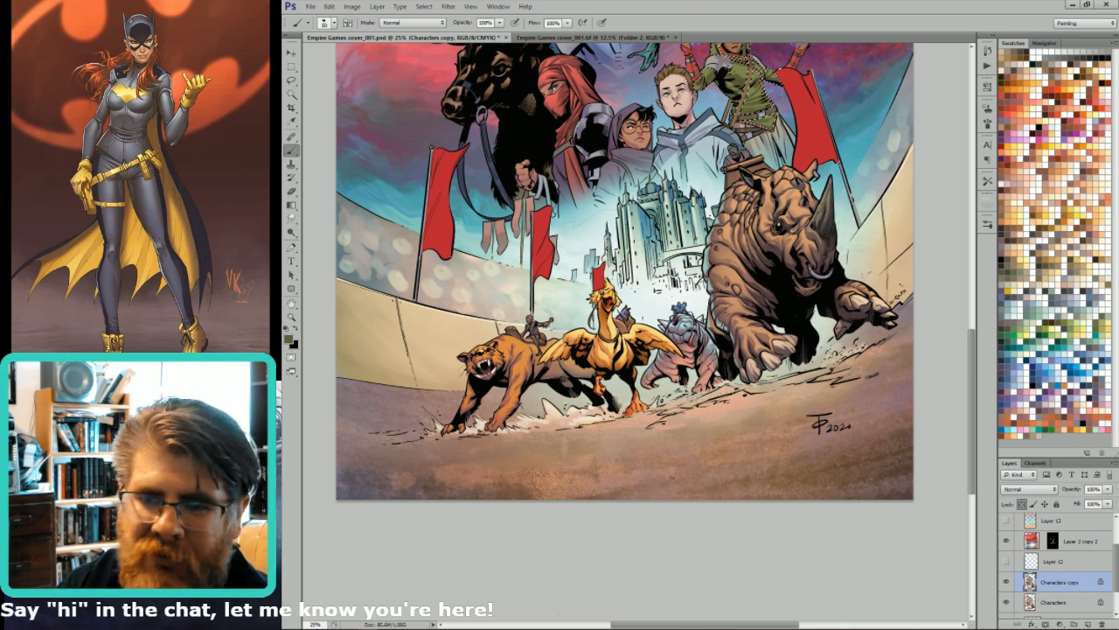
pyautogui.moveTo(799, 232); pyautogui.dragTo(853, 391)
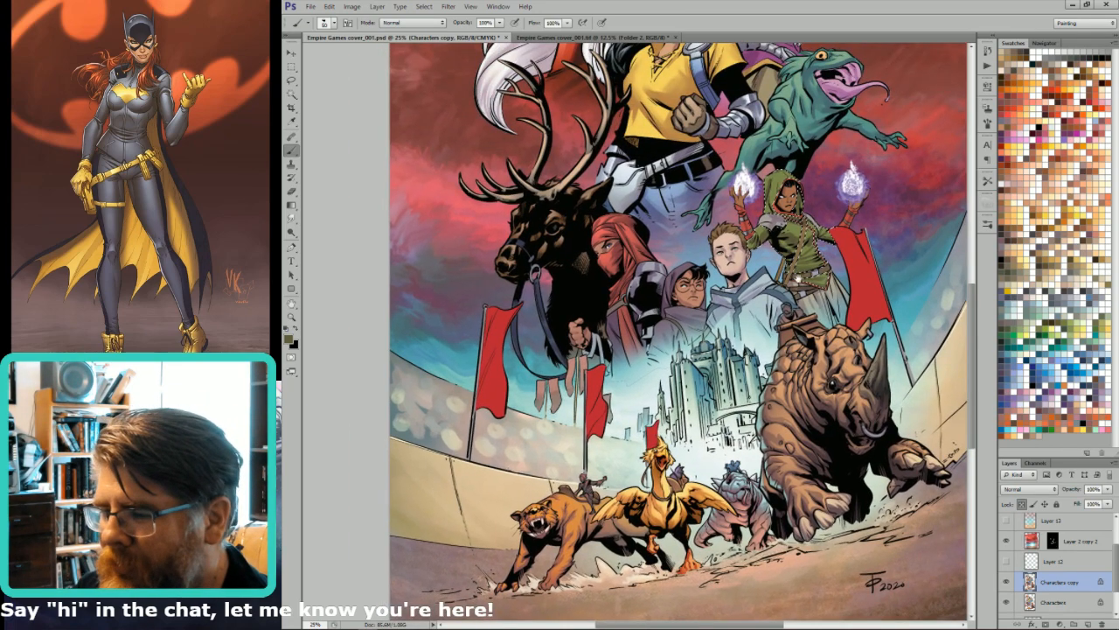
# - Outline the left side of the hooded woman's green hood with the Lasso and subtract the face opening with the Magic Wand
pyautogui.moveTo(800, 226)
pyautogui.mouseDown()
pyautogui.moveTo(806, 374)
pyautogui.moveTo(954, 375)
pyautogui.mouseUp()
pyautogui.press('l')
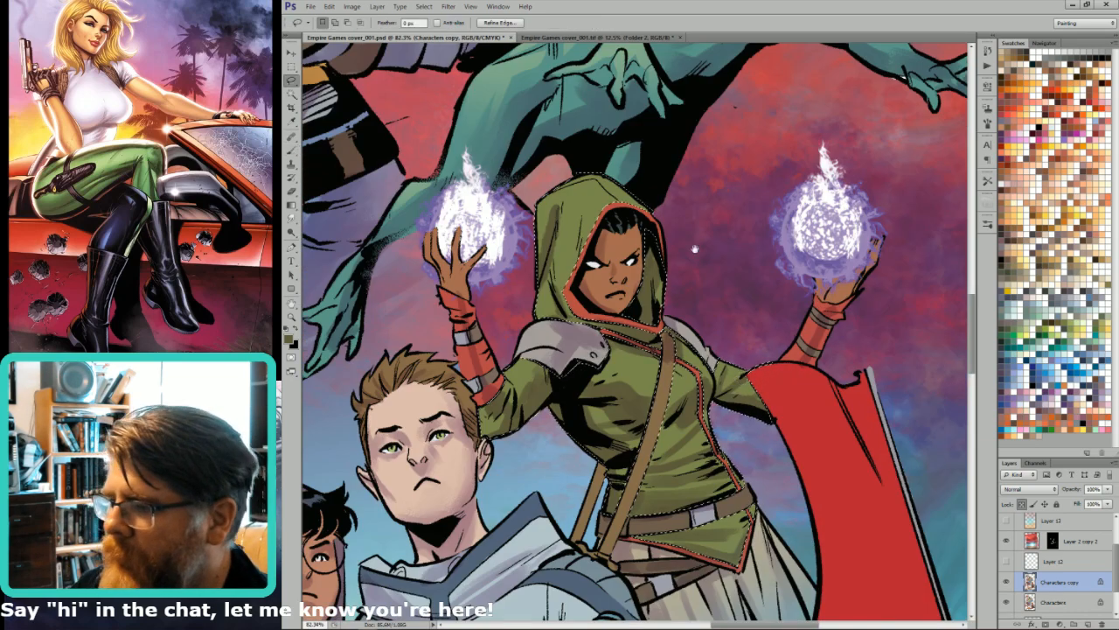
pyautogui.moveTo(694, 249); pyautogui.dragTo(808, 363)
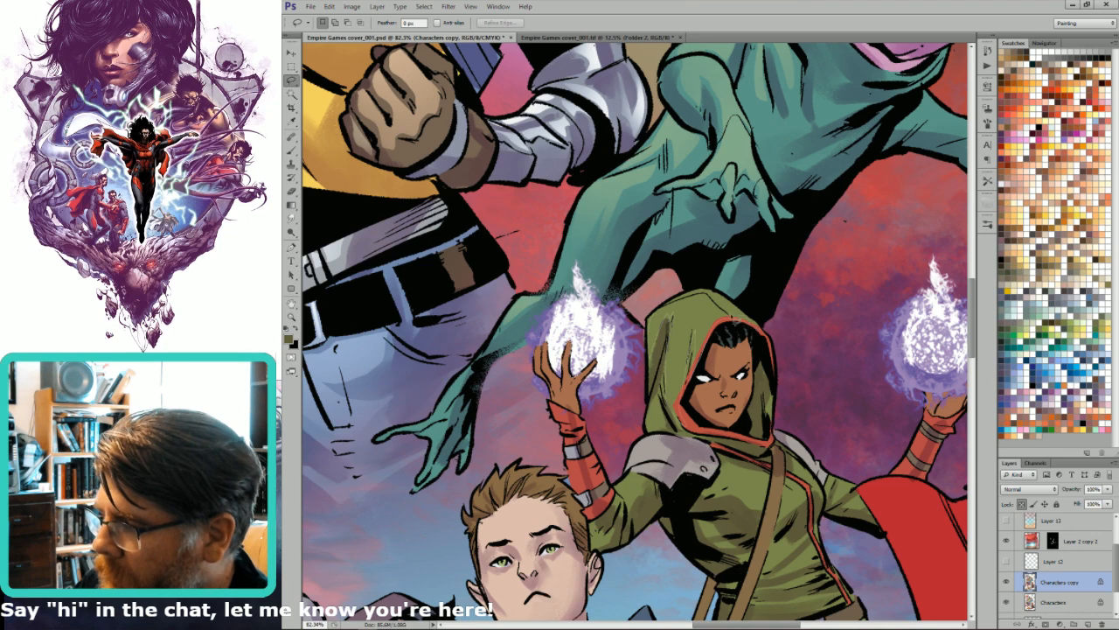
pyautogui.moveTo(670, 312); pyautogui.dragTo(672, 307)
pyautogui.press('w')
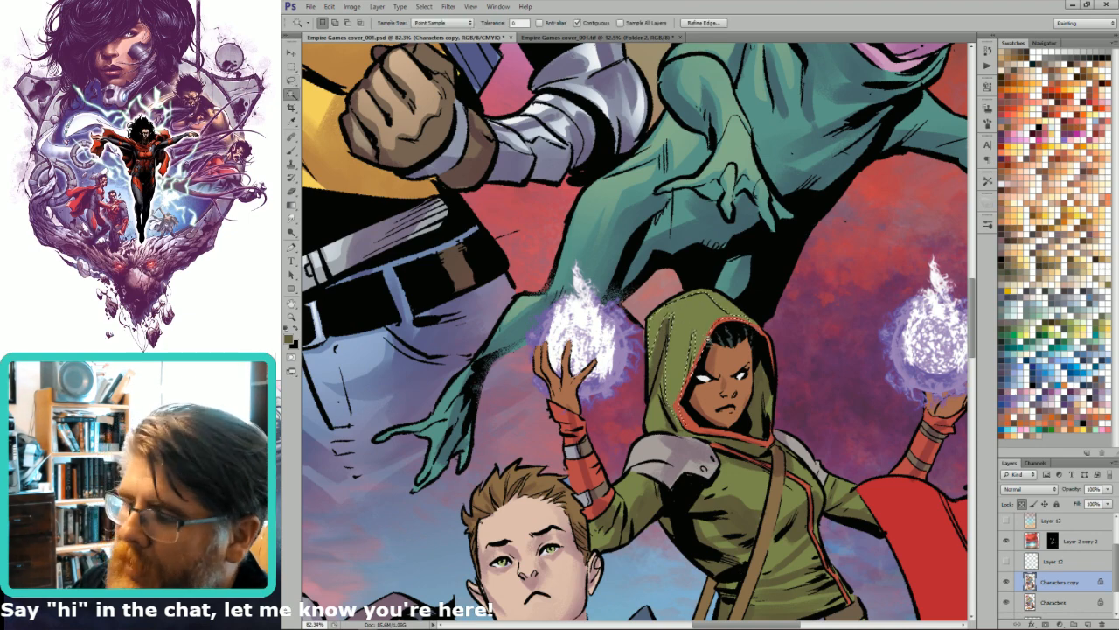
pyautogui.keyDown('alt'); pyautogui.click(710, 341); pyautogui.keyUp('alt')
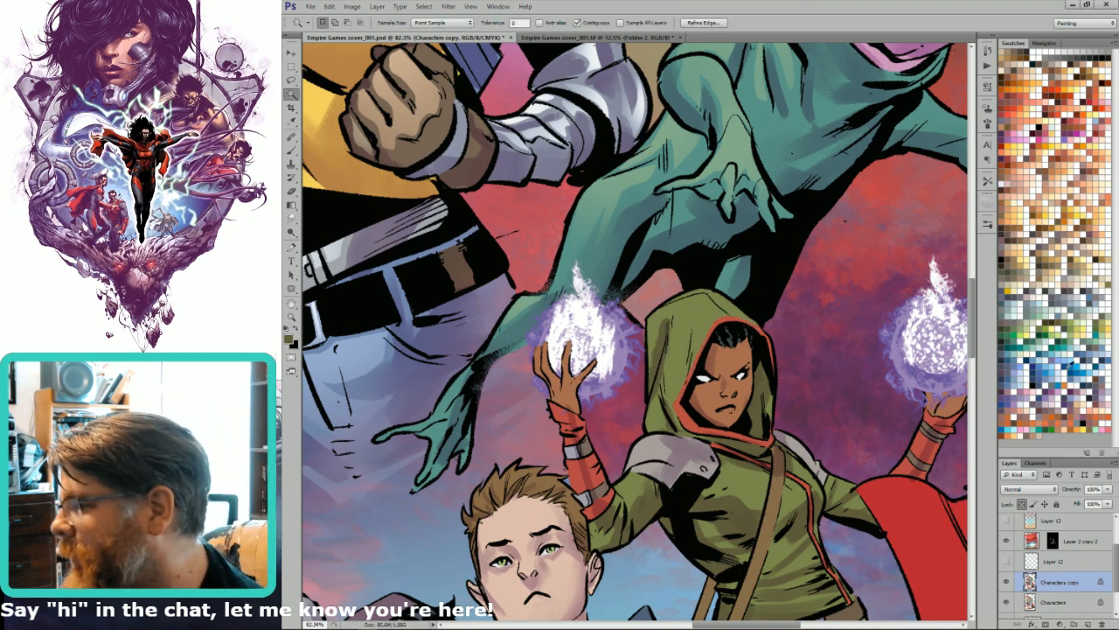
# - Lighten the hooded woman's hood with soft gradients in pale green swatch colours
pyautogui.click(1026, 331)
pyautogui.press('l')
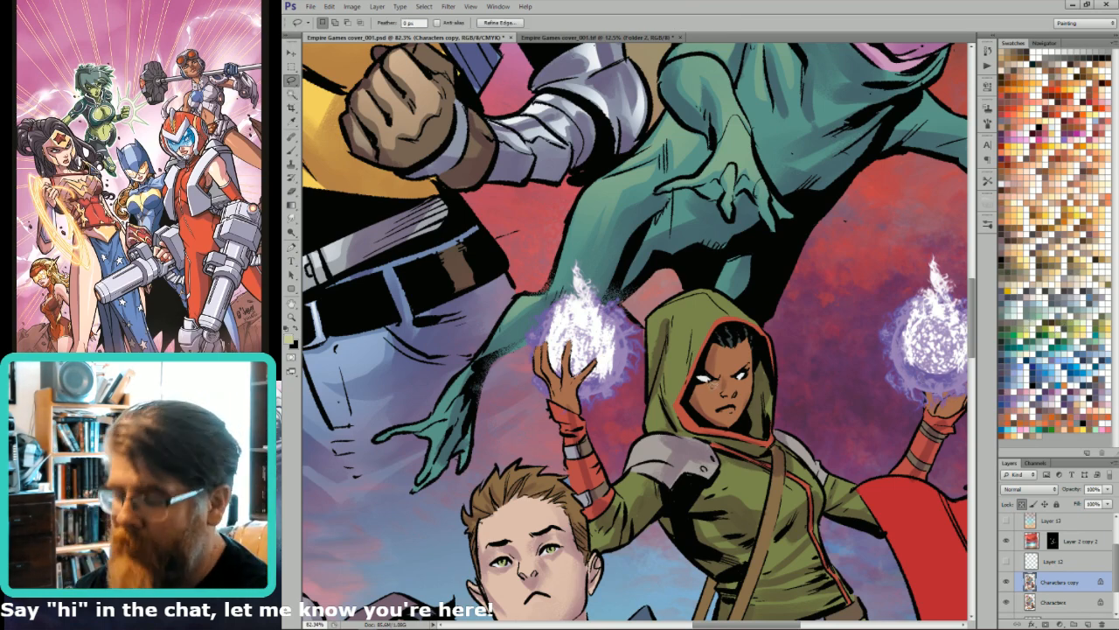
pyautogui.press('g')
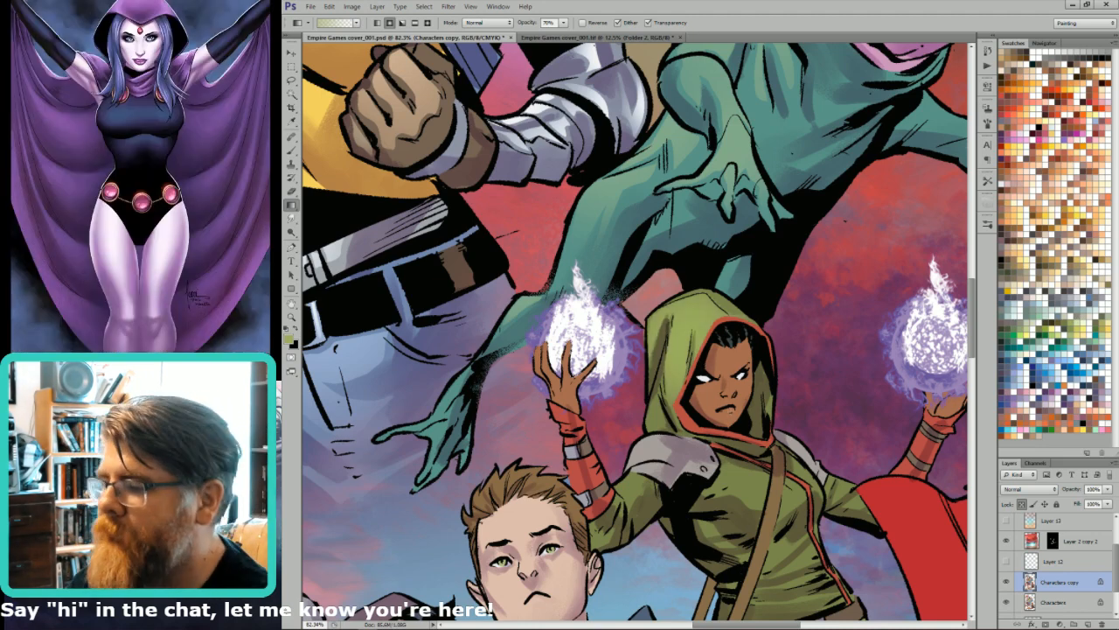
pyautogui.press('x')
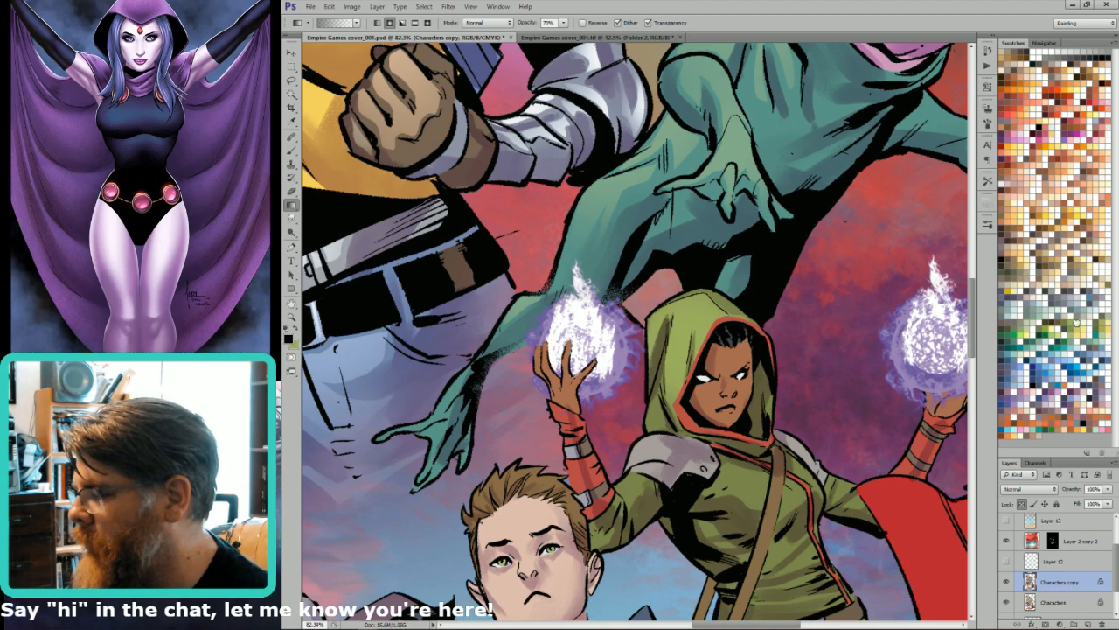
pyautogui.click(1077, 324)
pyautogui.hotkey('ctrl', '0')
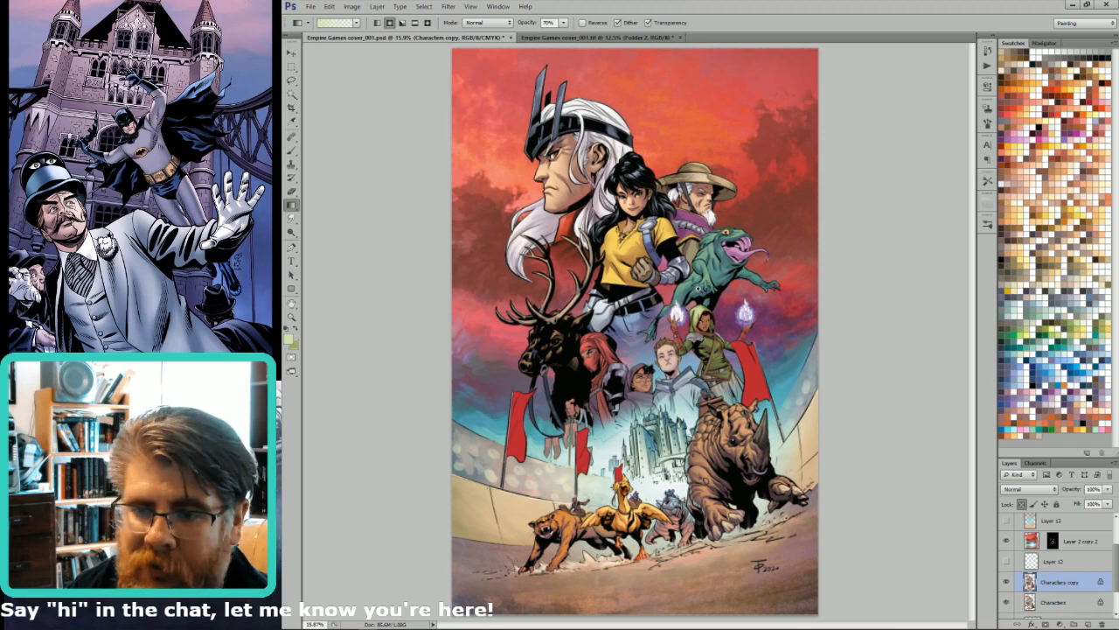
# - Lasso highlight shapes on the hood and tunic and lighten them with yellow-green gradients at 70% opacity
pyautogui.moveTo(766, 250); pyautogui.dragTo(599, 446)
pyautogui.press('l')
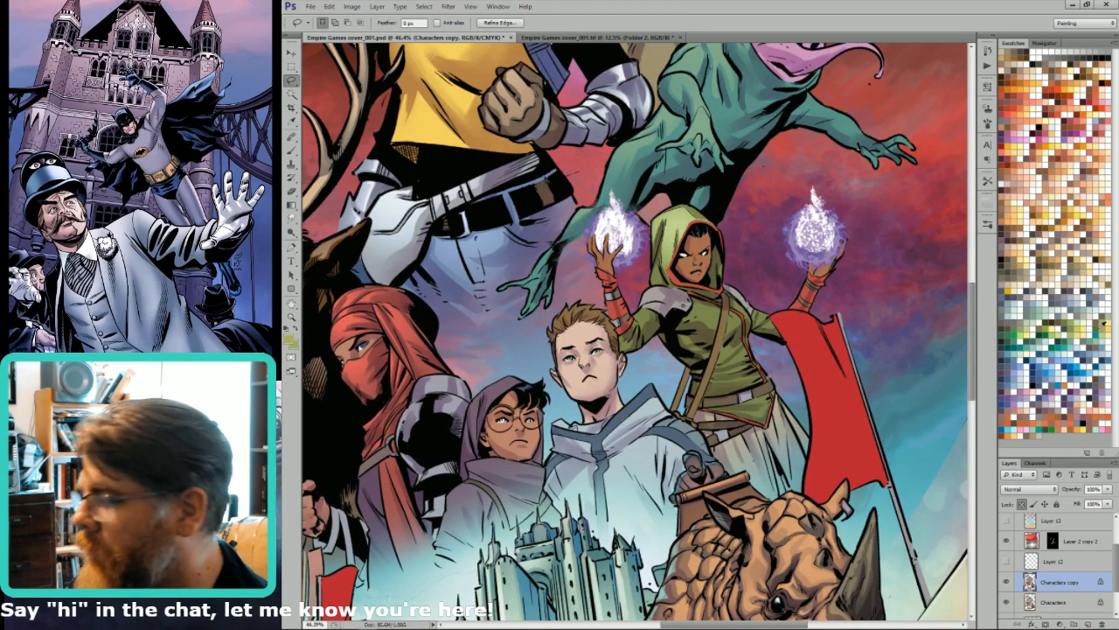
pyautogui.press('g')
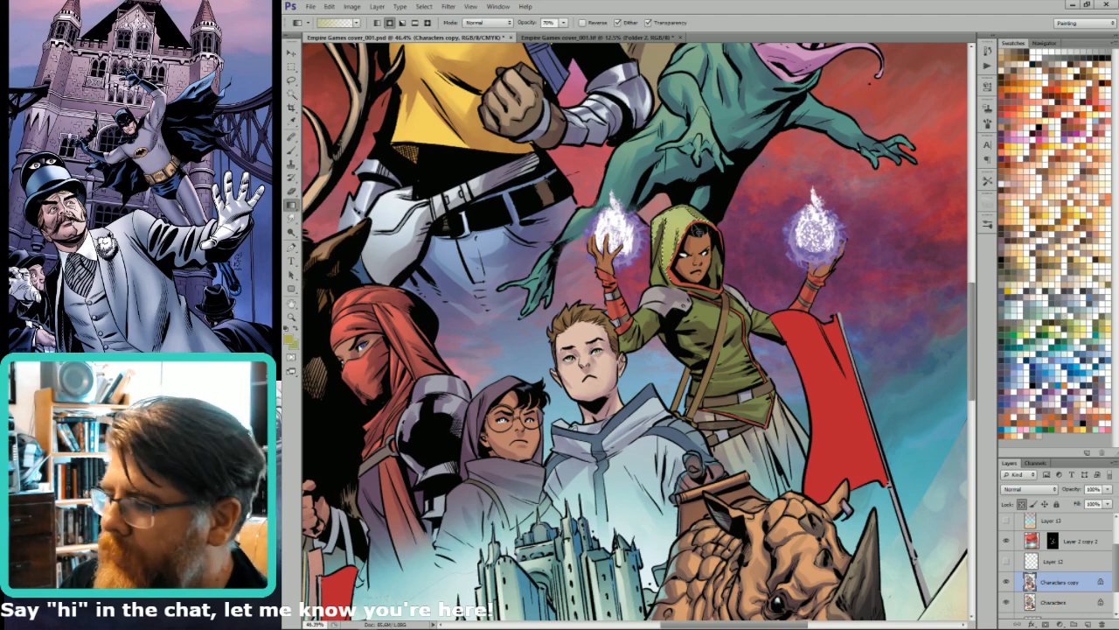
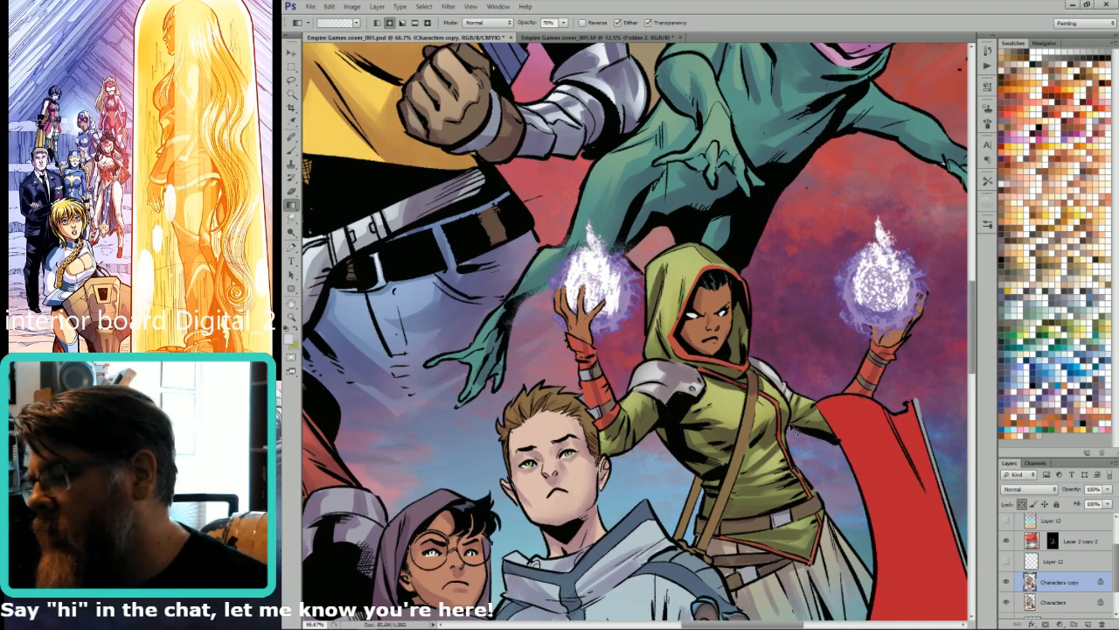
# - Sample a green from the hooded woman's tunic and set the Gradient tool to Lighten mode at 100% opacity
pyautogui.moveTo(820, 474); pyautogui.dragTo(894, 544)
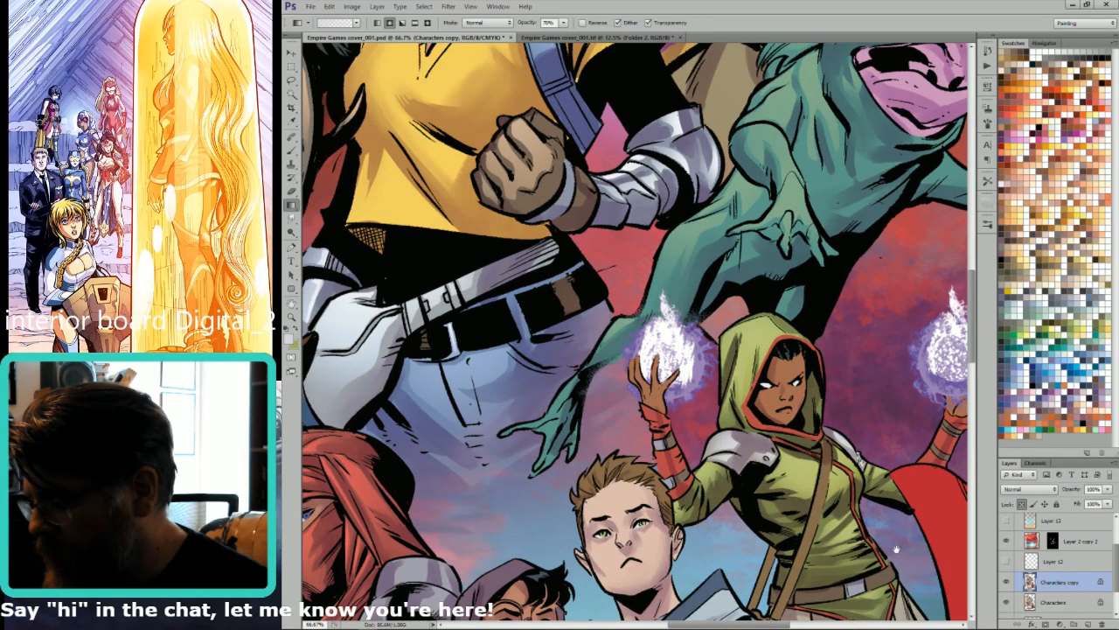
pyautogui.press('l')
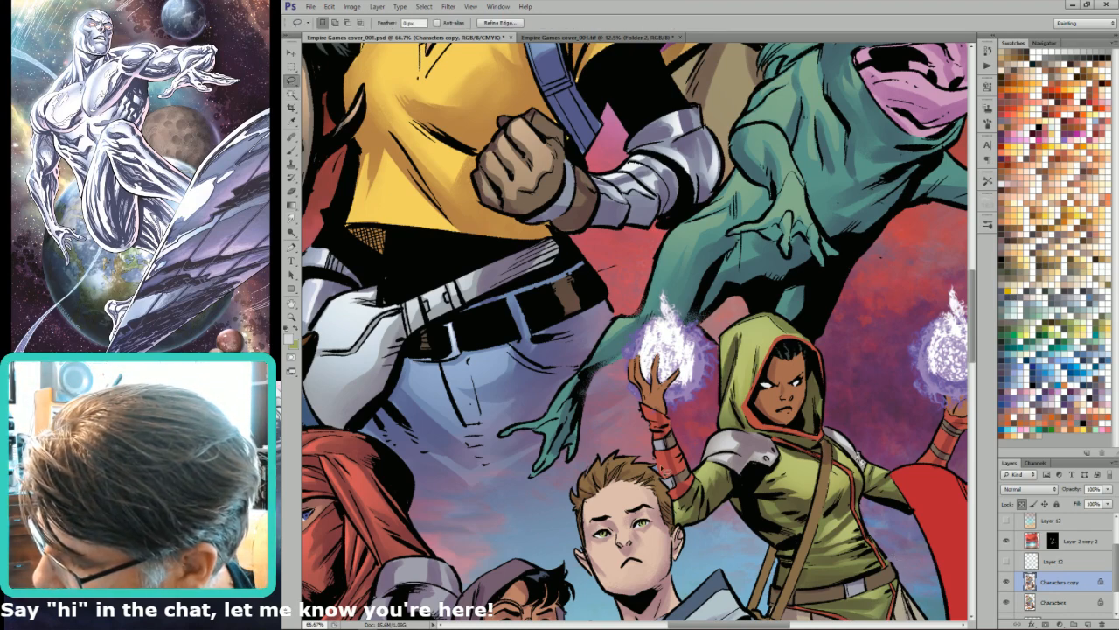
pyautogui.press('i')
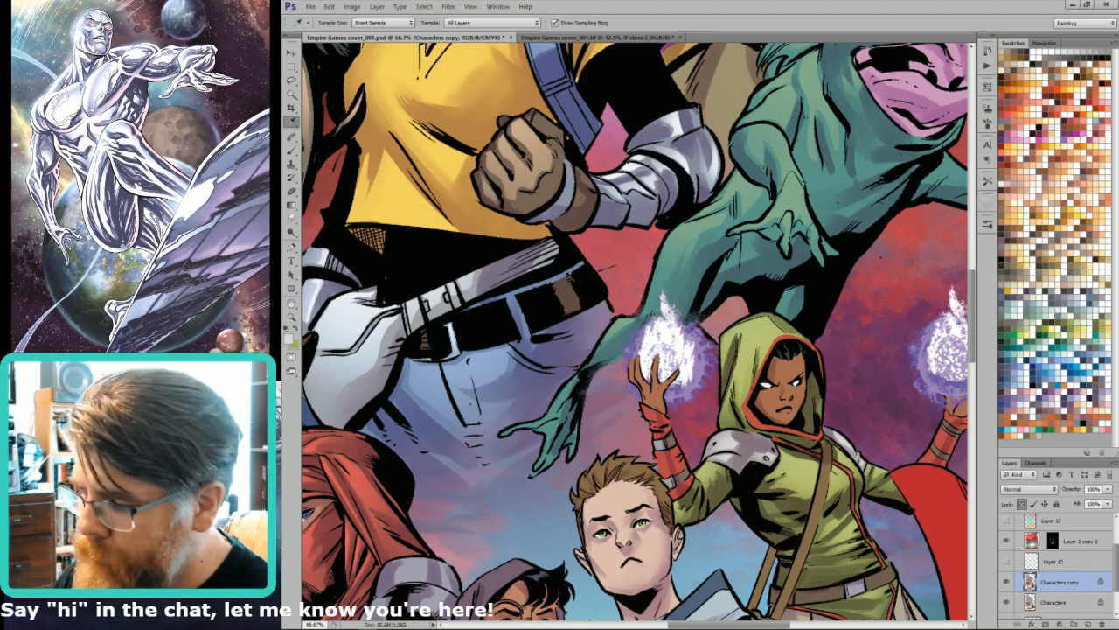
pyautogui.moveTo(878, 527); pyautogui.dragTo(904, 431)
pyautogui.press('l')
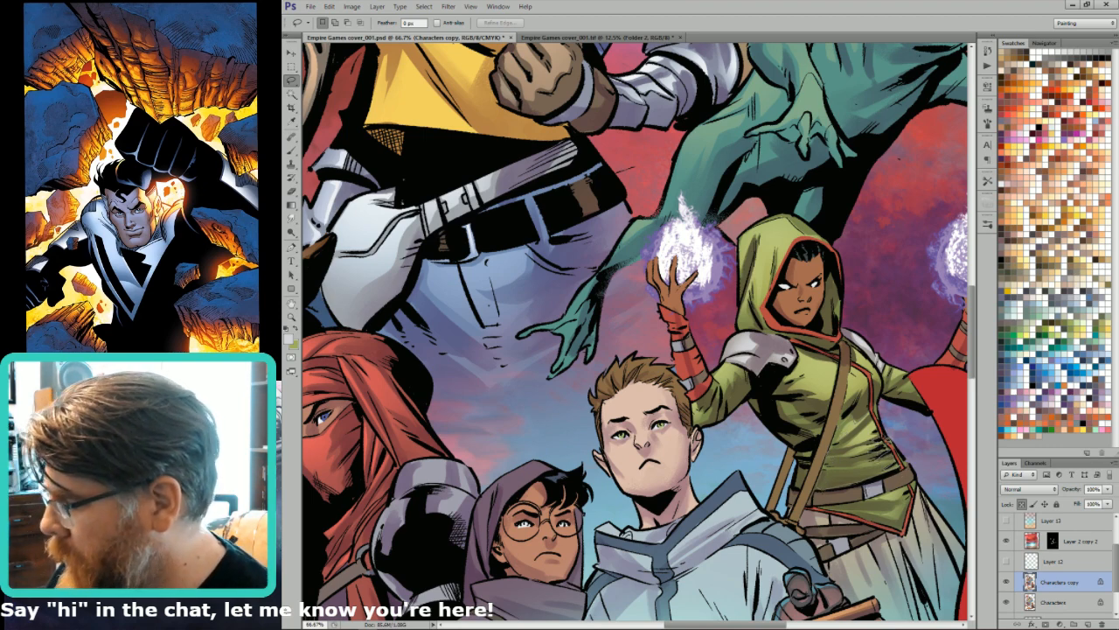
pyautogui.press('g')
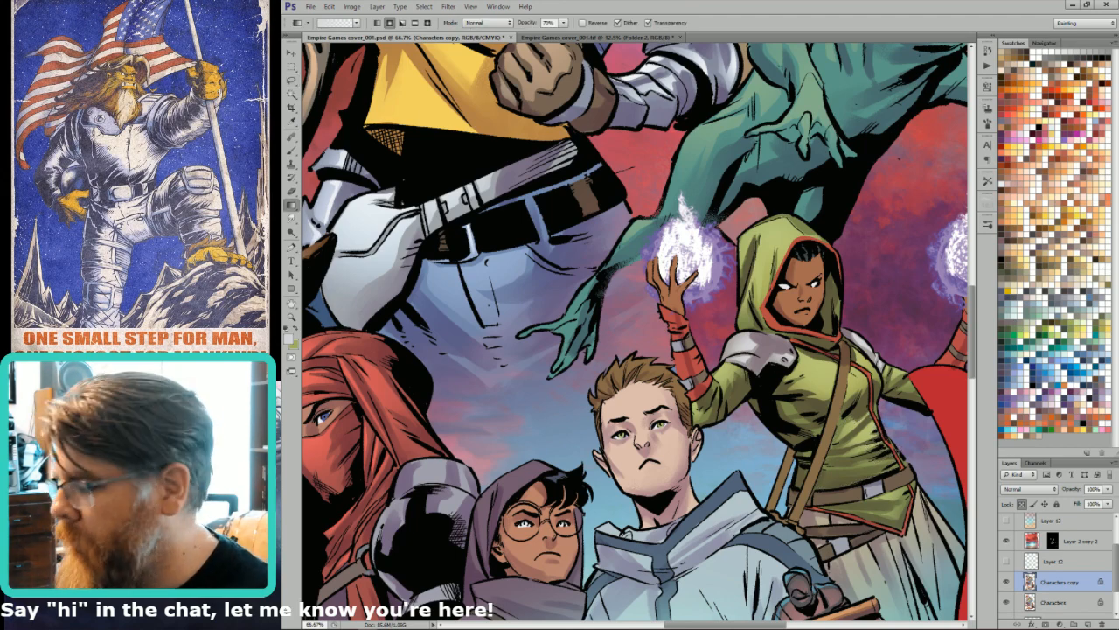
pyautogui.press('h')
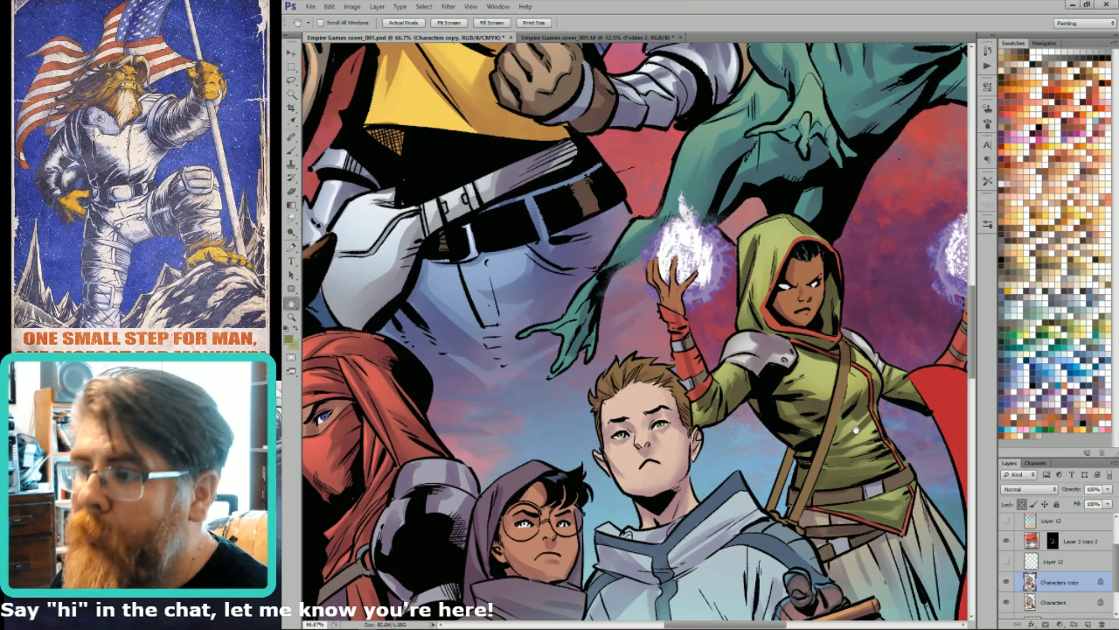
pyautogui.press('g')
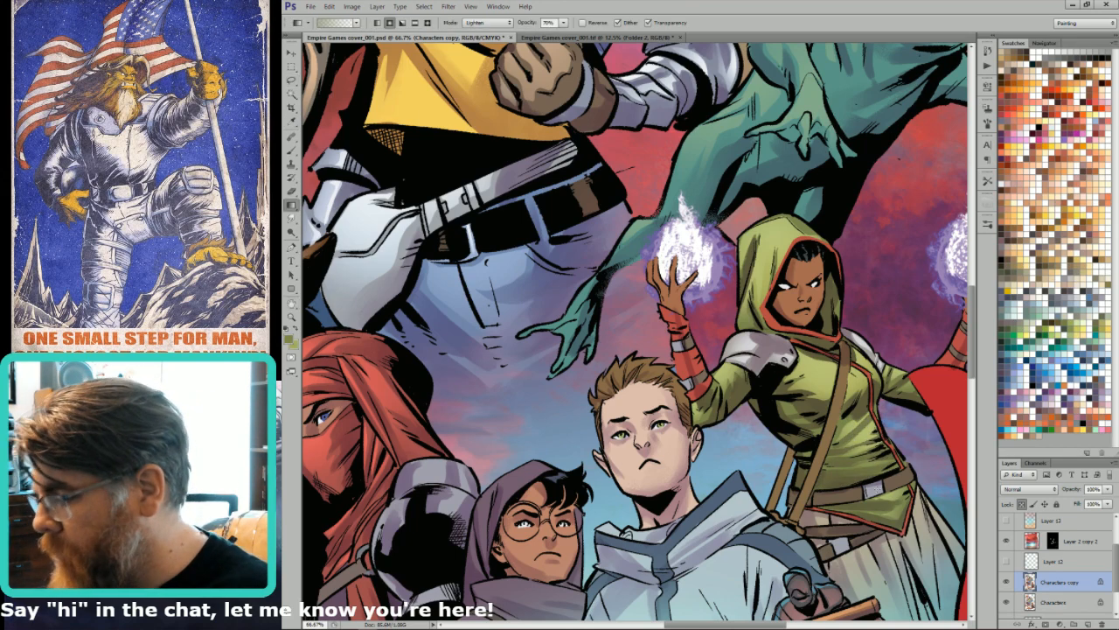
pyautogui.press('0')
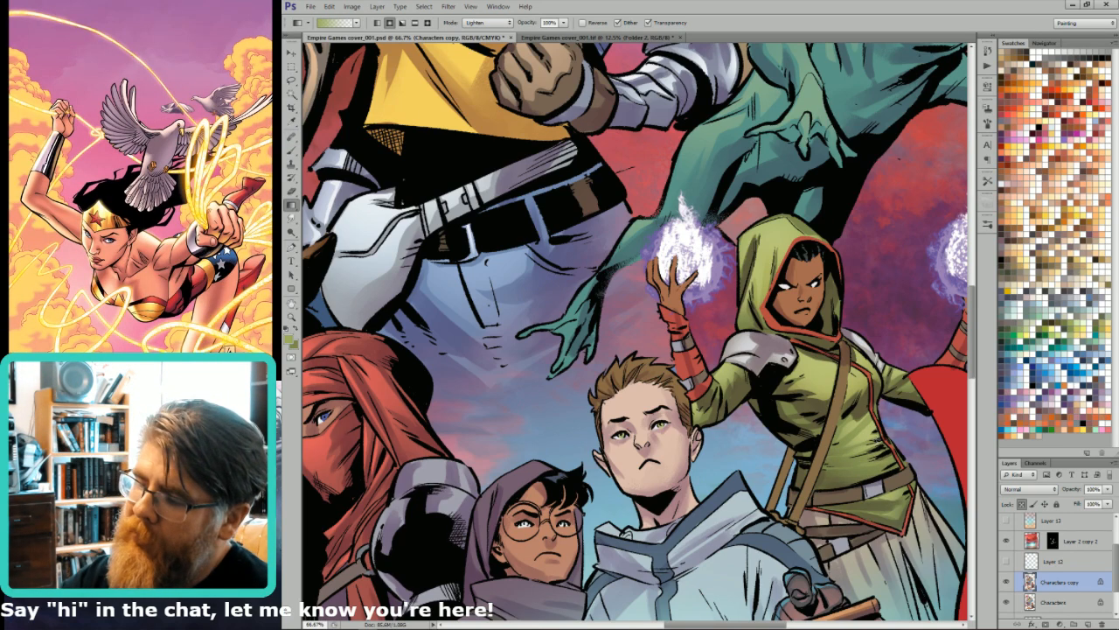
# - Blend the sampled green into the hooded woman's clothing with Lasso selections and Lighten gradients, and check the whole cover
pyautogui.press('l')
pyautogui.moveTo(821, 346); pyautogui.dragTo(797, 382)
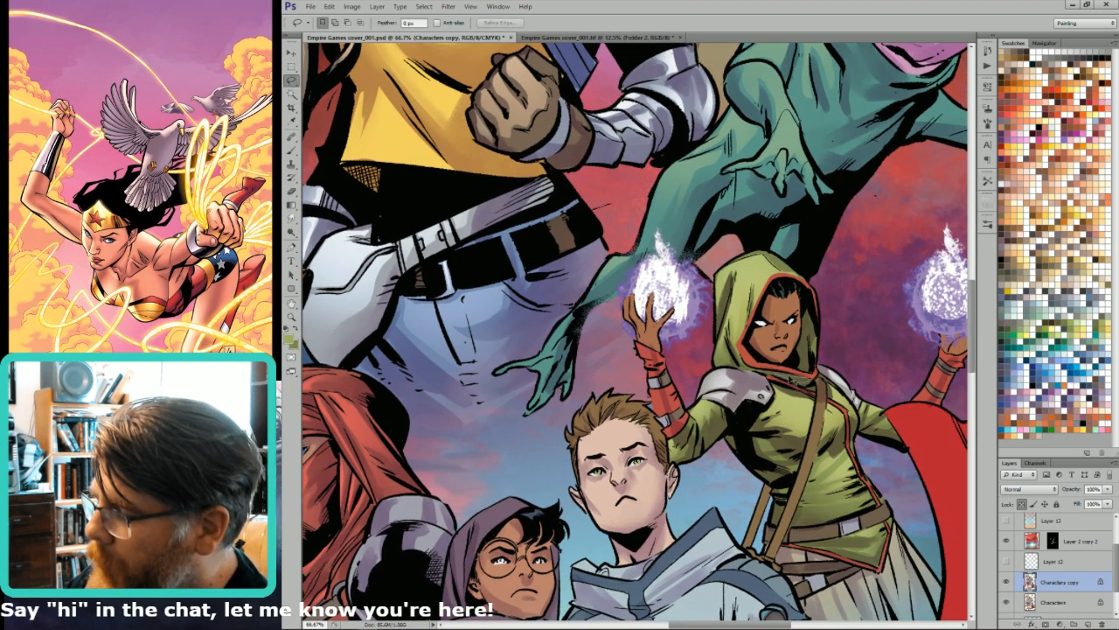
pyautogui.press('g')
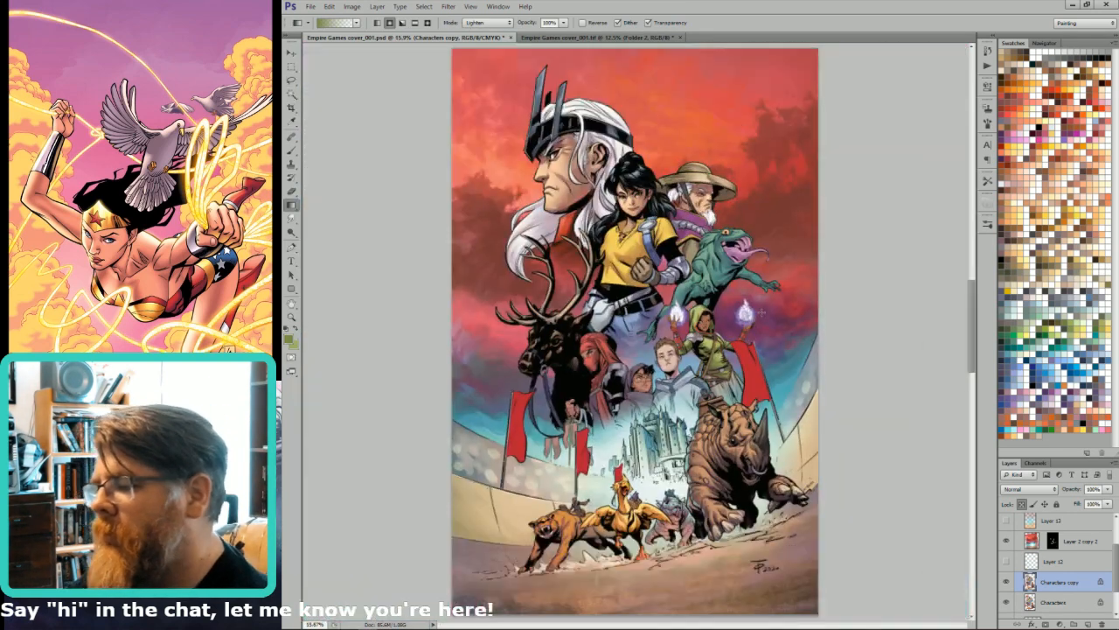
pyautogui.hotkey('ctrl', '0')
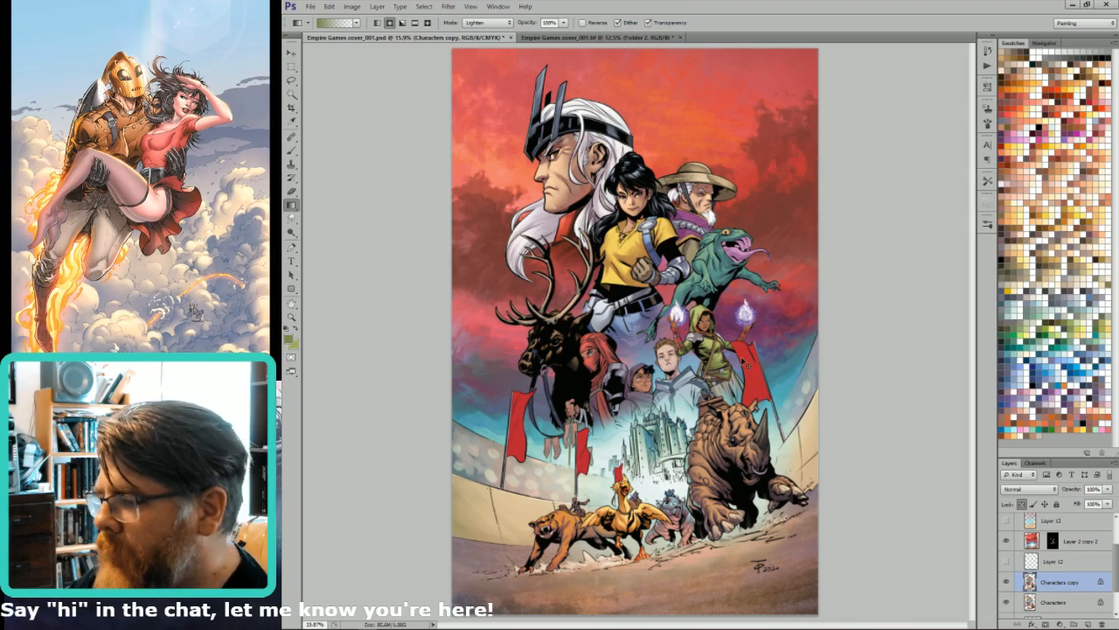
# - Try to select the red flag beside the hooded woman from the Alpha 1 channel with the Magic Wand
pyautogui.moveTo(768, 304); pyautogui.dragTo(630, 407)
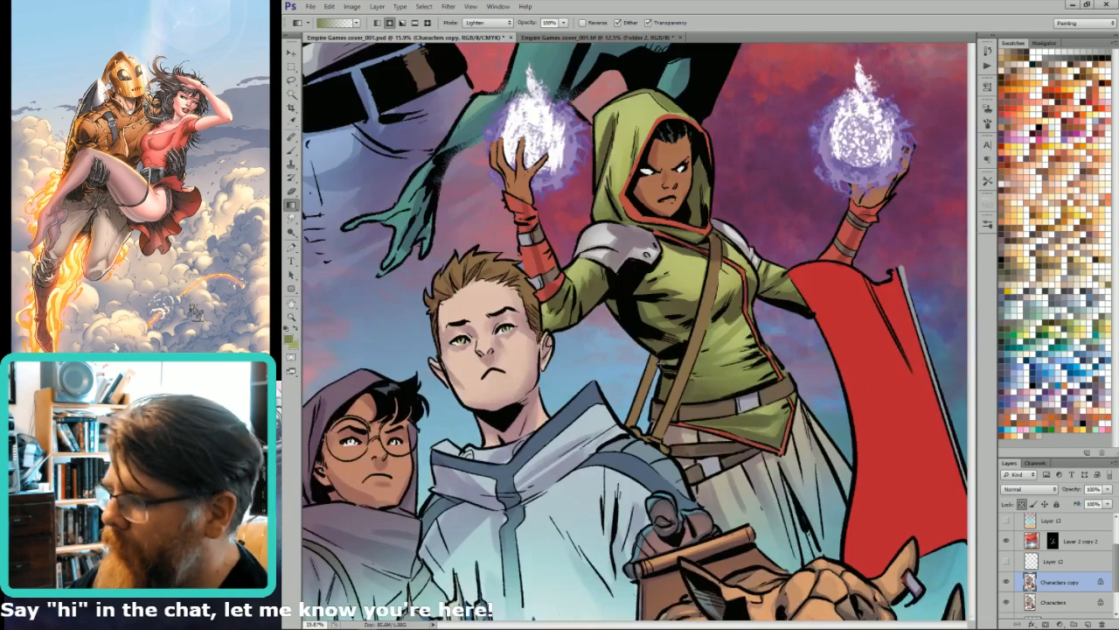
pyautogui.press('l')
pyautogui.moveTo(685, 144); pyautogui.dragTo(749, 321)
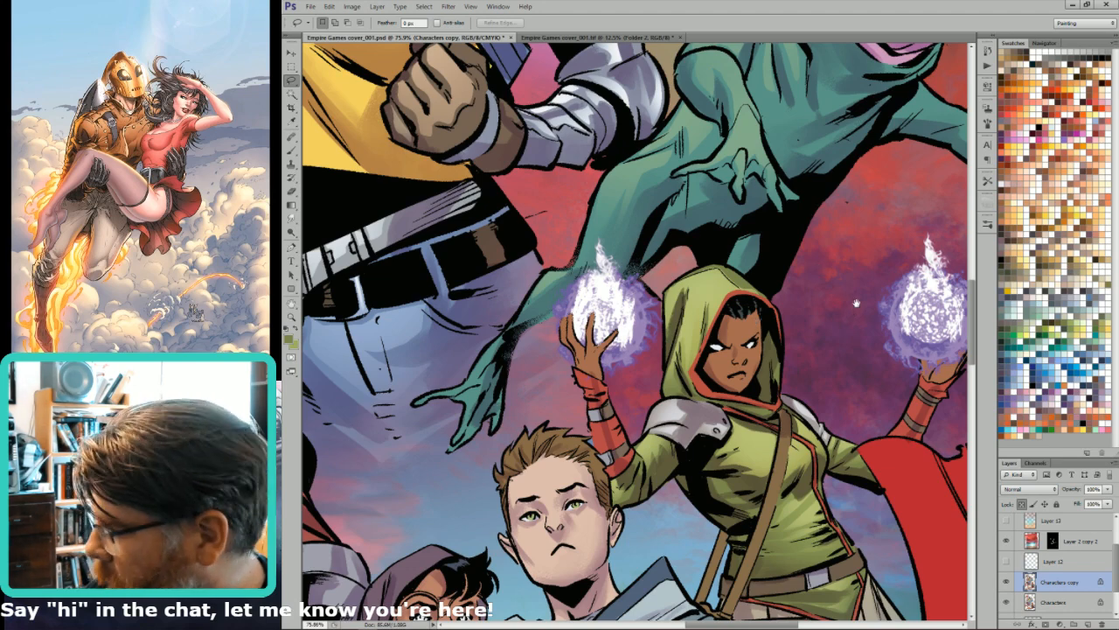
pyautogui.hotkey('ctrl', '6')
pyautogui.press('w')
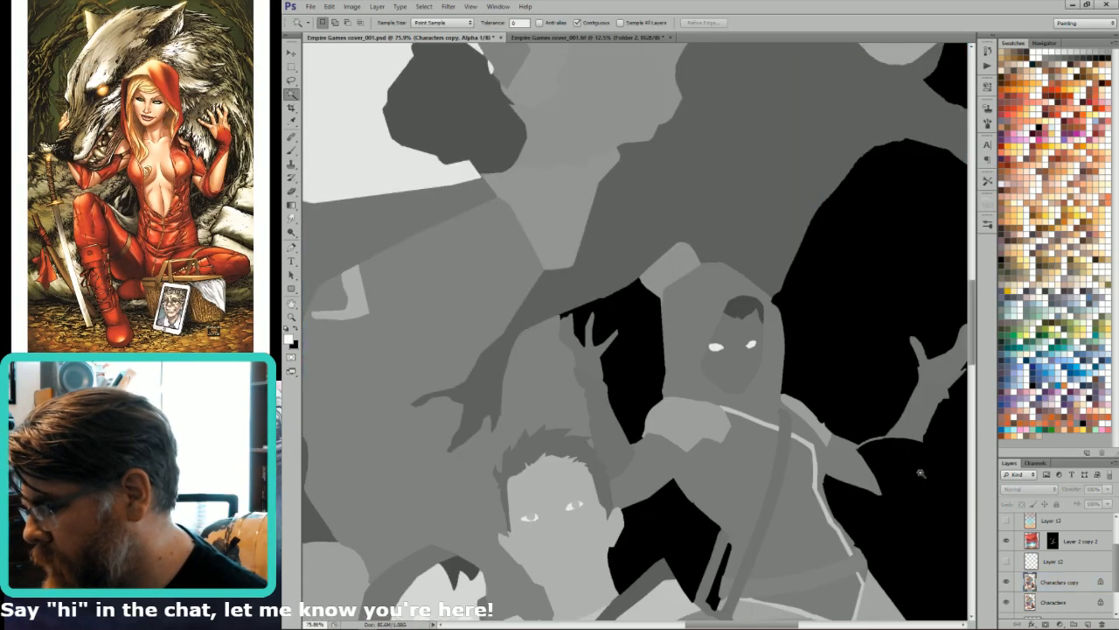
pyautogui.click(933, 477)
pyautogui.hotkey('ctrl', '2')
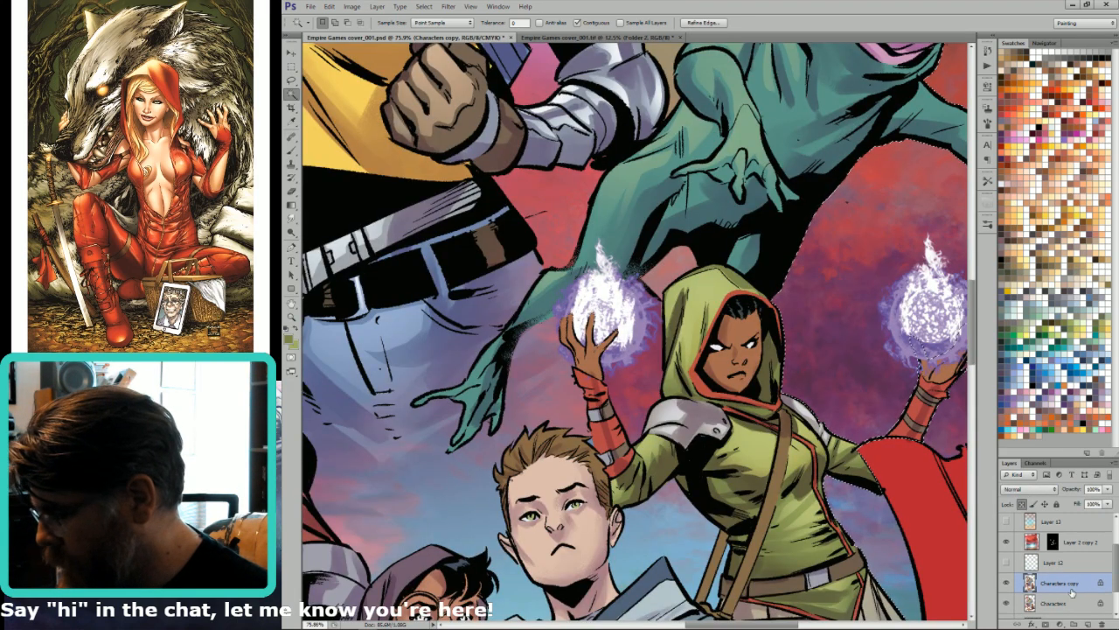
# - Select the red flag from the Alpha 1 copy channel, return to the Characters copy layer and clear the selection
pyautogui.click(1035, 463)
pyautogui.click(1032, 570)
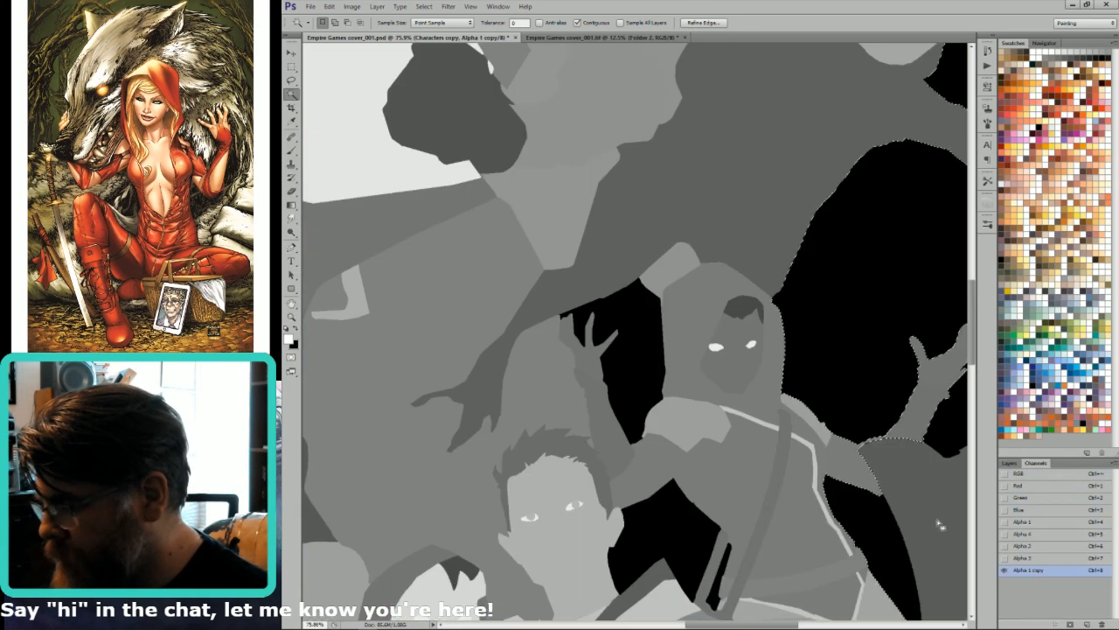
pyautogui.hotkey('ctrl', '2')
pyautogui.click(1009, 462)
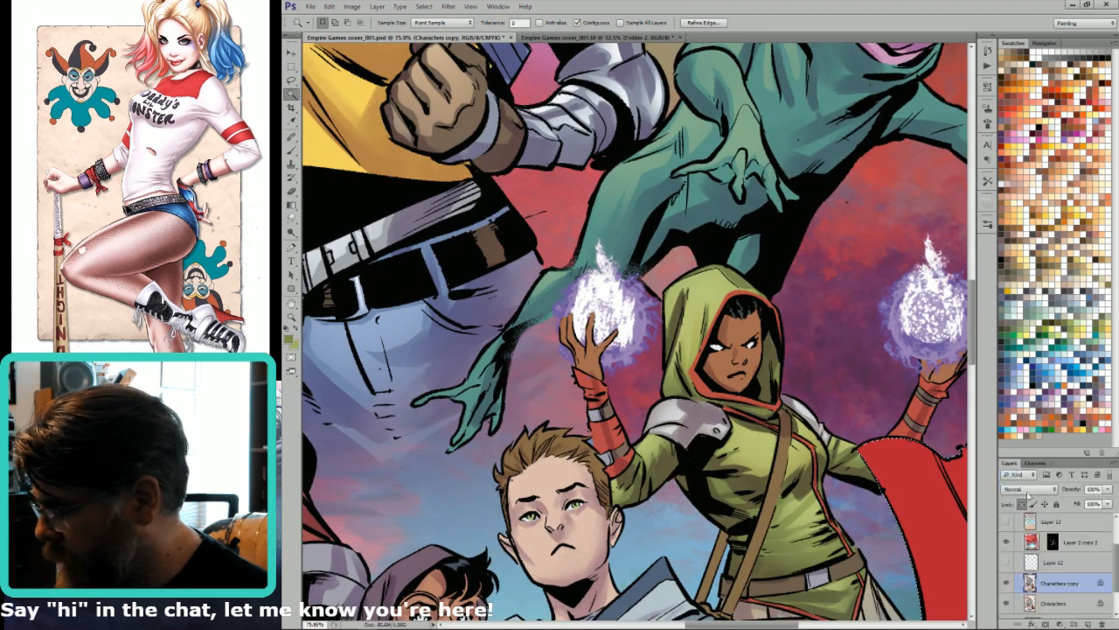
pyautogui.hotkey('ctrl', 'd')
# - Sample the red of the flag beside the hooded woman as the background colour
pyautogui.press('i')
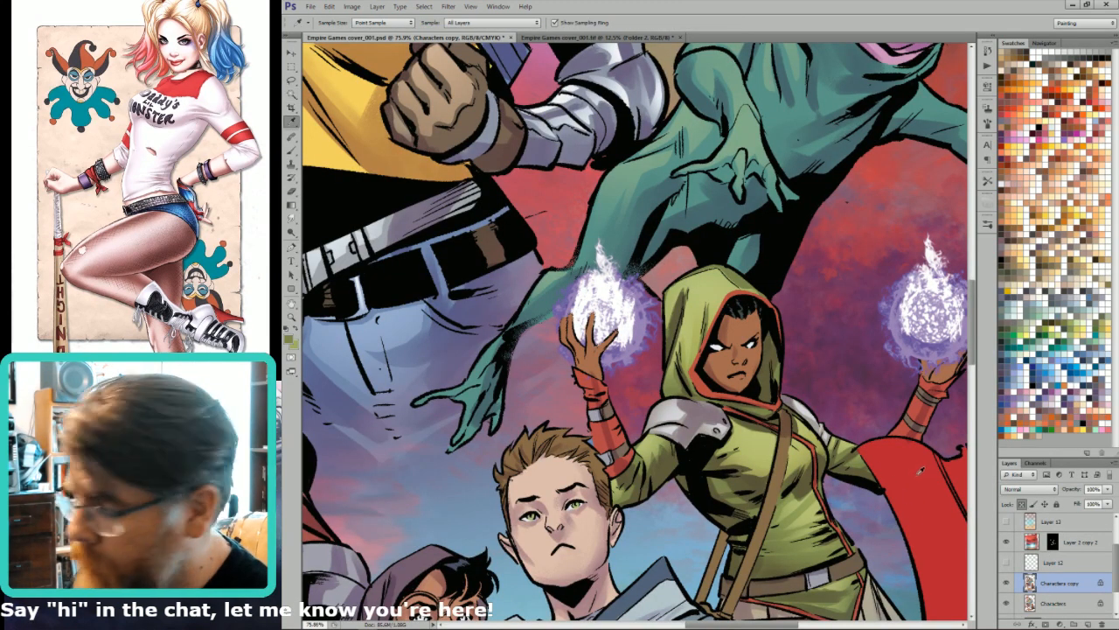
pyautogui.click(922, 469)
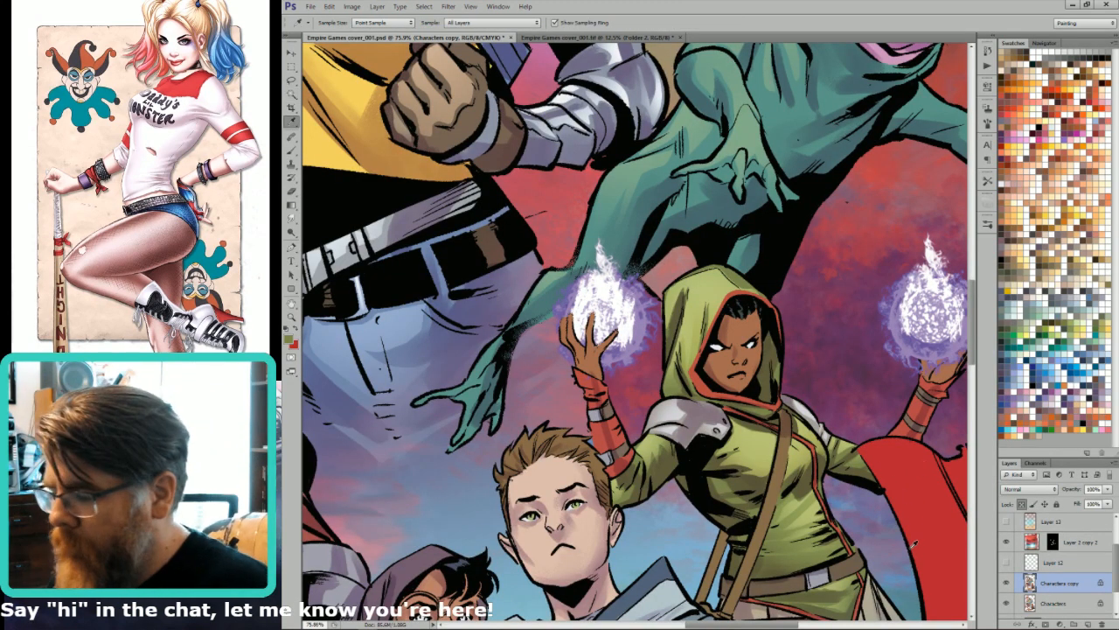
pyautogui.hotkey('ctrl', '-')
pyautogui.hotkey('ctrl', '-')
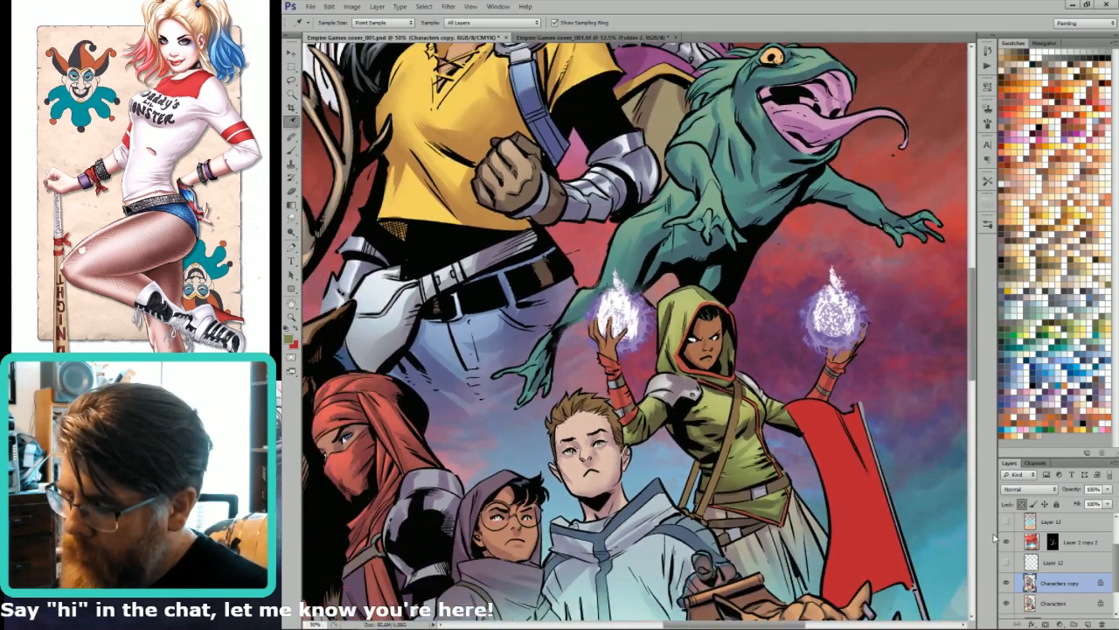
pyautogui.moveTo(831, 473); pyautogui.dragTo(875, 449)
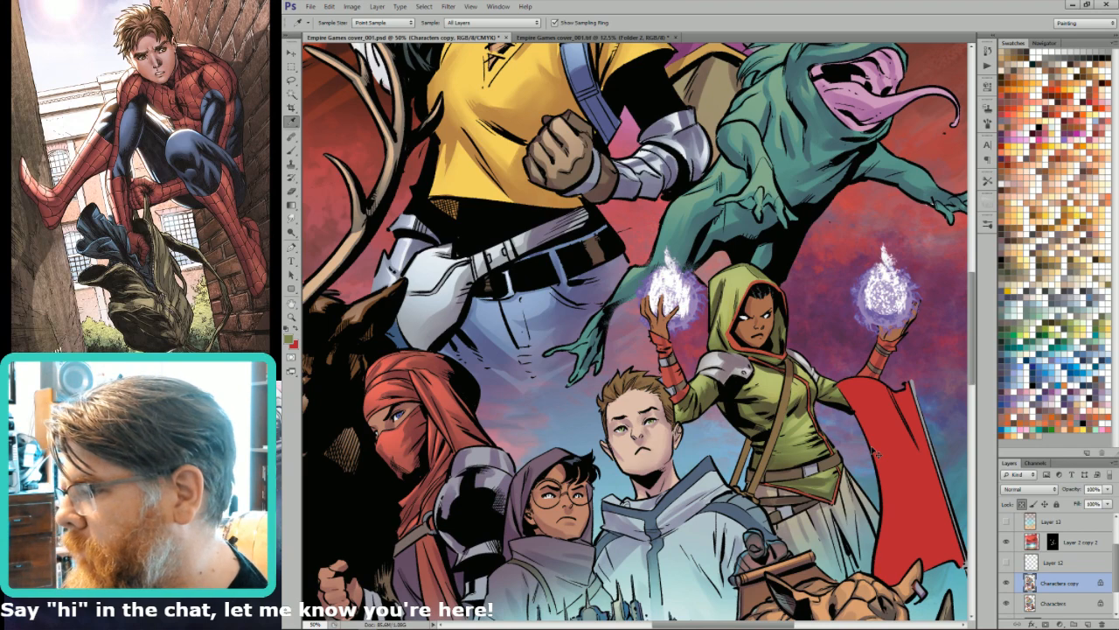
# - Toggle Layer 12's visibility to compare the artwork, and inspect the hooded woman's red wrist wraps up close
pyautogui.click(1007, 563)
pyautogui.click(1008, 564)
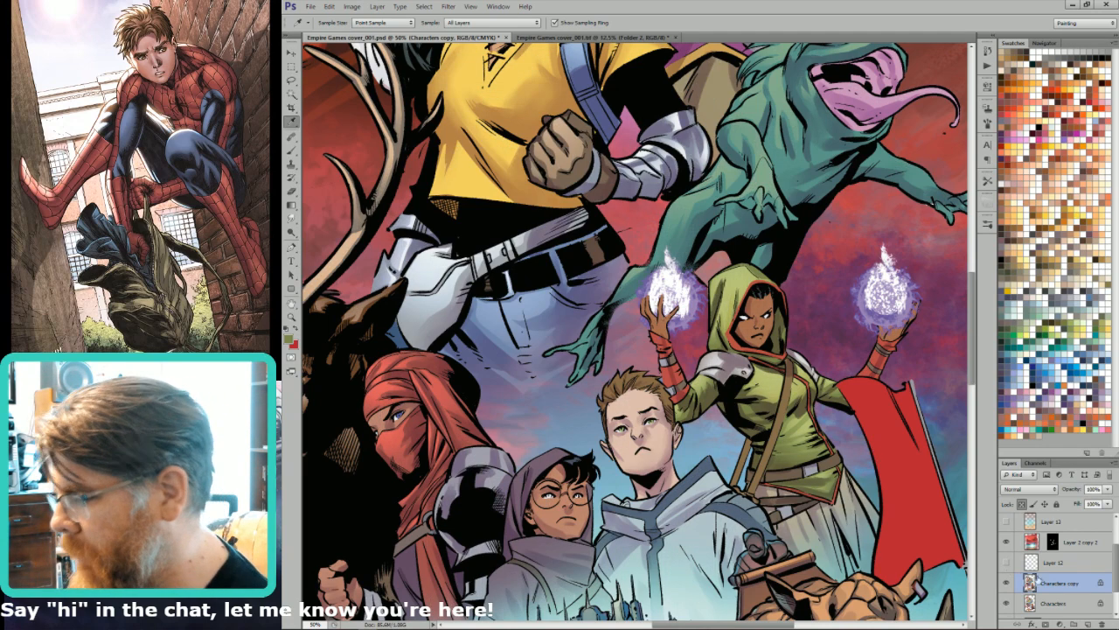
pyautogui.press('l')
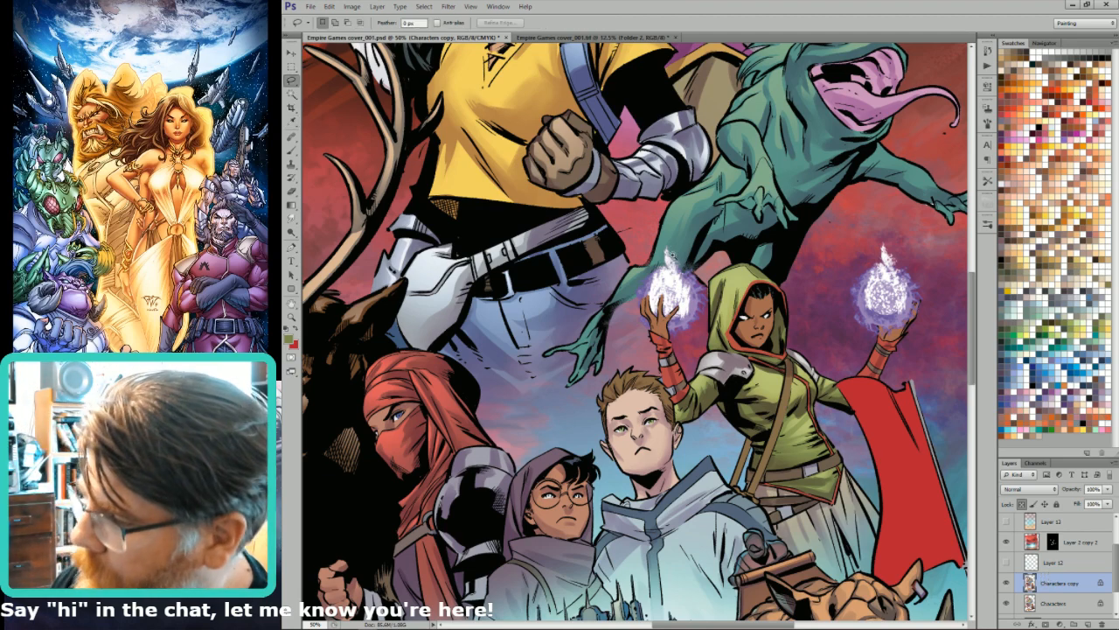
pyautogui.scroll(5, 682, 364)
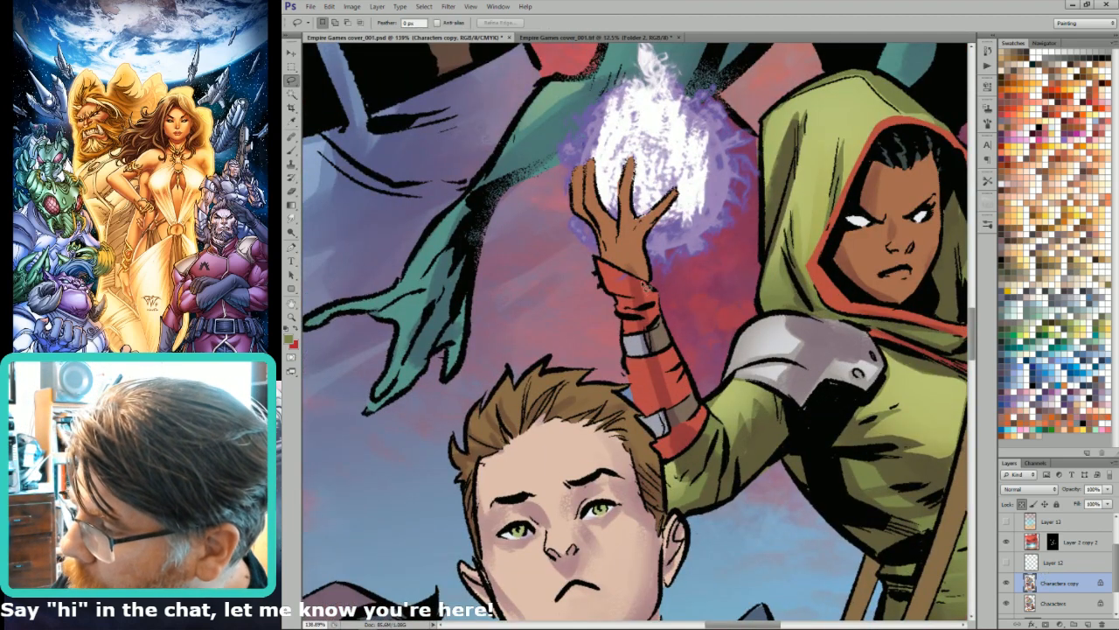
# - Lasso highlight shapes along the red wraps on the hooded woman's forearm above the blond boy
pyautogui.moveTo(654, 308); pyautogui.dragTo(652, 293)
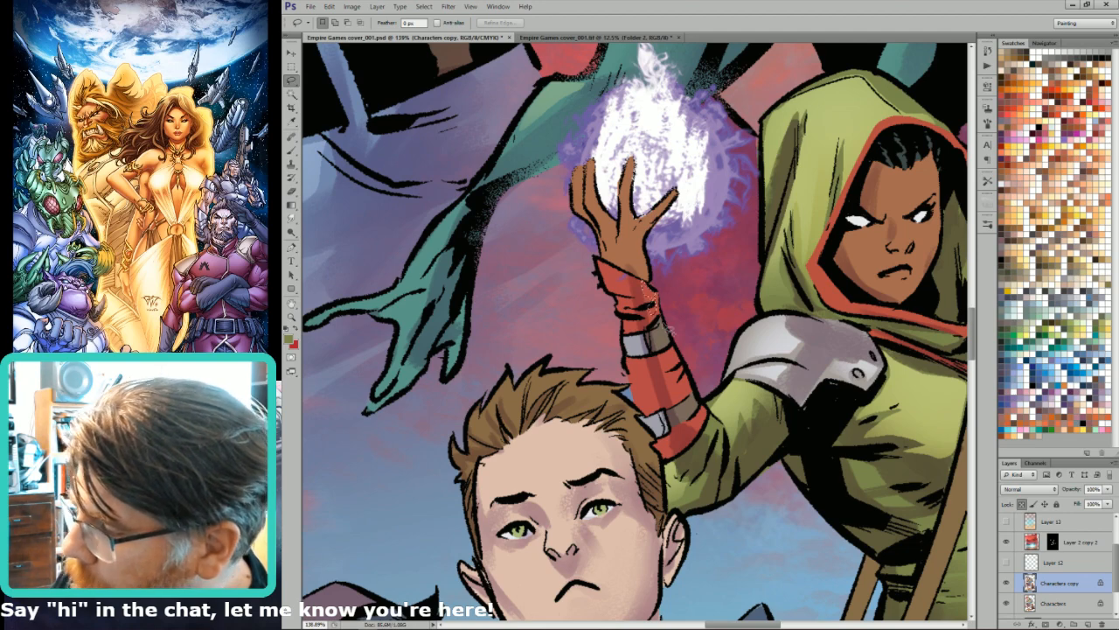
pyautogui.moveTo(677, 360)
pyautogui.mouseDown()
pyautogui.moveTo(641, 292)
pyautogui.moveTo(682, 360)
pyautogui.moveTo(671, 378)
pyautogui.moveTo(665, 337)
pyautogui.moveTo(679, 403)
pyautogui.moveTo(674, 393)
pyautogui.moveTo(688, 392)
pyautogui.moveTo(673, 390)
pyautogui.moveTo(673, 356)
pyautogui.mouseUp()
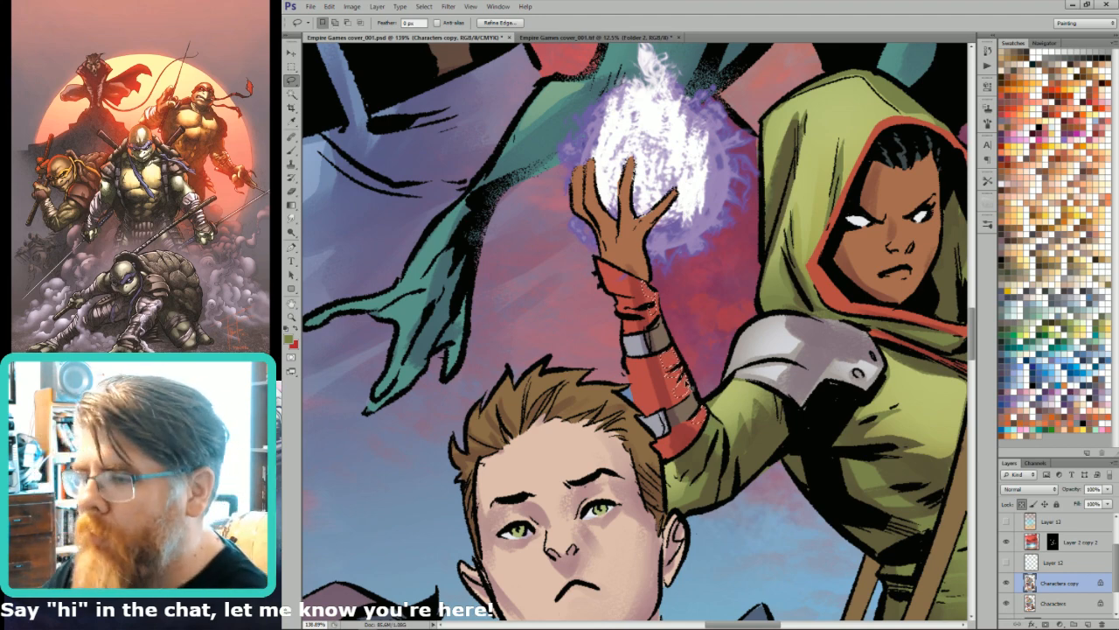
pyautogui.hotkey('ctrl', '-')
pyautogui.hotkey('ctrl', '-')
pyautogui.hotkey('ctrl', '-')
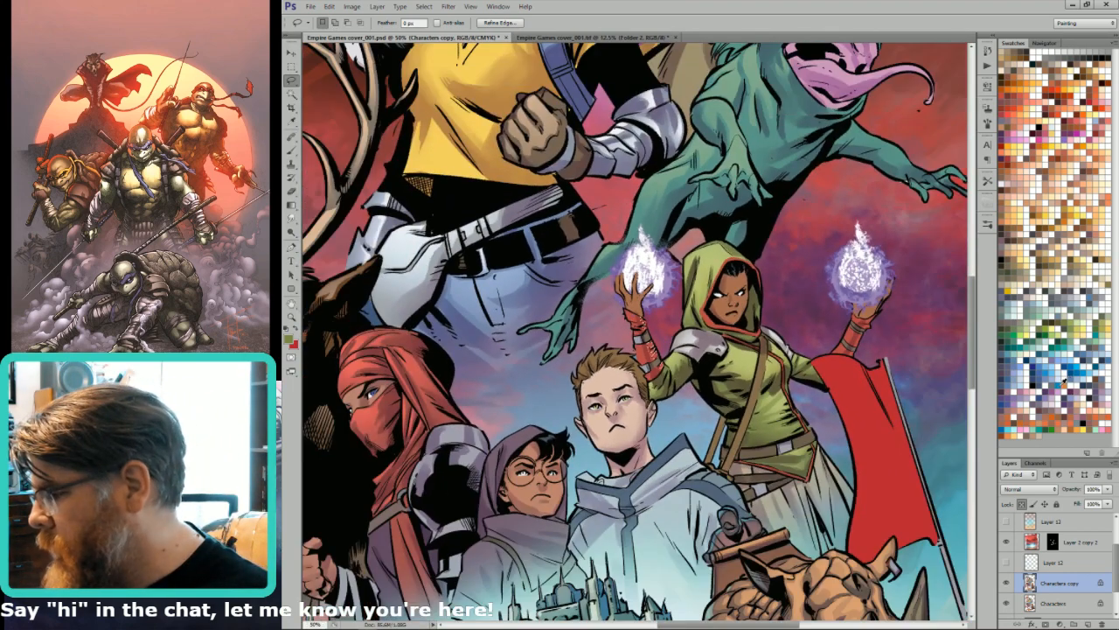
# - Pick a light violet swatch and another brush preset, reduce its size and paint the selected highlights on the forearm wraps
pyautogui.press('g')
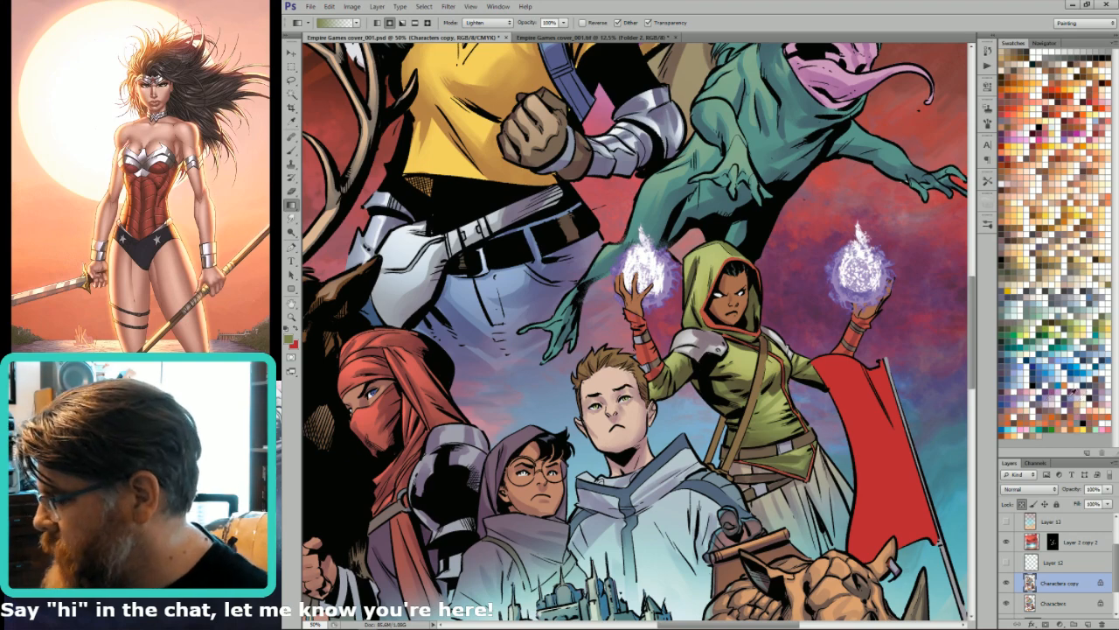
pyautogui.click(1061, 390)
pyautogui.press('b')
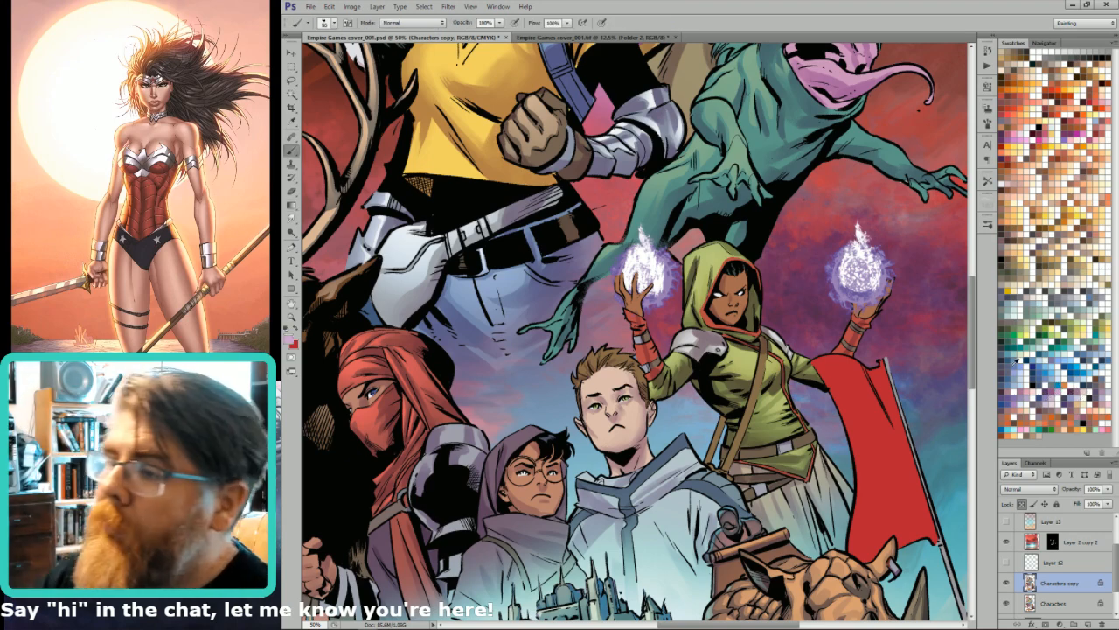
pyautogui.click(306, 25)
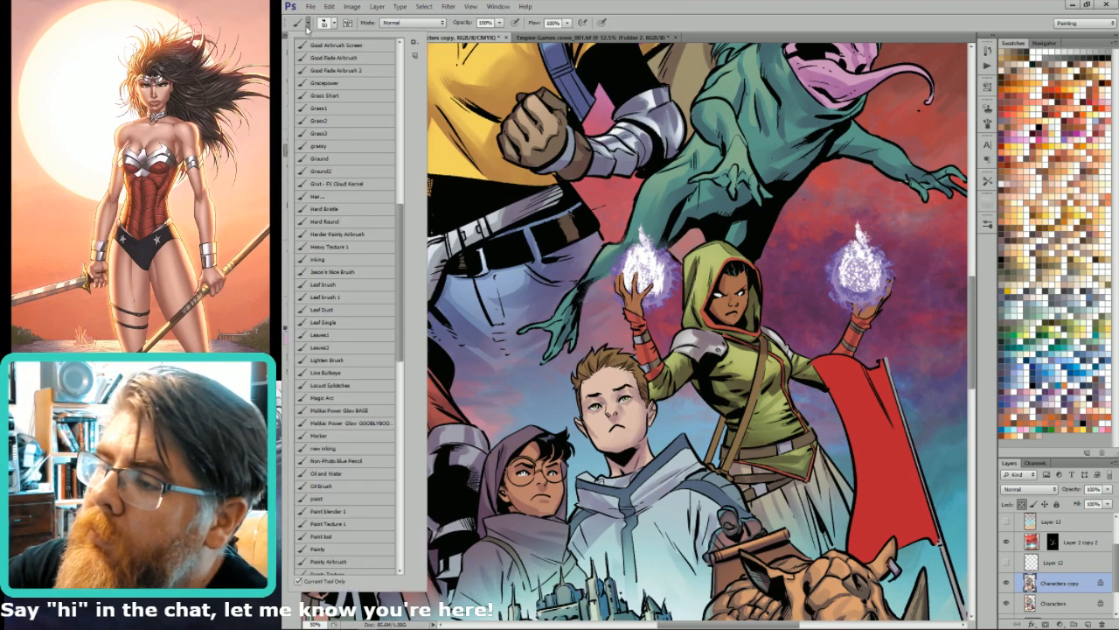
pyautogui.click(400, 43)
pyautogui.doubleClick(385, 46)
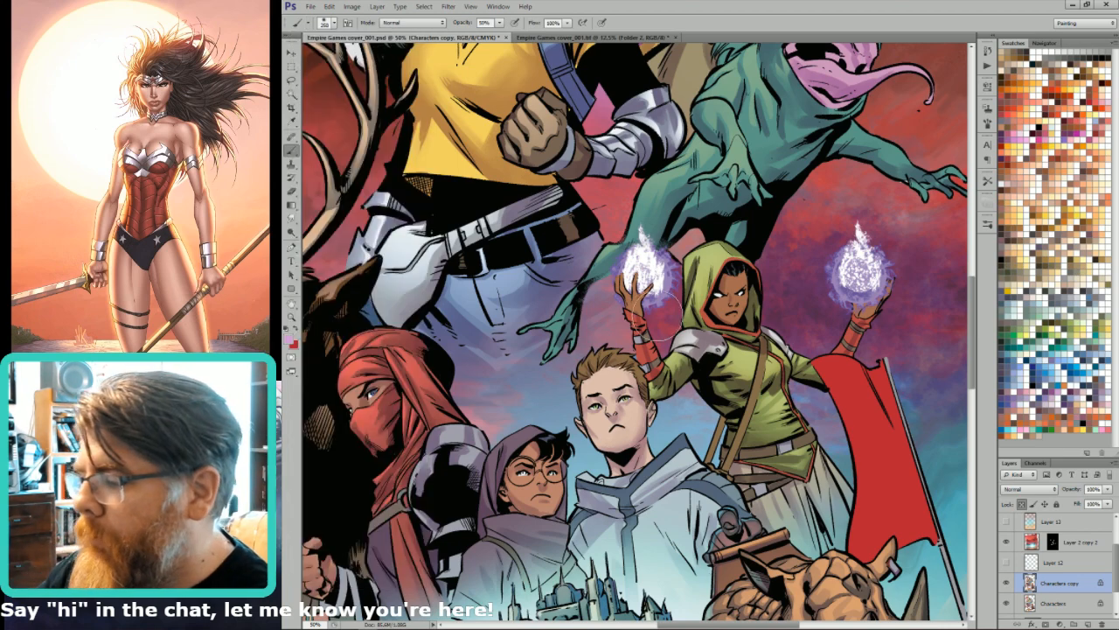
pyautogui.press('[')
pyautogui.press('[')
pyautogui.press('[')
pyautogui.moveTo(650, 318); pyautogui.dragTo(658, 337)
# - Lasso highlights on the shoulder armour and sleeve beside the blond boy and fill them with light violet Lighten and Color Dodge gradients
pyautogui.press('l')
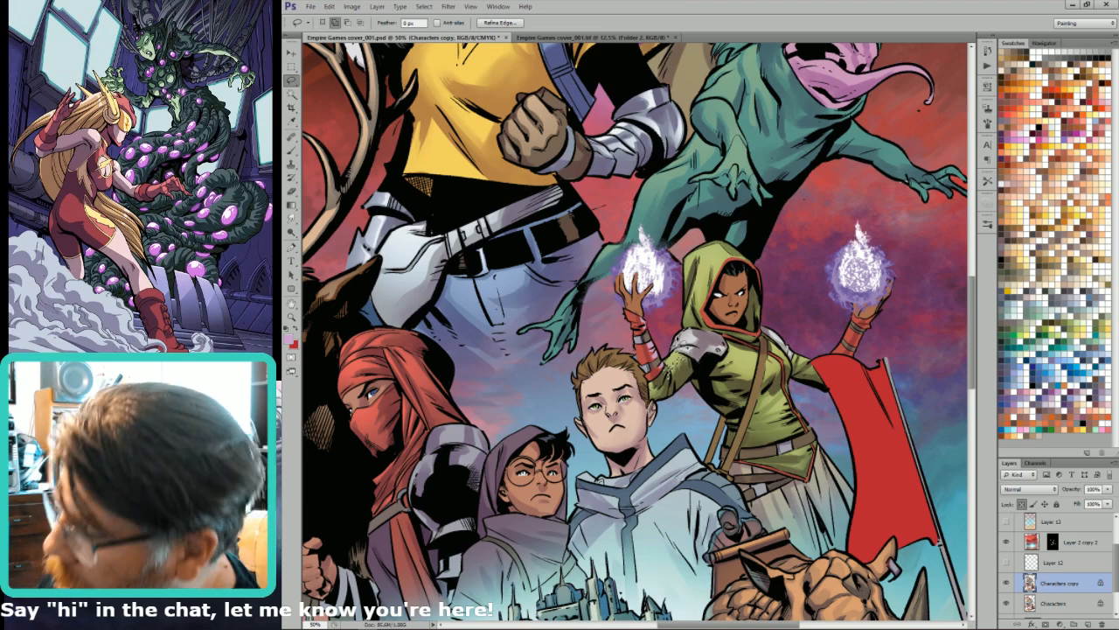
pyautogui.press('g')
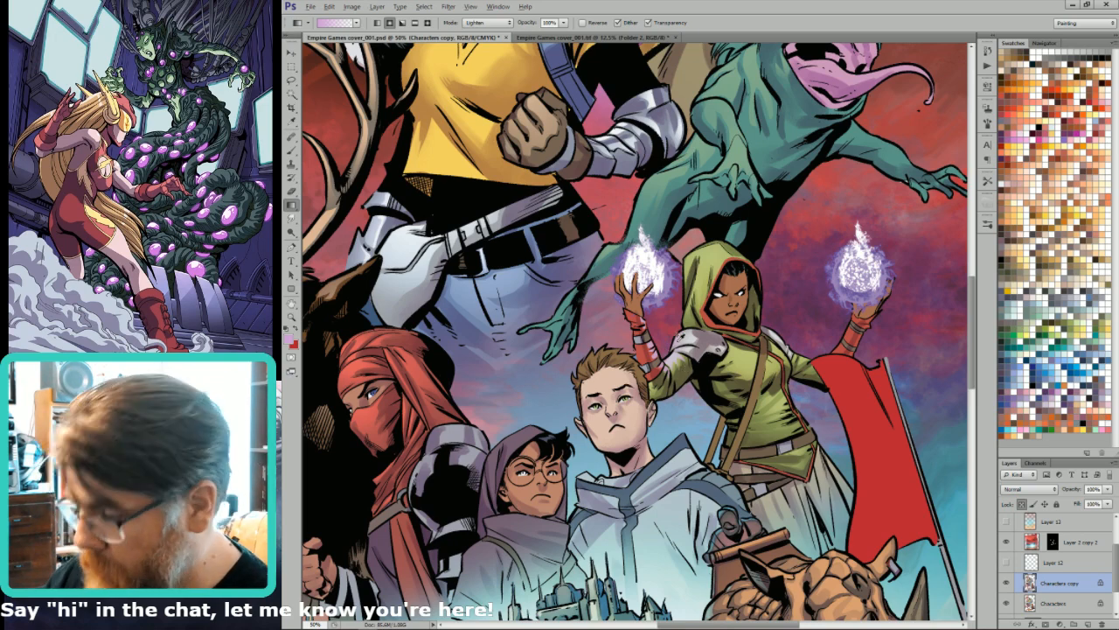
pyautogui.hotkey('shift', '+')
pyautogui.hotkey('shift', '+')
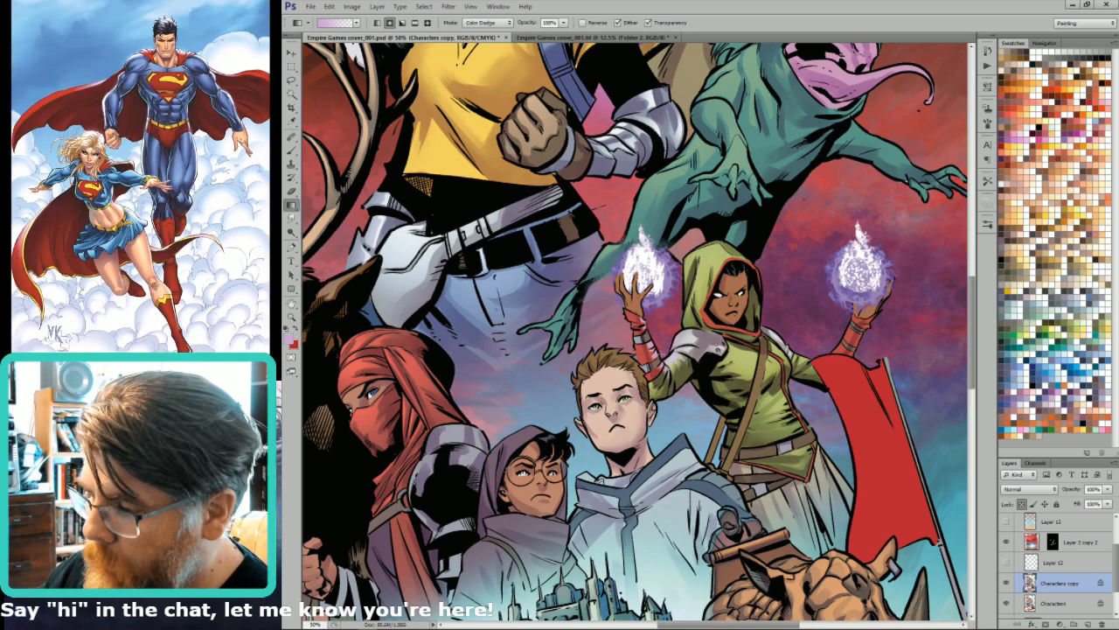
pyautogui.press('l')
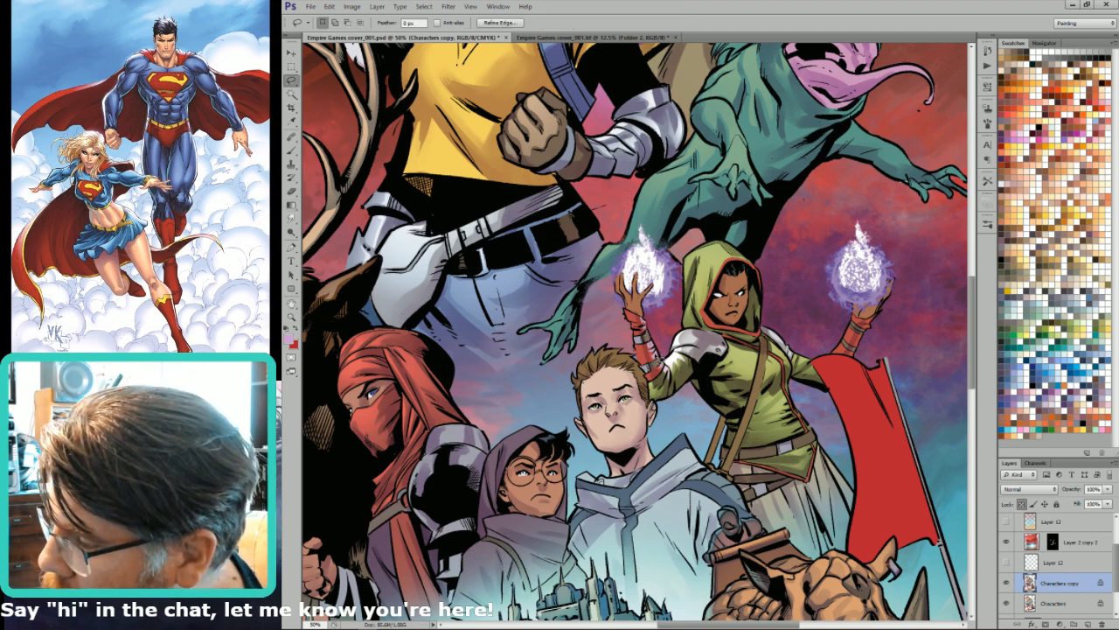
pyautogui.press('g')
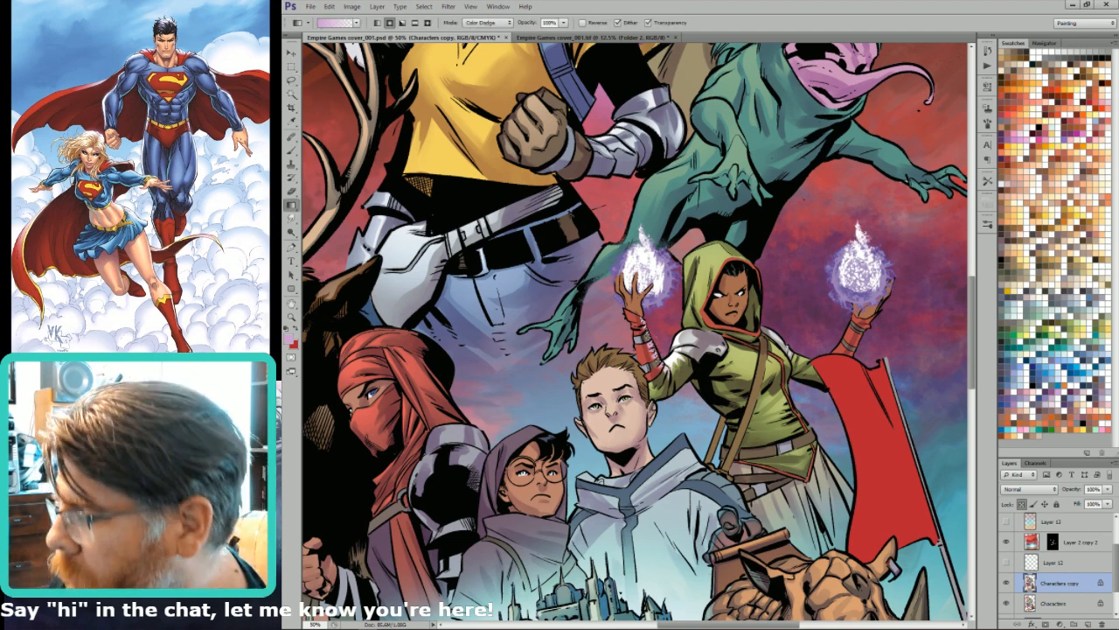
# - Lasso highlights on the shoulder and sleeve beside the red flag and add light violet gradients, switching the mode to Color Dodge
pyautogui.press('l')
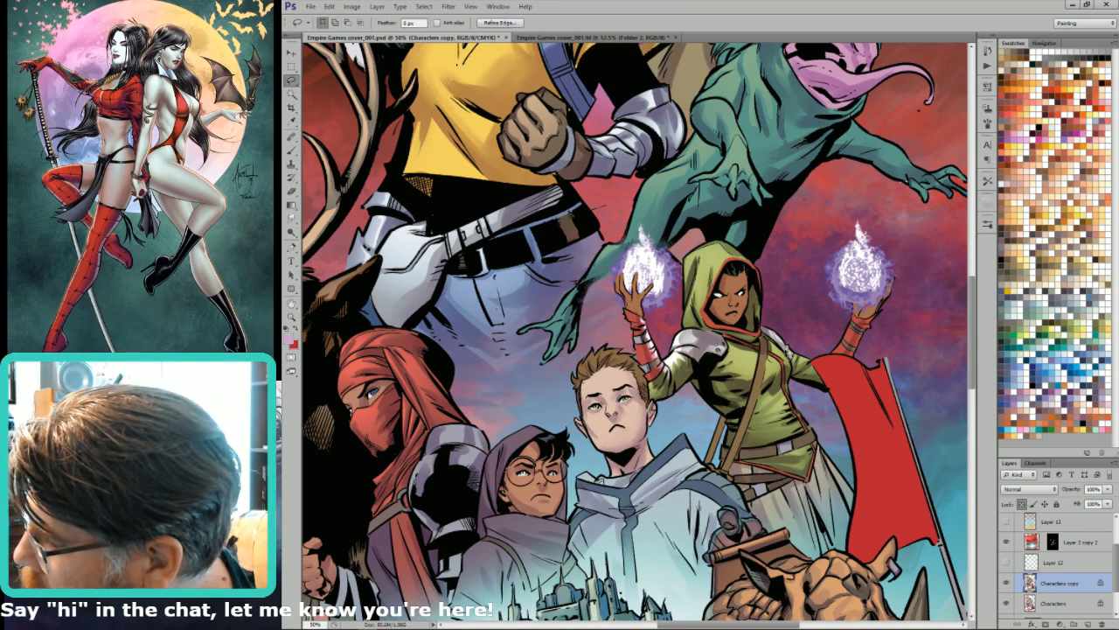
pyautogui.moveTo(788, 348); pyautogui.dragTo(817, 376)
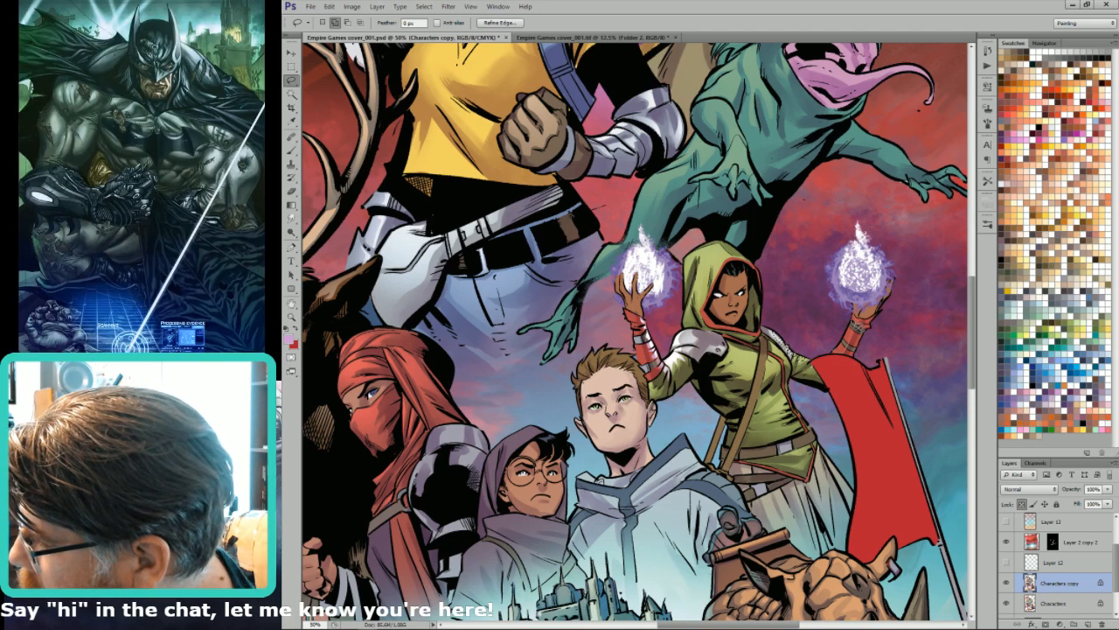
pyautogui.press('g')
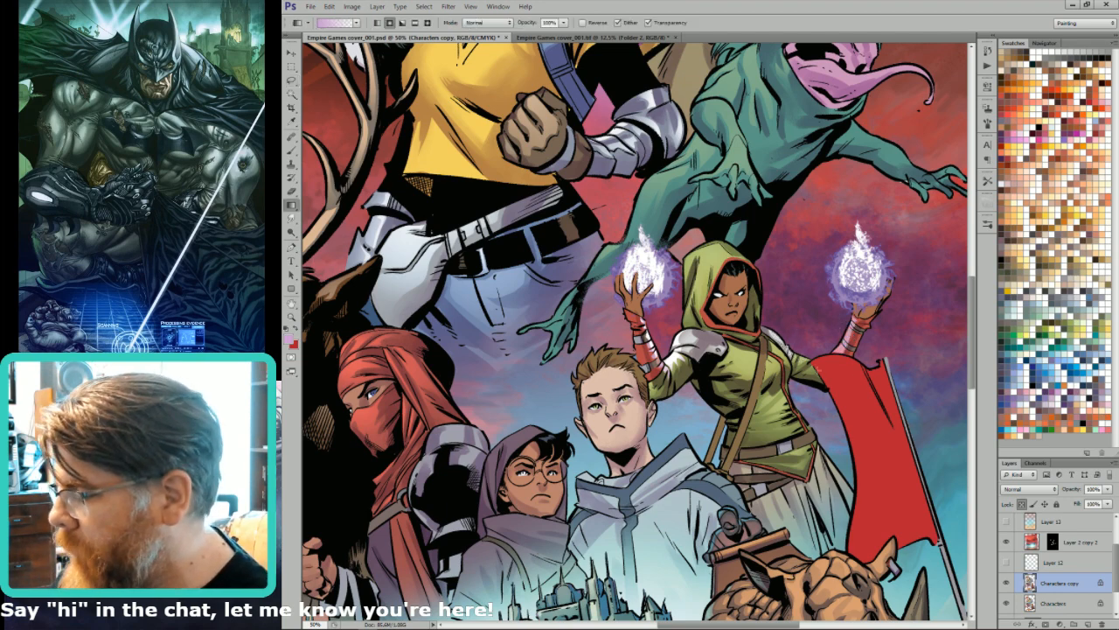
pyautogui.hotkey('shift', 'alt', 'd')
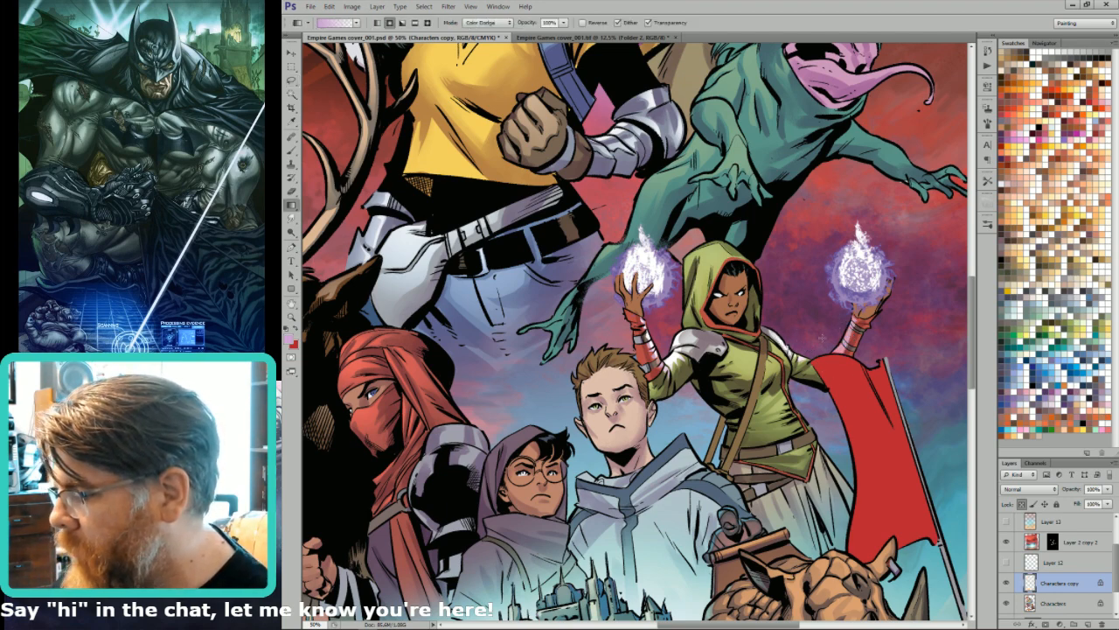
# - Lasso rim-light shapes on the hood's edge facing the flame and apply light violet gradients in Normal and Color Dodge modes
pyautogui.hotkey('ctrl', '0')
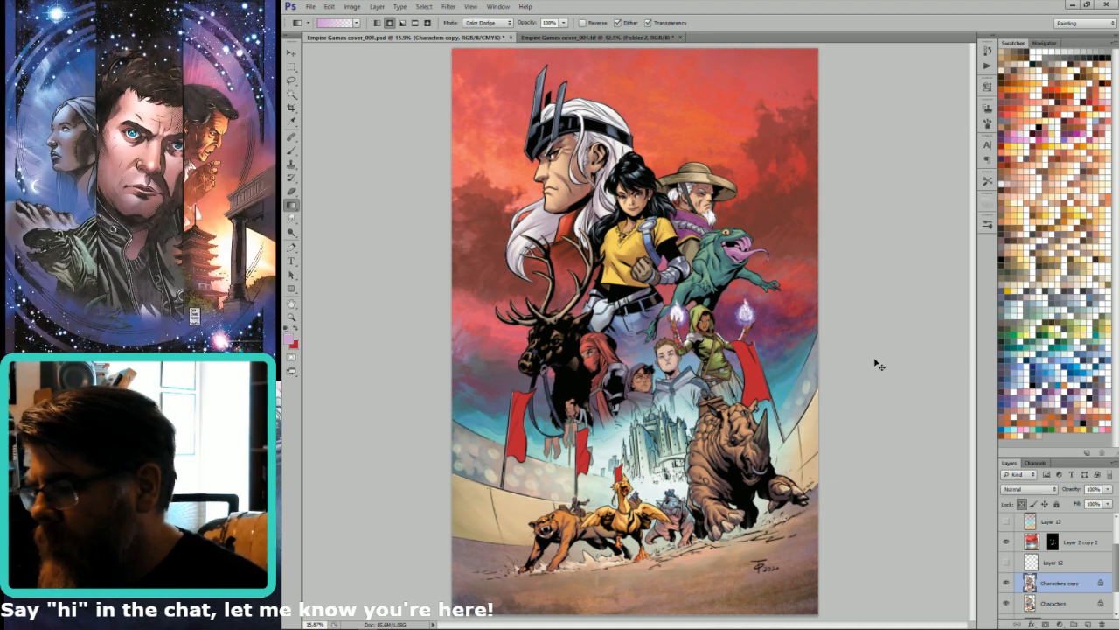
pyautogui.moveTo(651, 258); pyautogui.dragTo(729, 364)
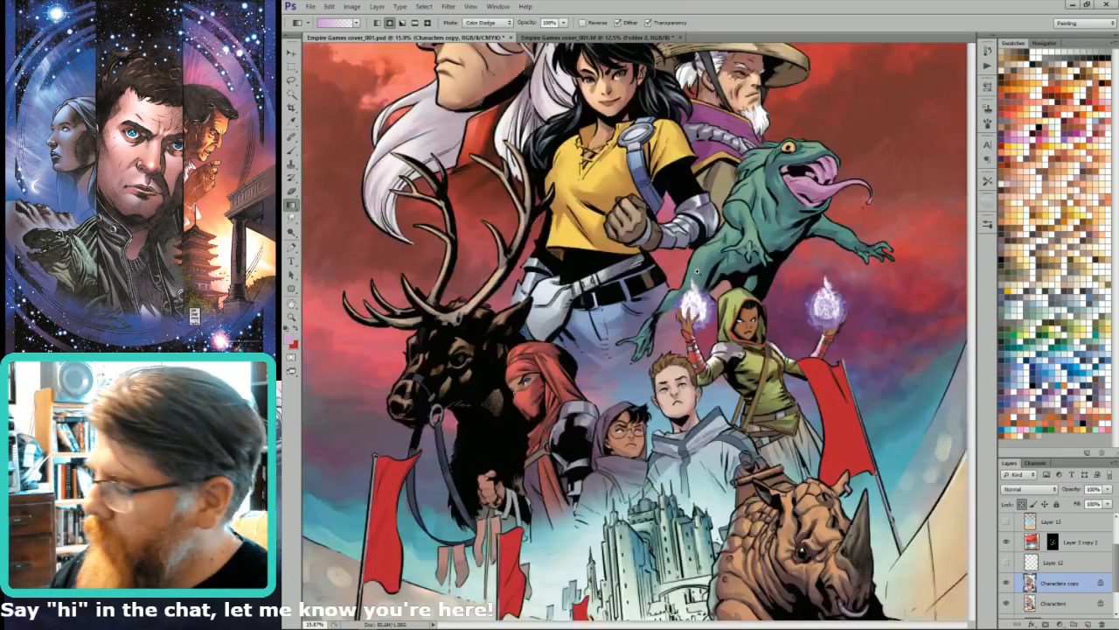
pyautogui.press('l')
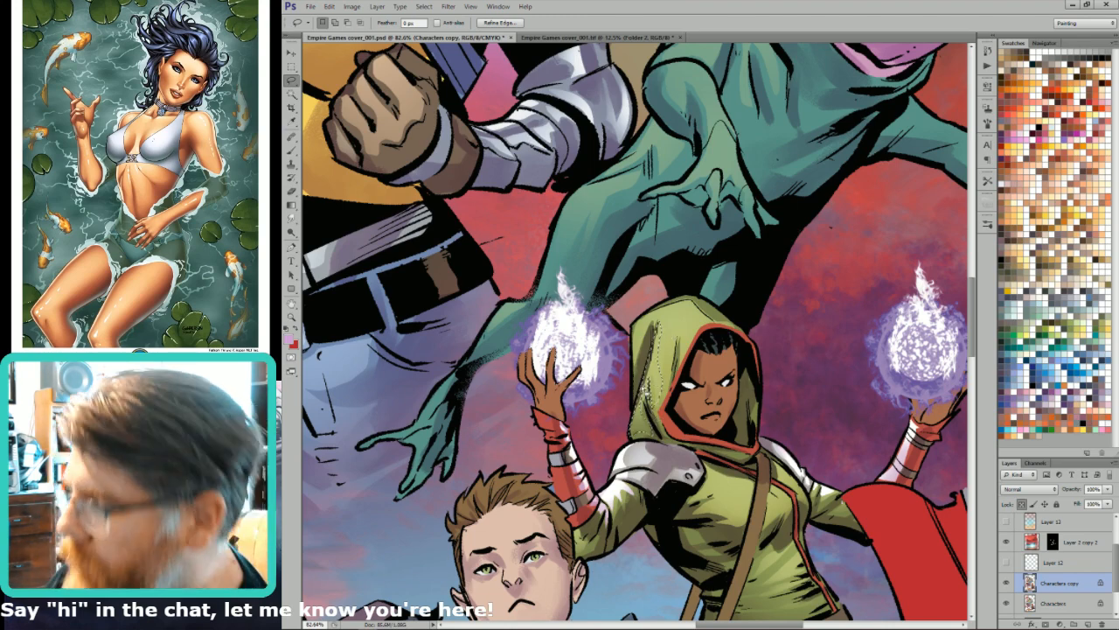
pyautogui.press('g')
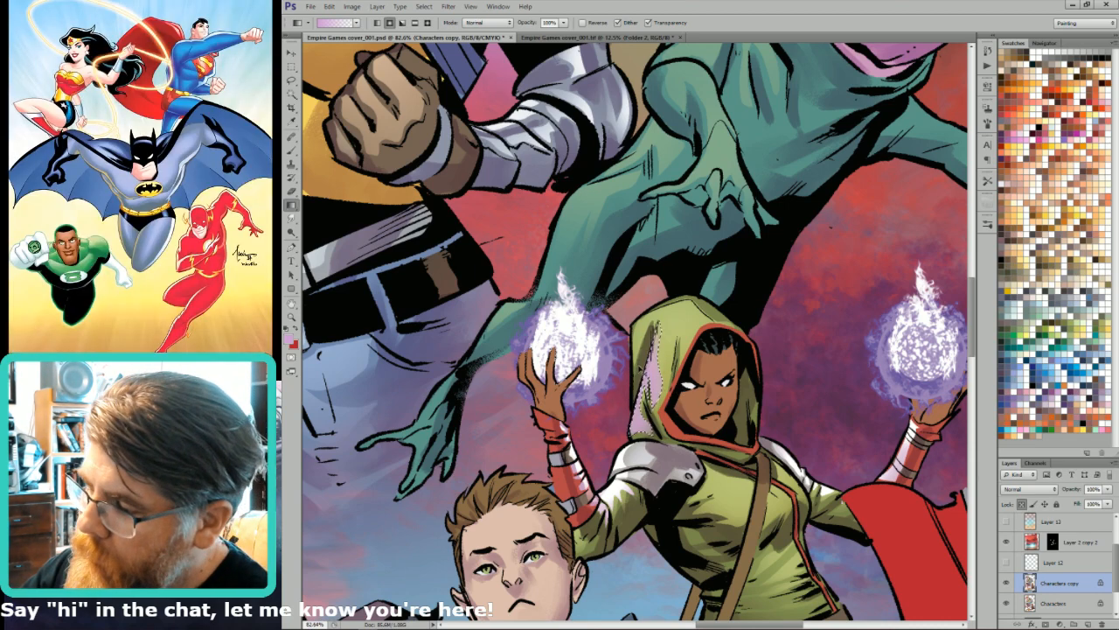
pyautogui.hotkey('shift', 'alt', 'd')
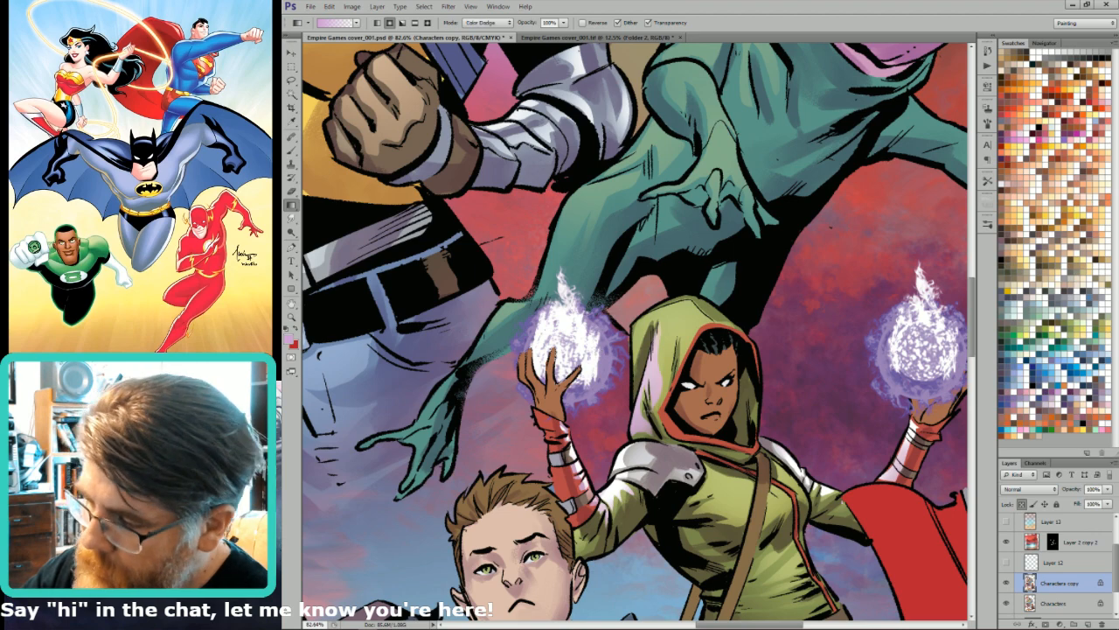
# - Lasso more of the hood's outer edge and brighten it with light violet gradients in Lighten and Color Dodge modes
pyautogui.press('l')
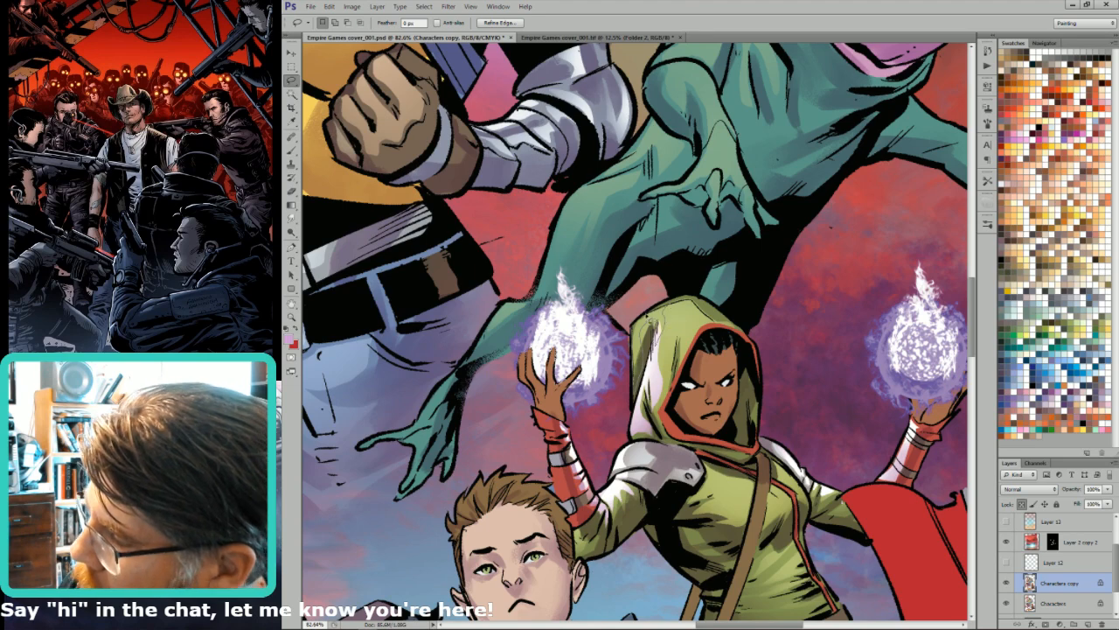
pyautogui.press('g')
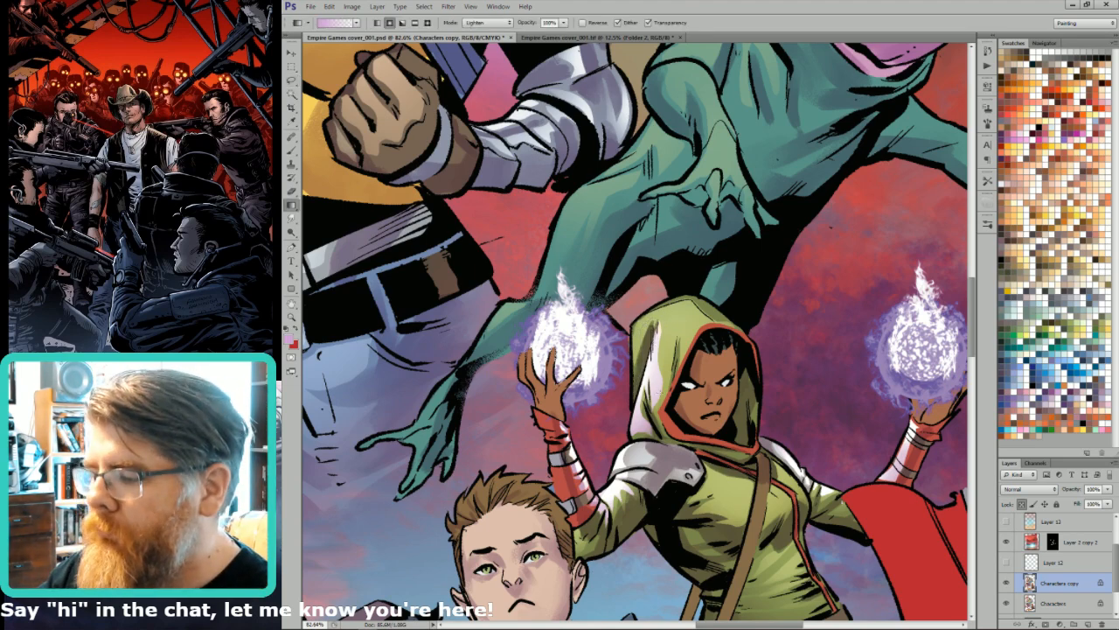
pyautogui.moveTo(631, 345); pyautogui.dragTo(651, 373)
pyautogui.hotkey('alt', 'shift', 'd')
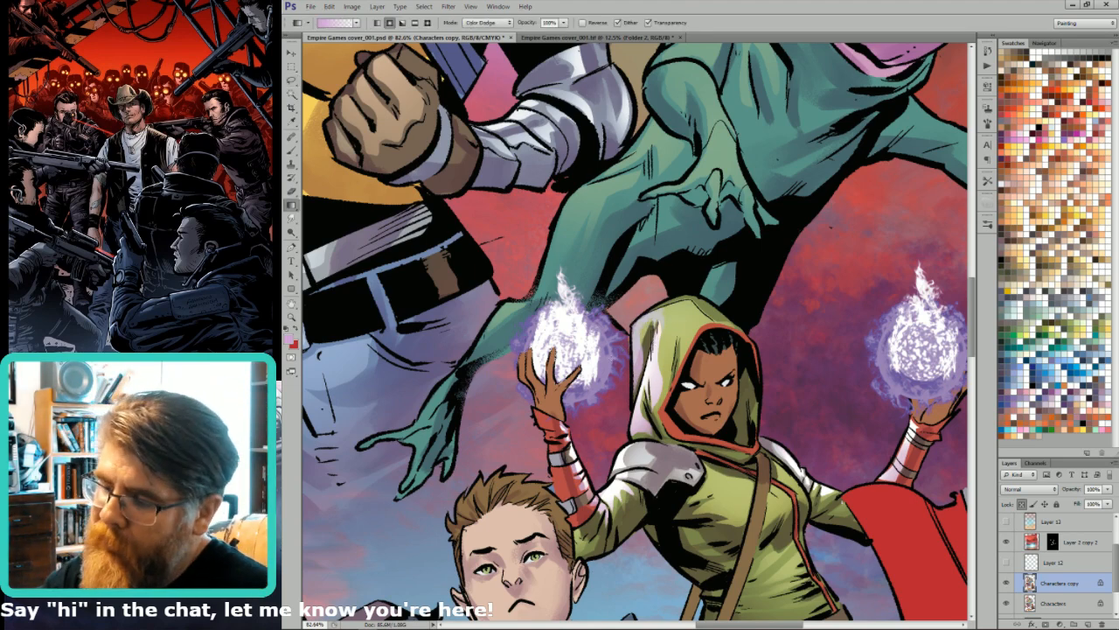
# - Select both of the hooded woman's hands with the Magic Wand and light them with the light violet gradient
pyautogui.hotkey('ctrl', '0')
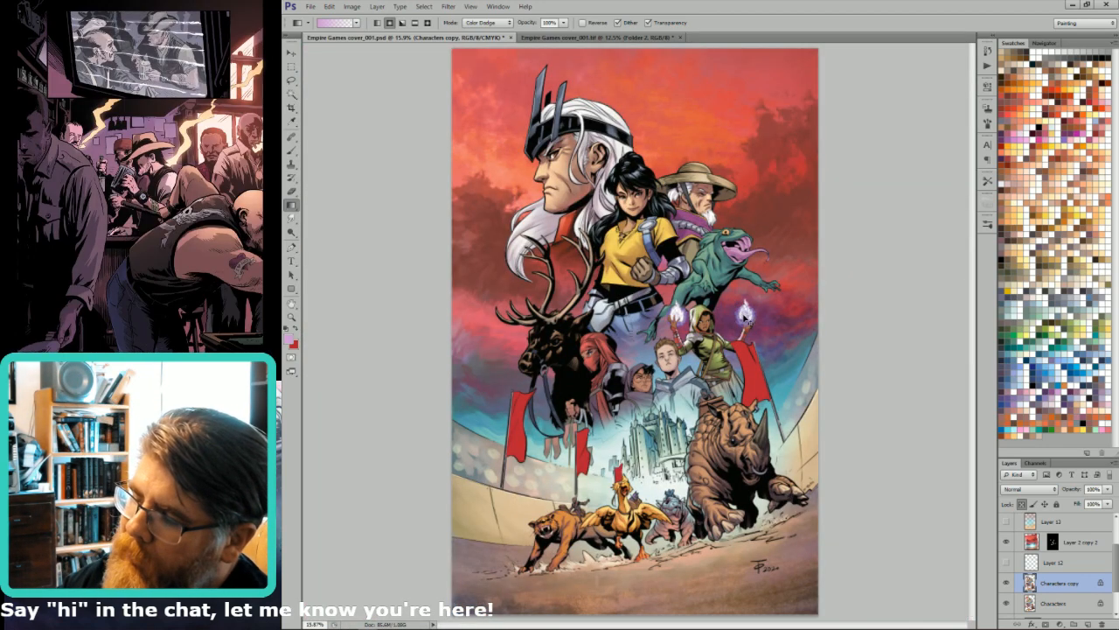
pyautogui.press('w')
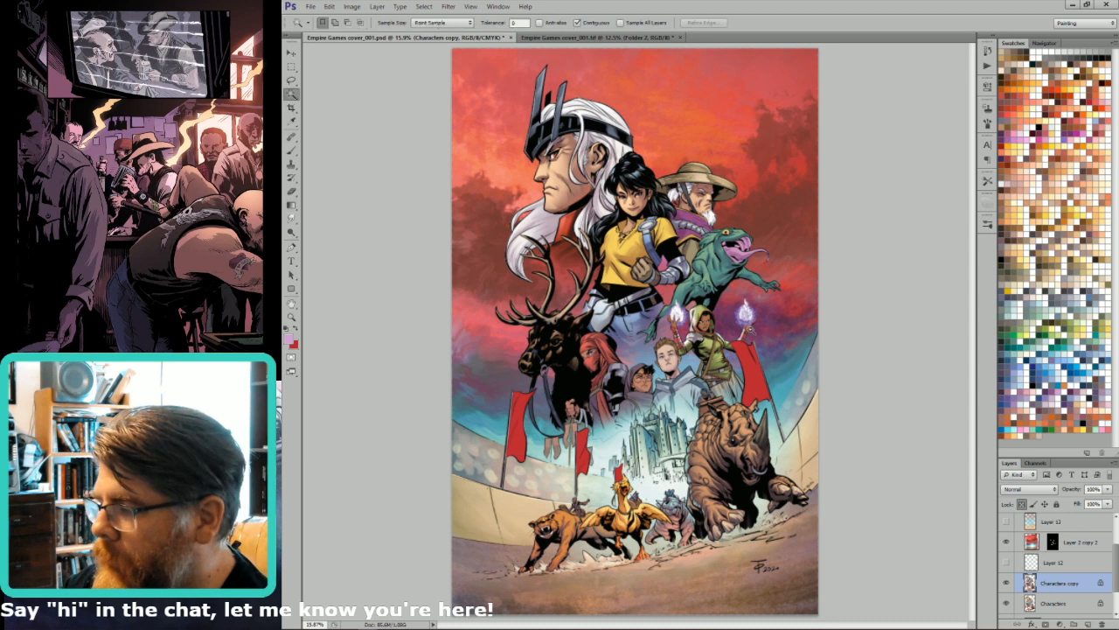
pyautogui.click(751, 326)
pyautogui.keyDown('shift'); pyautogui.click(677, 324); pyautogui.keyUp('shift')
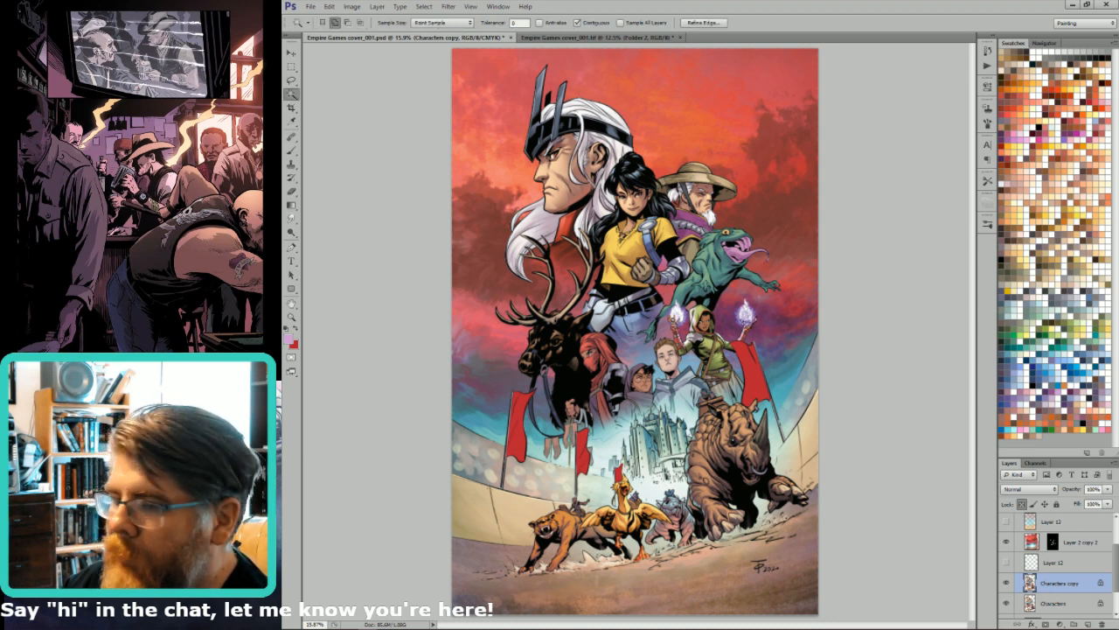
pyautogui.press('x')
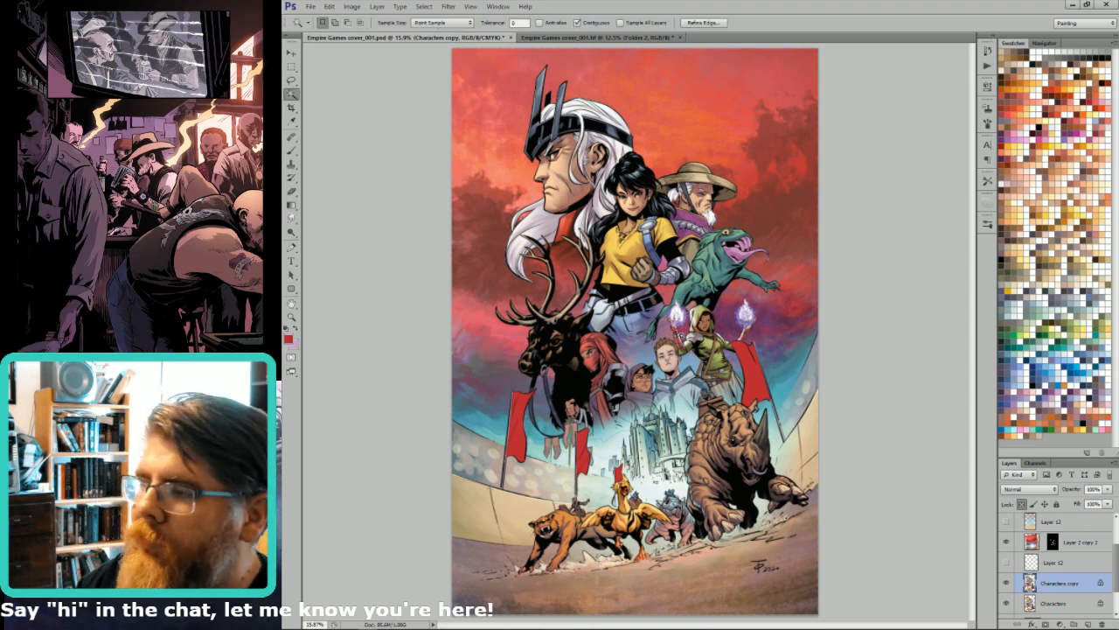
pyautogui.press('g')
pyautogui.press('x')
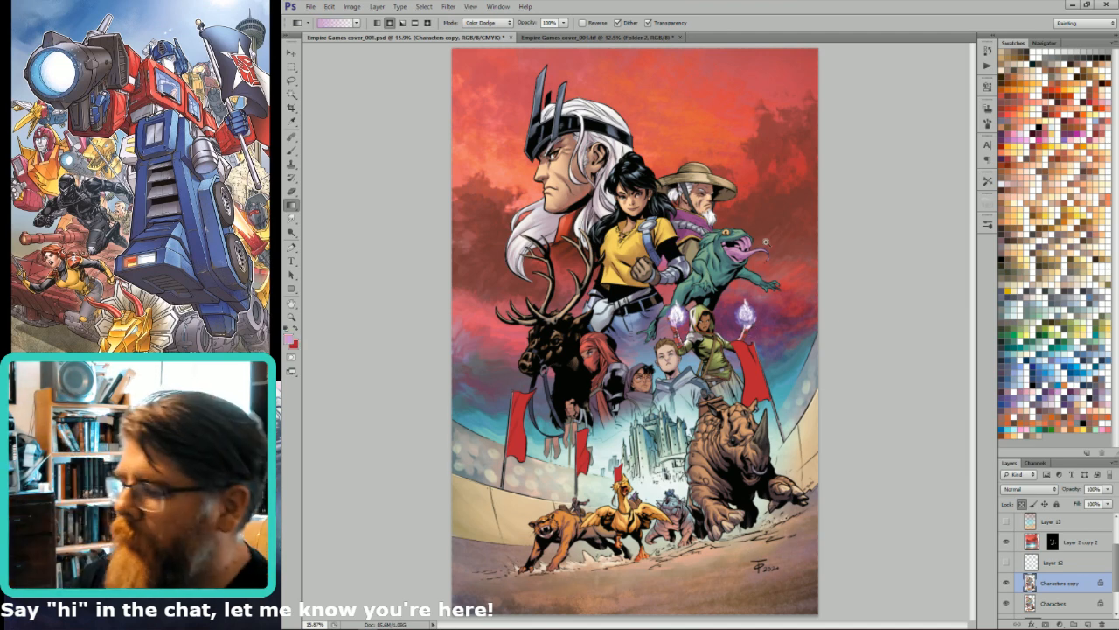
# - Select the wraps on both of the hooded woman's forearms from the Alpha 4 channel with the Magic Wand
pyautogui.moveTo(766, 242); pyautogui.dragTo(680, 399)
pyautogui.press('w')
pyautogui.hotkey('ctrl', '9')
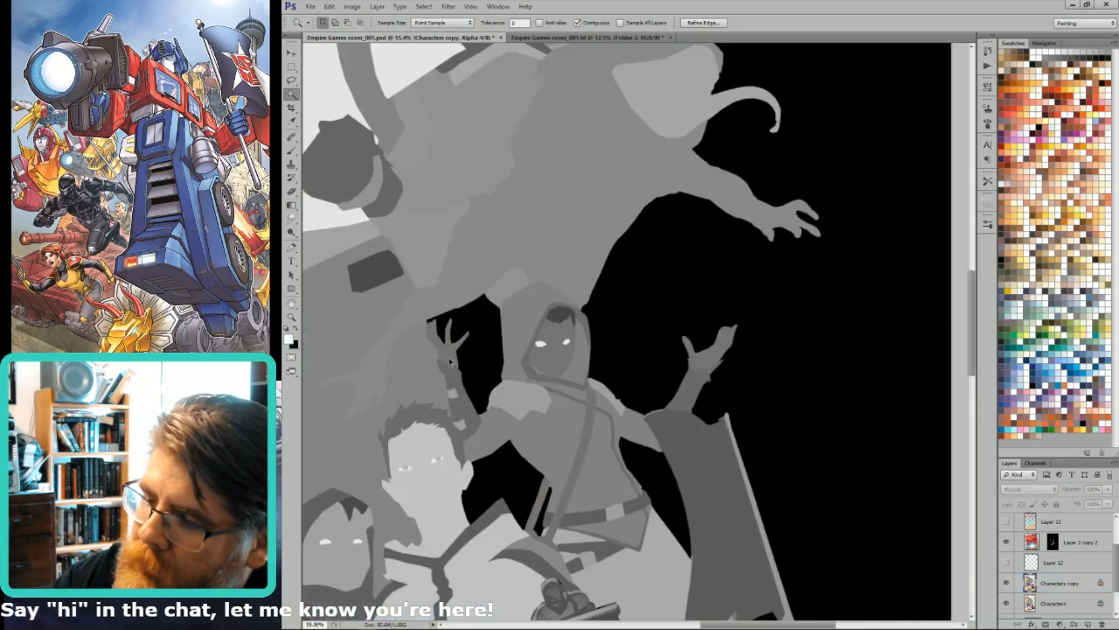
pyautogui.hotkey('ctrl', '8')
pyautogui.hotkey('ctrl', '9')
pyautogui.click(460, 395)
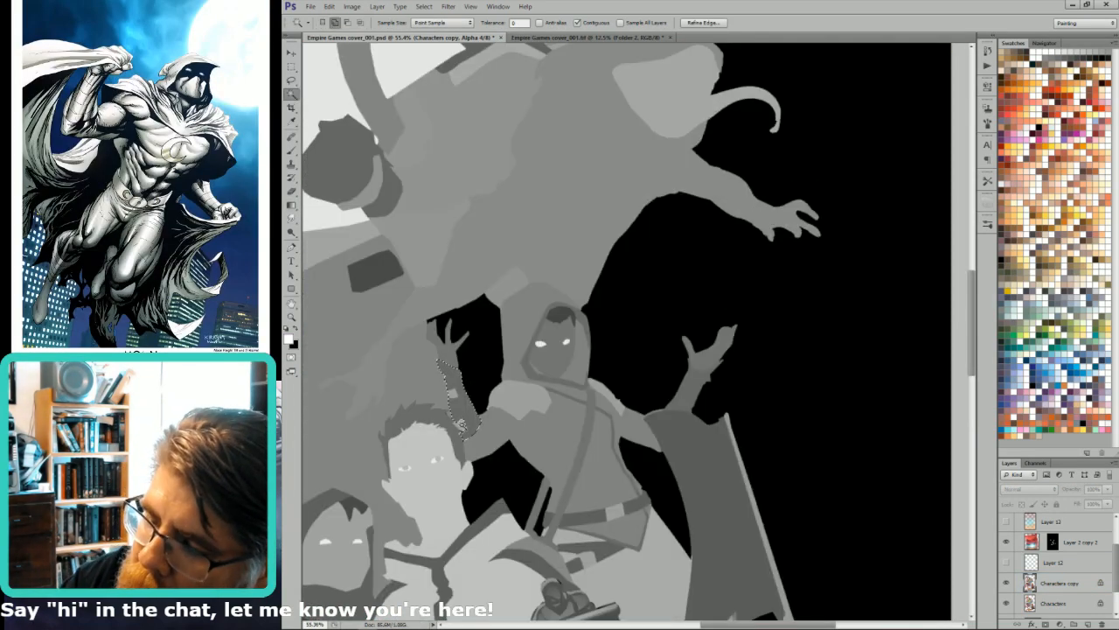
pyautogui.keyDown('shift'); pyautogui.click(695, 382); pyautogui.keyUp('shift')
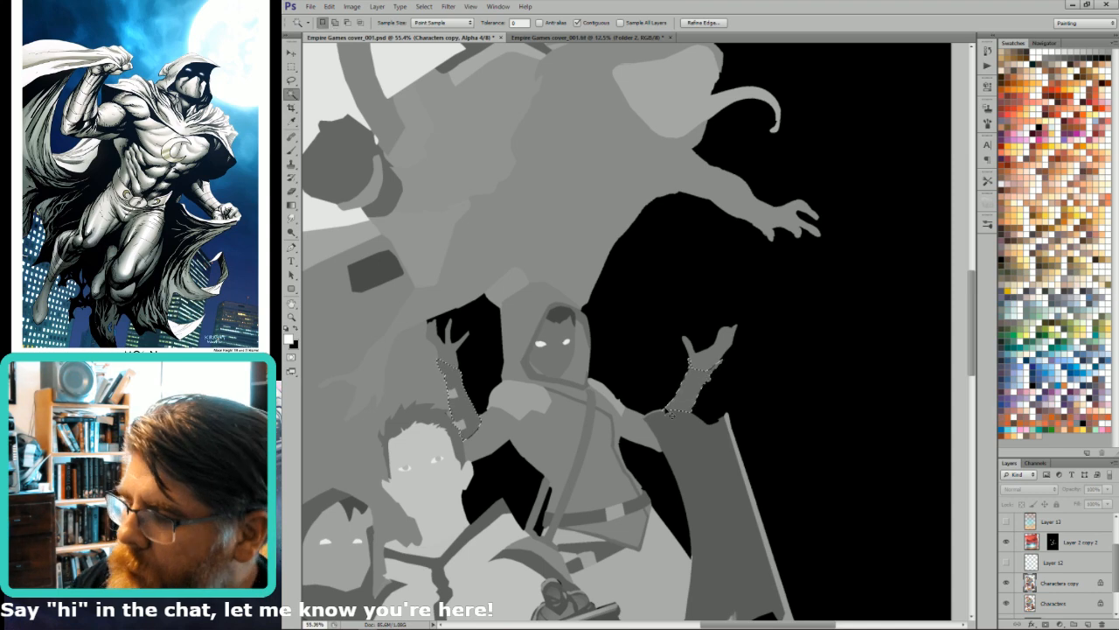
# - Return to the colour artwork and apply light violet Lighten gradients from the hands down both forearm wraps
pyautogui.hotkey('ctrl', '2')
pyautogui.press('g')
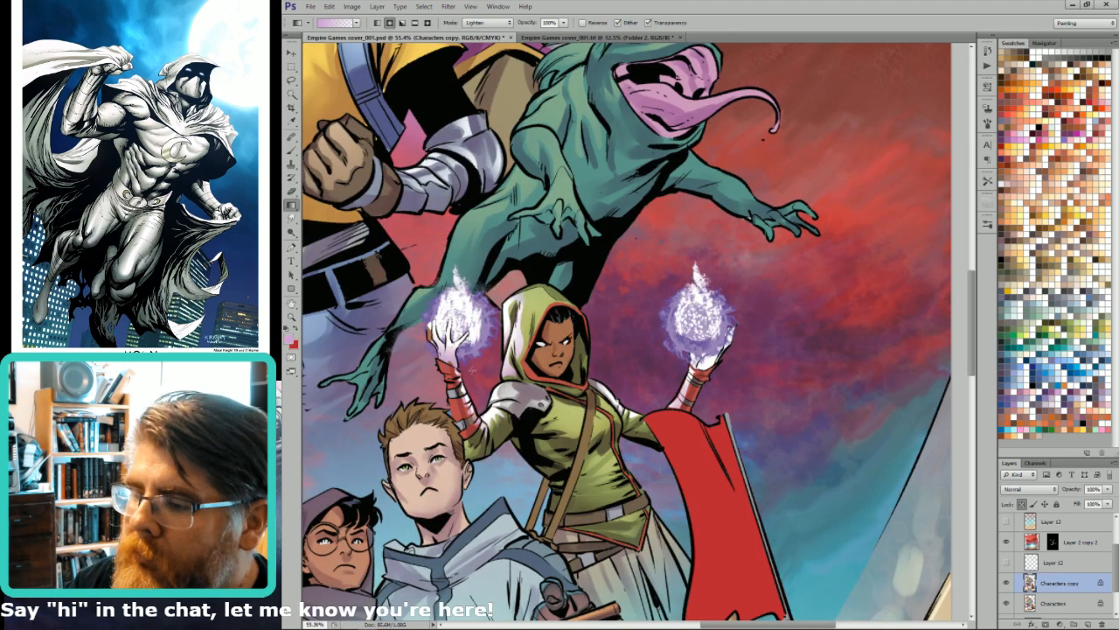
pyautogui.moveTo(446, 357)
pyautogui.mouseDown()
pyautogui.moveTo(480, 404)
pyautogui.moveTo(465, 395)
pyautogui.mouseUp()
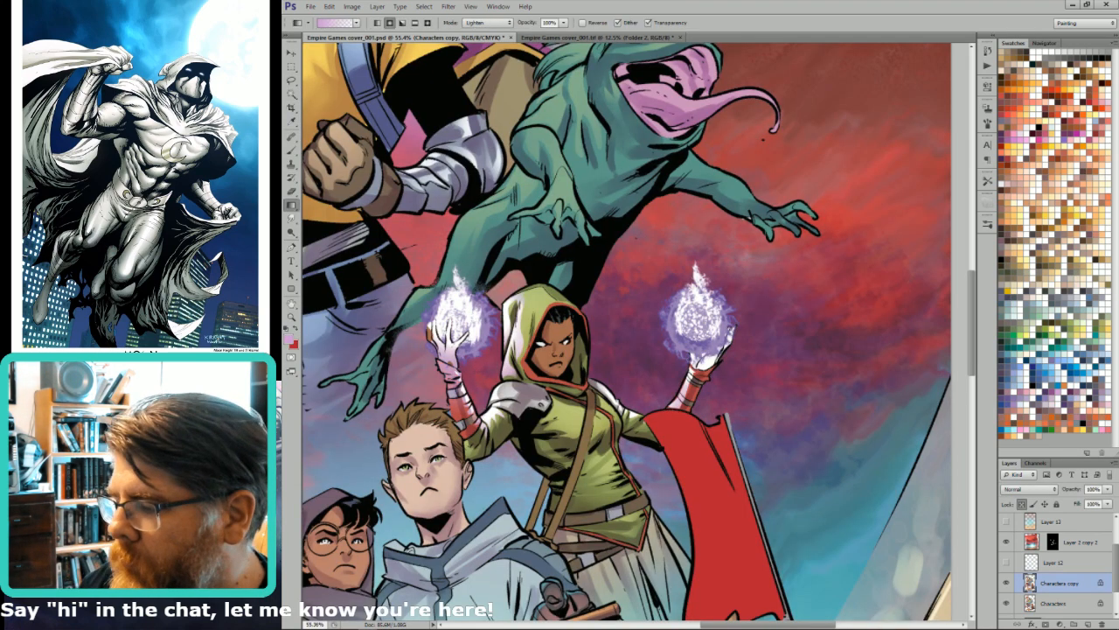
pyautogui.moveTo(713, 359); pyautogui.dragTo(742, 392)
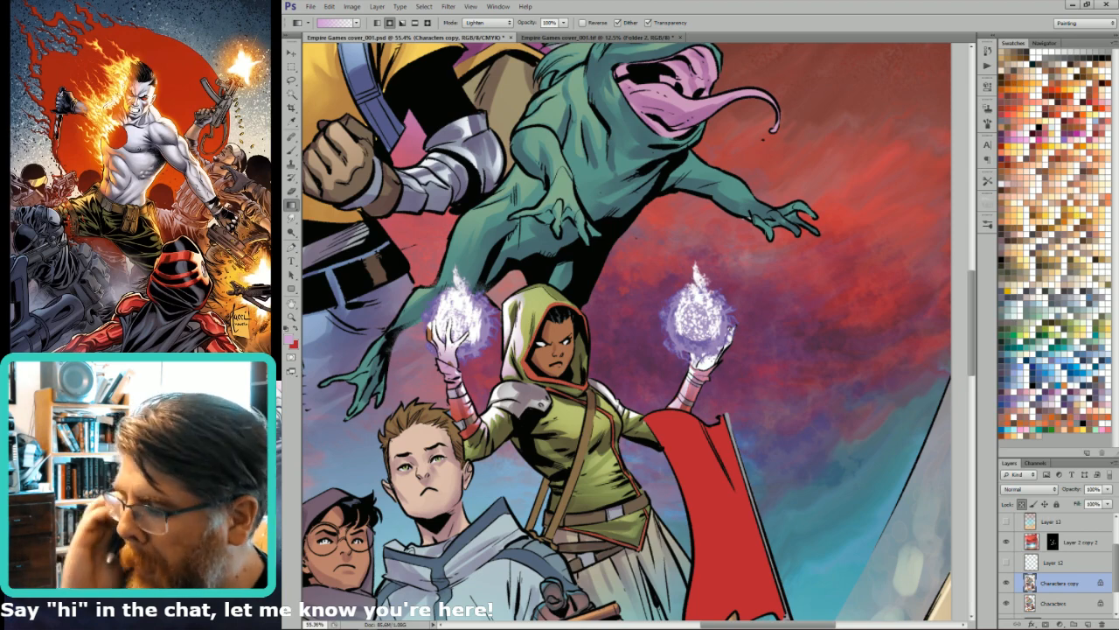
# - Lasso the highlight areas on the hooded woman's cheek, chin and other side of her face, adding each to the selection
pyautogui.press('l')
pyautogui.moveTo(582, 314); pyautogui.dragTo(624, 350)
pyautogui.keyDown('ctrl'); pyautogui.click(577, 398); pyautogui.keyUp('ctrl')
pyautogui.moveTo(577, 398); pyautogui.dragTo(660, 302)
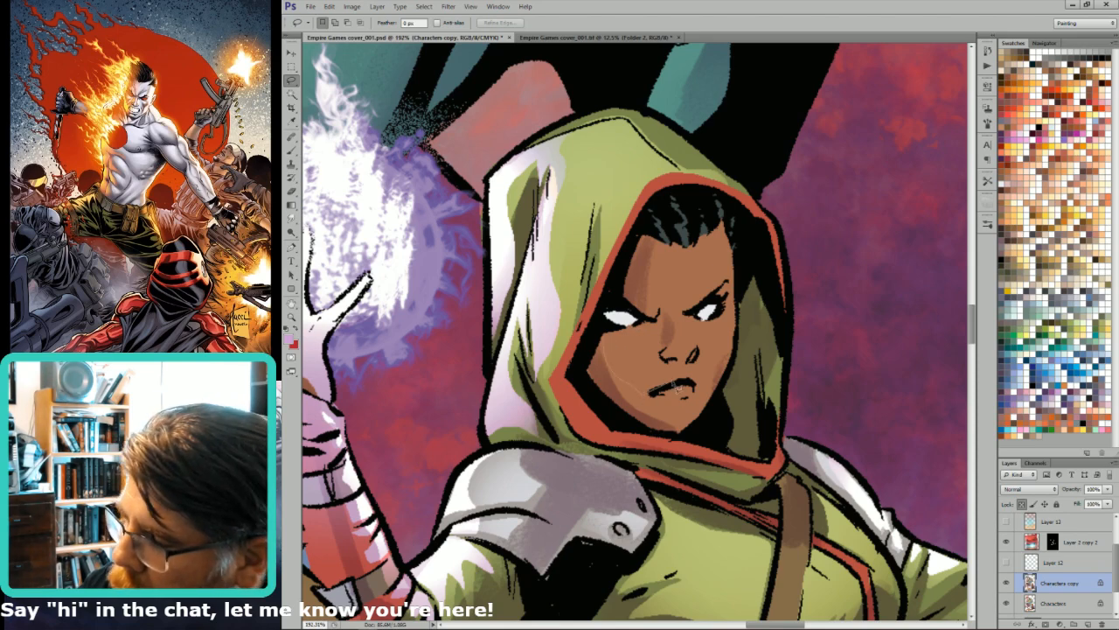
pyautogui.moveTo(636, 333)
pyautogui.mouseDown()
pyautogui.moveTo(684, 395)
pyautogui.moveTo(651, 337)
pyautogui.moveTo(691, 398)
pyautogui.moveTo(675, 423)
pyautogui.moveTo(684, 374)
pyautogui.mouseUp()
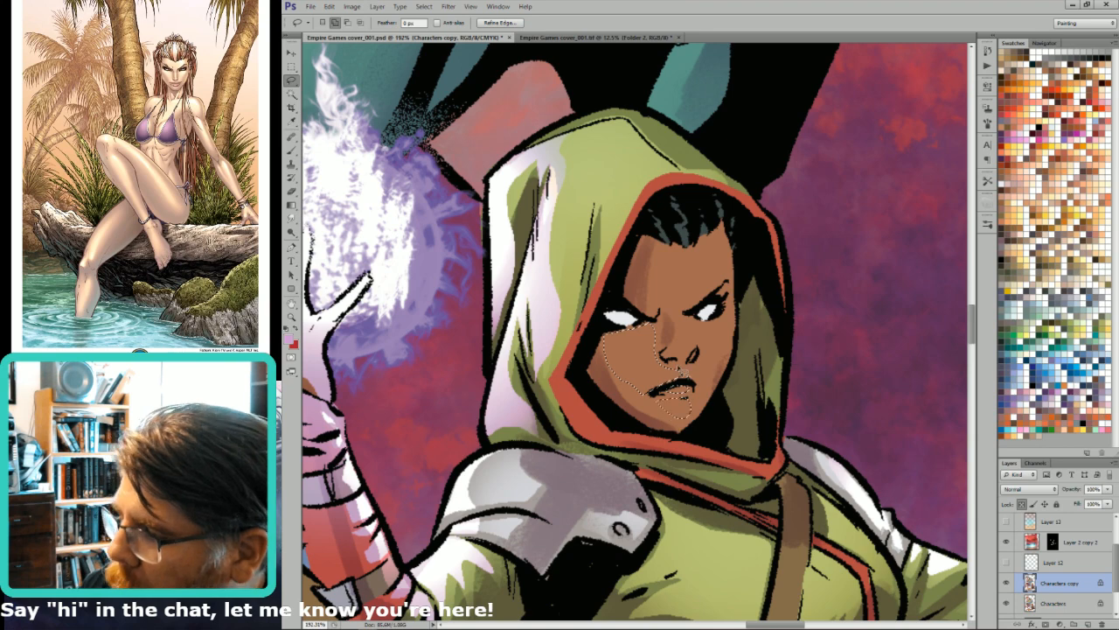
pyautogui.moveTo(656, 302)
pyautogui.mouseDown()
pyautogui.moveTo(737, 267)
pyautogui.moveTo(718, 248)
pyautogui.moveTo(687, 335)
pyautogui.moveTo(682, 324)
pyautogui.moveTo(706, 352)
pyautogui.moveTo(695, 365)
pyautogui.moveTo(705, 417)
pyautogui.moveTo(739, 343)
pyautogui.moveTo(720, 283)
pyautogui.moveTo(687, 358)
pyautogui.mouseUp()
pyautogui.hotkey('ctrl', '-')
pyautogui.hotkey('ctrl', '-')
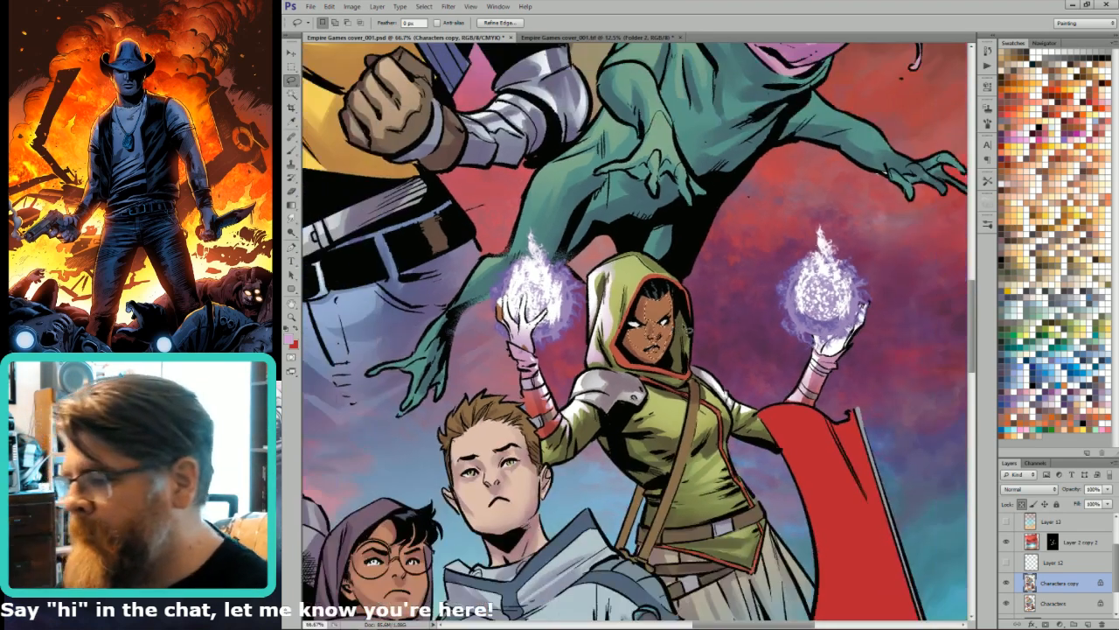
# - Prepare the Gradient tool to light her face with an orange-brown colour in Screen mode at 30% opacity
pyautogui.press('g')
pyautogui.click(1050, 421)
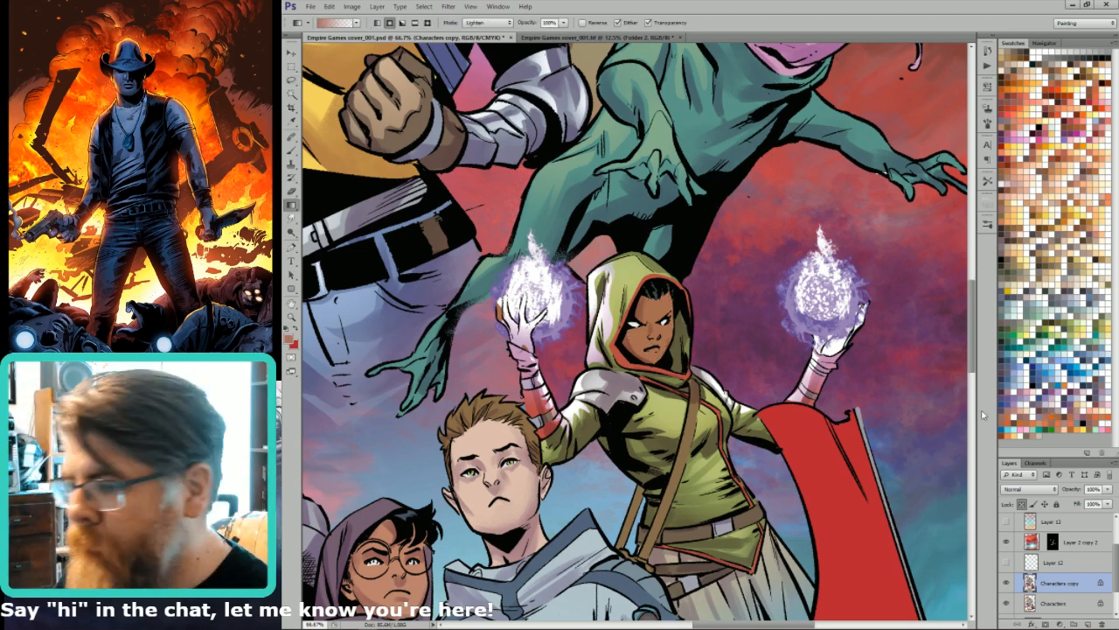
pyautogui.hotkey('alt', 'shift', 's')
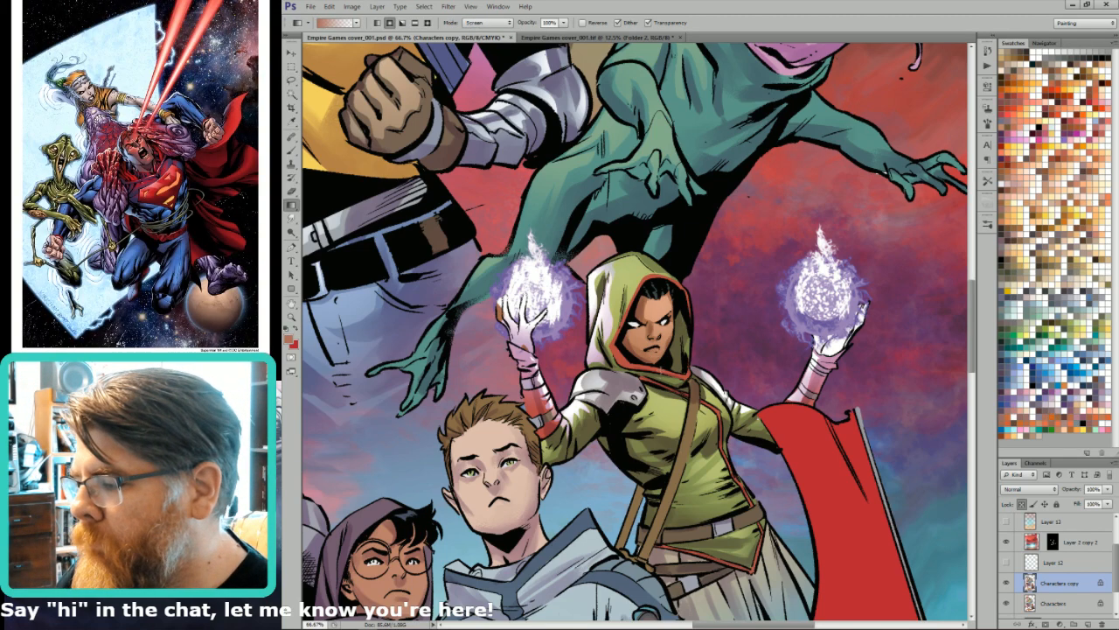
pyautogui.press('3')
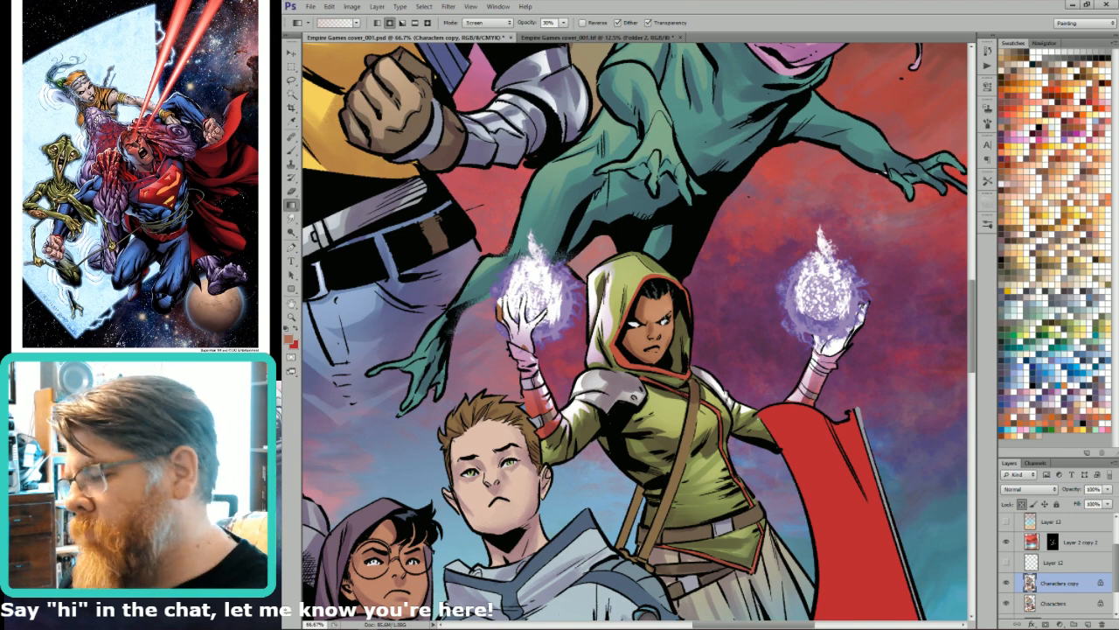
# - Fit the whole cover in view, toggle Layer 13 repeatedly to compare the artwork, and leave the layer visible
pyautogui.hotkey('ctrl', '-')
pyautogui.hotkey('ctrl', '0')
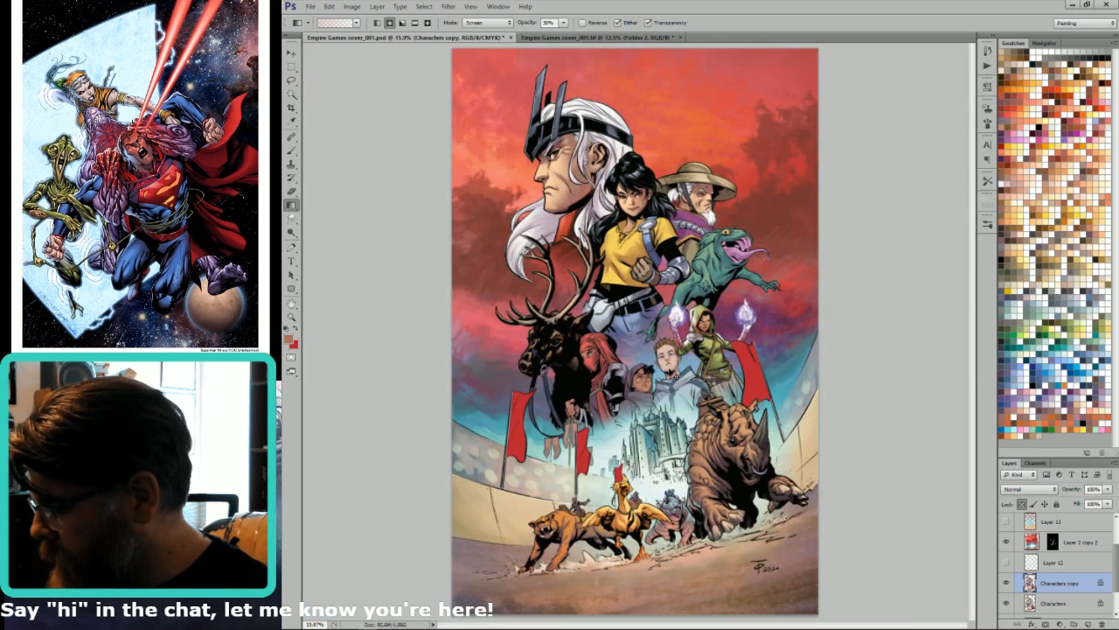
pyautogui.click(1007, 522)
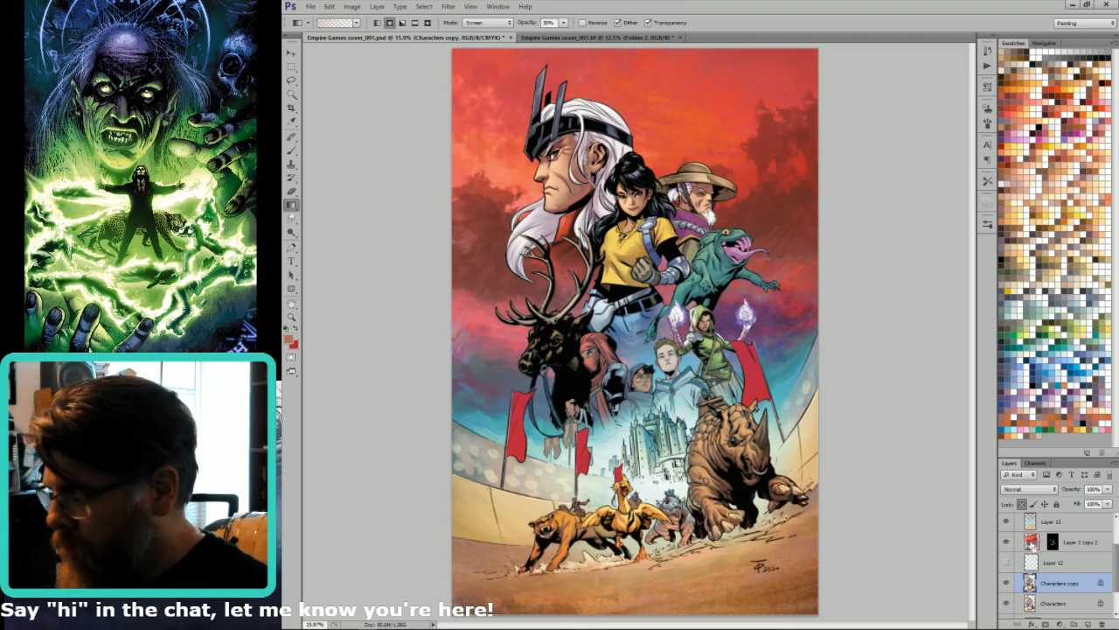
pyautogui.click(1008, 521)
pyautogui.click(1007, 522)
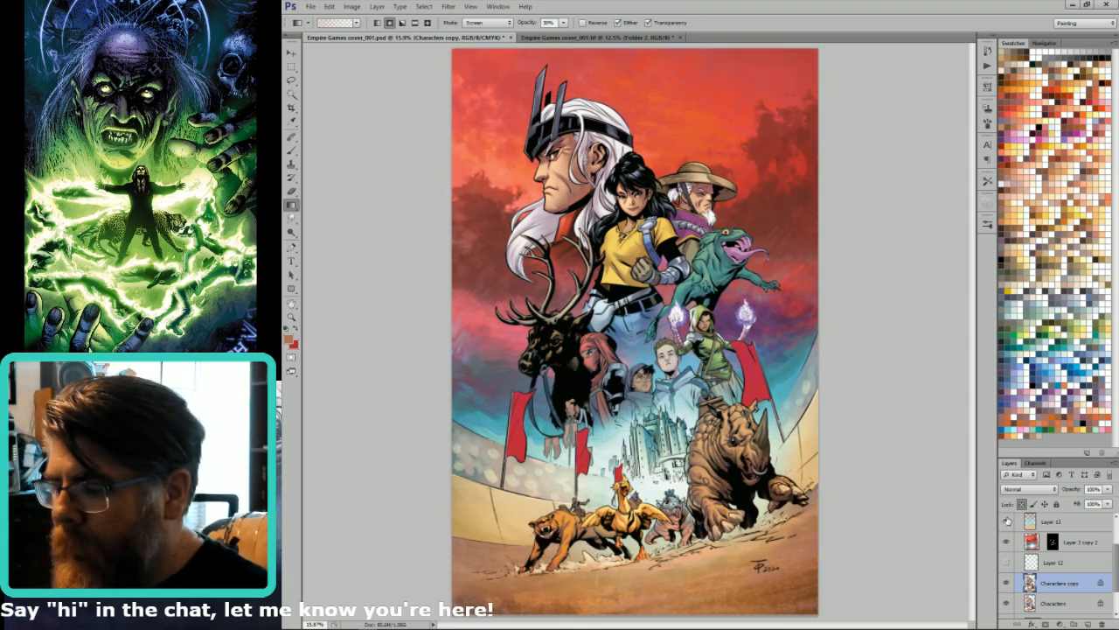
pyautogui.click(1007, 521)
pyautogui.click(1006, 521)
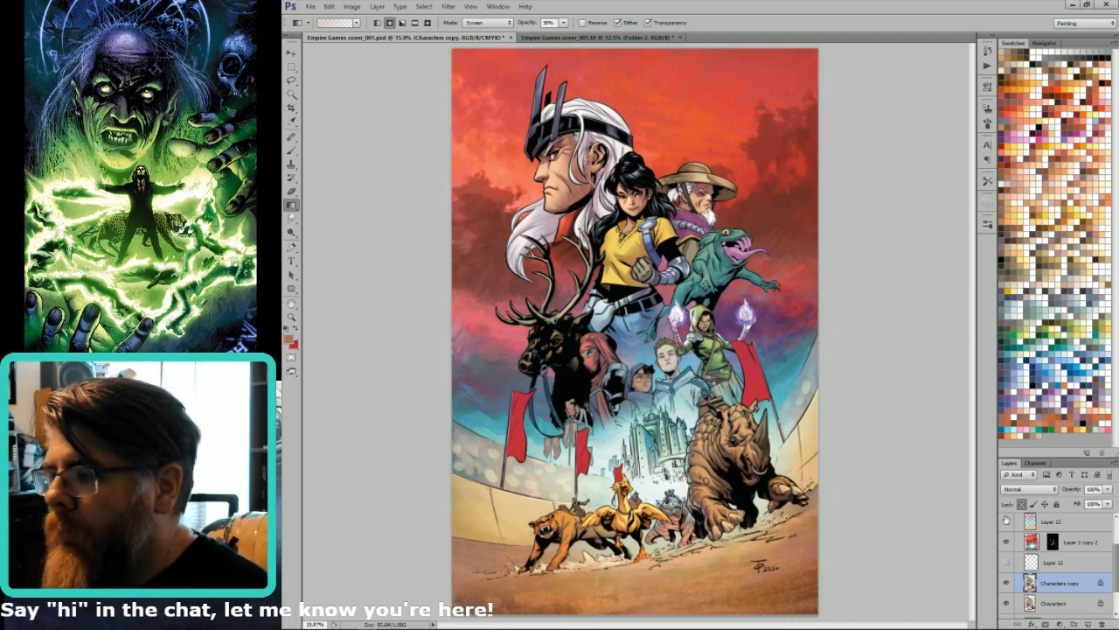
pyautogui.hotkey('ctrl', '-')
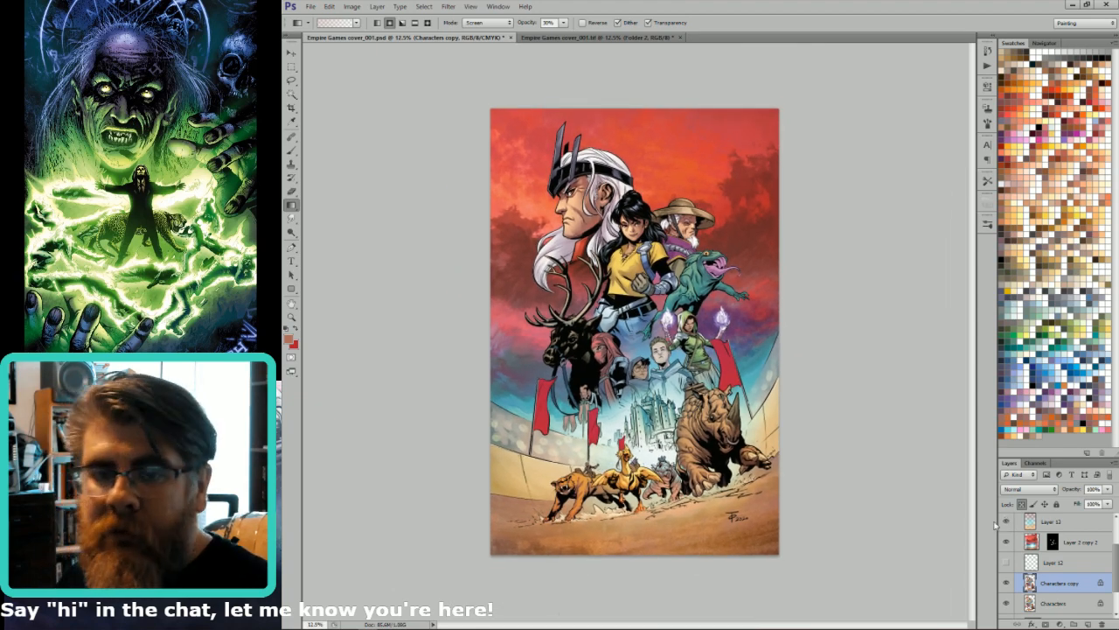
pyautogui.click(1007, 522)
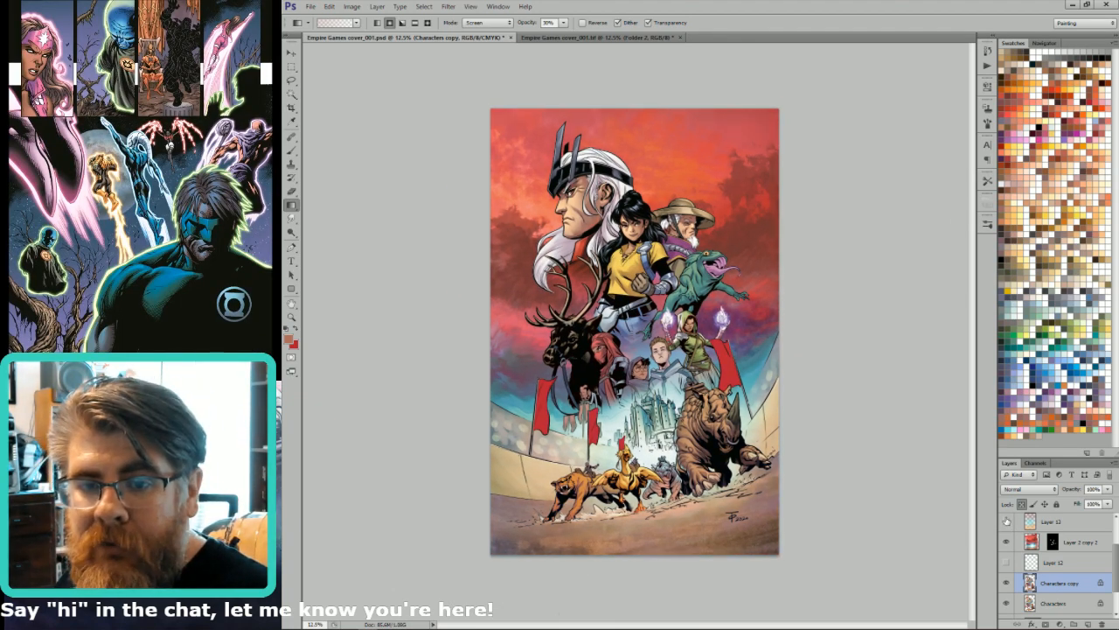
pyautogui.click(1007, 521)
pyautogui.click(1007, 521)
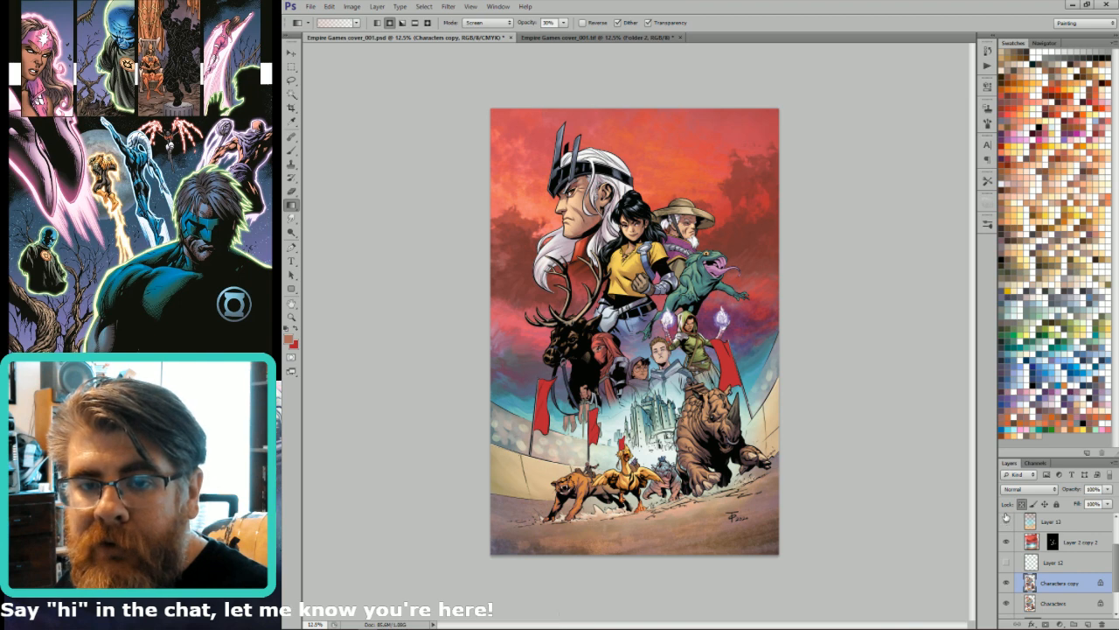
pyautogui.click(1007, 519)
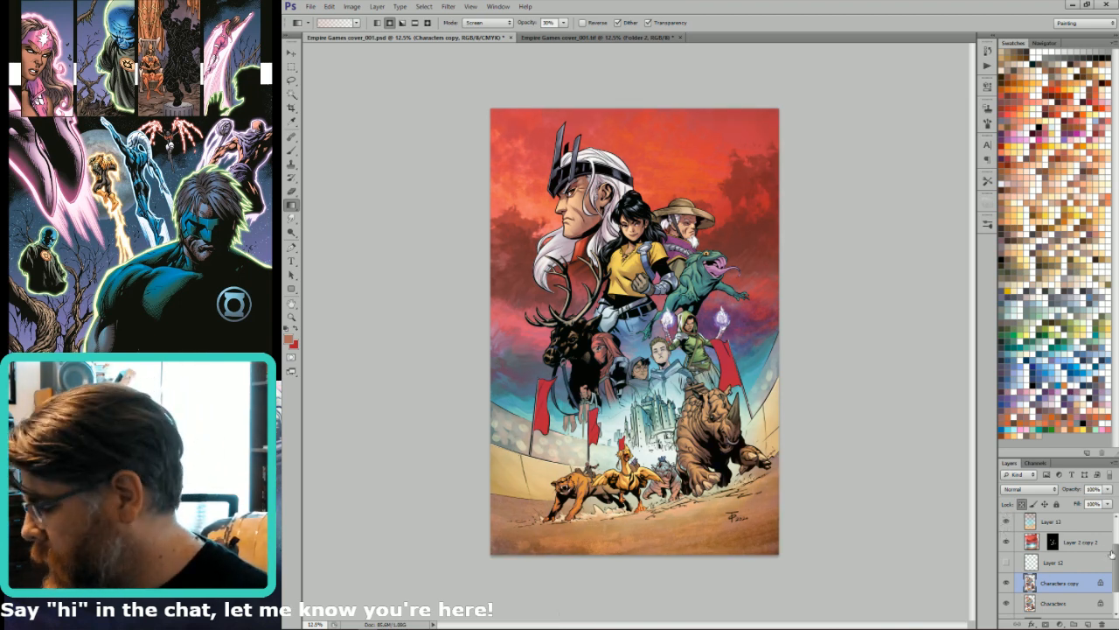
# - Select the frog's mouth and tongue from the Alpha 6 channel with the Magic Wand and return to the colour artwork
pyautogui.moveTo(677, 164); pyautogui.dragTo(651, 403)
pyautogui.press('w')
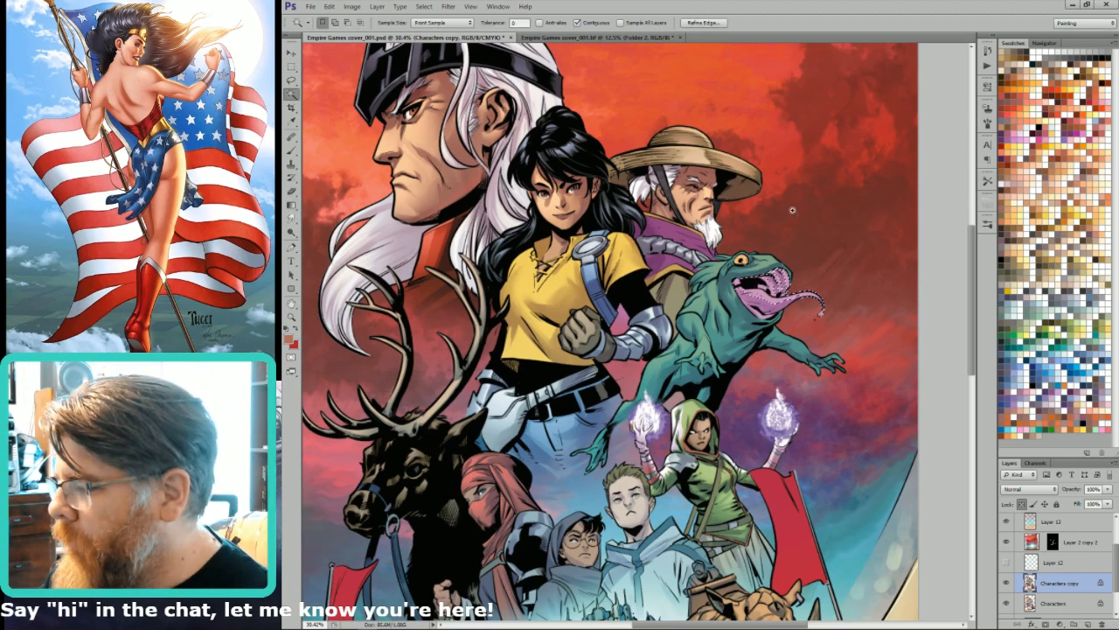
pyautogui.moveTo(794, 210); pyautogui.dragTo(724, 383)
pyautogui.hotkey('ctrl', '6')
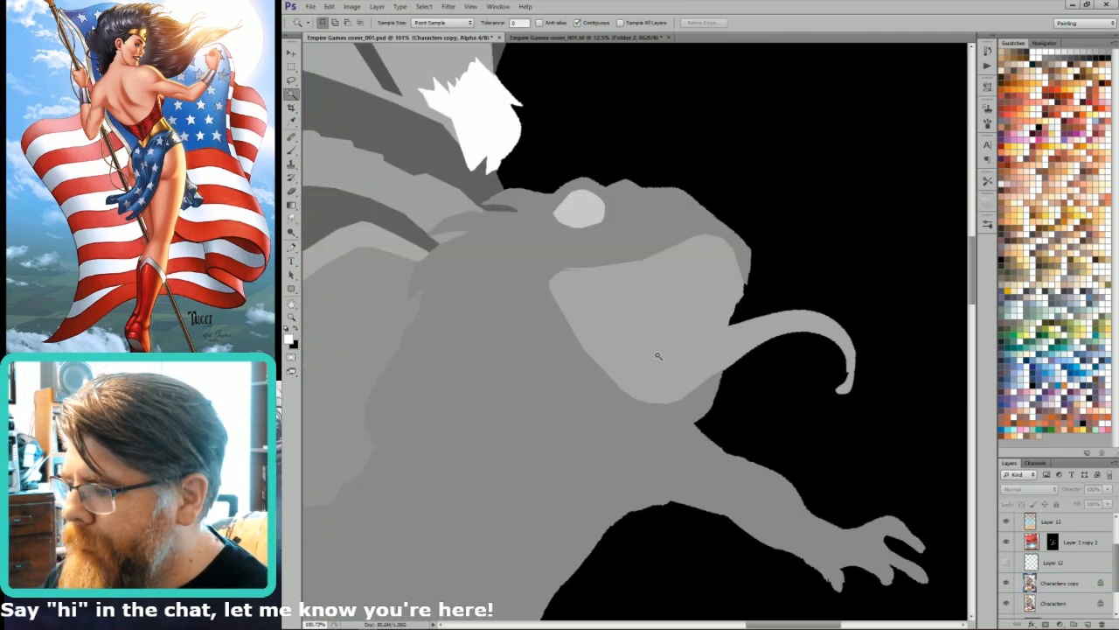
pyautogui.click(660, 338)
pyautogui.hotkey('ctrl', '2')
pyautogui.hotkey('ctrl', '-')
pyautogui.hotkey('ctrl', '-')
pyautogui.hotkey('ctrl', '-')
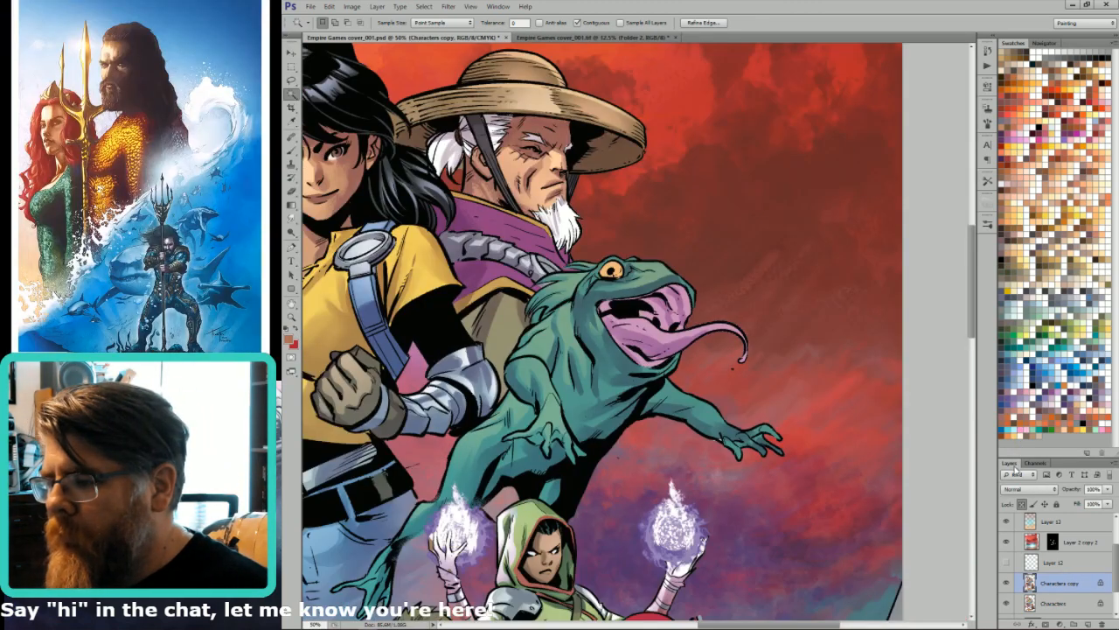
# - Try filling the frog's mouth and tongue with a solid reddish brown, and undo the fill
pyautogui.moveTo(808, 486); pyautogui.dragTo(903, 548)
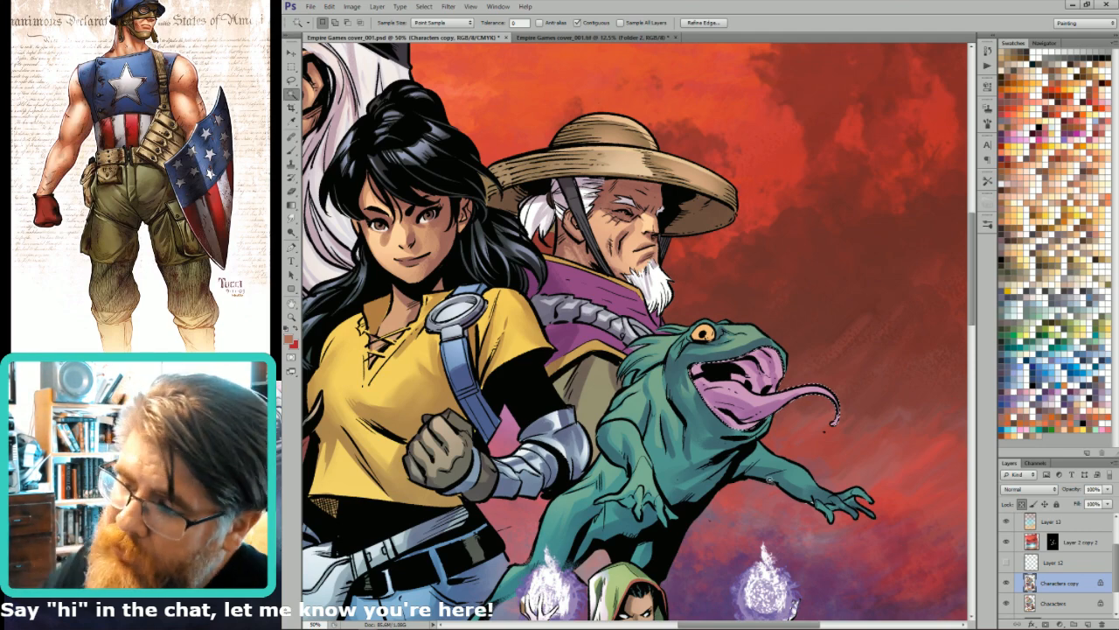
pyautogui.moveTo(793, 478); pyautogui.dragTo(910, 552)
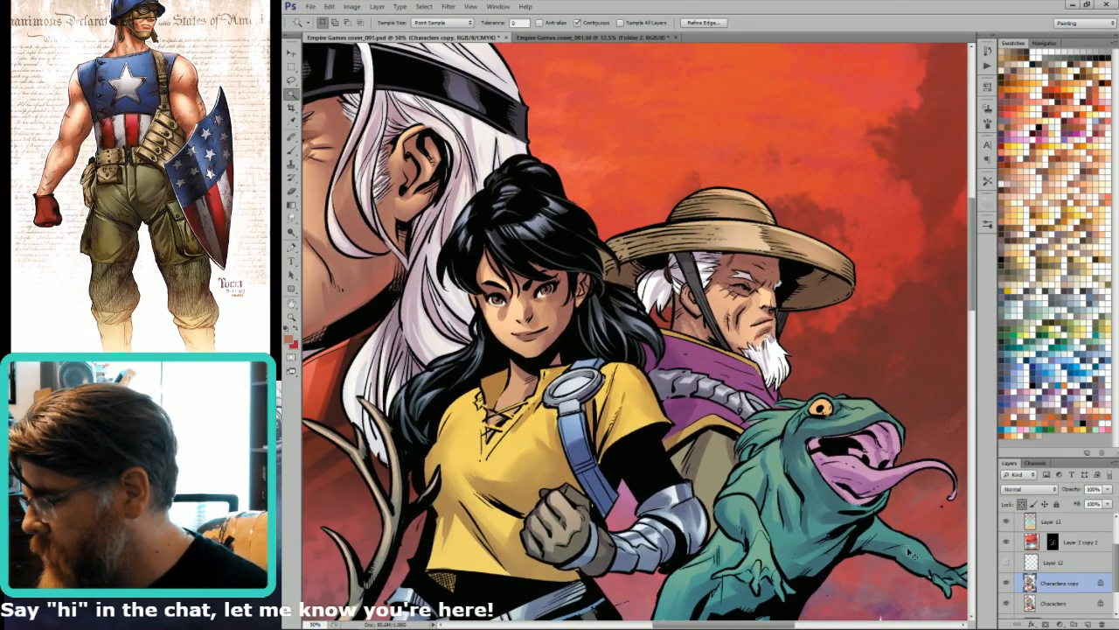
pyautogui.click(1091, 95)
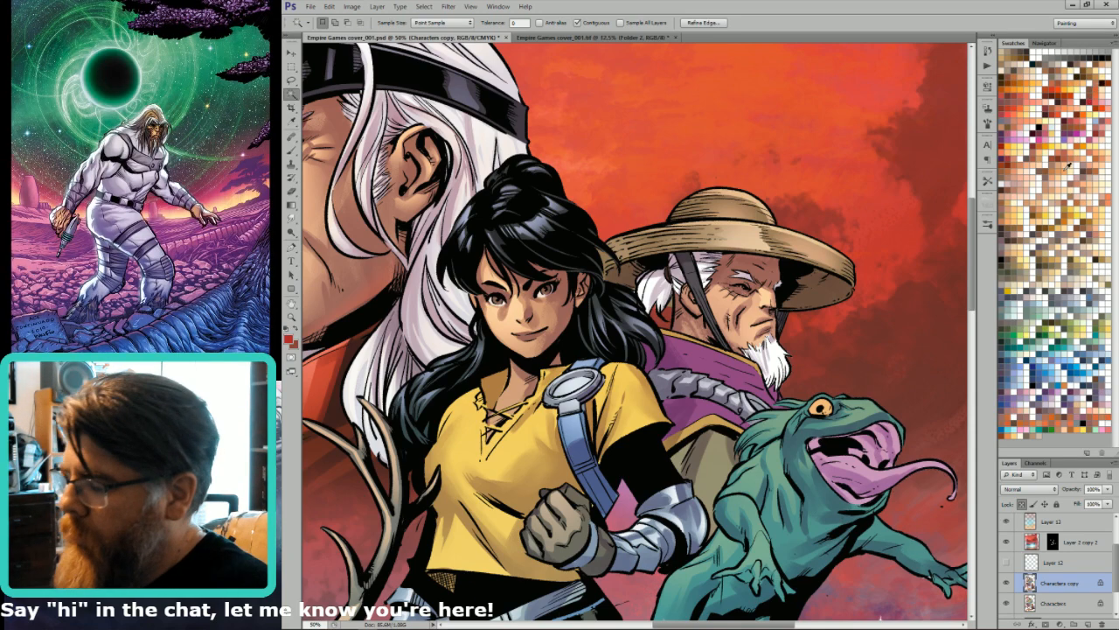
pyautogui.hotkey('alt', 'BackSpace')
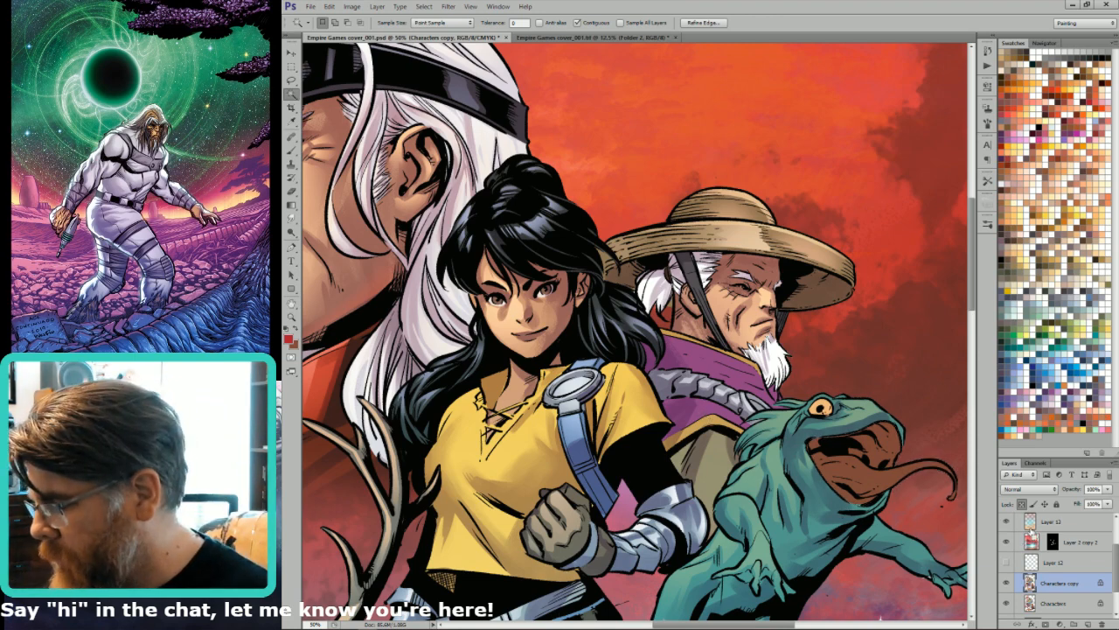
pyautogui.hotkey('ctrl', 'z')
# - Fill the frog's mouth and tongue four times with the reddish-brown foreground colour in Color mode at 22% opacity
pyautogui.press('x')
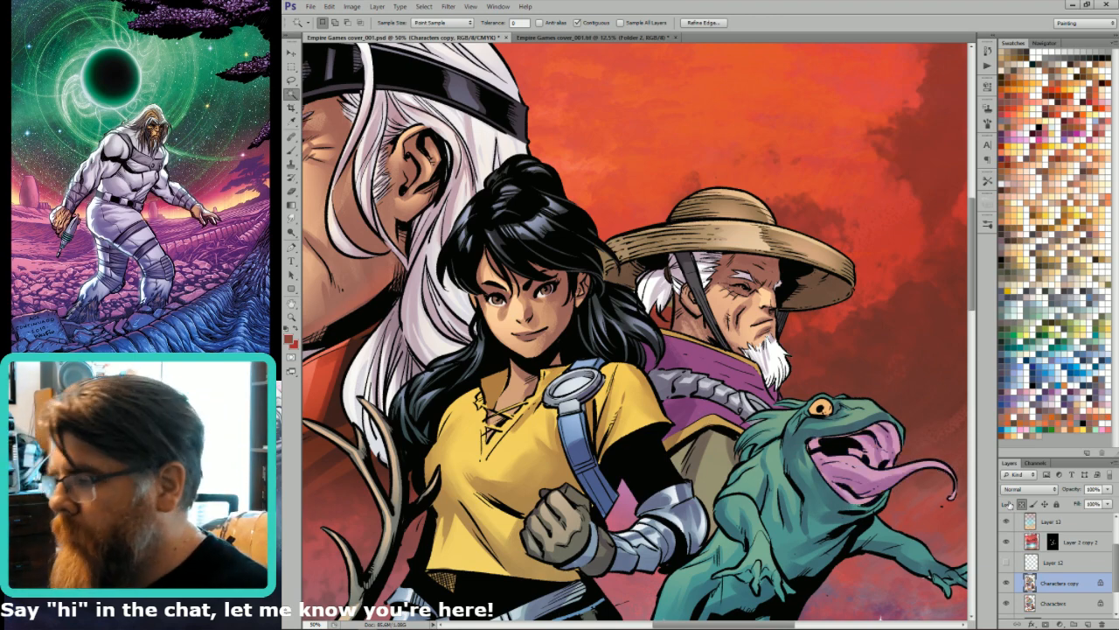
pyautogui.hotkey('shift', 'F5')
pyautogui.click(809, 242)
pyautogui.click(809, 519)
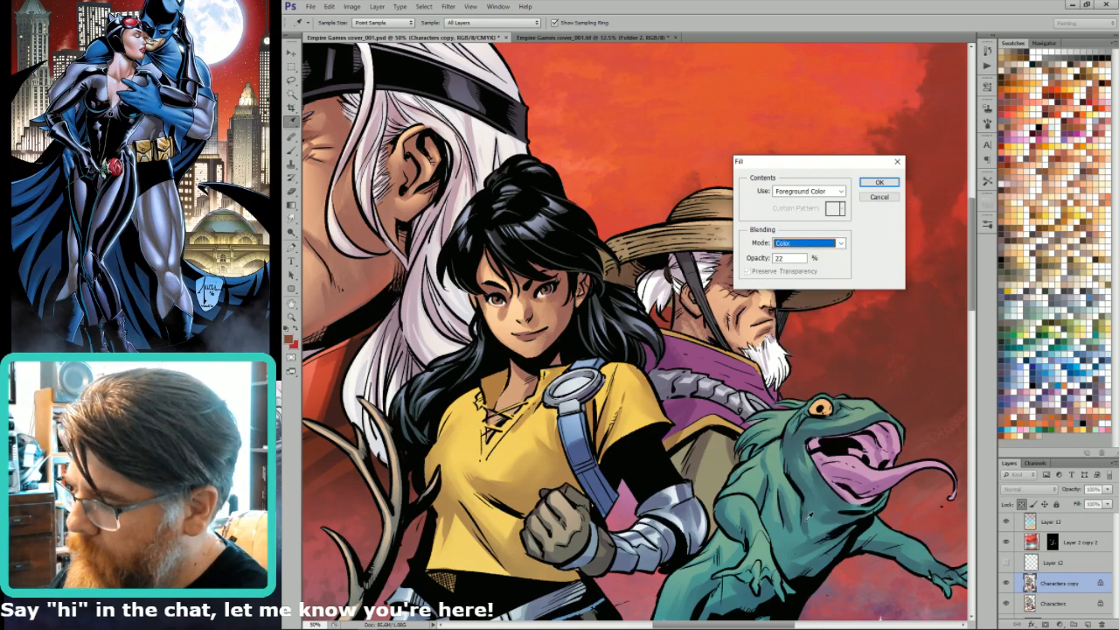
pyautogui.press('Return')
pyautogui.hotkey('shift', 'F5')
pyautogui.press('Return')
pyautogui.hotkey('shift', 'F5')
pyautogui.press('Return')
pyautogui.hotkey('shift', 'F5')
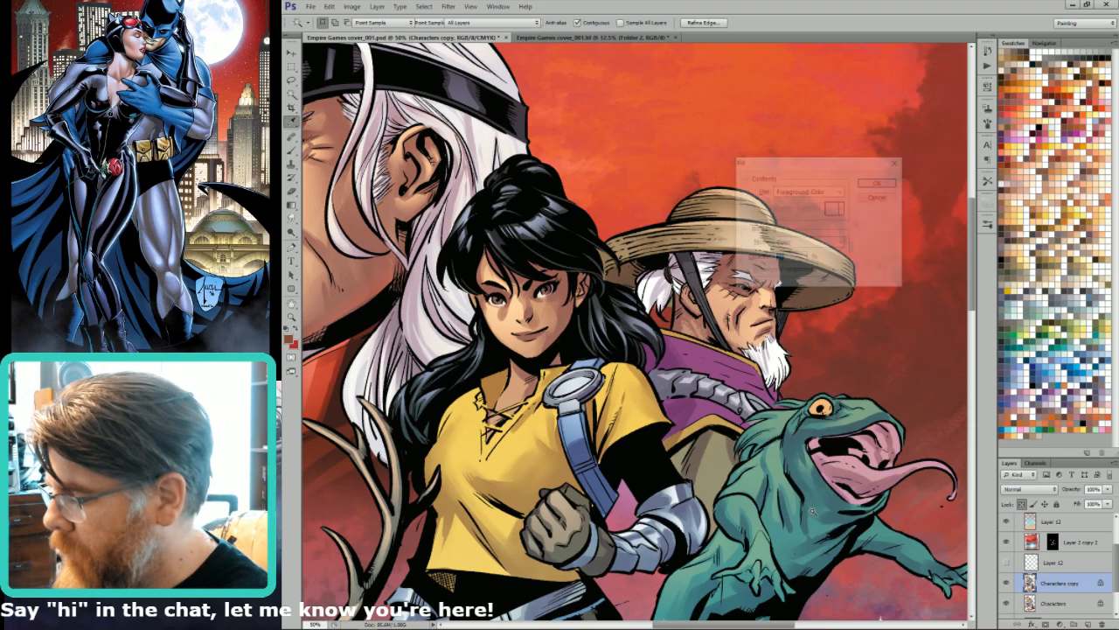
pyautogui.press('Return')
# - Darken the frog's mouth and tongue with four reddish-brown foreground fills in Multiply mode
pyautogui.hotkey('shift', 'F5')
pyautogui.click(828, 242)
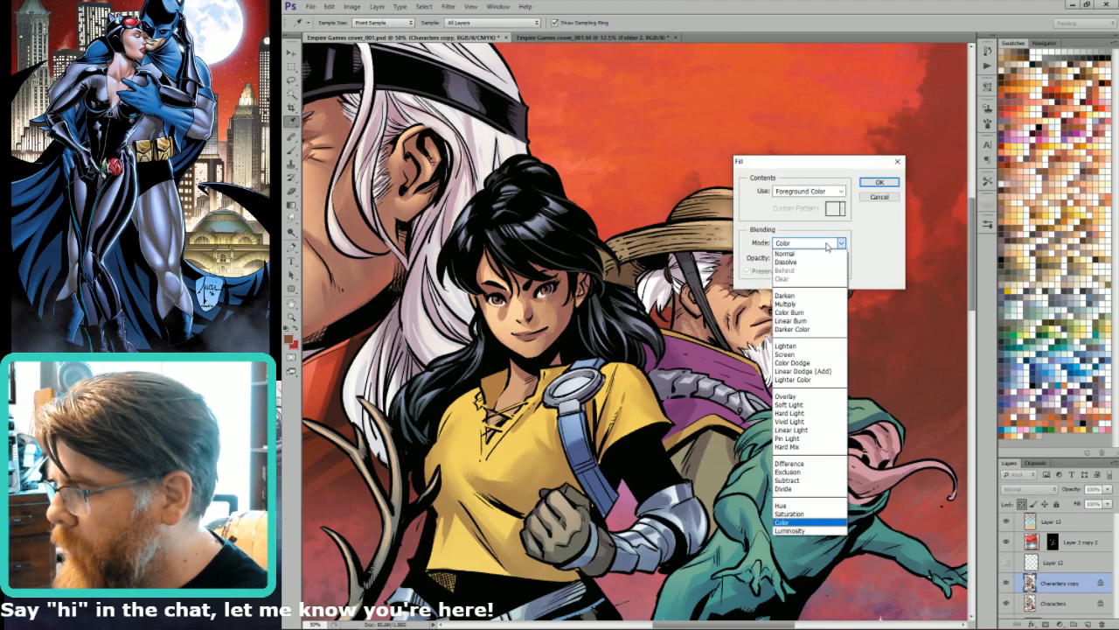
pyautogui.click(807, 304)
pyautogui.press('Return')
pyautogui.hotkey('shift', 'F5')
pyautogui.press('Return')
pyautogui.hotkey('shift', 'F5')
pyautogui.press('Return')
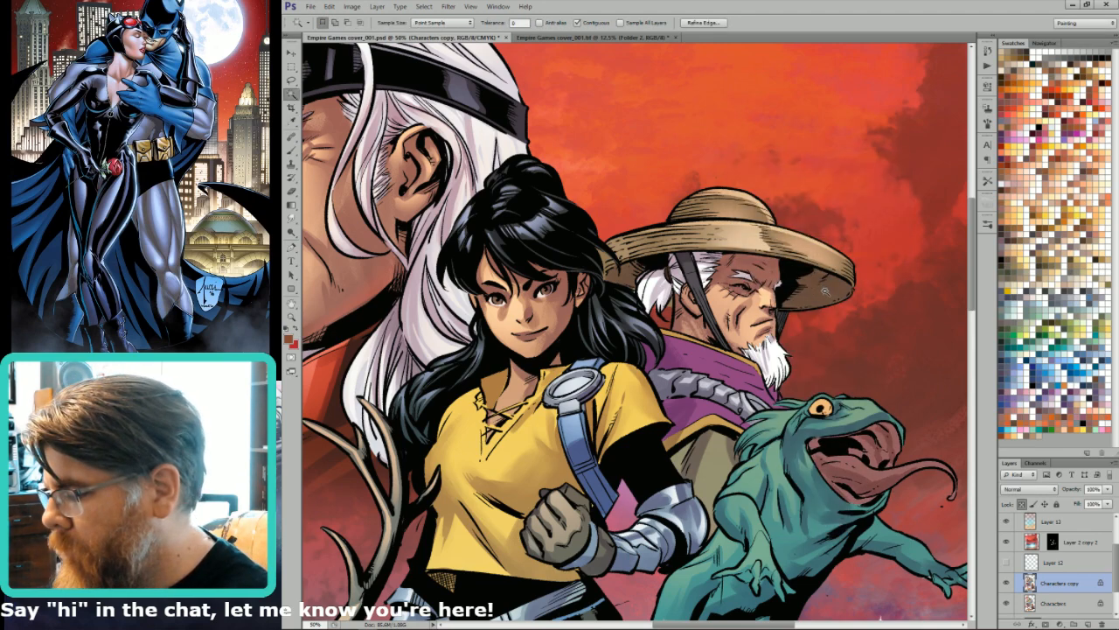
pyautogui.hotkey('shift', 'F5')
pyautogui.press('Return')
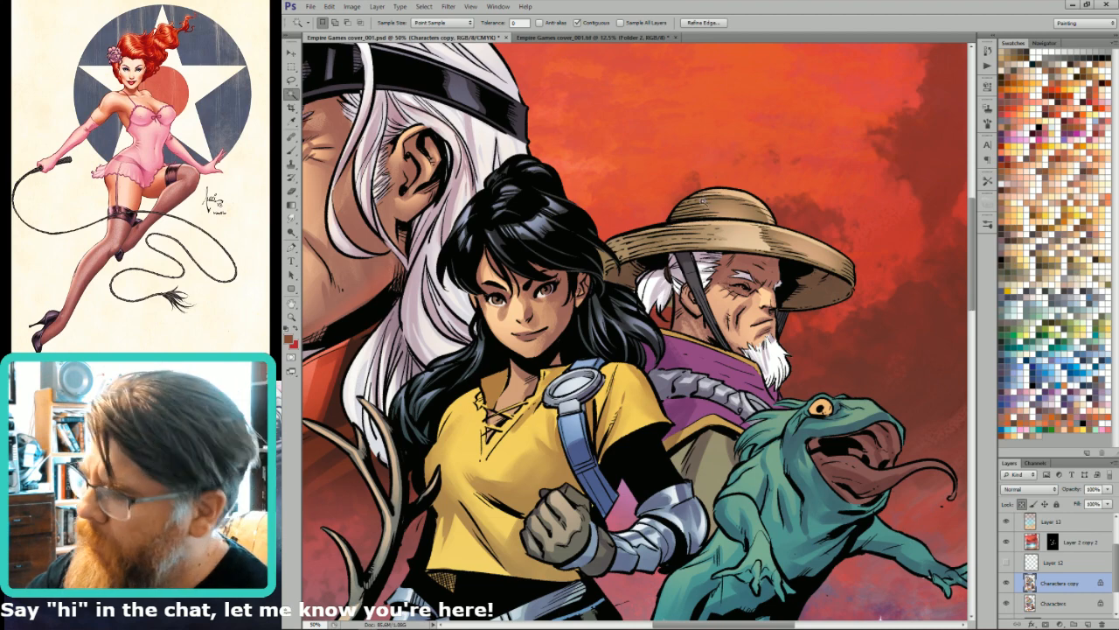
# - Fill the selected mouth and tongue with the red foreground colour in Soft Light mode
pyautogui.moveTo(729, 225); pyautogui.dragTo(762, 243)
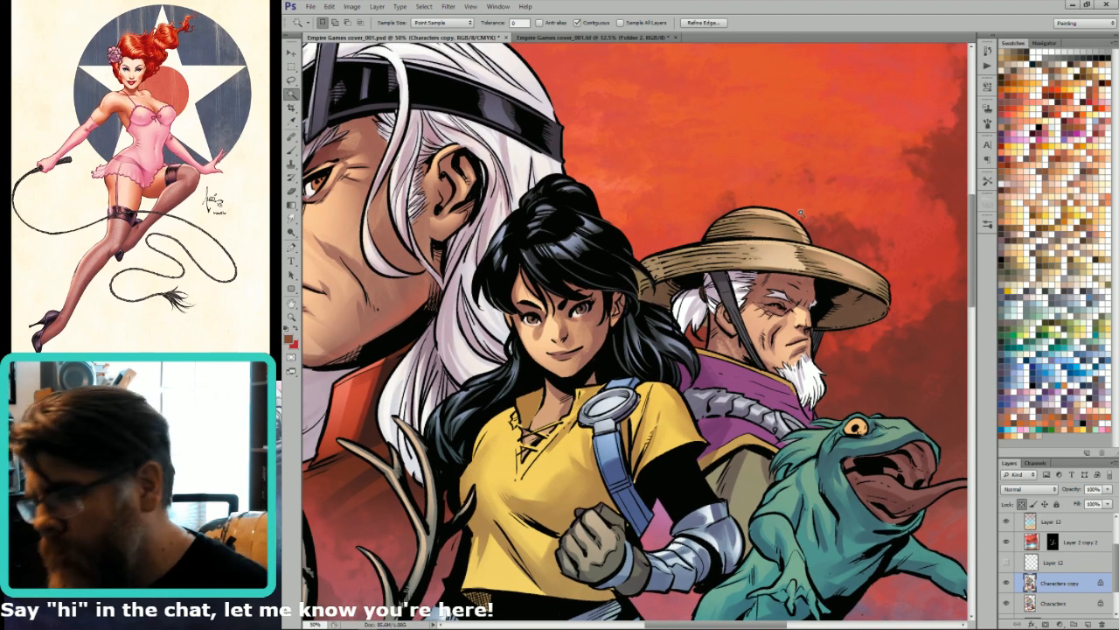
pyautogui.hotkey('shift', 'F5')
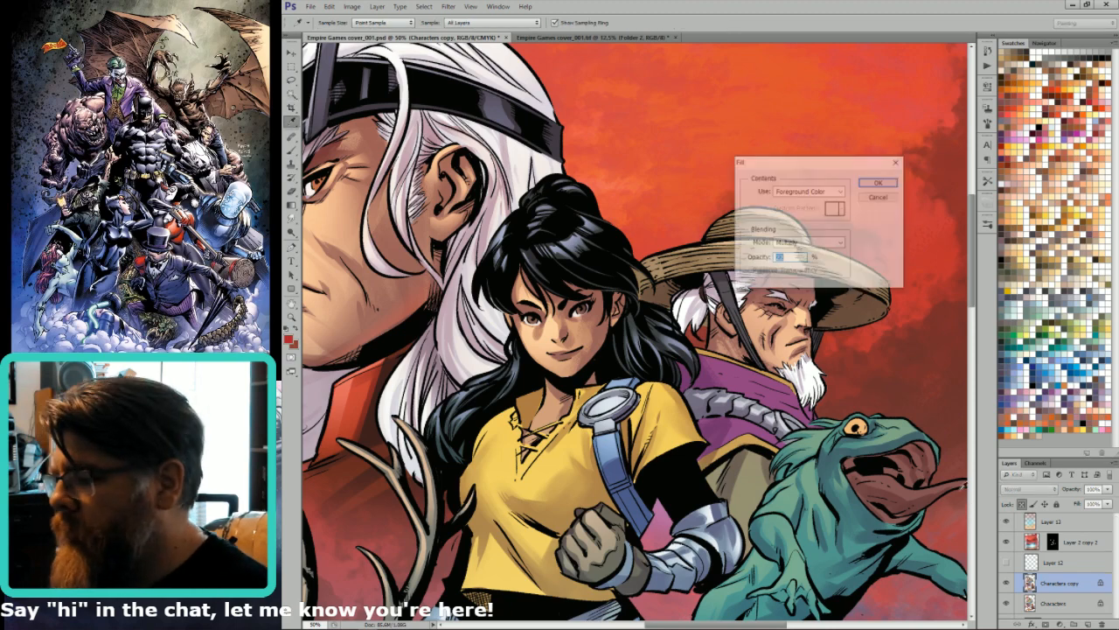
pyautogui.click(808, 243)
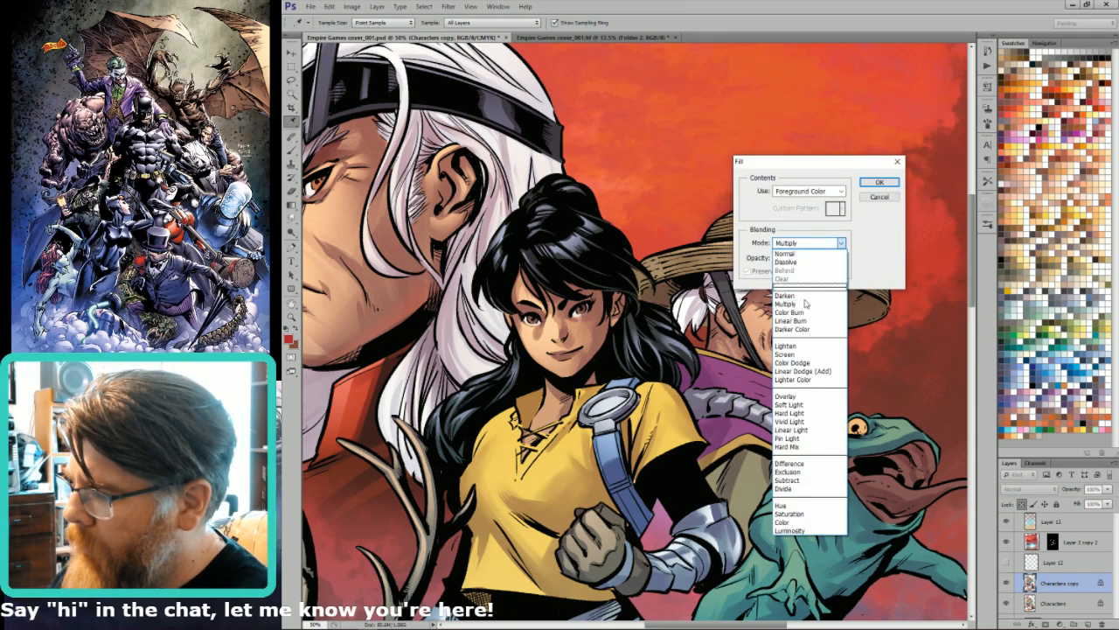
pyautogui.click(806, 404)
pyautogui.press('Return')
pyautogui.moveTo(907, 548); pyautogui.dragTo(875, 554)
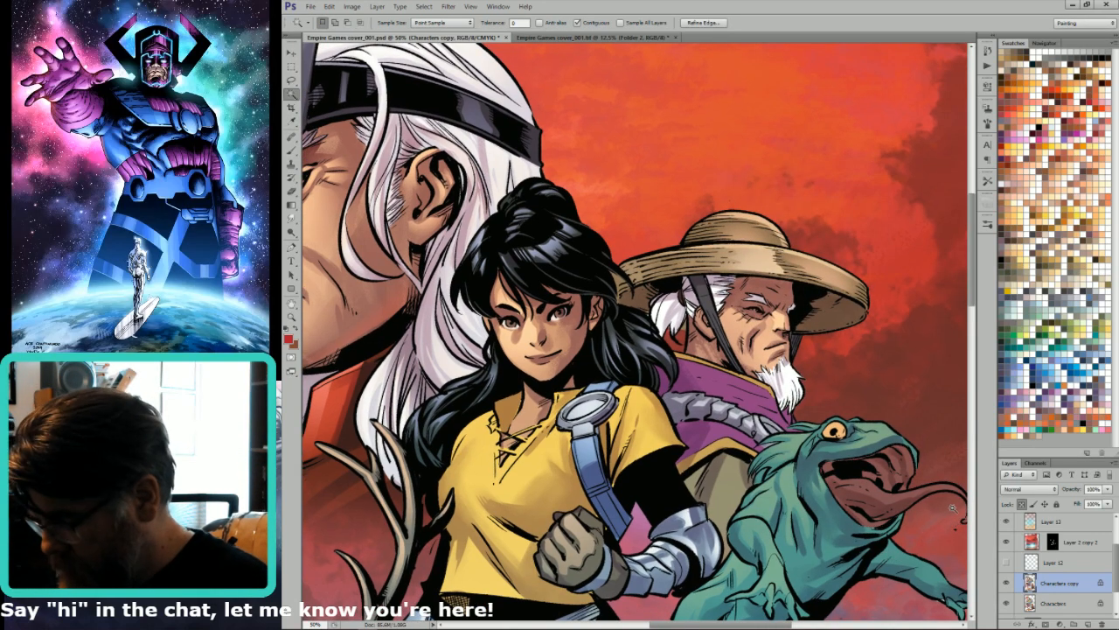
# - Brighten the frog's mouth and tongue with Levels, setting the white input level to 143
pyautogui.hotkey('ctrl', 'l')
pyautogui.moveTo(940, 486); pyautogui.dragTo(880, 486)
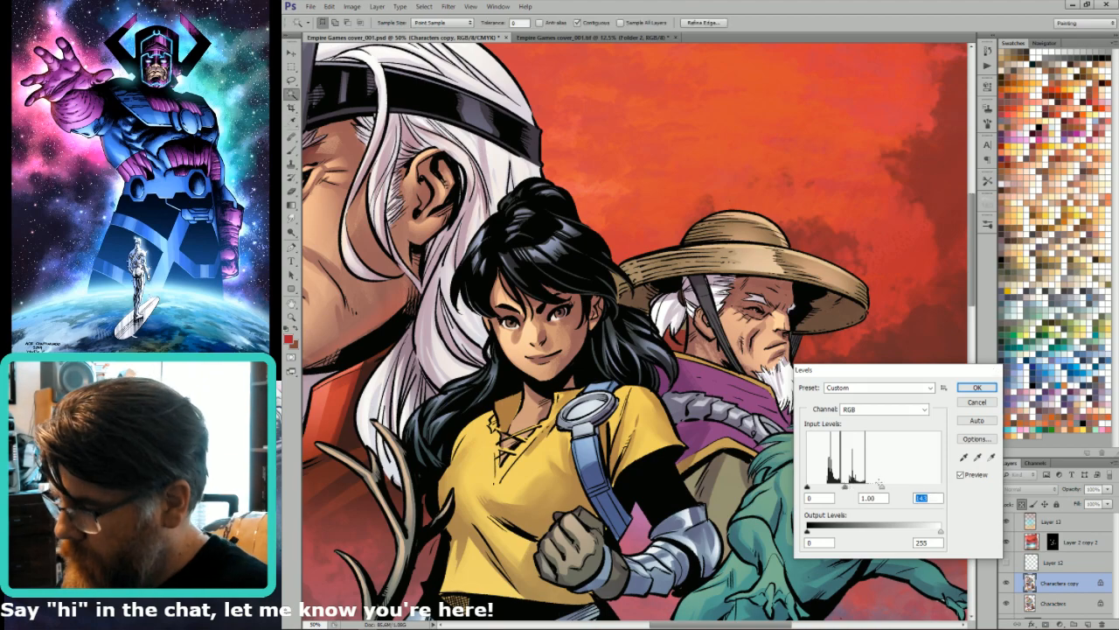
pyautogui.press('Return')
pyautogui.hotkey('ctrl', '0')
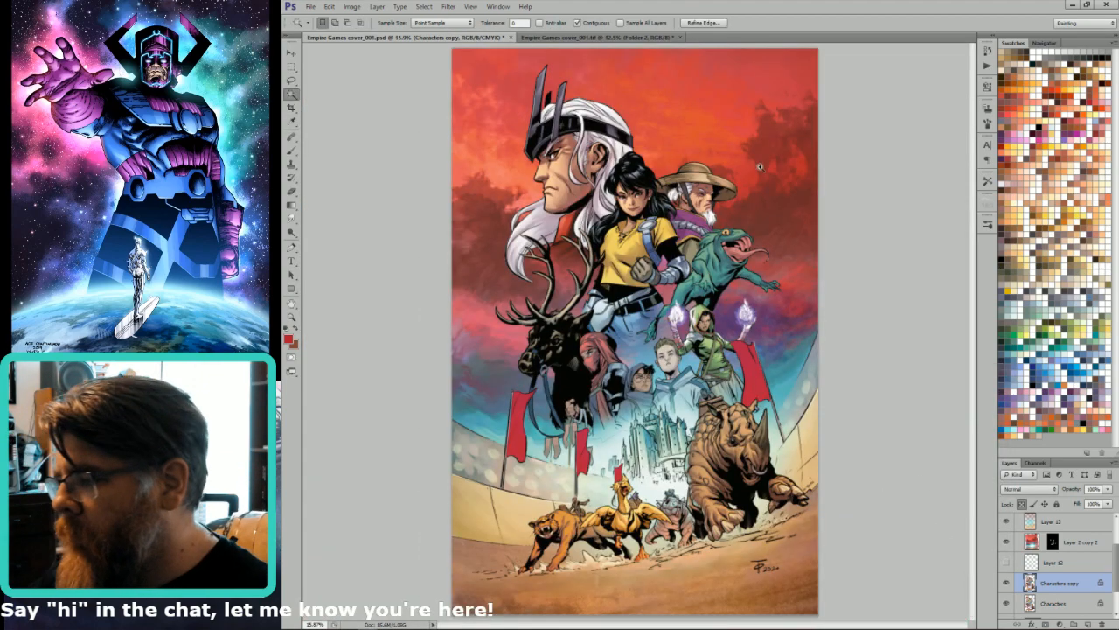
# - Shade the frog's mouth and tongue with reddish-brown foreground gradients in Multiply mode at 30% opacity
pyautogui.scroll(5, 748, 245)
pyautogui.press('l')
pyautogui.press('g')
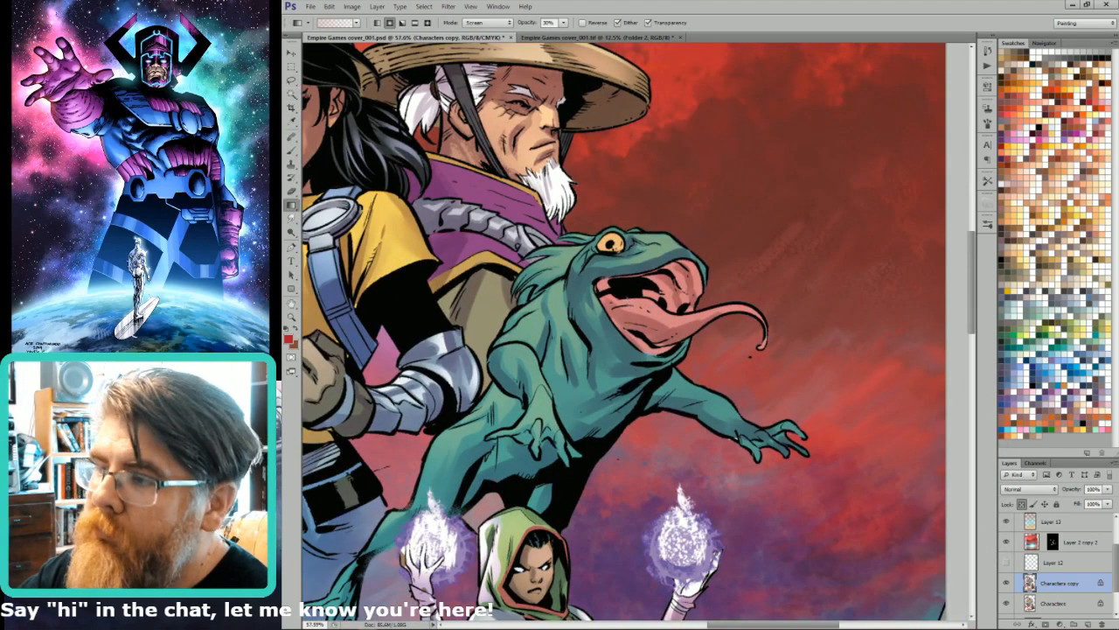
pyautogui.moveTo(600, 290); pyautogui.dragTo(697, 337)
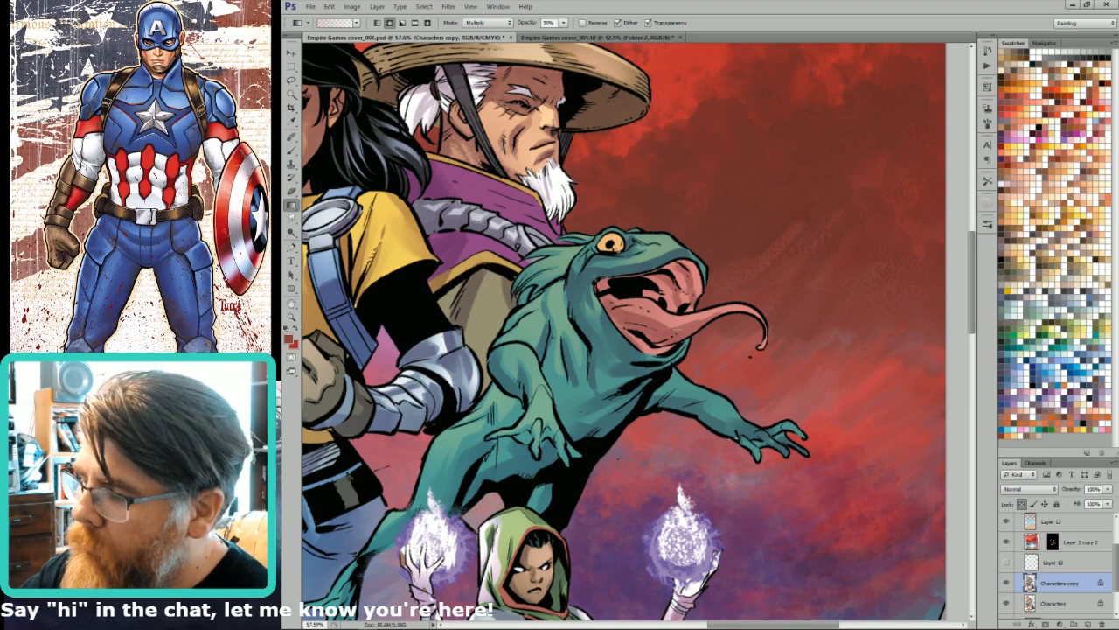
pyautogui.moveTo(600, 291); pyautogui.dragTo(671, 329)
pyautogui.press('l')
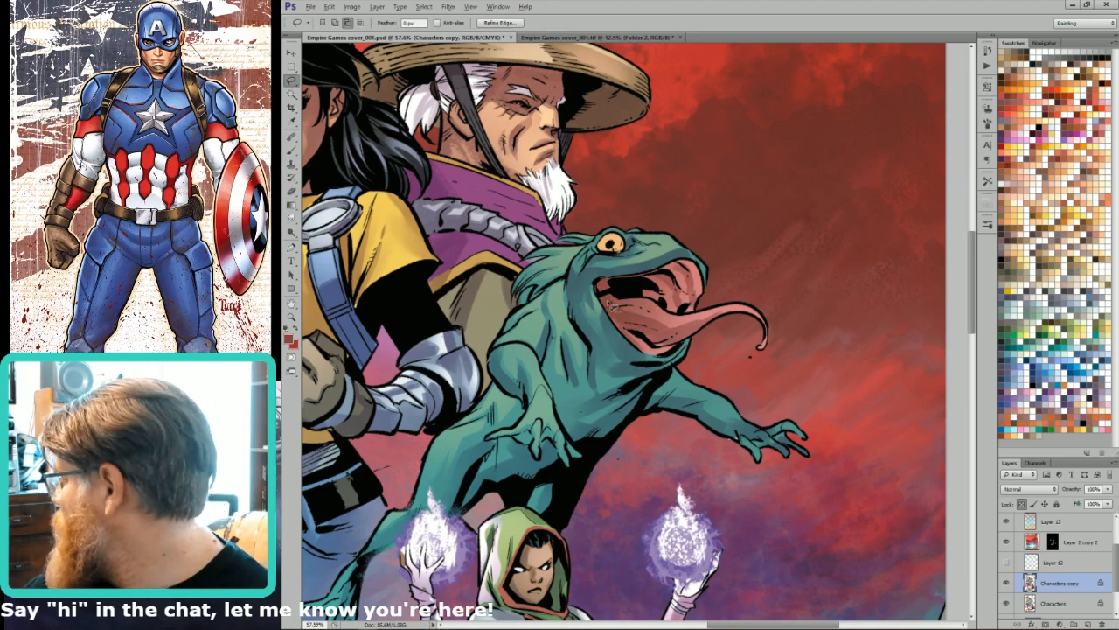
pyautogui.press('alt')
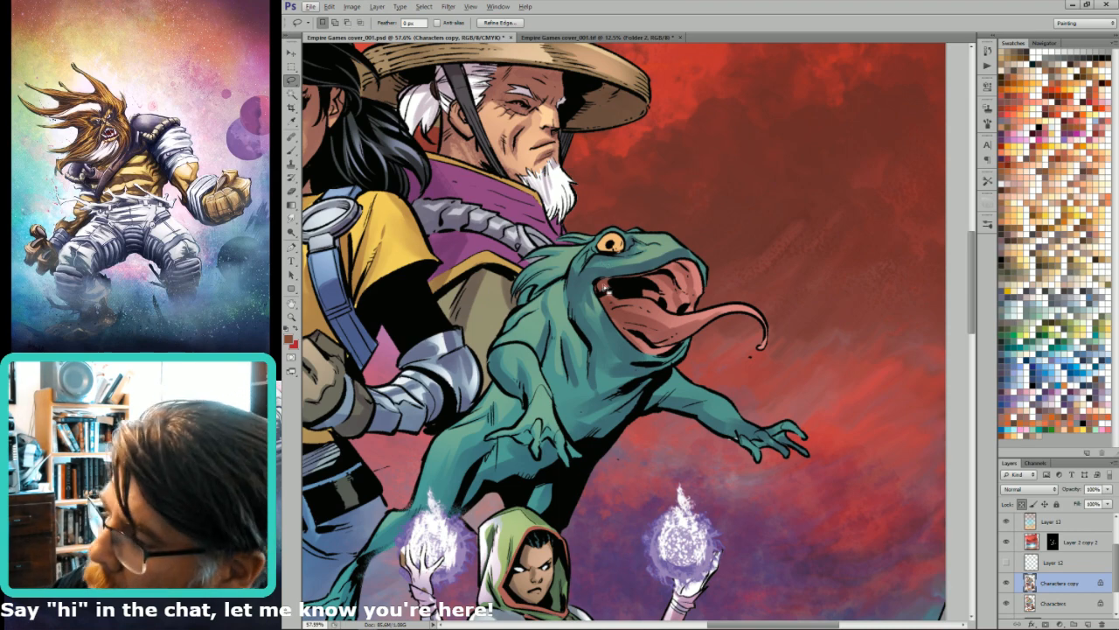
# - Lasso the upper interior of the frog's mouth, limit the selection to its flat colour, and darken it with a 30% Multiply gradient
pyautogui.moveTo(600, 284)
pyautogui.mouseDown()
pyautogui.moveTo(676, 314)
pyautogui.moveTo(724, 295)
pyautogui.moveTo(714, 296)
pyautogui.moveTo(695, 245)
pyautogui.moveTo(603, 291)
pyautogui.mouseUp()
pyautogui.hotkey('ctrl', '6')
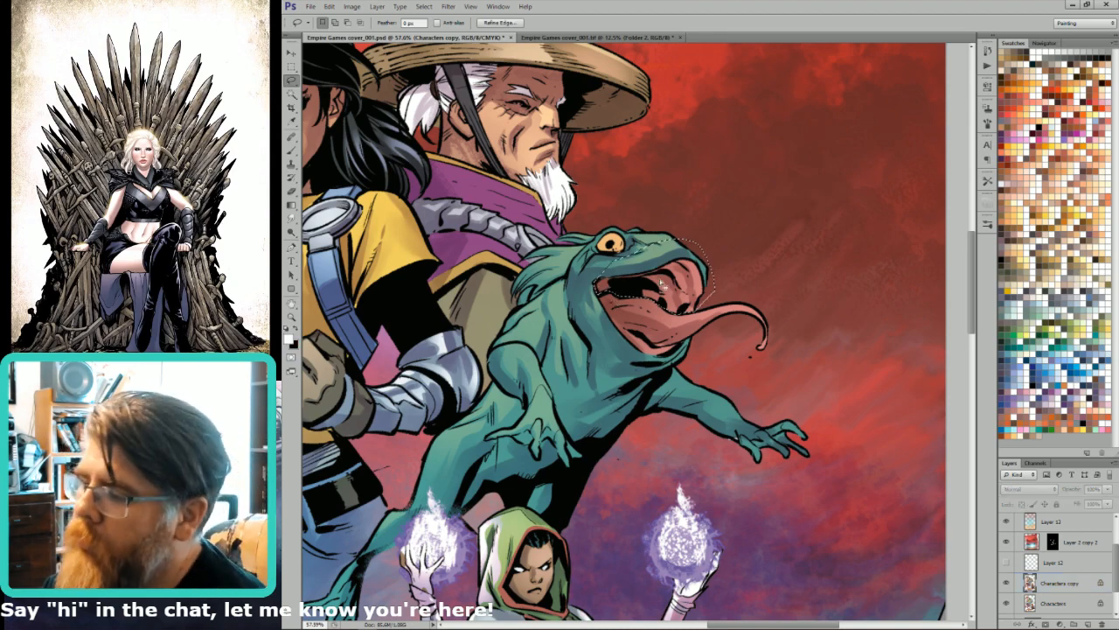
pyautogui.press('w')
pyautogui.keyDown('alt'); pyautogui.keyDown('shift'); pyautogui.click(663, 281); pyautogui.keyUp('shift'); pyautogui.keyUp('alt')
pyautogui.hotkey('ctrl', '2')
pyautogui.press('g')
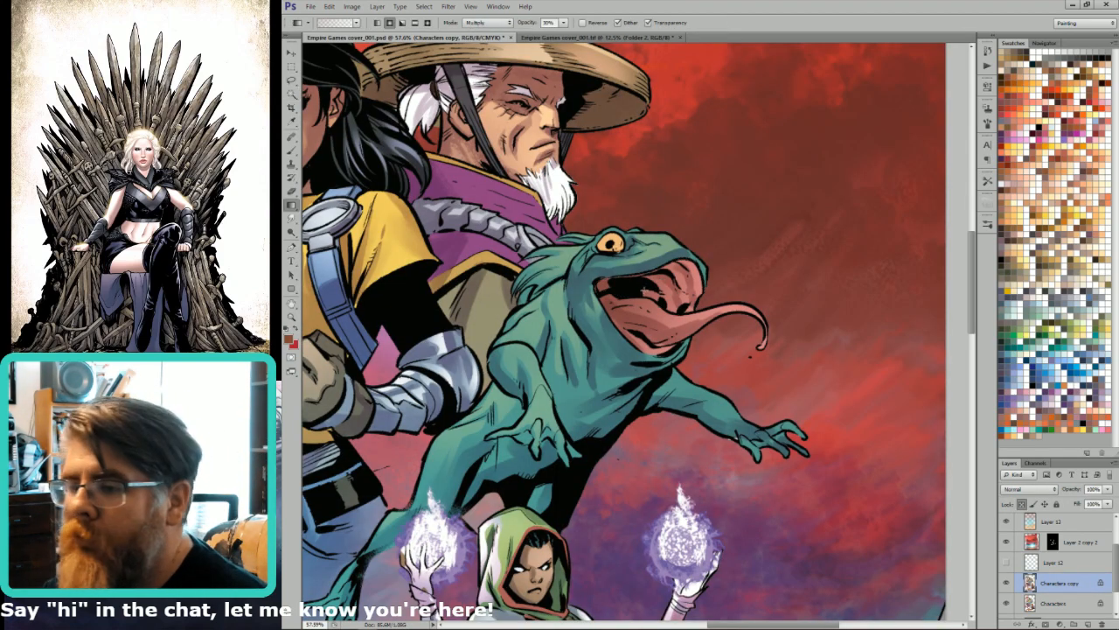
pyautogui.moveTo(656, 296)
pyautogui.mouseDown()
pyautogui.moveTo(675, 282)
pyautogui.moveTo(656, 291)
pyautogui.mouseUp()
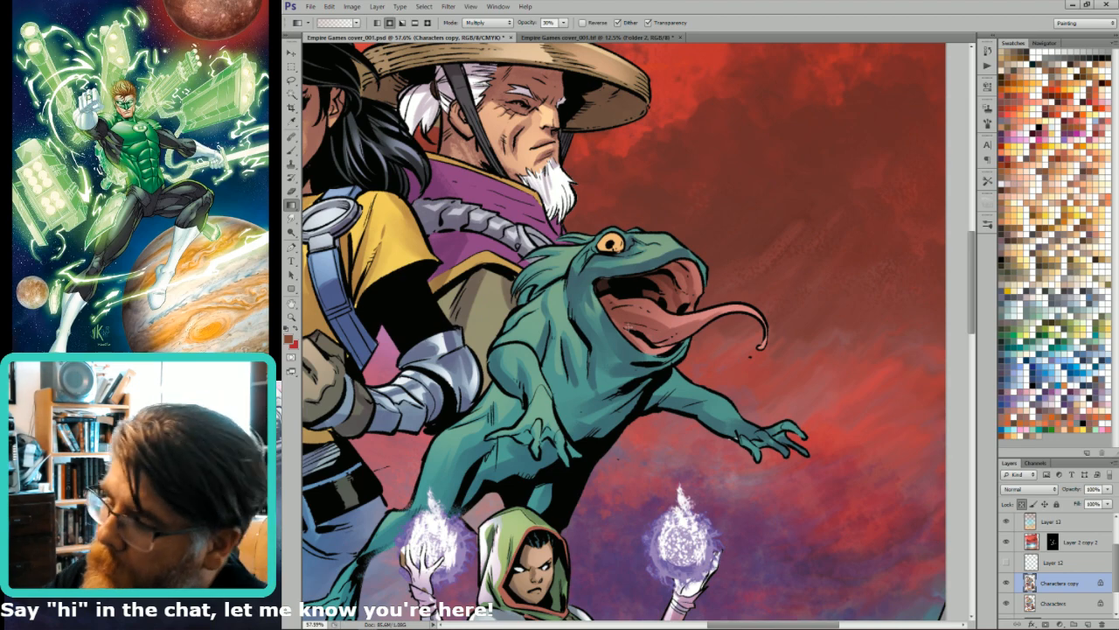
pyautogui.press('l')
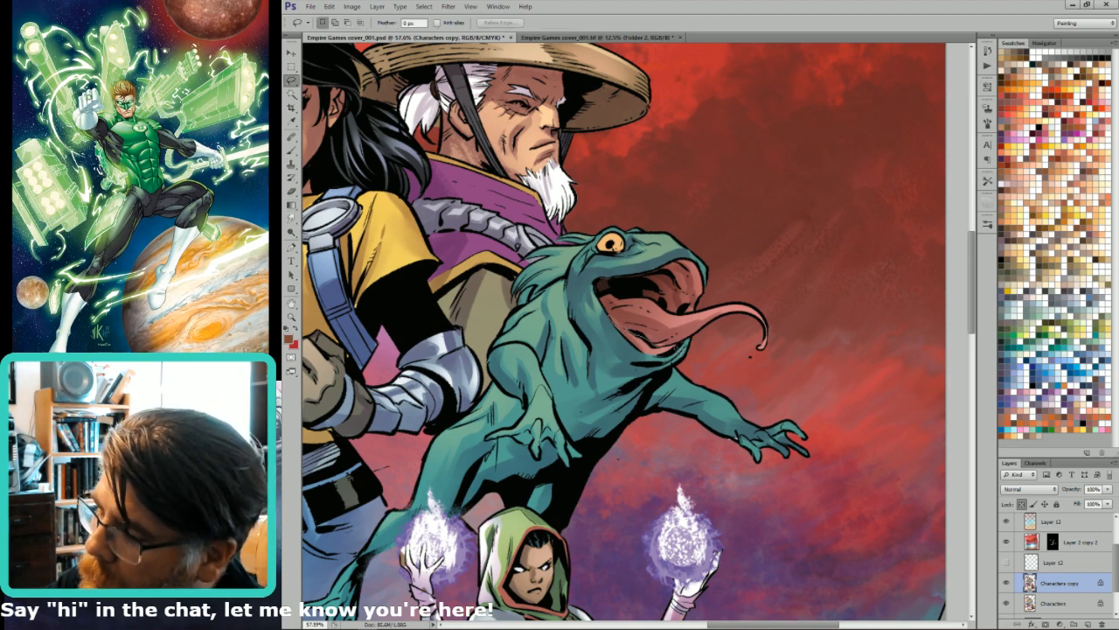
pyautogui.press('g')
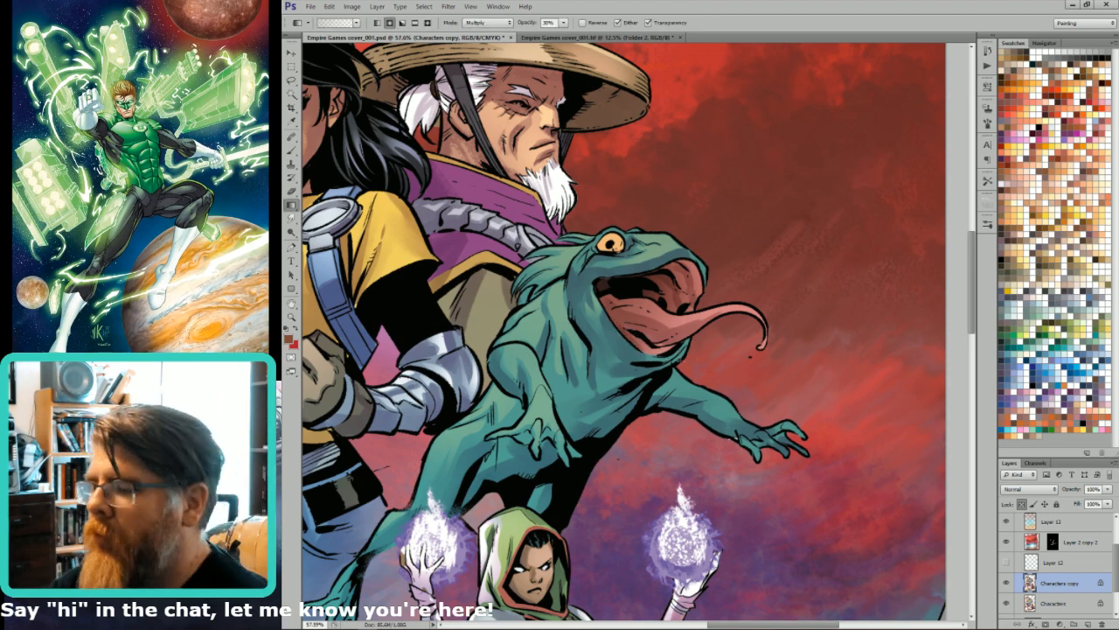
pyautogui.hotkey('ctrl', '0')
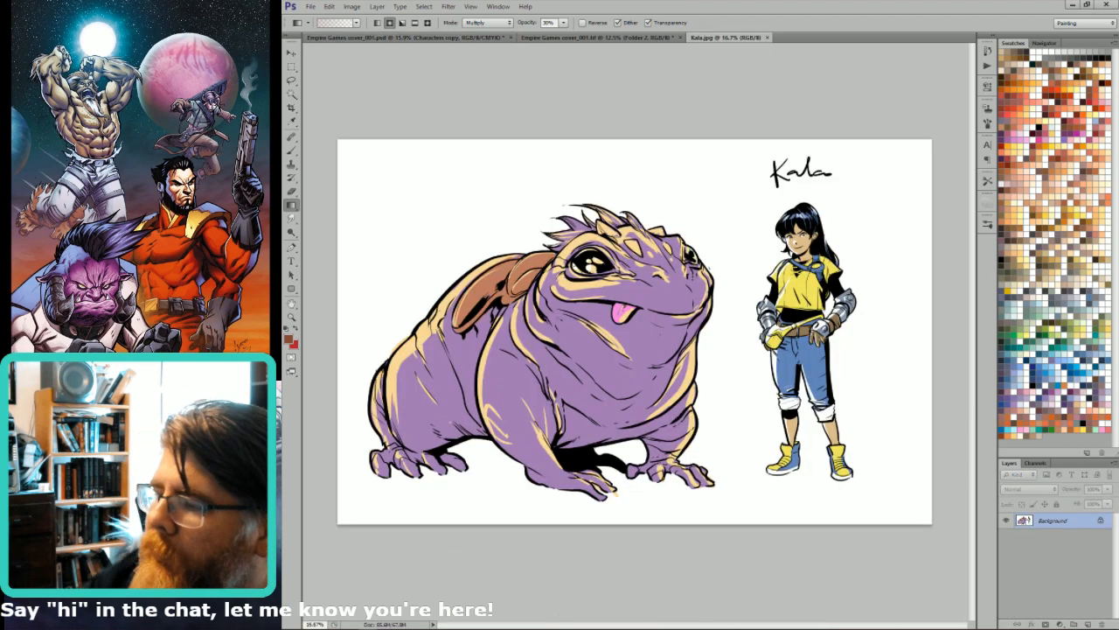
# - Close Empire Games cover_001.tif without saving its changes and return to Empire Games cover_001.psd
pyautogui.click(552, 39)
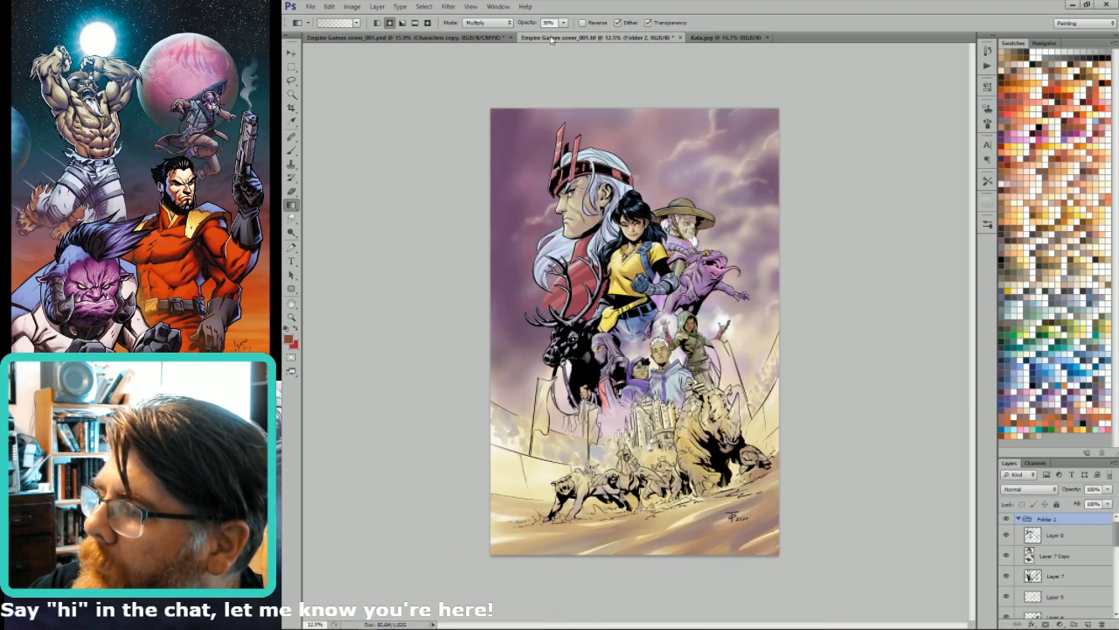
pyautogui.hotkey('ctrl', 'w')
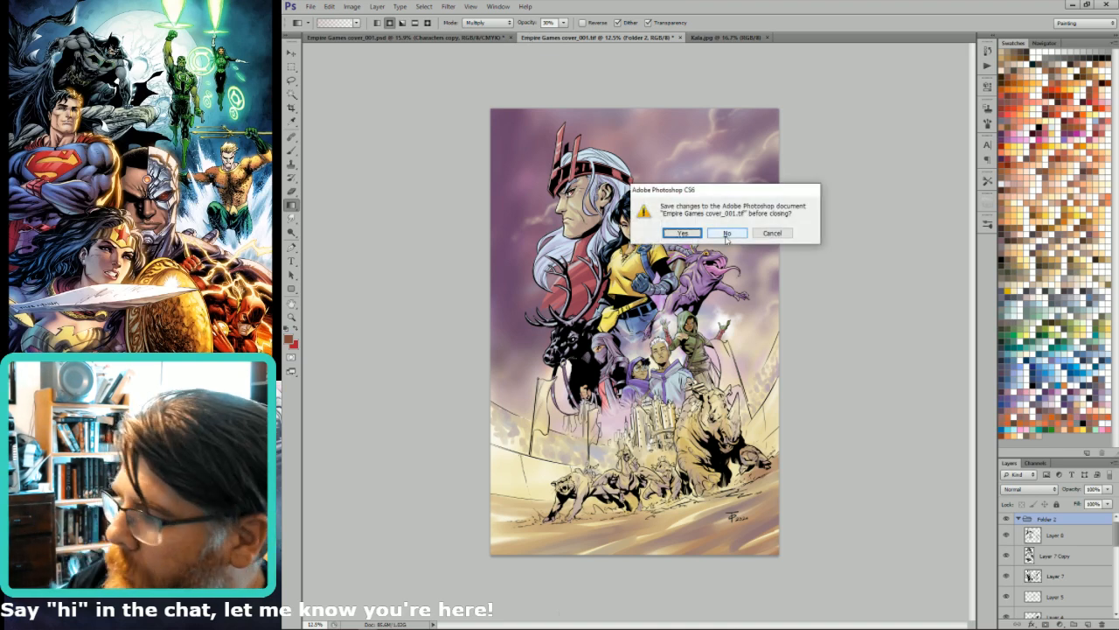
pyautogui.click(726, 232)
pyautogui.click(403, 38)
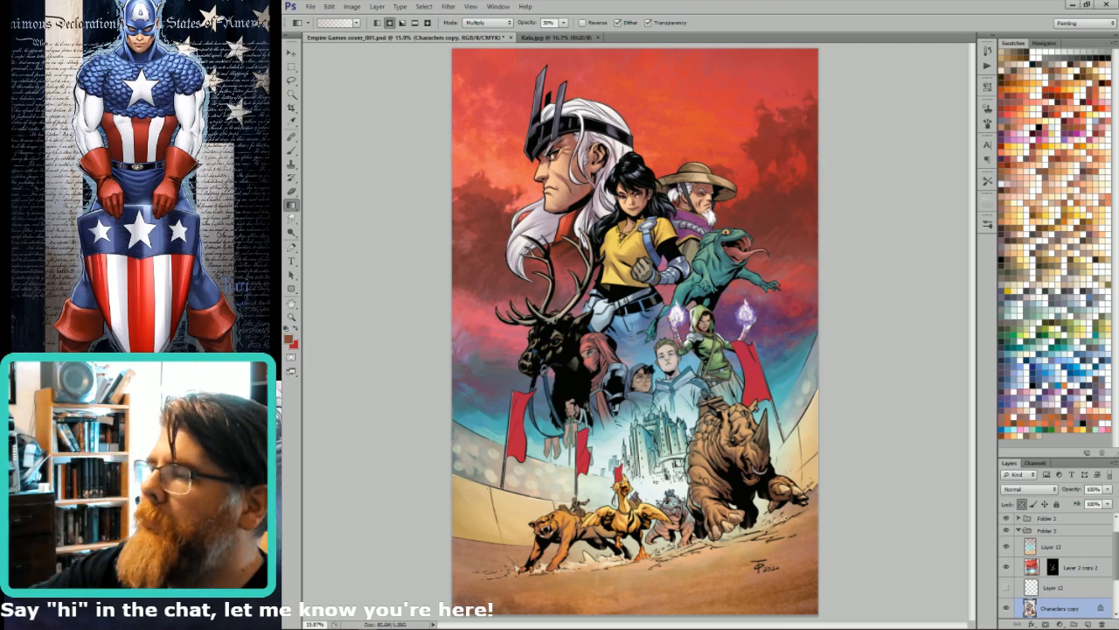
pyautogui.doubleClick(778, 10)
pyautogui.click(991, 12)
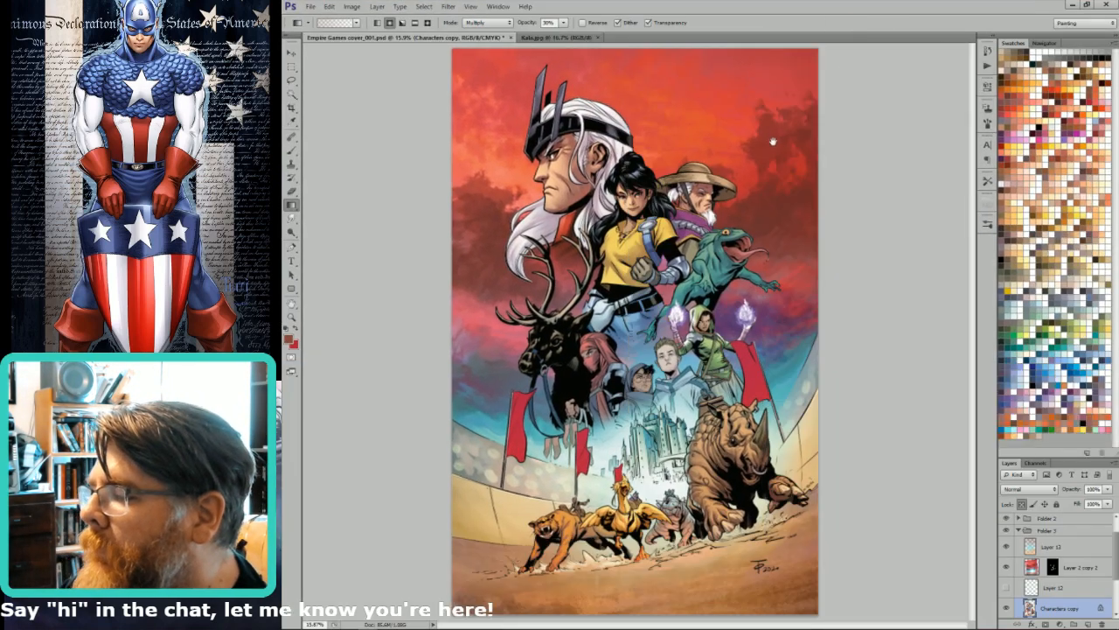
pyautogui.scroll(3, 759, 163)
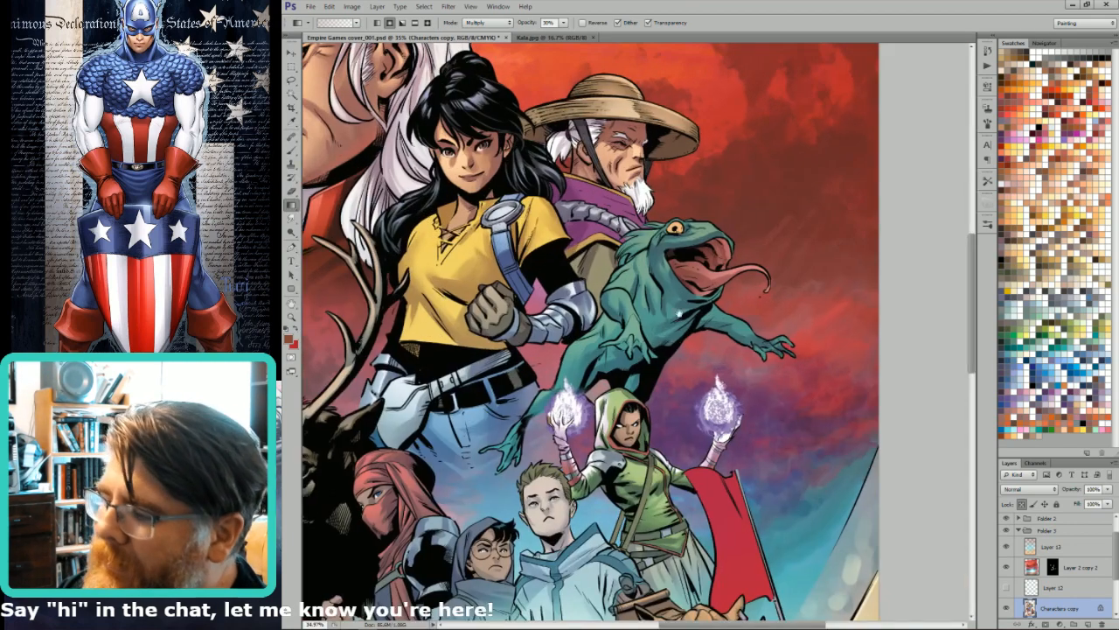
pyautogui.moveTo(640, 362); pyautogui.dragTo(680, 361)
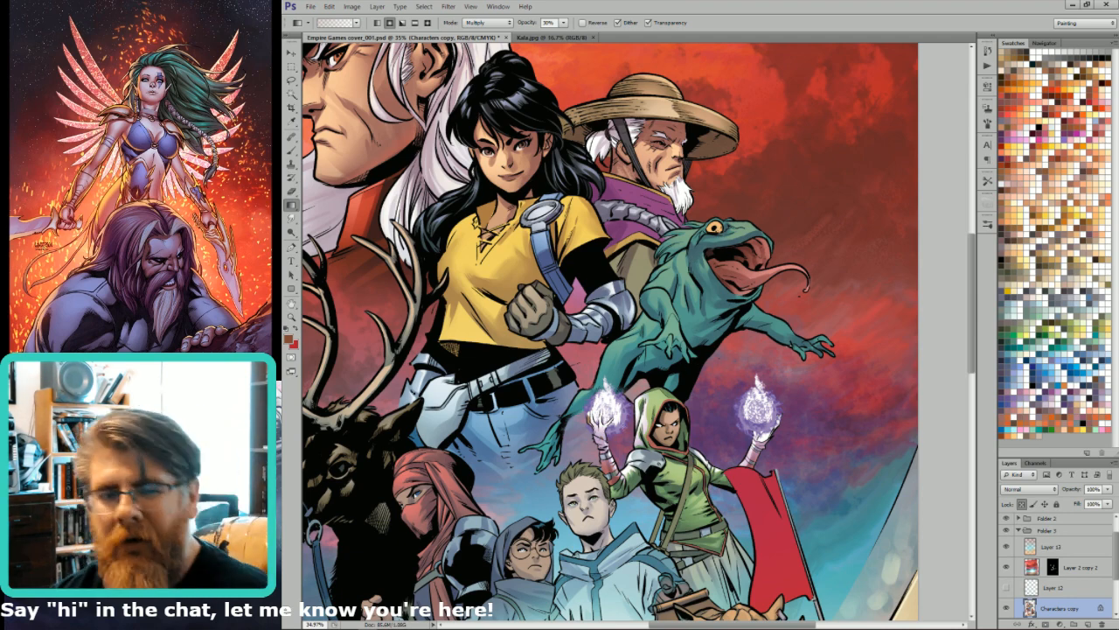
pyautogui.press('l')
pyautogui.moveTo(665, 315); pyautogui.dragTo(716, 321)
pyautogui.press('w')
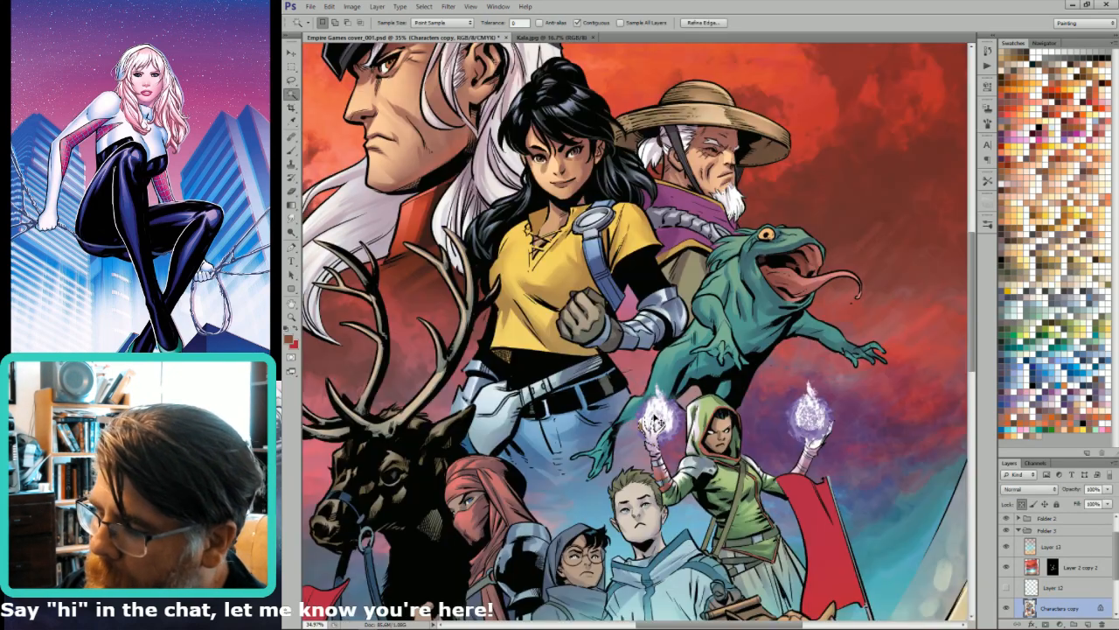
pyautogui.click(656, 428)
pyautogui.press('r')
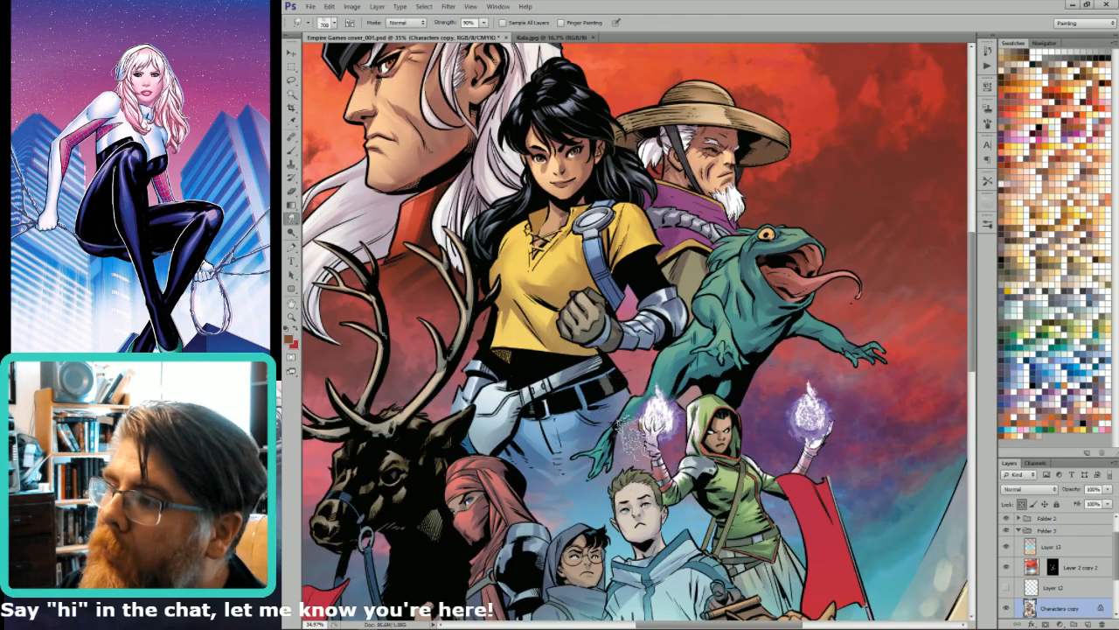
pyautogui.hotkey('ctrl', 'd')
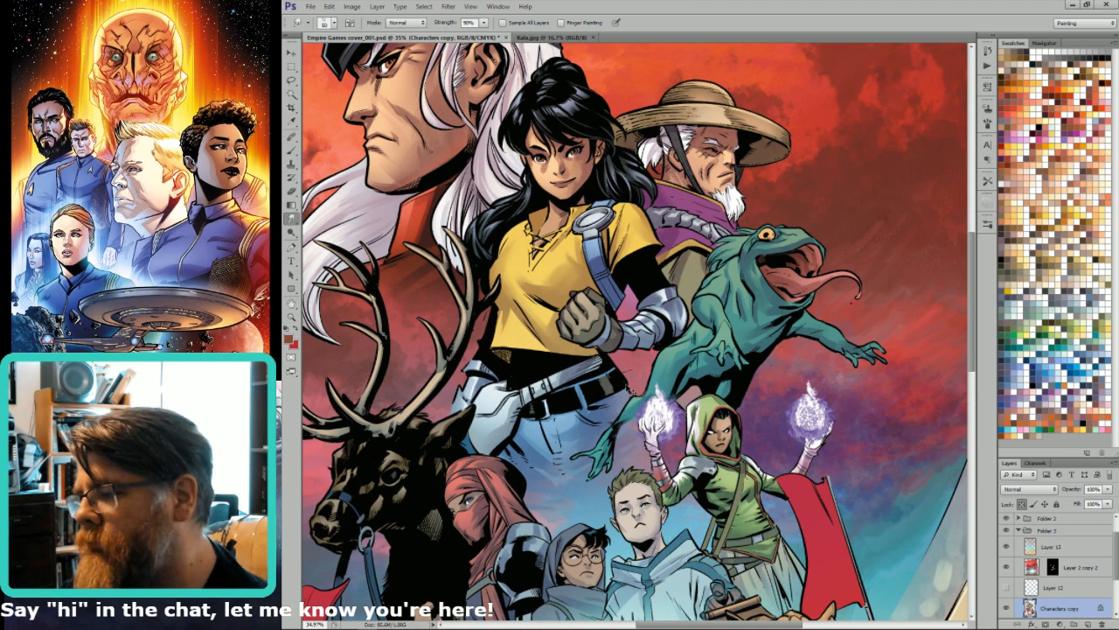
# - Isolate the frog's crest behind its eye in the Alpha 4 flats channel and lighten its grey with Brightness/Contrast
pyautogui.press('l')
pyautogui.scroll(5, 802, 252)
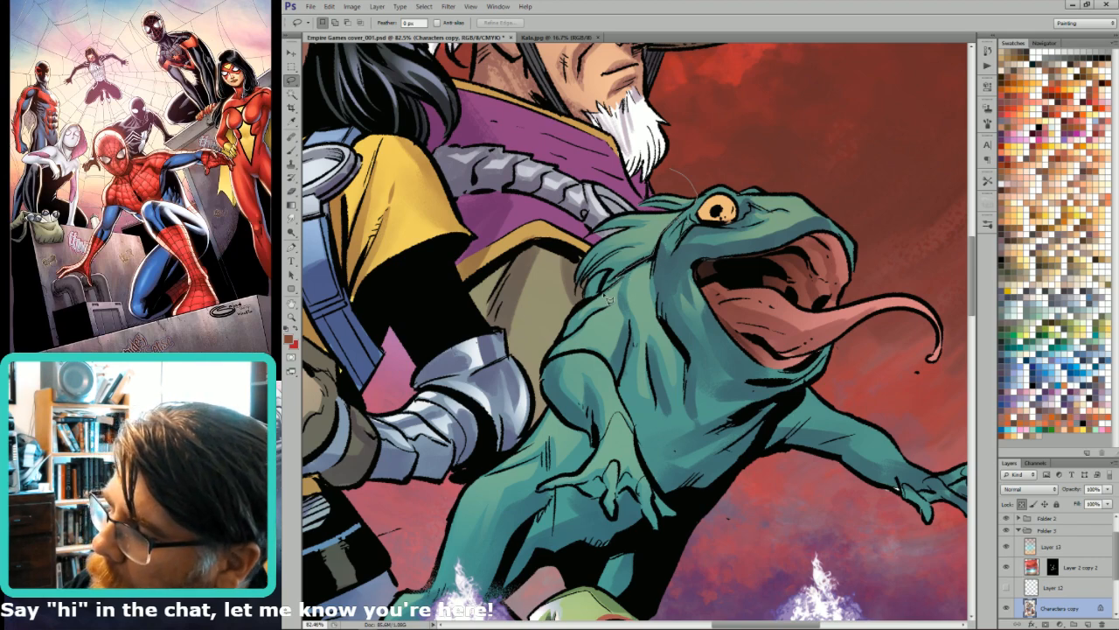
pyautogui.moveTo(697, 195); pyautogui.dragTo(656, 242)
pyautogui.hotkey('ctrl', '6')
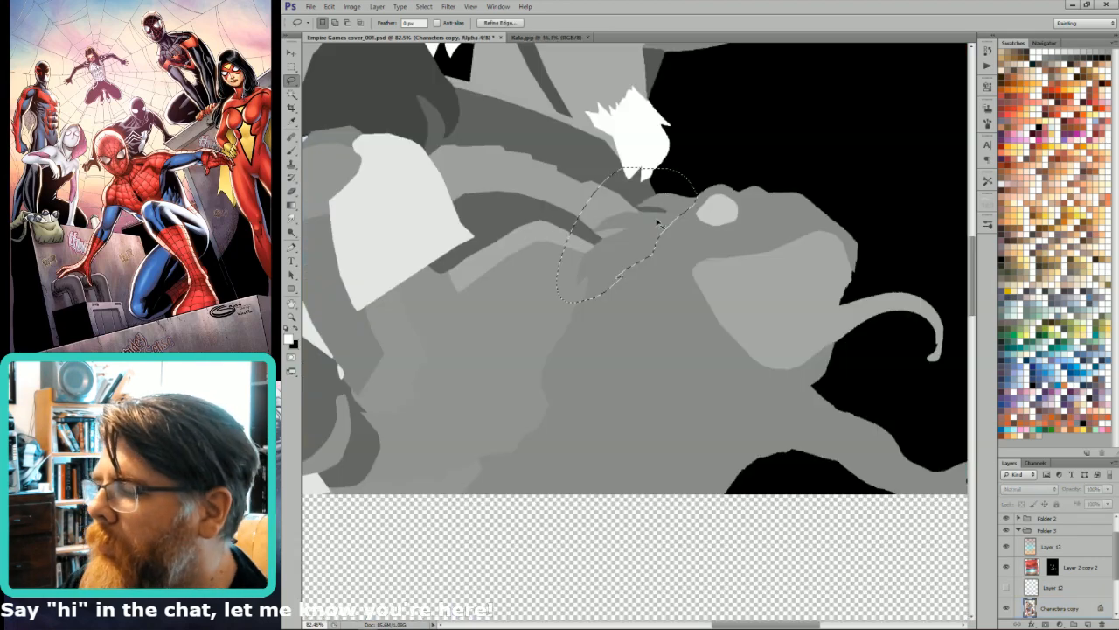
pyautogui.press('w')
pyautogui.keyDown('alt'); pyautogui.keyDown('shift'); pyautogui.click(647, 245); pyautogui.keyUp('shift'); pyautogui.keyUp('alt')
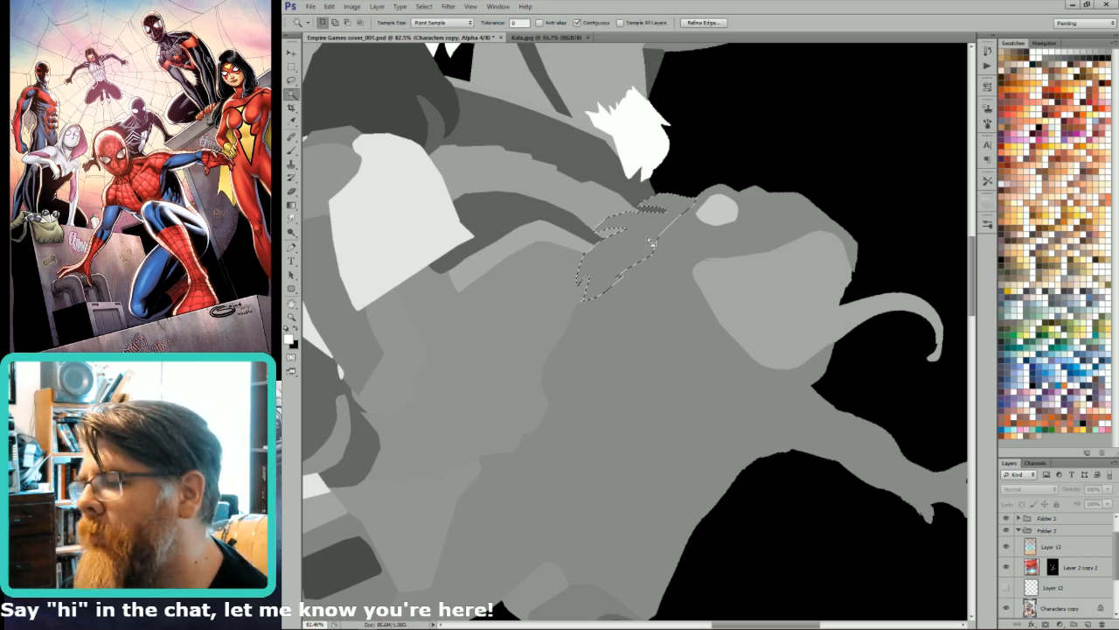
pyautogui.press('l')
pyautogui.hotkey('ctrl', 'b')
pyautogui.moveTo(1019, 319); pyautogui.dragTo(1026, 318)
pyautogui.press('Return')
pyautogui.press('w')
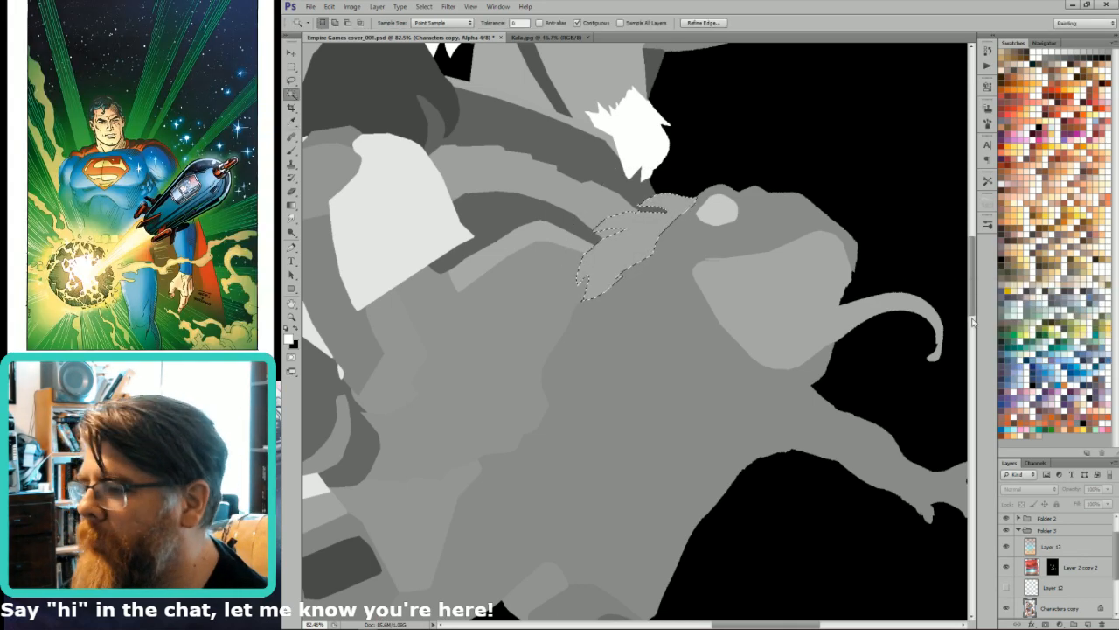
pyautogui.hotkey('ctrl', 'd')
# - Select the frog's crest by its flat grey with the Magic Wand and return to the full-colour artwork
pyautogui.hotkey('ctrl', 'b')
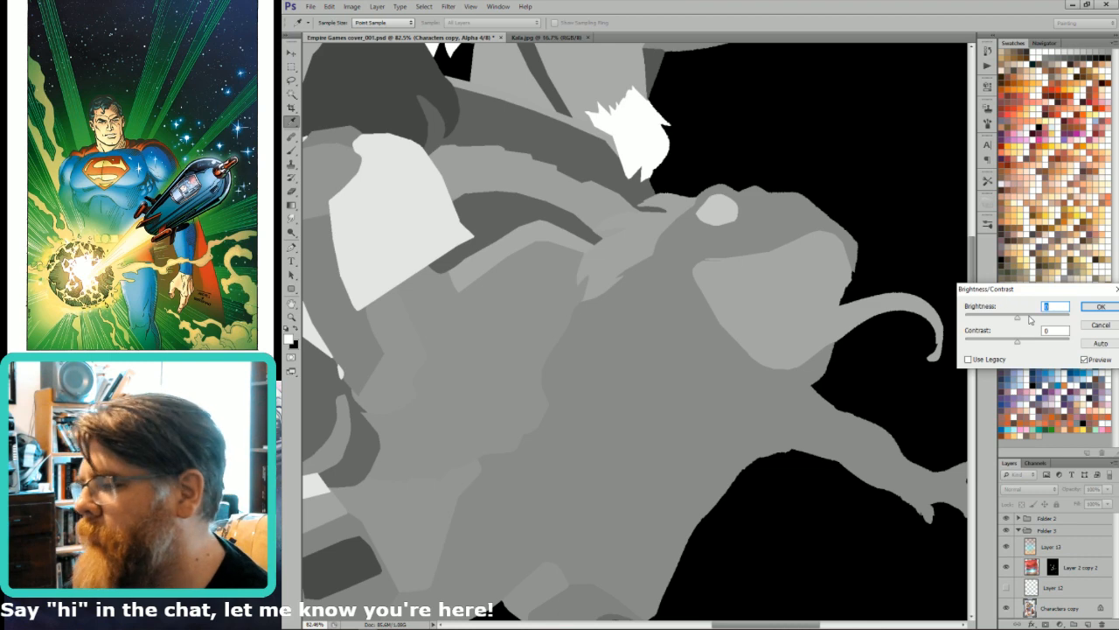
pyautogui.press('Return')
pyautogui.press('w')
pyautogui.hotkey('ctrl', '2')
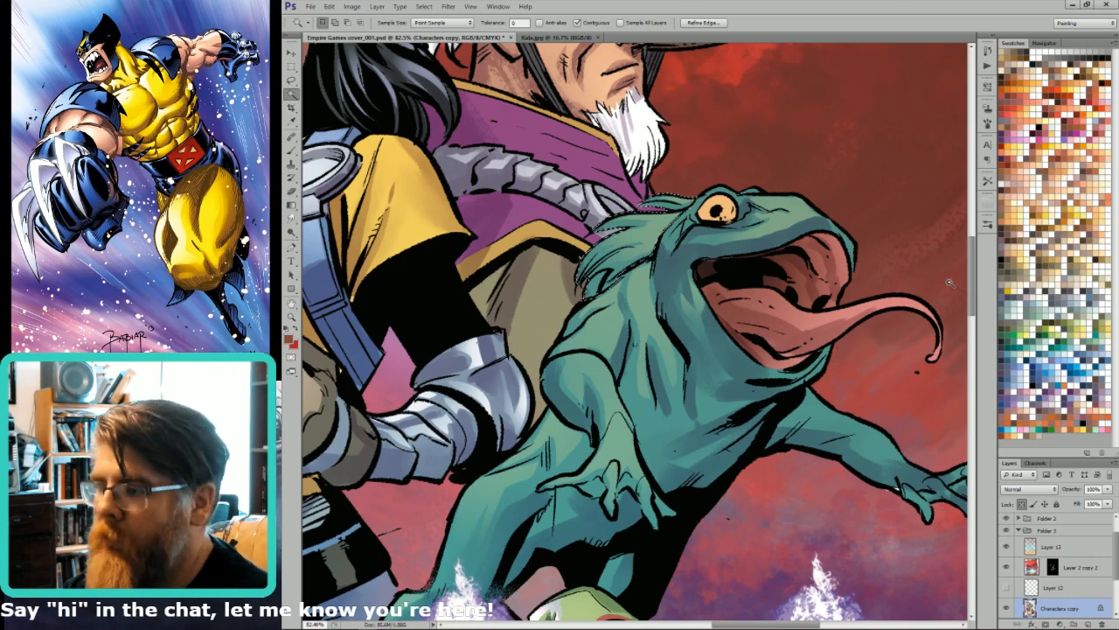
# - Brighten the selected crest with Brightness/Contrast, setting brightness to 65 and raising the contrast
pyautogui.hotkey('ctrl', '0')
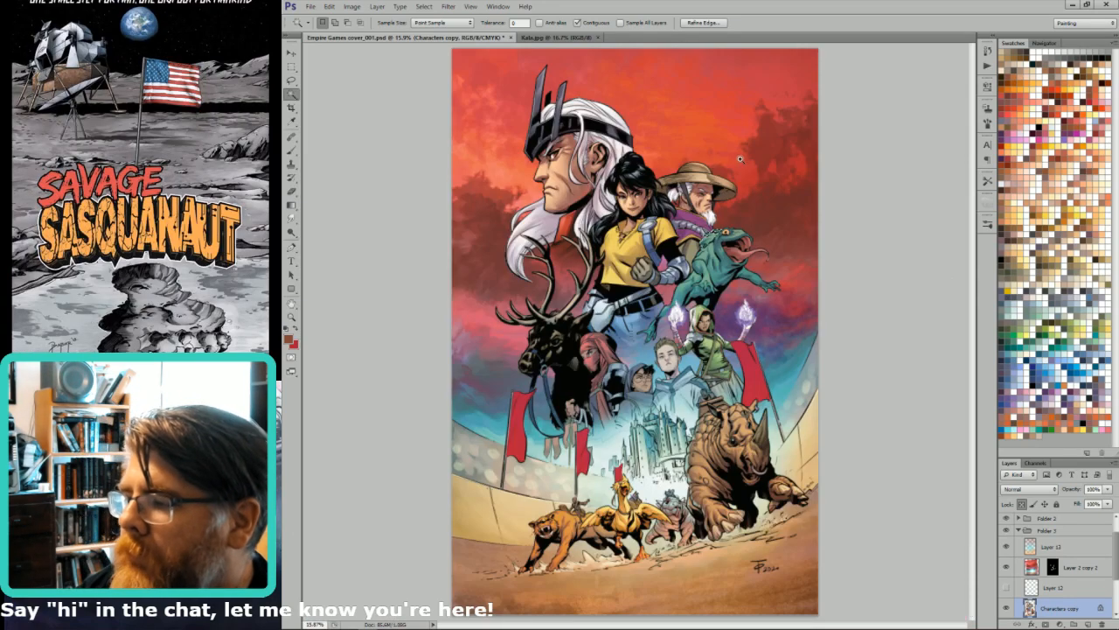
pyautogui.moveTo(741, 161); pyautogui.dragTo(662, 347)
pyautogui.hotkey('ctrl', 'shift', 'b')
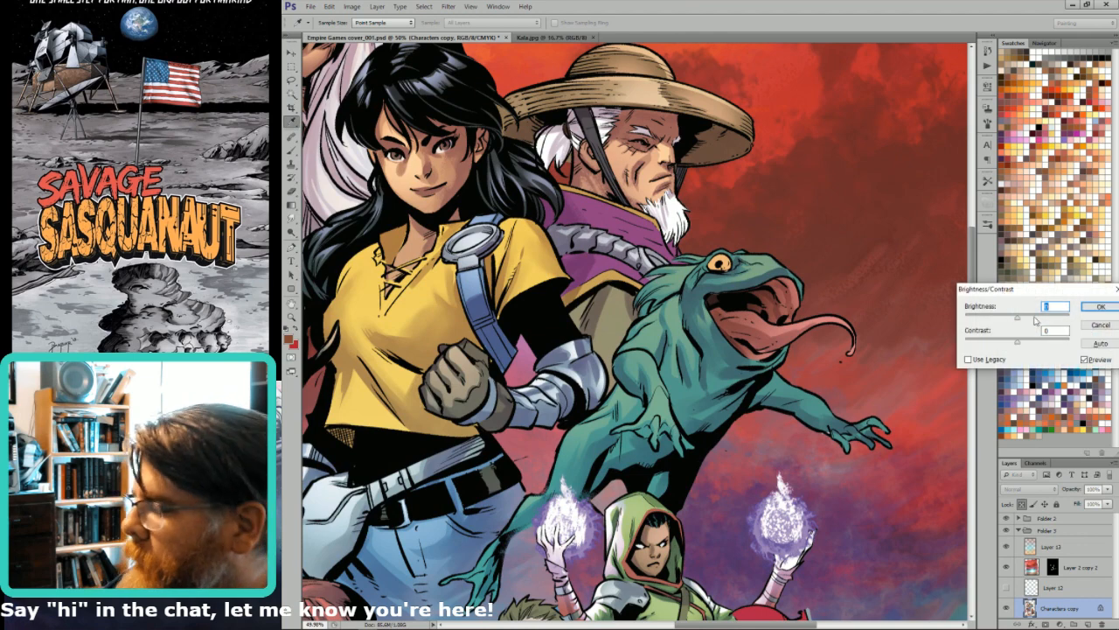
pyautogui.moveTo(1035, 320); pyautogui.dragTo(1041, 317)
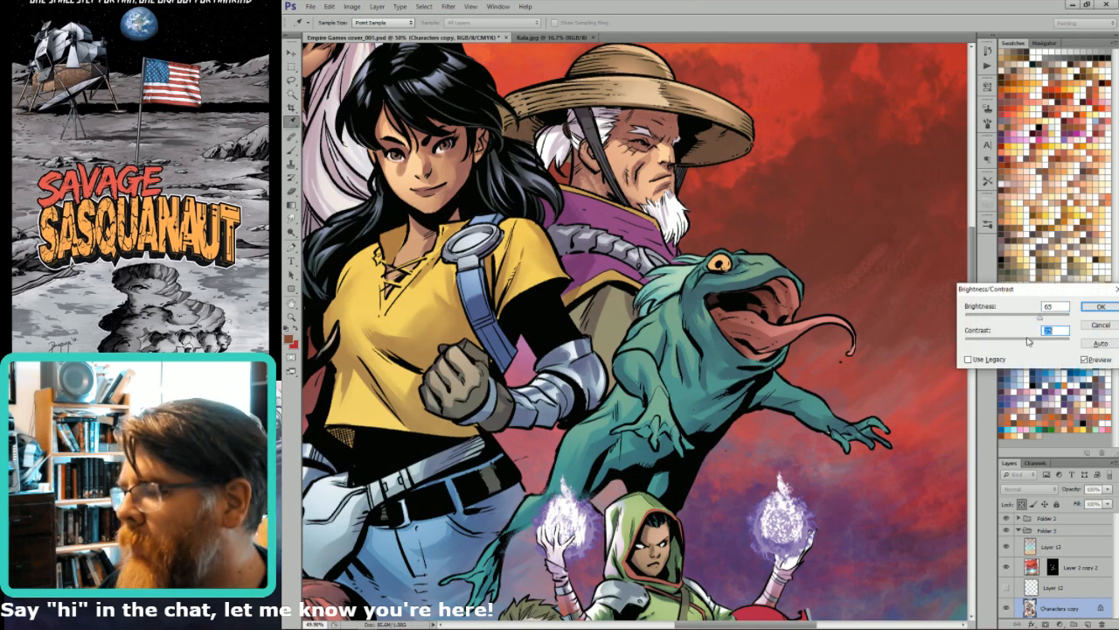
pyautogui.press('Return')
# - Shift the hue of the frog's selected crest to a bluish lavender with Hue/Saturation
pyautogui.hotkey('ctrl', 'u')
pyautogui.moveTo(964, 291); pyautogui.dragTo(895, 295)
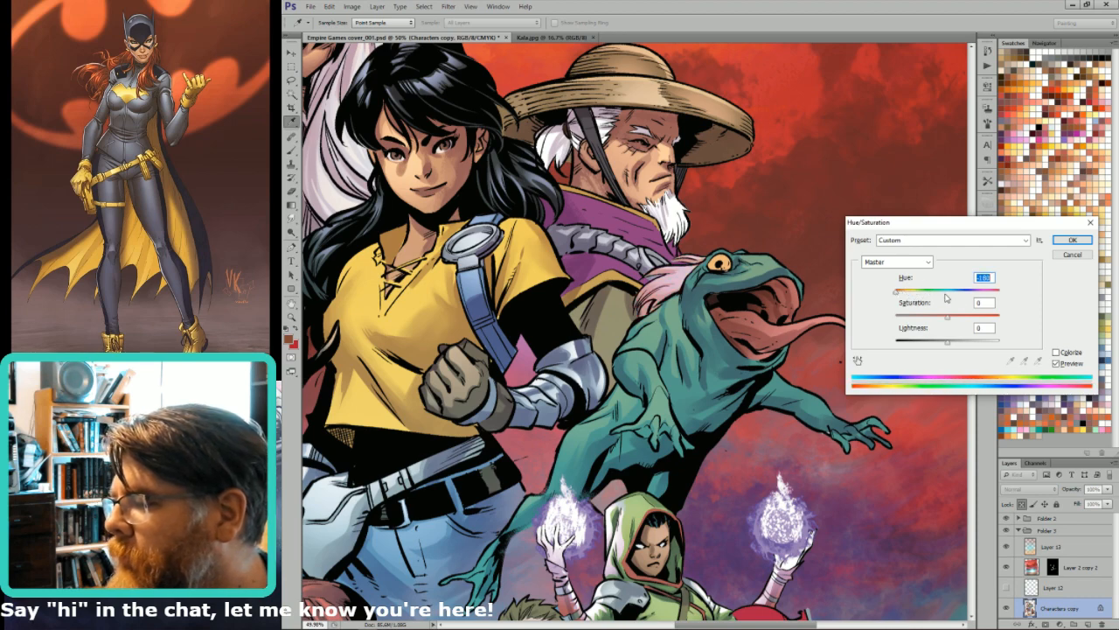
pyautogui.moveTo(1000, 294); pyautogui.dragTo(983, 295)
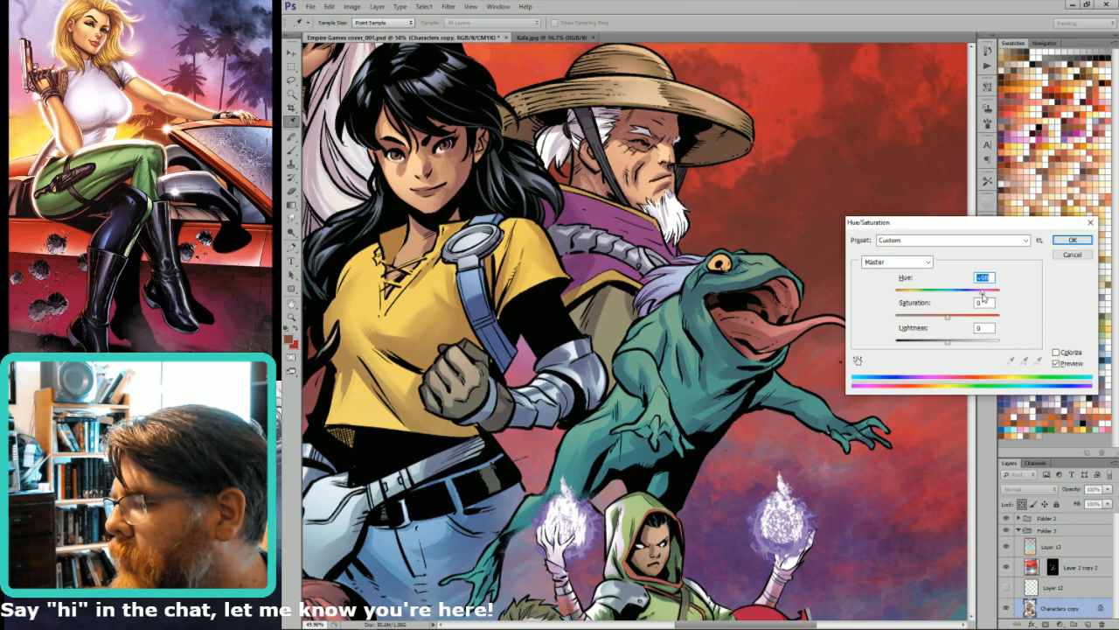
pyautogui.press('Return')
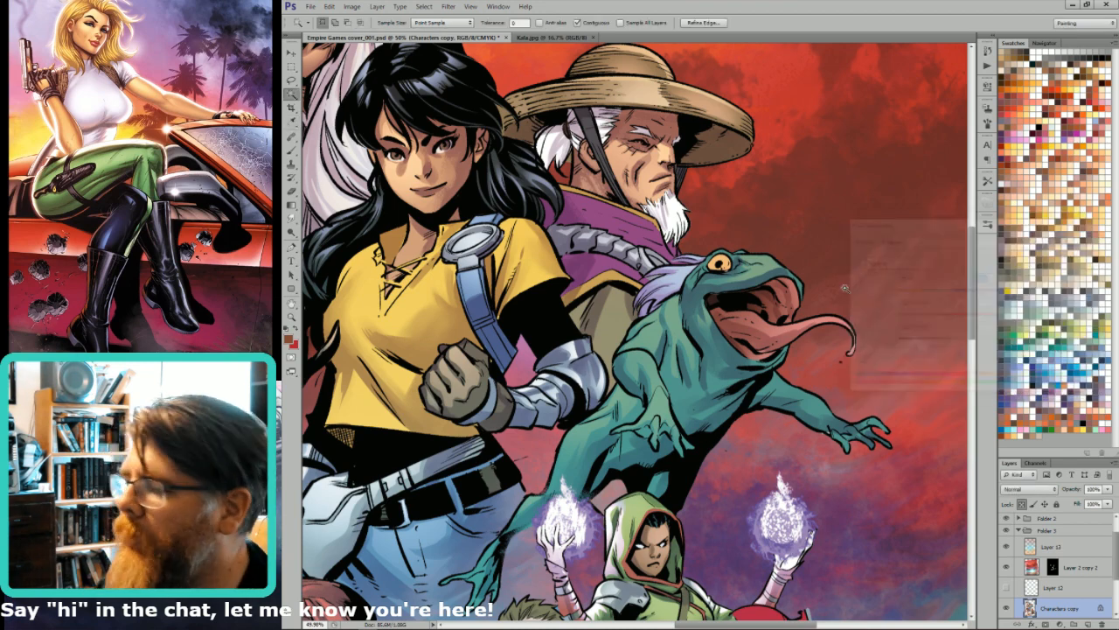
# - Refine the selection over the frog's crest with the Lasso and Magic Wand, subtracting unwanted areas
pyautogui.press('w')
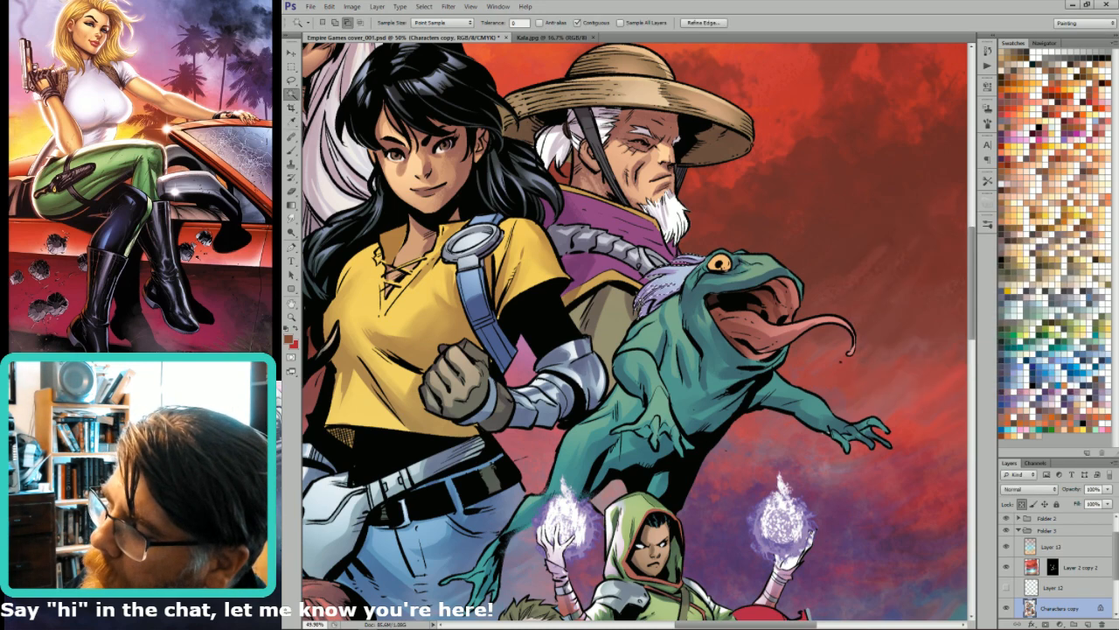
pyautogui.press('l')
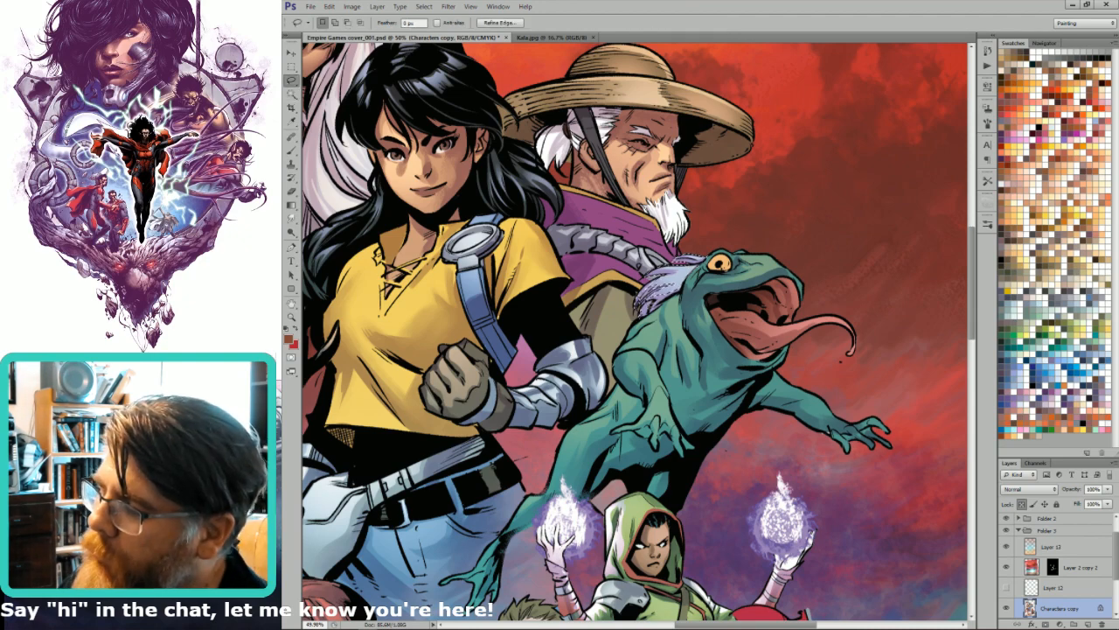
pyautogui.press('w')
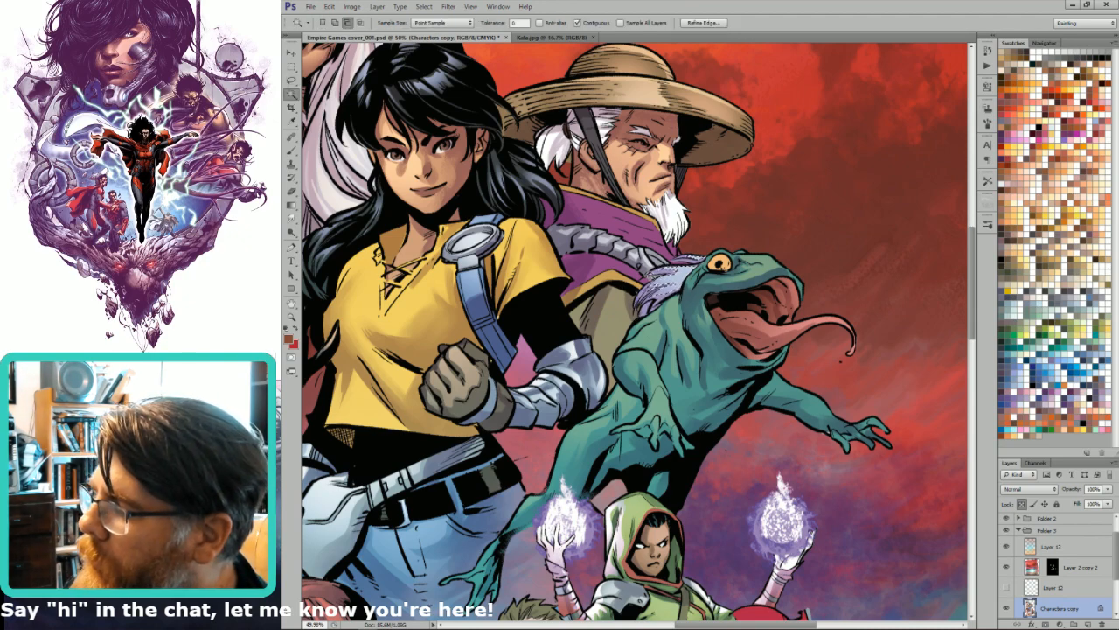
pyautogui.press('Return')
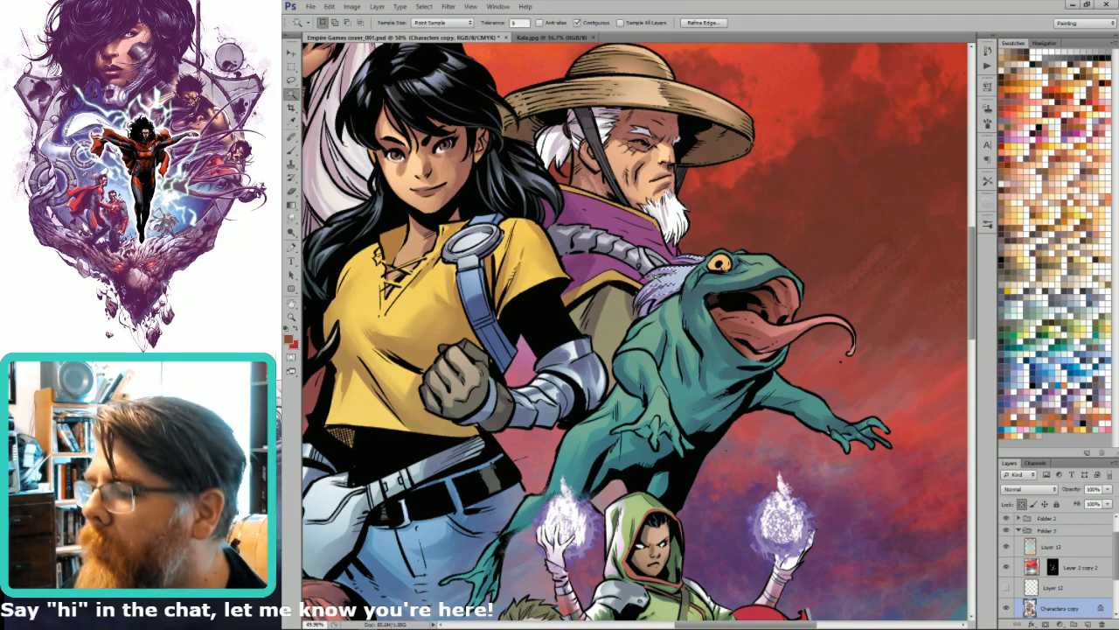
pyautogui.press('alt')
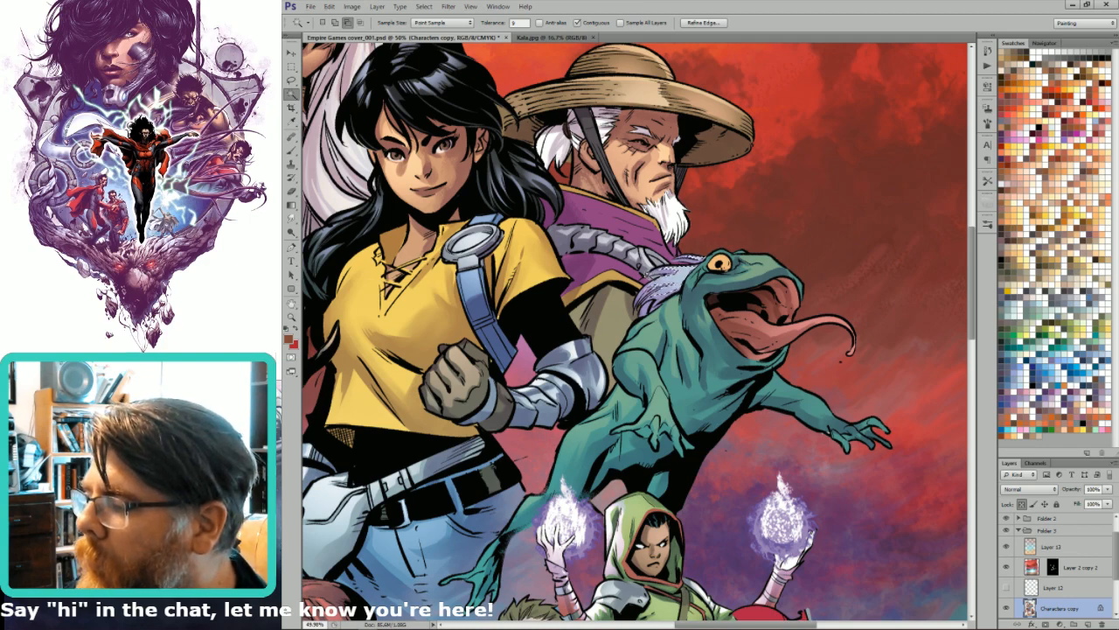
pyautogui.press('l')
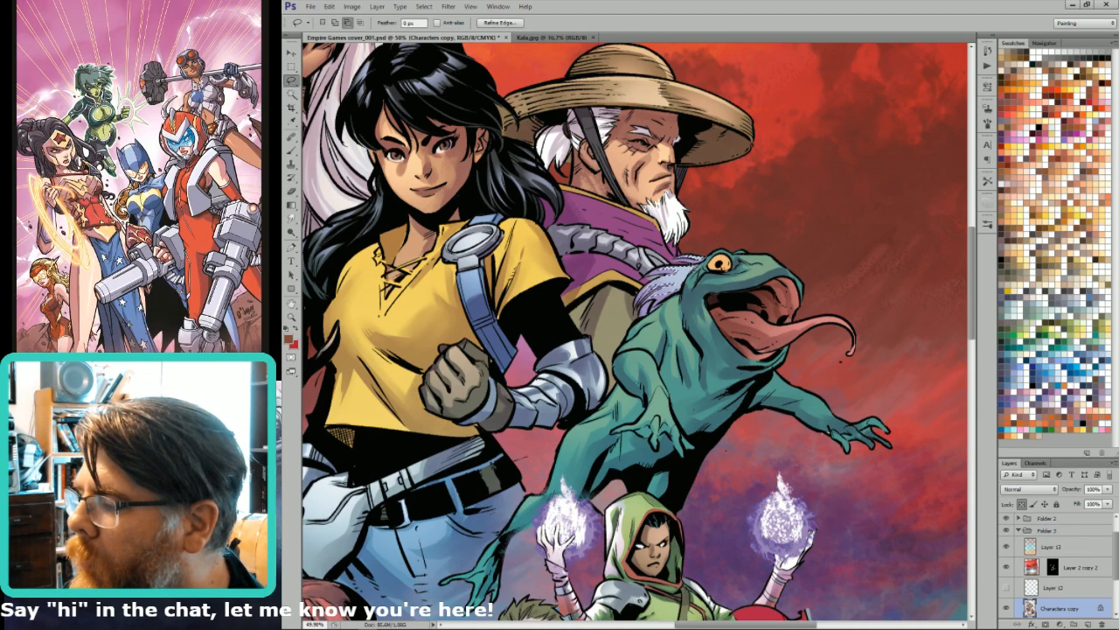
pyautogui.press('w')
# - Tint the frog's crest with a light blue gradient at 30% opacity, using Soft Light and Lighten modes
pyautogui.press('g')
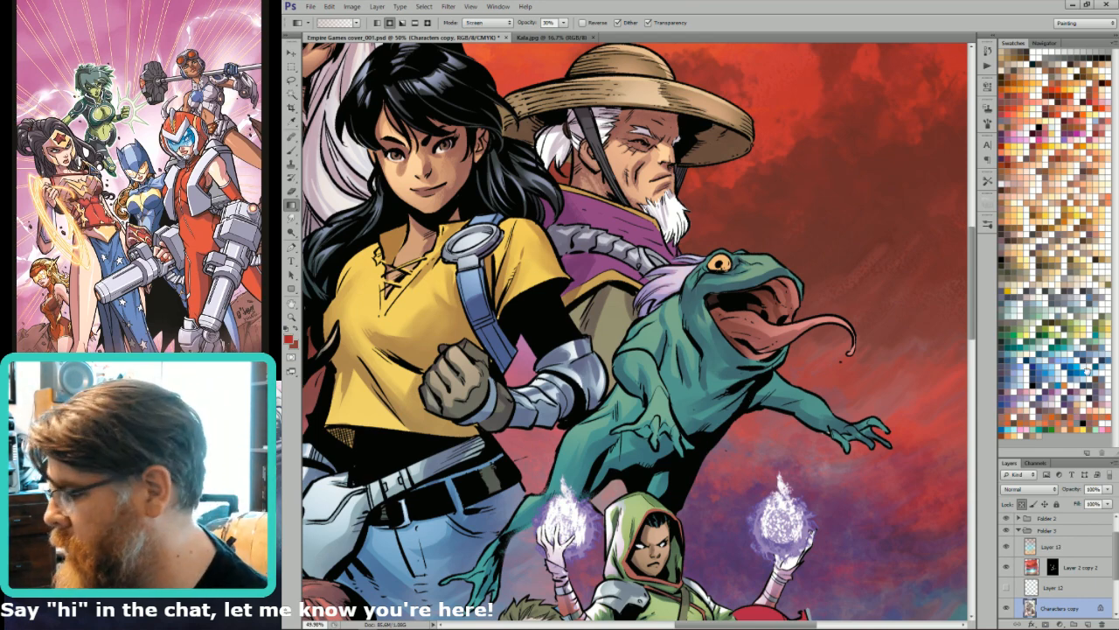
pyautogui.click(1087, 373)
pyautogui.hotkey('shift', 'alt', 'f')
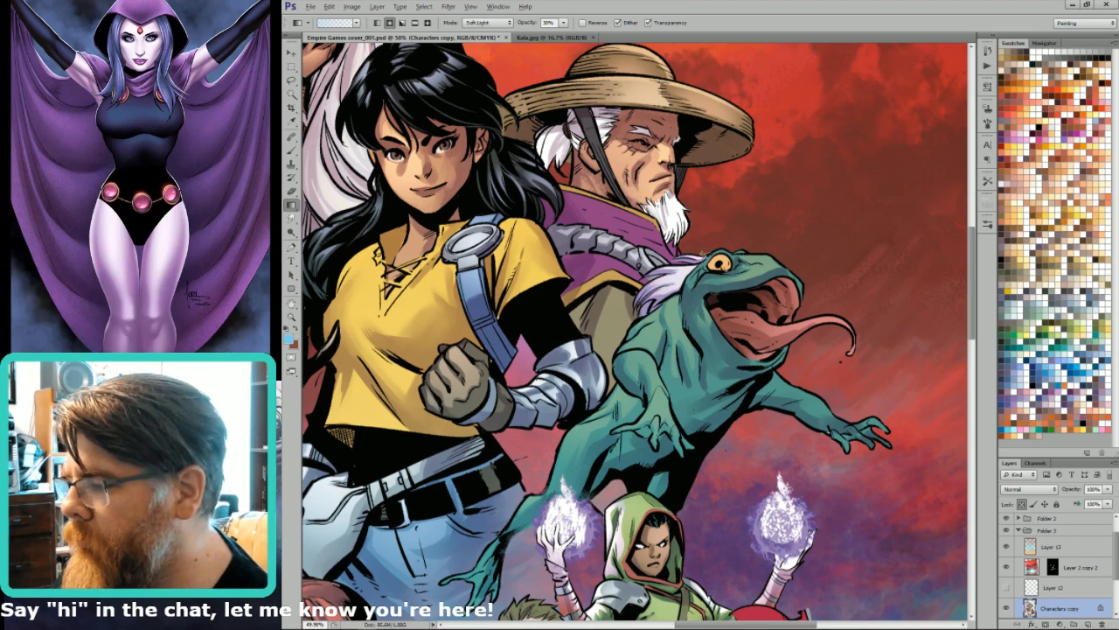
pyautogui.hotkey('shift', 'alt', 'g')
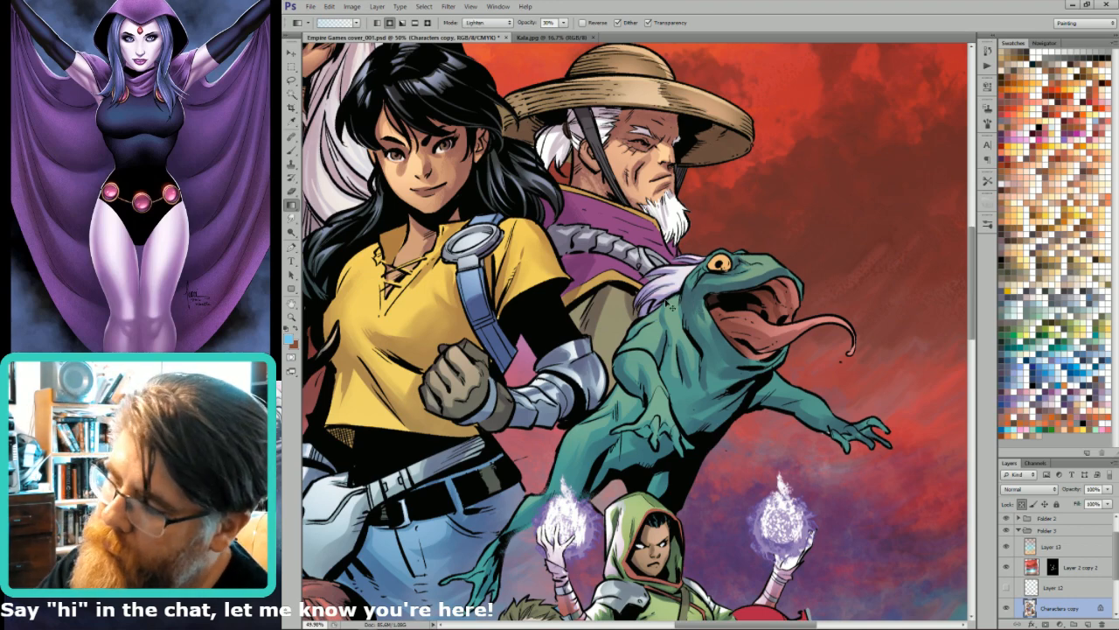
# - Reselect the frog's crest from its flat grey in Alpha 4 and glaze it with light blue gradients in Lighten and Soft Light at 30%
pyautogui.hotkey('ctrl', '6')
pyautogui.press('w')
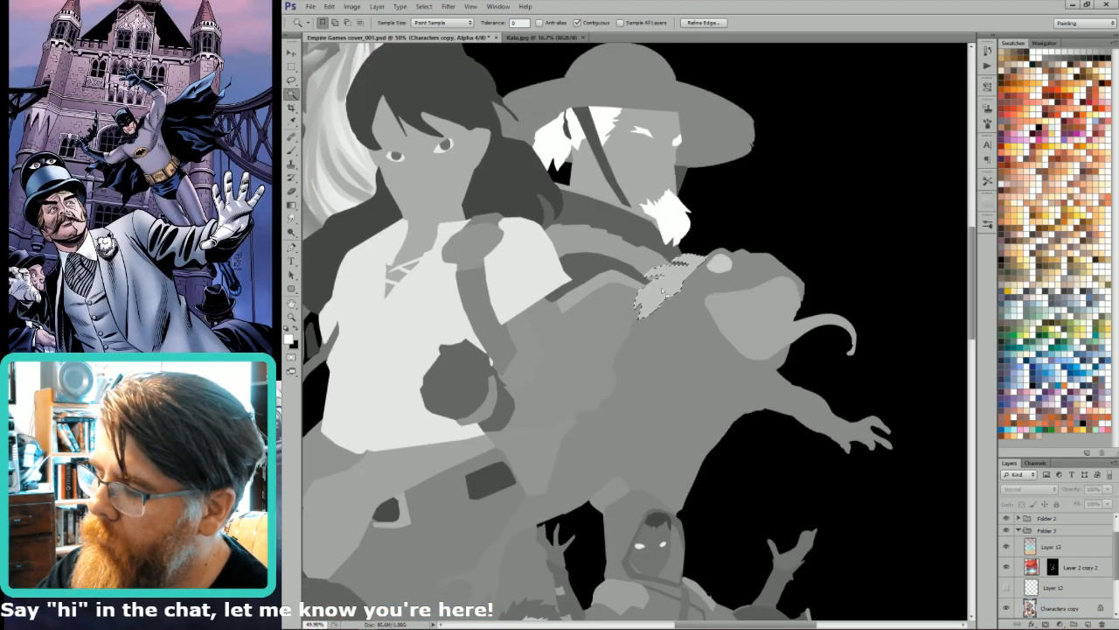
pyautogui.hotkey('ctrl', '2')
pyautogui.press('g')
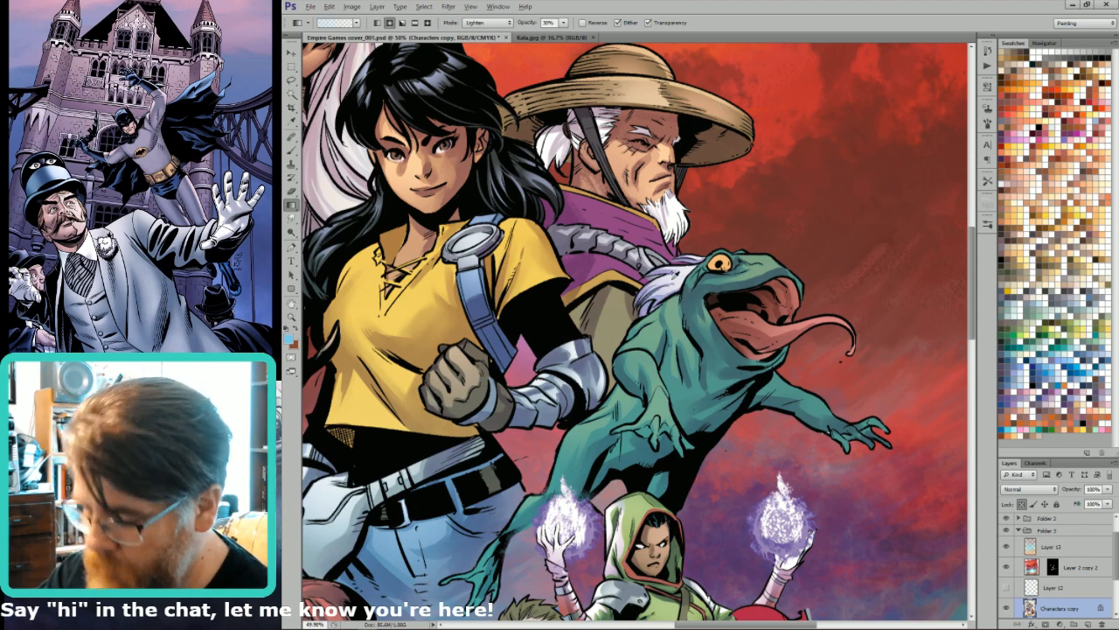
pyautogui.hotkey('shift', 'alt', 'f')
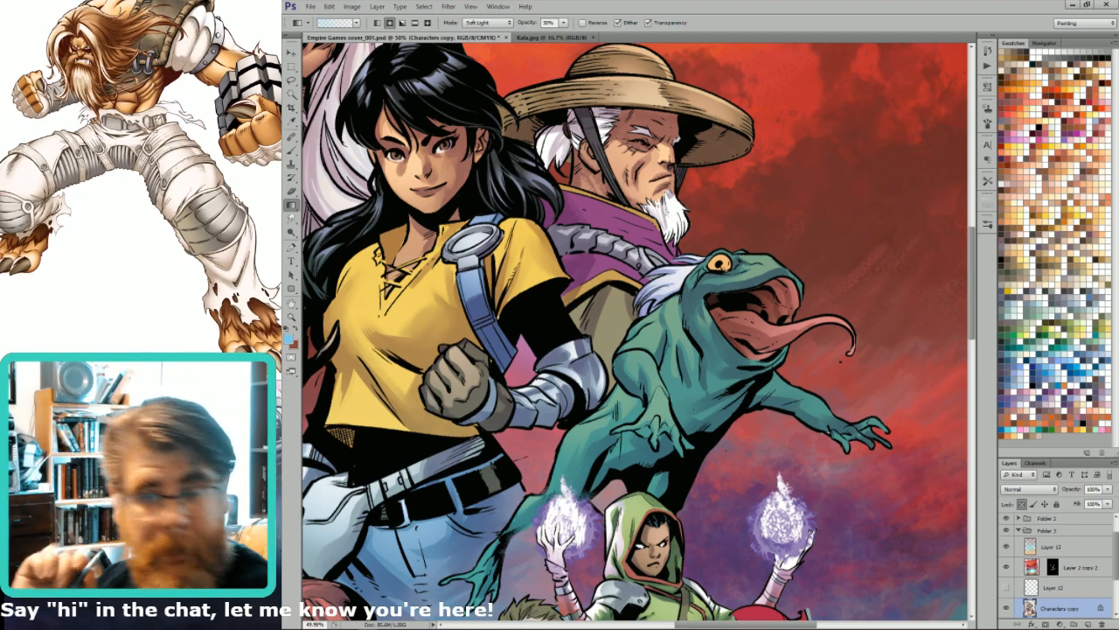
# - Select the underside of the old man's straw hat brim and apply a gradient in its sampled tan, in Normal mode at 30% opacity
pyautogui.hotkey('ctrl', '0')
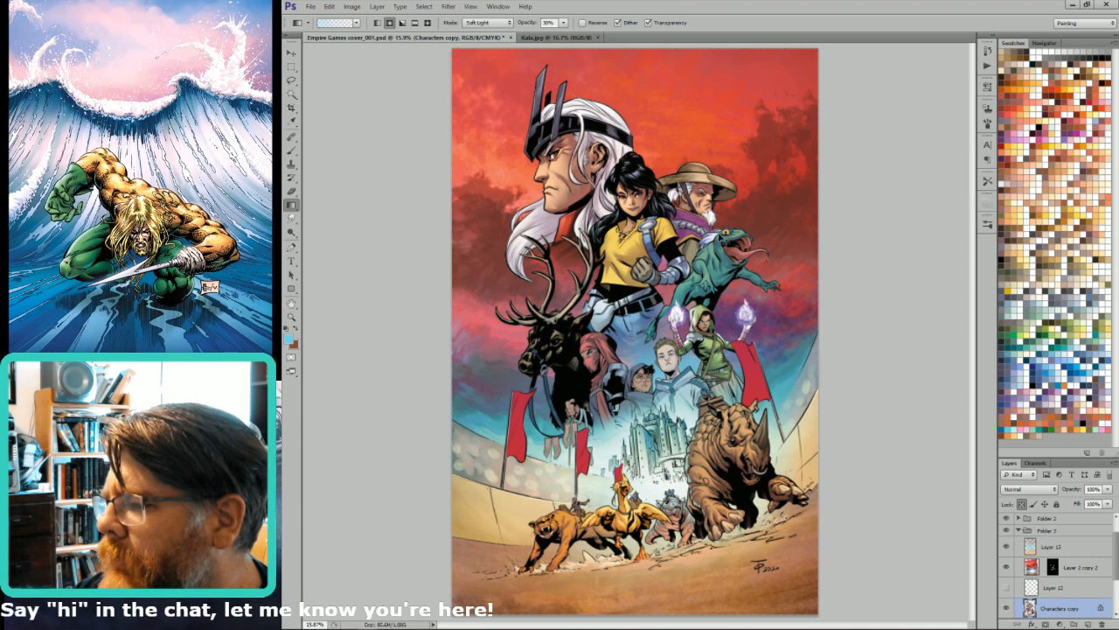
pyautogui.moveTo(599, 169); pyautogui.dragTo(786, 332)
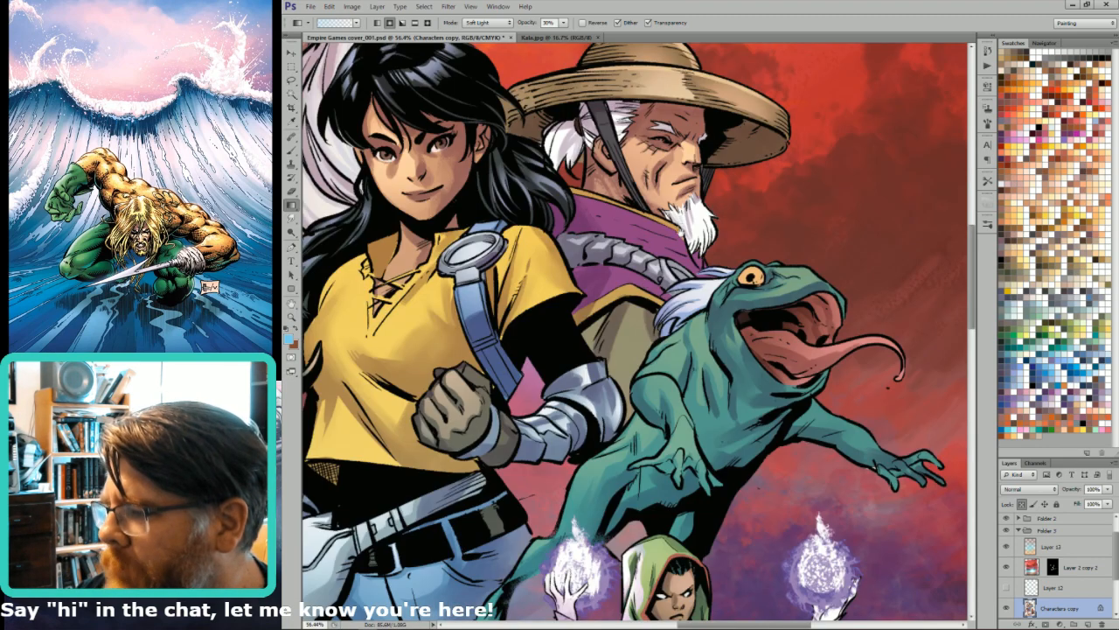
pyautogui.press('w')
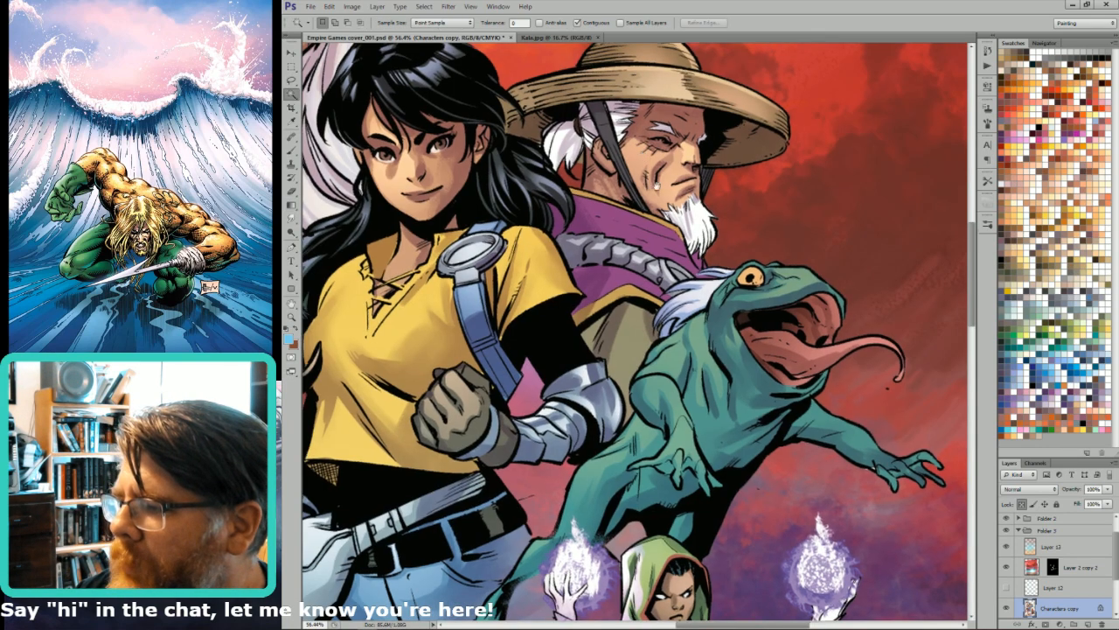
pyautogui.moveTo(597, 96); pyautogui.dragTo(656, 210)
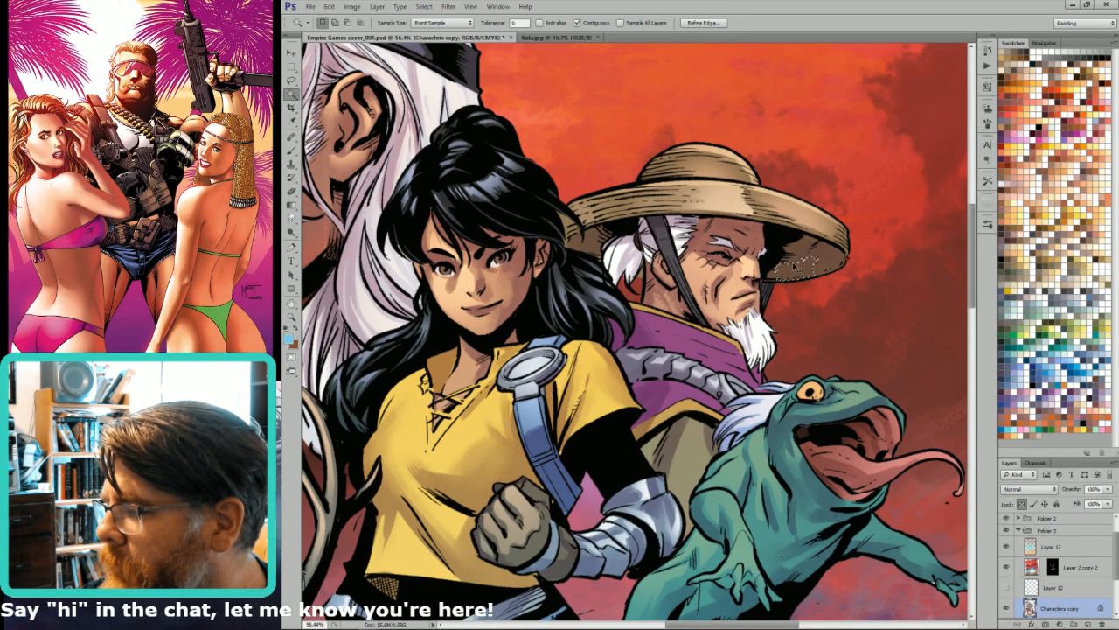
pyautogui.press('l')
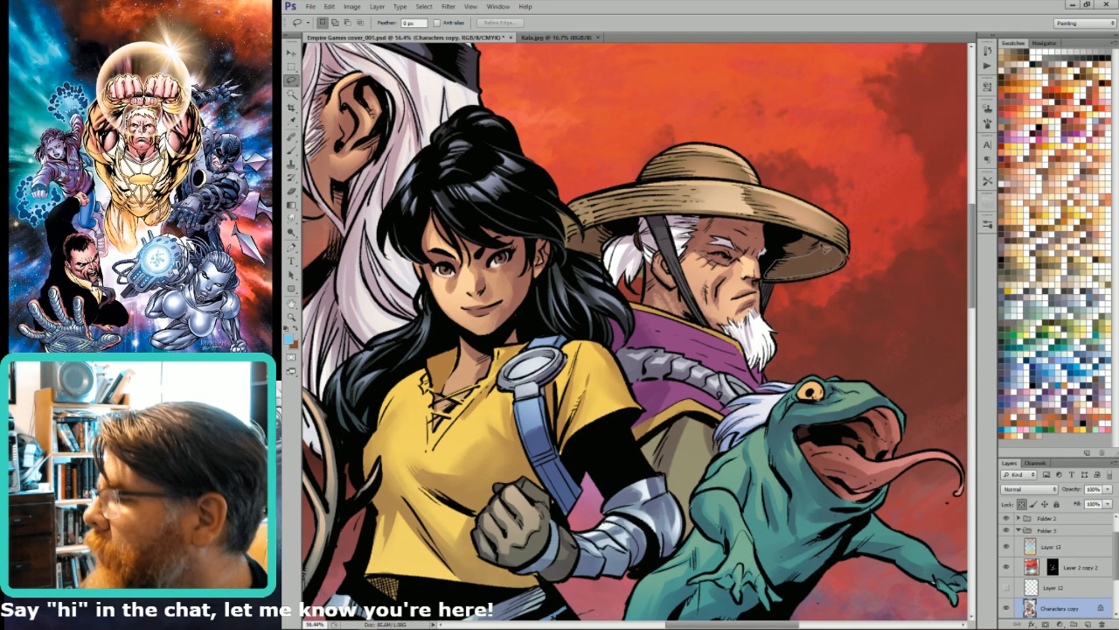
pyautogui.press('i')
pyautogui.click(831, 225)
pyautogui.press('g')
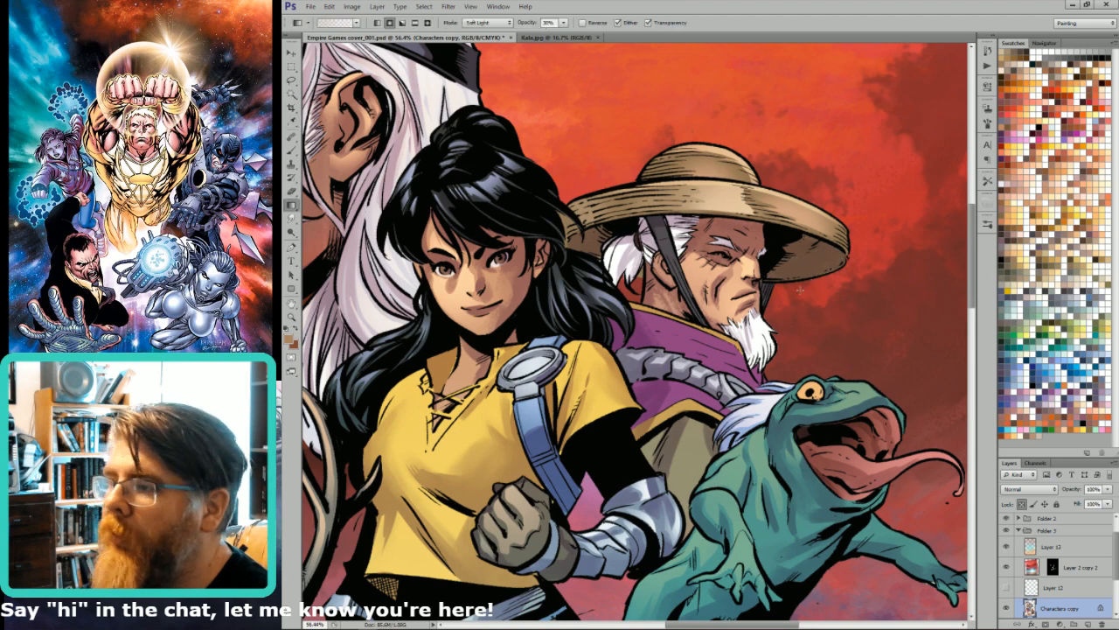
pyautogui.hotkey('shift', 'alt', 'n')
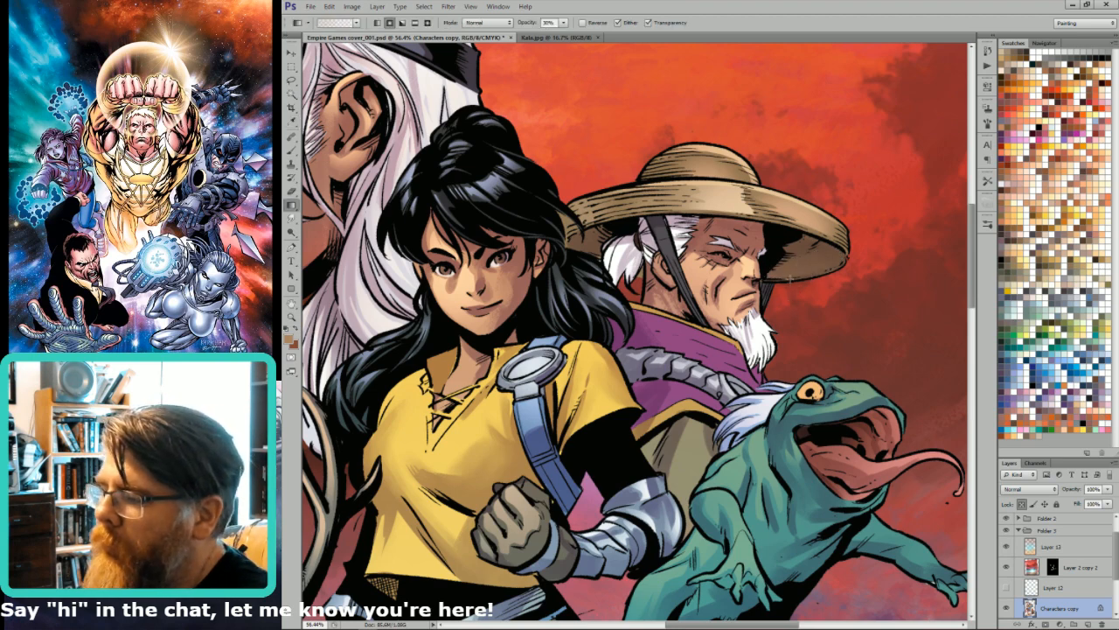
# - Lasso a small highlight in the elk's eye and brighten it with a gradient in Screen mode at 80% opacity
pyautogui.hotkey('ctrl', '0')
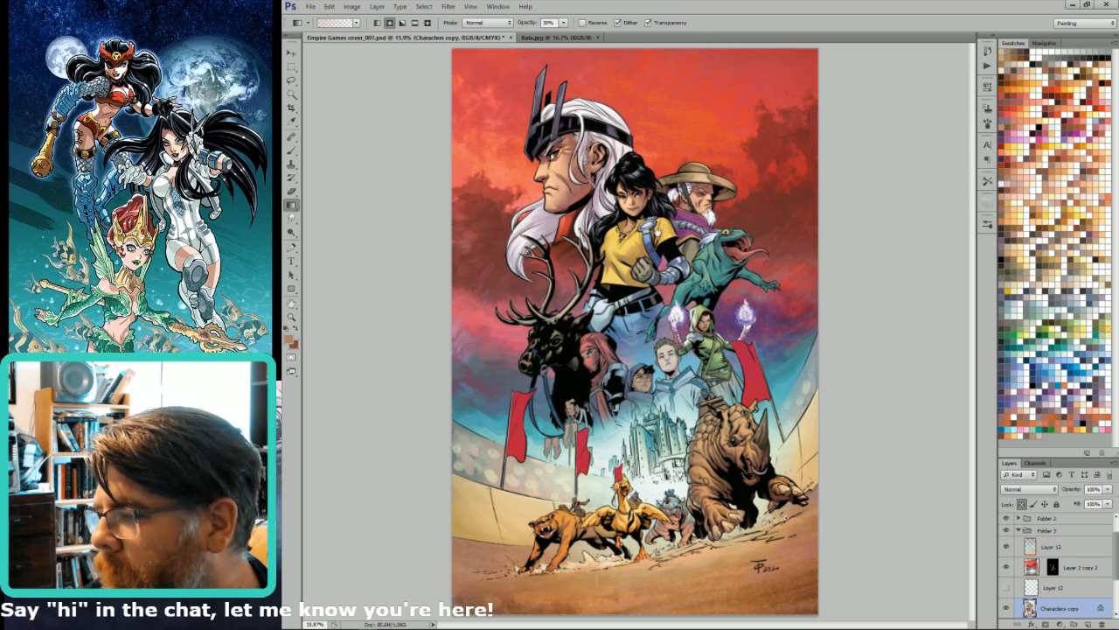
pyautogui.scroll(4, 516, 332)
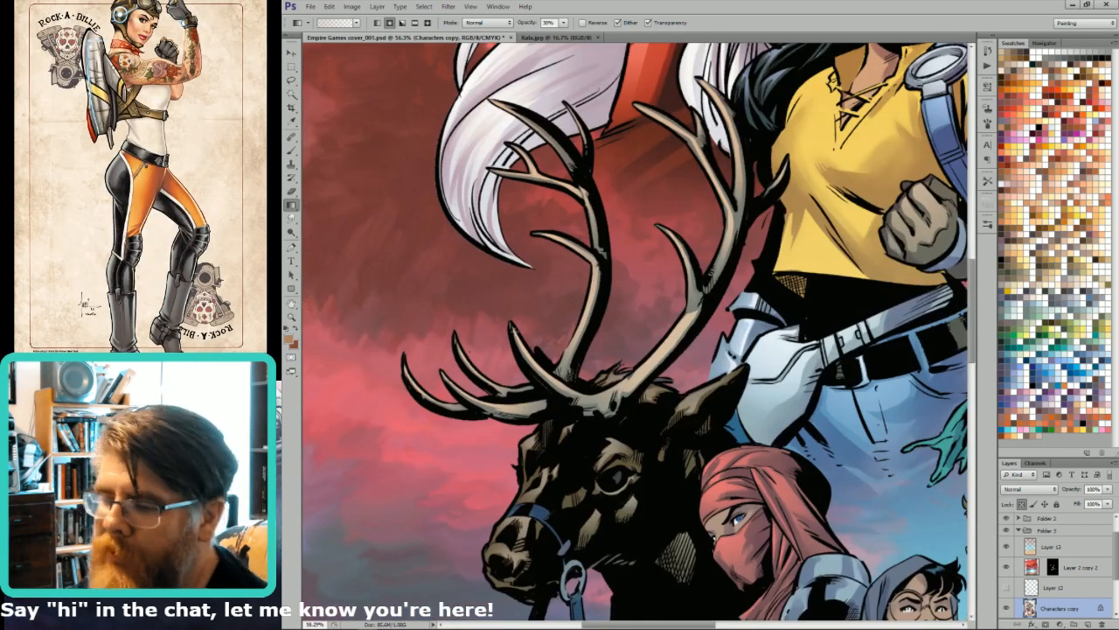
pyautogui.moveTo(519, 335); pyautogui.dragTo(488, 322)
pyautogui.press('l')
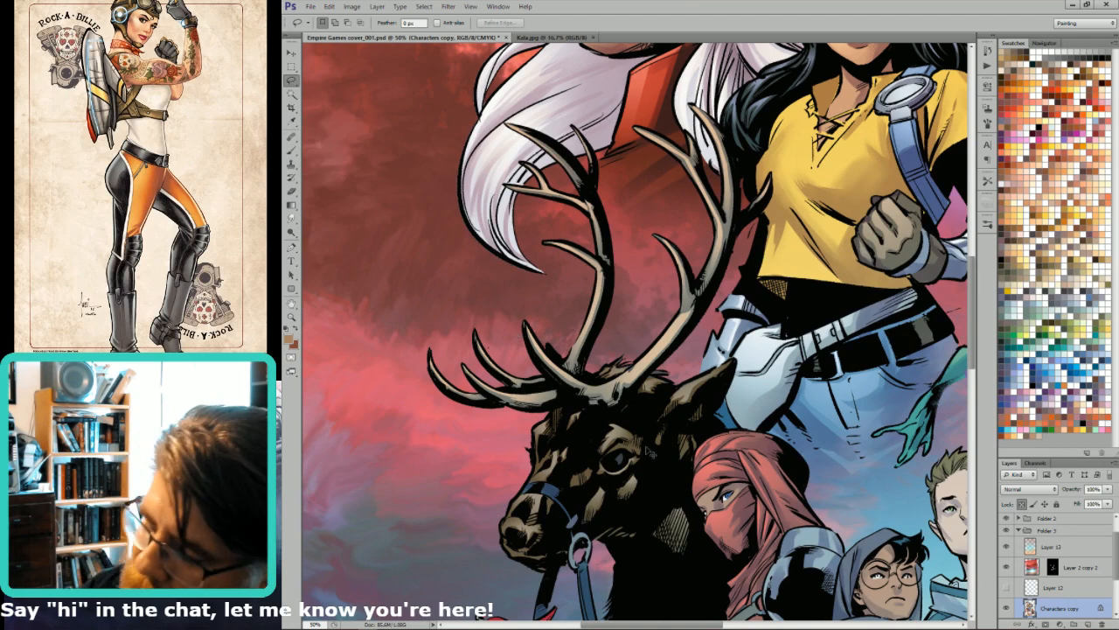
pyautogui.moveTo(620, 457); pyautogui.dragTo(622, 459)
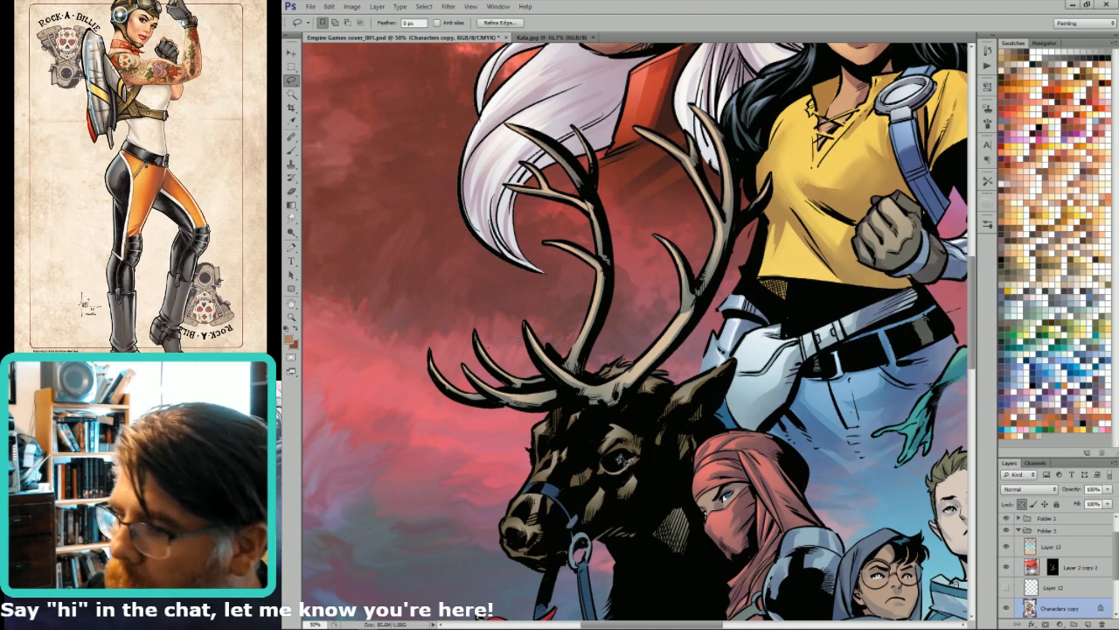
pyautogui.press('g')
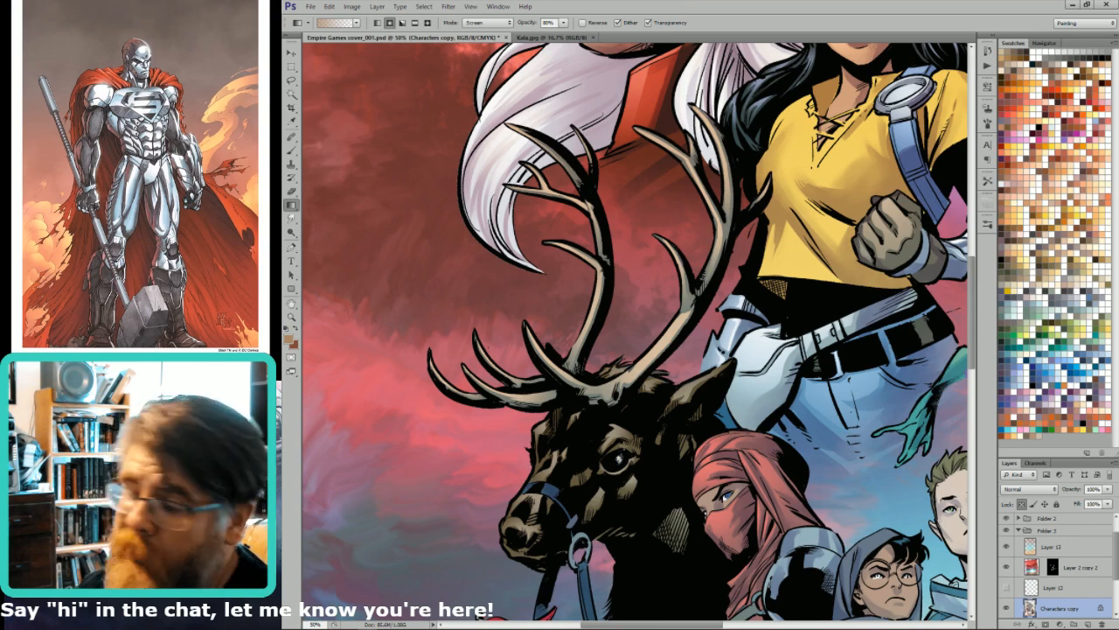
# - Lasso the lit part of the red-masked figure's tunic below the scarf and lighten it with a slate blue Screen gradient at 80%
pyautogui.hotkey('ctrl', '0')
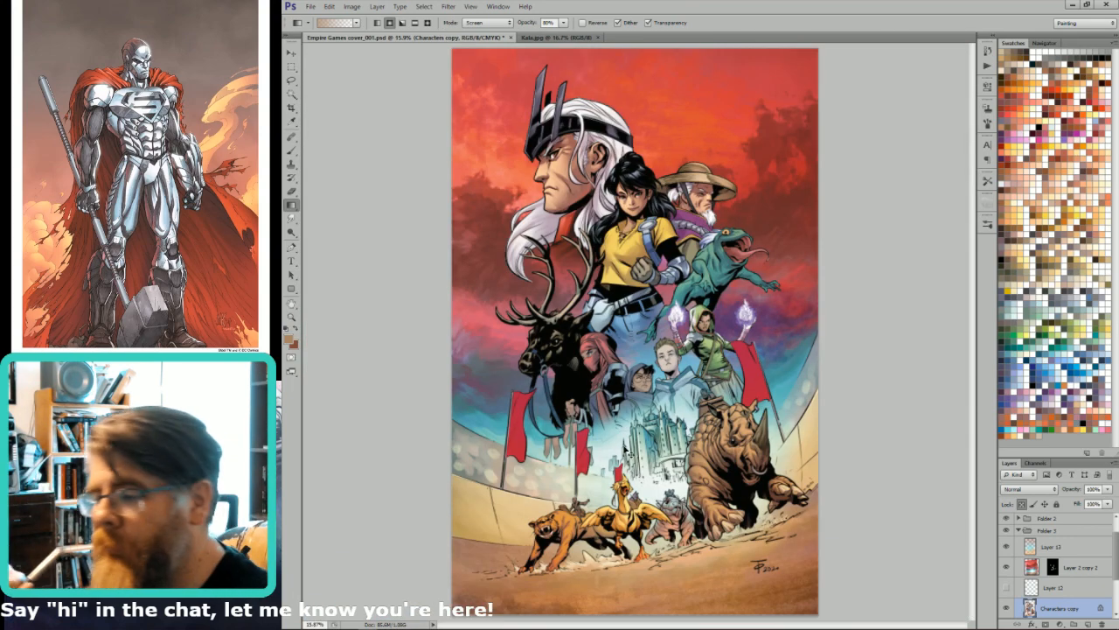
pyautogui.press('l')
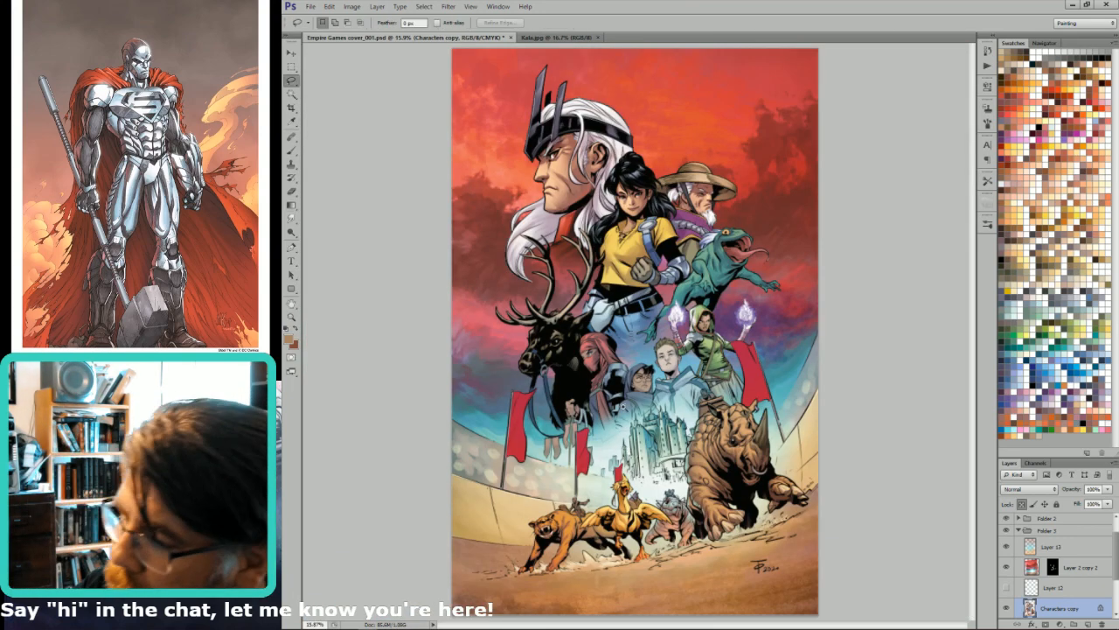
pyautogui.moveTo(597, 407); pyautogui.dragTo(702, 278)
pyautogui.moveTo(600, 366); pyautogui.dragTo(663, 363)
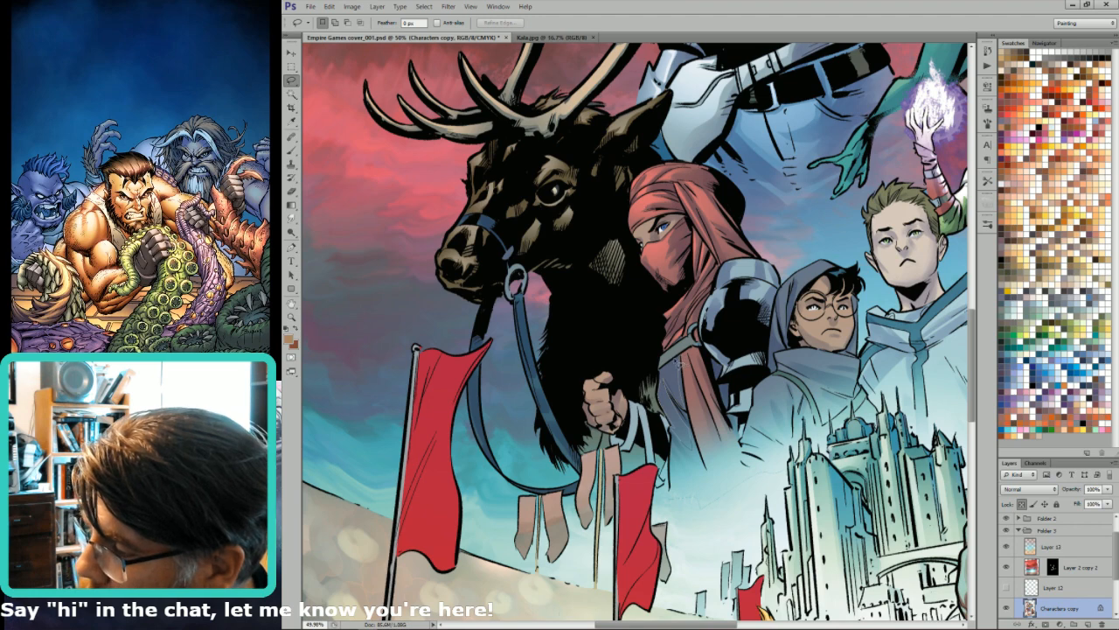
pyautogui.moveTo(679, 363); pyautogui.dragTo(665, 375)
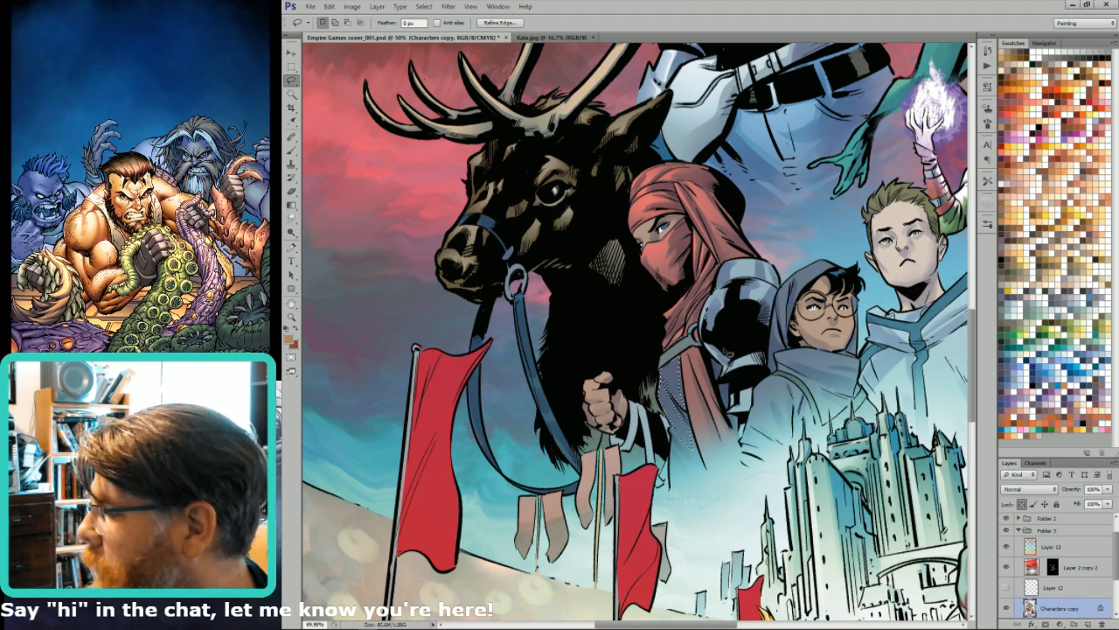
pyautogui.press('g')
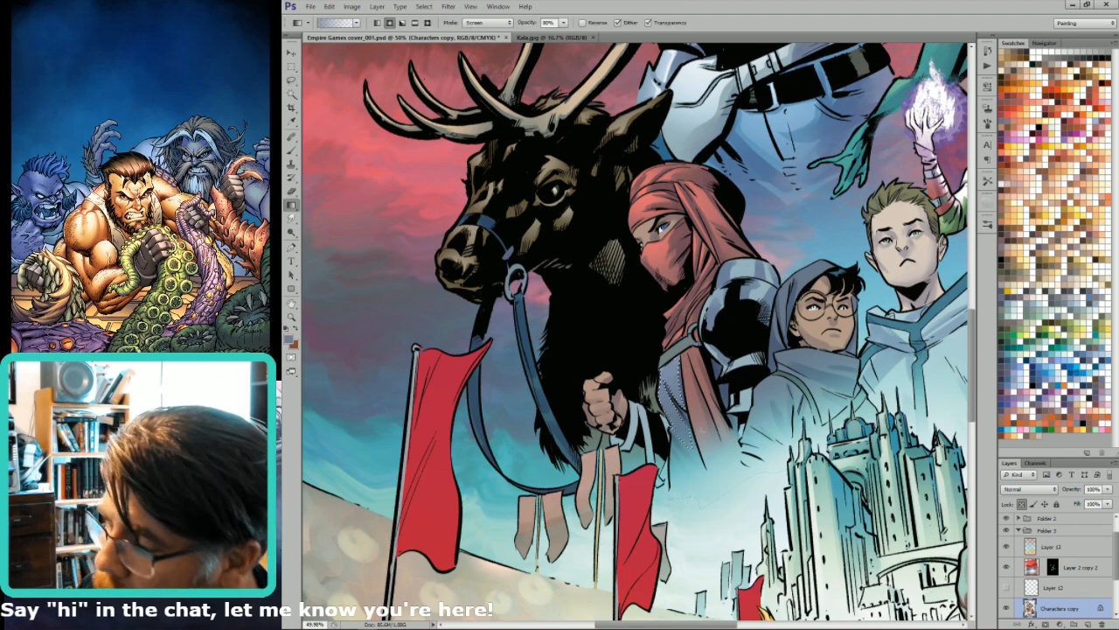
# - Lasso highlights on the masked figure's shoulder armor and brighten them with a pale blue Screen gradient at 80% opacity
pyautogui.press('l')
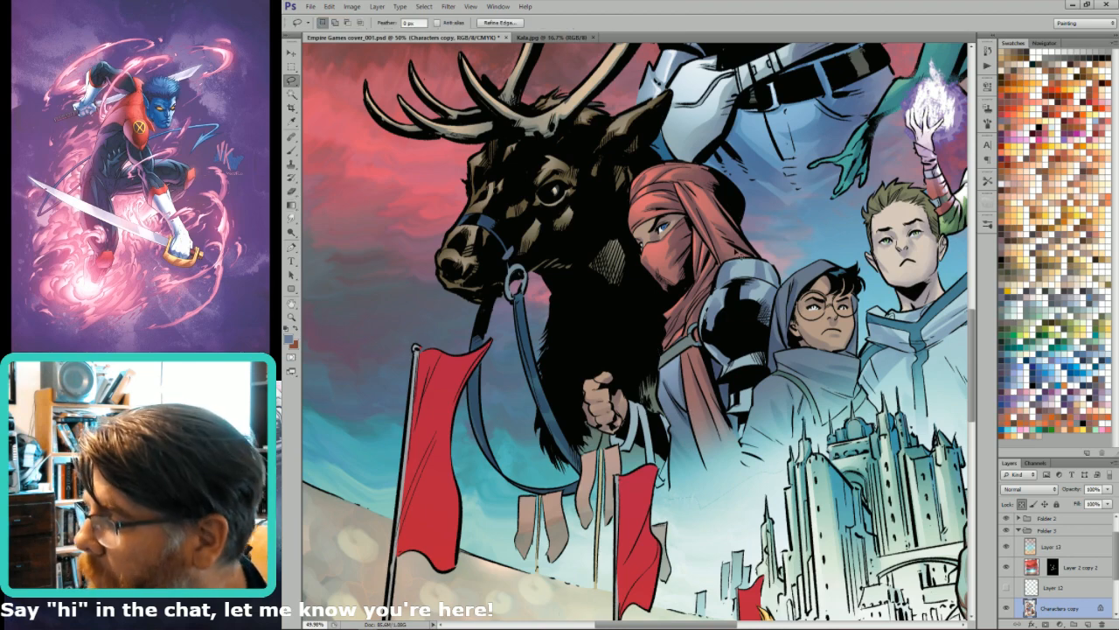
pyautogui.moveTo(739, 254); pyautogui.dragTo(749, 265)
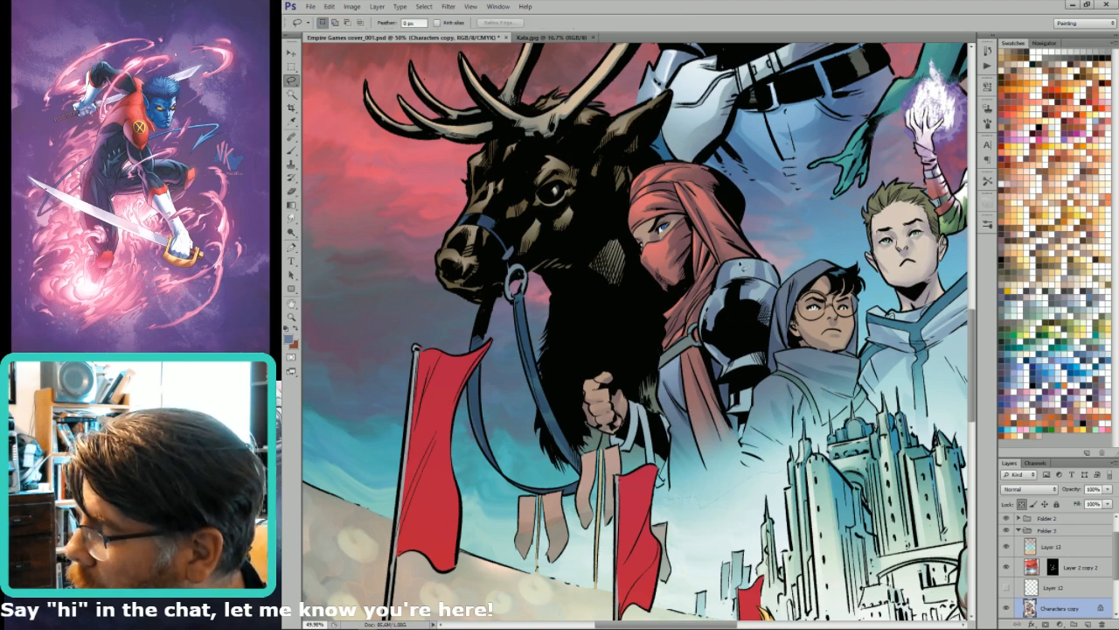
pyautogui.moveTo(772, 272)
pyautogui.mouseDown()
pyautogui.moveTo(777, 288)
pyautogui.moveTo(763, 289)
pyautogui.moveTo(759, 307)
pyautogui.moveTo(771, 266)
pyautogui.moveTo(786, 296)
pyautogui.mouseUp()
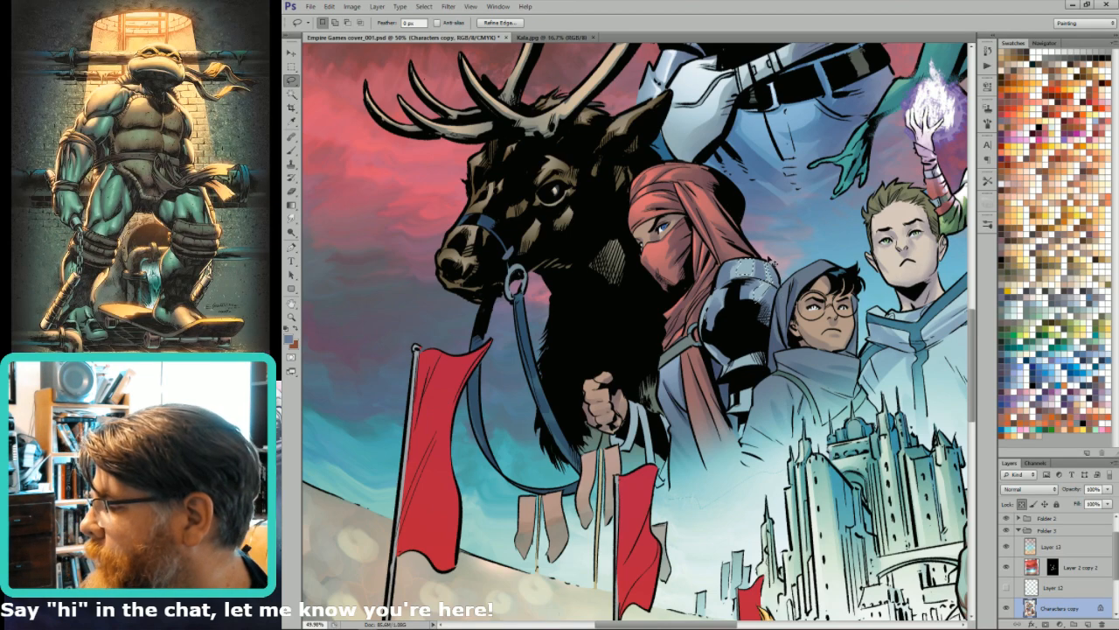
pyautogui.press('g')
pyautogui.click(1048, 338)
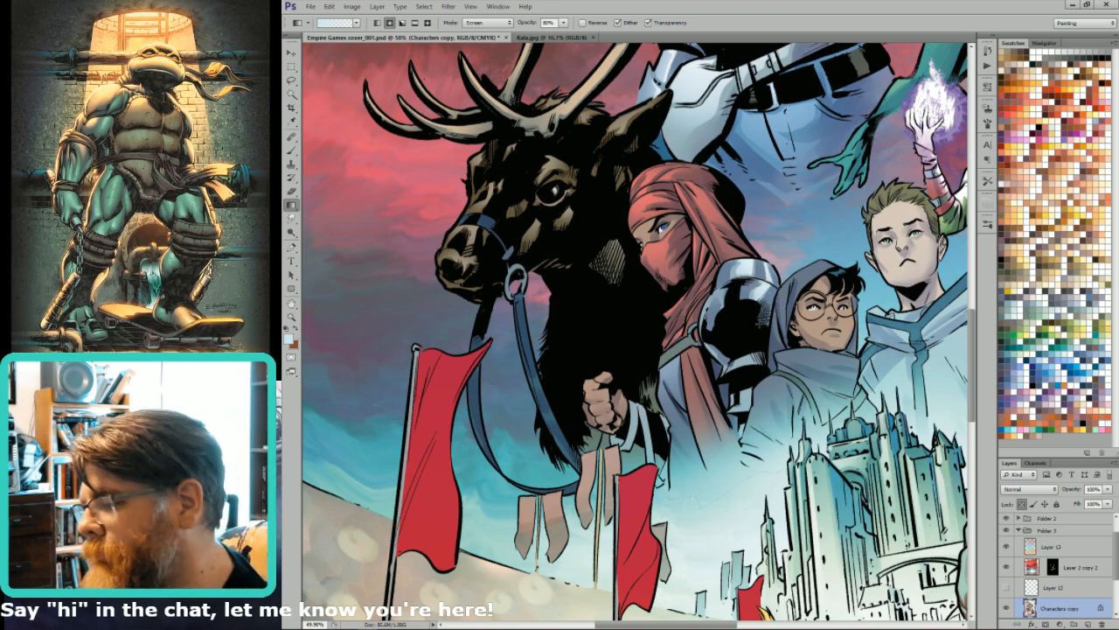
# - Lasso the lower metal plates of the masked figure's arm armor and lighten them with the pale blue Screen gradient at 80%
pyautogui.press('l')
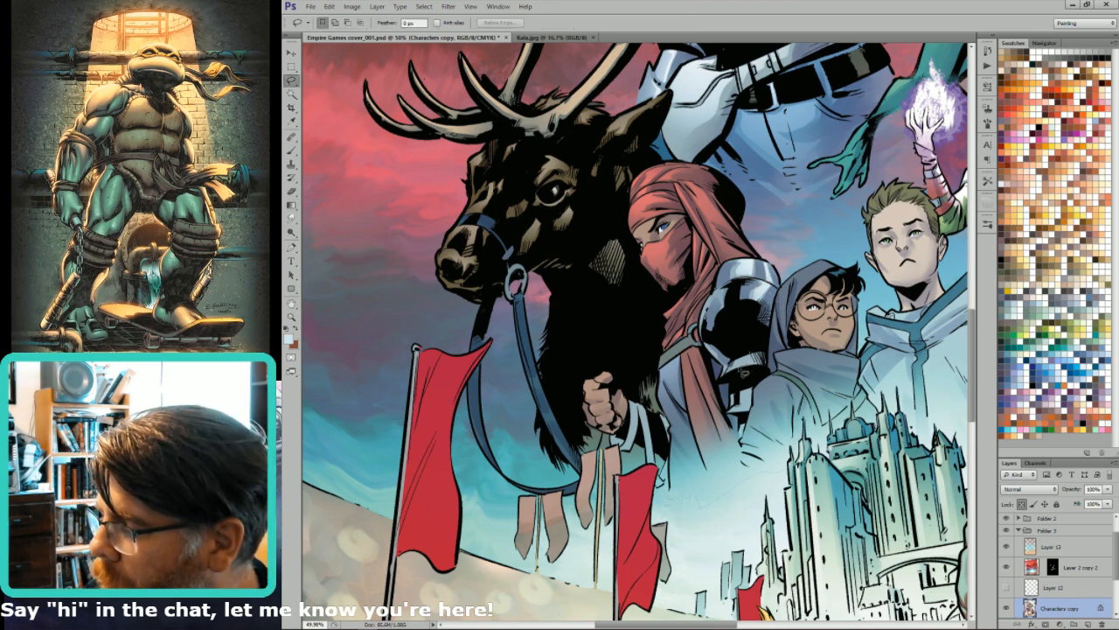
pyautogui.moveTo(737, 353)
pyautogui.mouseDown()
pyautogui.moveTo(749, 354)
pyautogui.moveTo(749, 385)
pyautogui.mouseUp()
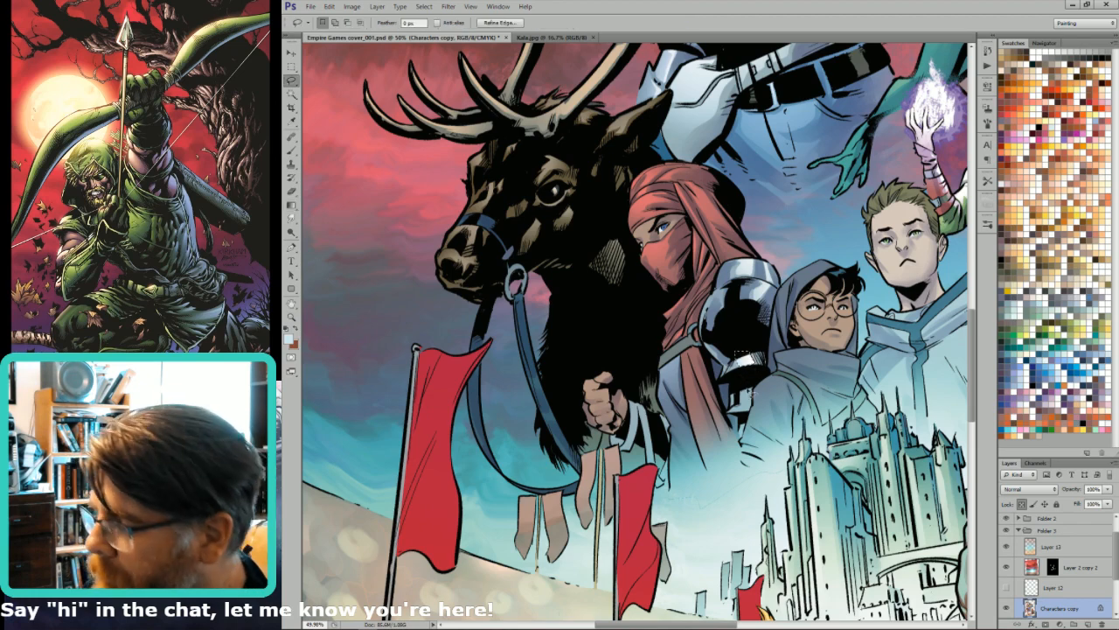
pyautogui.click(749, 394)
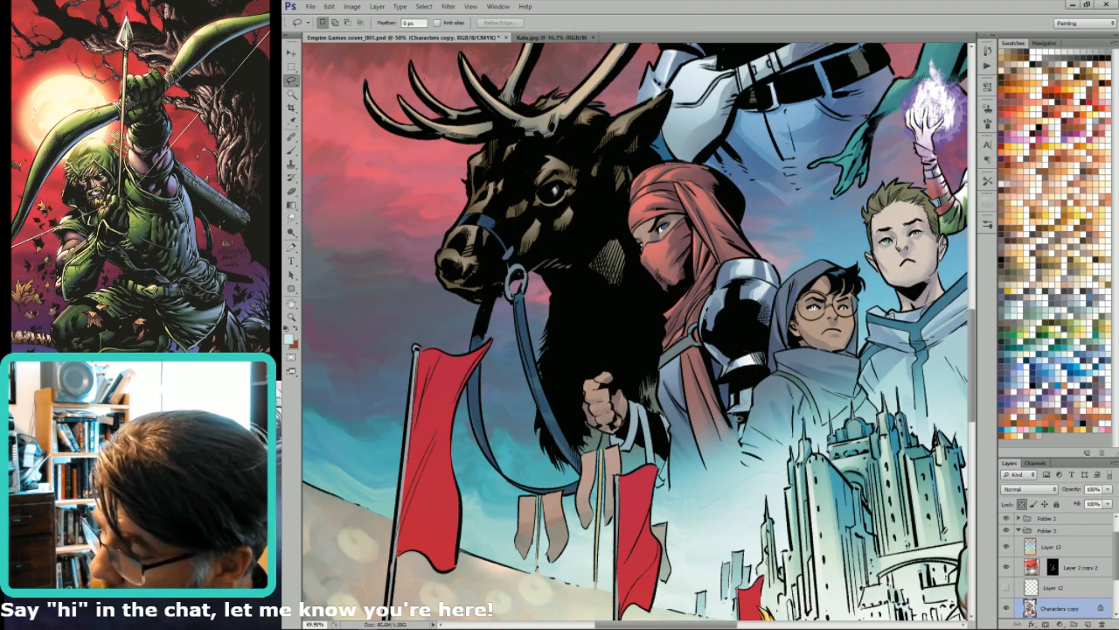
pyautogui.press('g')
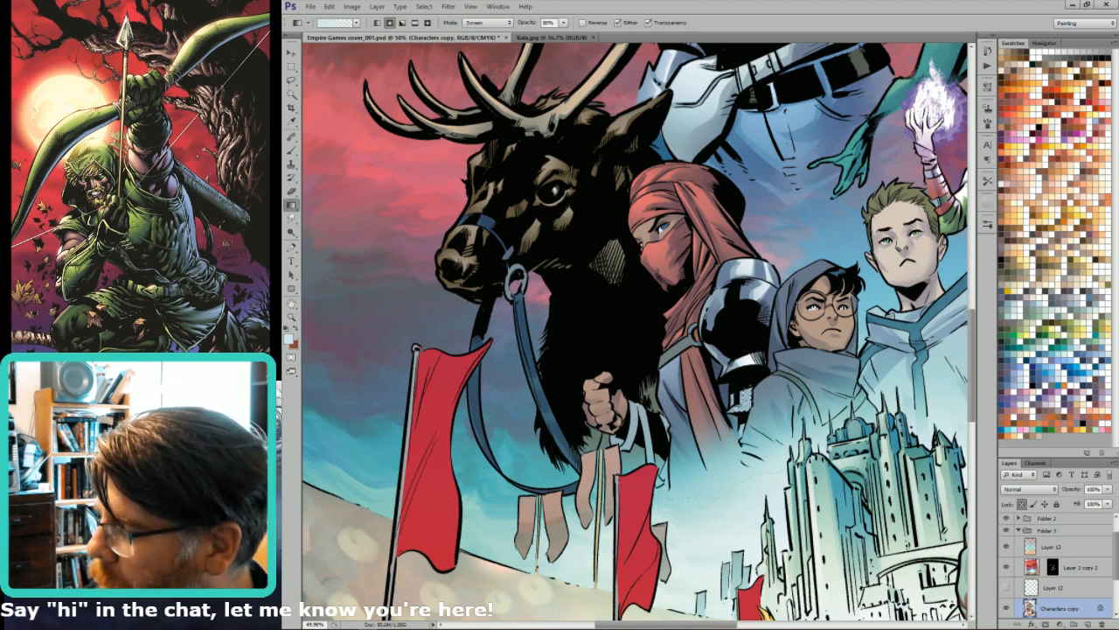
# - Select the shaded wrist area of the hand holding the elk's reins and lower its lightness with Hue/Saturation
pyautogui.press('l')
pyautogui.moveTo(647, 398); pyautogui.dragTo(709, 417)
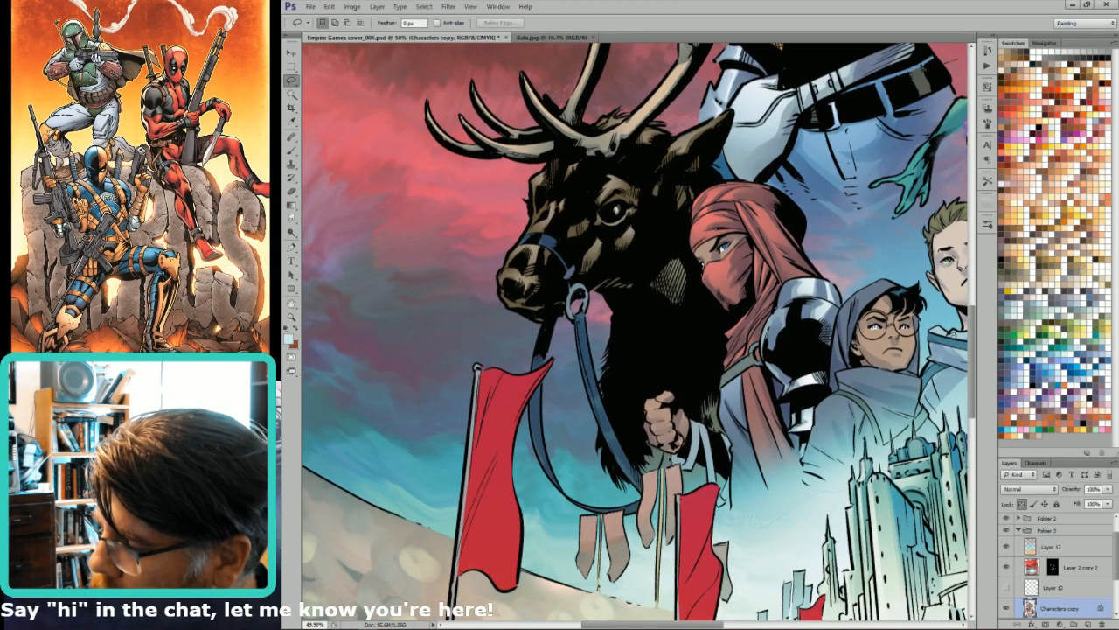
pyautogui.press('w')
pyautogui.keyDown('alt'); pyautogui.keyDown('shift'); pyautogui.click(679, 456); pyautogui.keyUp('shift'); pyautogui.keyUp('alt')
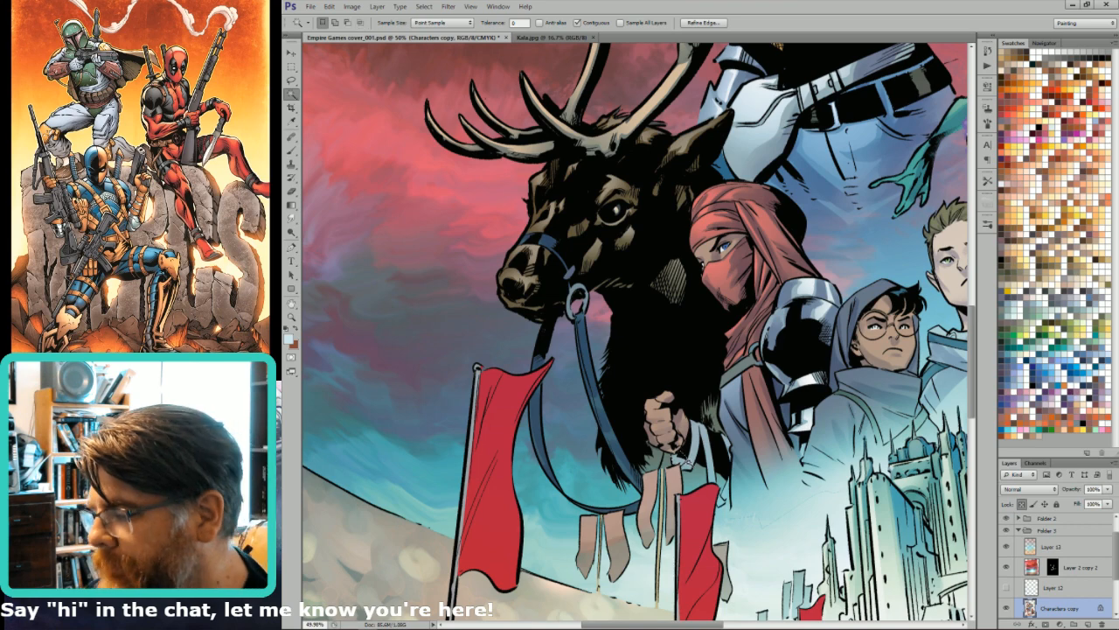
pyautogui.press('l')
pyautogui.press('alt')
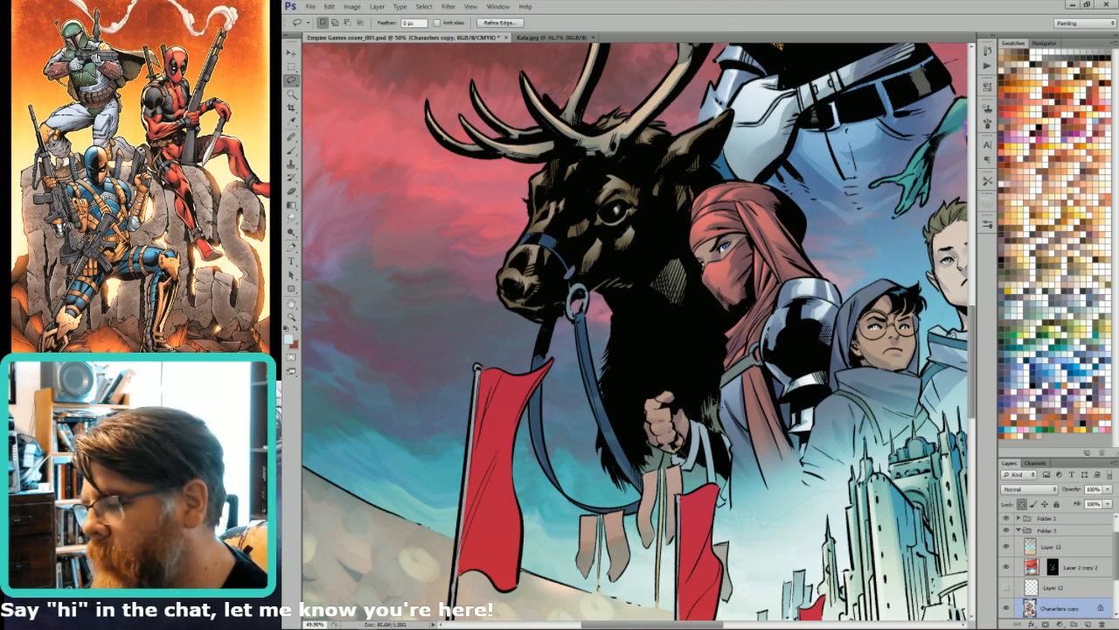
pyautogui.hotkey('ctrl', 'u')
pyautogui.moveTo(948, 342); pyautogui.dragTo(927, 343)
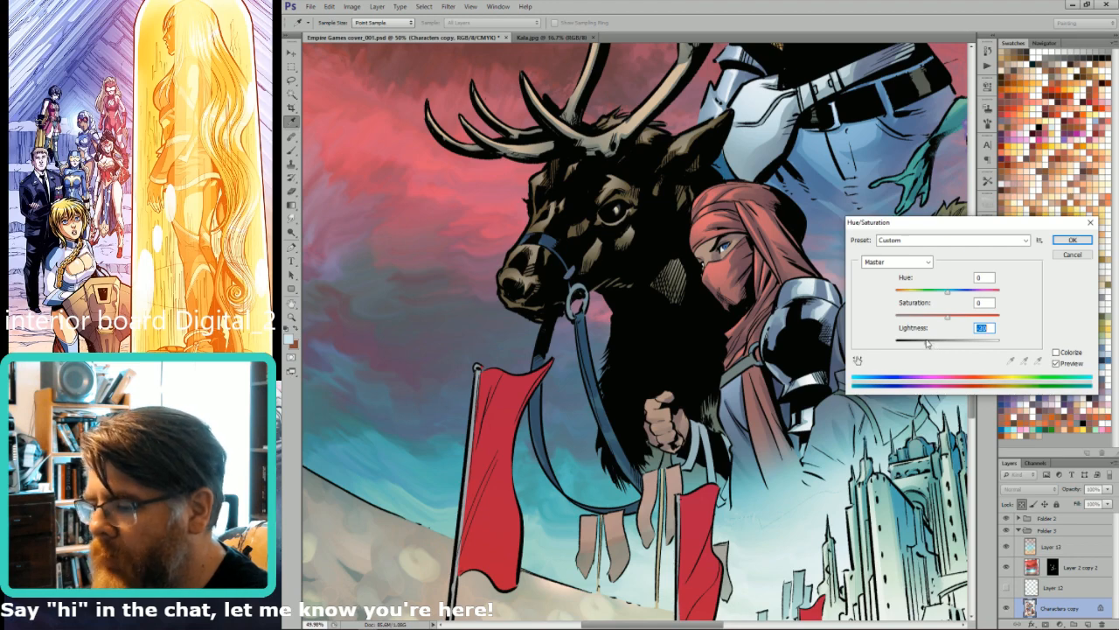
pyautogui.press('Return')
pyautogui.press('l')
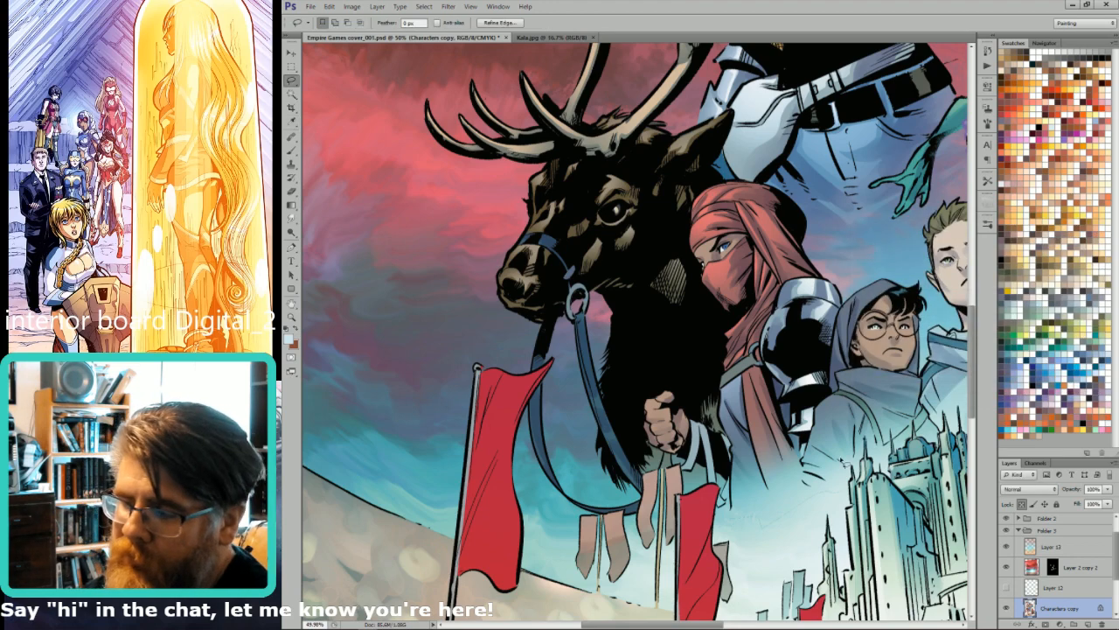
pyautogui.hotkey('ctrl', 'd')
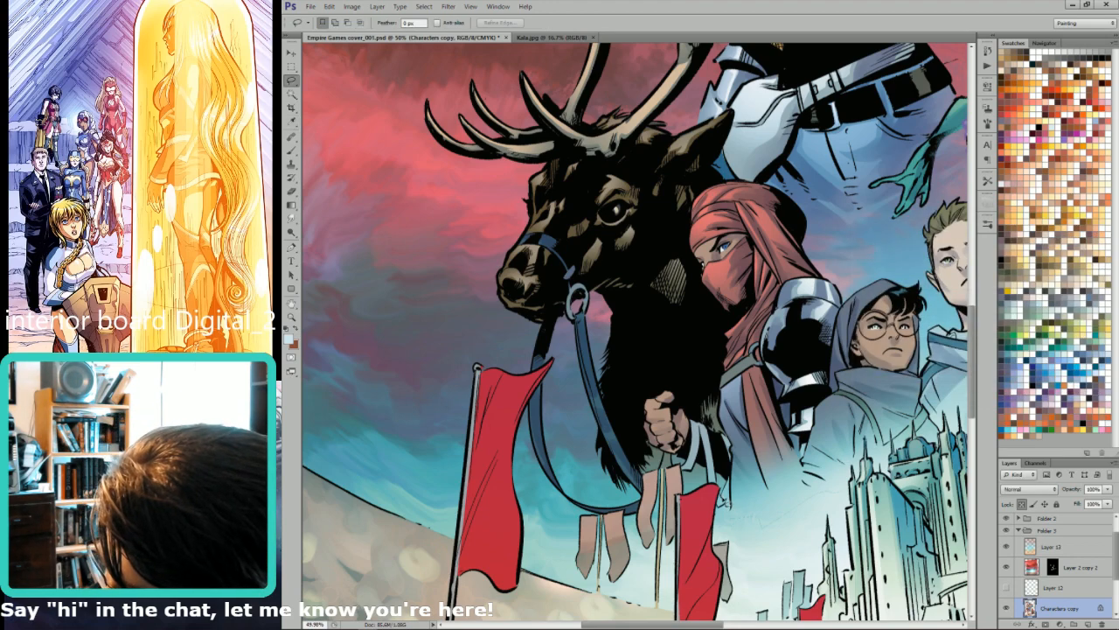
# - Select the elk's fur fringe beside the hand and darken it by lowering the lightness in Hue/Saturation
pyautogui.press('w')
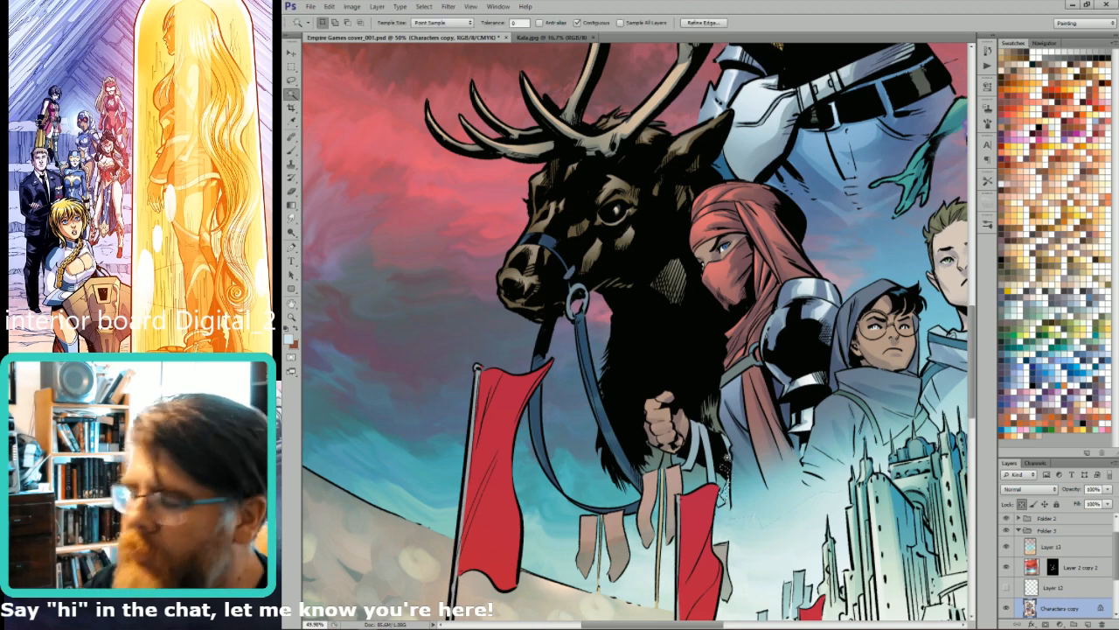
pyautogui.press('i')
pyautogui.hotkey('ctrl', 'u')
pyautogui.moveTo(948, 340); pyautogui.dragTo(923, 345)
pyautogui.press('Return')
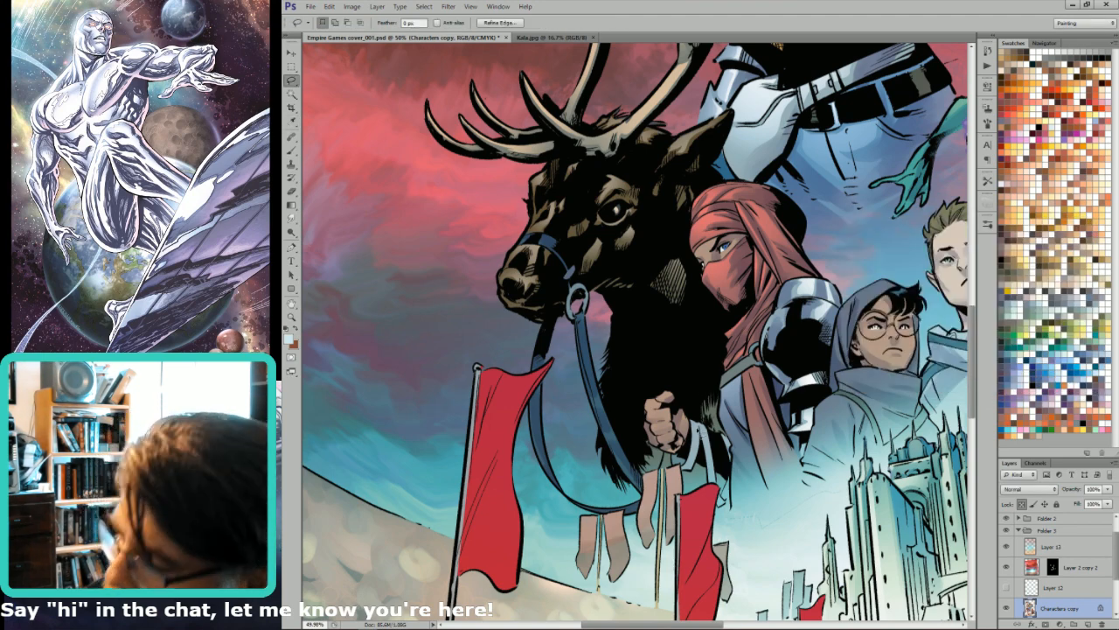
# - Lasso the pale straps hanging at the wrist and brighten them with a light blue Screen gradient at 80% opacity
pyautogui.press('l')
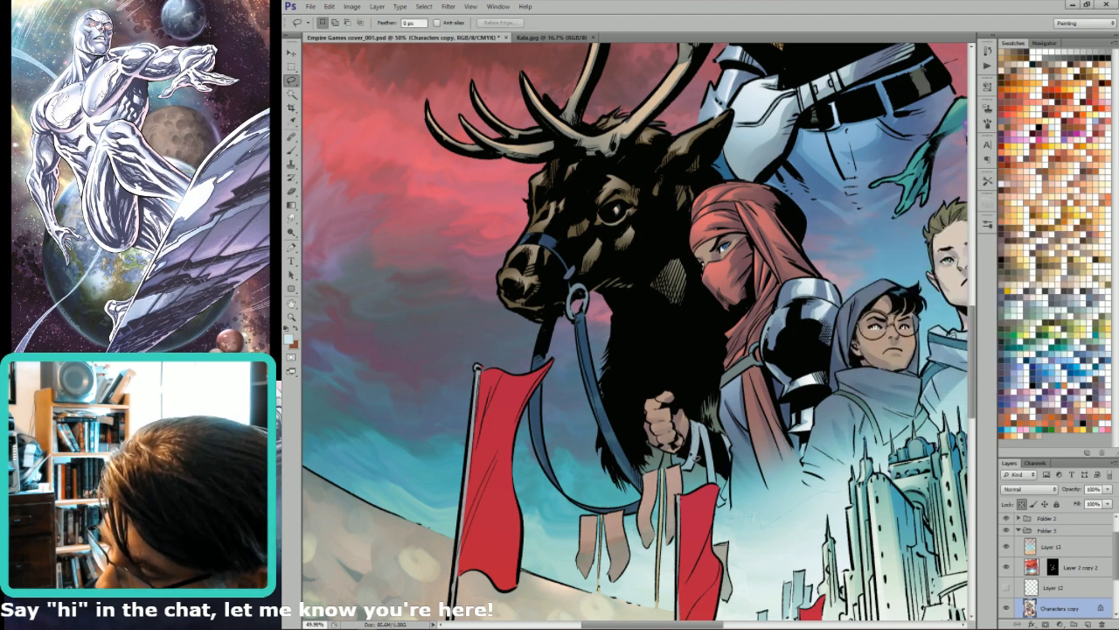
pyautogui.moveTo(691, 465); pyautogui.dragTo(697, 426)
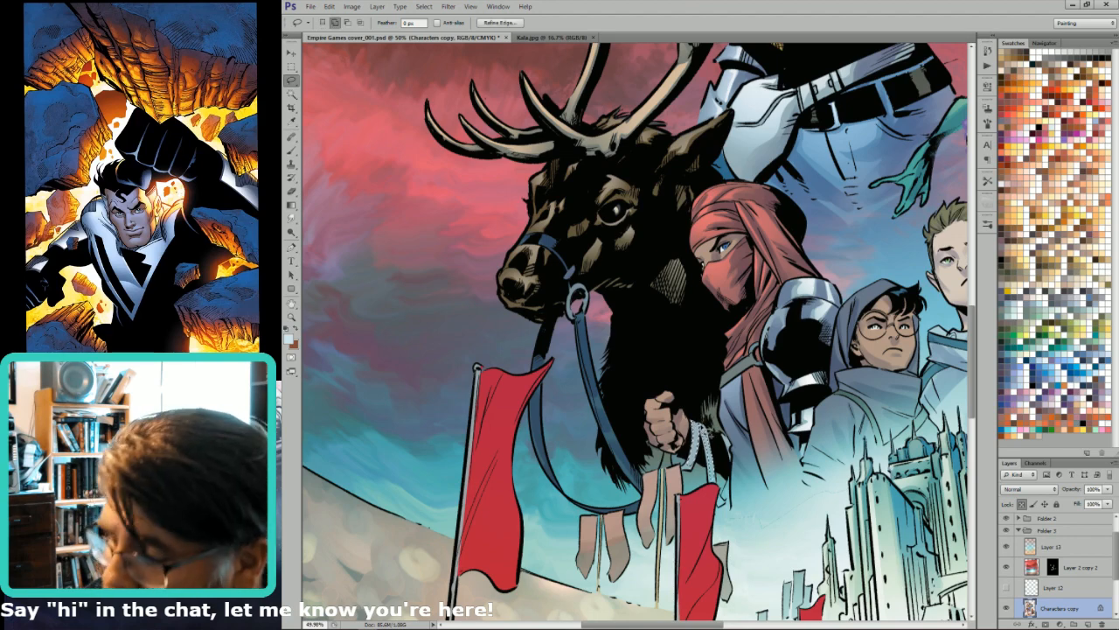
pyautogui.press('g')
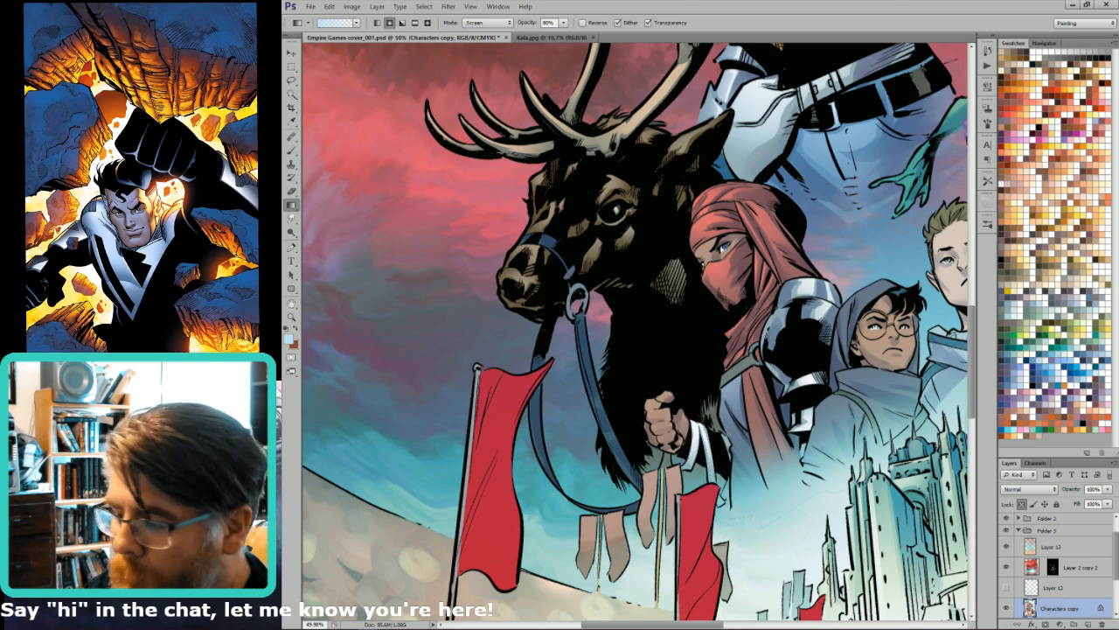
pyautogui.press('l')
pyautogui.press('g')
pyautogui.press('l')
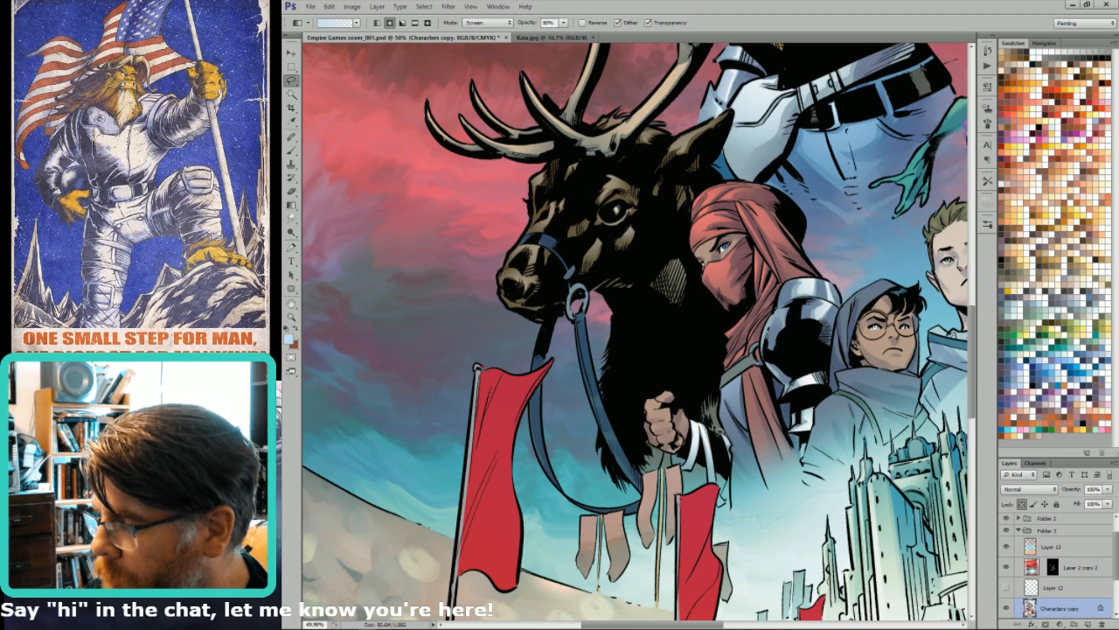
# - Lasso the lit fingers and back of the fist and lighten them with a peach gradient in Lighten mode at 80% opacity
pyautogui.moveTo(727, 442); pyautogui.dragTo(760, 474)
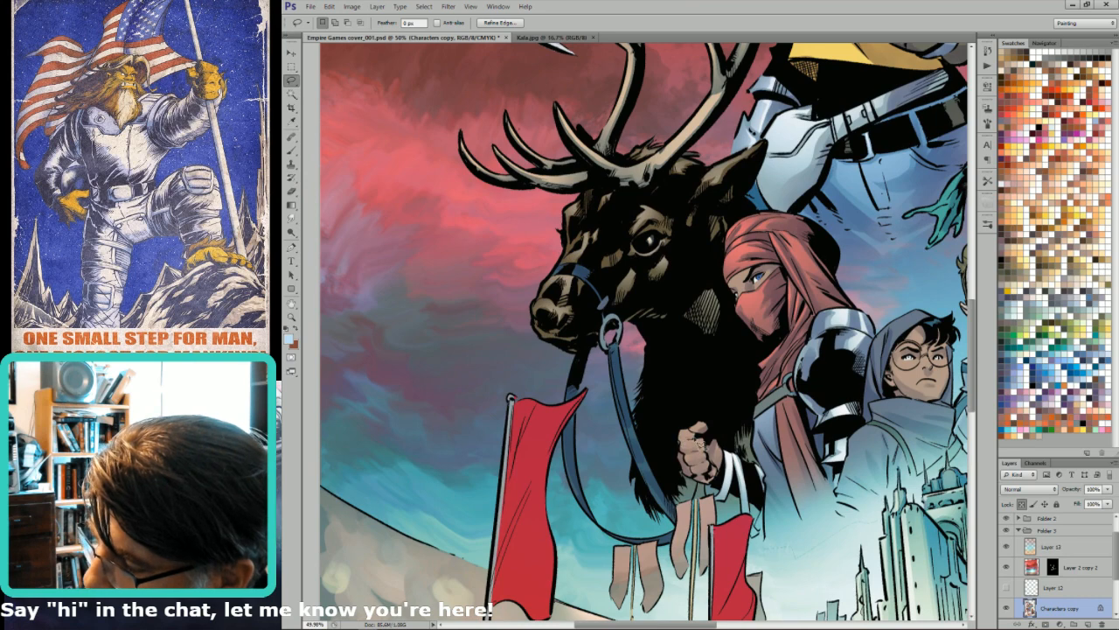
pyautogui.moveTo(682, 435); pyautogui.dragTo(702, 429)
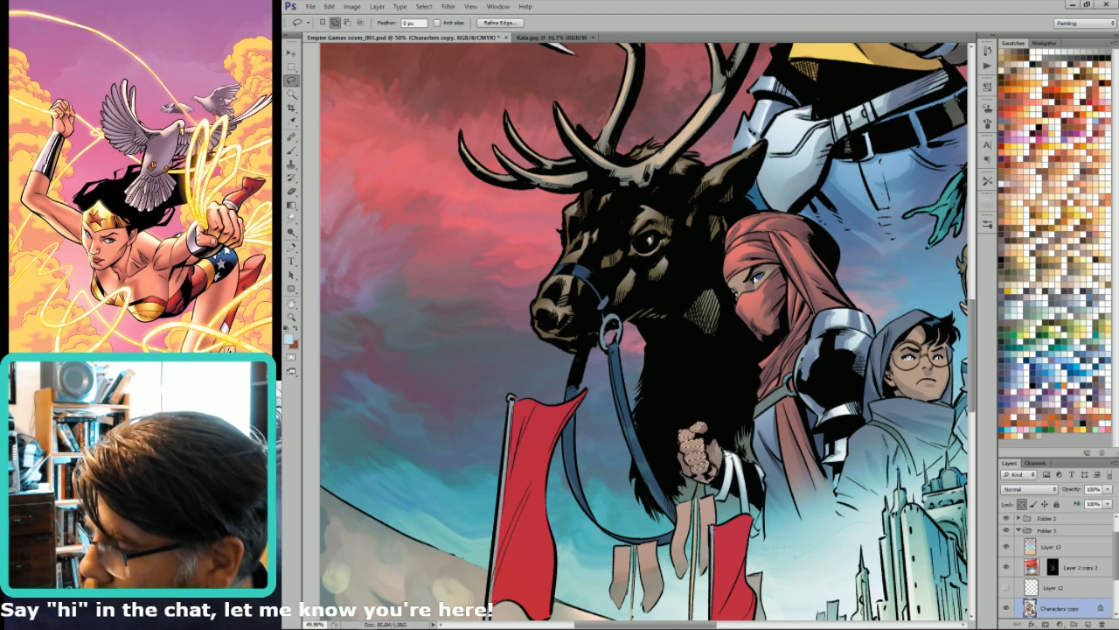
pyautogui.press('g')
pyautogui.click(1032, 421)
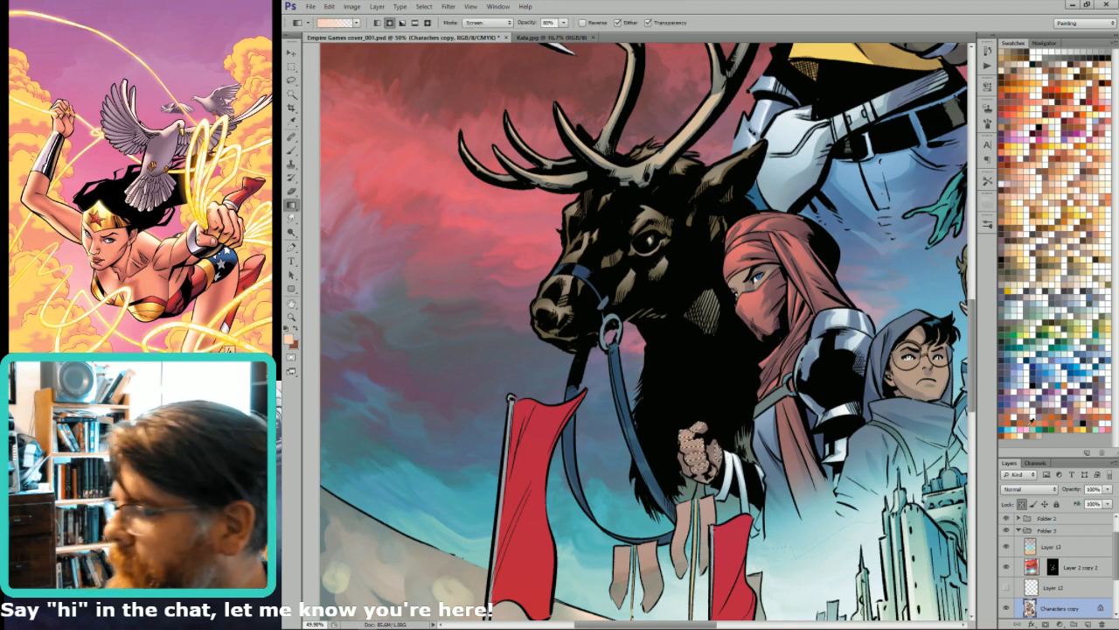
pyautogui.hotkey('shift', 'alt', 'g')
pyautogui.hotkey('ctrl', 'h')
pyautogui.moveTo(687, 414); pyautogui.dragTo(730, 493)
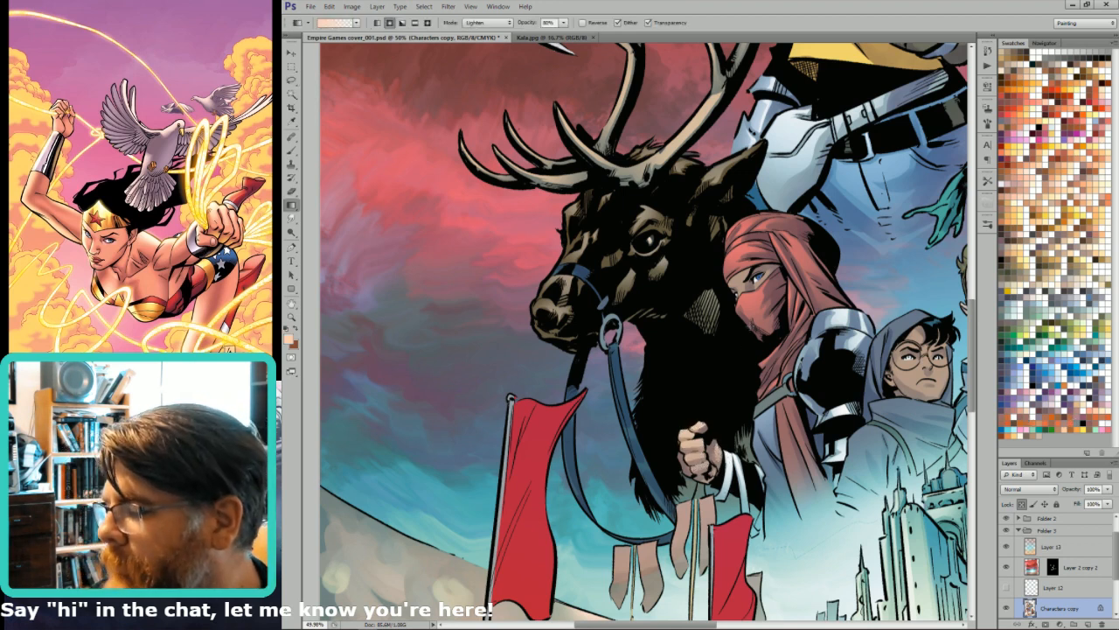
# - Lasso the lit skin around the masked figure's eye and lighten it with the peach Lighten gradient at 80% opacity
pyautogui.press('l')
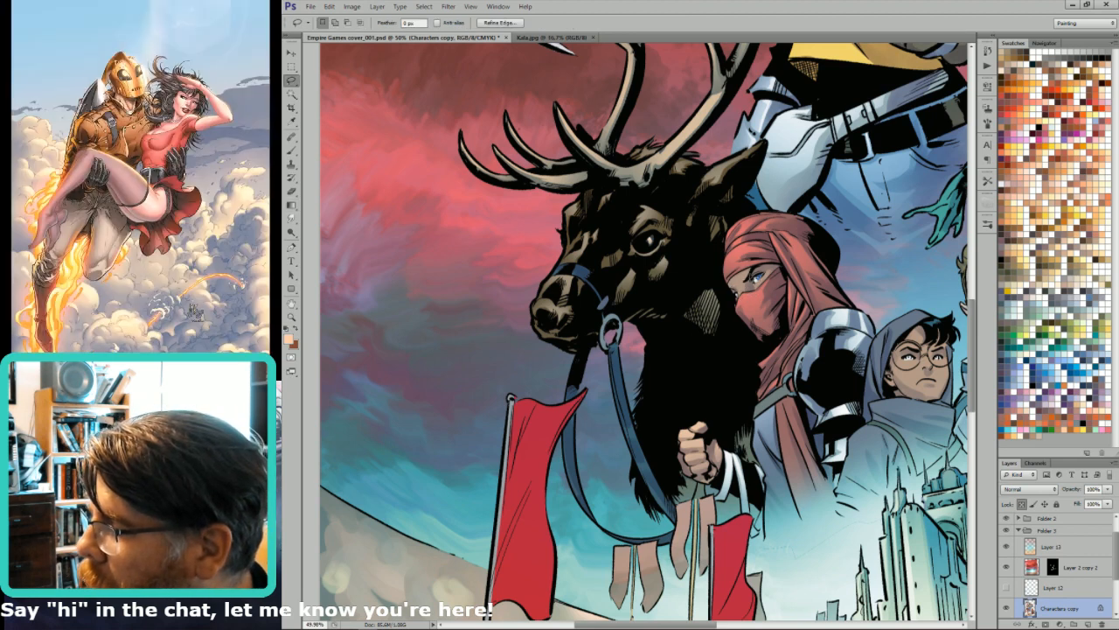
pyautogui.moveTo(754, 280); pyautogui.dragTo(771, 287)
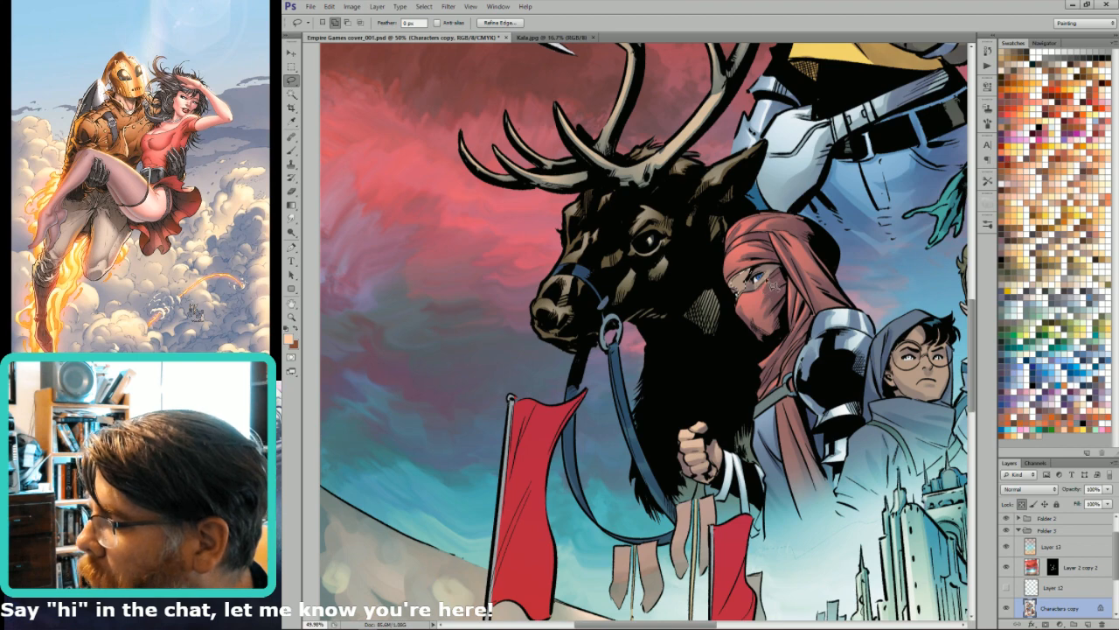
pyautogui.press('g')
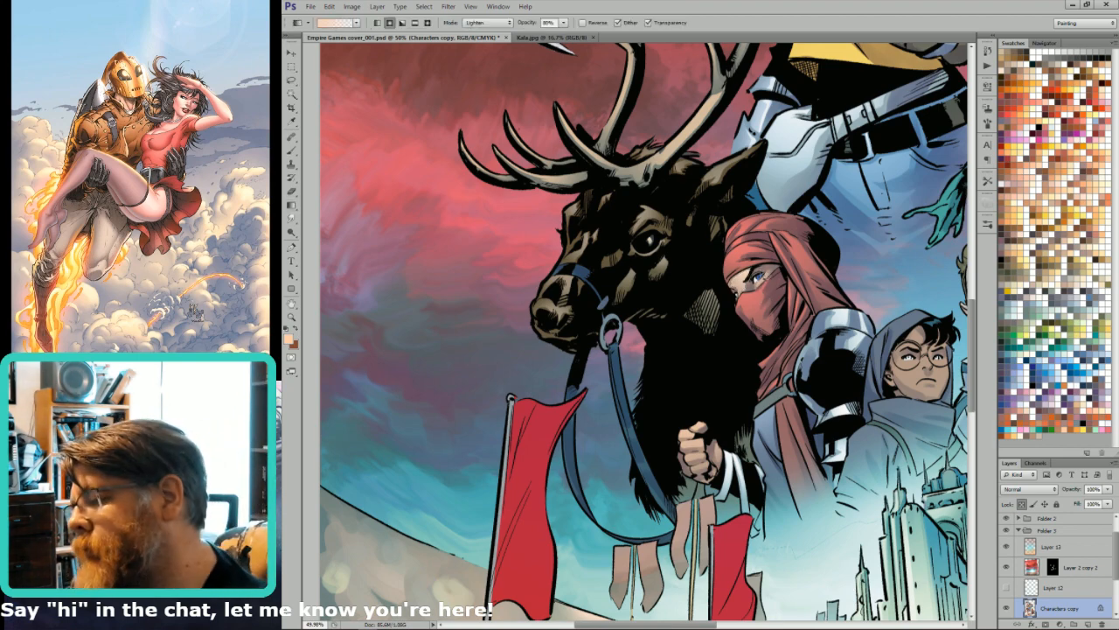
pyautogui.press('l')
# - Select the elk's reins and bridle straps from their flat greys in Alpha 4 and return to the color artwork
pyautogui.moveTo(856, 174); pyautogui.dragTo(809, 283)
pyautogui.moveTo(630, 428); pyautogui.dragTo(740, 275)
pyautogui.press('w')
pyautogui.hotkey('ctrl', 'd')
pyautogui.hotkey('ctrl', '6')
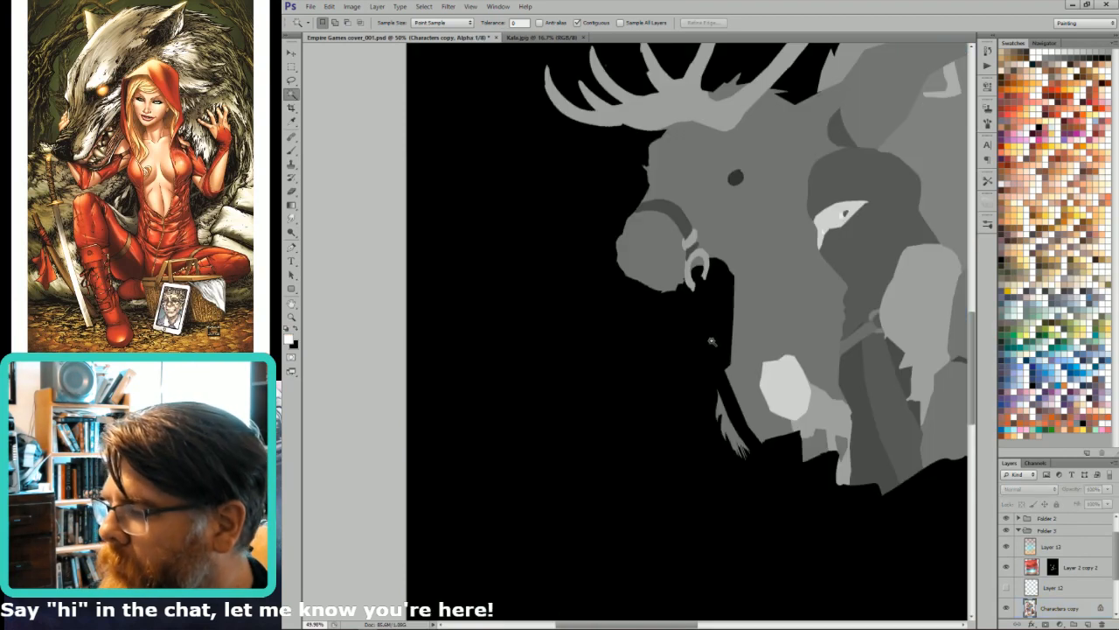
pyautogui.click(713, 342)
pyautogui.hotkey('ctrl', '9')
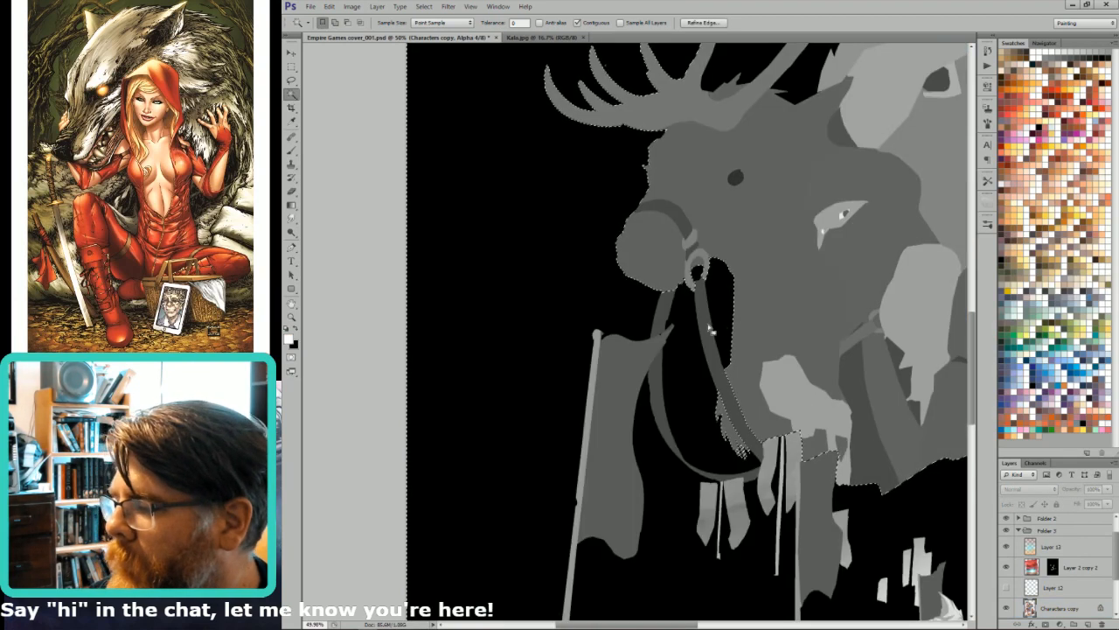
pyautogui.click(710, 326)
pyautogui.keyDown('shift'); pyautogui.click(655, 389); pyautogui.keyUp('shift')
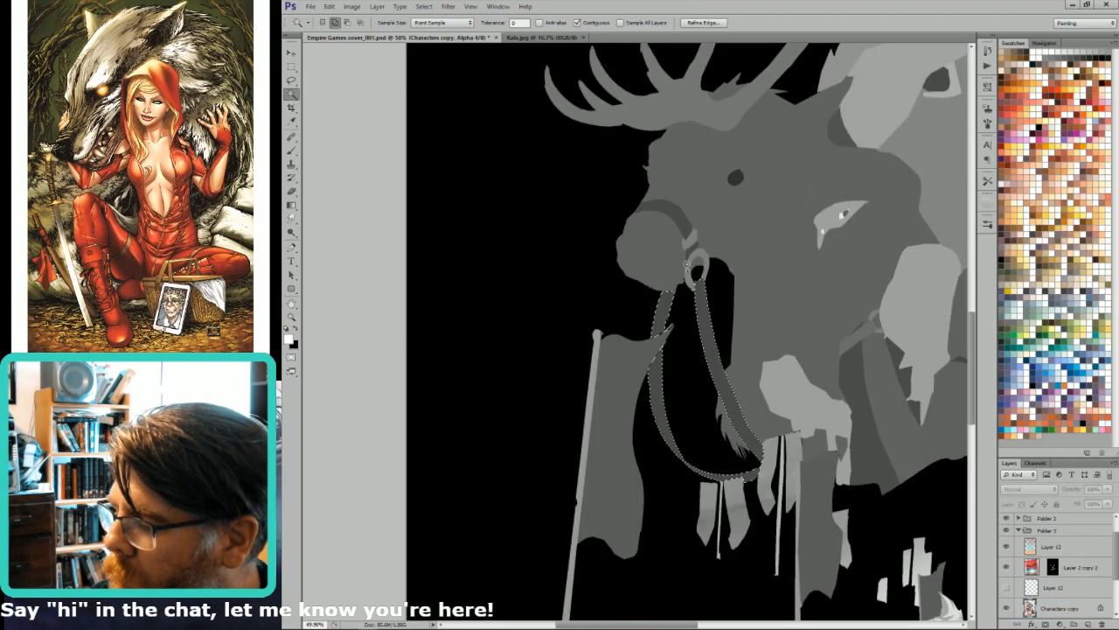
pyautogui.keyDown('shift'); pyautogui.click(684, 222); pyautogui.keyUp('shift')
pyautogui.keyDown('shift'); pyautogui.click(694, 249); pyautogui.keyUp('shift')
pyautogui.hotkey('ctrl', '2')
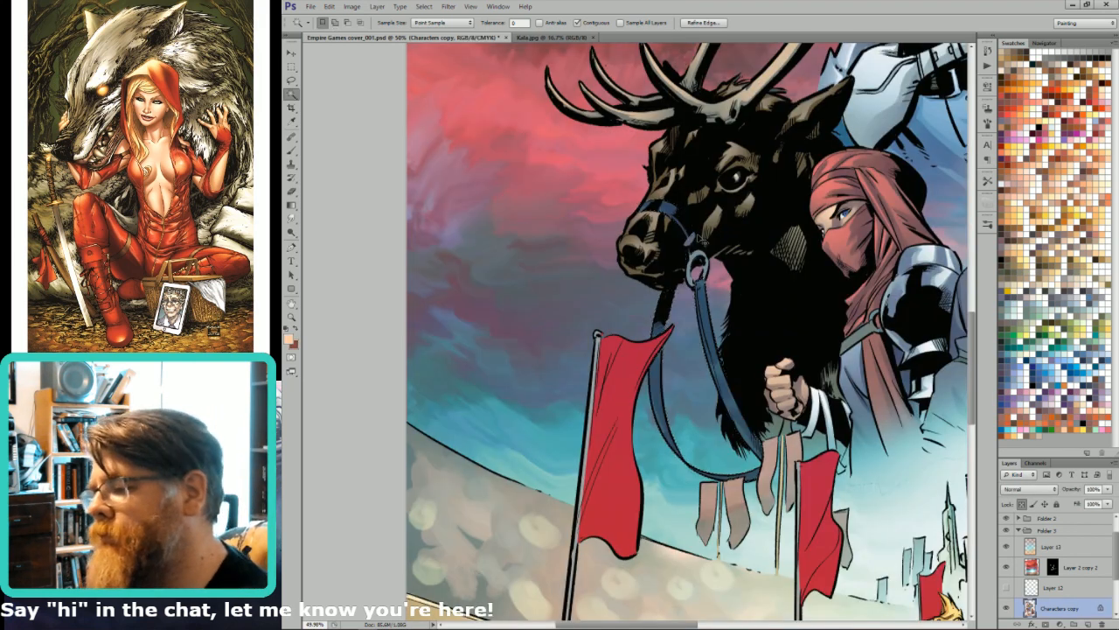
# - Shift the hue of the selected reins and bridle and reduce their saturation to -71 with Hue/Saturation
pyautogui.hotkey('ctrl', 'u')
pyautogui.moveTo(949, 292); pyautogui.dragTo(976, 300)
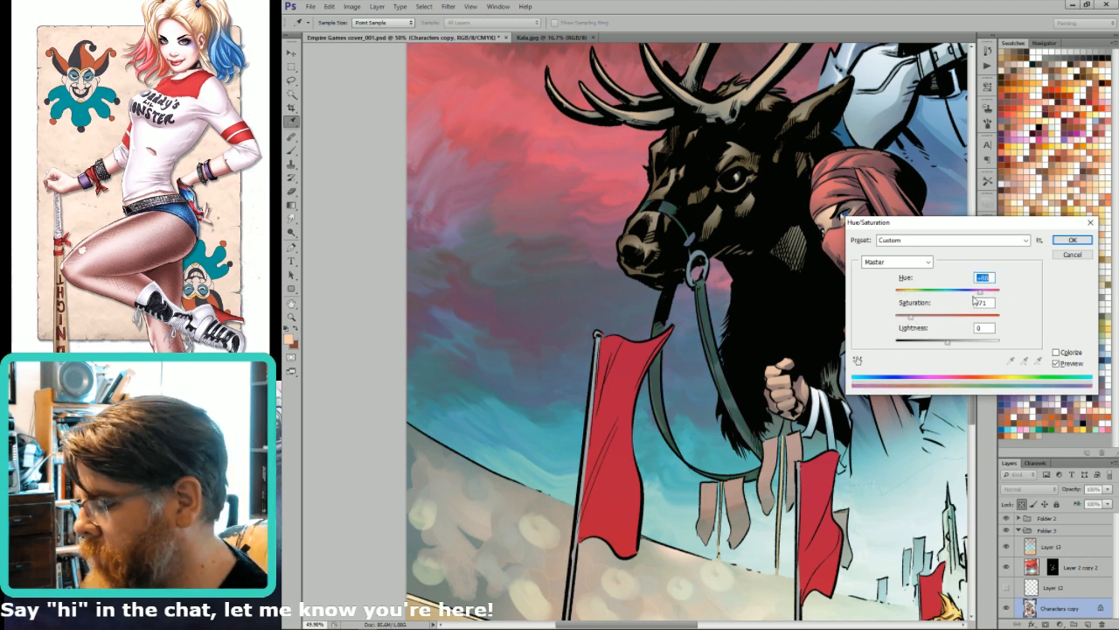
pyautogui.press('Return')
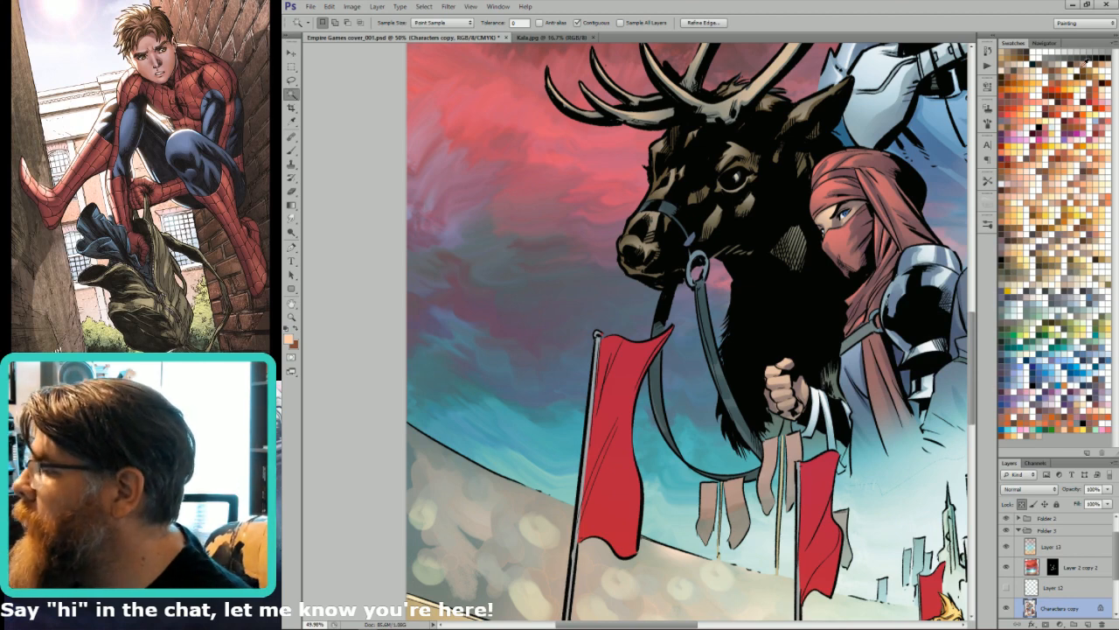
# - Fill the selected reins and bridle with a brown swatch as the foreground color, using Color blending mode
pyautogui.click(1081, 61)
pyautogui.press('i')
pyautogui.hotkey('shift', 'F5')
pyautogui.click(814, 243)
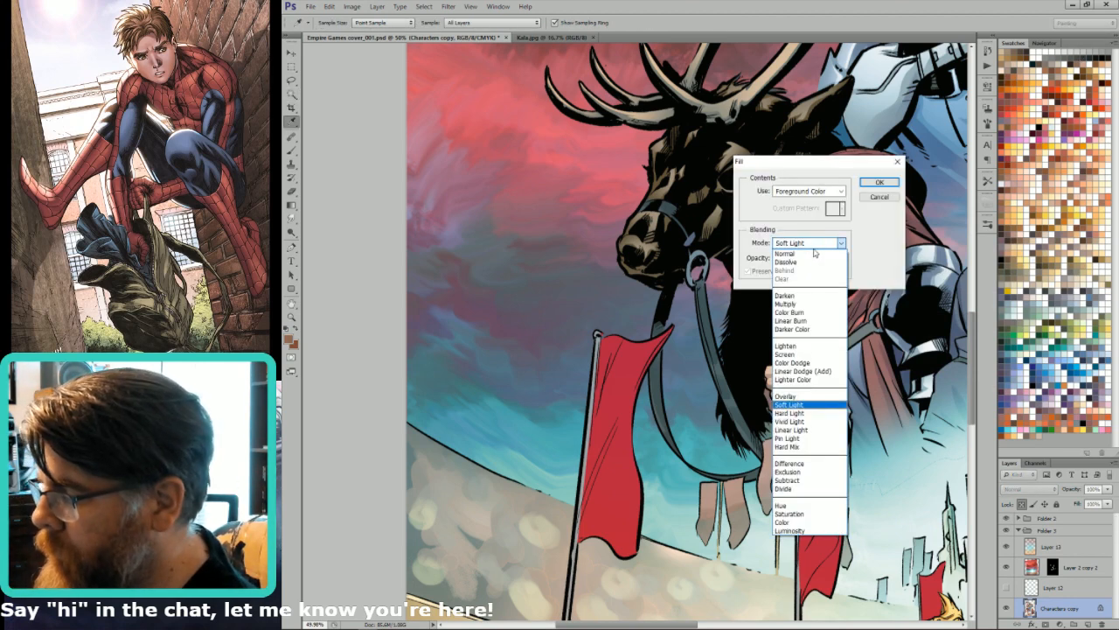
pyautogui.click(801, 523)
pyautogui.press('Return')
pyautogui.press('w')
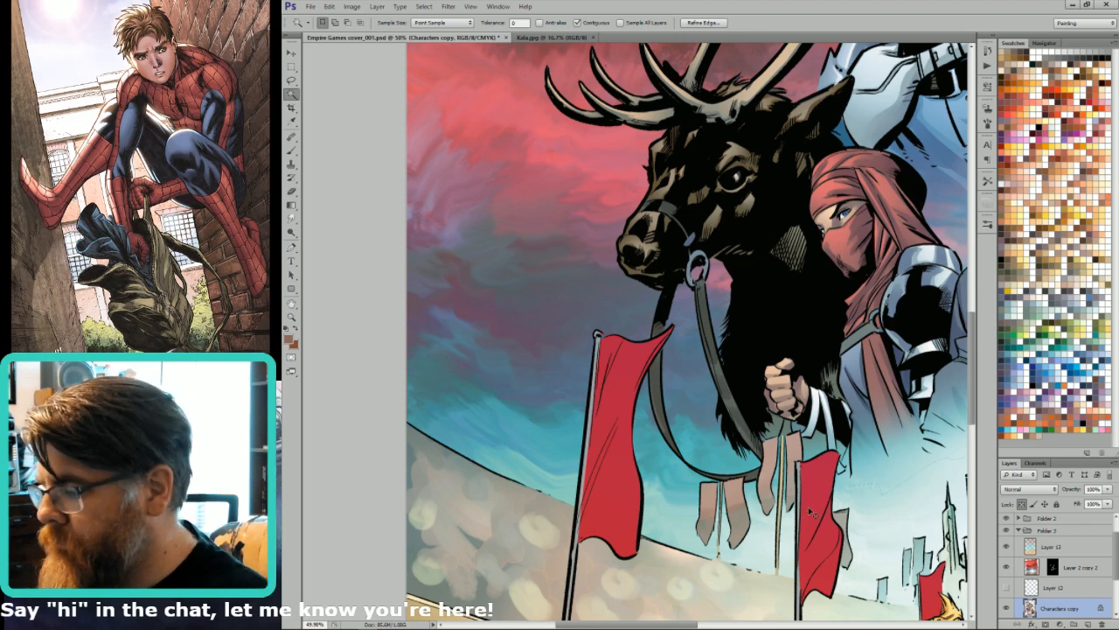
# - Lasso areas of the elk's reins and lighten them with a tan swatch, using the Lighten gradient at 80% opacity
pyautogui.press('l')
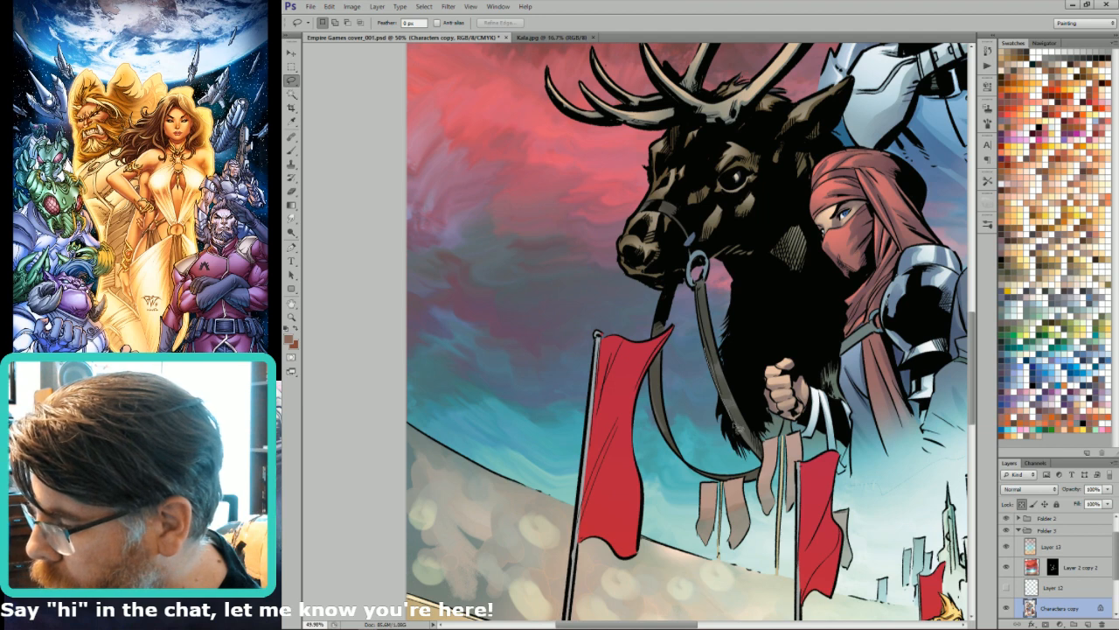
pyautogui.moveTo(704, 322); pyautogui.dragTo(699, 302)
pyautogui.press('g')
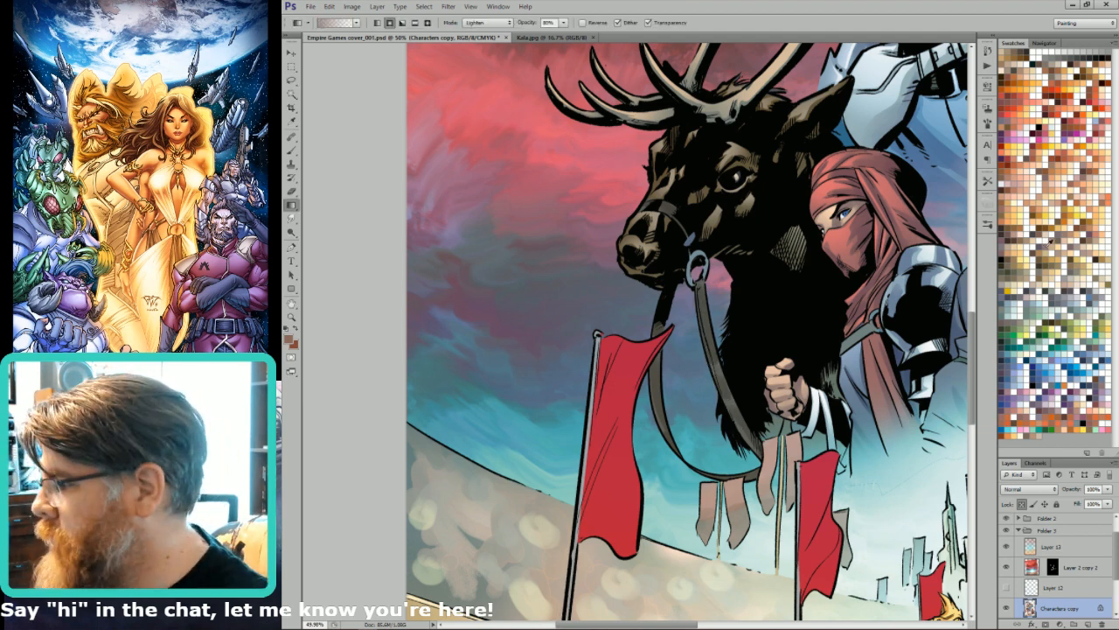
pyautogui.click(1028, 239)
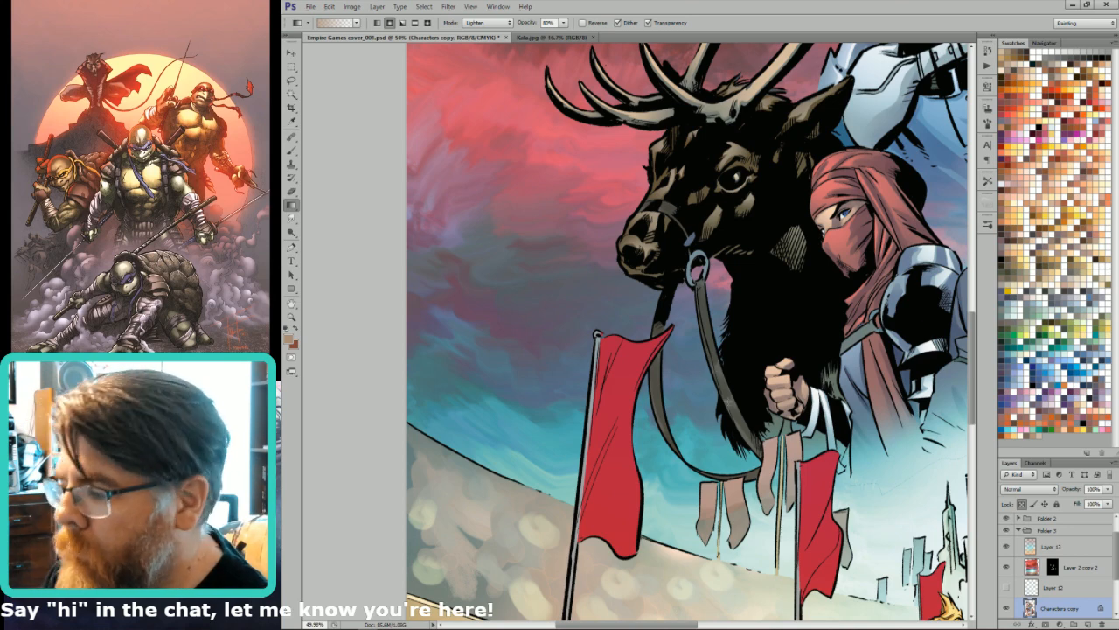
pyautogui.press('l')
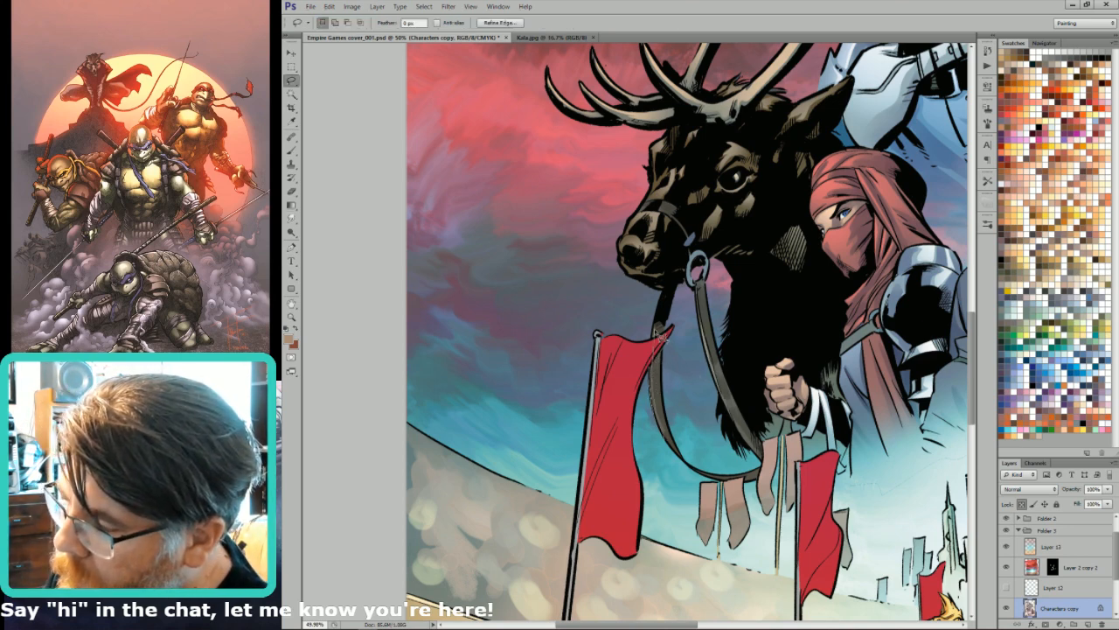
pyautogui.press('w')
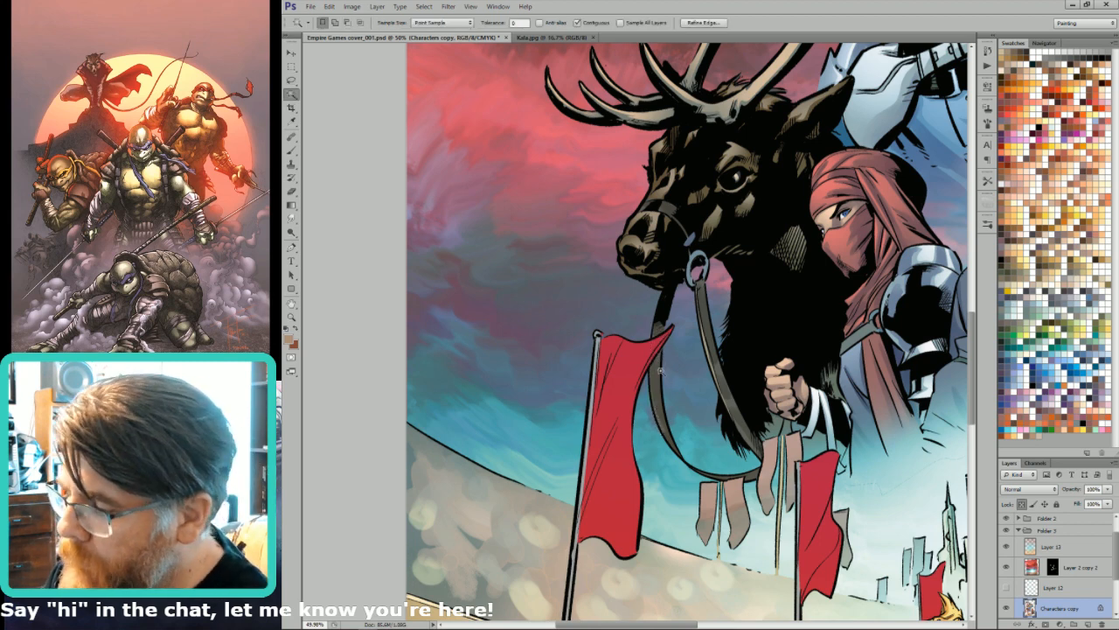
pyautogui.press('g')
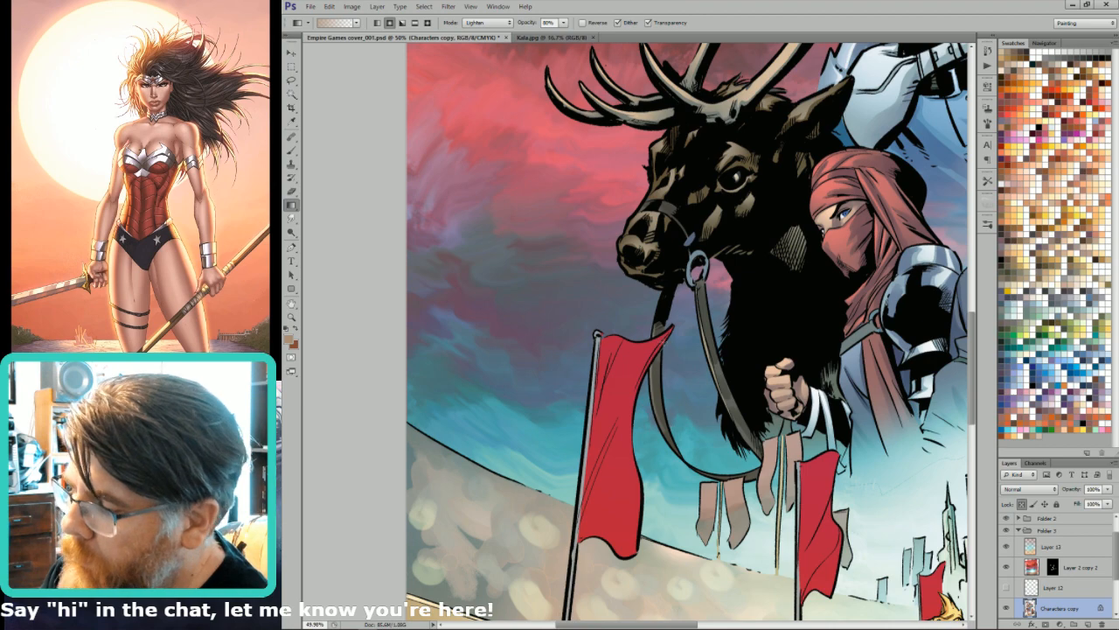
pyautogui.press('l')
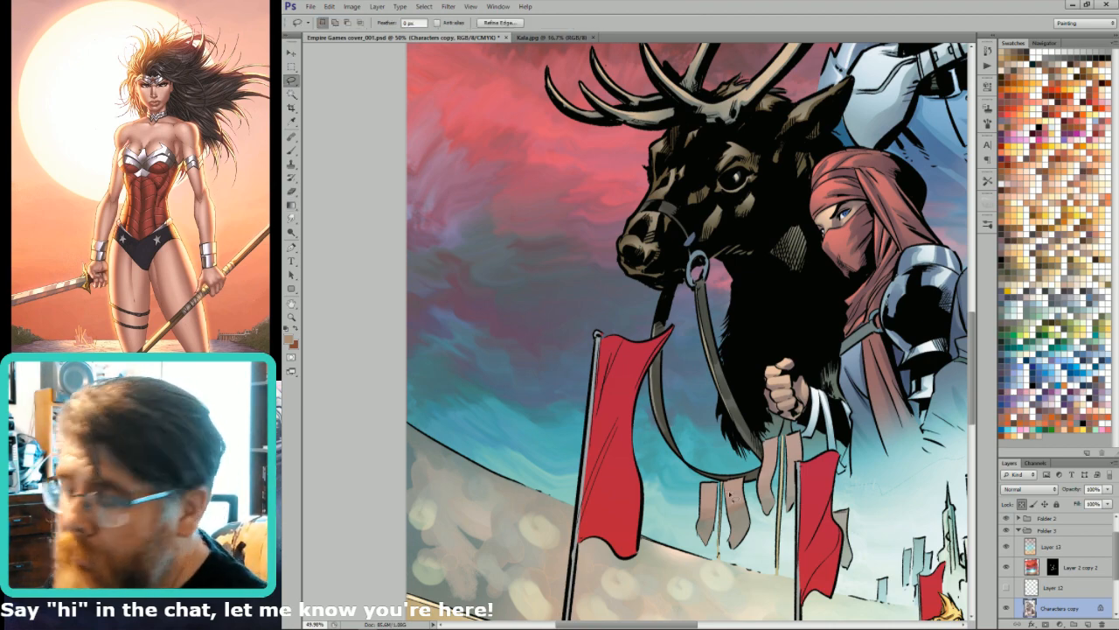
pyautogui.moveTo(775, 370); pyautogui.dragTo(795, 407)
pyautogui.moveTo(770, 320); pyautogui.dragTo(879, 523)
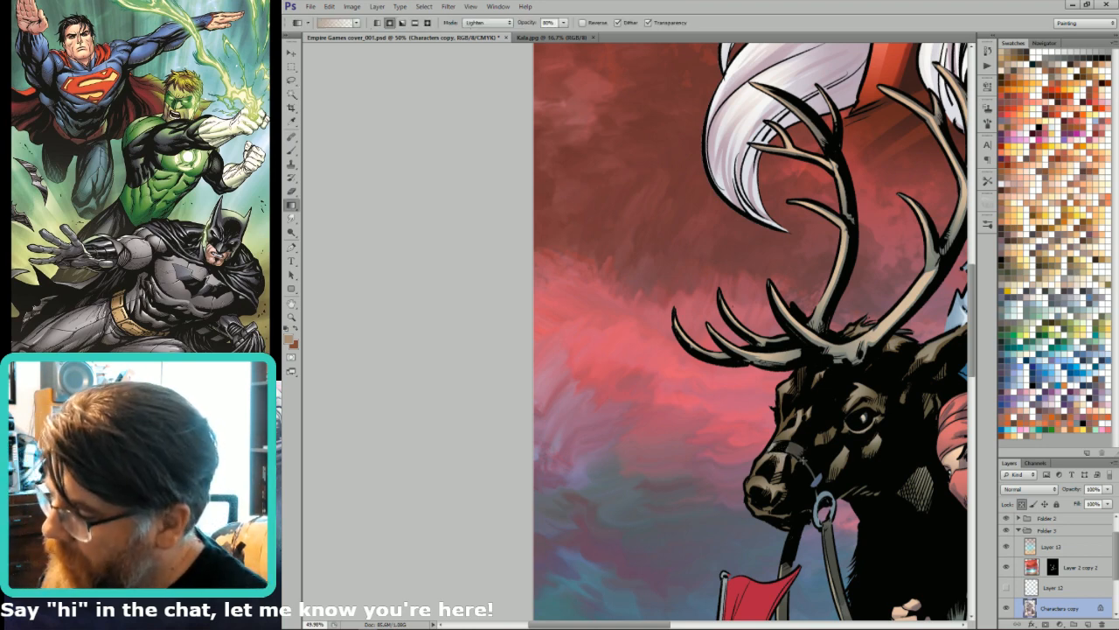
pyautogui.press('g')
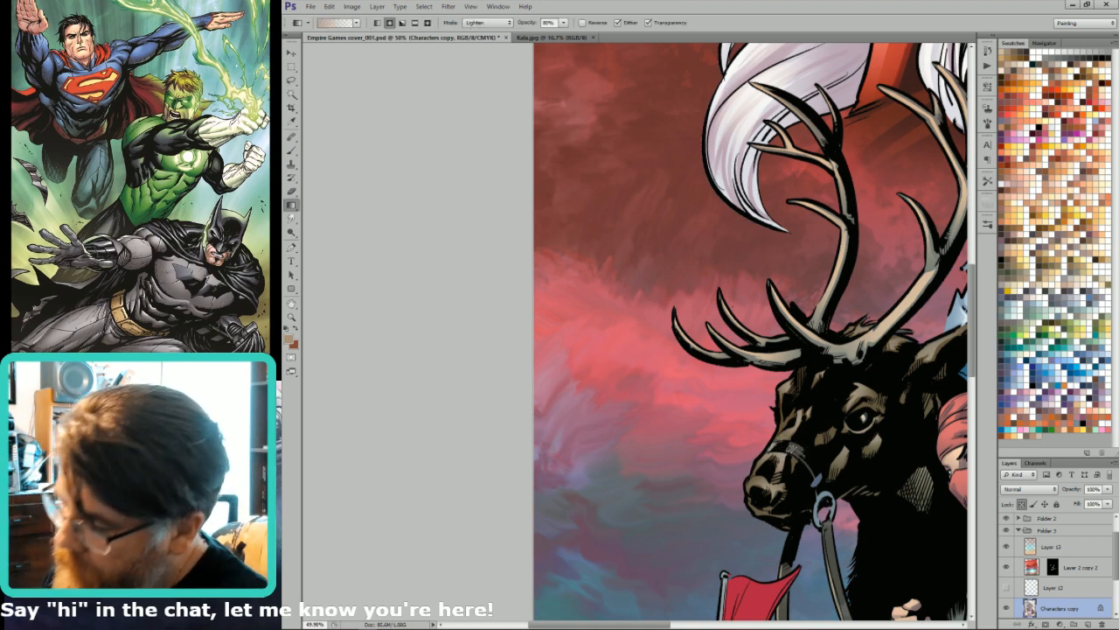
# - Review the whole cover, comparing it with and without Layer 2 copy 2 and checking the contents of Folder 2
pyautogui.hotkey('ctrl', '0')
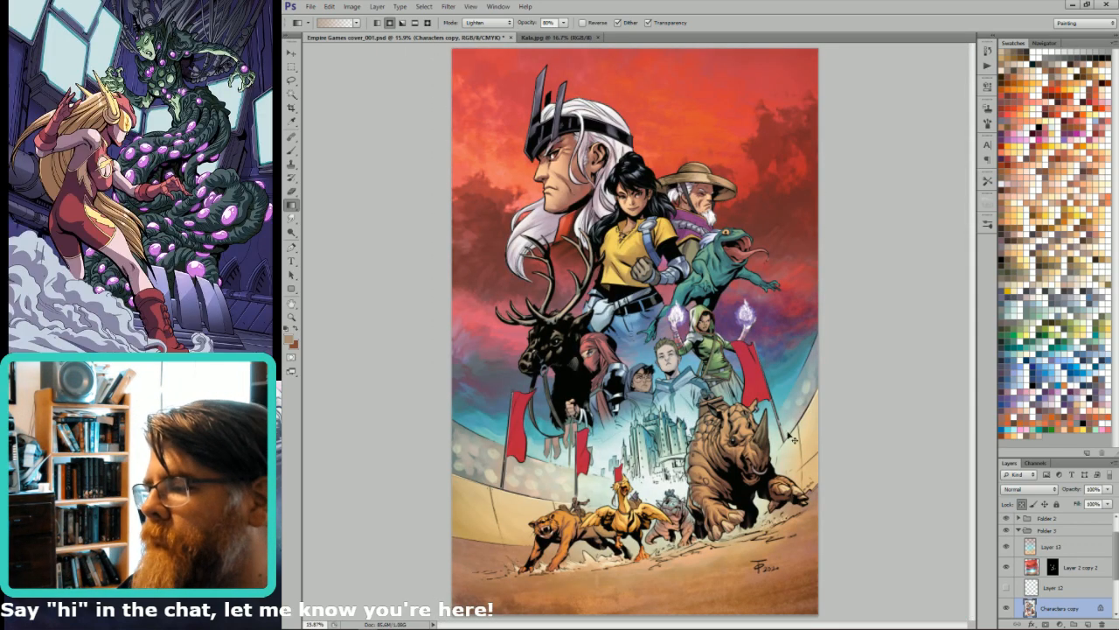
pyautogui.hotkey('ctrl', '6')
pyautogui.hotkey('ctrl', '2')
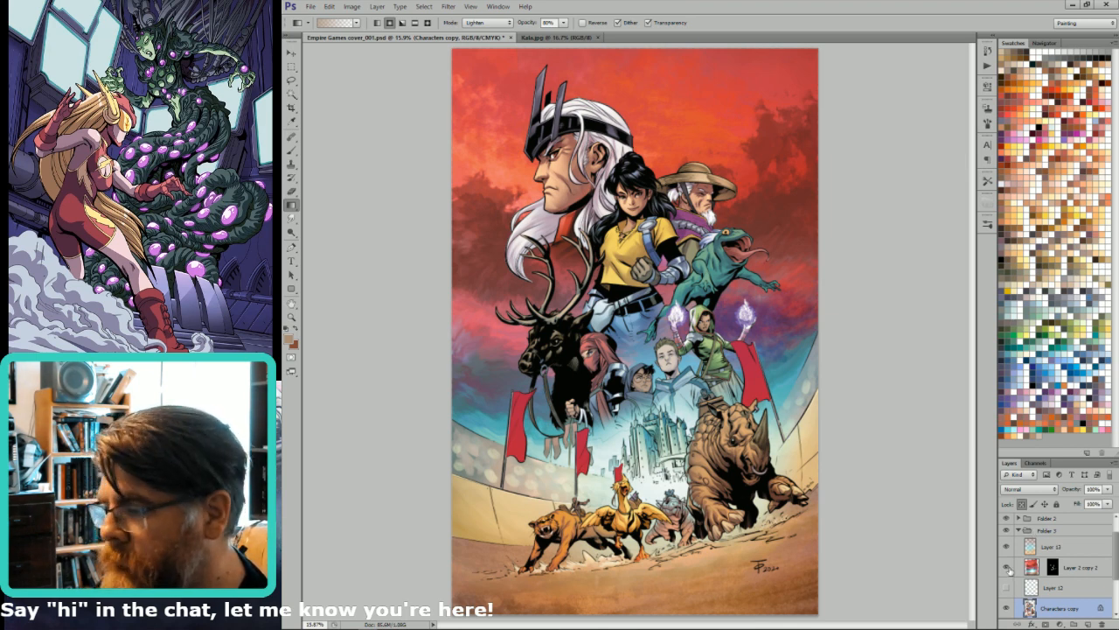
pyautogui.click(1007, 568)
pyautogui.click(1008, 567)
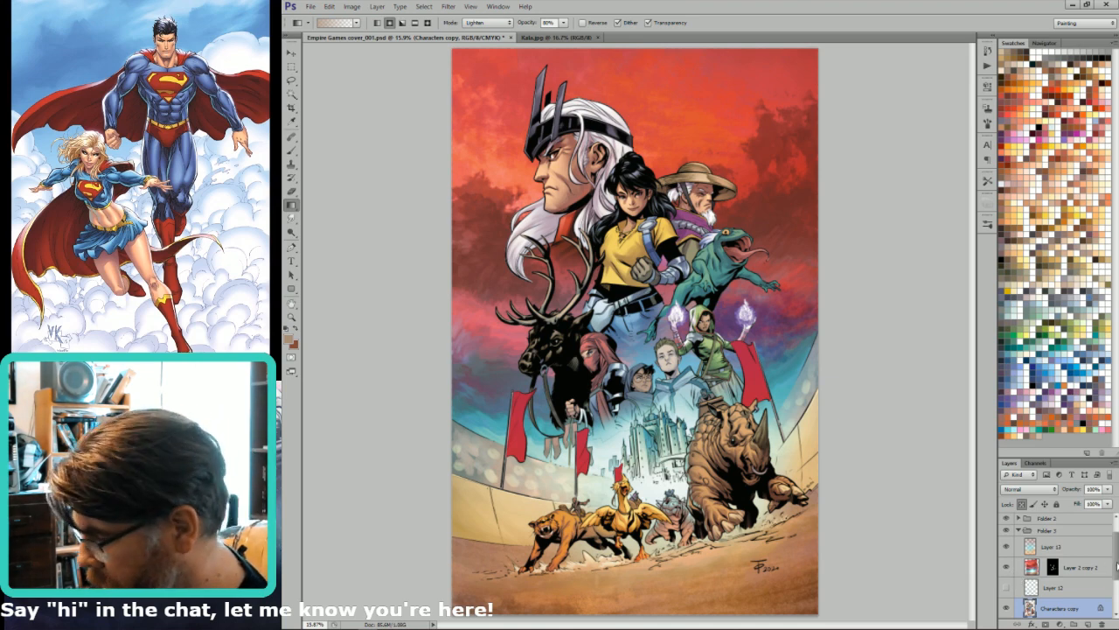
pyautogui.moveTo(1118, 567); pyautogui.dragTo(1117, 565)
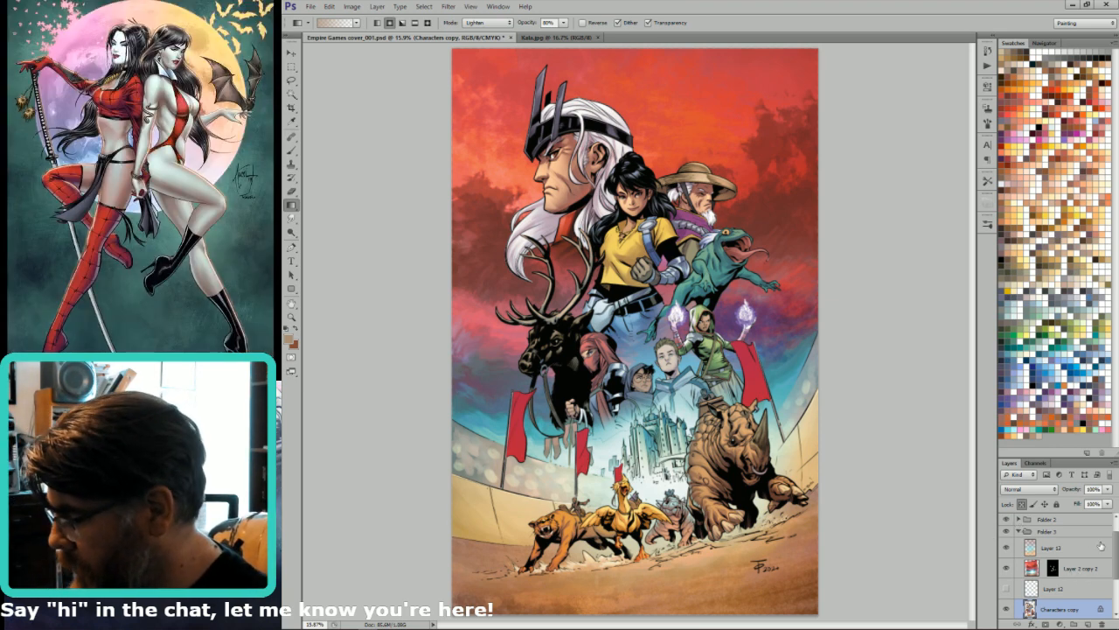
pyautogui.scroll(1, 1063, 544)
pyautogui.click(1019, 538)
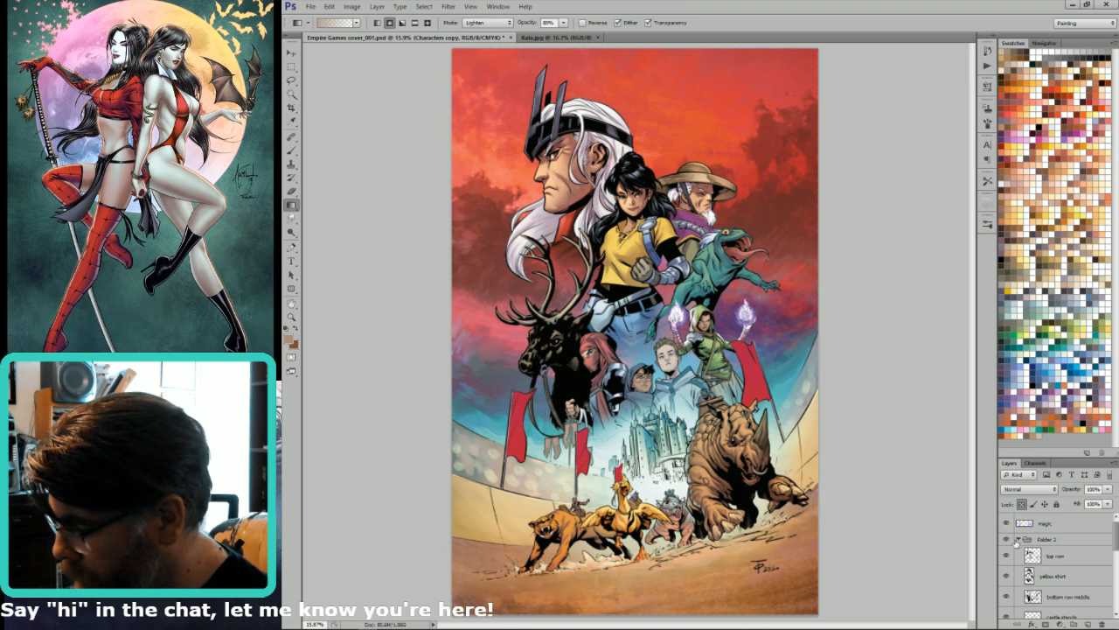
pyautogui.click(1019, 539)
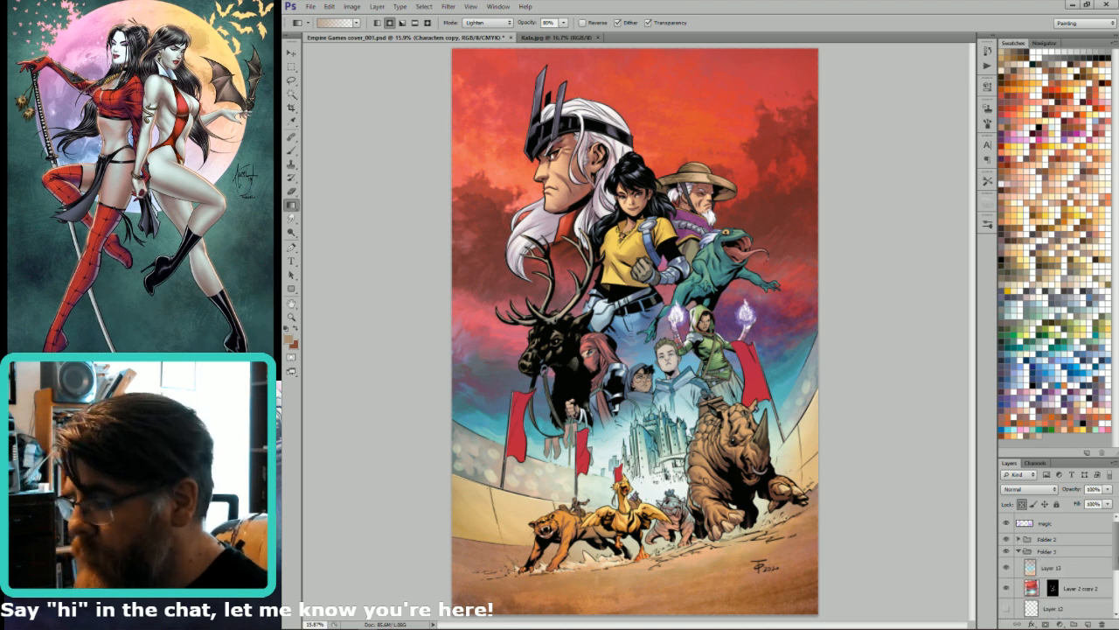
pyautogui.scroll(-4, 1117, 549)
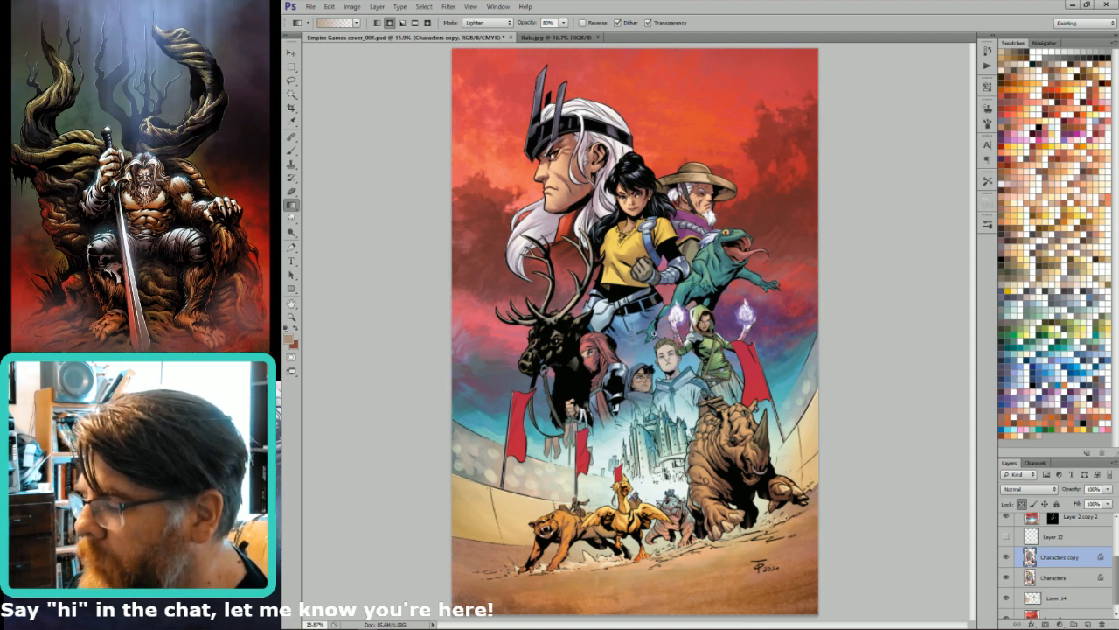
# - Lasso the irises in both eyes of the hooded figure with glasses on the Characters copy layer
pyautogui.moveTo(653, 335); pyautogui.dragTo(757, 282)
pyautogui.press('l')
pyautogui.moveTo(504, 436); pyautogui.dragTo(705, 249)
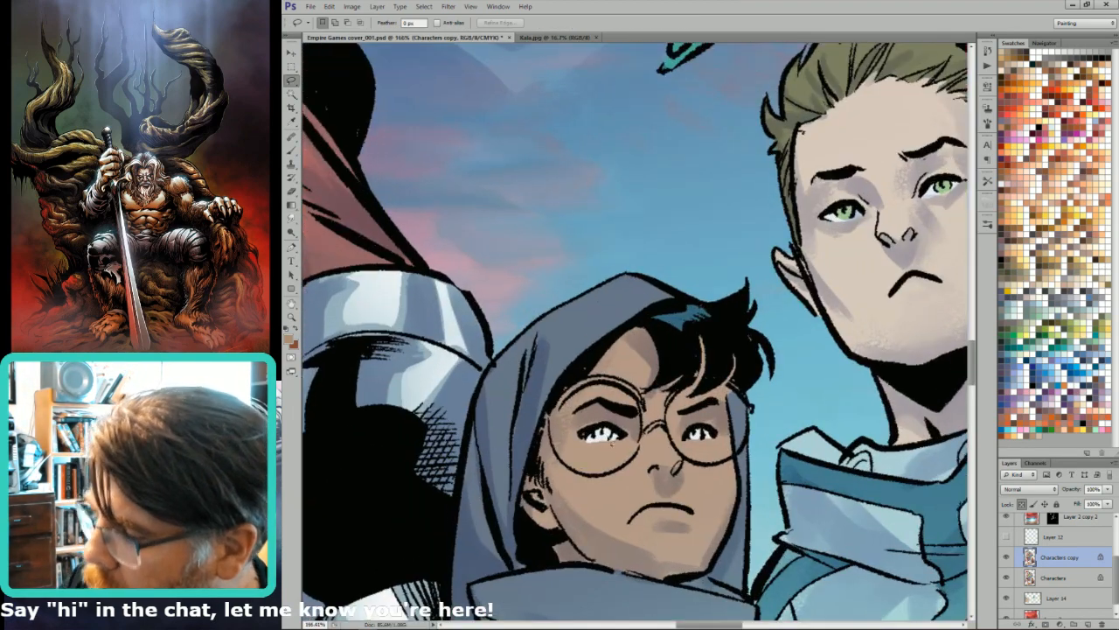
pyautogui.moveTo(617, 435); pyautogui.dragTo(595, 434)
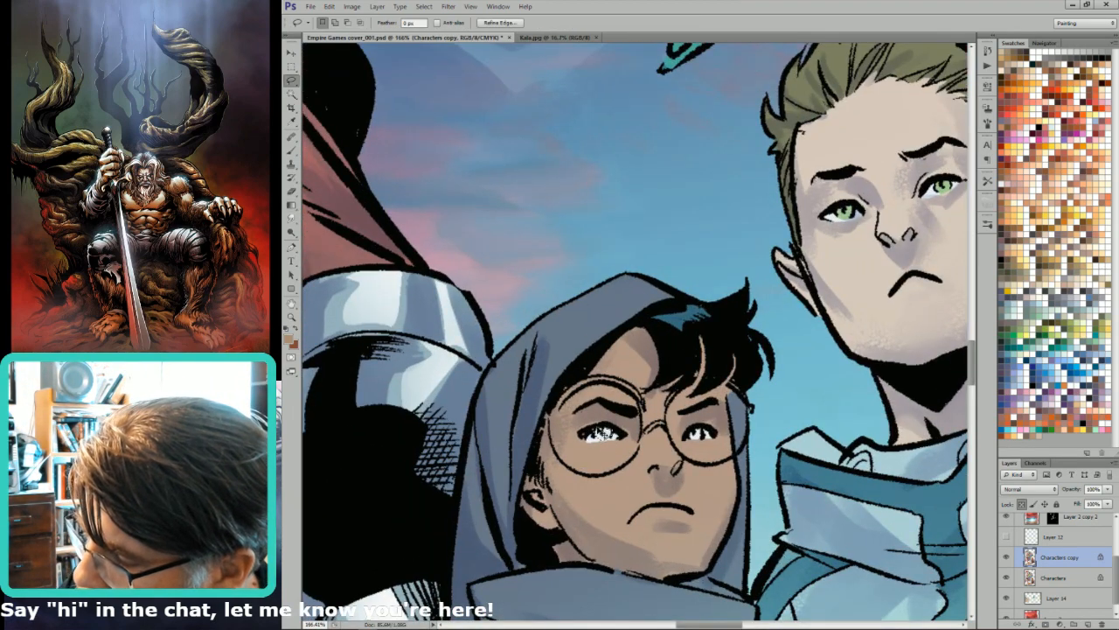
pyautogui.moveTo(710, 433)
pyautogui.mouseDown()
pyautogui.moveTo(696, 440)
pyautogui.moveTo(708, 433)
pyautogui.mouseUp()
pyautogui.moveTo(605, 435); pyautogui.dragTo(602, 431)
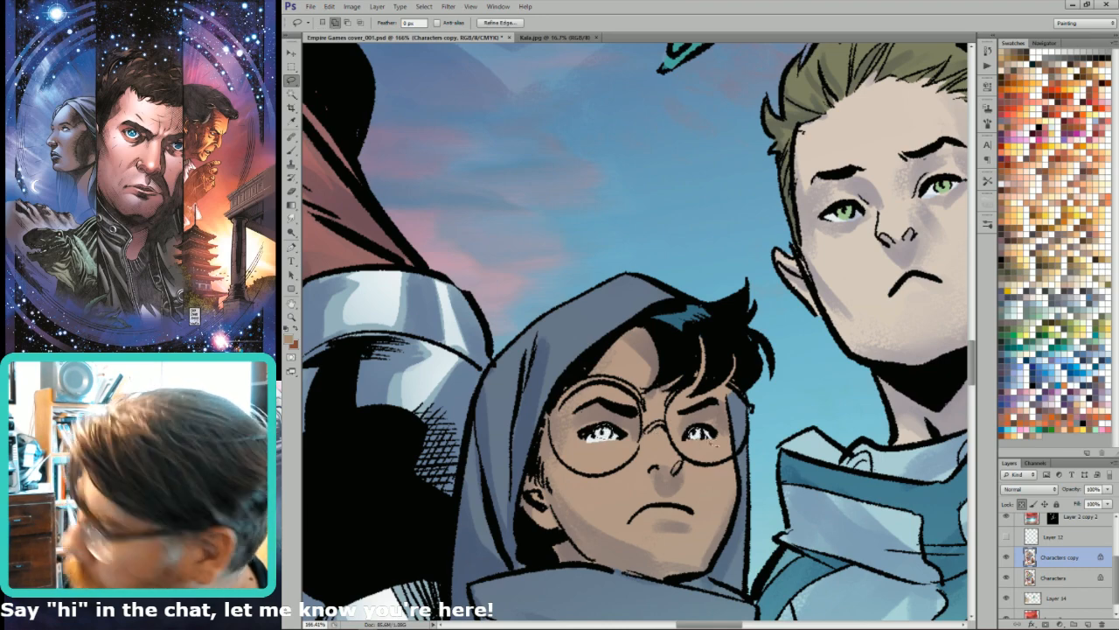
pyautogui.moveTo(701, 430); pyautogui.dragTo(701, 432)
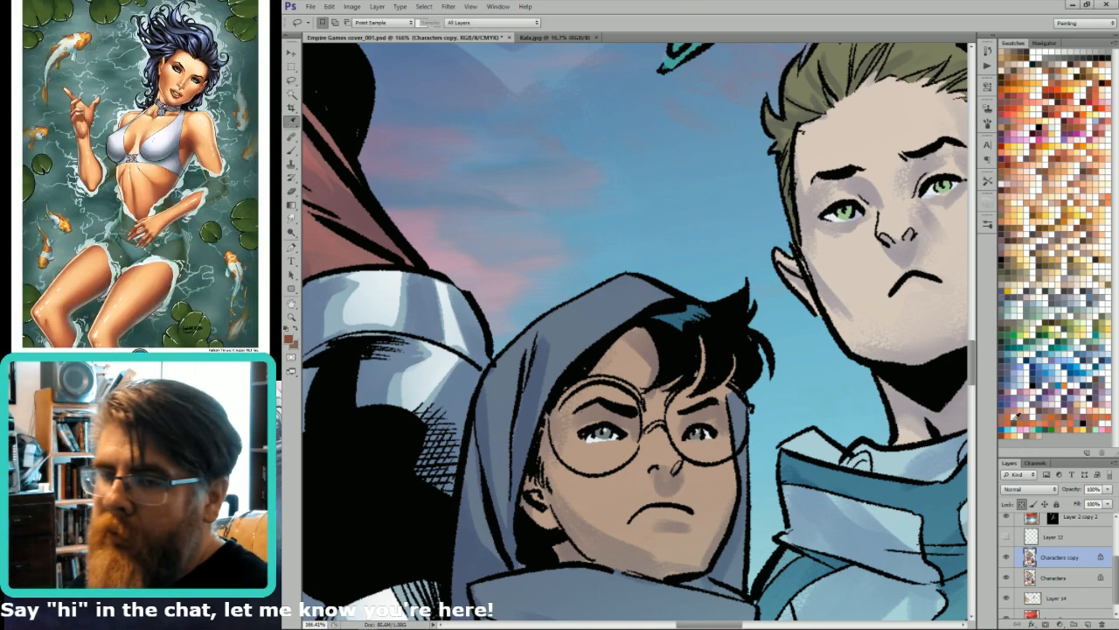
# - Darken the selected irises to Lightness -23 with Hue/Saturation and shift their midtones toward red with Color Balance
pyautogui.hotkey('ctrl', 'u')
pyautogui.moveTo(947, 342); pyautogui.dragTo(938, 344)
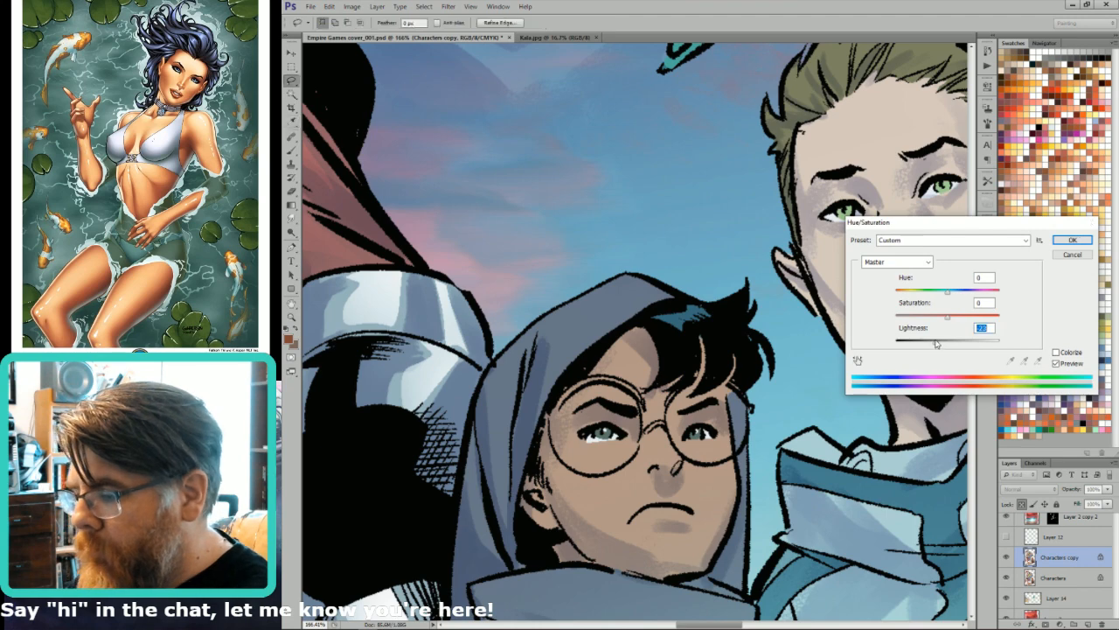
pyautogui.press('Return')
pyautogui.hotkey('ctrl', 'b')
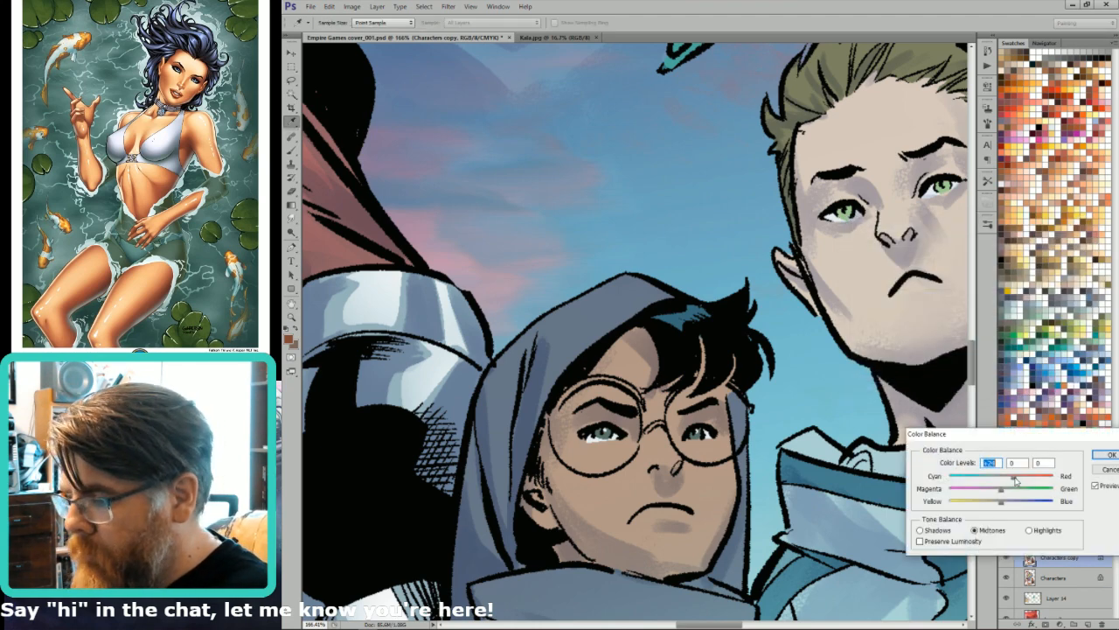
pyautogui.press('Return')
# - Lasso the lit areas of the scarf and tunic on the hooded figure with glasses and hide the selection outline
pyautogui.press('l')
pyautogui.hotkey('ctrl', '-')
pyautogui.hotkey('ctrl', '-')
pyautogui.hotkey('ctrl', '-')
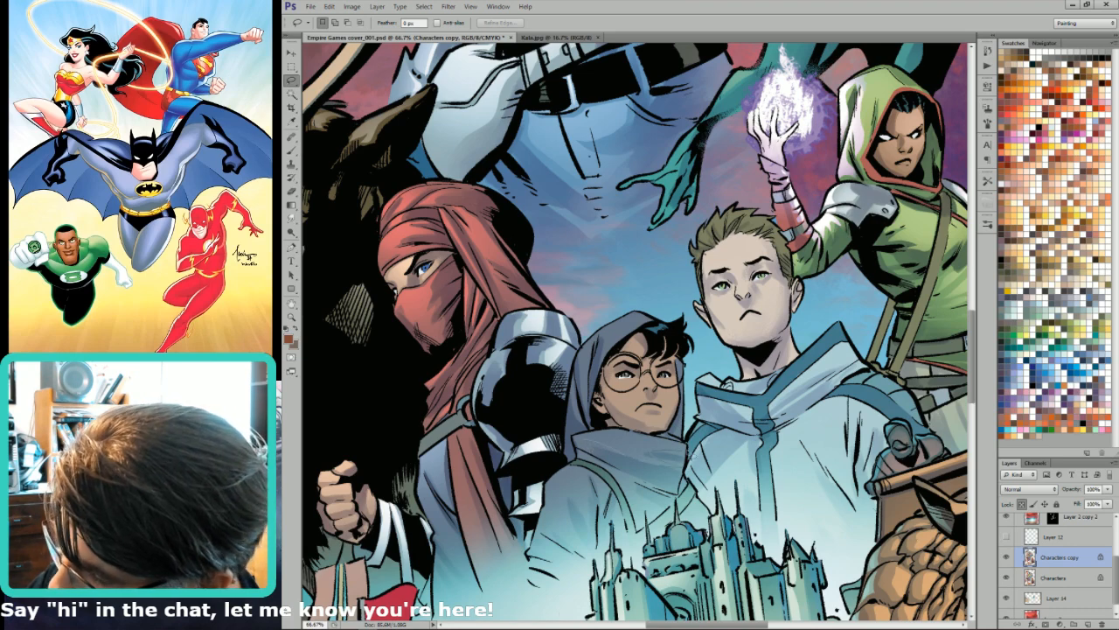
pyautogui.moveTo(616, 439); pyautogui.dragTo(586, 413)
pyautogui.moveTo(615, 472); pyautogui.dragTo(680, 467)
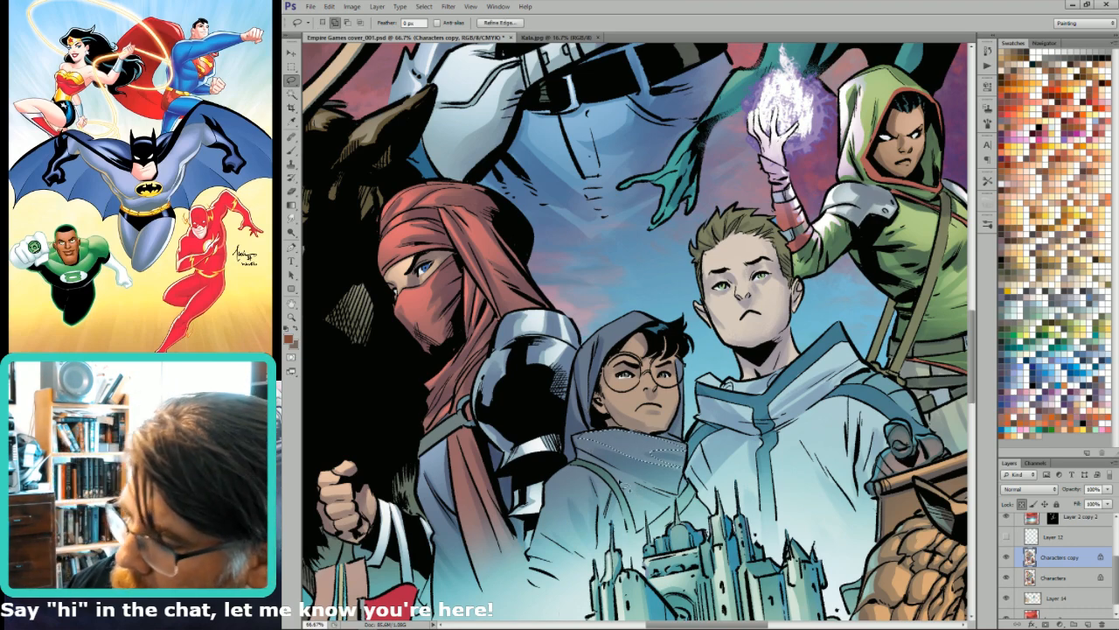
pyautogui.moveTo(614, 478)
pyautogui.mouseDown()
pyautogui.moveTo(655, 513)
pyautogui.moveTo(657, 494)
pyautogui.moveTo(582, 462)
pyautogui.moveTo(585, 435)
pyautogui.mouseUp()
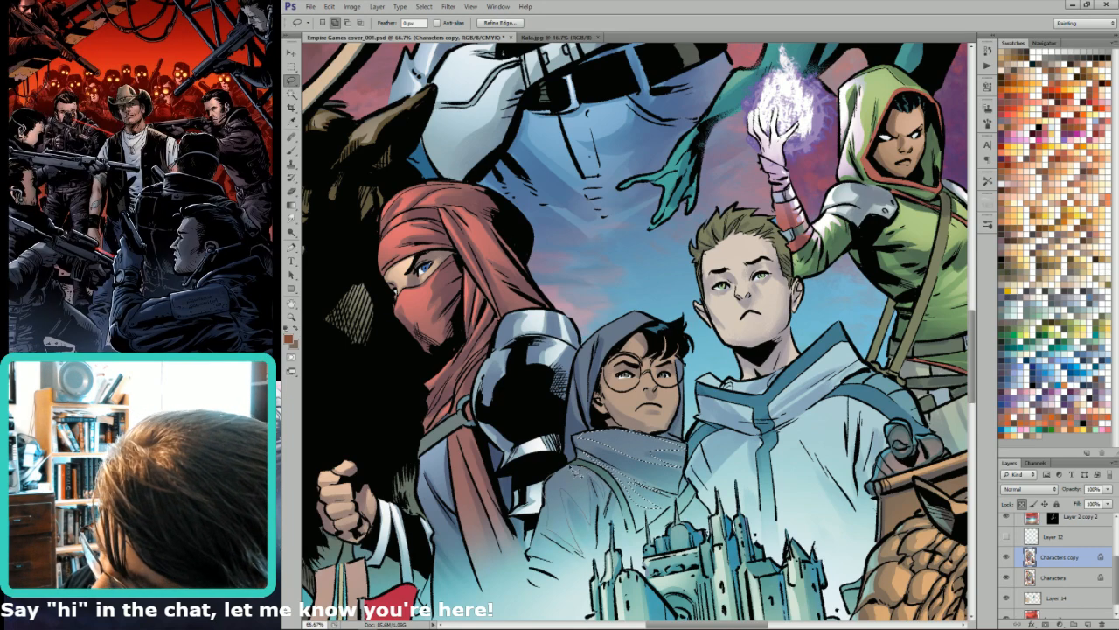
pyautogui.moveTo(585, 471); pyautogui.dragTo(622, 471)
pyautogui.hotkey('ctrl', 'd')
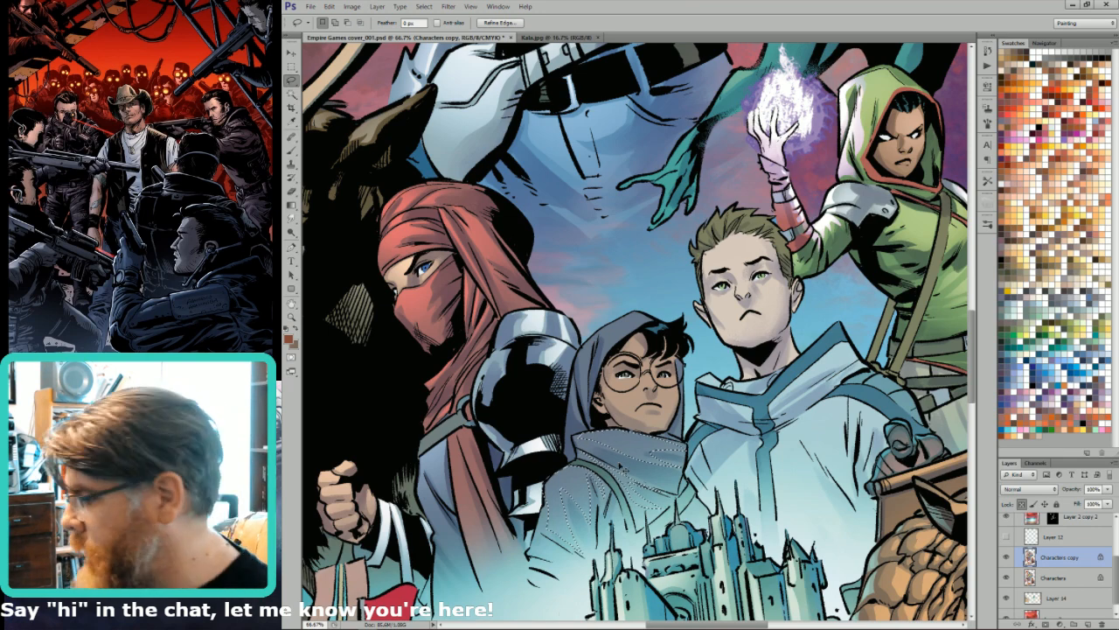
# - Brush soft light-blue highlights onto the hooded figure's scarf and tunic with a size 200 brush in Normal mode
pyautogui.press('b')
pyautogui.click(1095, 352)
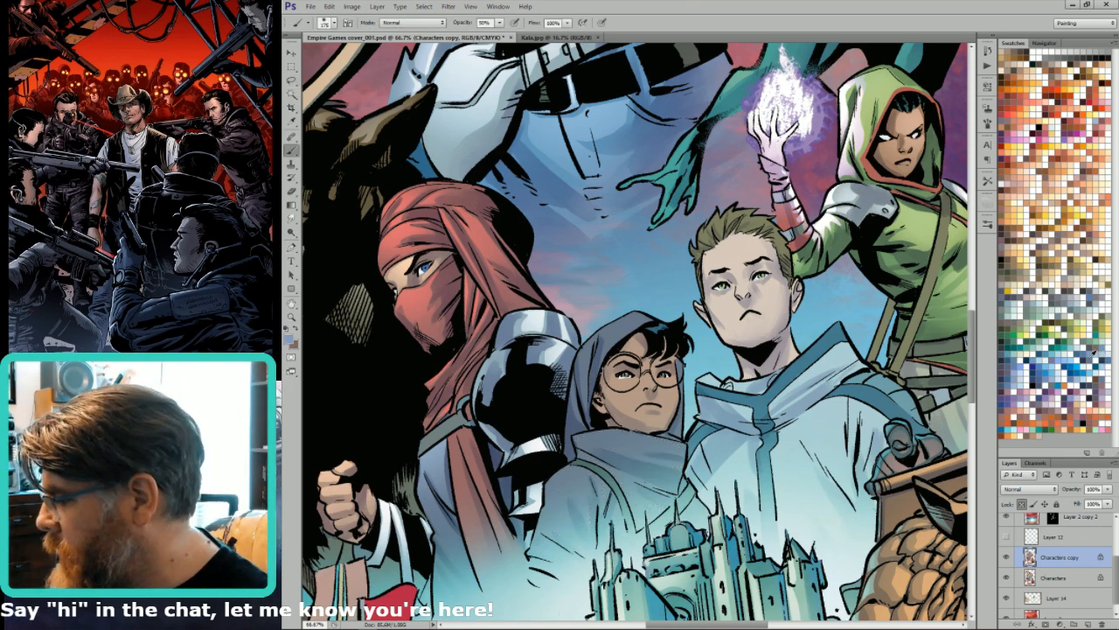
pyautogui.press(']')
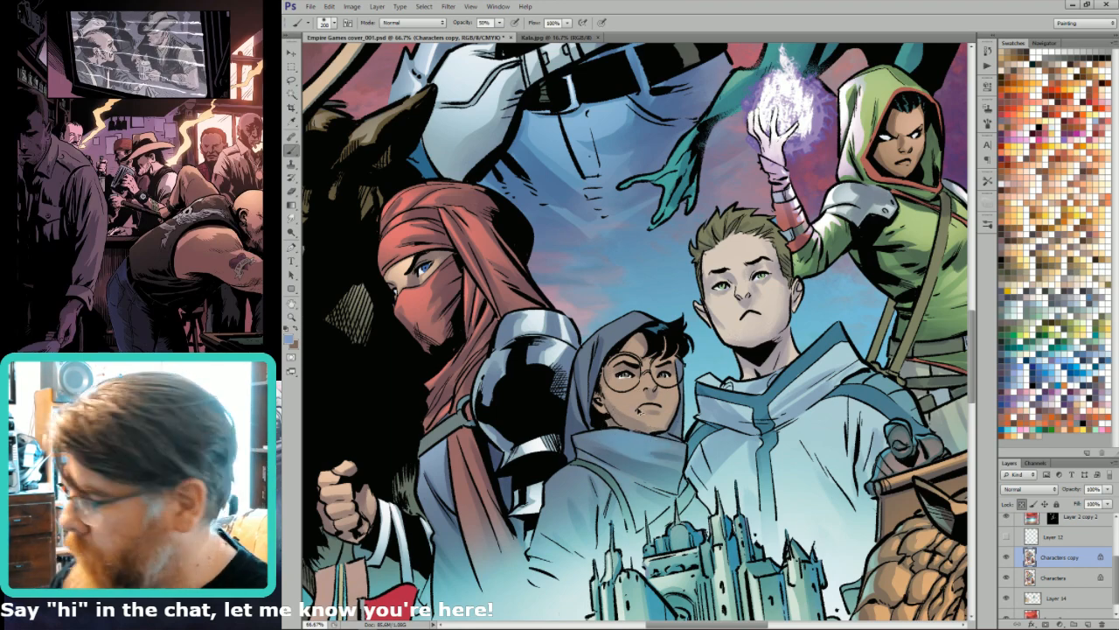
pyautogui.moveTo(629, 419)
pyautogui.mouseDown()
pyautogui.moveTo(625, 438)
pyautogui.moveTo(604, 428)
pyautogui.moveTo(569, 498)
pyautogui.moveTo(625, 455)
pyautogui.mouseUp()
# - Lasso the lit folds of the hood around the figure with glasses and brush light-blue highlights onto them
pyautogui.press('l')
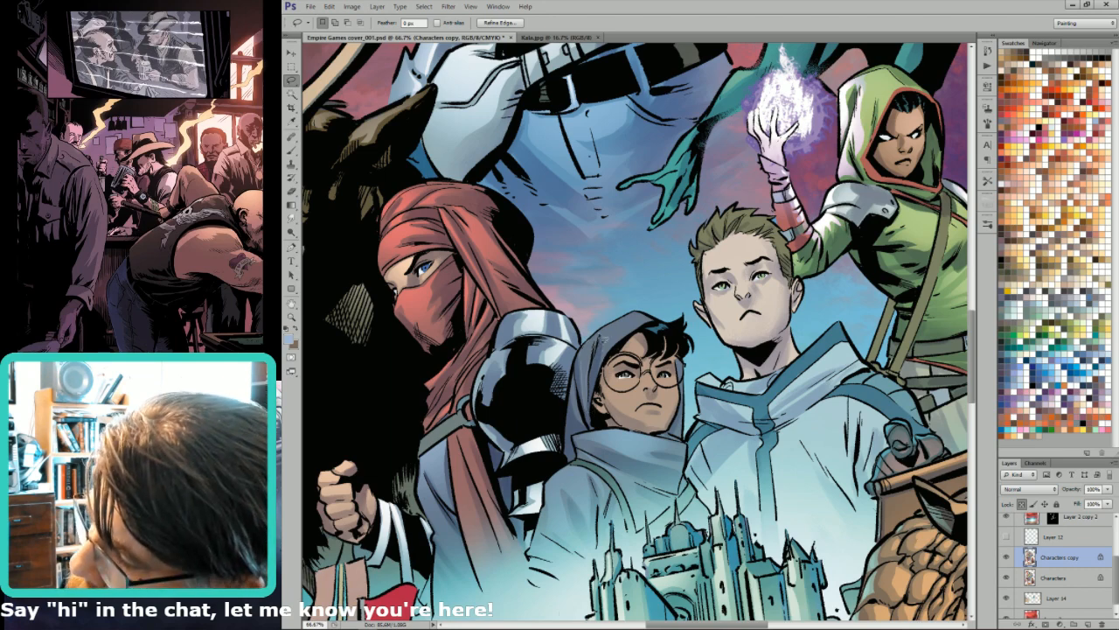
pyautogui.press('shift')
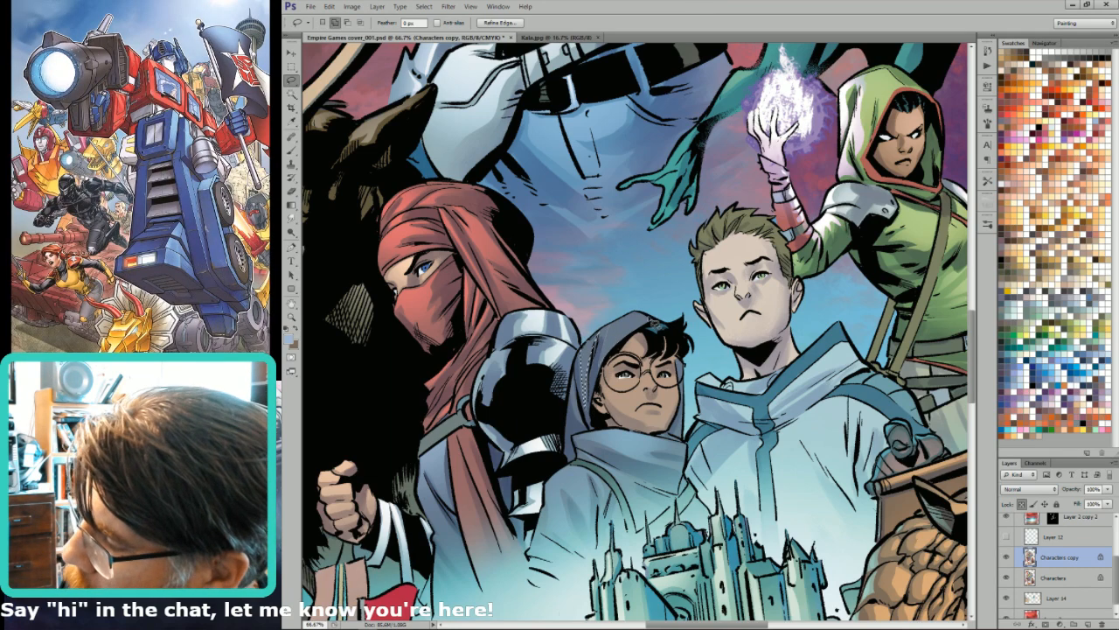
pyautogui.press('b')
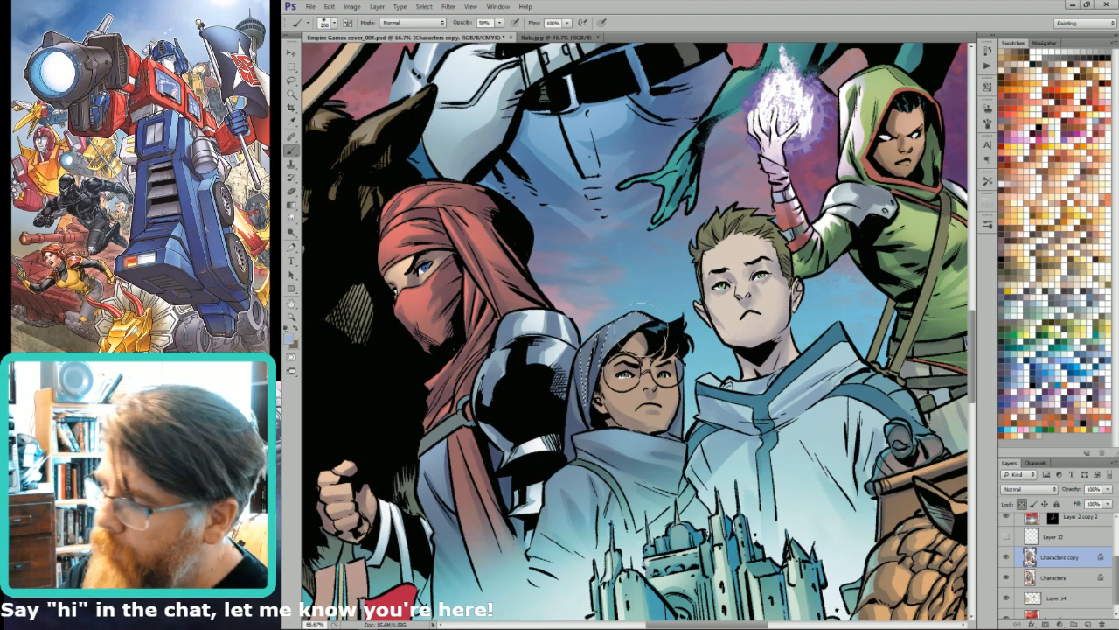
pyautogui.press('l')
pyautogui.press('b')
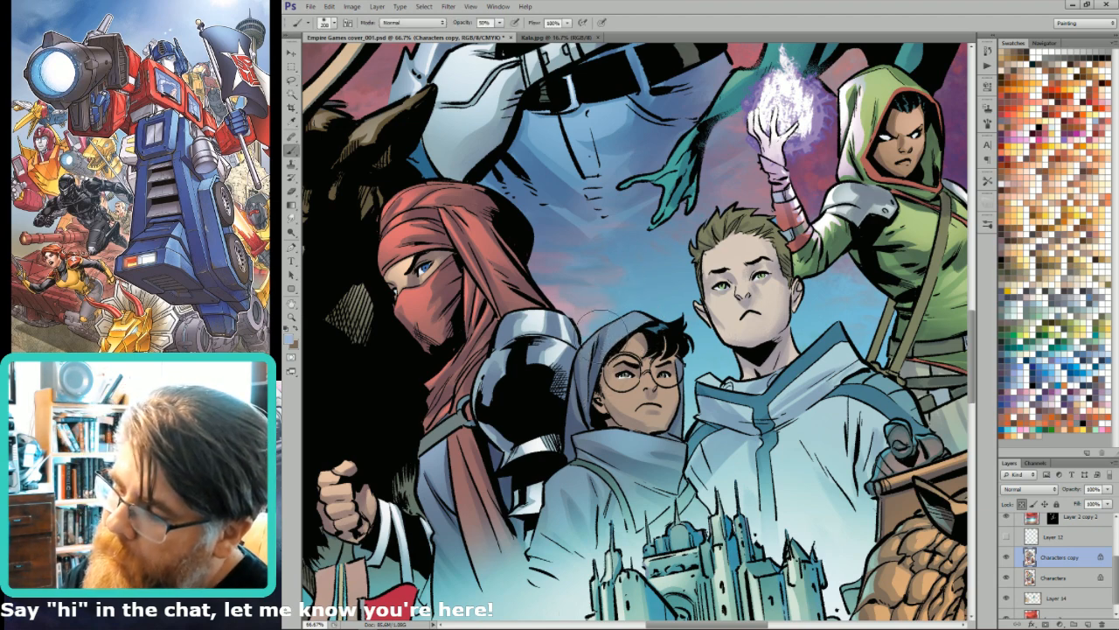
# - Return to the full cover and make the magic layer active
pyautogui.hotkey('ctrl', '0')
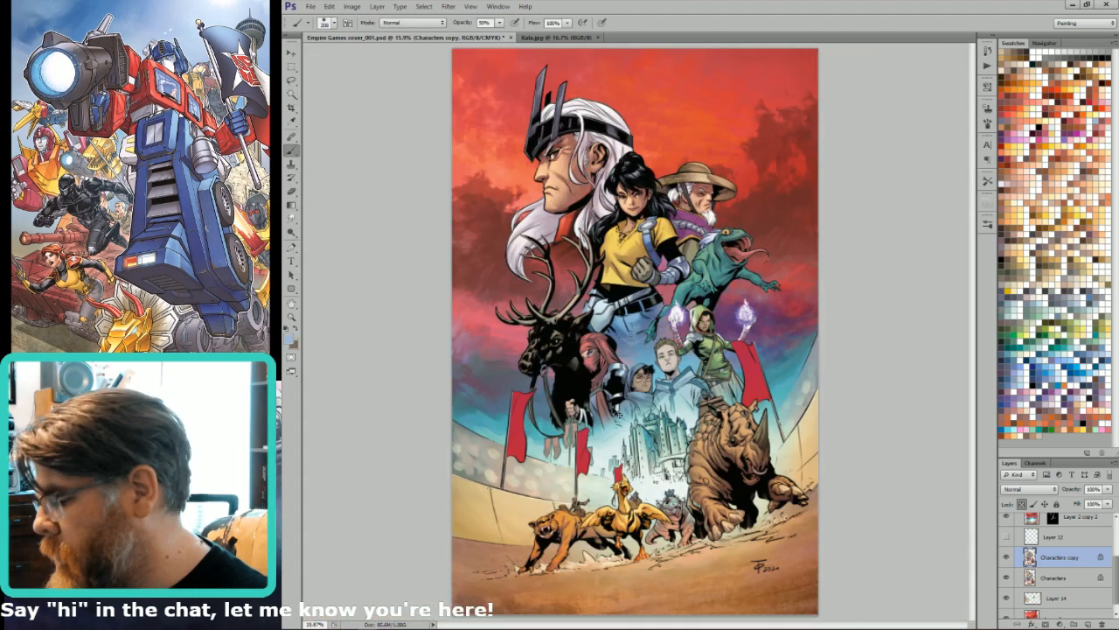
pyautogui.scroll(3, 1065, 525)
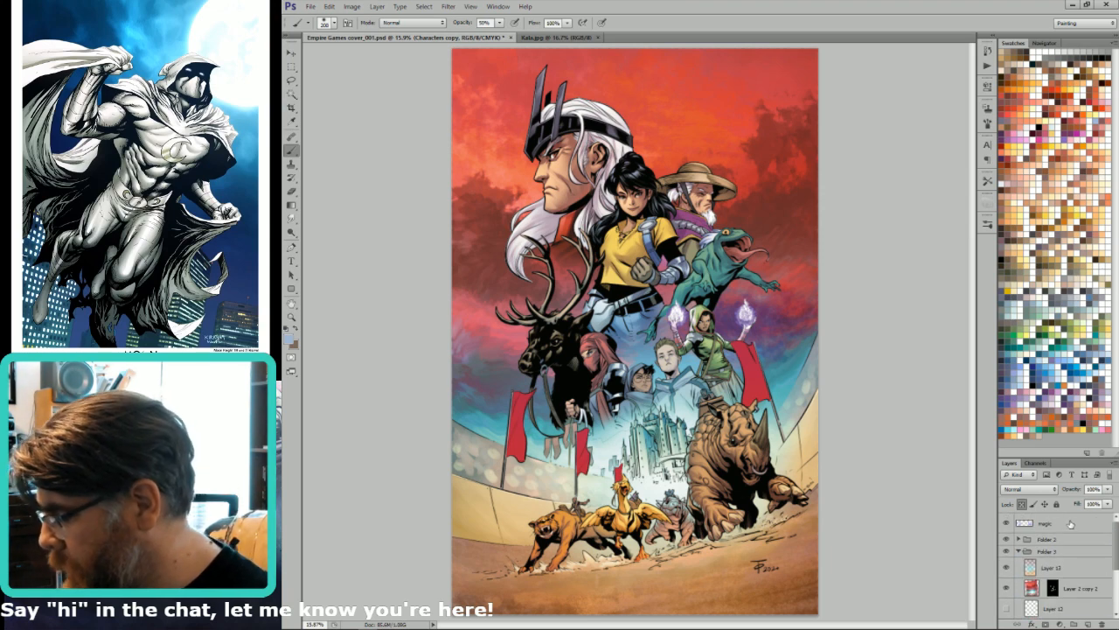
pyautogui.click(1071, 524)
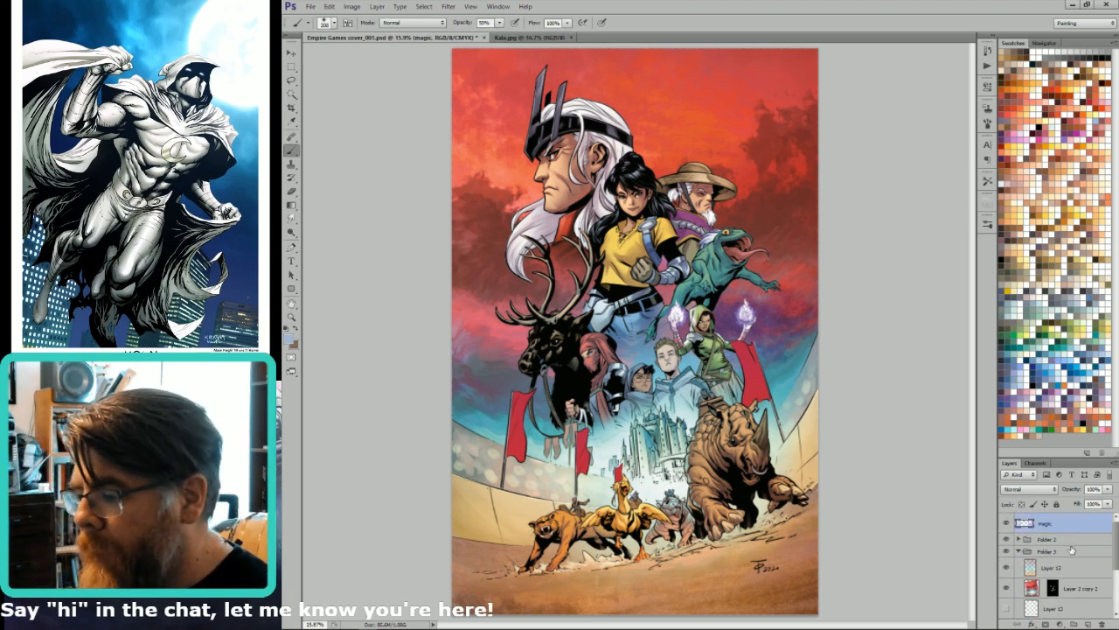
# - Add a new layer above the magic layer and set its blend mode to Screen
pyautogui.click(1087, 624)
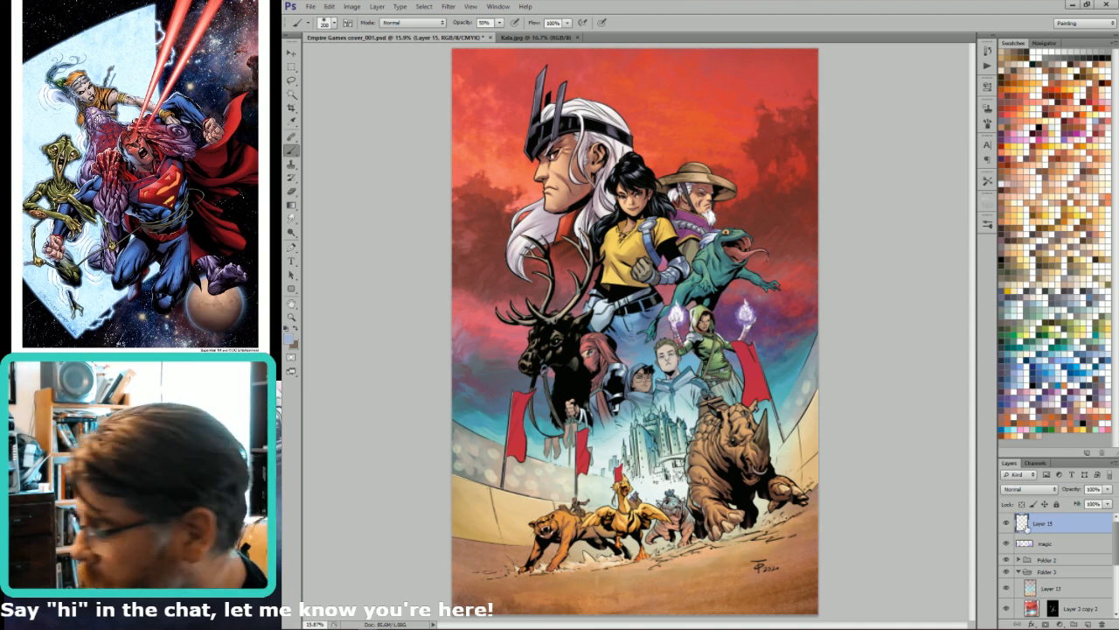
pyautogui.click(1050, 489)
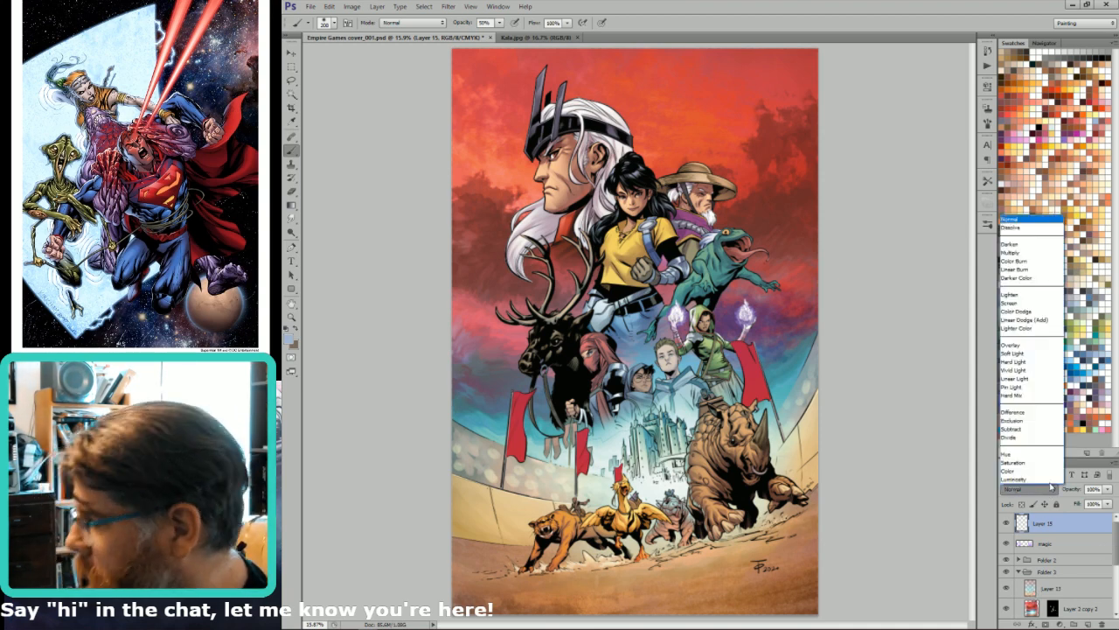
pyautogui.click(1014, 303)
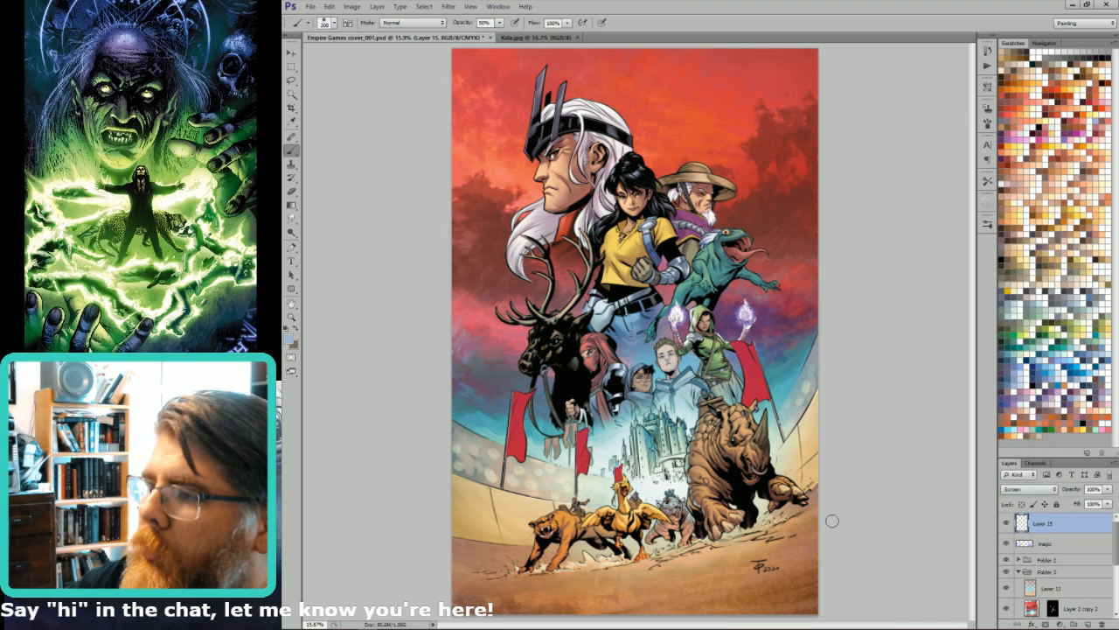
# - Activate the Brush tool for the new Screen layer and open its brush presets
pyautogui.press('g')
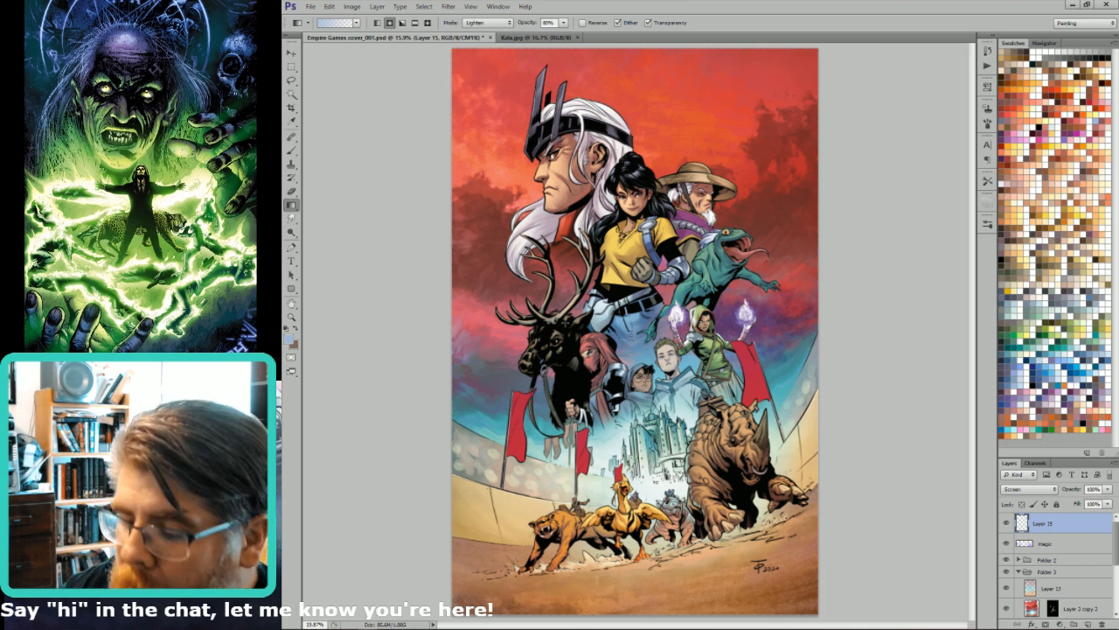
pyautogui.moveTo(423, 628)
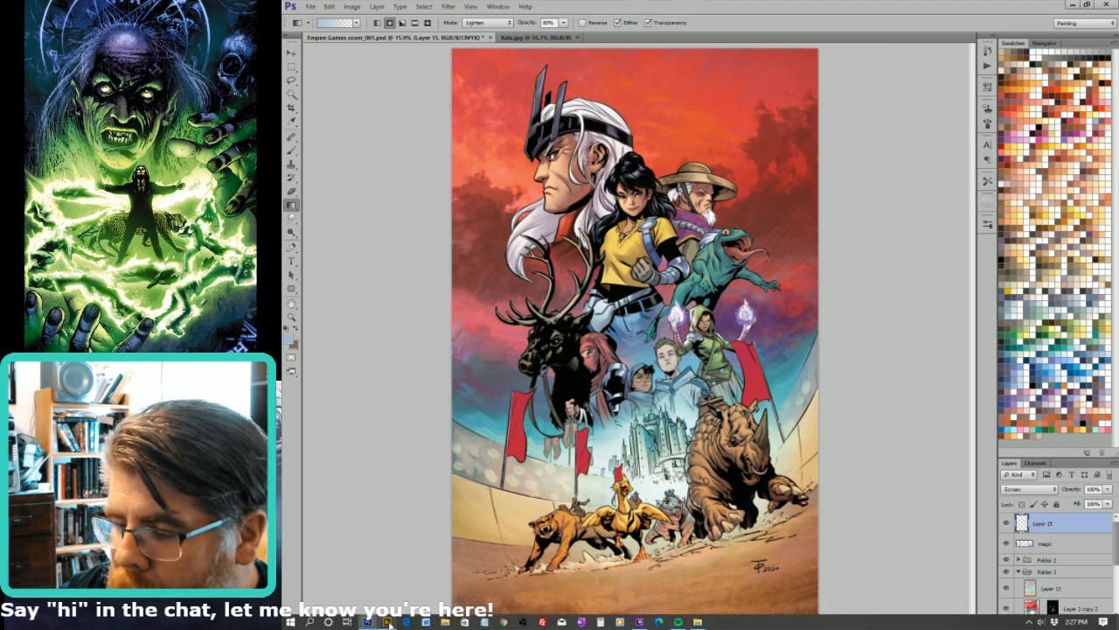
pyautogui.moveTo(387, 621)
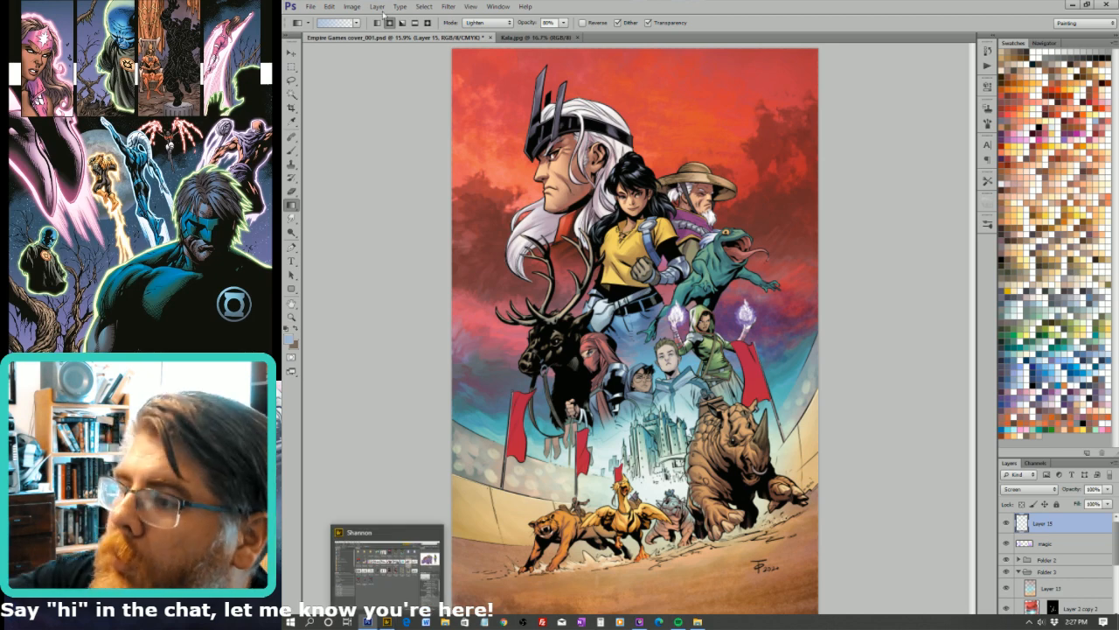
pyautogui.press('b')
pyautogui.click(337, 25)
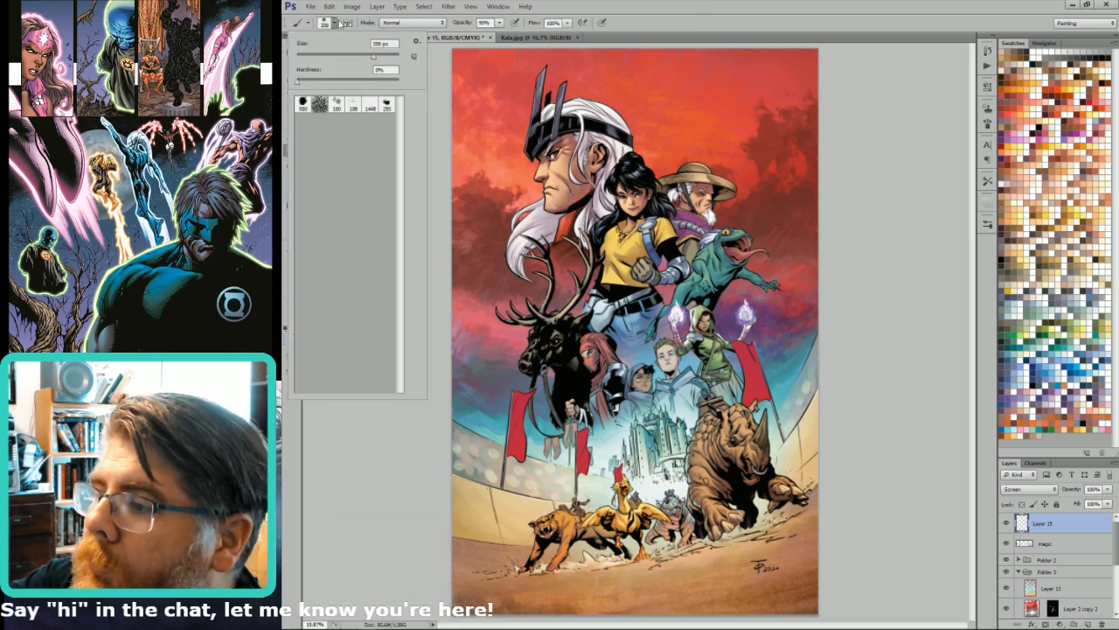
# - Start replacing the current brush set and browse to the PS Tool folder on the Seagate Backup Plus Drive (D:)
pyautogui.click(417, 41)
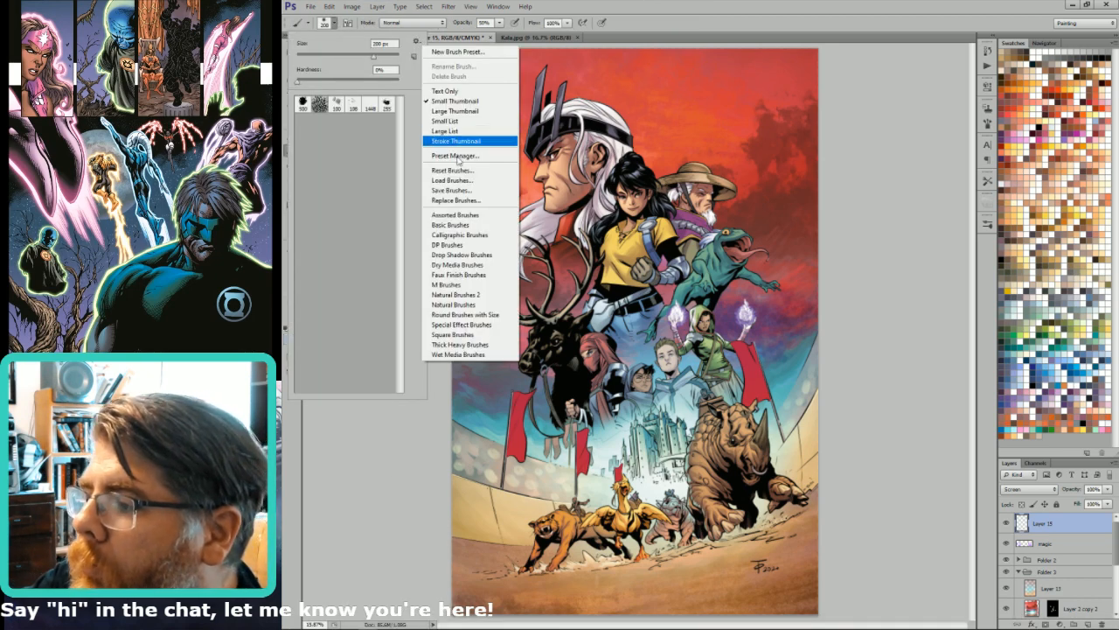
pyautogui.click(466, 201)
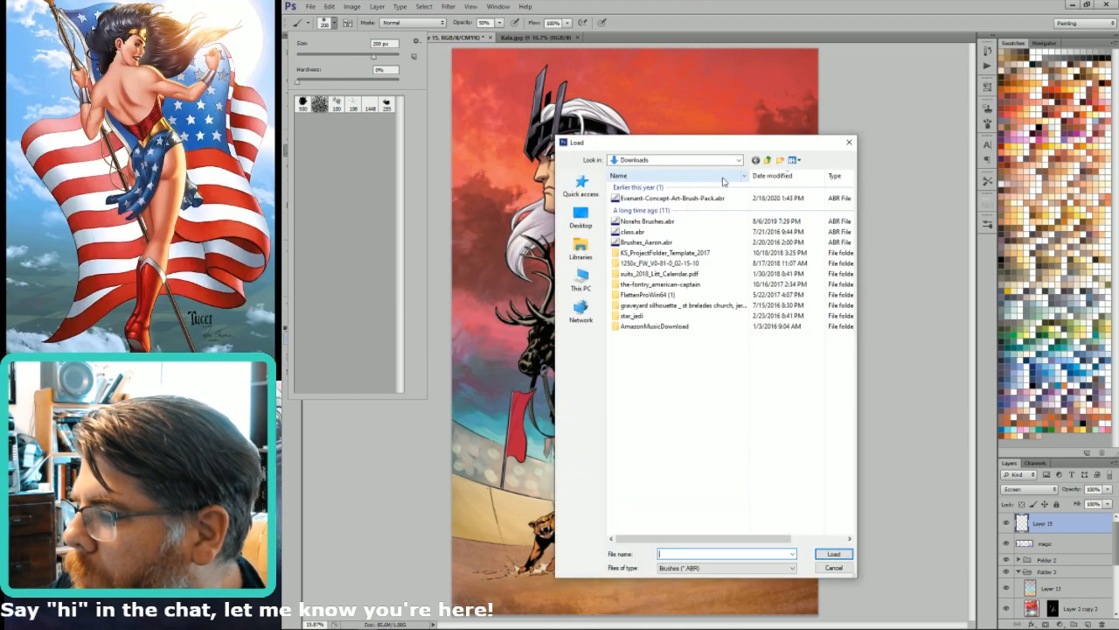
pyautogui.click(582, 280)
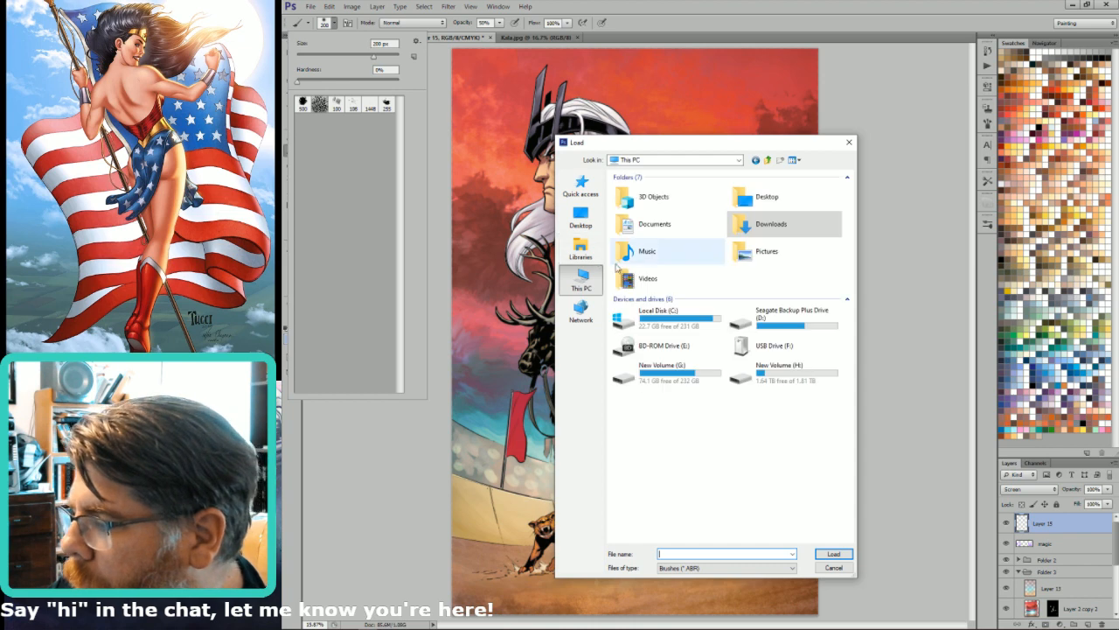
pyautogui.doubleClick(770, 323)
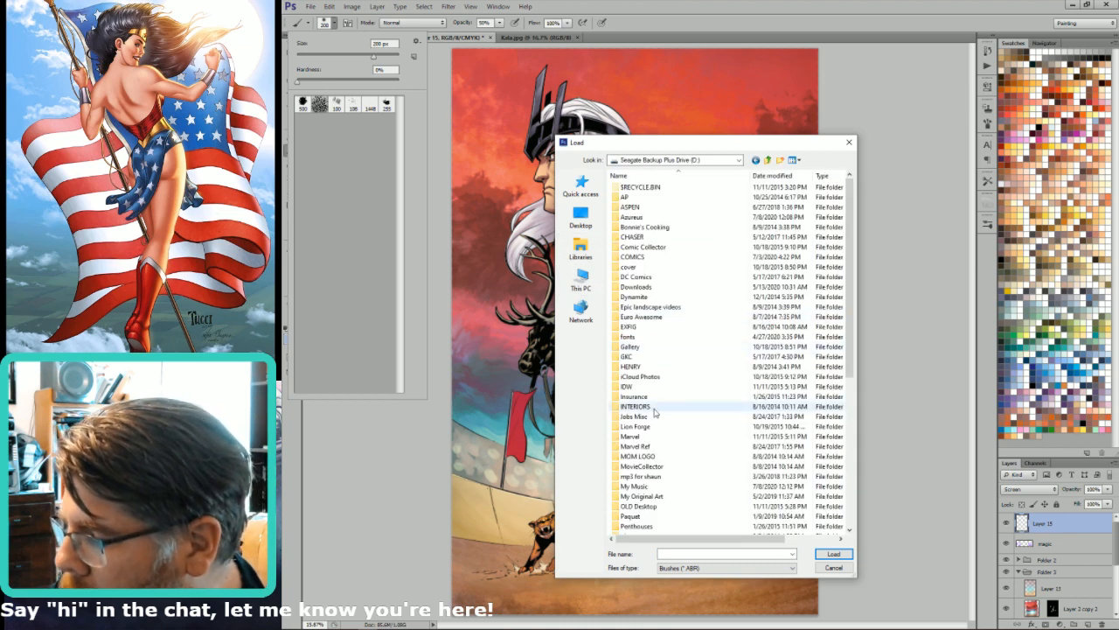
pyautogui.moveTo(853, 350); pyautogui.dragTo(845, 386)
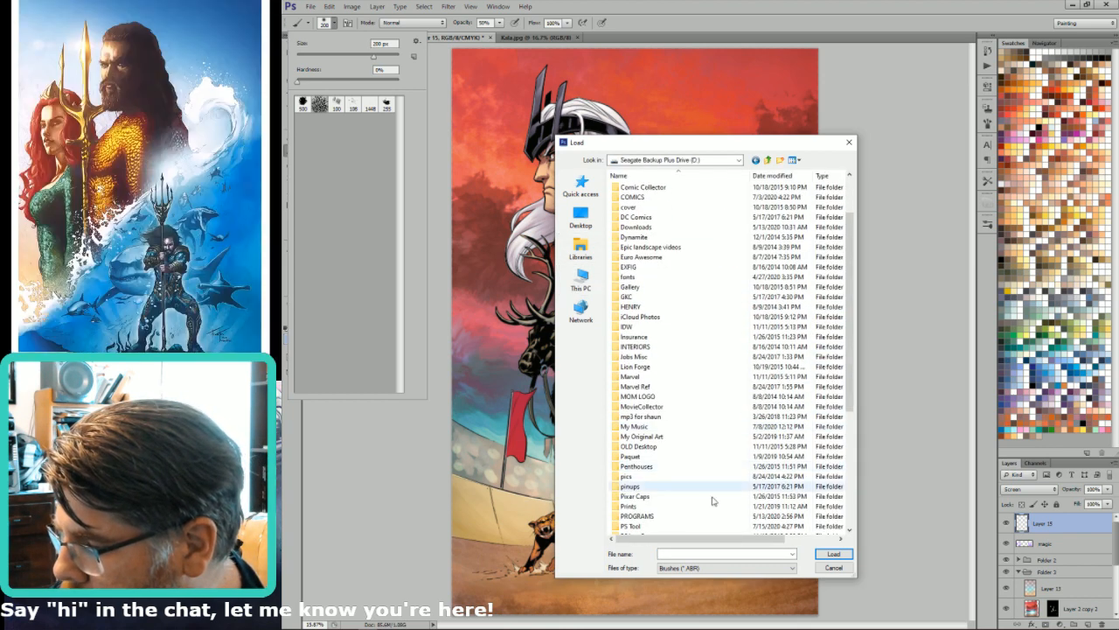
pyautogui.doubleClick(630, 525)
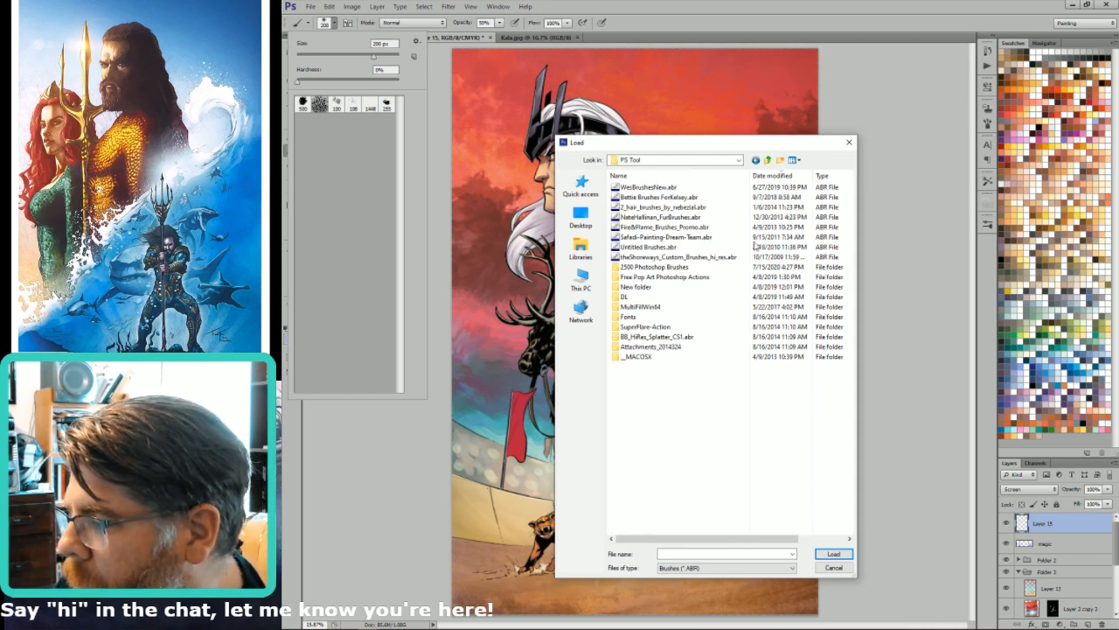
# - Look through the SuperFlare-Action, New folder and DL subfolders of PS Tool for a suitable brush file
pyautogui.doubleClick(659, 328)
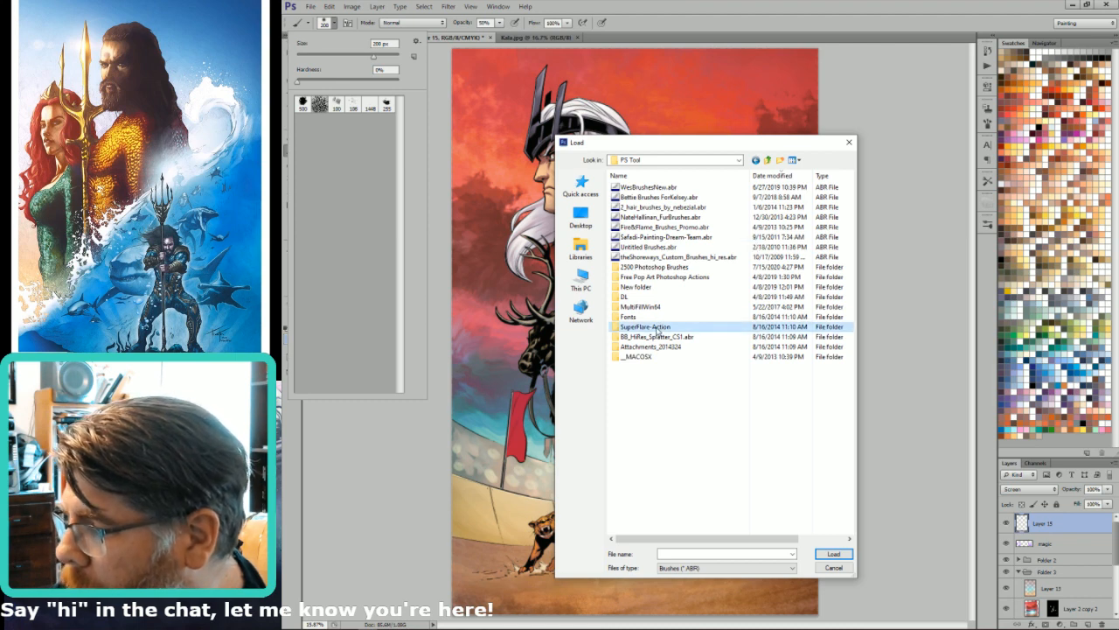
pyautogui.click(766, 161)
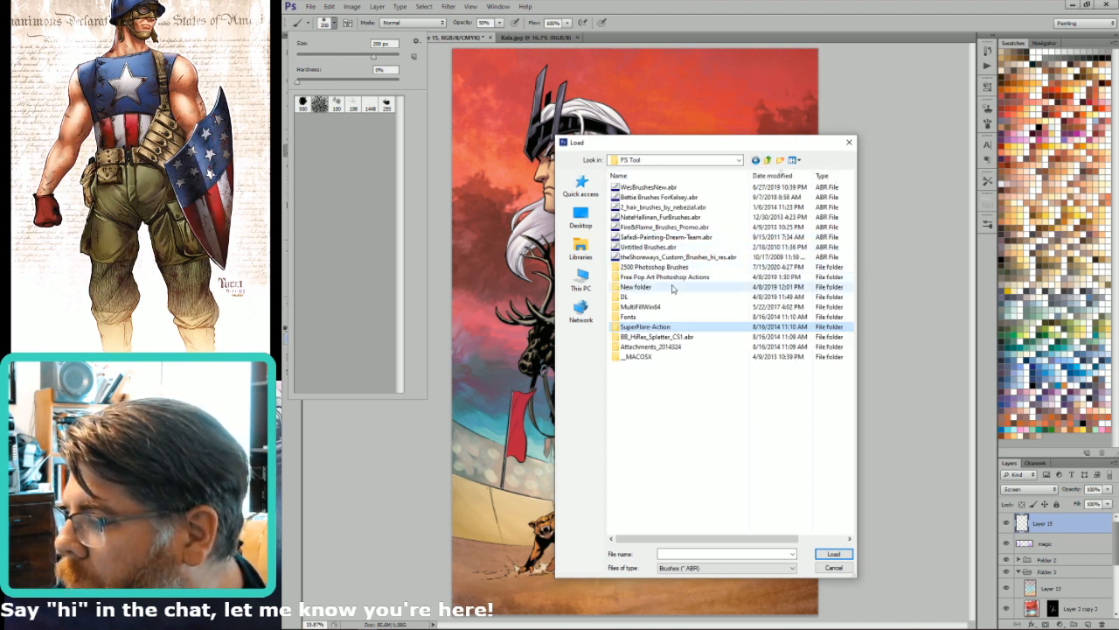
pyautogui.doubleClick(673, 288)
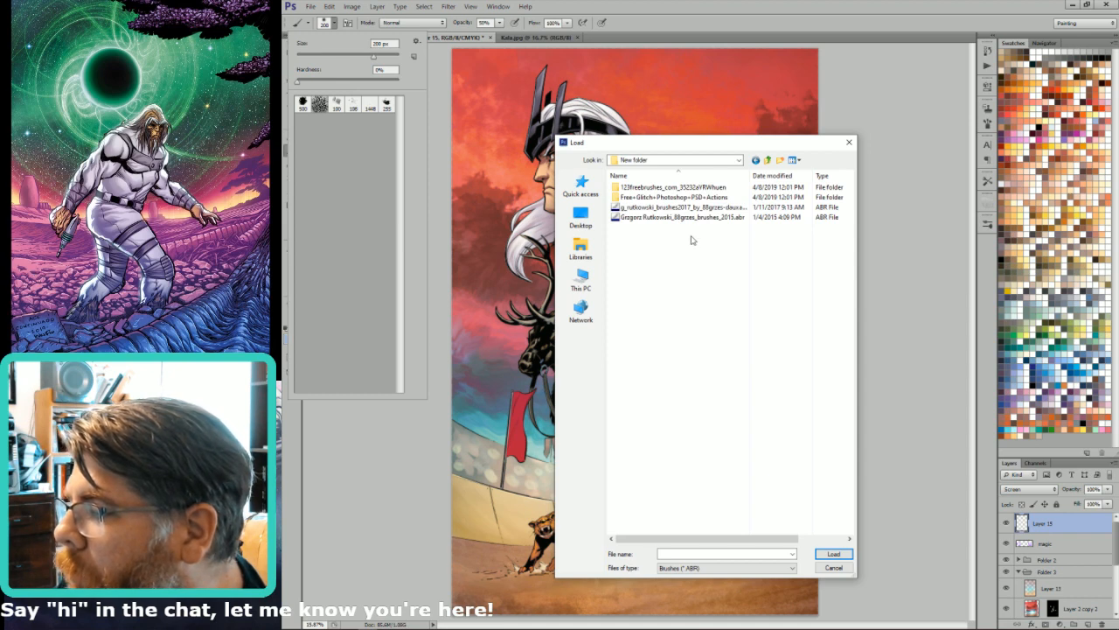
pyautogui.doubleClick(722, 187)
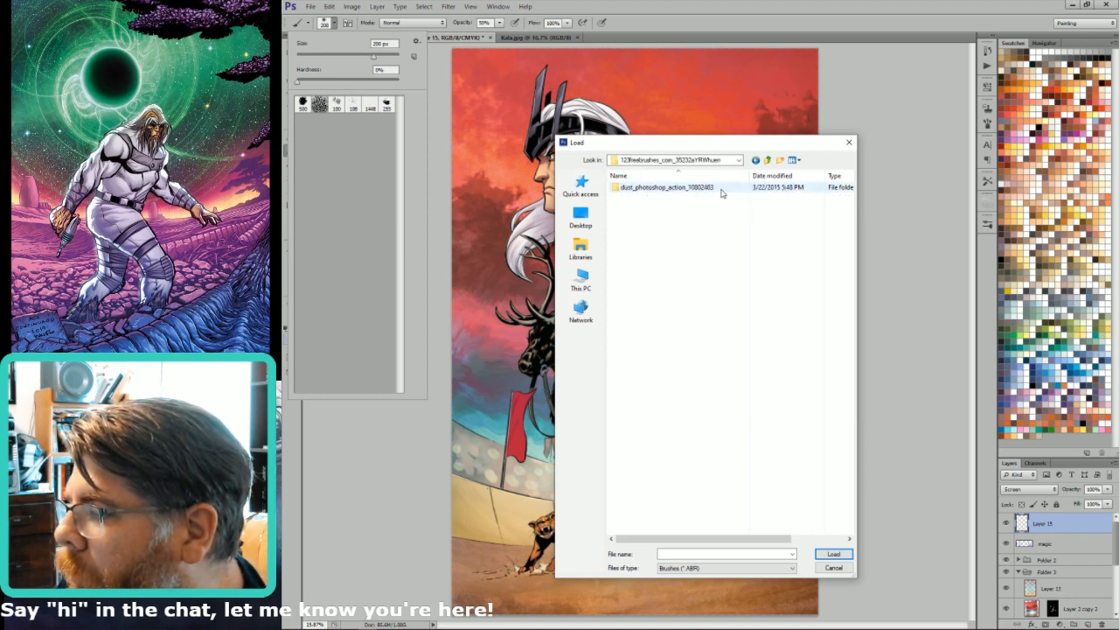
pyautogui.doubleClick(721, 189)
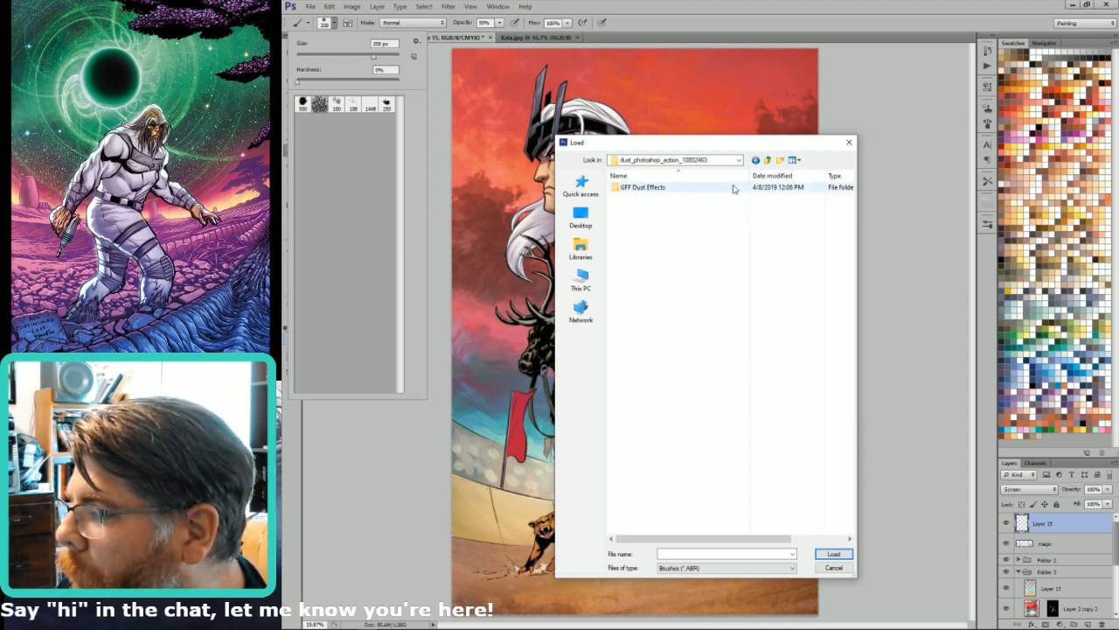
pyautogui.doubleClick(733, 189)
pyautogui.click(767, 163)
pyautogui.click(768, 162)
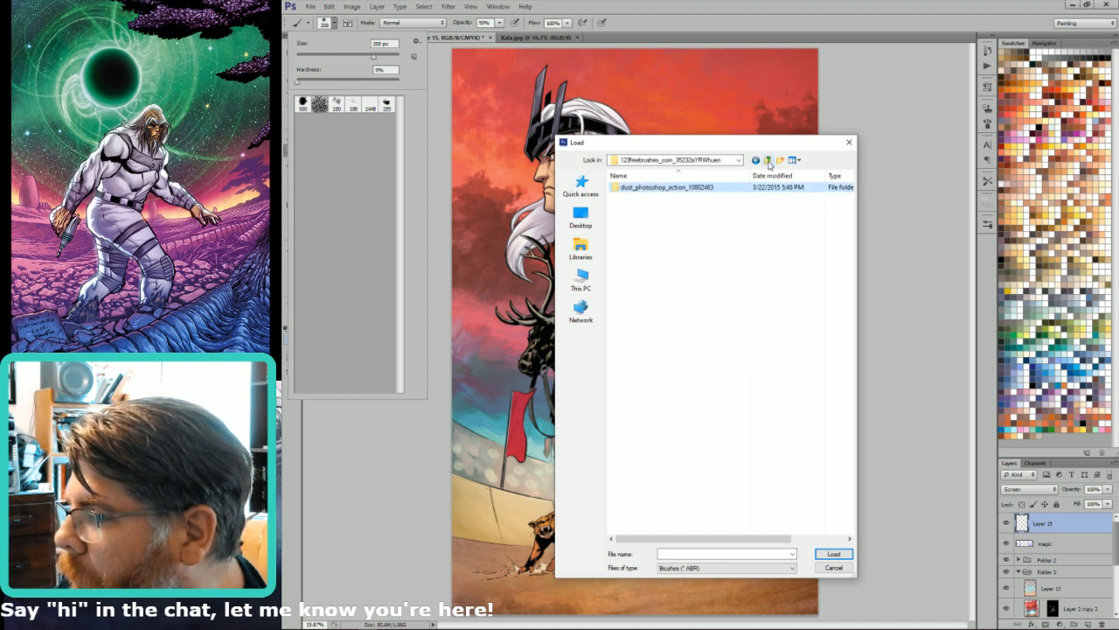
pyautogui.click(769, 164)
pyautogui.click(766, 163)
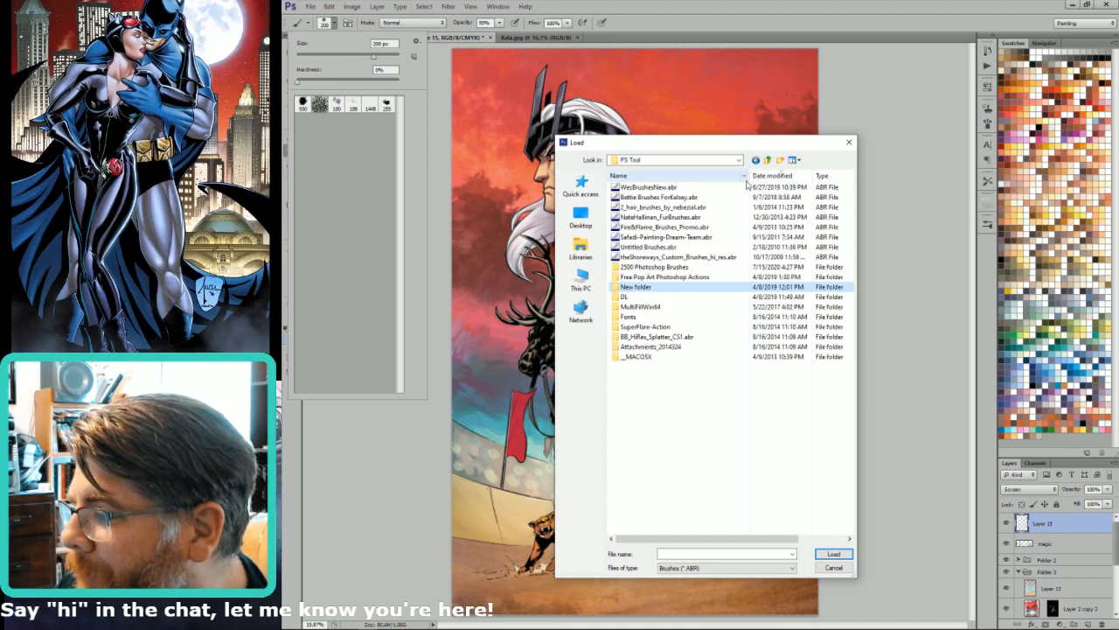
pyautogui.doubleClick(646, 296)
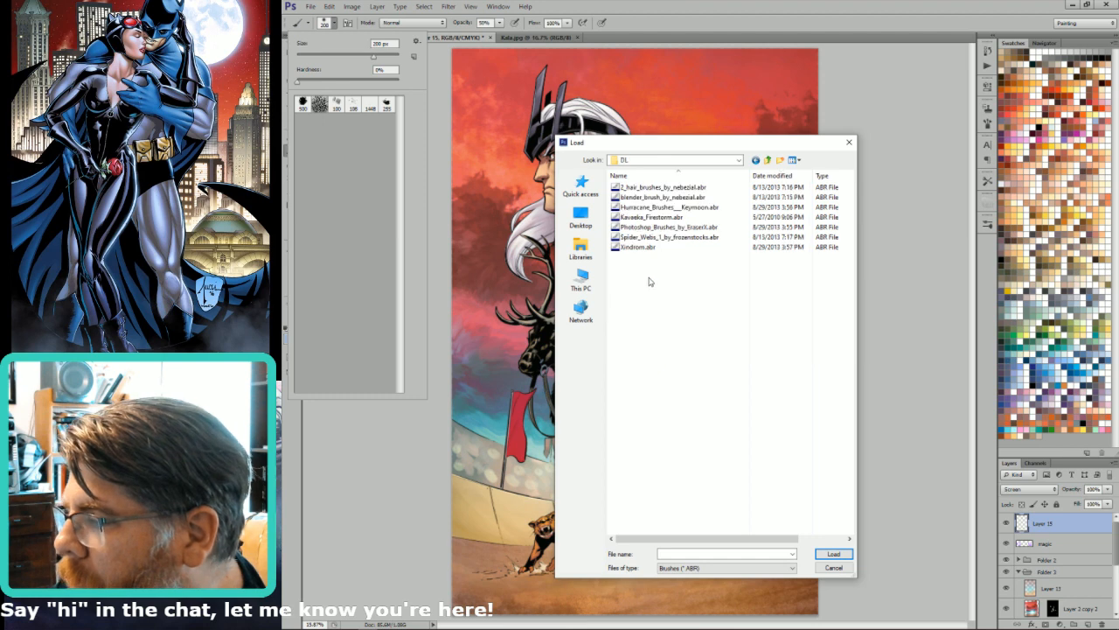
pyautogui.click(769, 161)
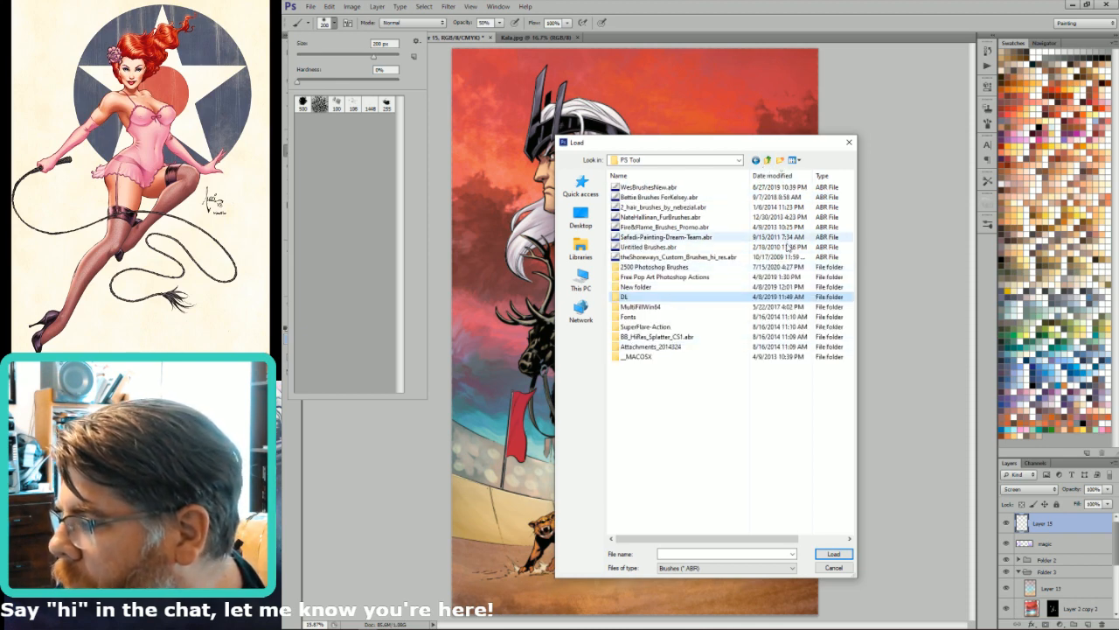
pyautogui.click(787, 178)
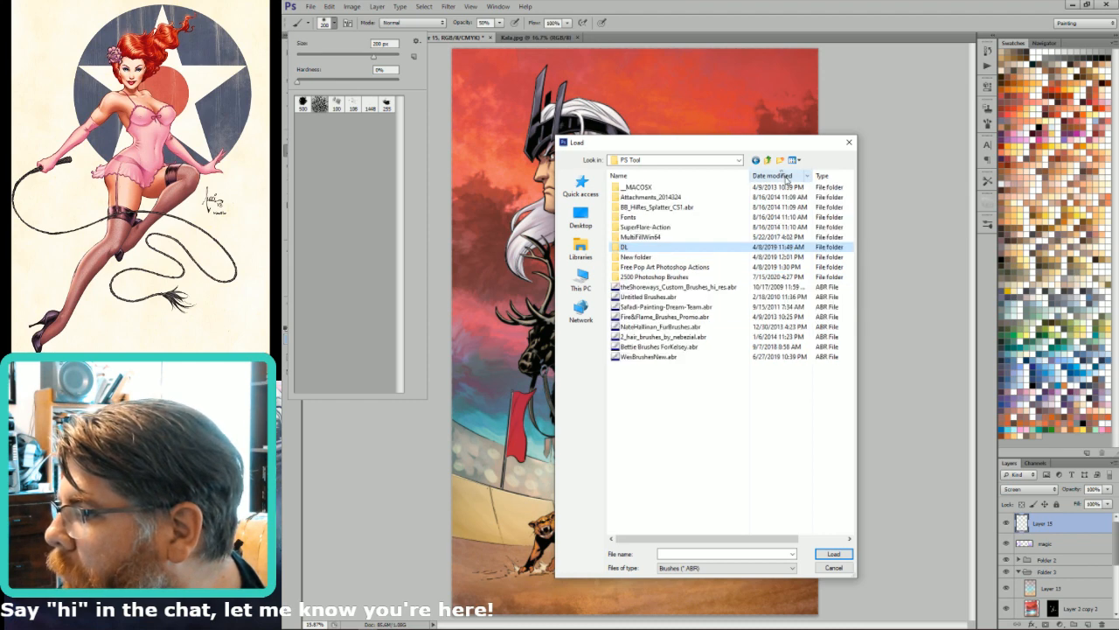
# - Replace the current brushes with Free Lens Flares Photoshop Brushes 7.abr from its Free_Lens_Flares_Photoshop_Brushes_7 folder inside PSTOOLS on drive D
pyautogui.click(767, 160)
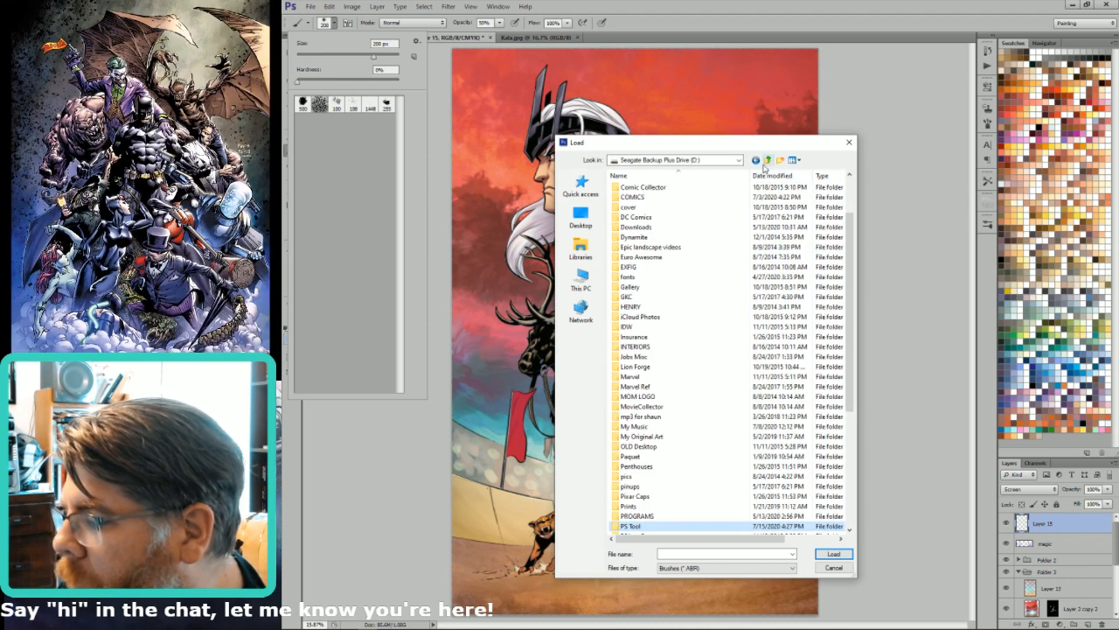
pyautogui.scroll(-1, 652, 516)
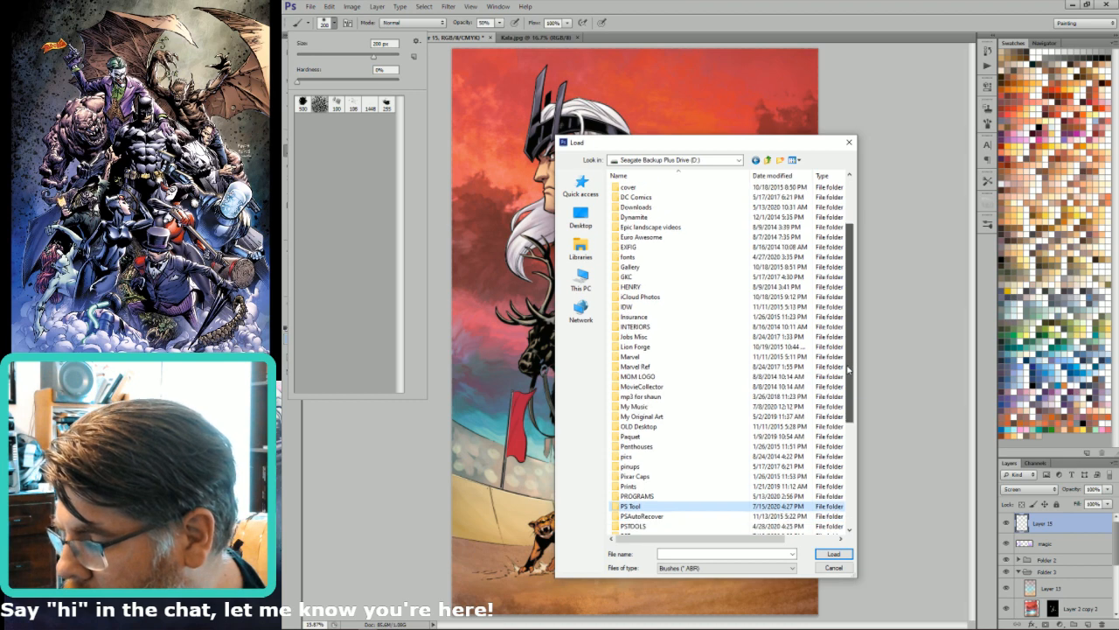
pyautogui.doubleClick(634, 516)
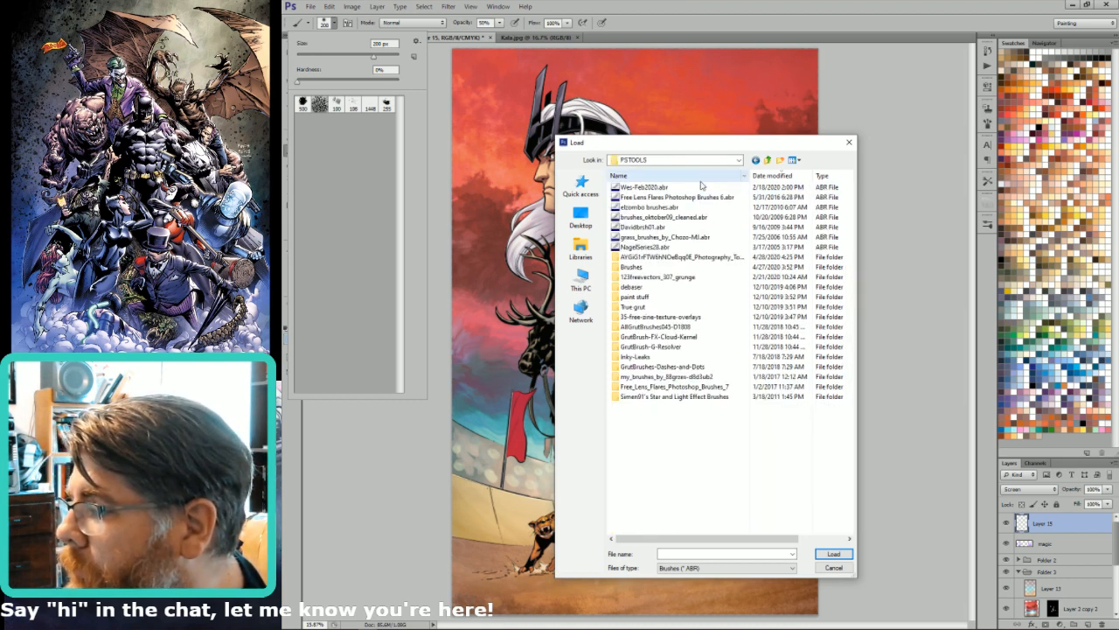
pyautogui.click(775, 176)
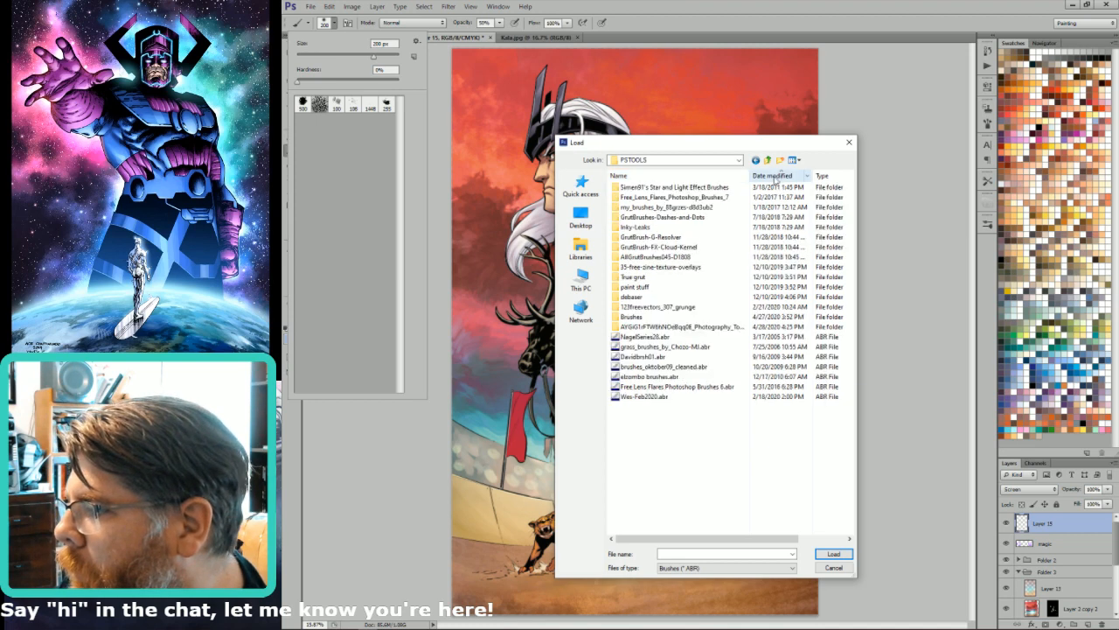
pyautogui.click(776, 177)
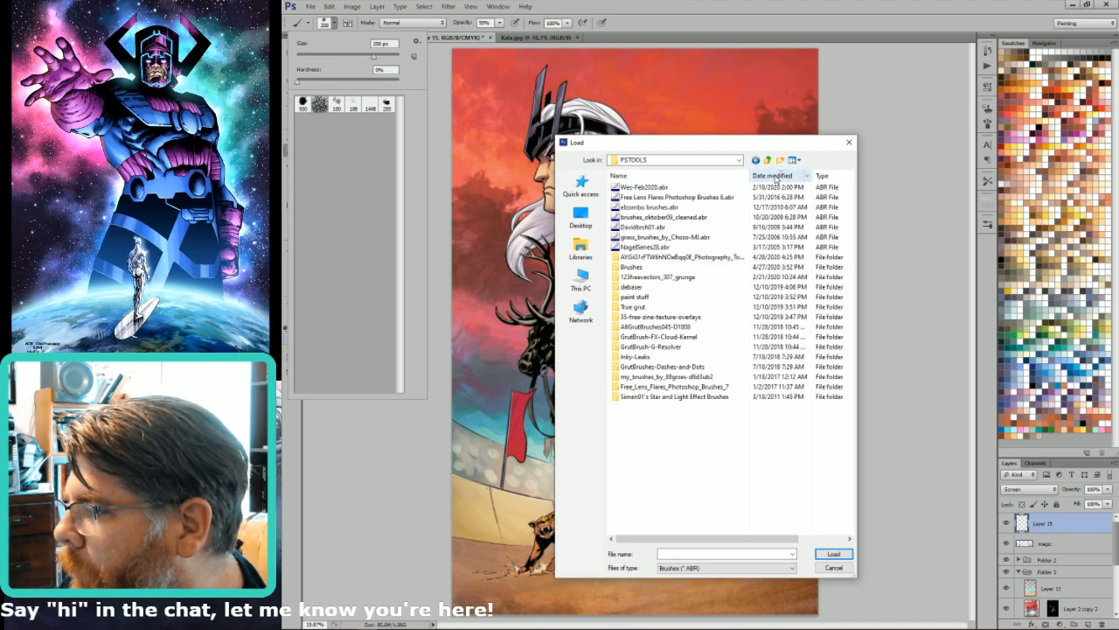
pyautogui.click(776, 199)
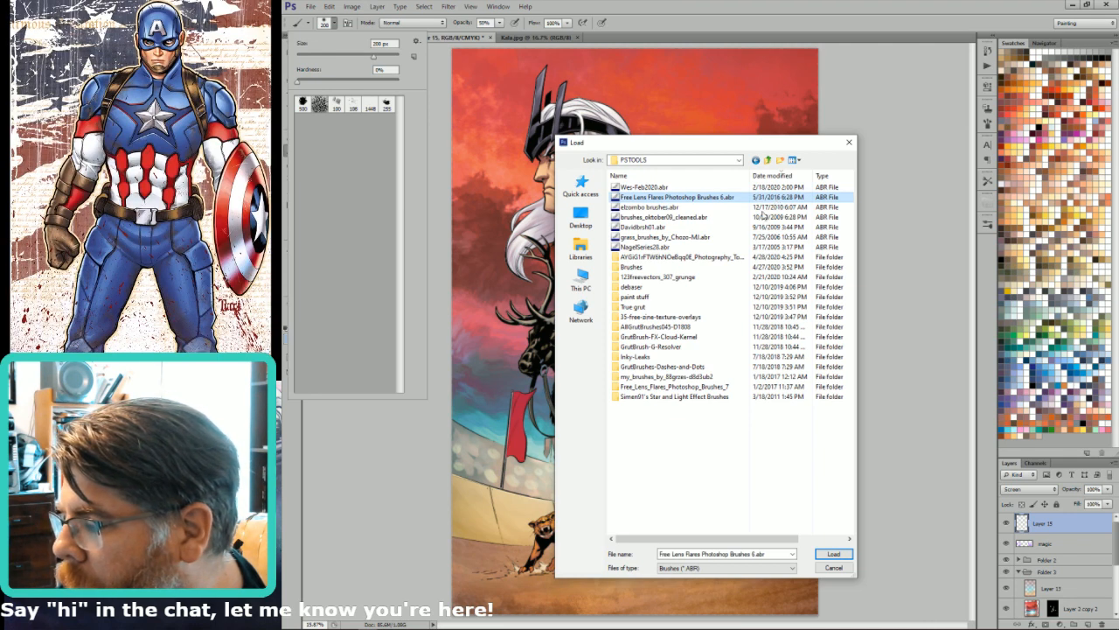
pyautogui.doubleClick(696, 396)
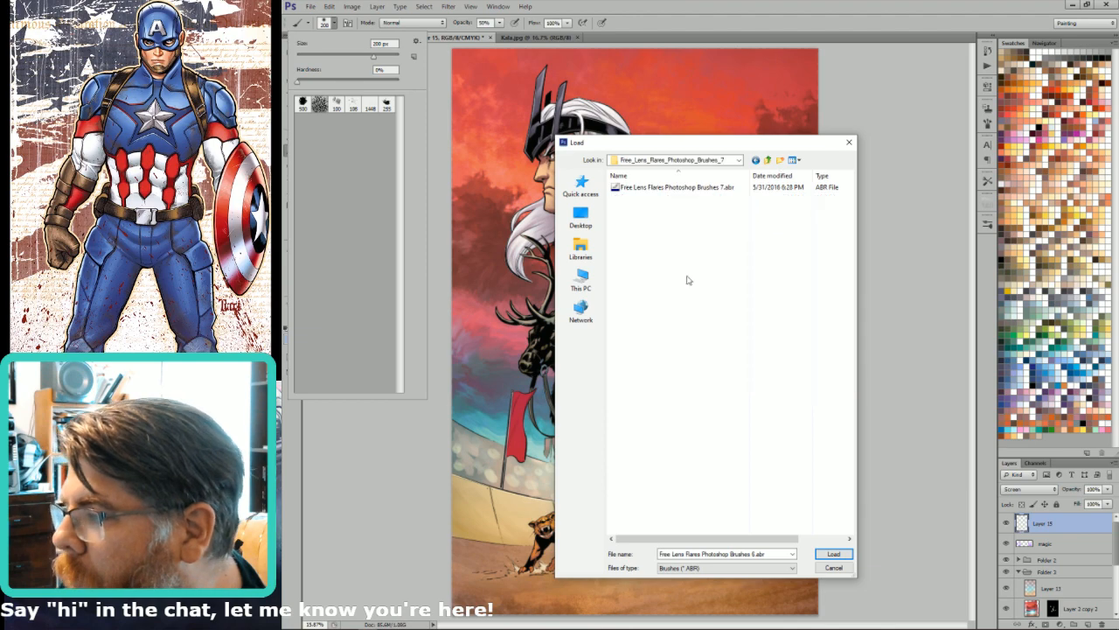
pyautogui.doubleClick(717, 187)
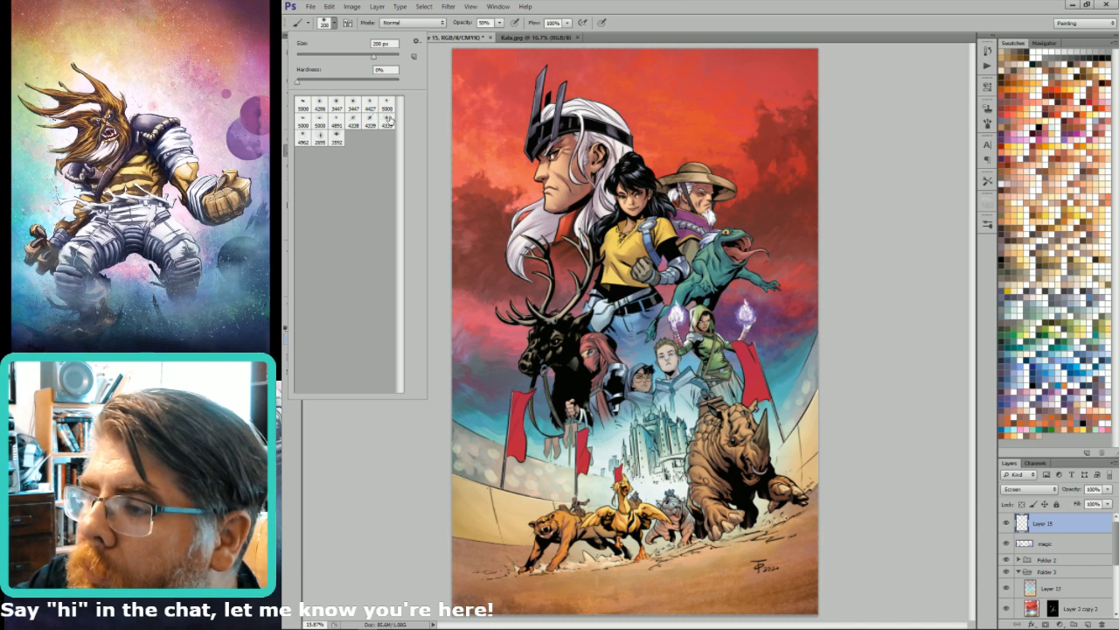
# - Add the brushes from Free Lens Flares Photoshop Brushes 6.abr in the PSTOOLS folder to the current set
pyautogui.click(417, 42)
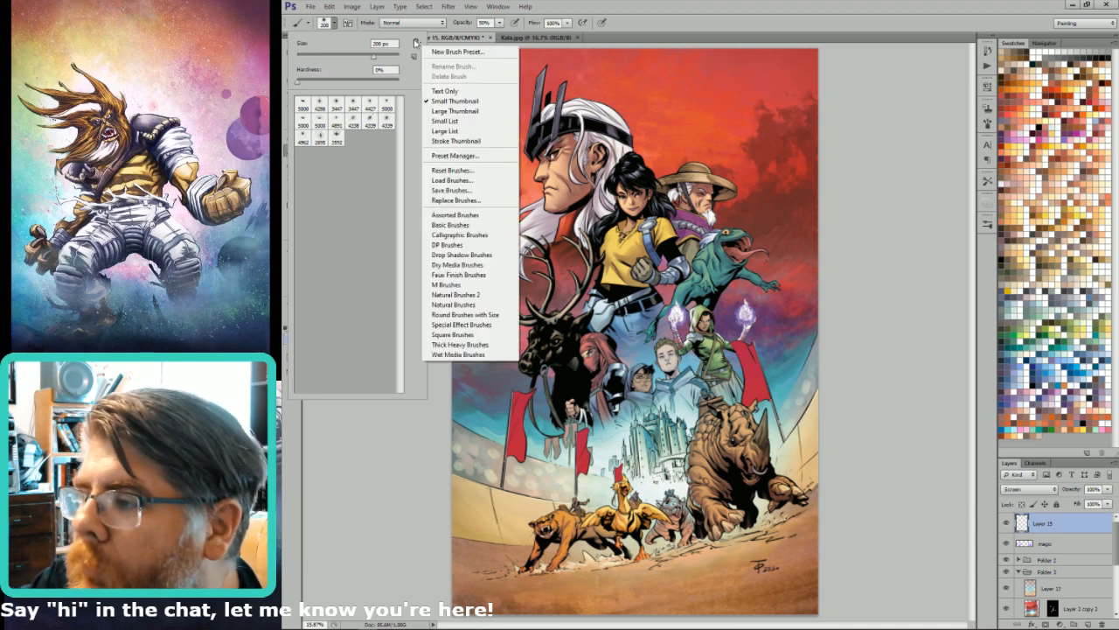
pyautogui.click(467, 180)
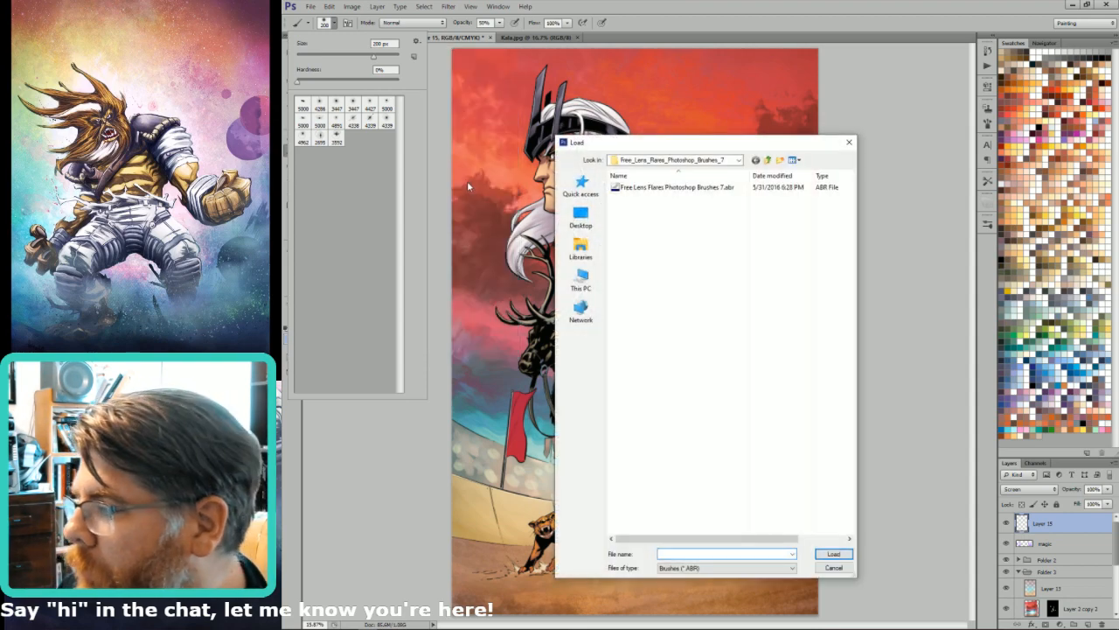
pyautogui.click(767, 161)
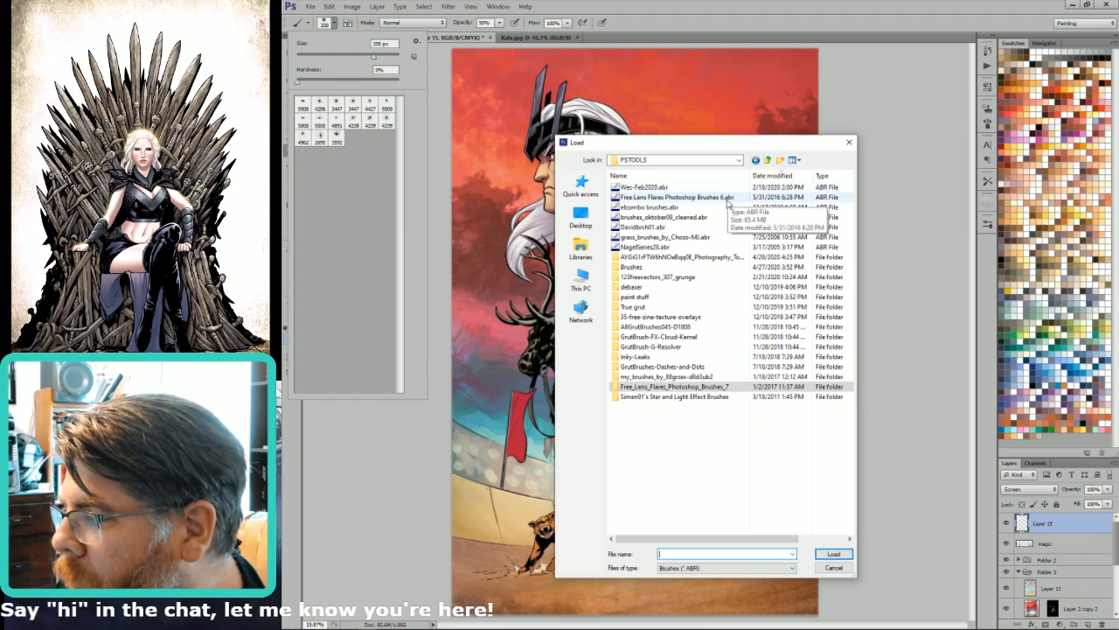
pyautogui.doubleClick(700, 197)
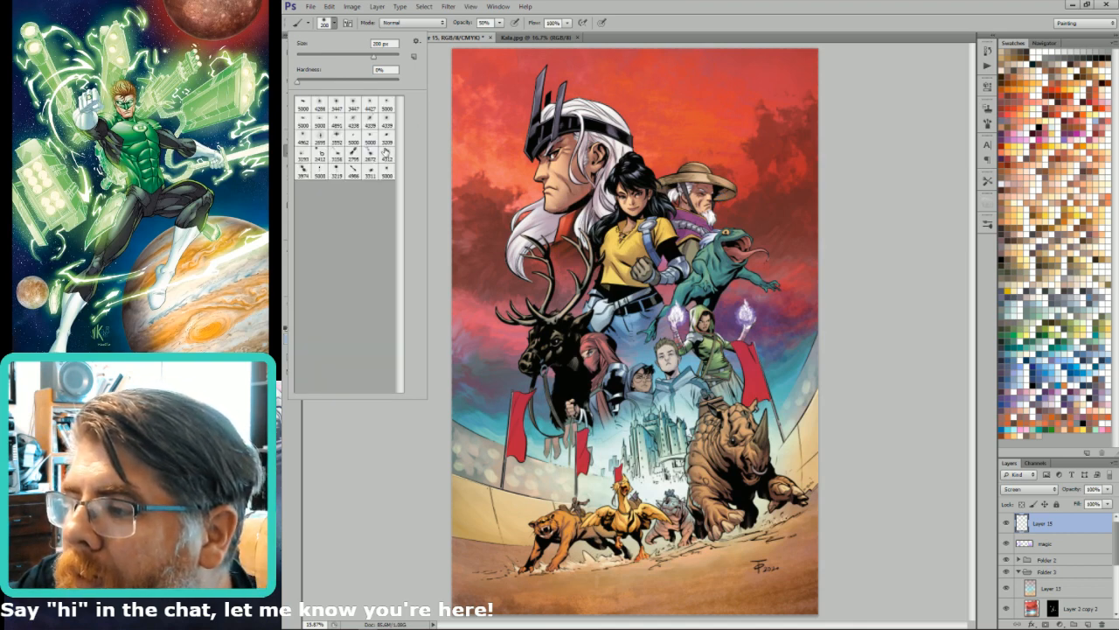
# - Add the brushes from Free Sunshine Photoshop Brushes 6.abr in the Brushes subfolder of PSTOOLS to the current set
pyautogui.click(416, 42)
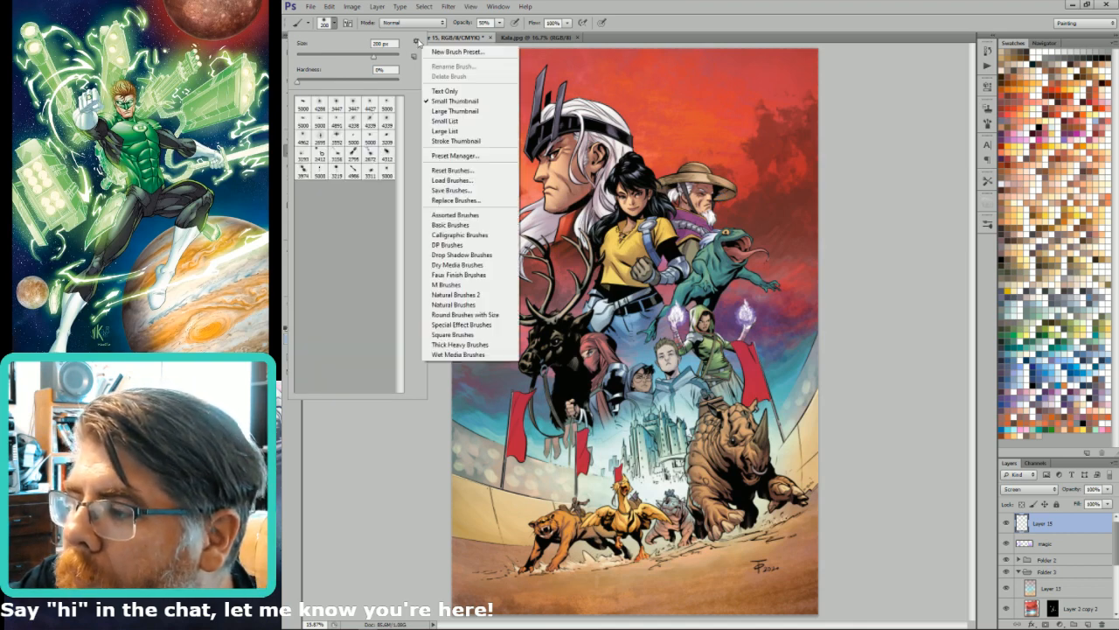
pyautogui.click(461, 180)
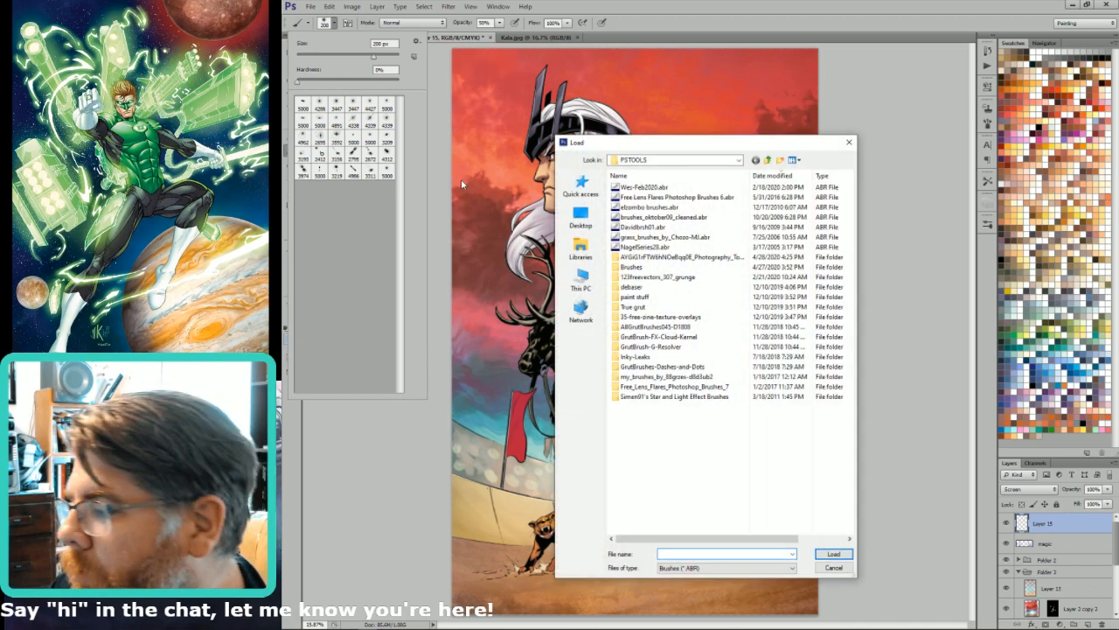
pyautogui.doubleClick(685, 266)
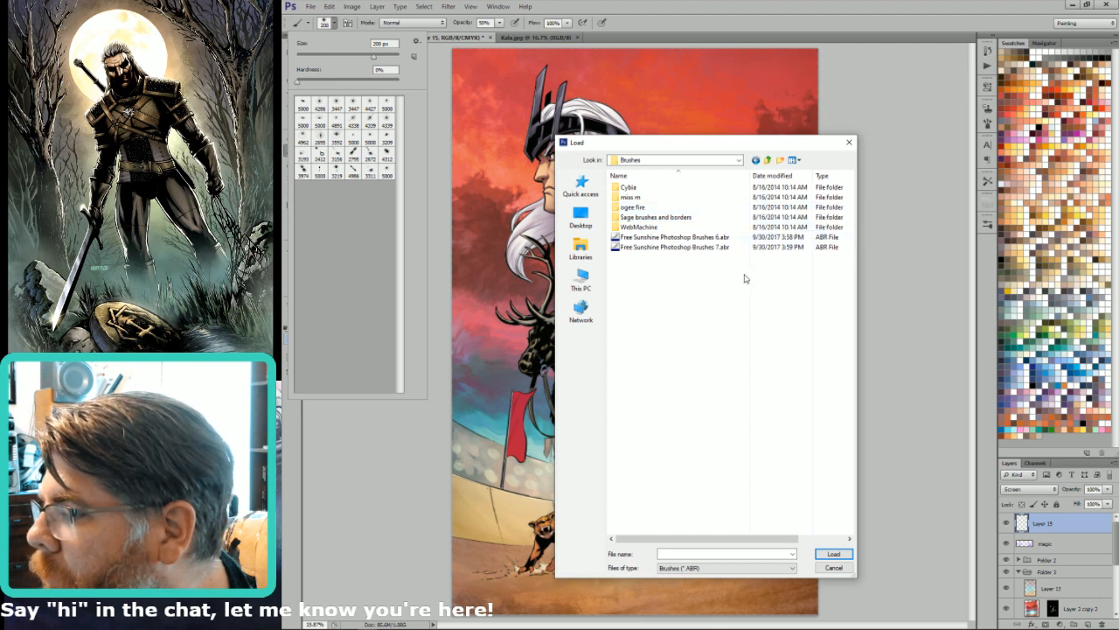
pyautogui.click(719, 247)
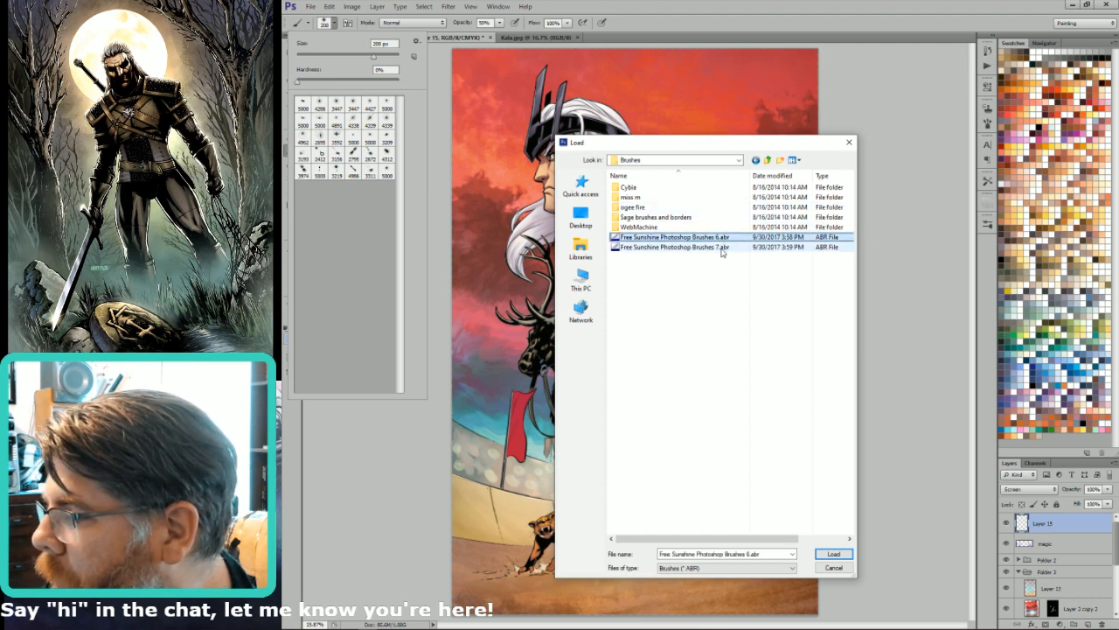
pyautogui.doubleClick(724, 238)
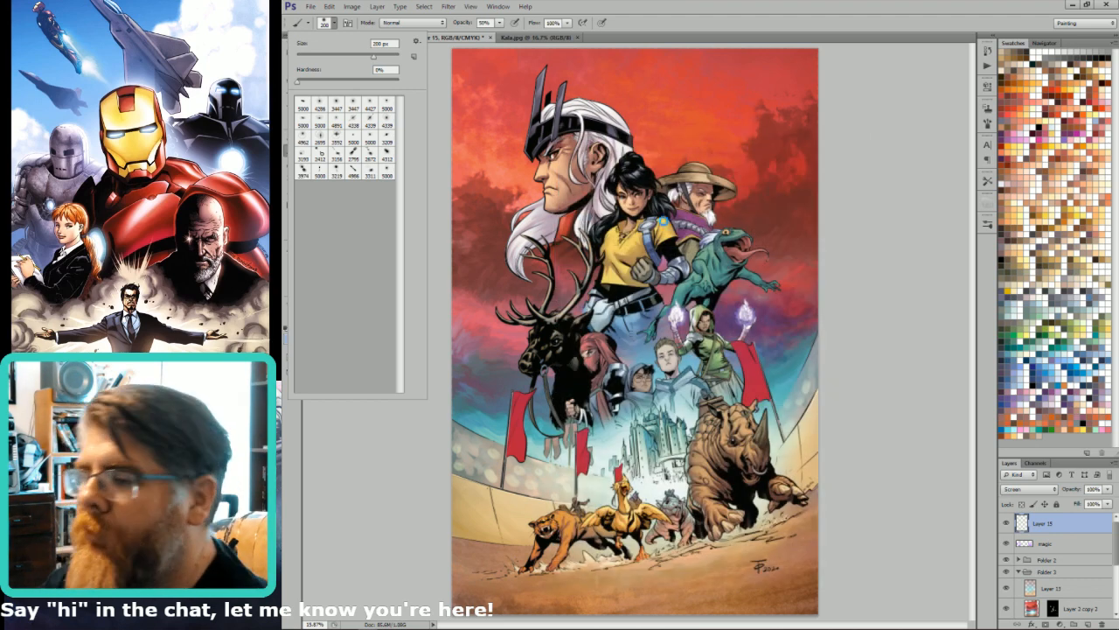
# - Add the brushes from Free Sunshine Photoshop Brushes 7.abr to the current set
pyautogui.click(417, 42)
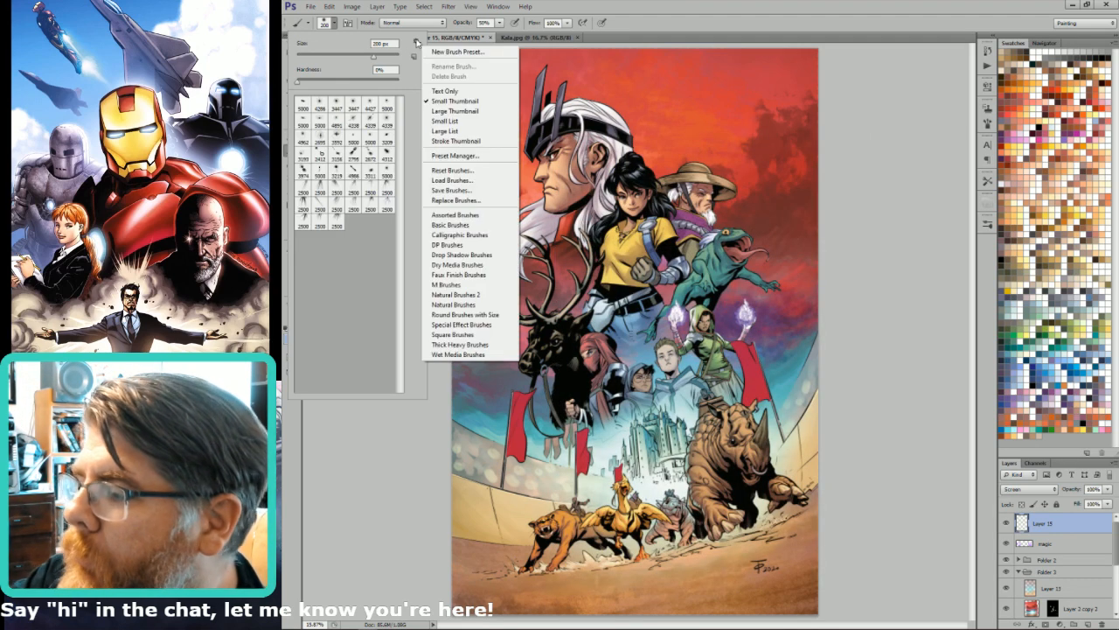
pyautogui.click(477, 180)
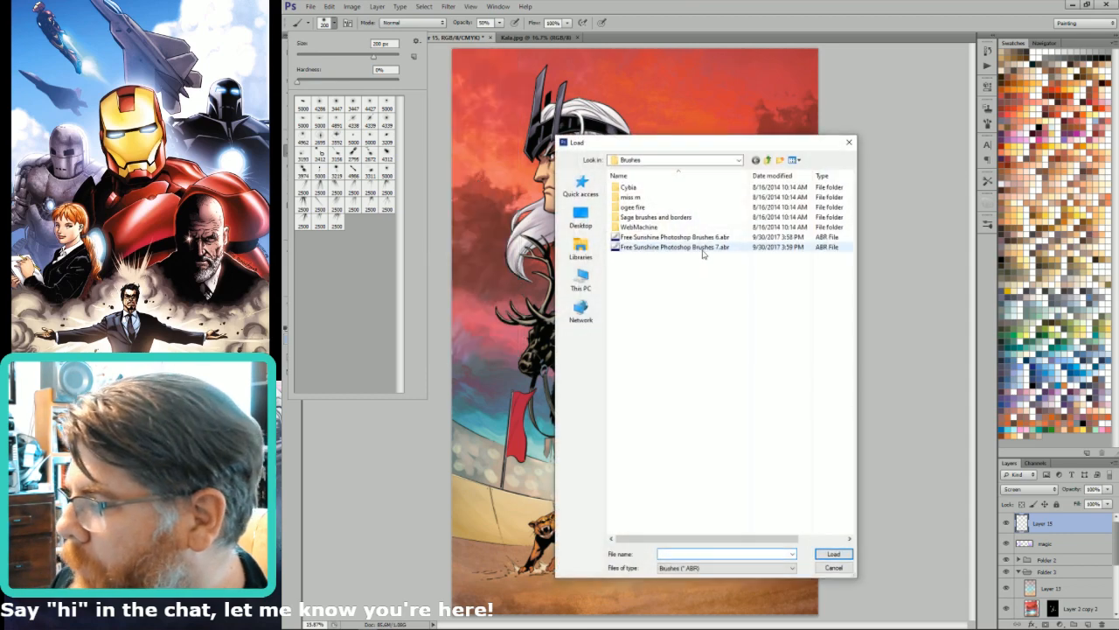
pyautogui.click(705, 250)
pyautogui.click(833, 548)
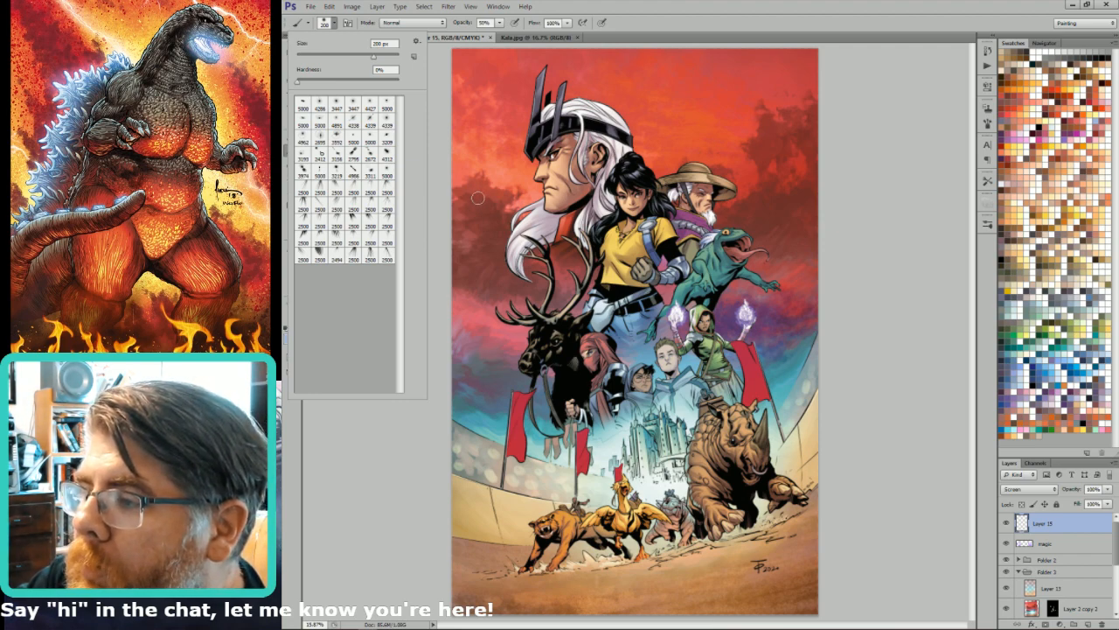
# - Pick a 3447 px lens flare brush, check the cover without Folder 2, and set the foreground colour to a cyan swatch
pyautogui.click(337, 103)
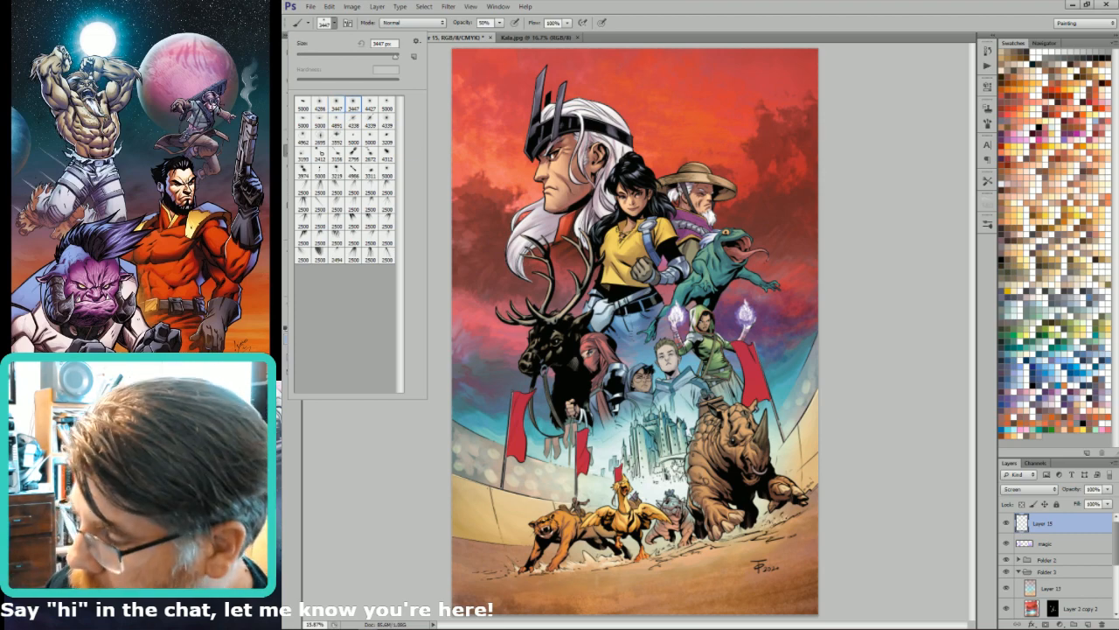
pyautogui.press('Return')
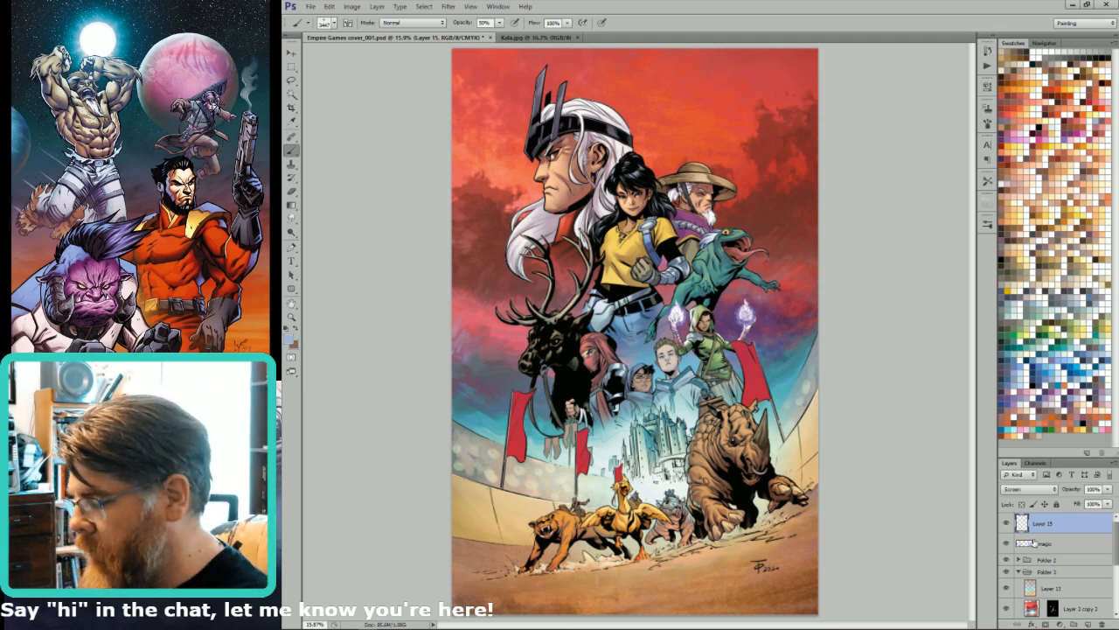
pyautogui.click(1007, 561)
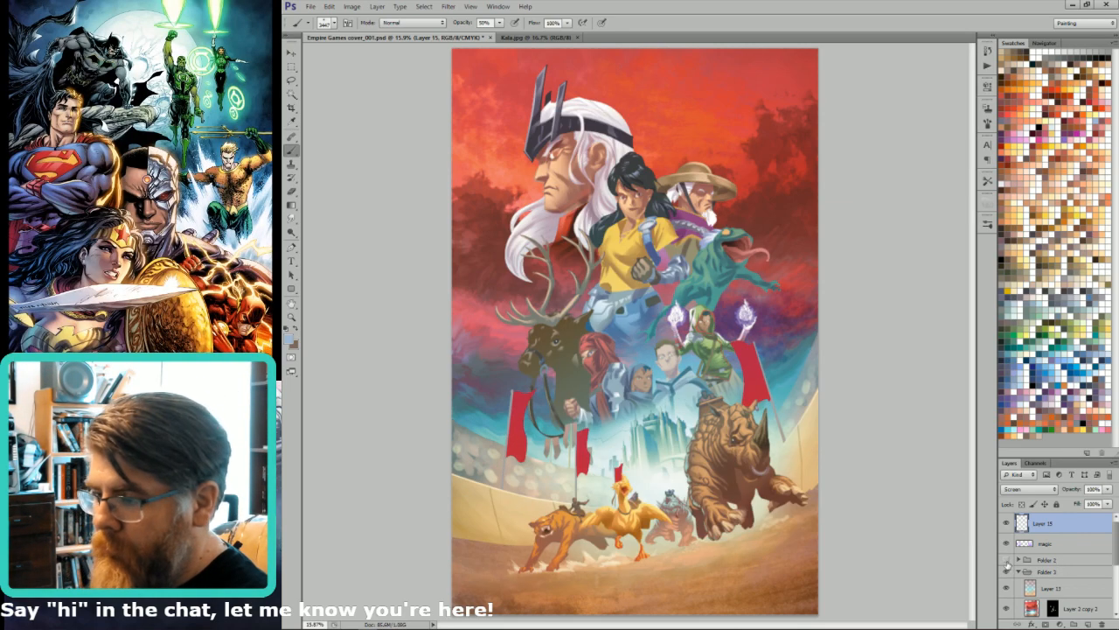
pyautogui.click(1007, 560)
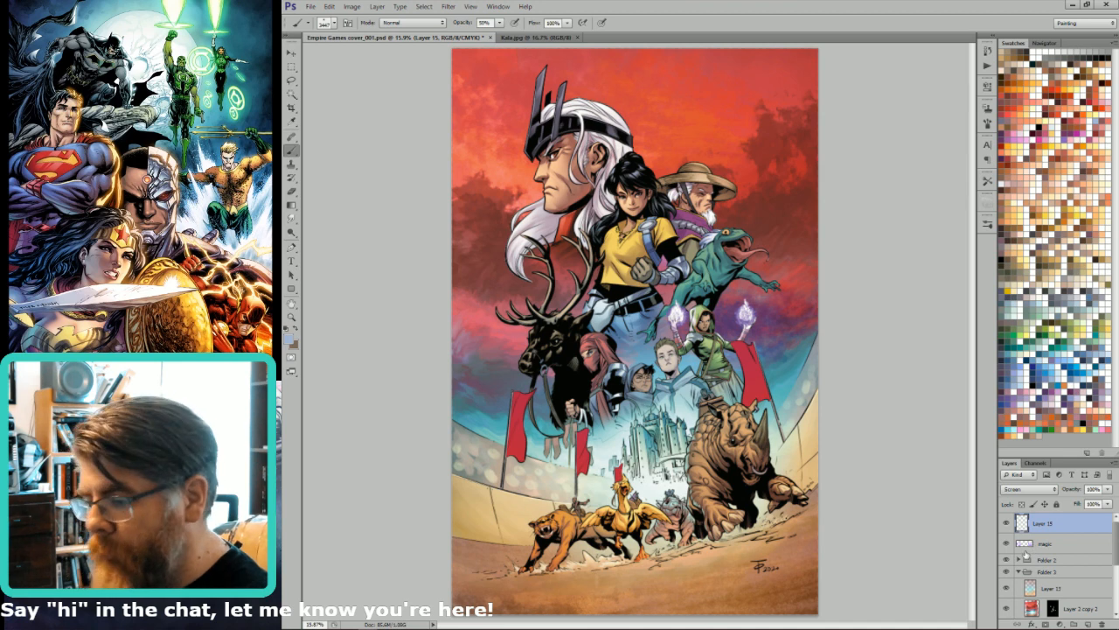
pyautogui.moveTo(717, 264); pyautogui.dragTo(721, 278)
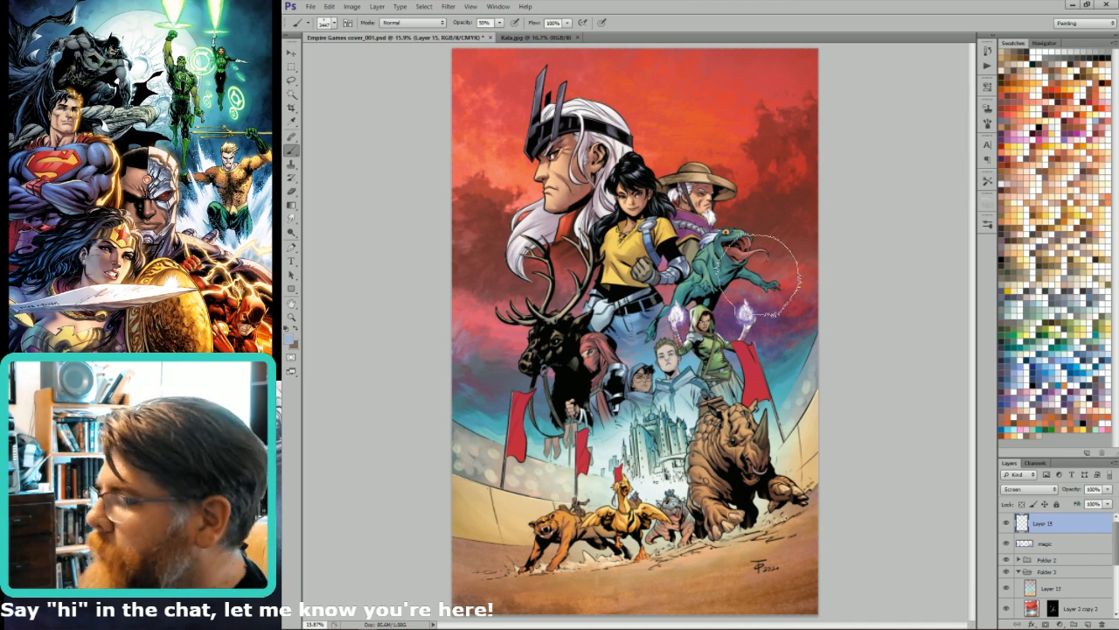
pyautogui.hotkey('ctrl', 'd')
pyautogui.click(1013, 425)
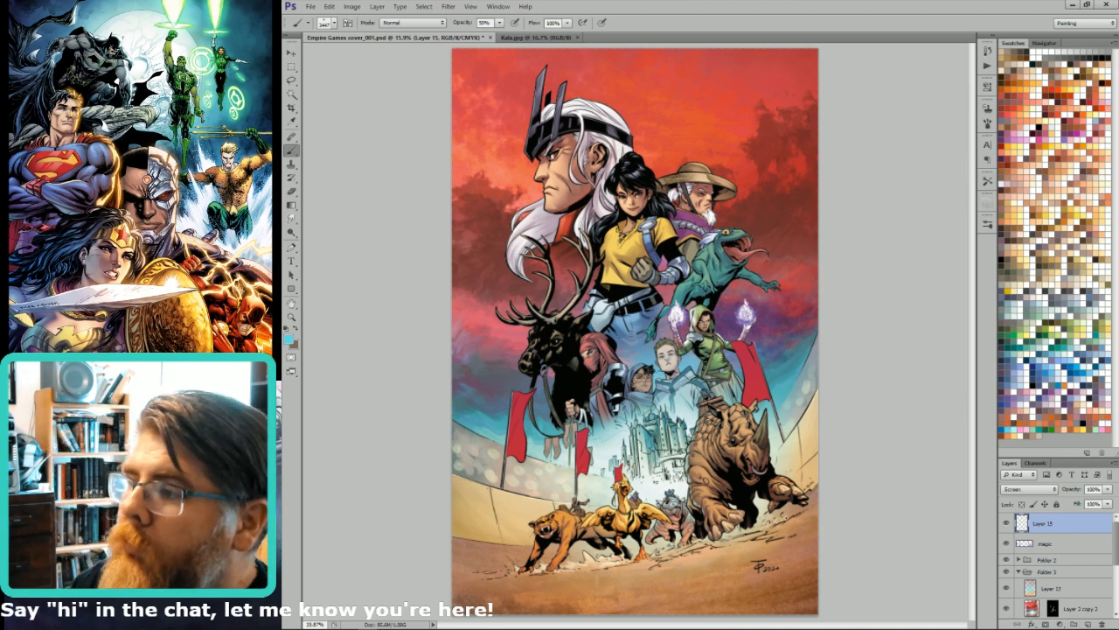
# - Stamp a cyan flare over the castle on Layer 15 with a 5000 px brush at 30% opacity
pyautogui.moveTo(621, 437); pyautogui.dragTo(699, 476)
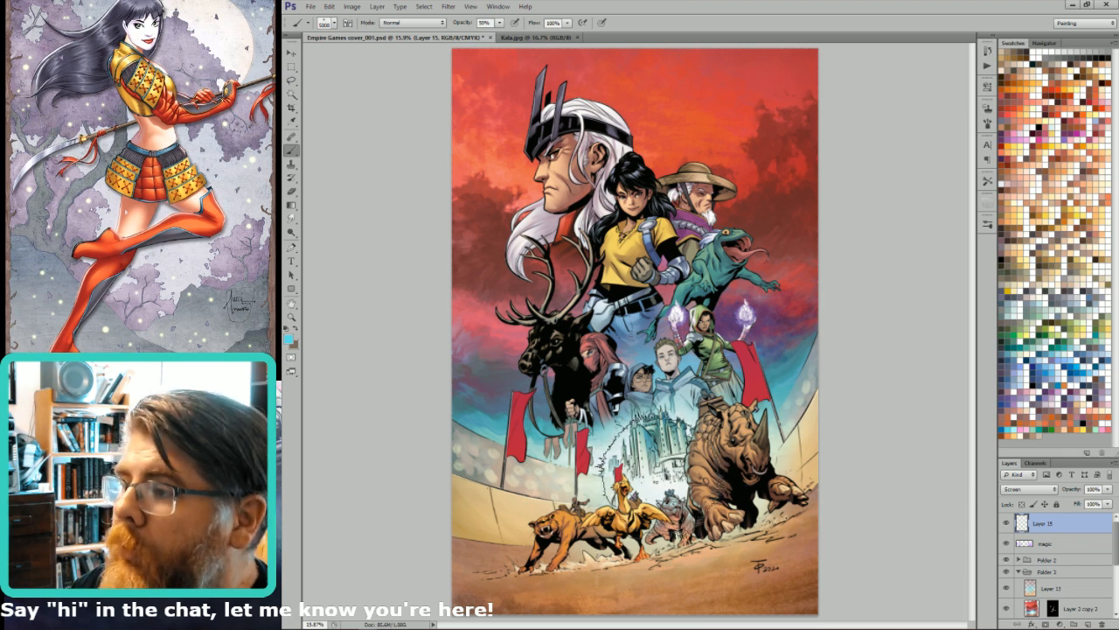
pyautogui.press('3')
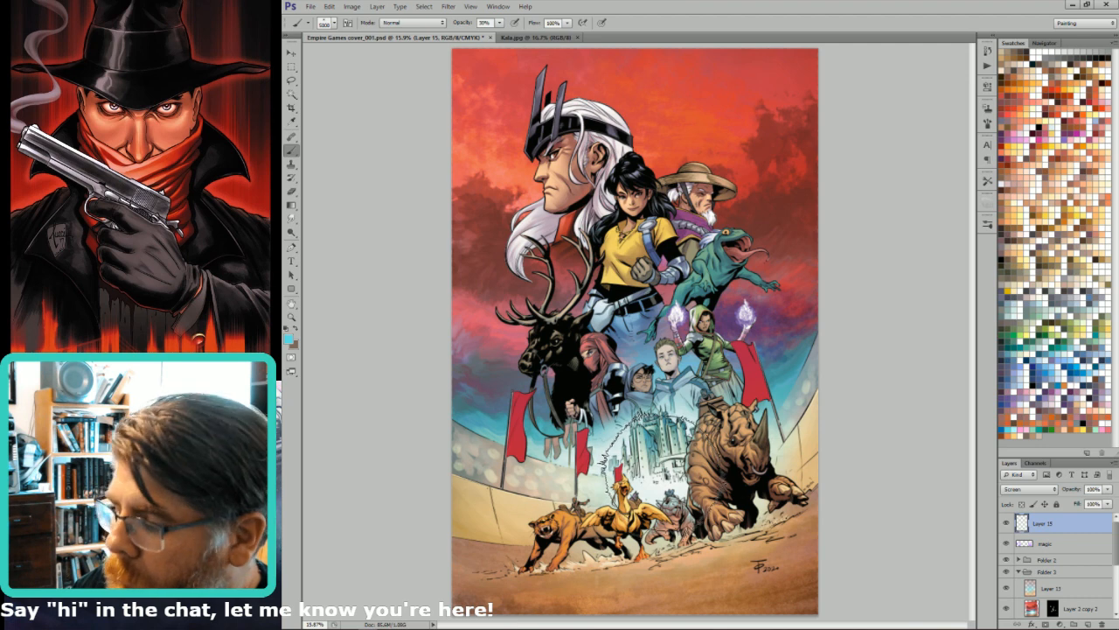
pyautogui.click(650, 477)
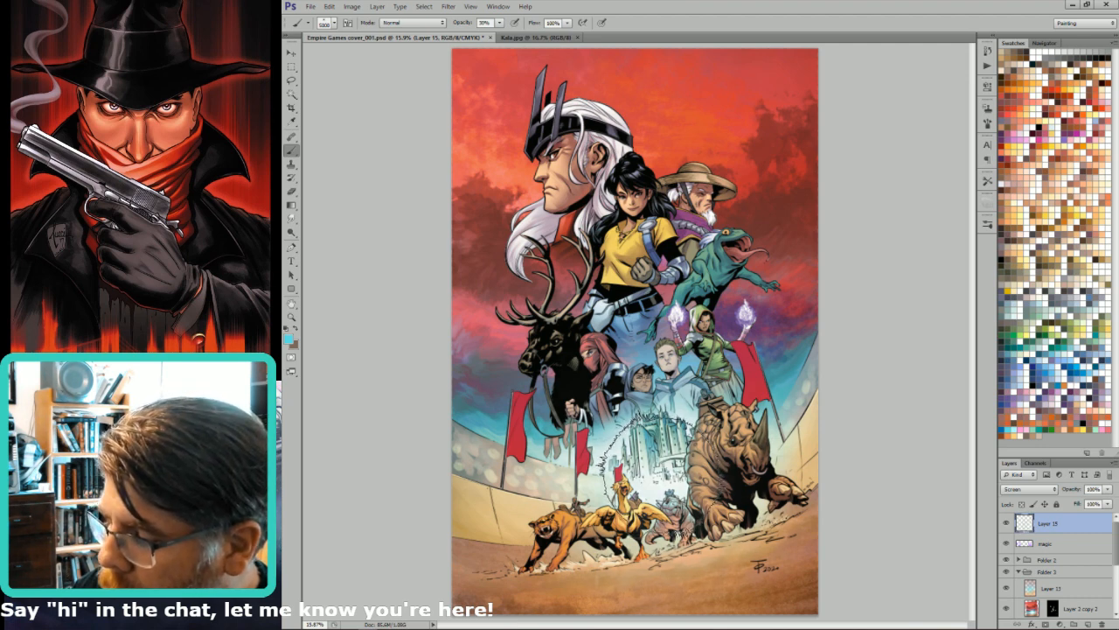
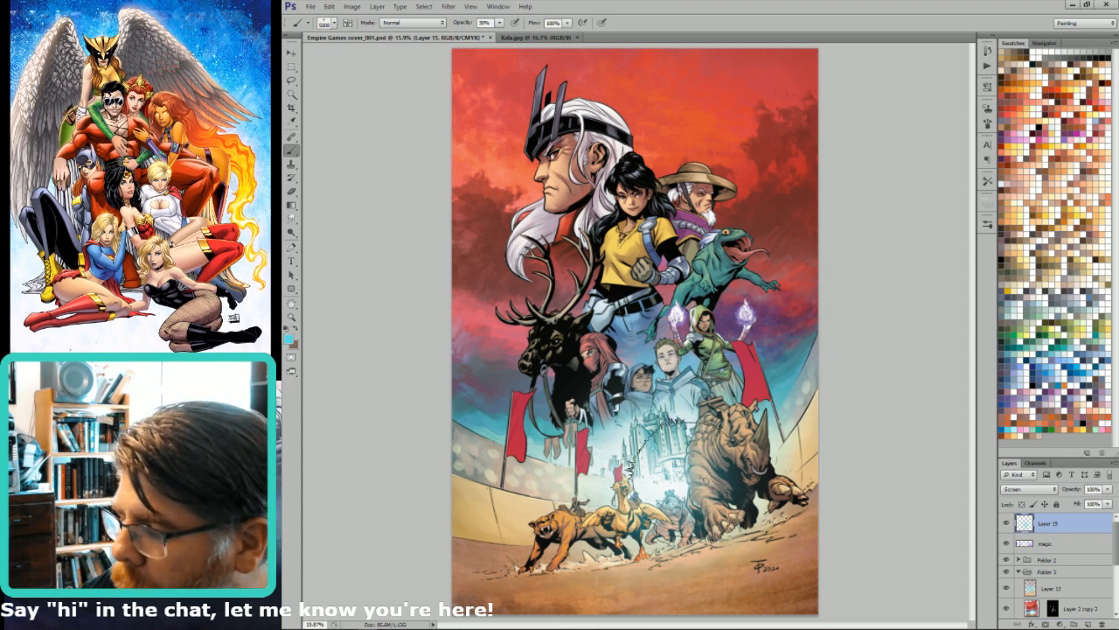
# - Stamp a lighter cyan flare twice at the castle's base using the 3209 px flare brush
pyautogui.click(335, 25)
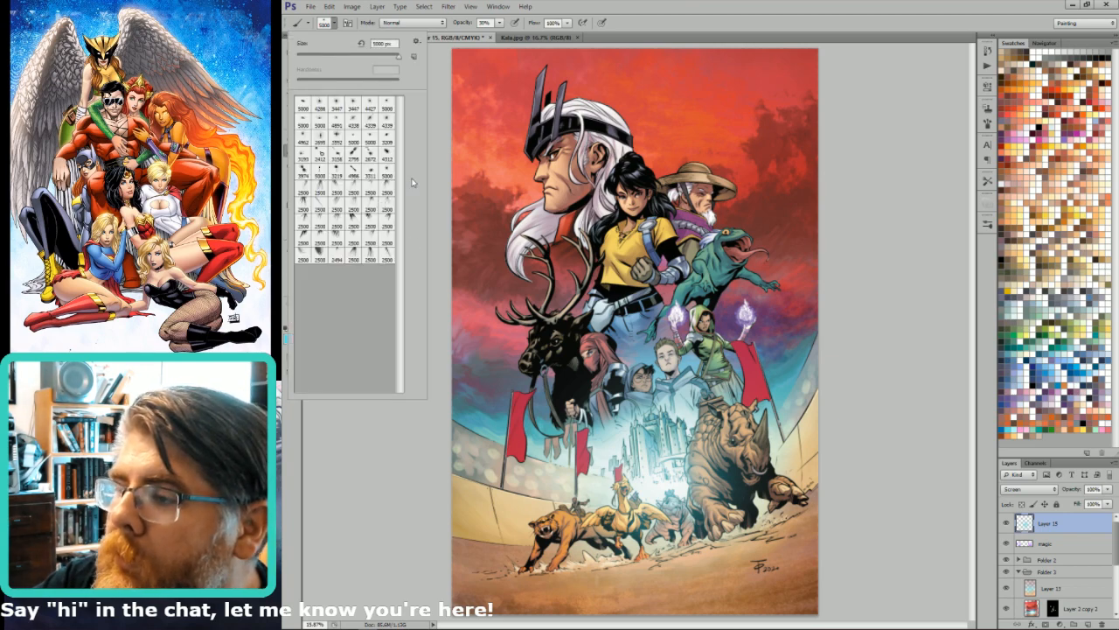
pyautogui.doubleClick(388, 136)
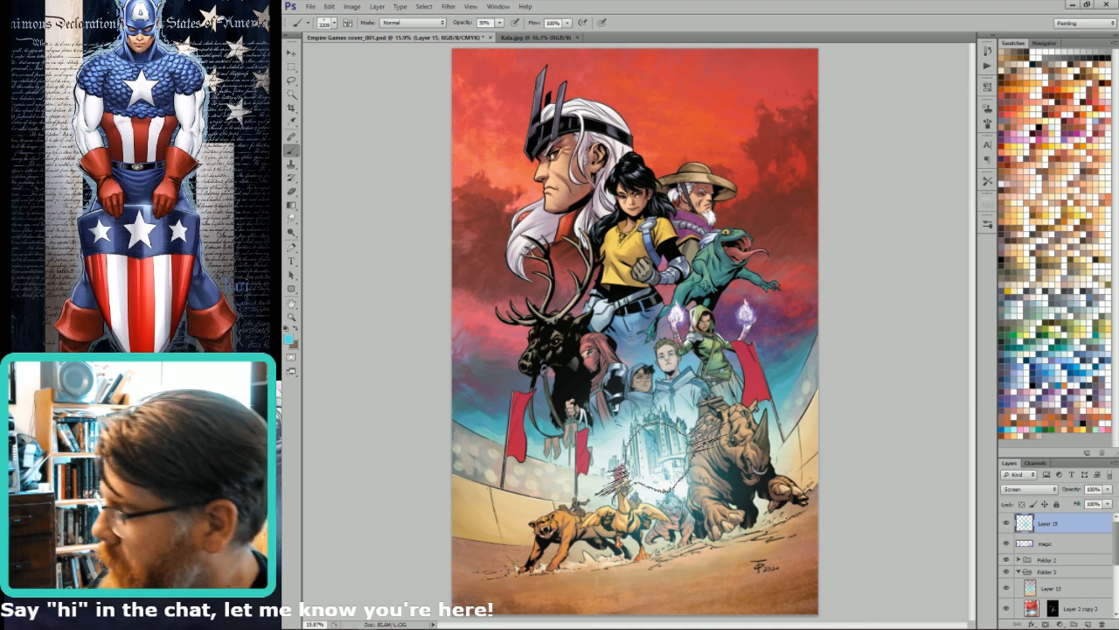
pyautogui.press('x')
pyautogui.click(1013, 426)
pyautogui.click(666, 479)
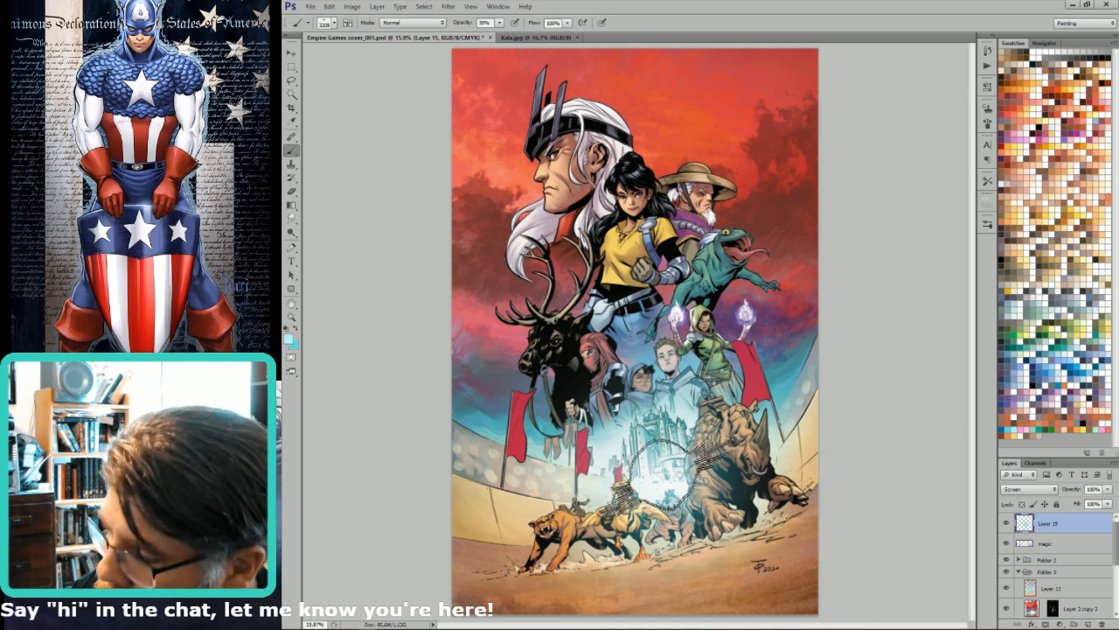
pyautogui.click(668, 477)
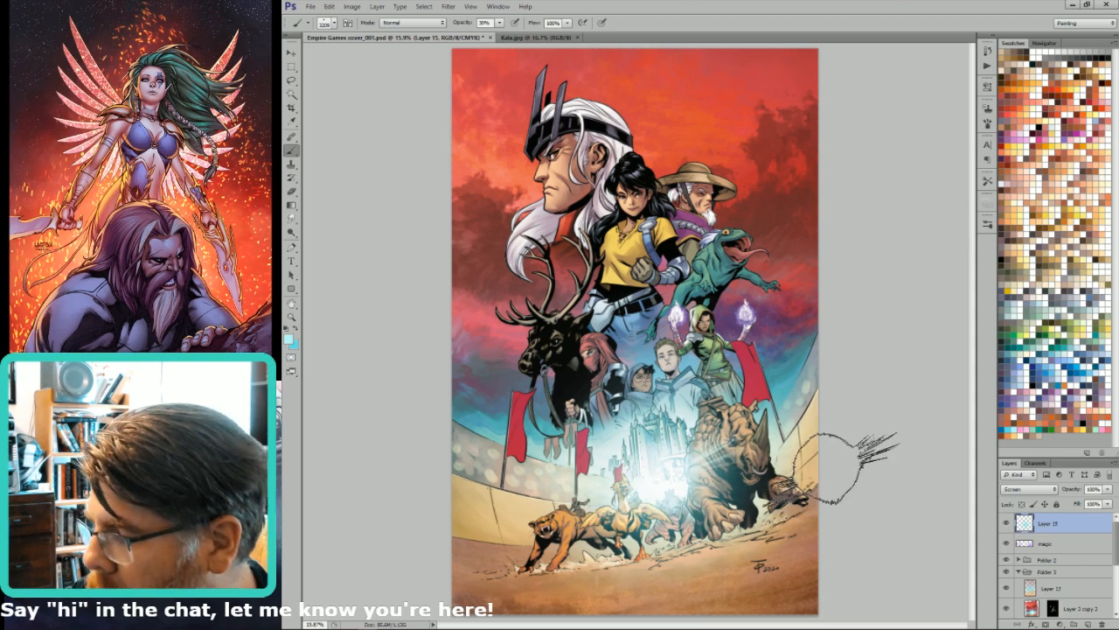
pyautogui.hotkey('ctrl', '-')
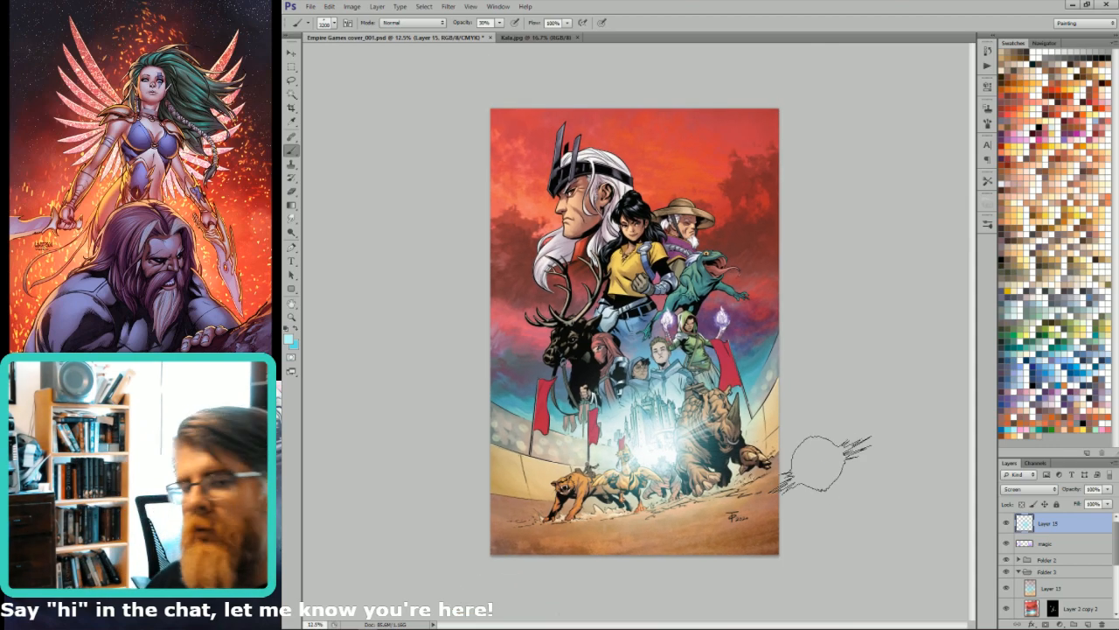
pyautogui.hotkey('ctrl', '+')
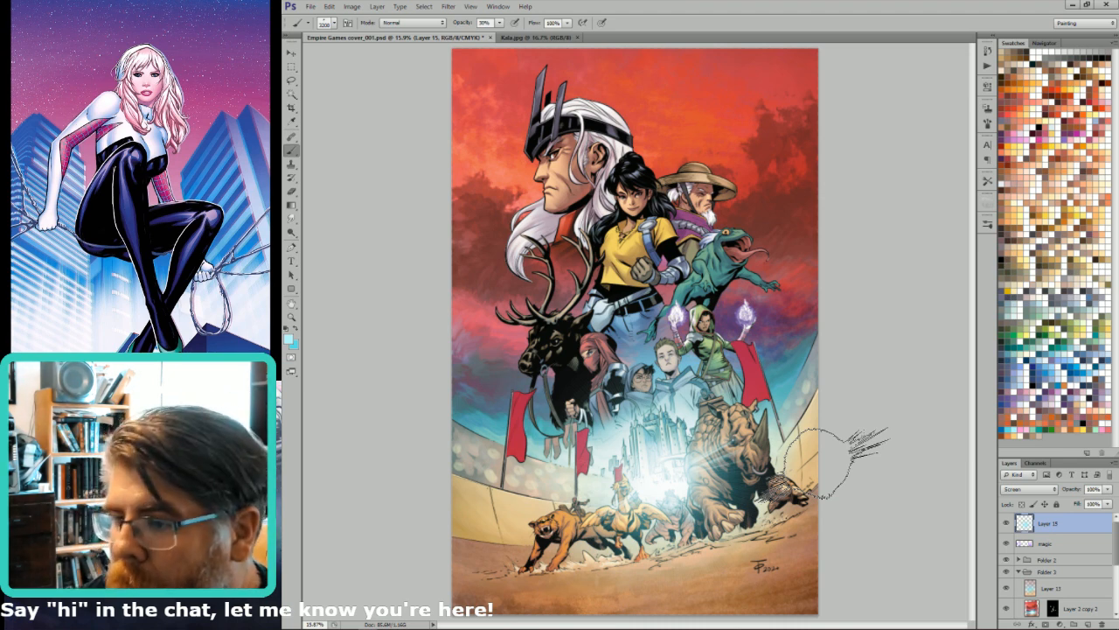
# - Try radial cyan gradients in Lighten mode at 80% opacity spreading upward from the castle, then undo them
pyautogui.press('g')
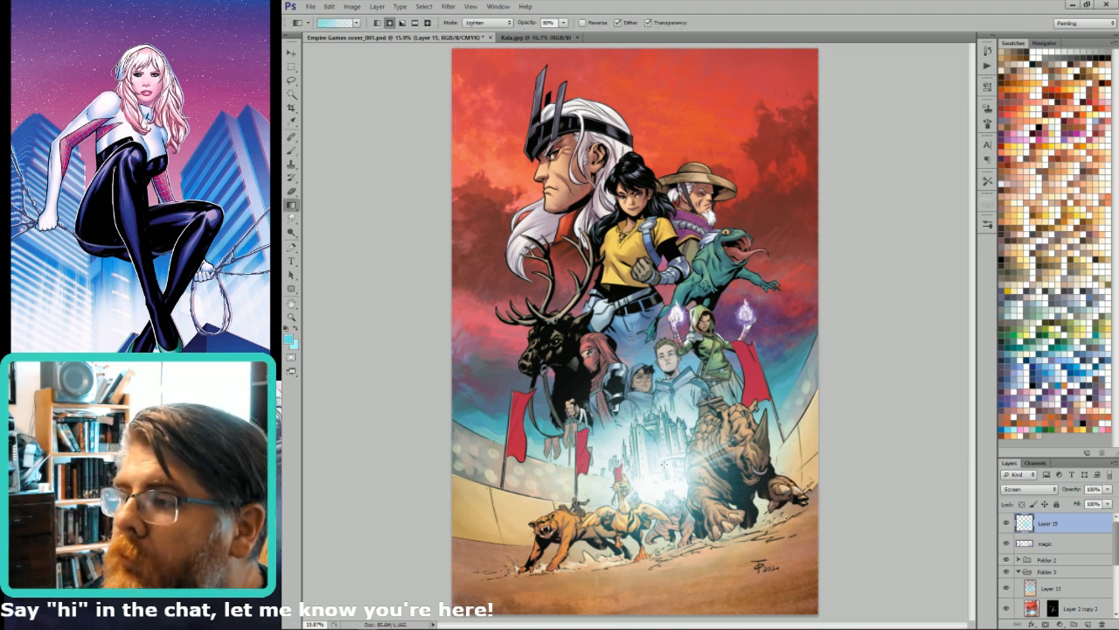
pyautogui.moveTo(664, 473); pyautogui.dragTo(664, 352)
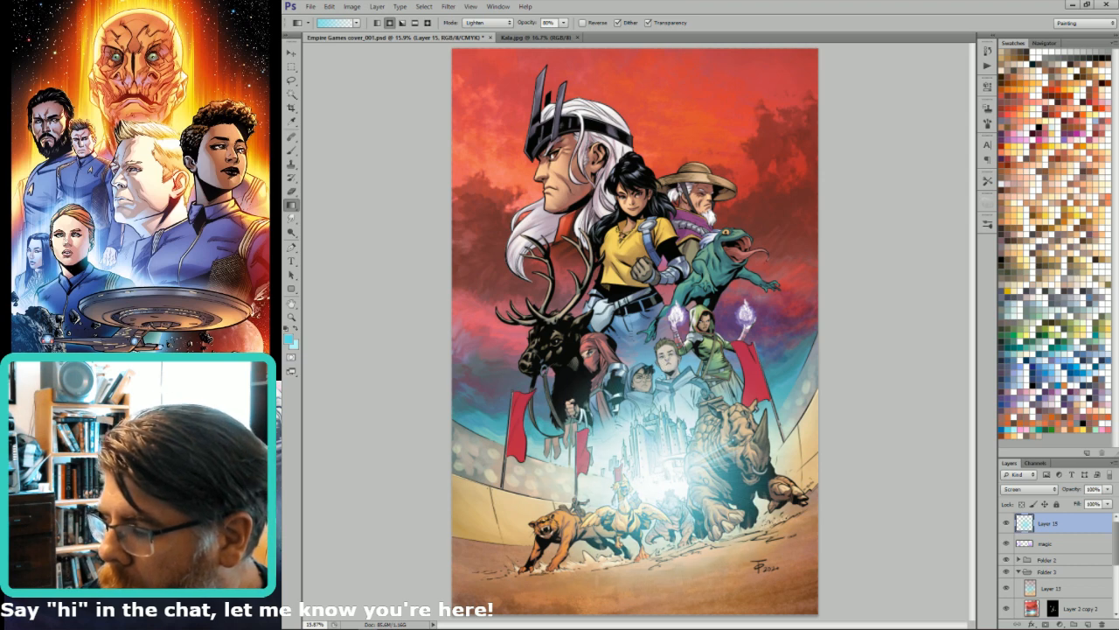
pyautogui.hotkey('ctrl', 'z')
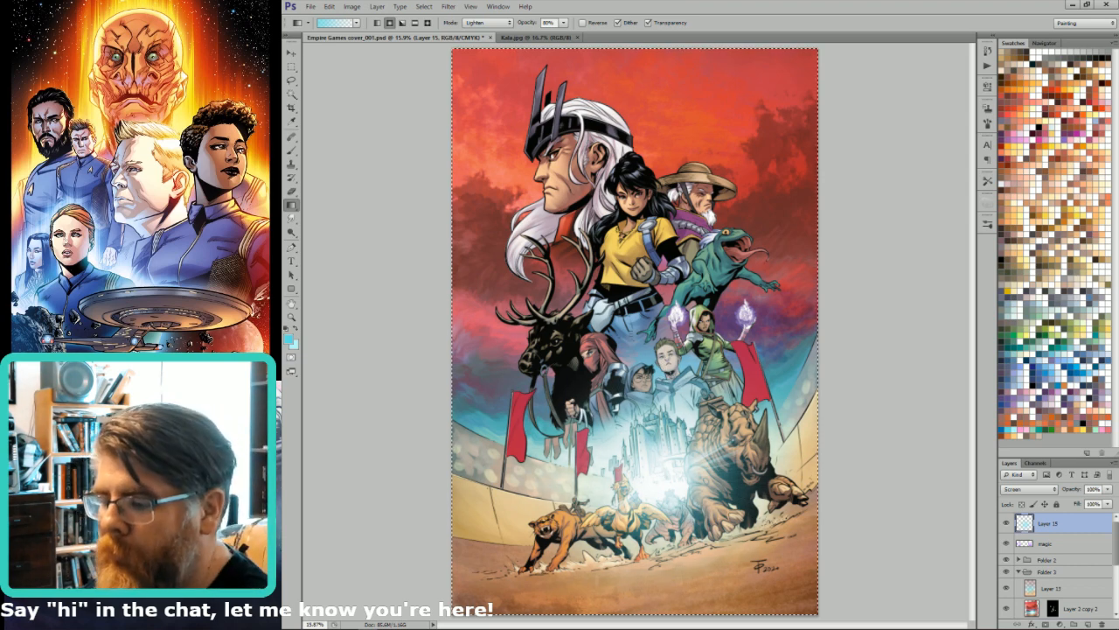
pyautogui.hotkey('ctrl', 'z')
pyautogui.moveTo(656, 455); pyautogui.dragTo(672, 256)
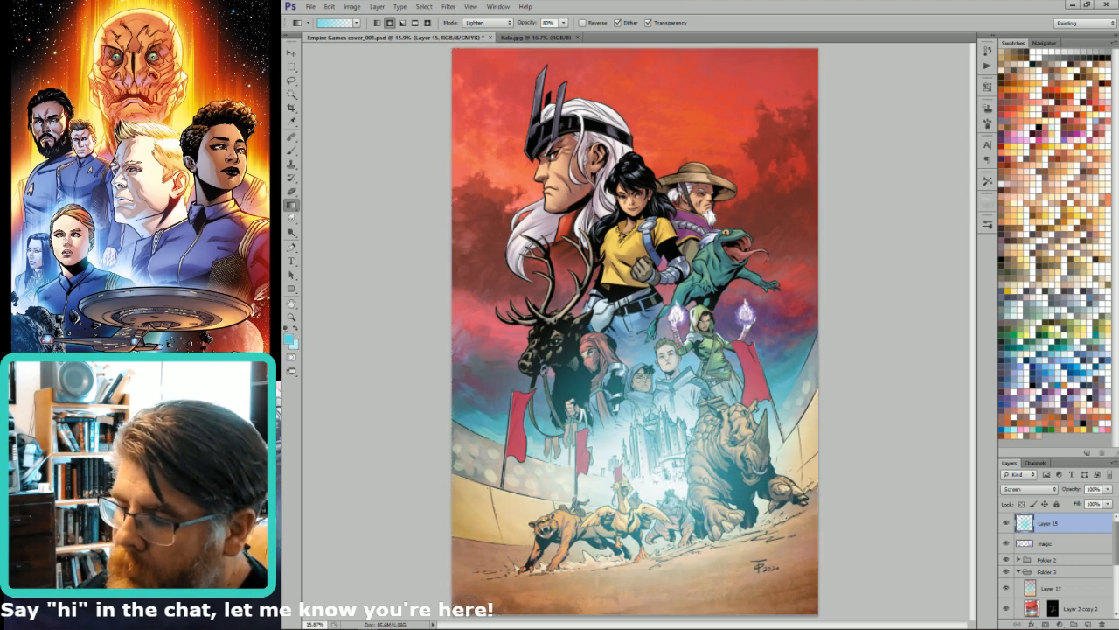
pyautogui.hotkey('ctrl', 'z')
# - Set the gradient opacity to 20% and lay two small radial cyan glows over the castle on Layer 15
pyautogui.press('2')
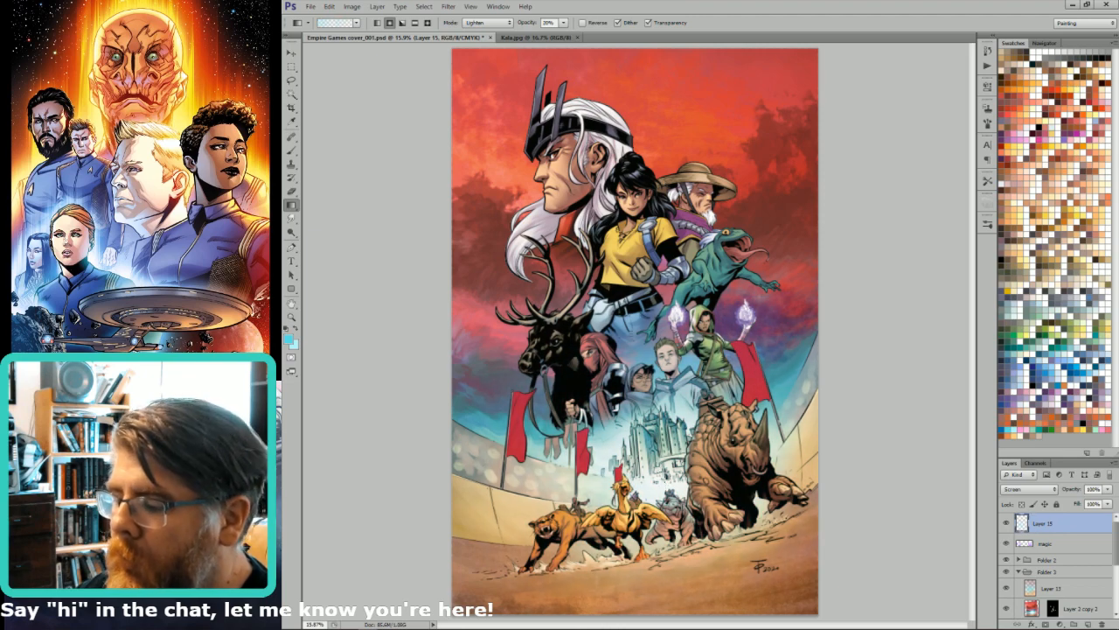
pyautogui.moveTo(660, 450); pyautogui.dragTo(669, 251)
pyautogui.hotkey('ctrl', 'z')
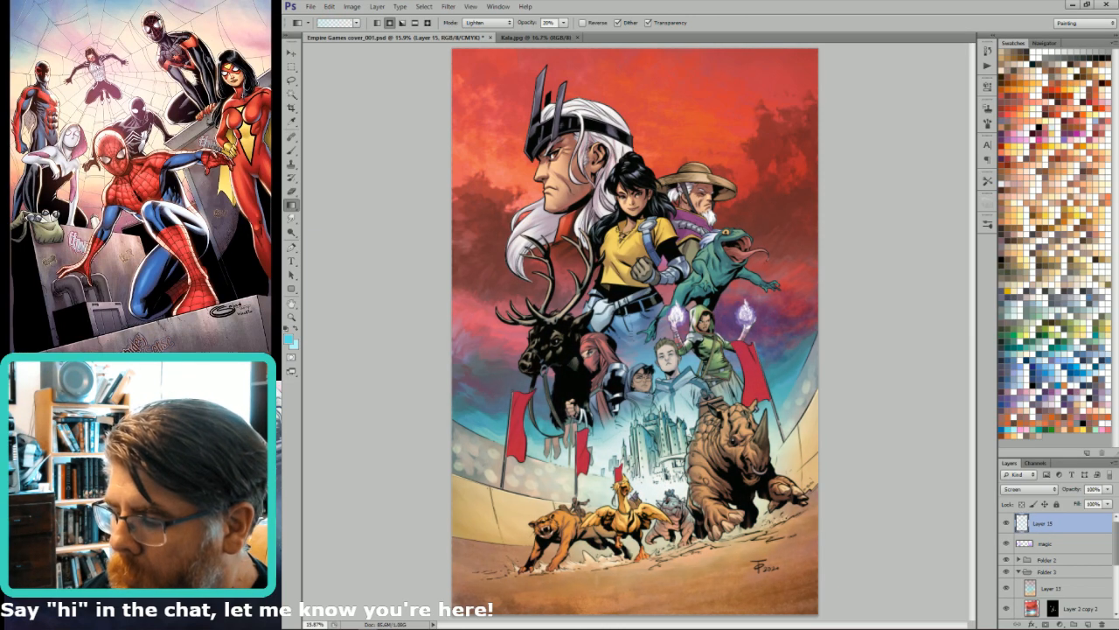
pyautogui.moveTo(662, 475); pyautogui.dragTo(662, 384)
pyautogui.moveTo(684, 487); pyautogui.dragTo(686, 404)
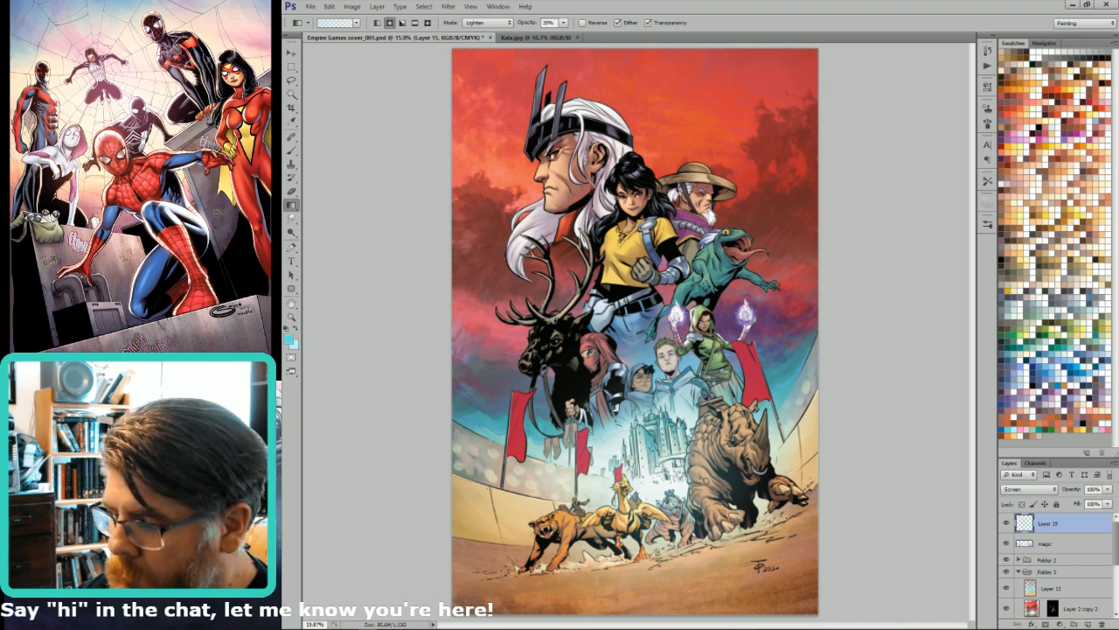
# - Expand Folder 2, select the whole canvas and subtract the line art of the rhino FG layer from the selection
pyautogui.press('l')
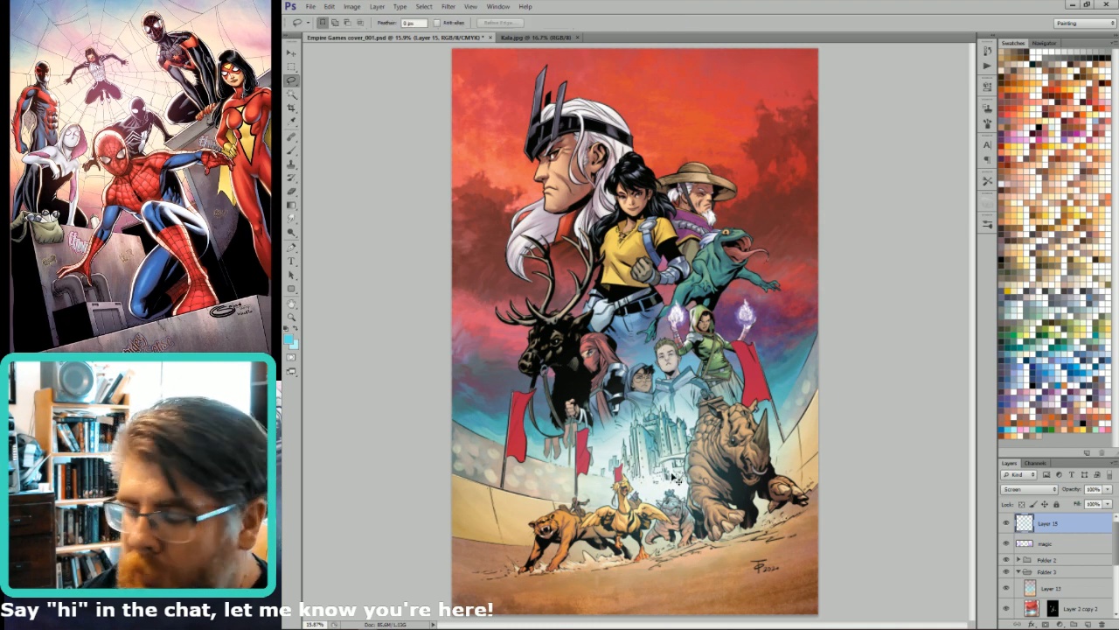
pyautogui.hotkey('ctrl', '5')
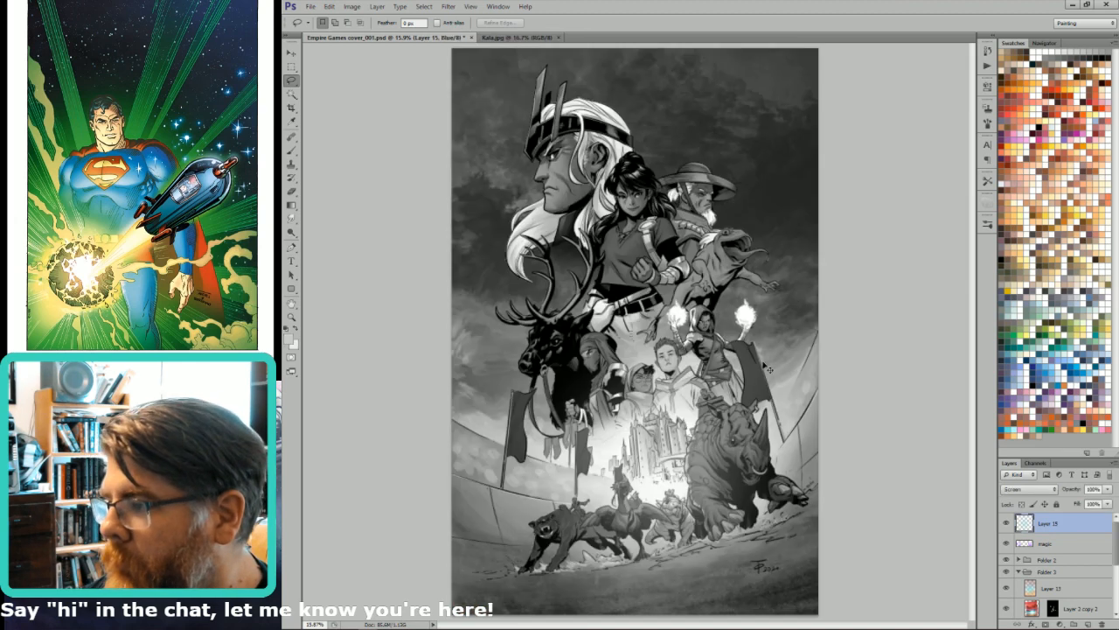
pyautogui.hotkey('ctrl', '2')
pyautogui.click(1045, 560)
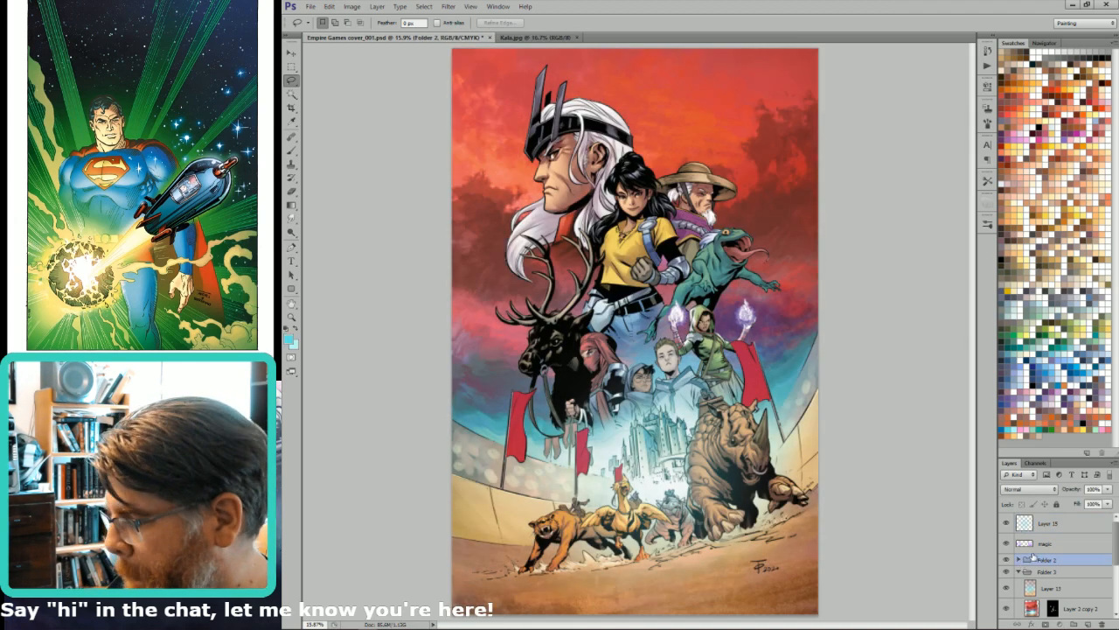
pyautogui.click(1019, 559)
pyautogui.scroll(-1, 1112, 570)
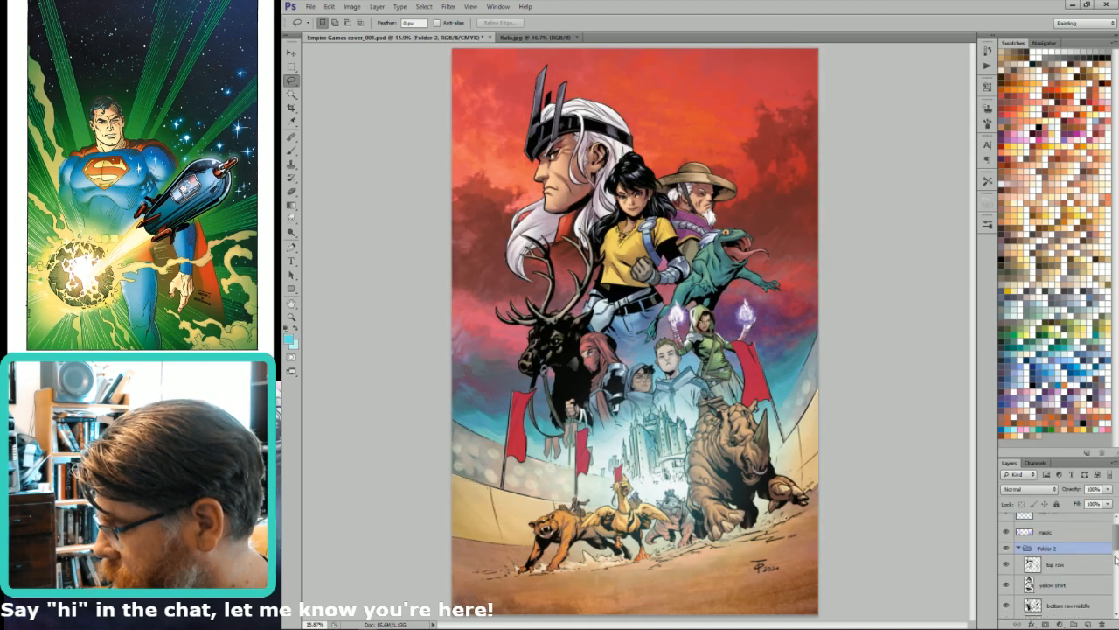
pyautogui.scroll(-2, 1112, 564)
pyautogui.hotkey('ctrl', 'a')
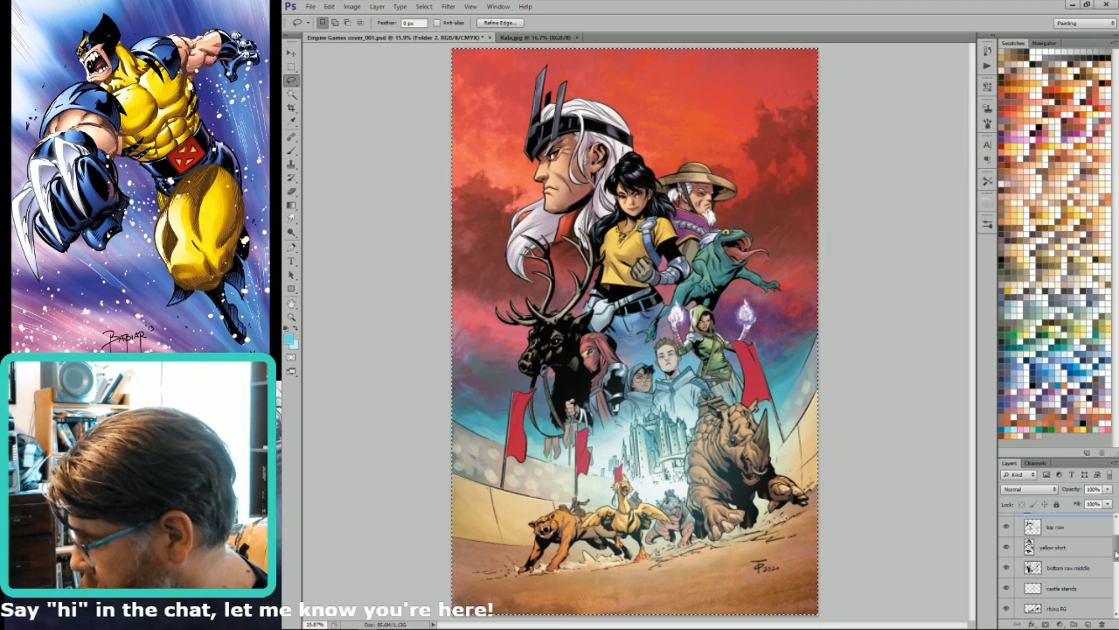
pyautogui.scroll(-1, 1037, 568)
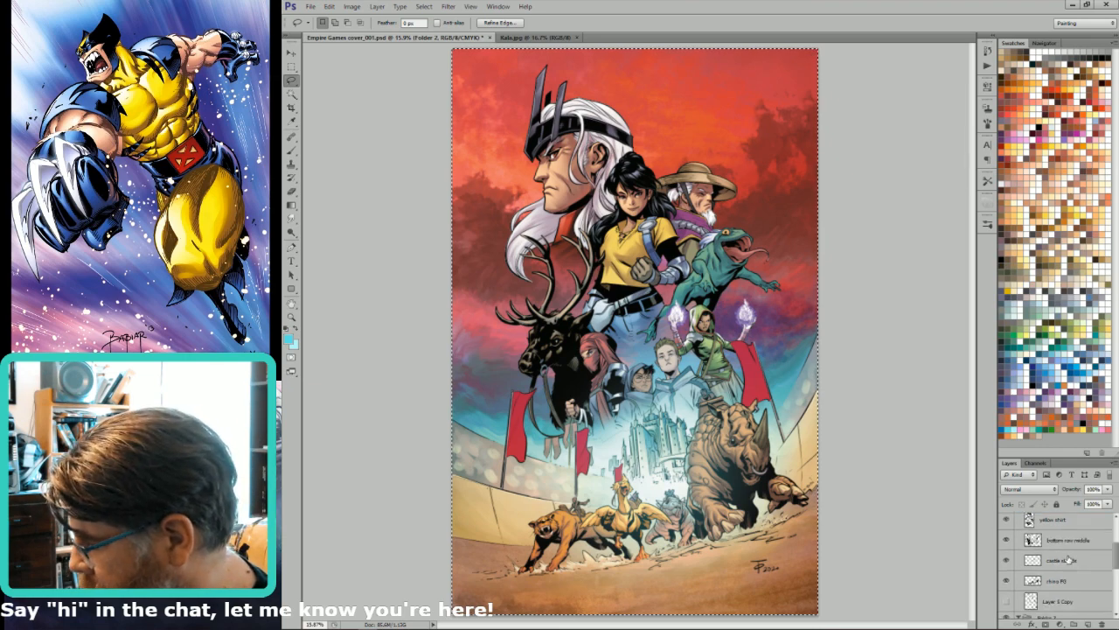
pyautogui.keyDown('ctrl'); pyautogui.click(1037, 567); pyautogui.keyUp('ctrl')
pyautogui.keyDown('ctrl'); pyautogui.click(1034, 582); pyautogui.keyUp('ctrl')
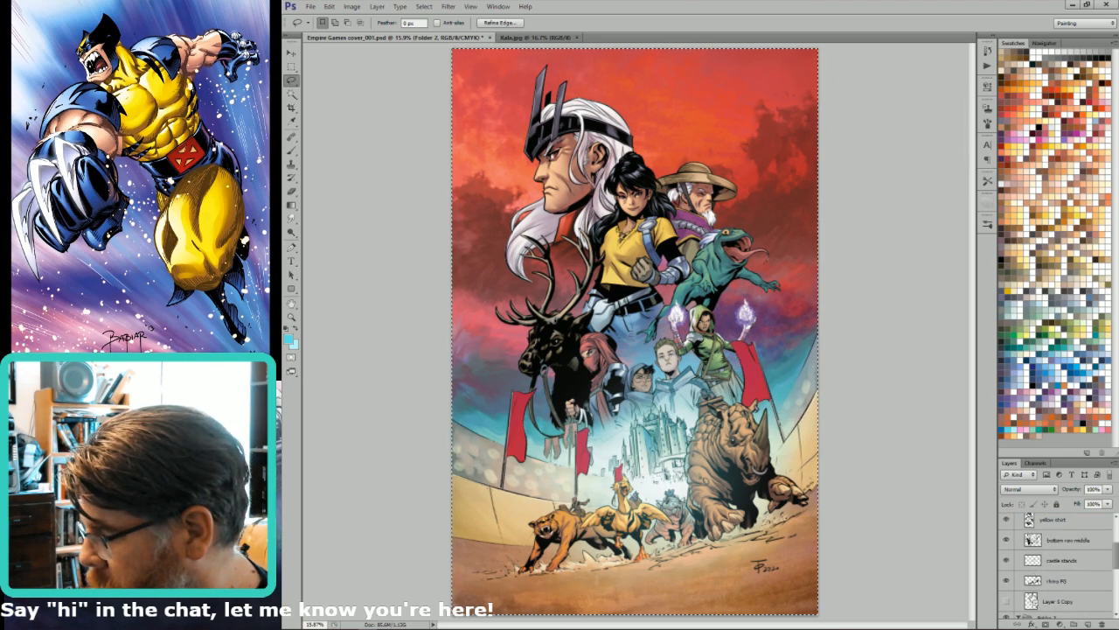
# - Browse the alpha channels and, on Alpha 1 copy, subtract the rhino and other foreground animals from the selection with the zero-tolerance Magic Wand
pyautogui.click(1035, 462)
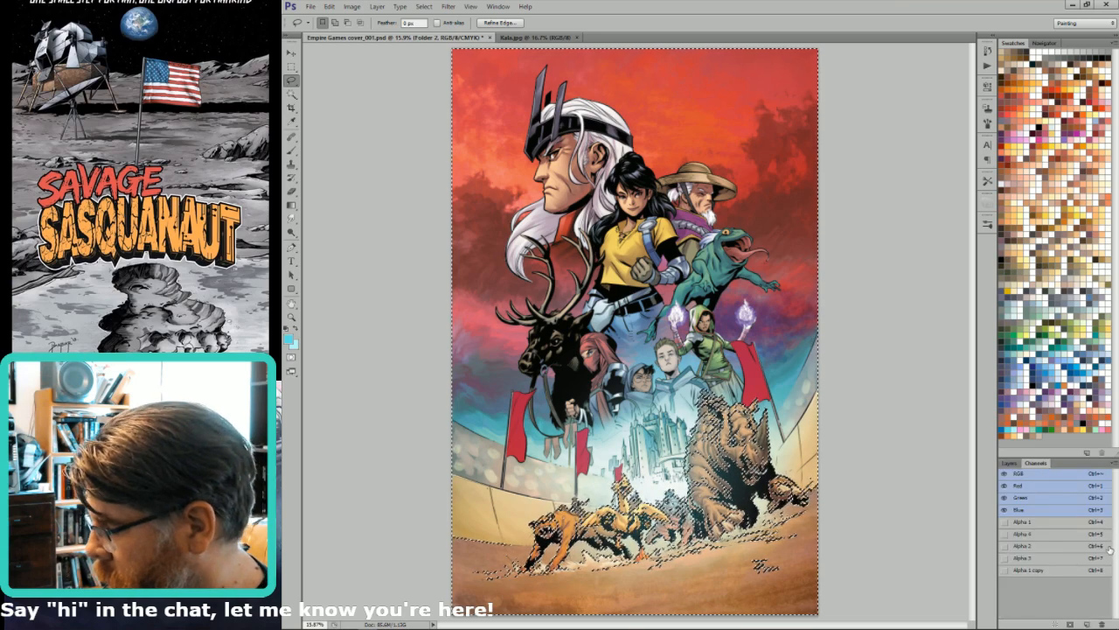
pyautogui.click(1044, 556)
pyautogui.click(1041, 547)
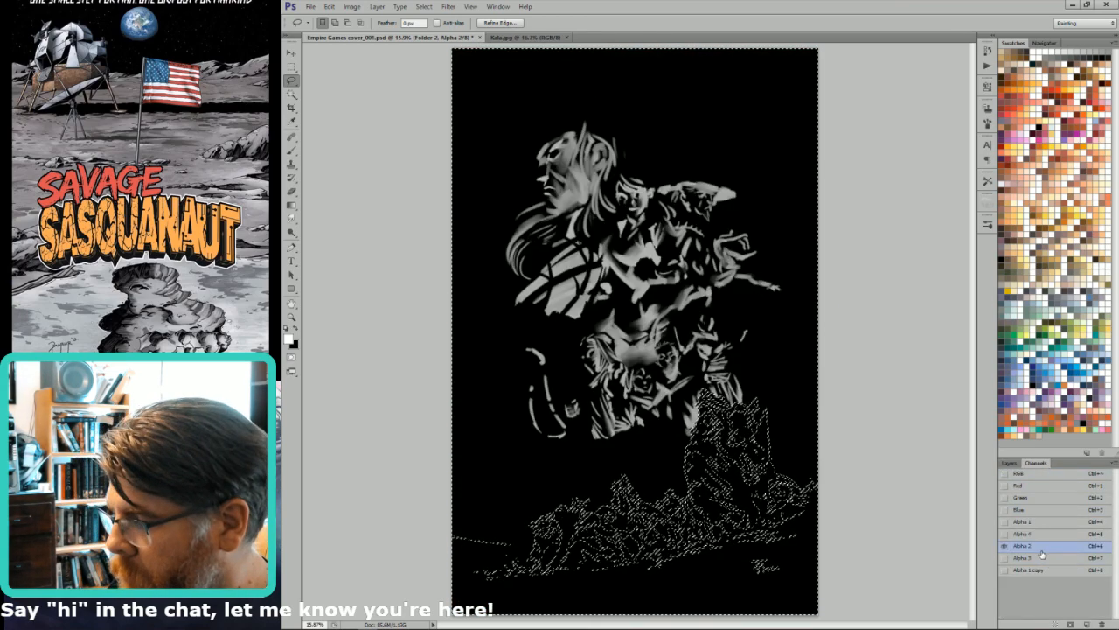
pyautogui.click(1041, 559)
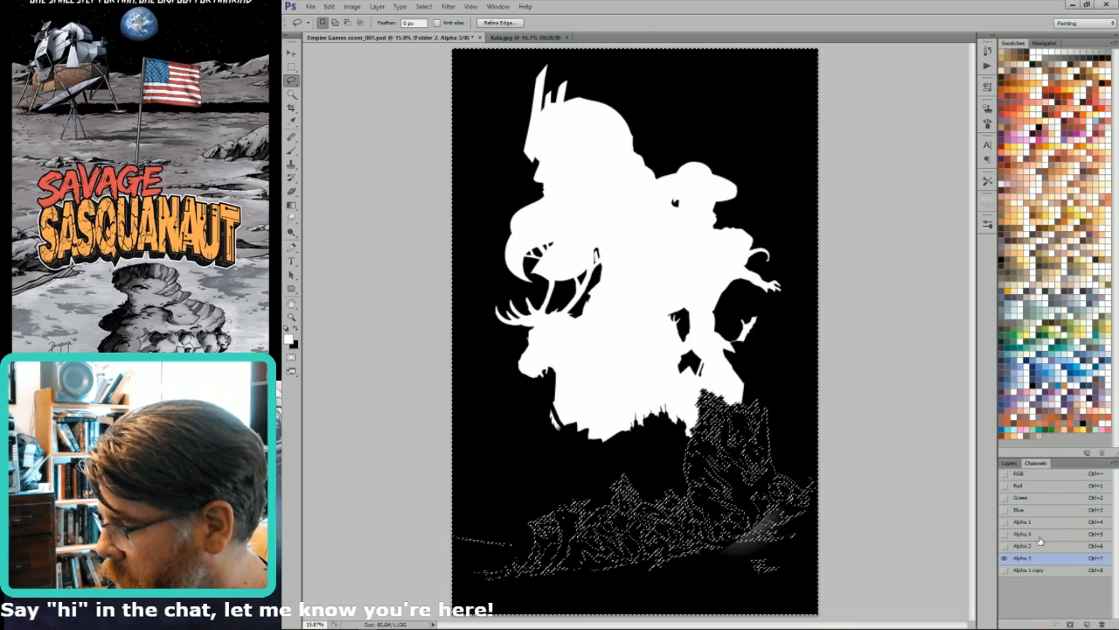
pyautogui.click(1041, 536)
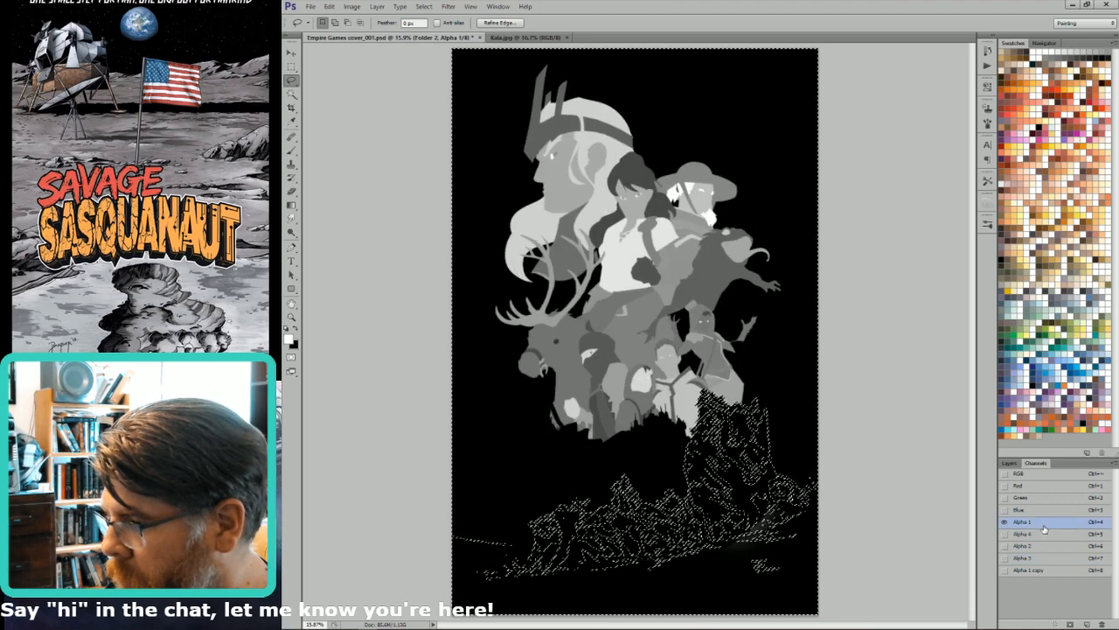
pyautogui.click(1049, 570)
pyautogui.press('w')
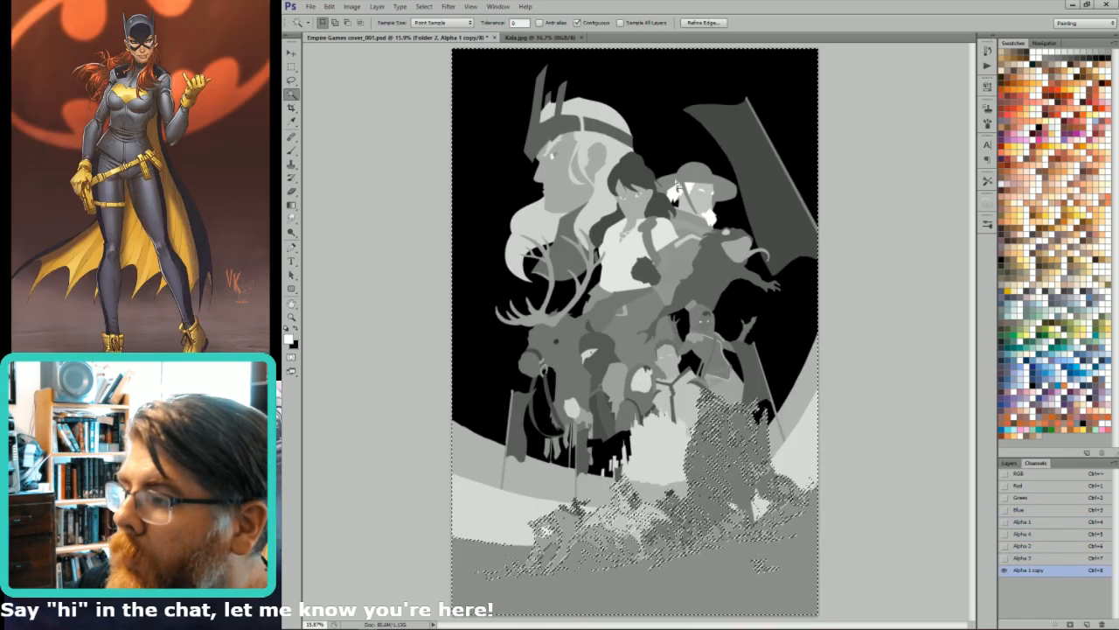
pyautogui.press('alt')
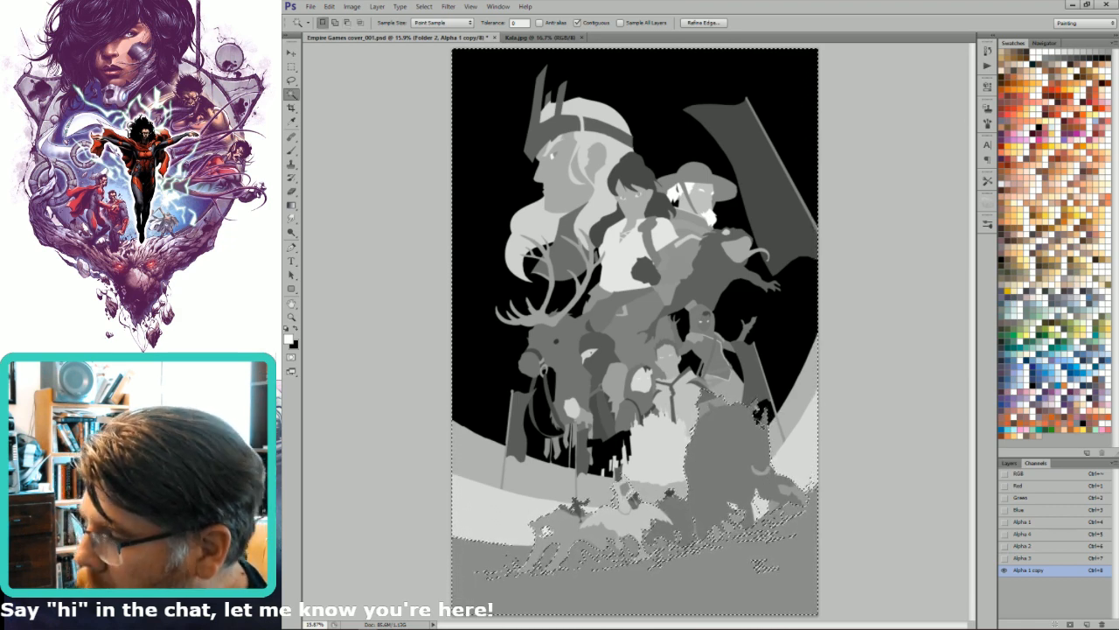
# - Check the selection against the composite and subtract leftover animal patches using the Alpha 1 copy channel, returning to the composite view
pyautogui.hotkey('ctrl', '`')
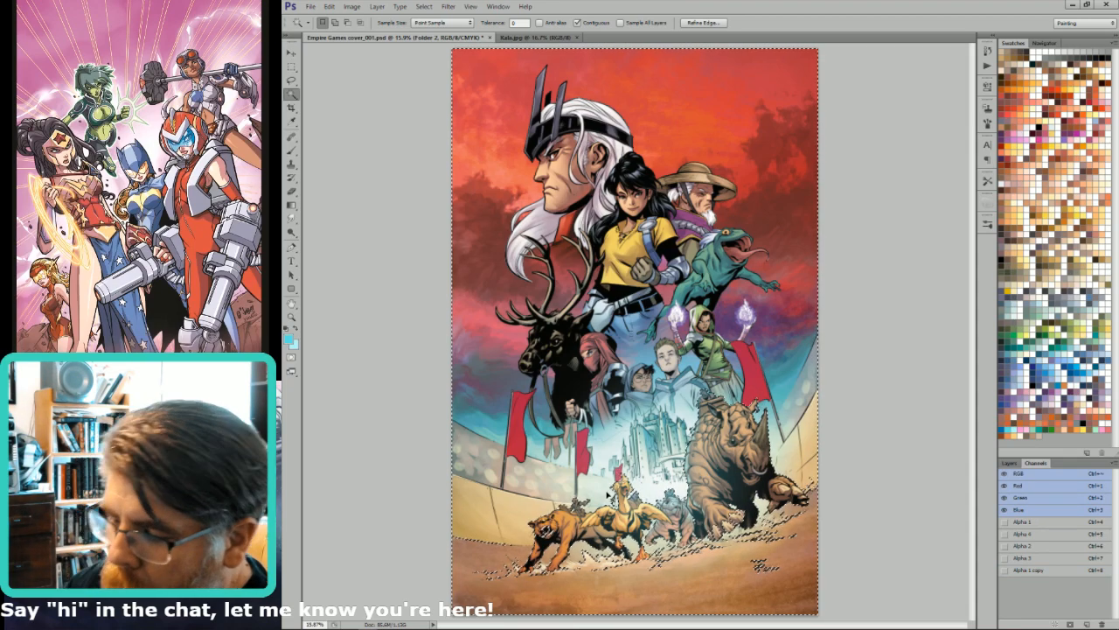
pyautogui.hotkey('ctrl', '5')
pyautogui.hotkey('ctrl', '6')
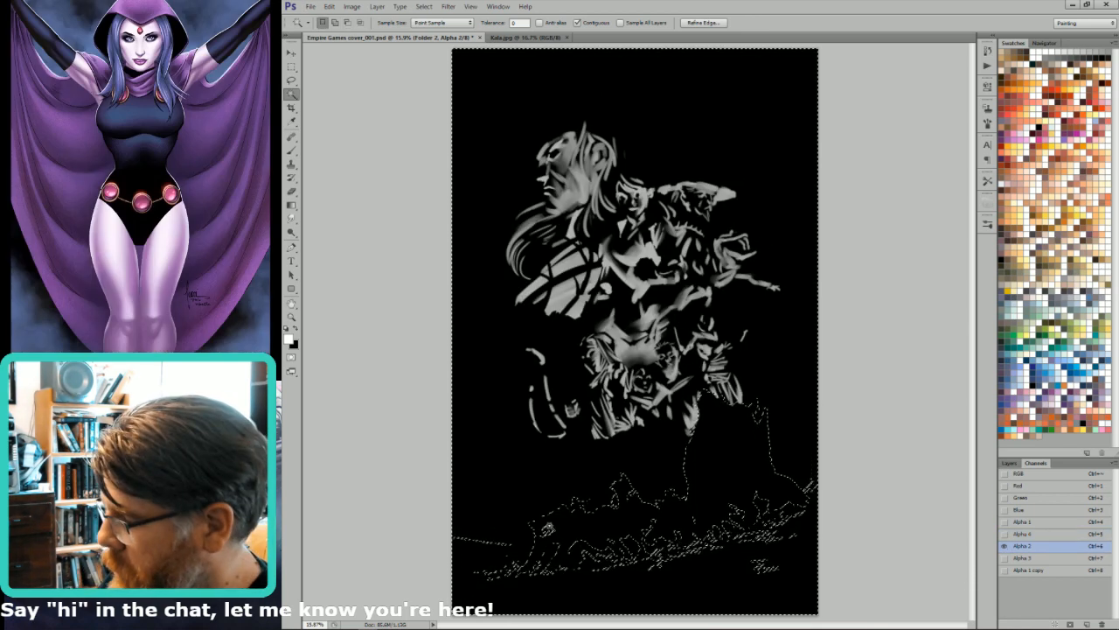
pyautogui.hotkey('ctrl', '8')
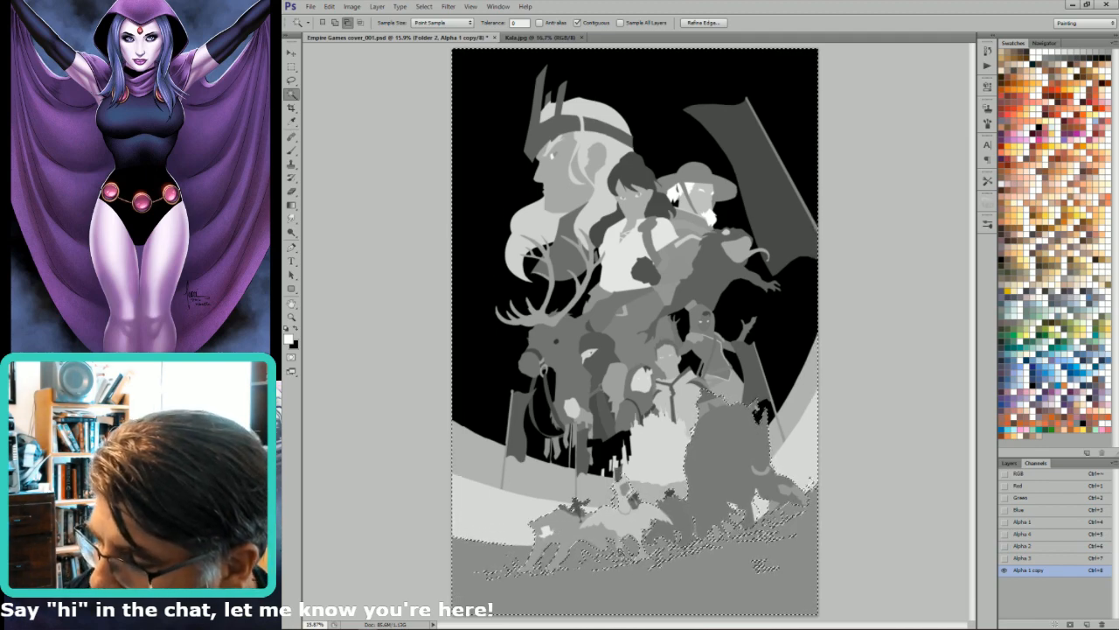
pyautogui.hotkey('ctrl', '`')
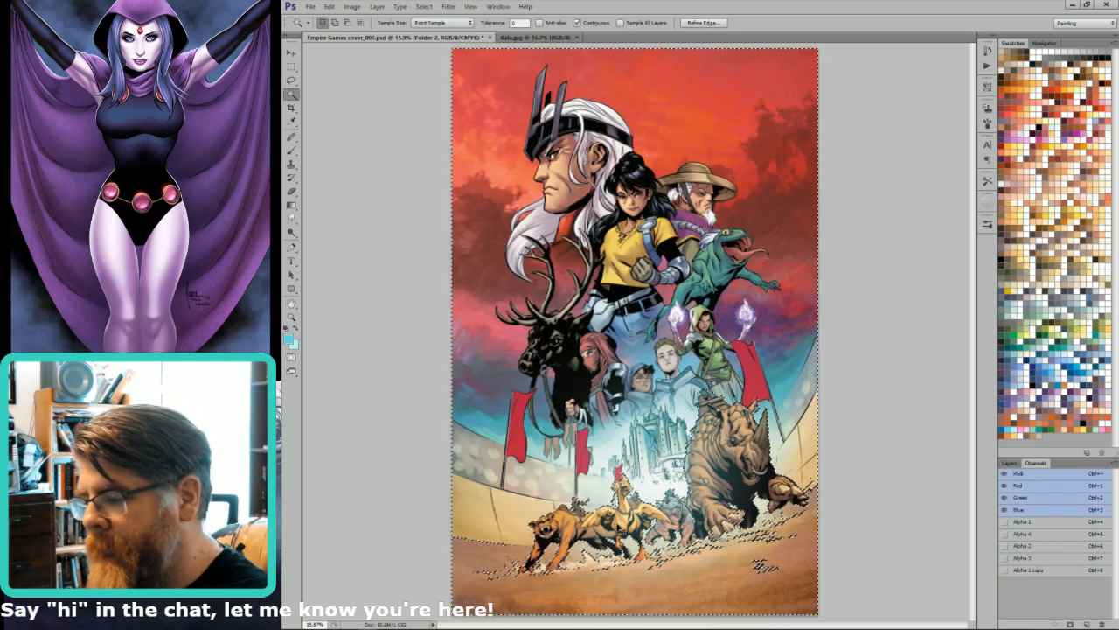
# - Stamp lighter cyan flares over the castle's base on Layer 15 at 30% opacity, reducing the brush to 3800 px
pyautogui.hotkey('ctrl', '-')
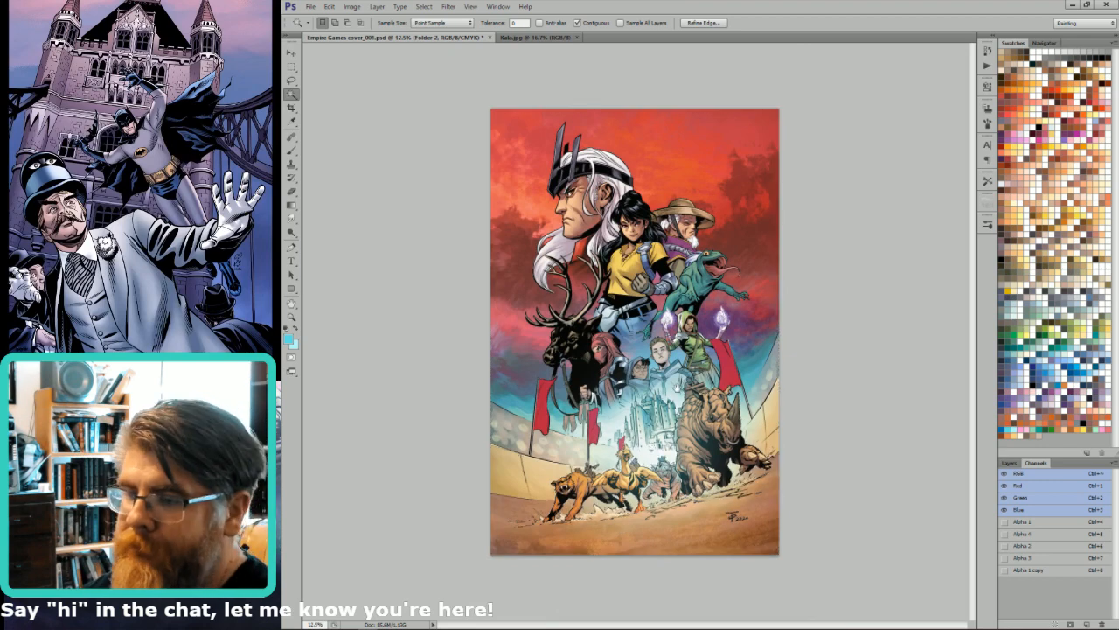
pyautogui.press('b')
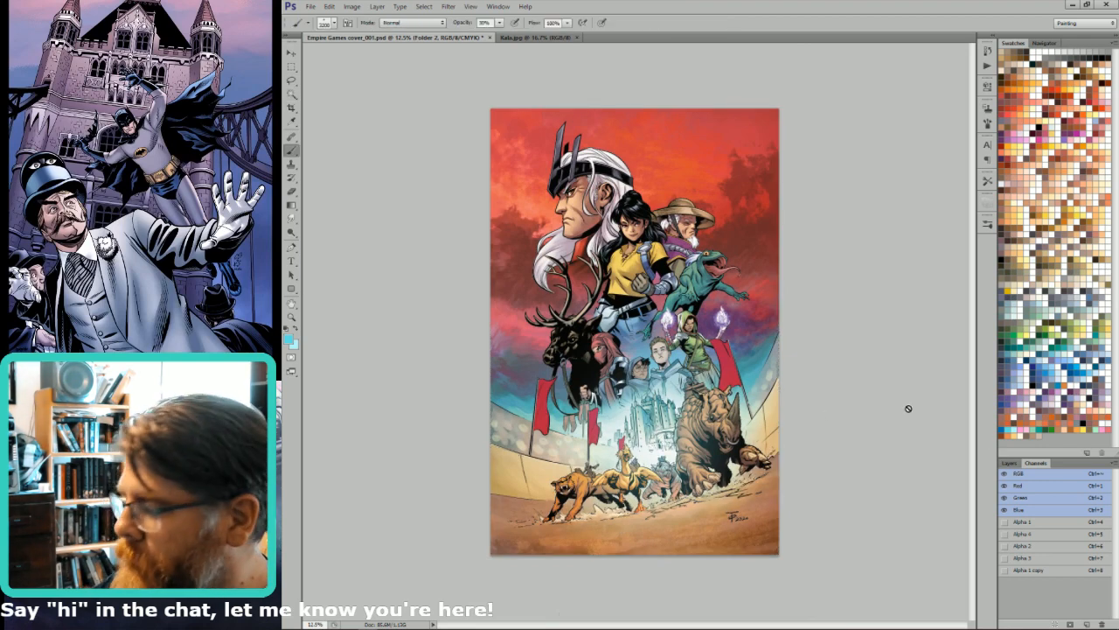
pyautogui.click(1009, 463)
pyautogui.moveTo(1115, 550); pyautogui.dragTo(1113, 519)
pyautogui.click(1074, 526)
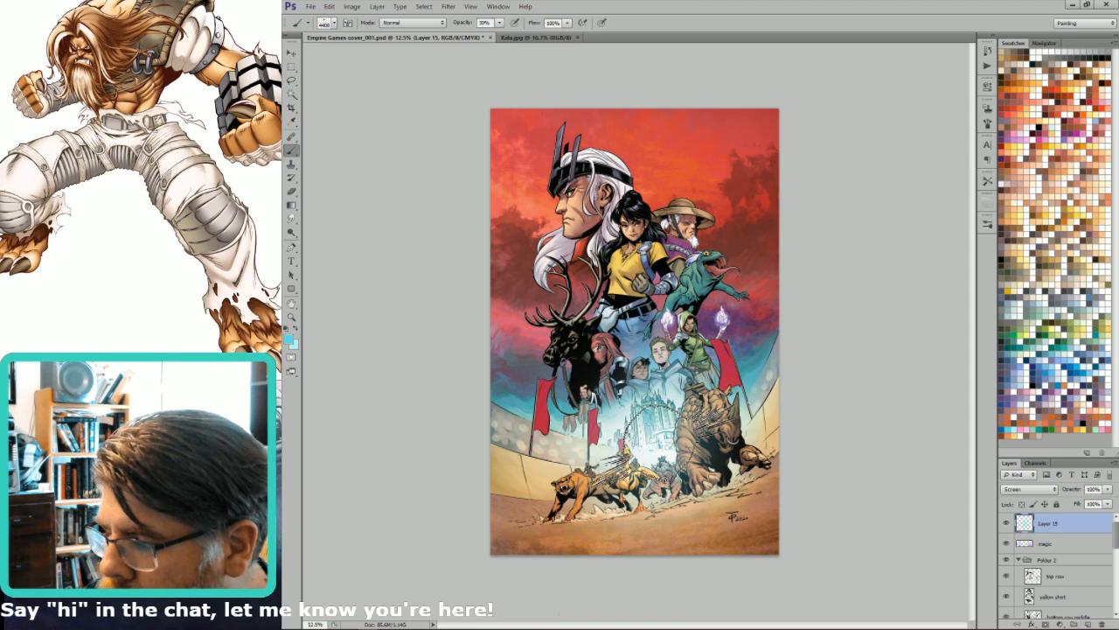
pyautogui.press('x')
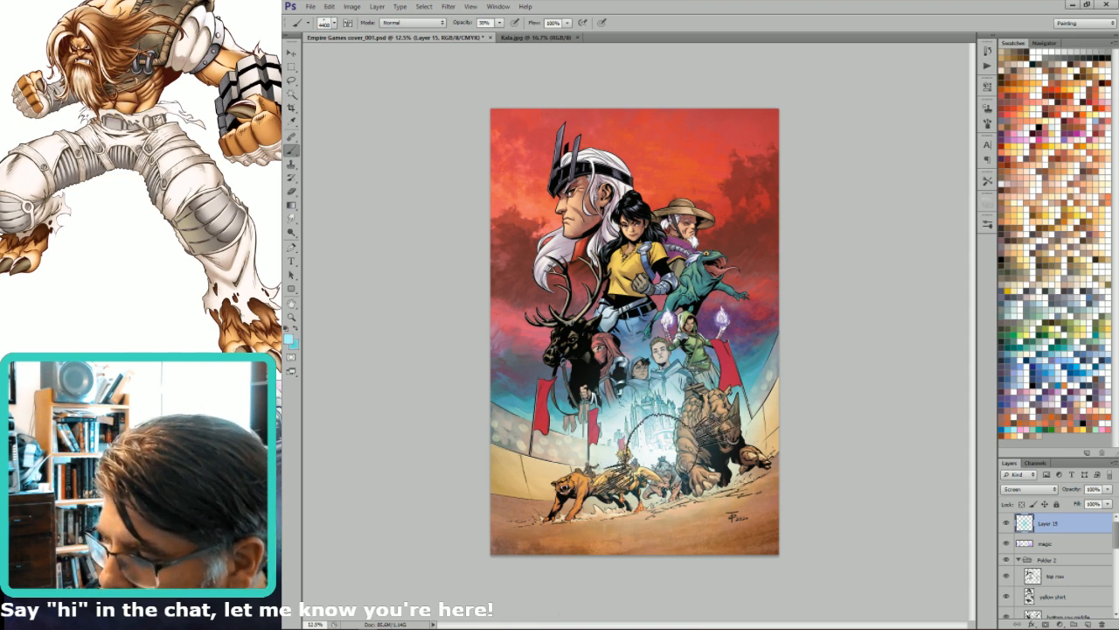
pyautogui.moveTo(657, 446)
pyautogui.mouseDown()
pyautogui.moveTo(684, 409)
pyautogui.moveTo(660, 444)
pyautogui.mouseUp()
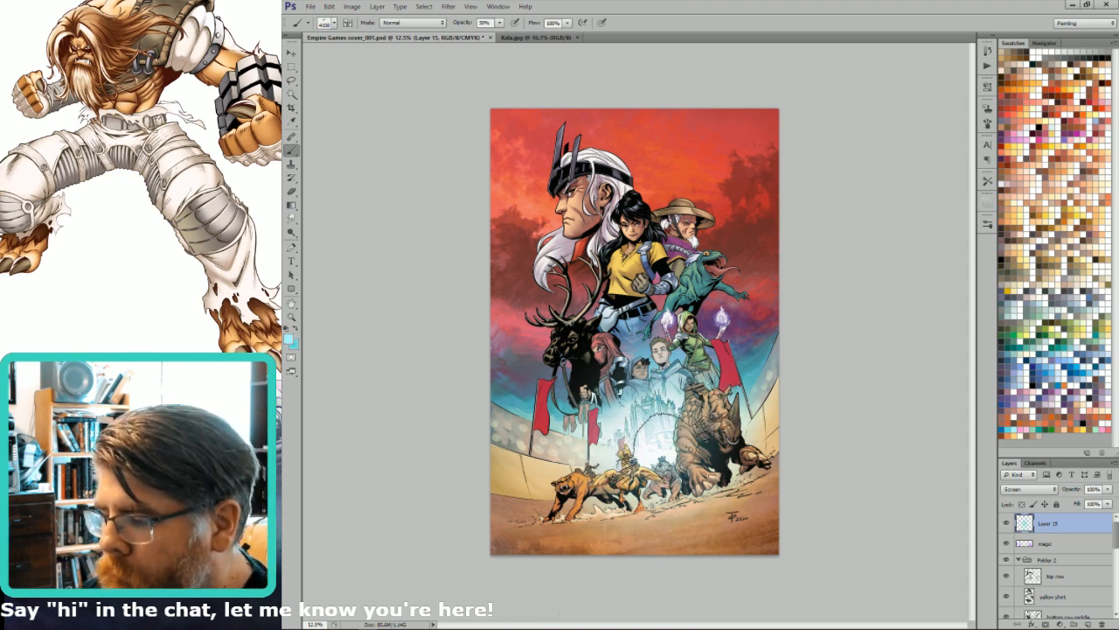
pyautogui.press('[')
pyautogui.press('[')
pyautogui.press('[')
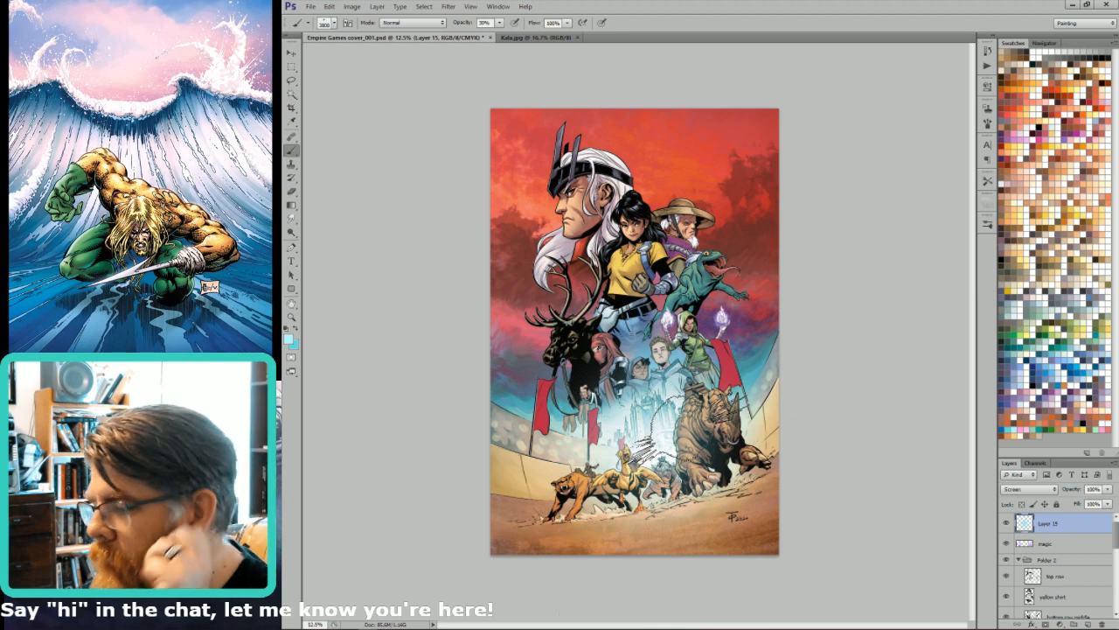
# - Toggle the last flare stamp off and on repeatedly to compare the castle glow with and without it
pyautogui.hotkey('ctrl', 'z')
pyautogui.hotkey('ctrl', 'z')
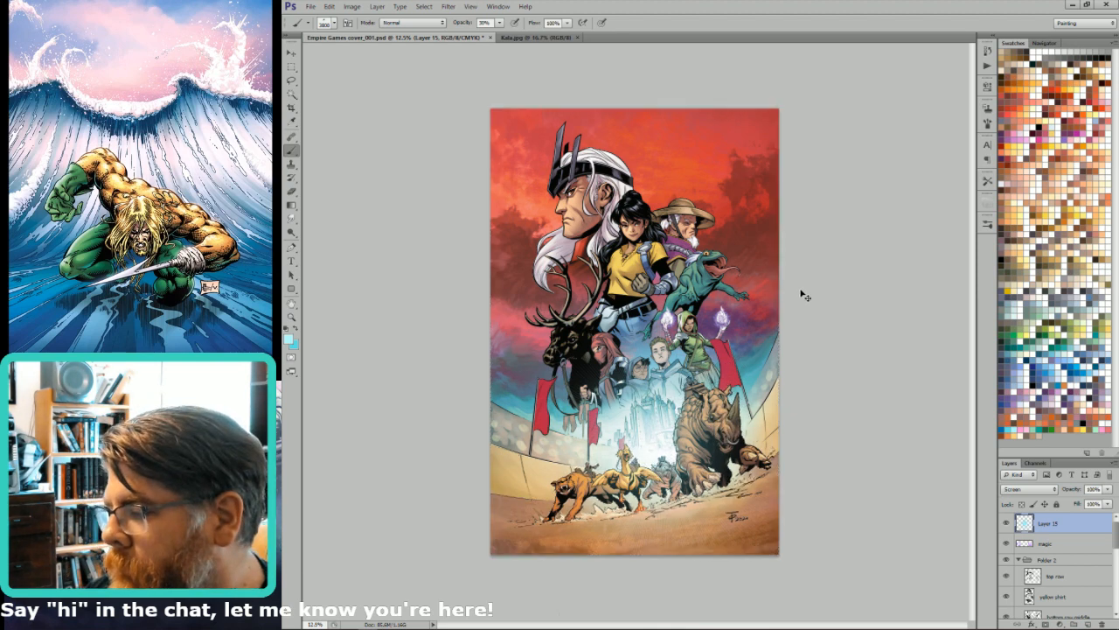
pyautogui.hotkey('ctrl', 'z')
pyautogui.hotkey('ctrl', 'z')
pyautogui.hotkey('ctrl', 'z')
pyautogui.hotkey('ctrl', 'z')
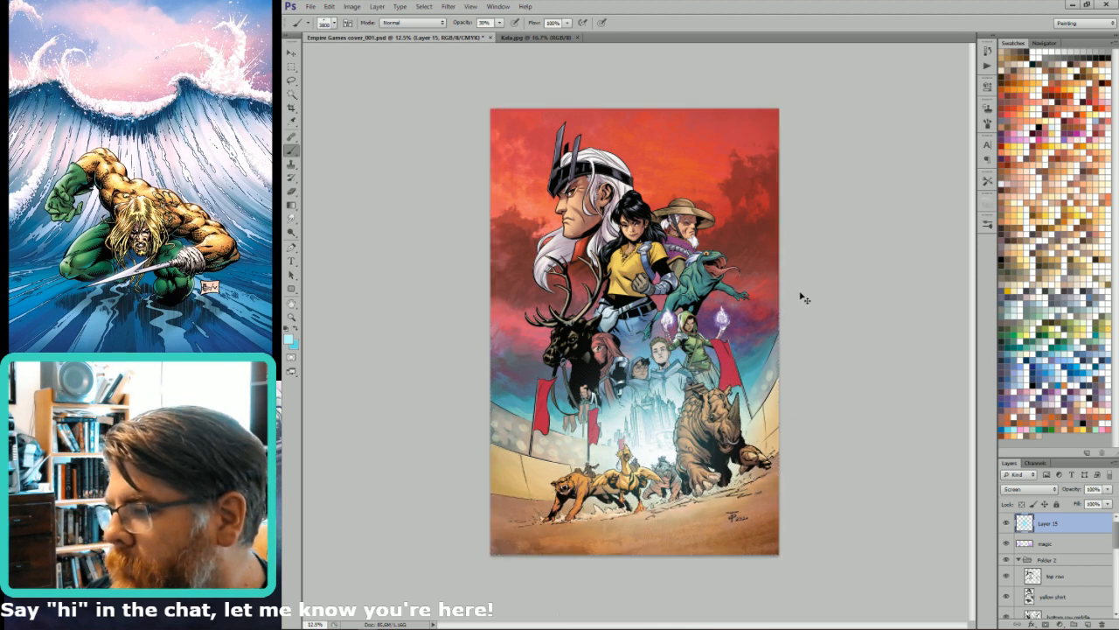
pyautogui.hotkey('ctrl', 'z')
pyautogui.hotkey('ctrl', 'z')
pyautogui.hotkey('ctrl', 'z')
pyautogui.hotkey('ctrl', 'z')
pyautogui.hotkey('ctrl', 'z')
pyautogui.hotkey('ctrl', 'z')
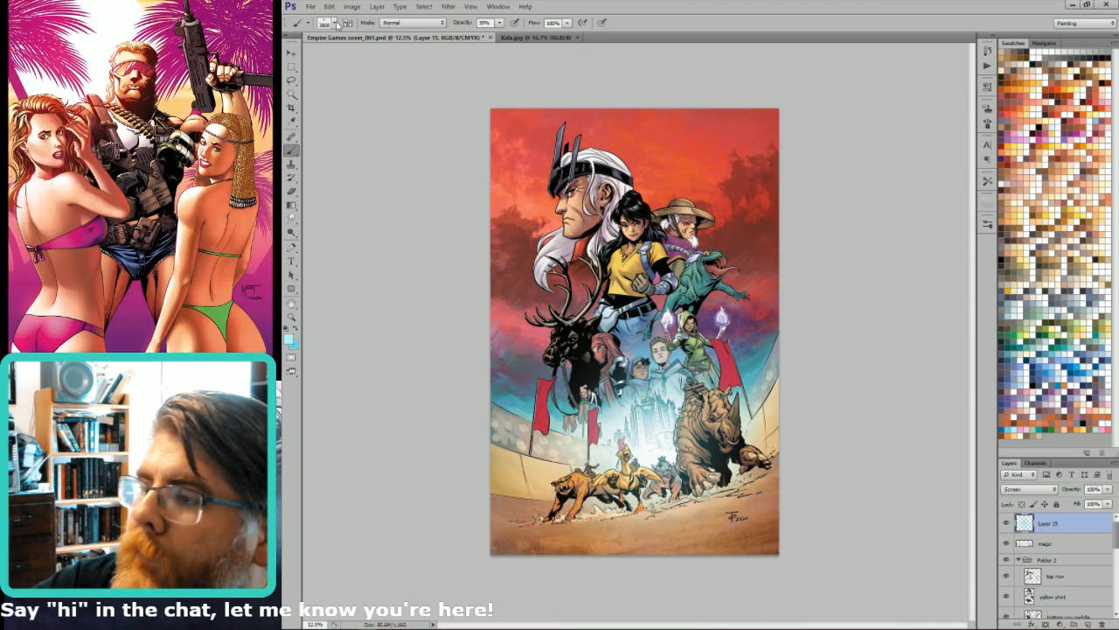
# - Choose a 2500 px light-ray brush, rotate its tip to -163° and enlarge it to 5000 px
pyautogui.click(333, 23)
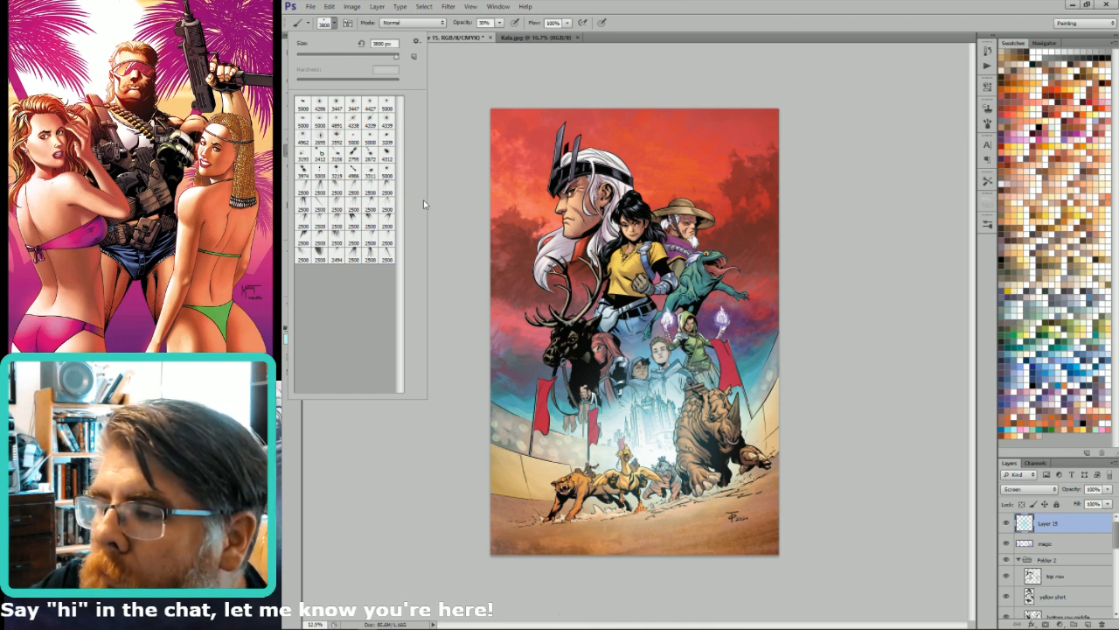
pyautogui.click(304, 203)
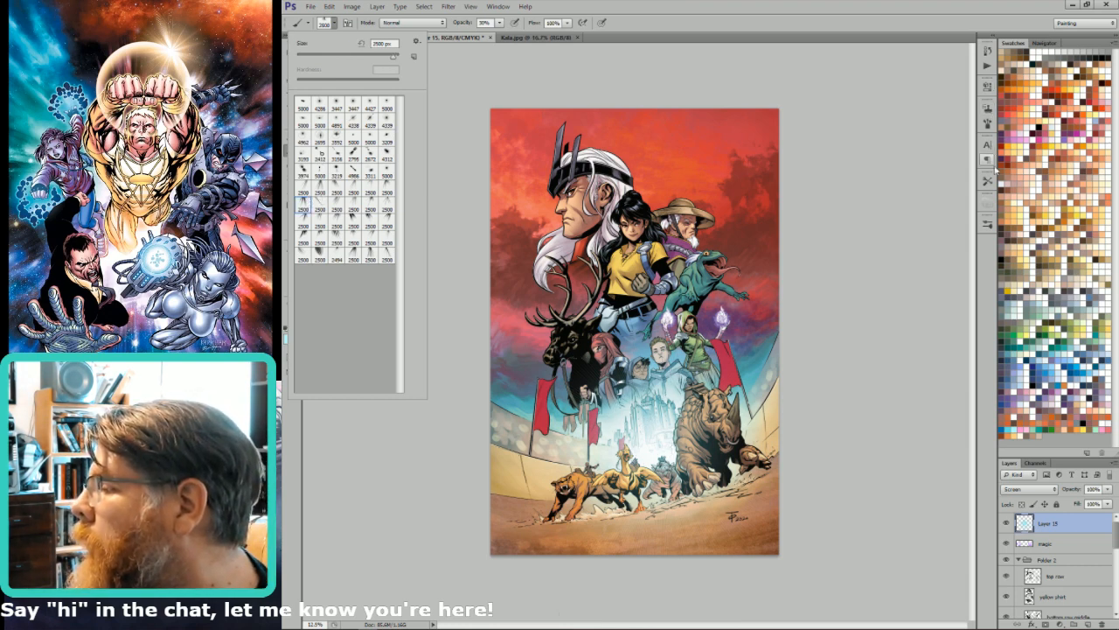
pyautogui.click(988, 108)
pyautogui.click(988, 125)
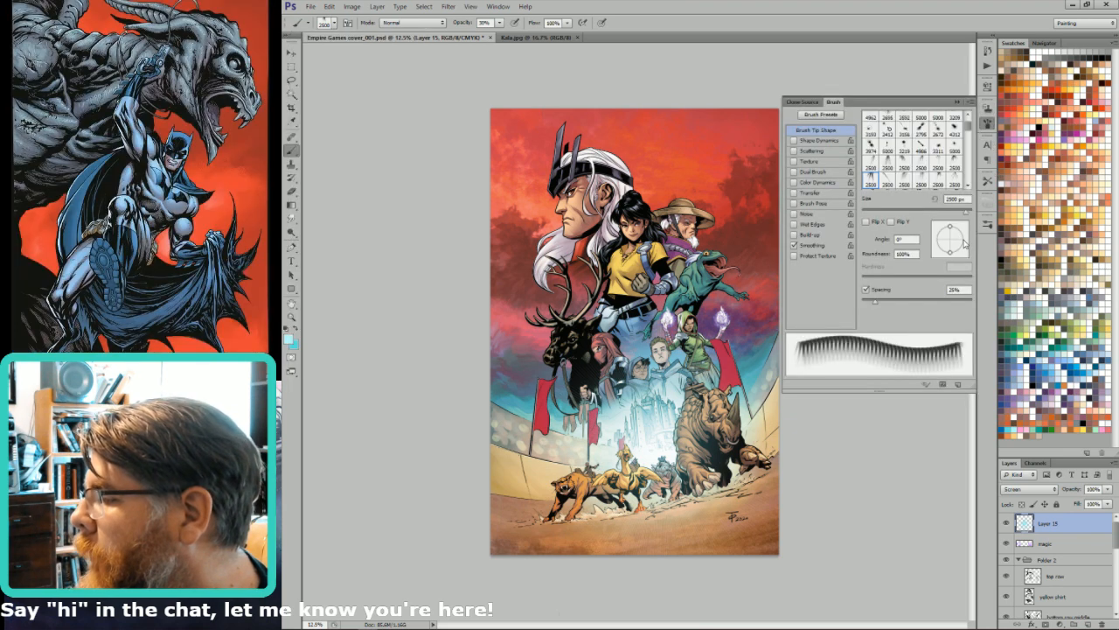
pyautogui.moveTo(966, 243)
pyautogui.mouseDown()
pyautogui.moveTo(953, 254)
pyautogui.moveTo(943, 241)
pyautogui.mouseUp()
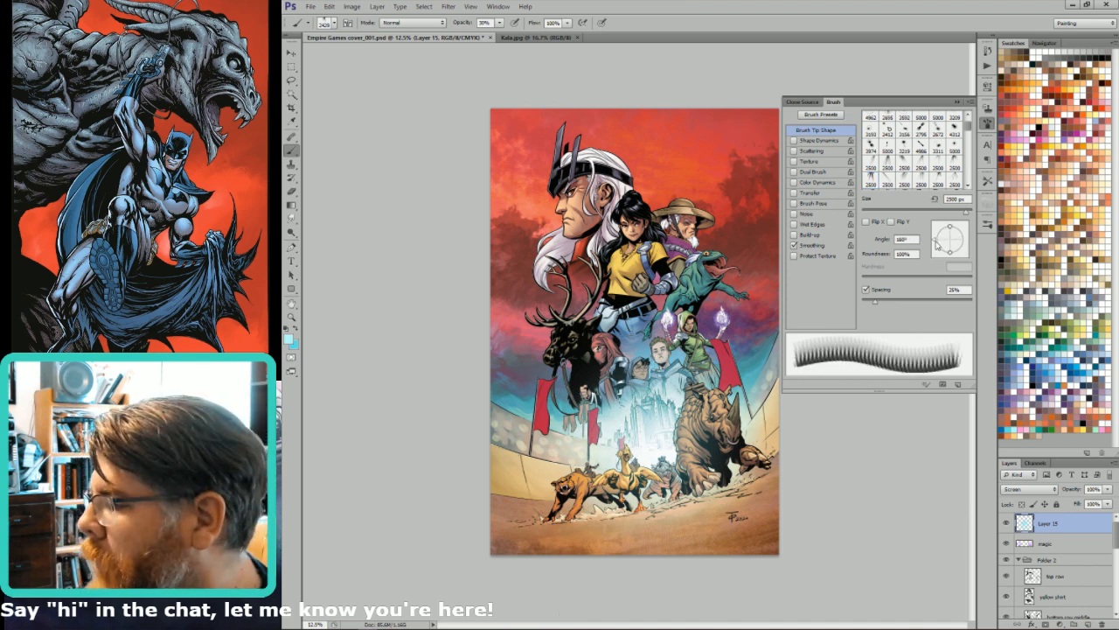
pyautogui.moveTo(937, 244); pyautogui.dragTo(934, 250)
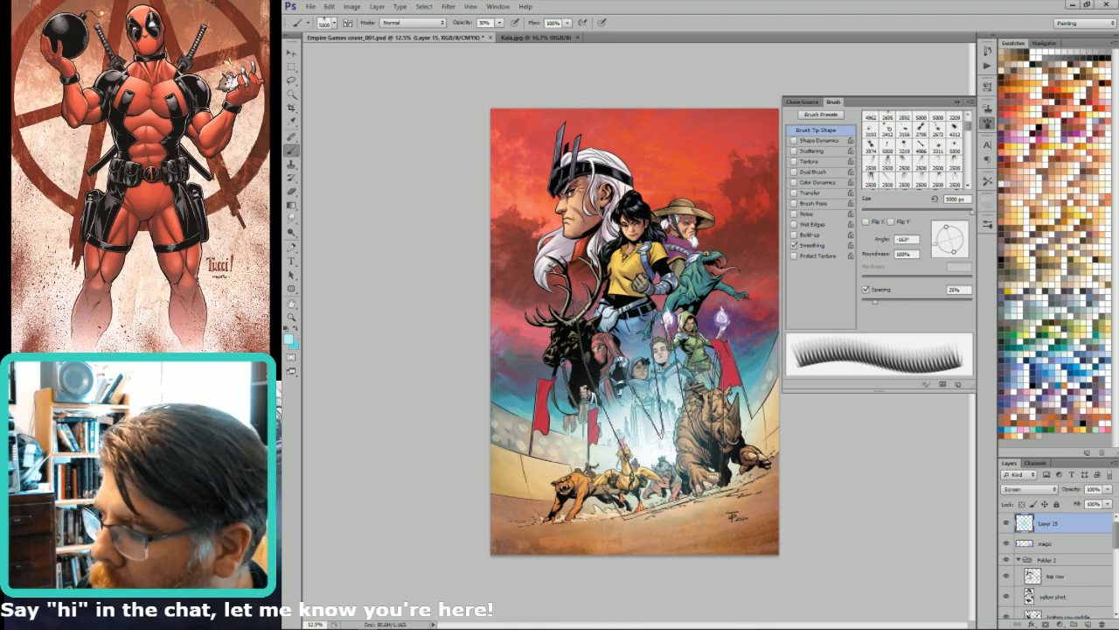
# - Set the brush mode to Lighten, stamp darker cyan rays above the castle and reduce the brush to 4800 px
pyautogui.hotkey('alt', 'shift', 'd')
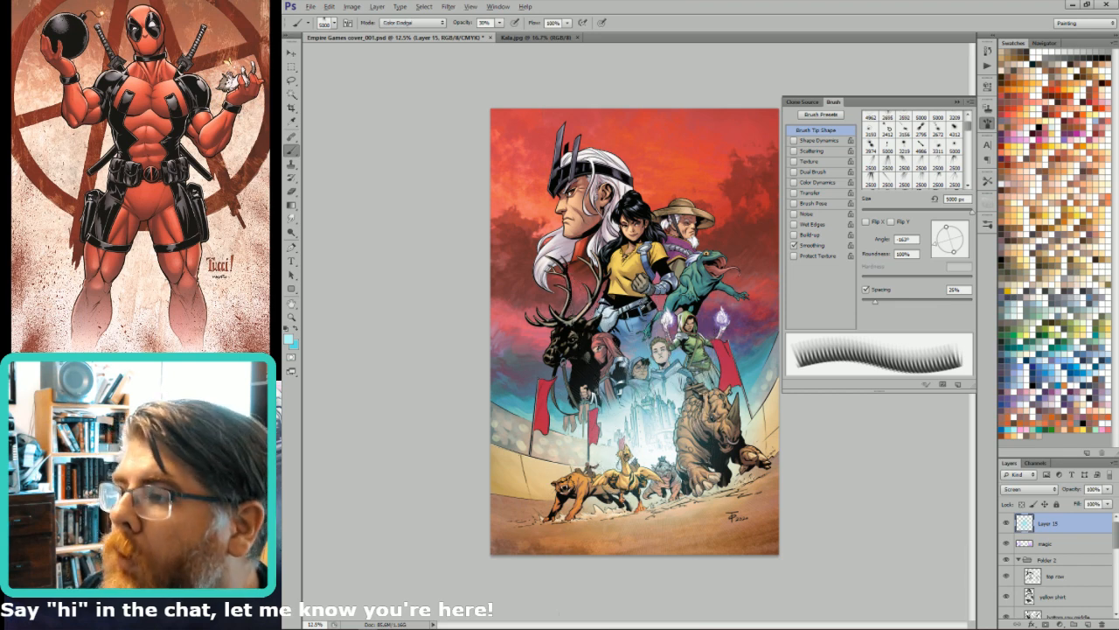
pyautogui.hotkey('alt', 'shift', 'g')
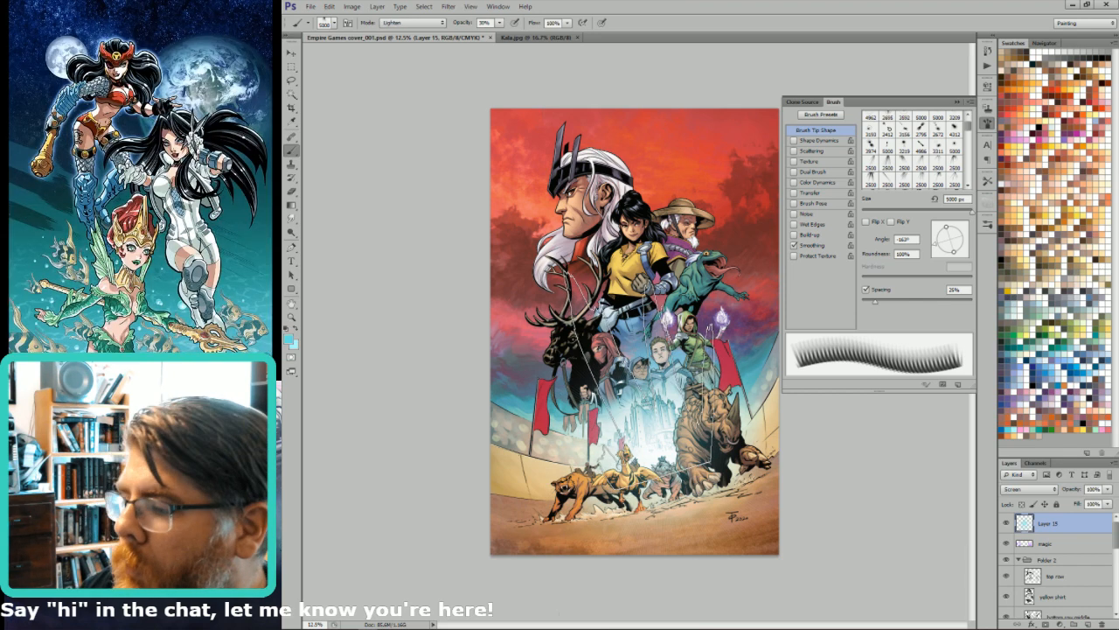
pyautogui.click(642, 389)
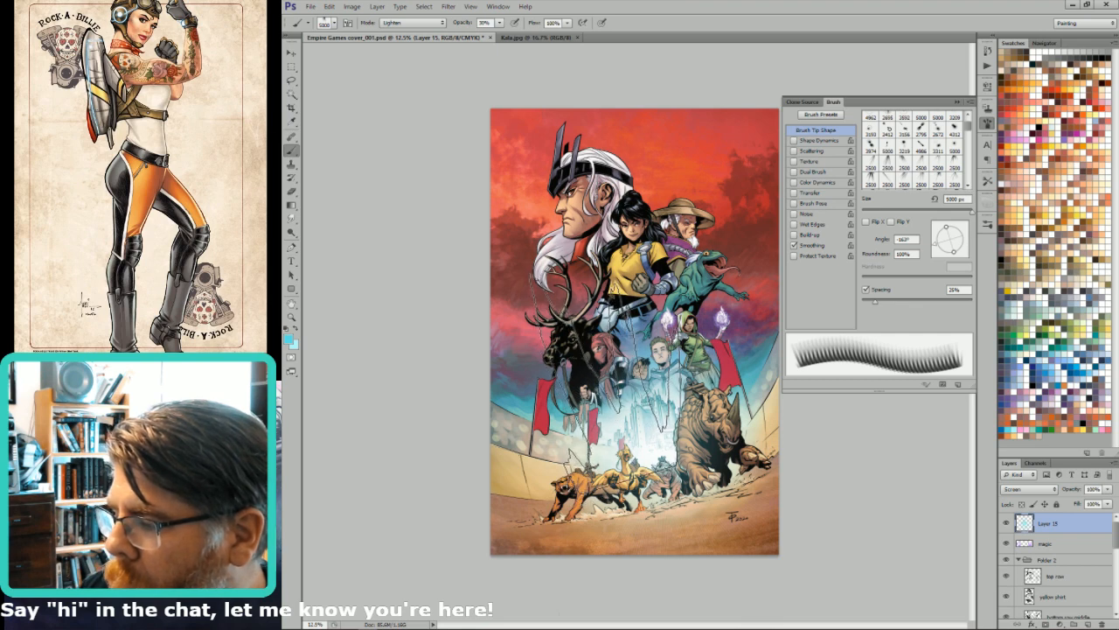
pyautogui.press('[')
pyautogui.press('[')
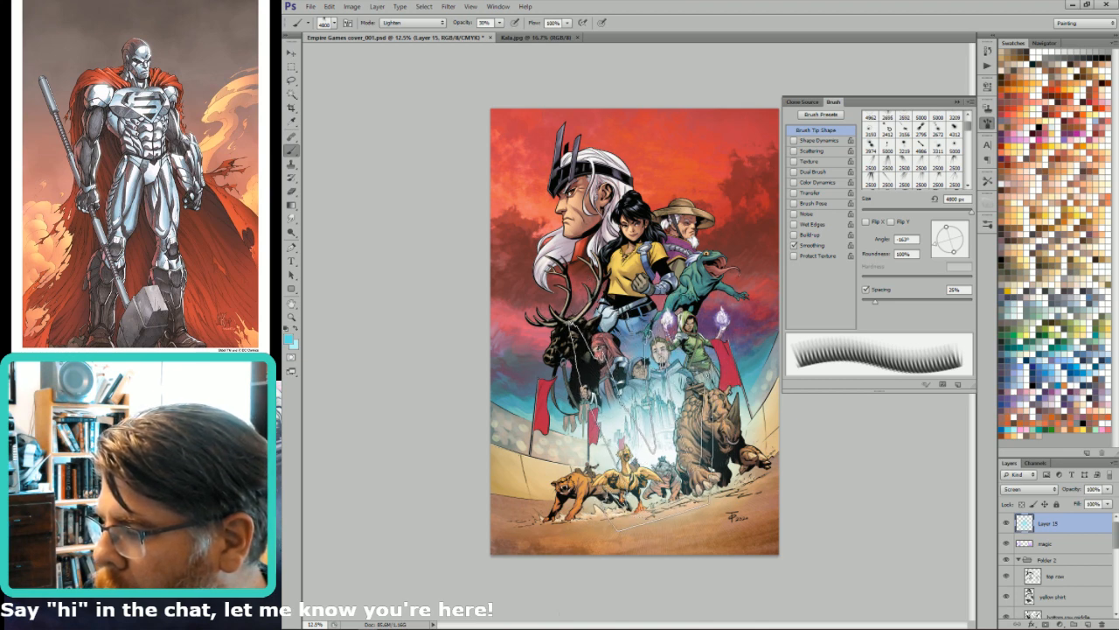
# - Try the vertical flip on the ray brush tip and switch to the horizontal flip
pyautogui.click(892, 222)
pyautogui.click(892, 222)
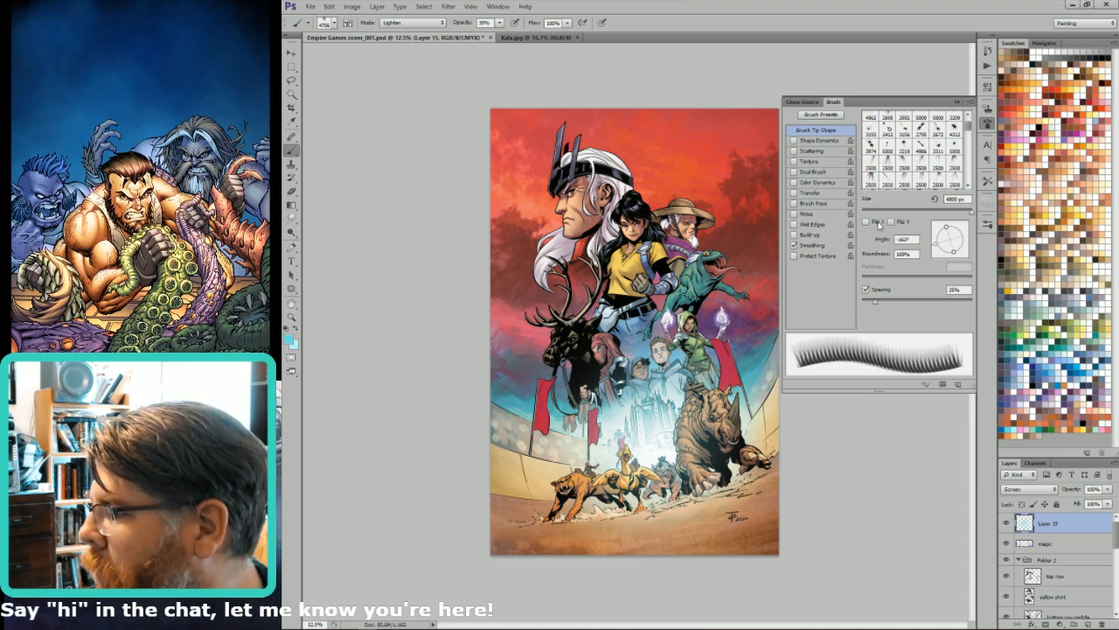
pyautogui.click(878, 222)
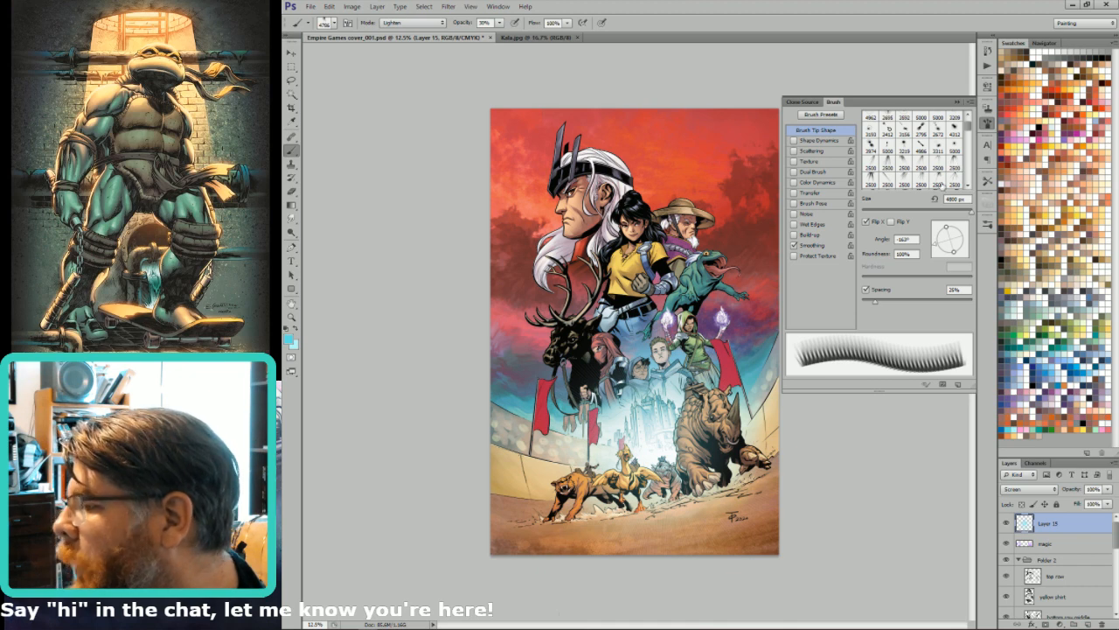
# - Pick a softer 2500 px ray brush, flip it along Y, enlarge it to 5000 px and set its angle to 14°
pyautogui.click(954, 180)
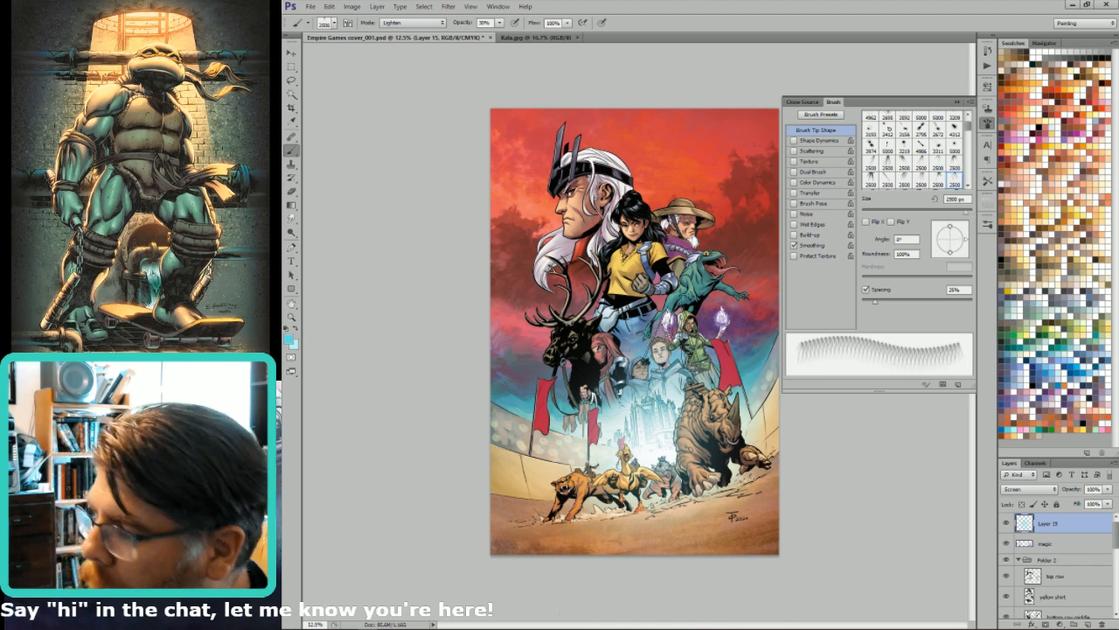
pyautogui.click(891, 222)
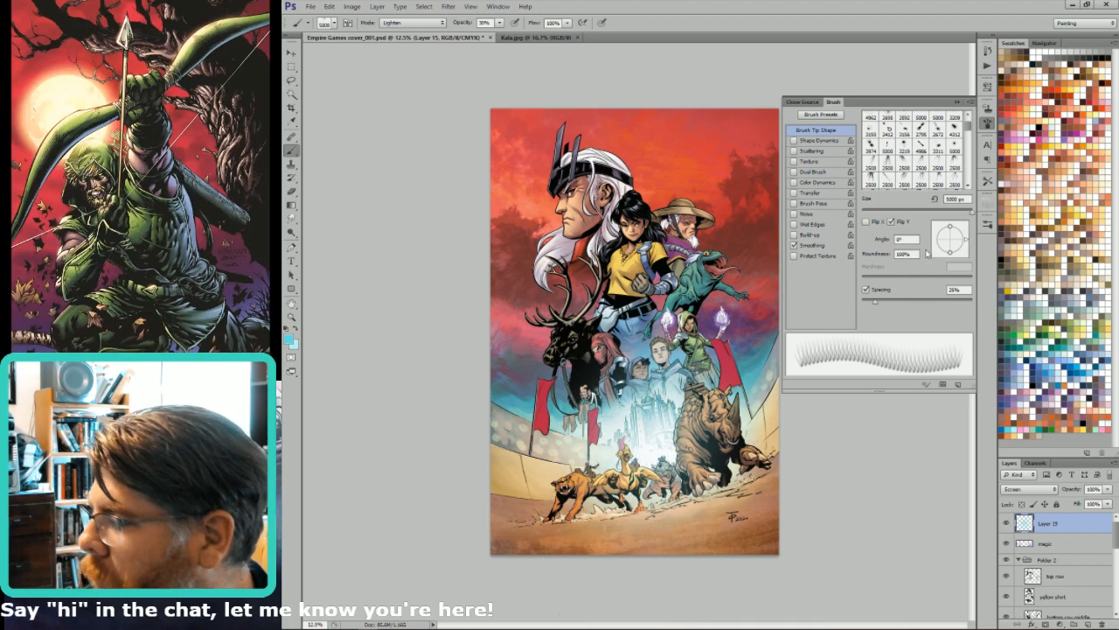
pyautogui.moveTo(966, 244); pyautogui.dragTo(966, 235)
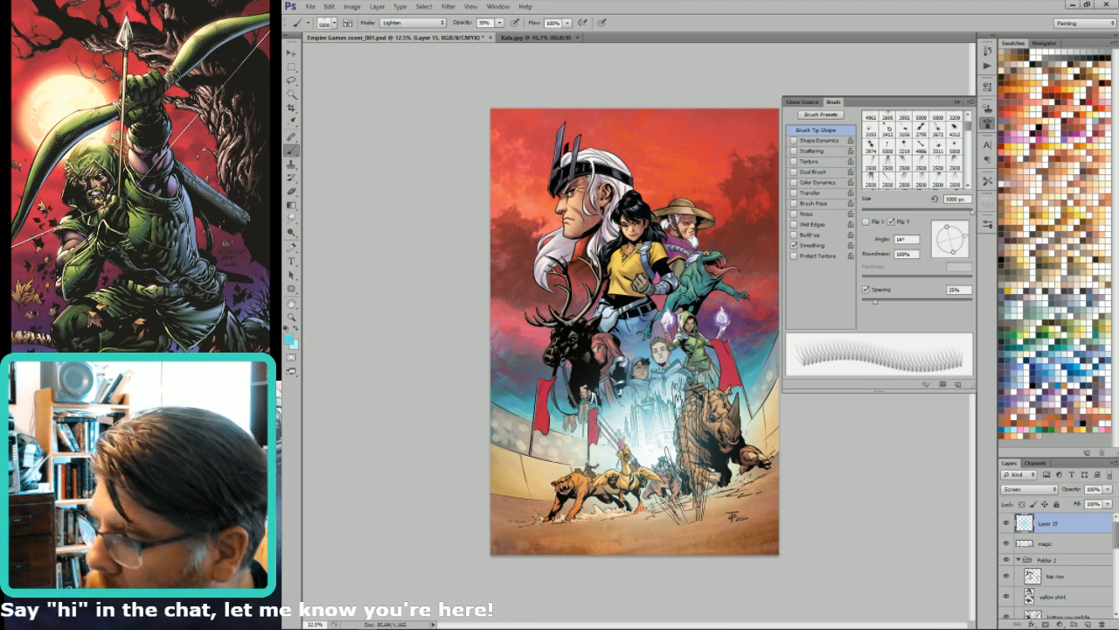
# - Stamp cyan light rays from the castle toward the stag and the figures above it, and undo the last stamp near the rhino
pyautogui.moveTo(665, 481)
pyautogui.mouseDown()
pyautogui.moveTo(673, 350)
pyautogui.moveTo(577, 385)
pyautogui.moveTo(665, 481)
pyautogui.moveTo(578, 385)
pyautogui.mouseUp()
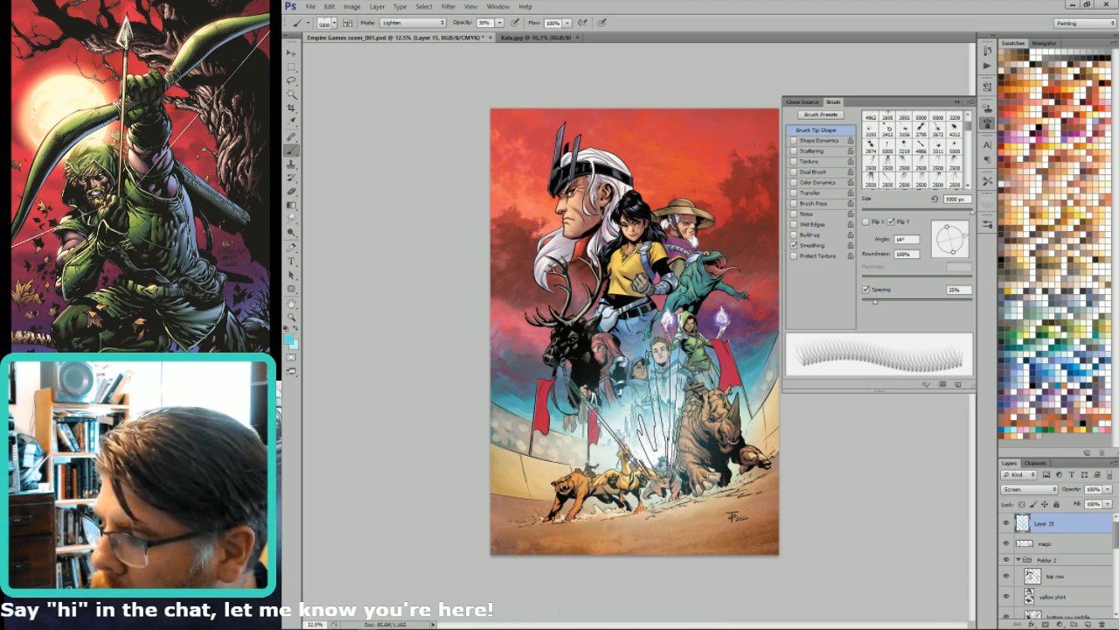
pyautogui.click(636, 404)
pyautogui.moveTo(770, 481)
pyautogui.mouseDown()
pyautogui.moveTo(792, 455)
pyautogui.moveTo(739, 437)
pyautogui.mouseUp()
pyautogui.hotkey('ctrl', 'z')
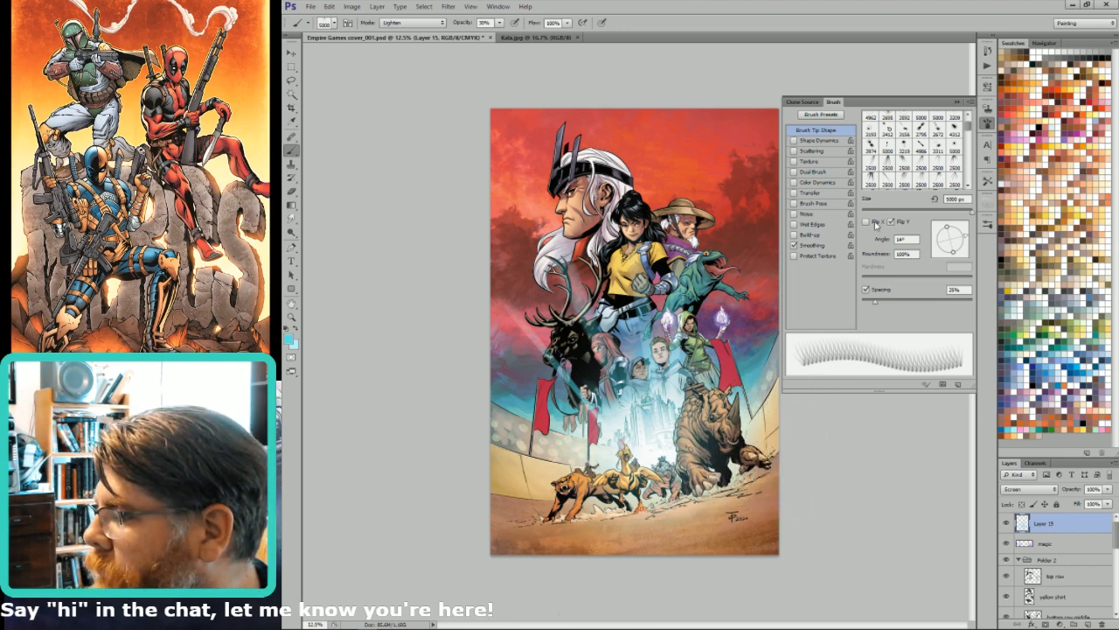
# - Flip the ray brush tip along X, stamp cyan rays over the stag and central figures, and add a light radial gradient at the castle
pyautogui.click(875, 224)
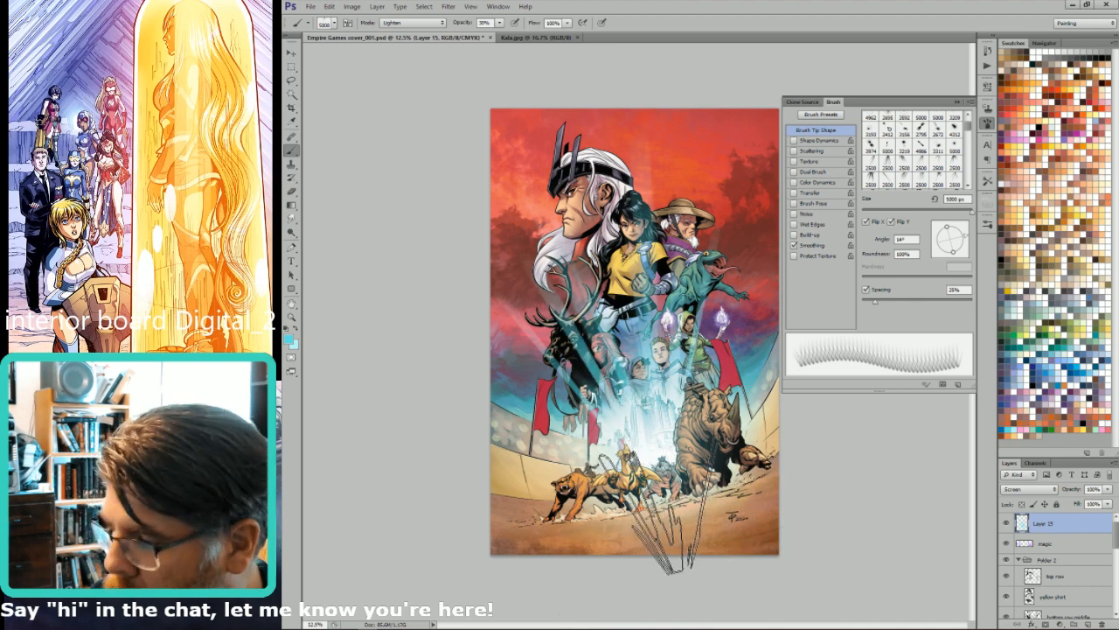
pyautogui.hotkey('ctrl', 'h')
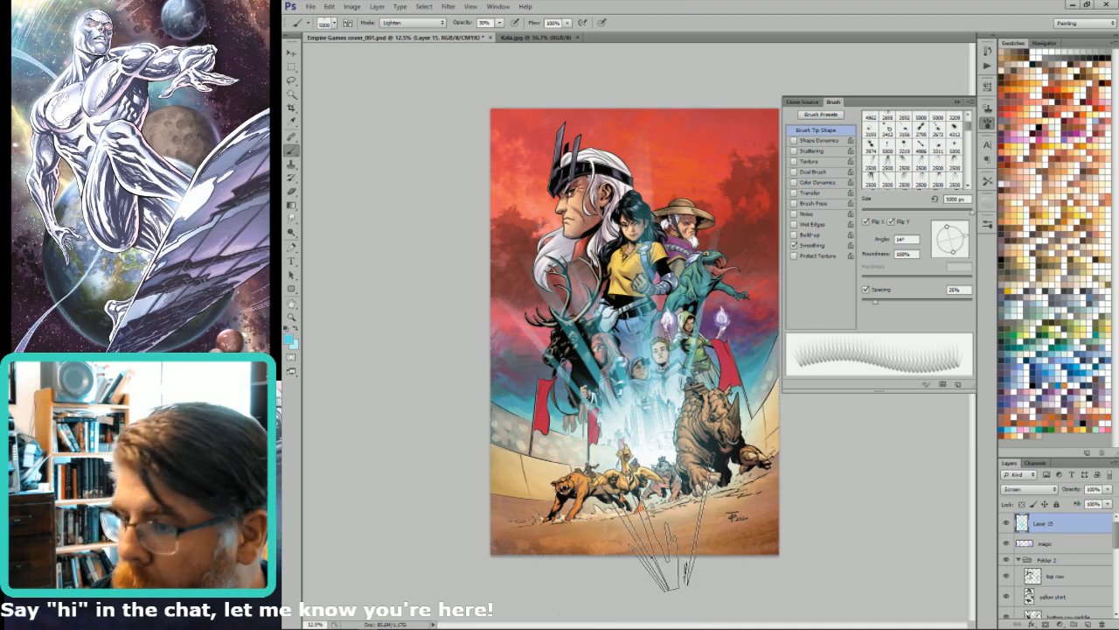
pyautogui.press('g')
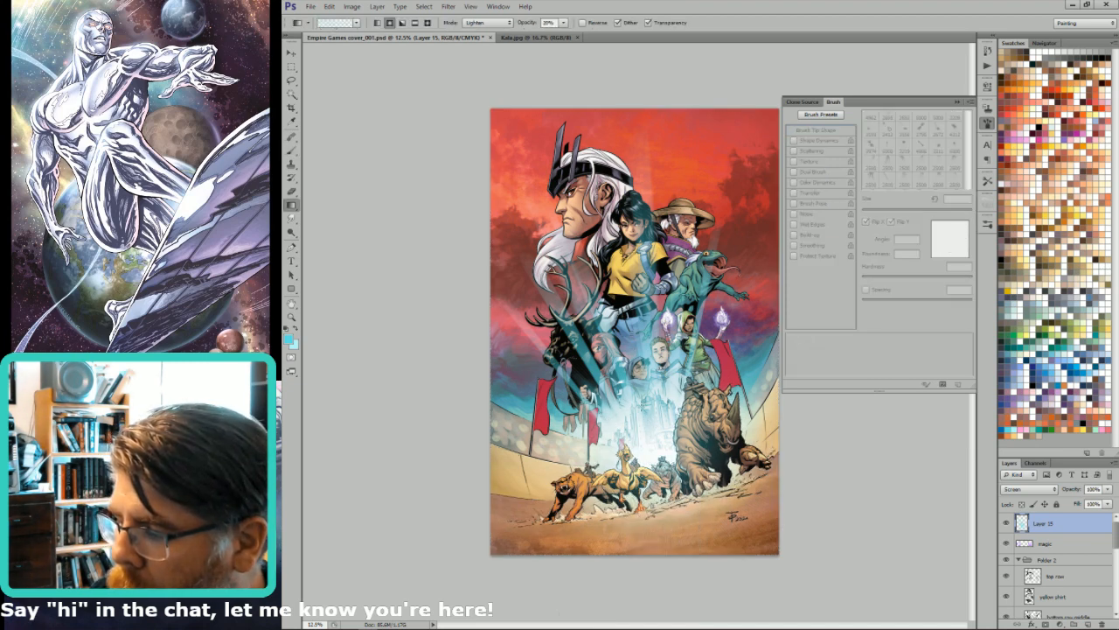
pyautogui.moveTo(655, 448); pyautogui.dragTo(724, 480)
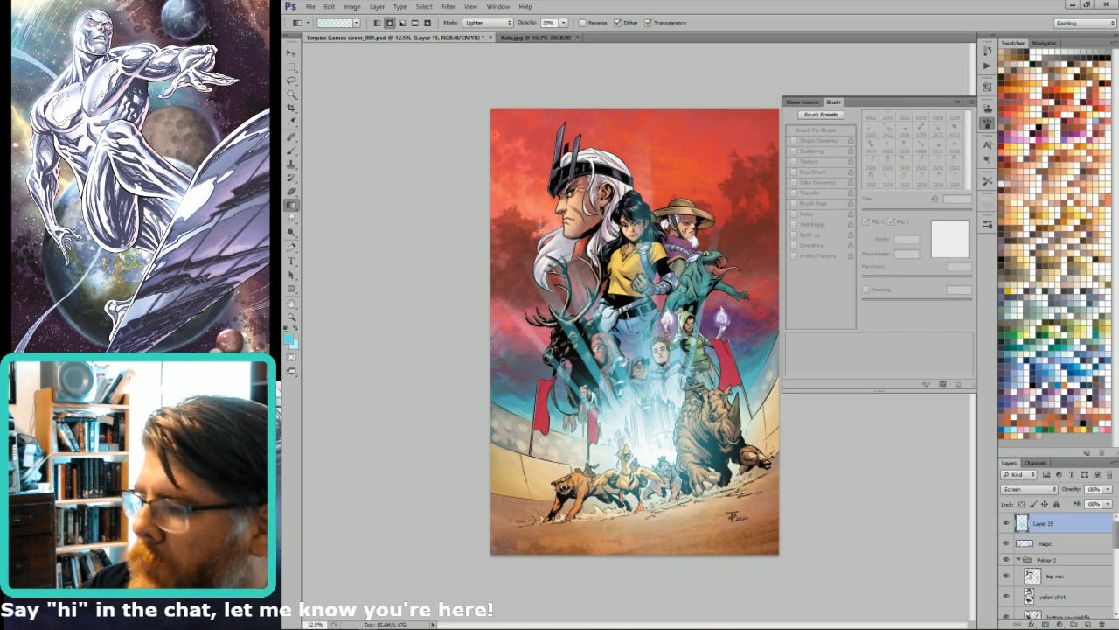
# - Enlarge the soft eraser to 1000 px and erase the rays covering the stag and the central figures
pyautogui.press('b')
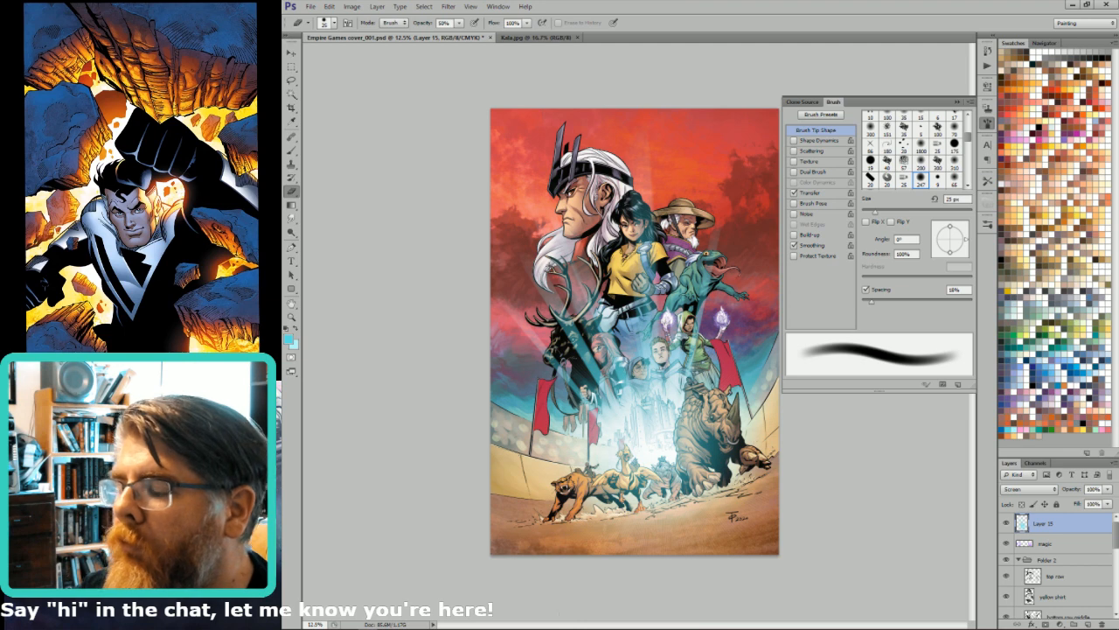
pyautogui.press(']')
pyautogui.press(']')
pyautogui.press(']')
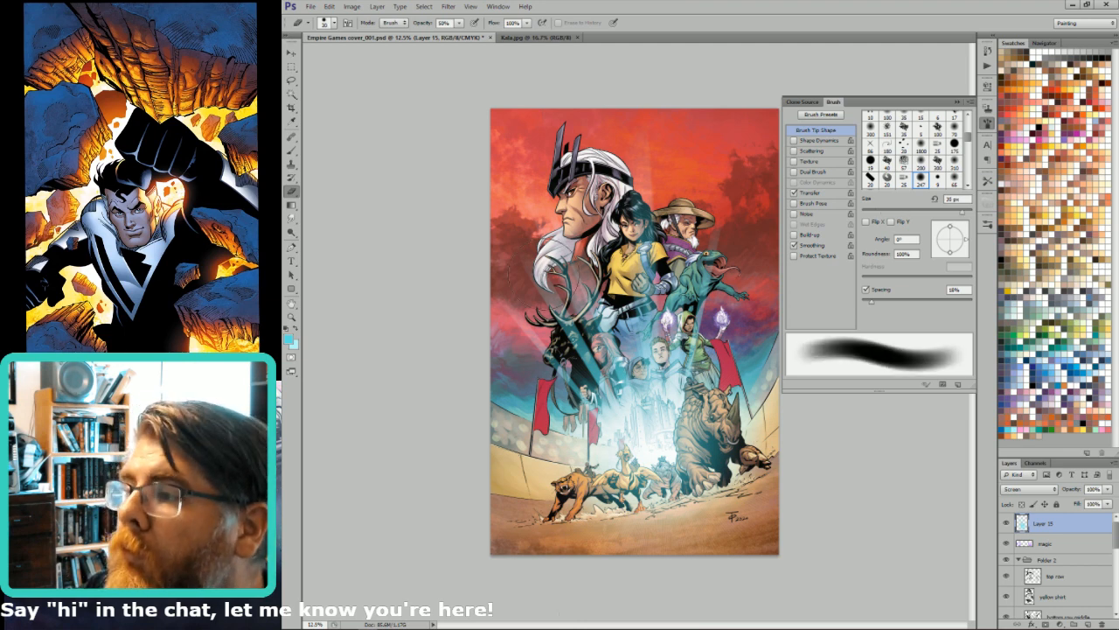
pyautogui.press(']')
pyautogui.press(']')
pyautogui.press(']')
pyautogui.press(']')
pyautogui.press(']')
pyautogui.press(']')
pyautogui.press(']')
pyautogui.press(']')
pyautogui.press(']')
pyautogui.press(']')
pyautogui.press(']')
pyautogui.press(']')
pyautogui.press(']')
pyautogui.press(']')
pyautogui.press(']')
pyautogui.press(']')
pyautogui.press(']')
pyautogui.press(']')
pyautogui.press(']')
pyautogui.press(']')
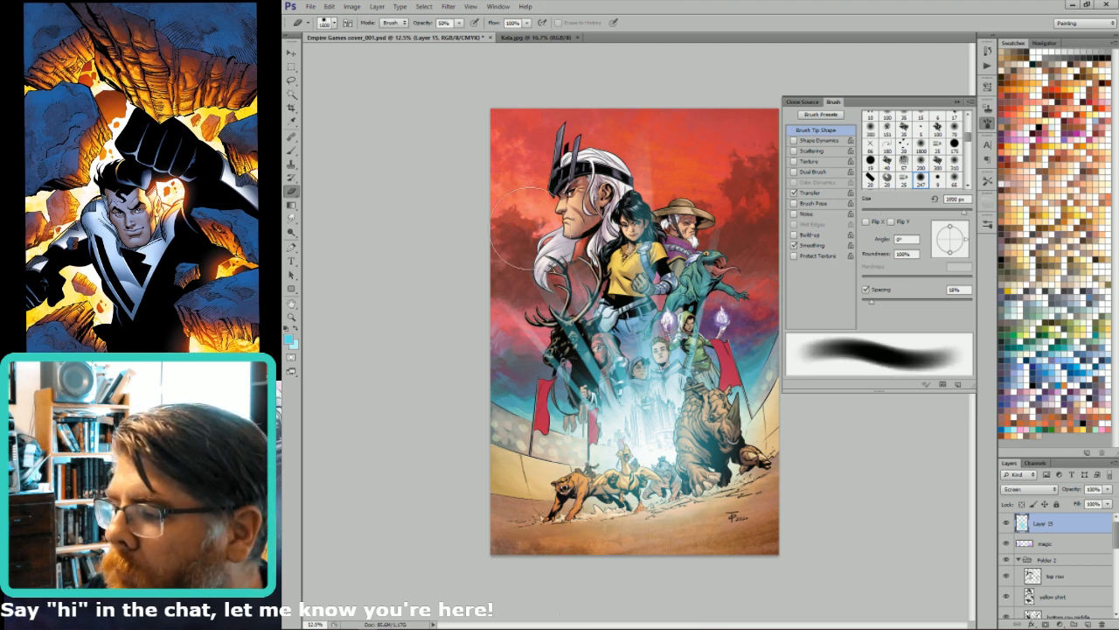
pyautogui.press(']')
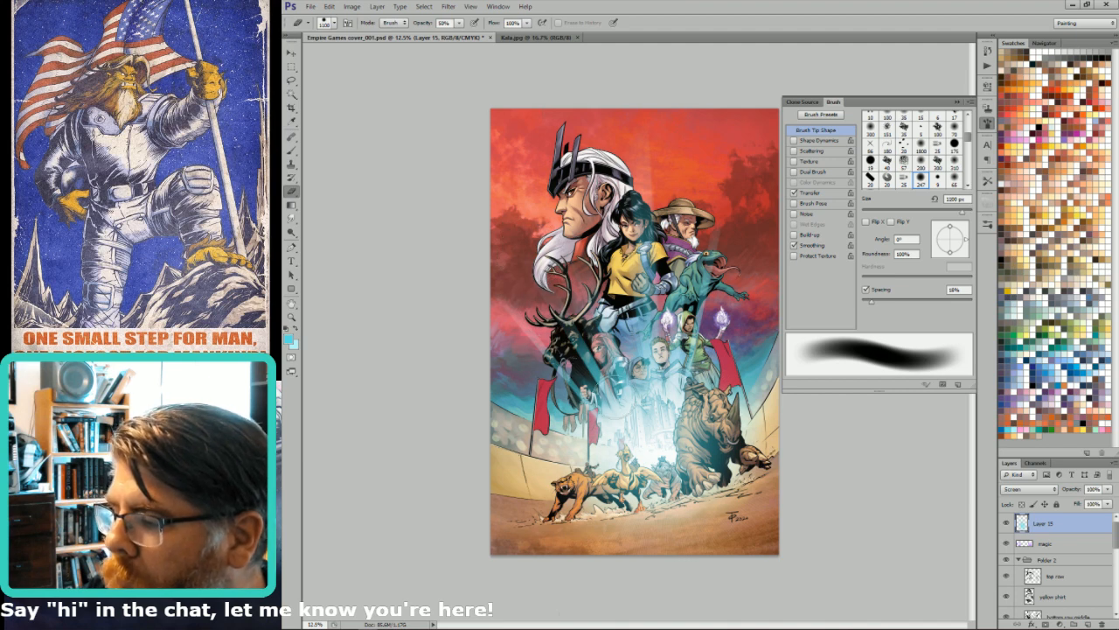
pyautogui.press('[')
pyautogui.press('[')
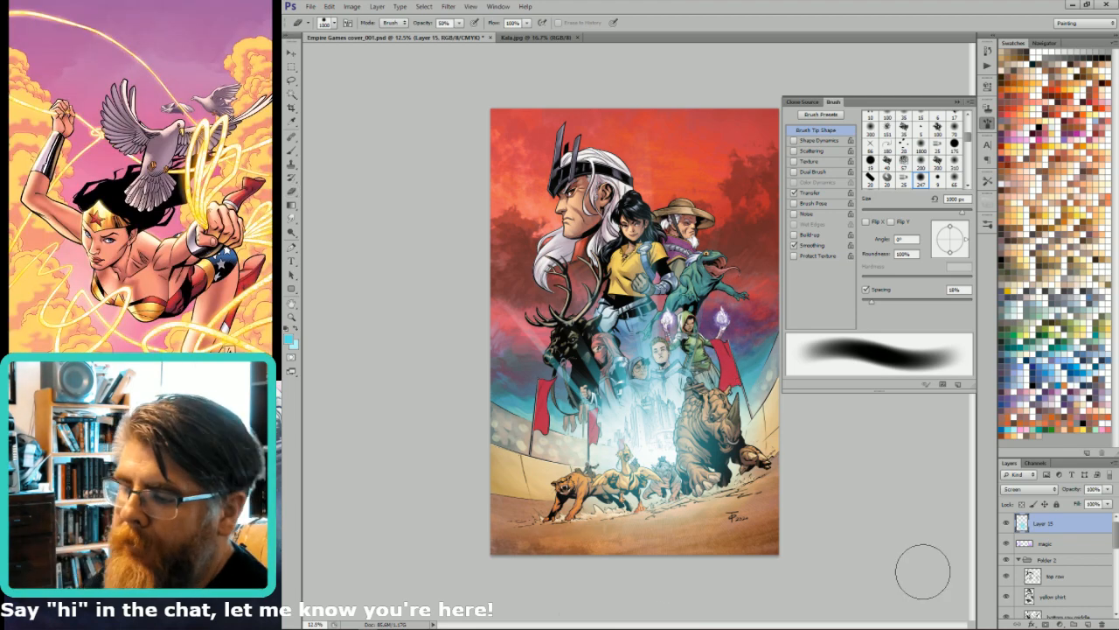
# - Rotate the ray brush tip to 42° and further angles, stamping cyan rays from the castle toward the red banners and the rhino
pyautogui.press('b')
pyautogui.moveTo(965, 236); pyautogui.dragTo(963, 229)
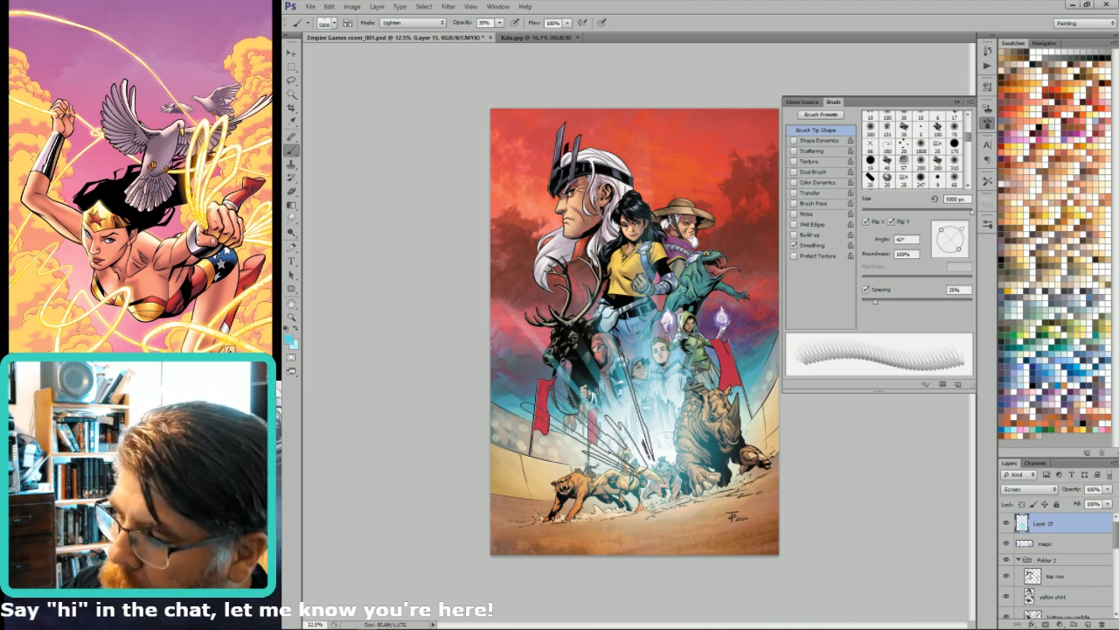
pyautogui.moveTo(963, 226); pyautogui.dragTo(965, 222)
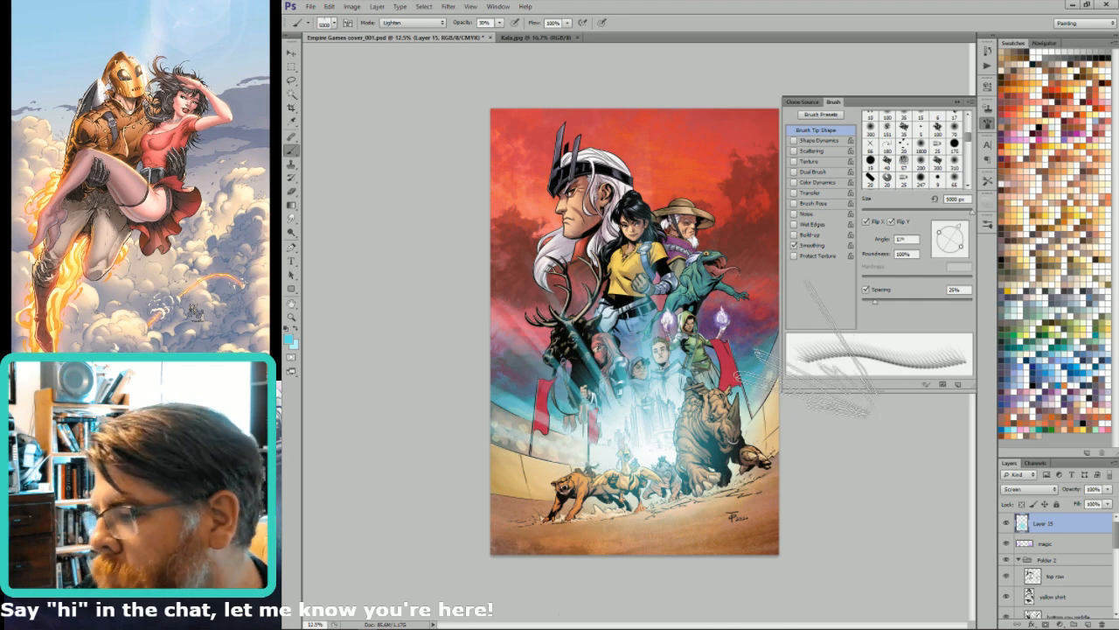
pyautogui.moveTo(966, 238); pyautogui.dragTo(956, 262)
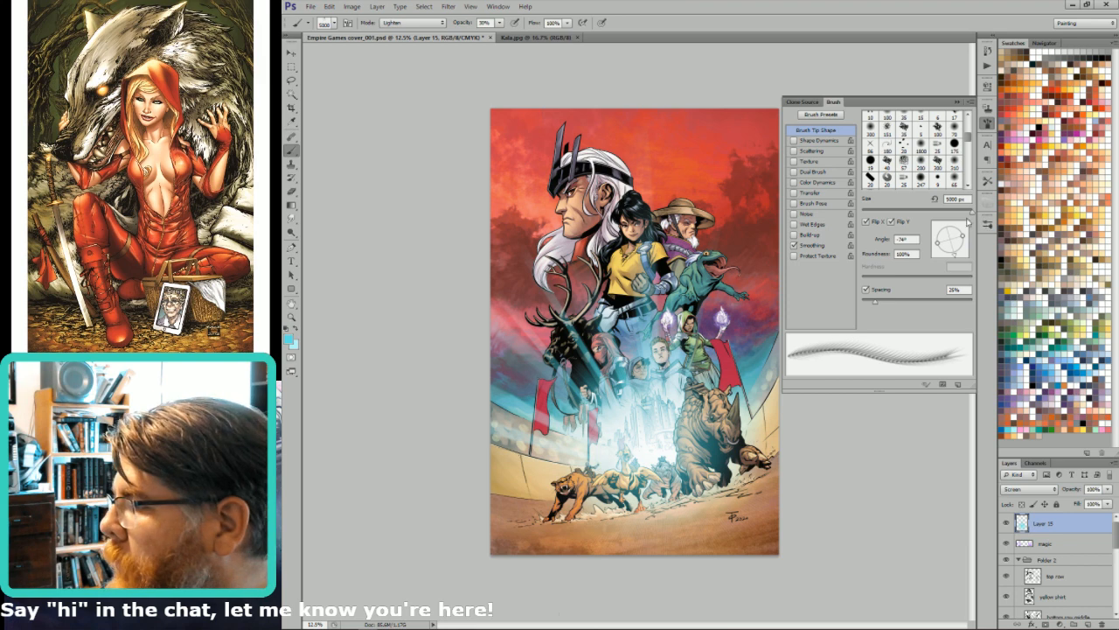
pyautogui.moveTo(954, 253); pyautogui.dragTo(967, 248)
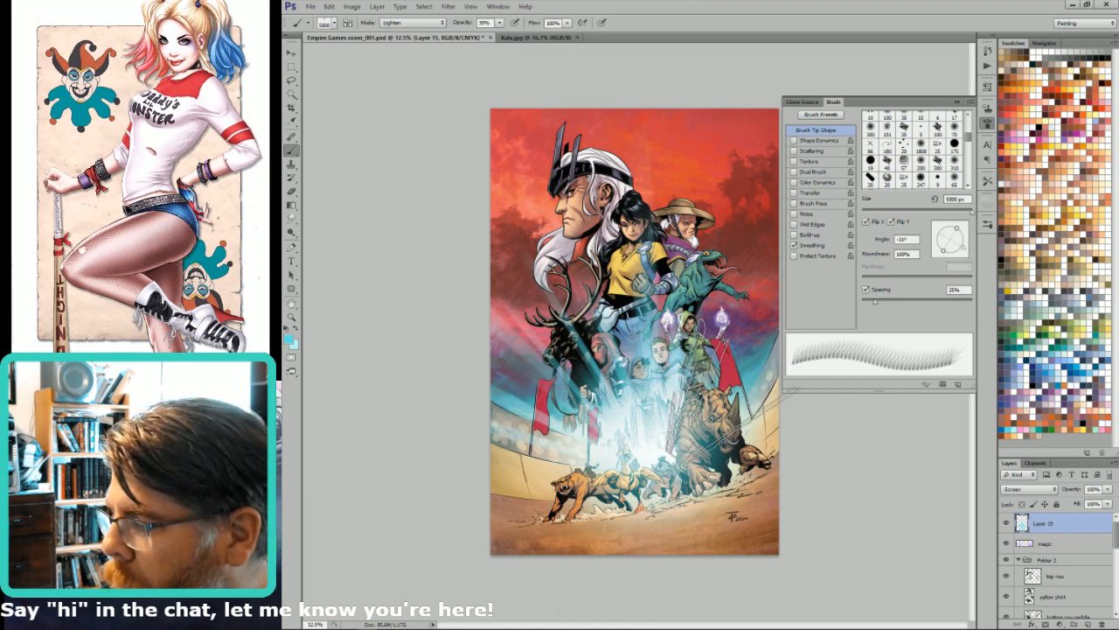
pyautogui.click(656, 442)
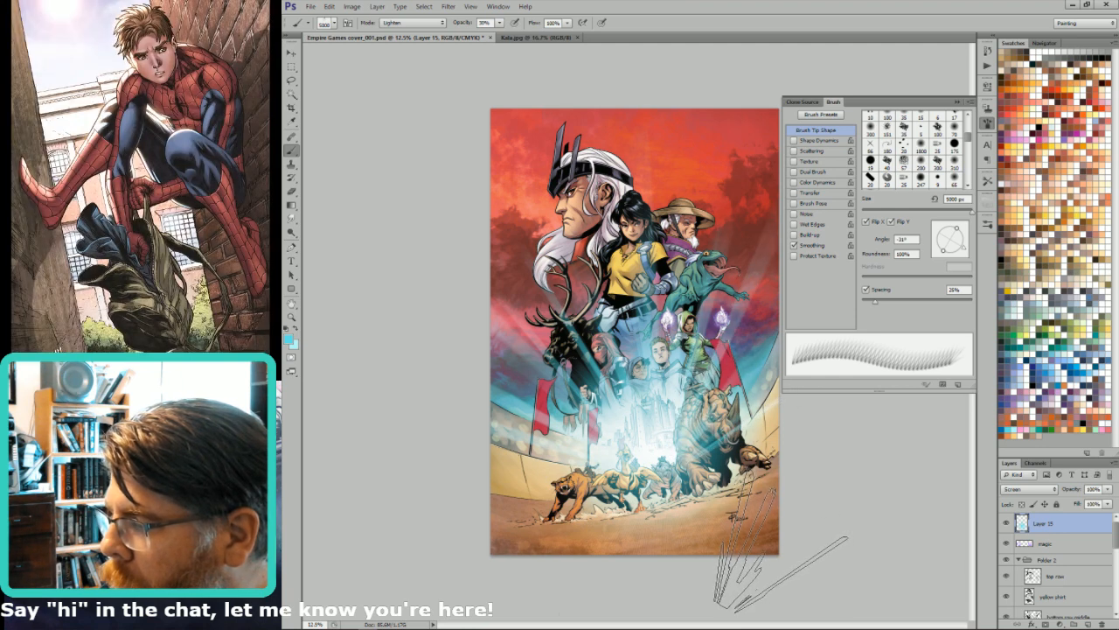
# - Soften the outer rays over the figures and arena with the soft eraser, enlarging it to 1900 px
pyautogui.press('e')
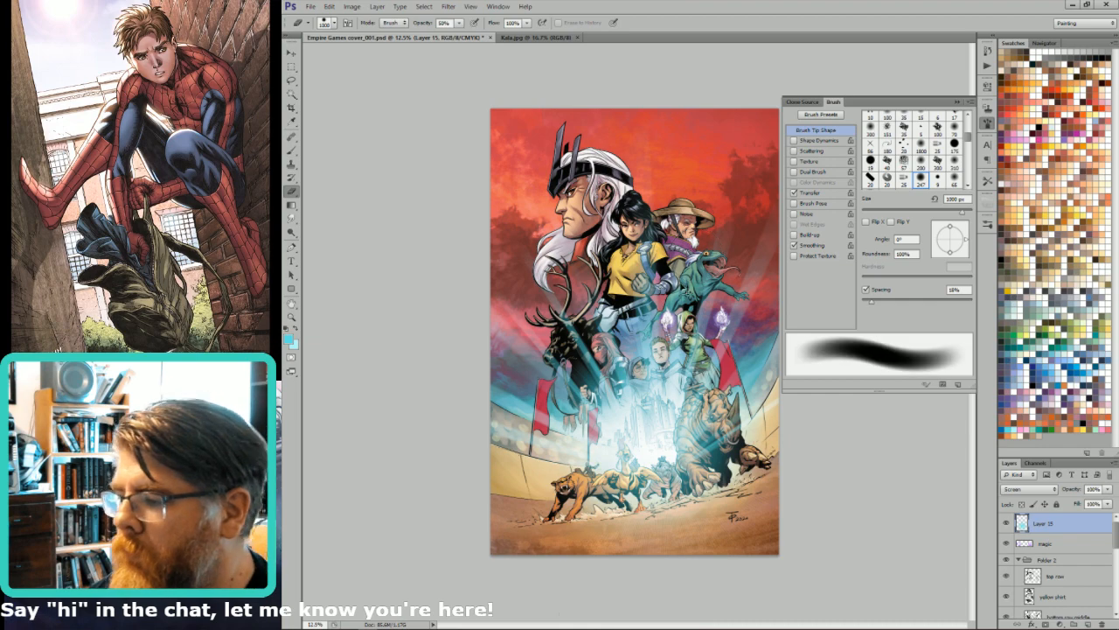
pyautogui.hotkey('ctrl', '-')
pyautogui.press(']')
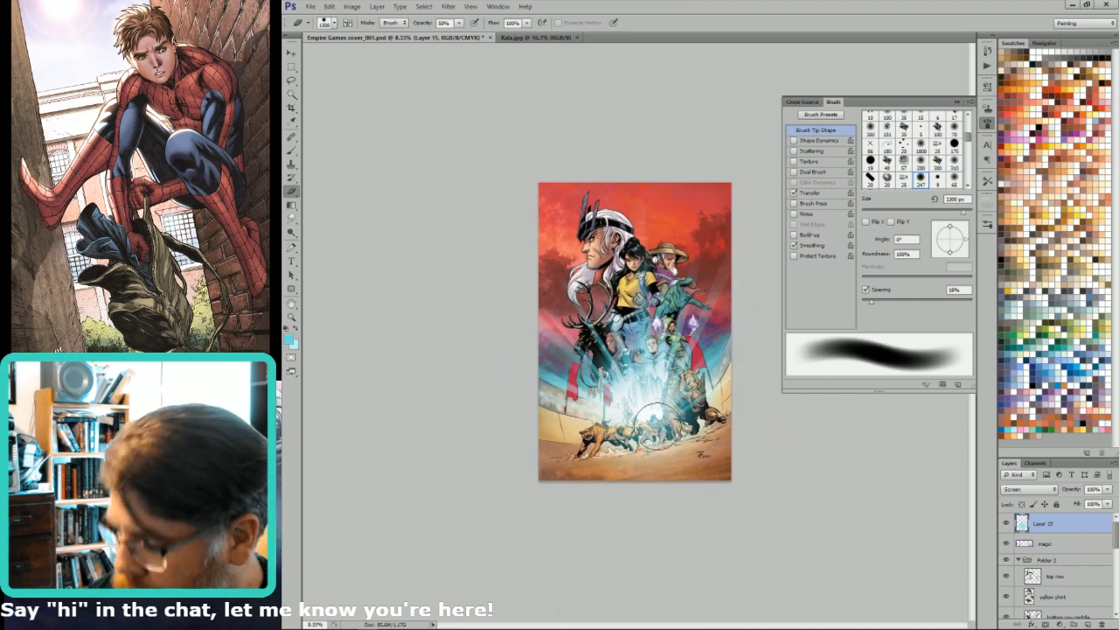
pyautogui.press('g')
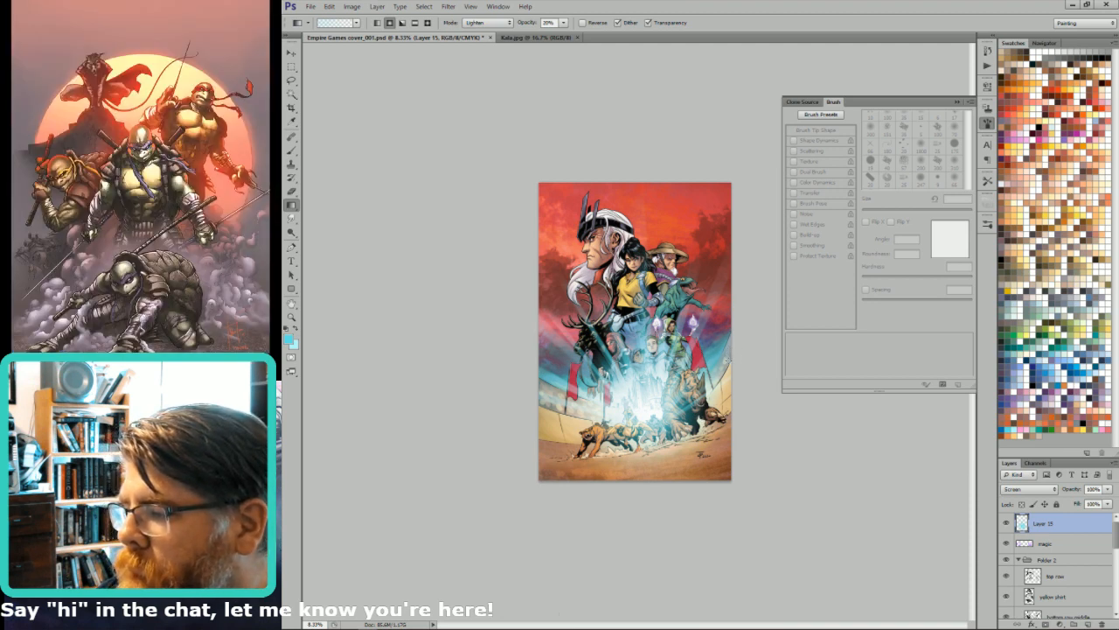
pyautogui.press(']')
pyautogui.press(']')
pyautogui.press(']')
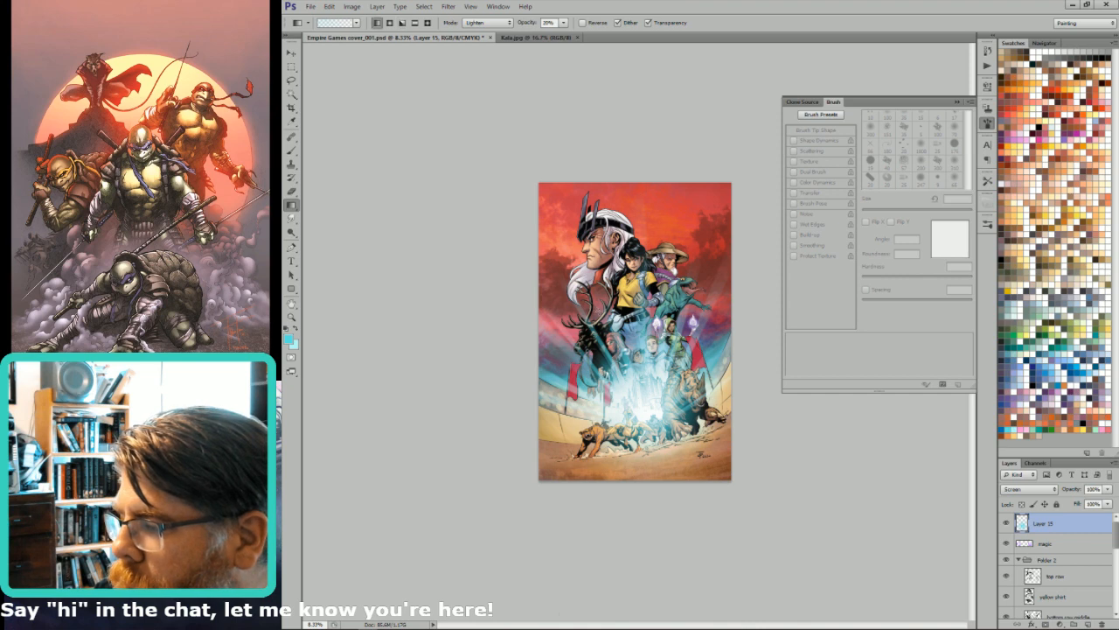
pyautogui.press('r')
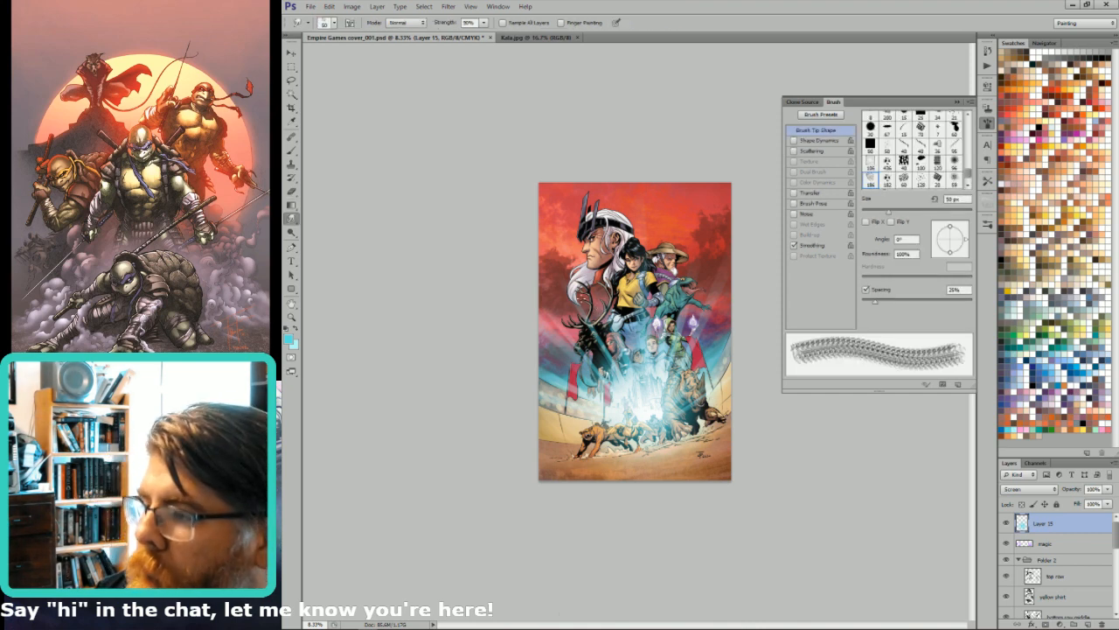
pyautogui.press('e')
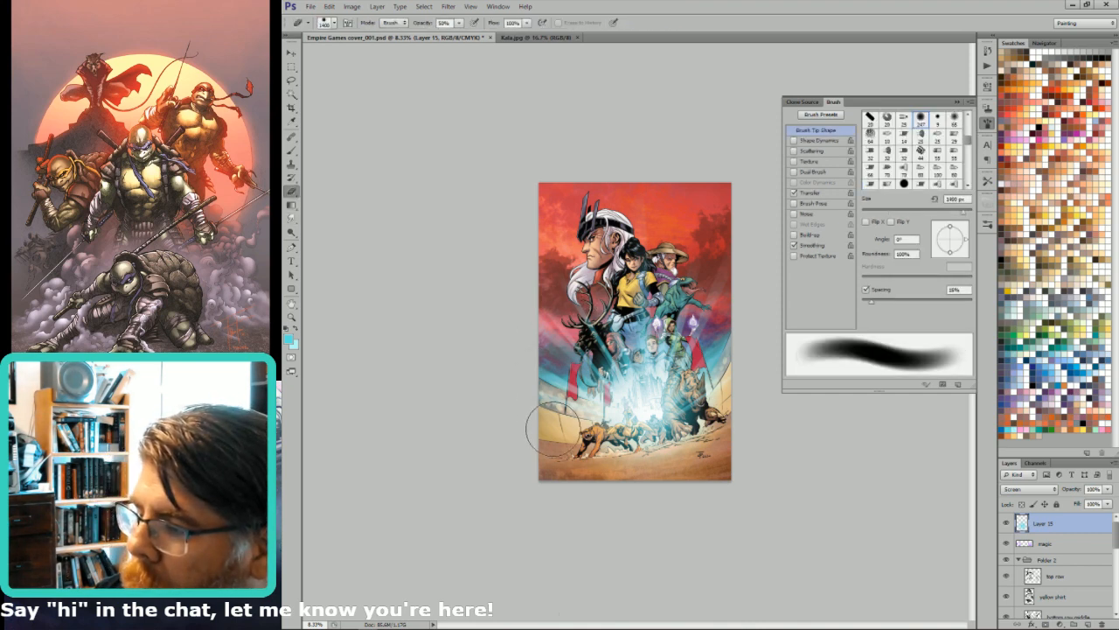
pyautogui.press(']')
pyautogui.press(']')
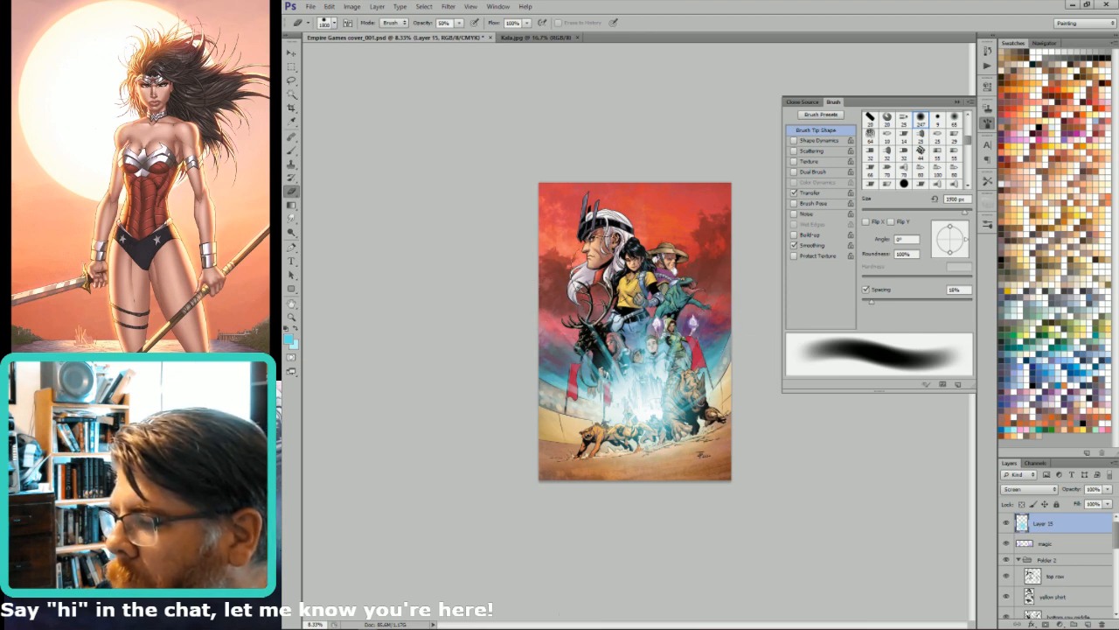
pyautogui.press(']')
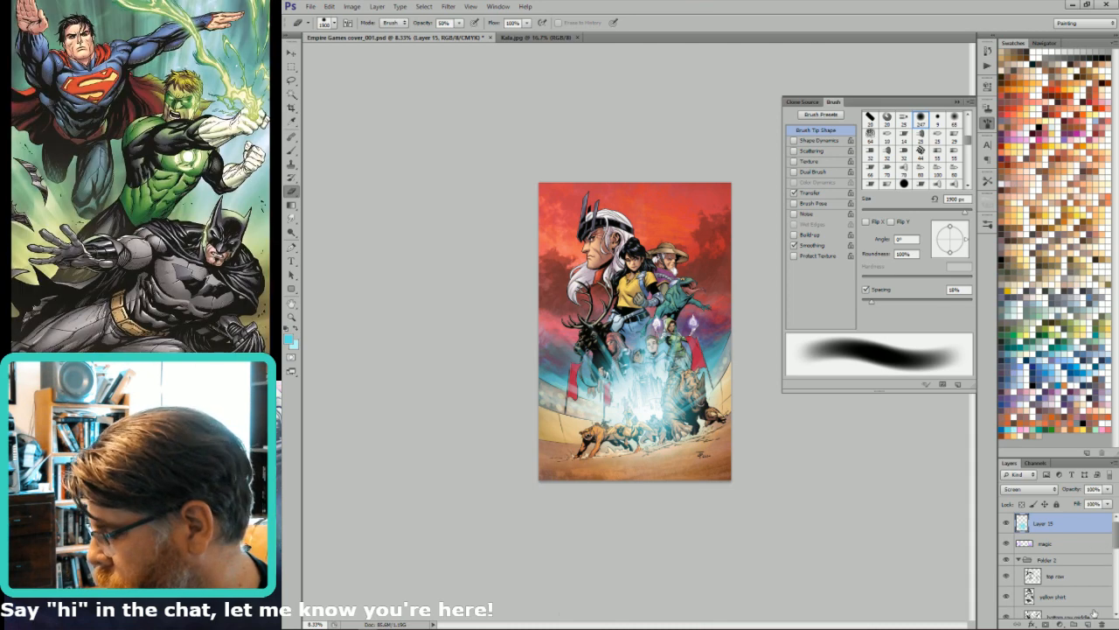
# - Create a new empty layer directly above the magic layer
pyautogui.click(1082, 551)
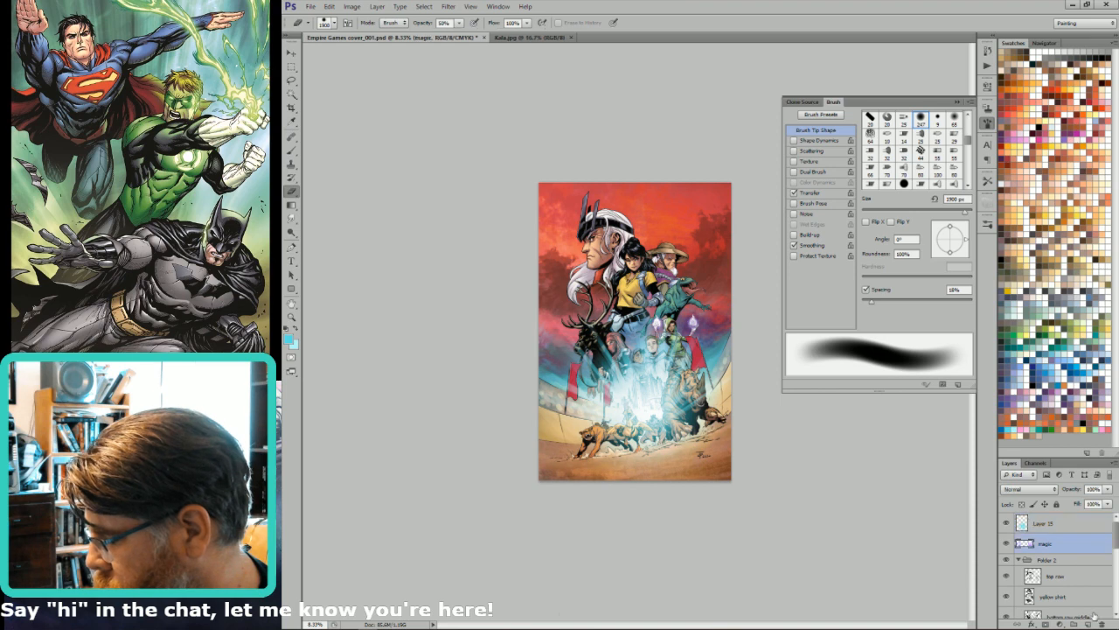
pyautogui.click(1088, 624)
pyautogui.moveTo(1117, 541); pyautogui.dragTo(1117, 550)
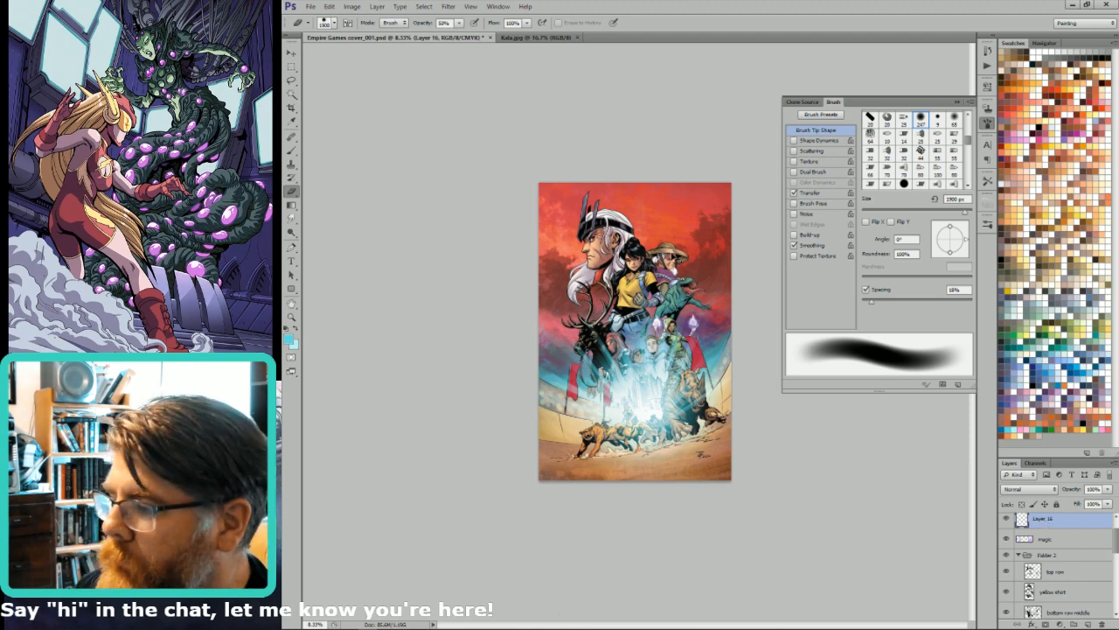
# - In the Alpha 1 channel, select the black background with the Magic Wand and lasso in the stray patch near the lower edge
pyautogui.hotkey('ctrl', '6')
pyautogui.press('w')
pyautogui.click(659, 223)
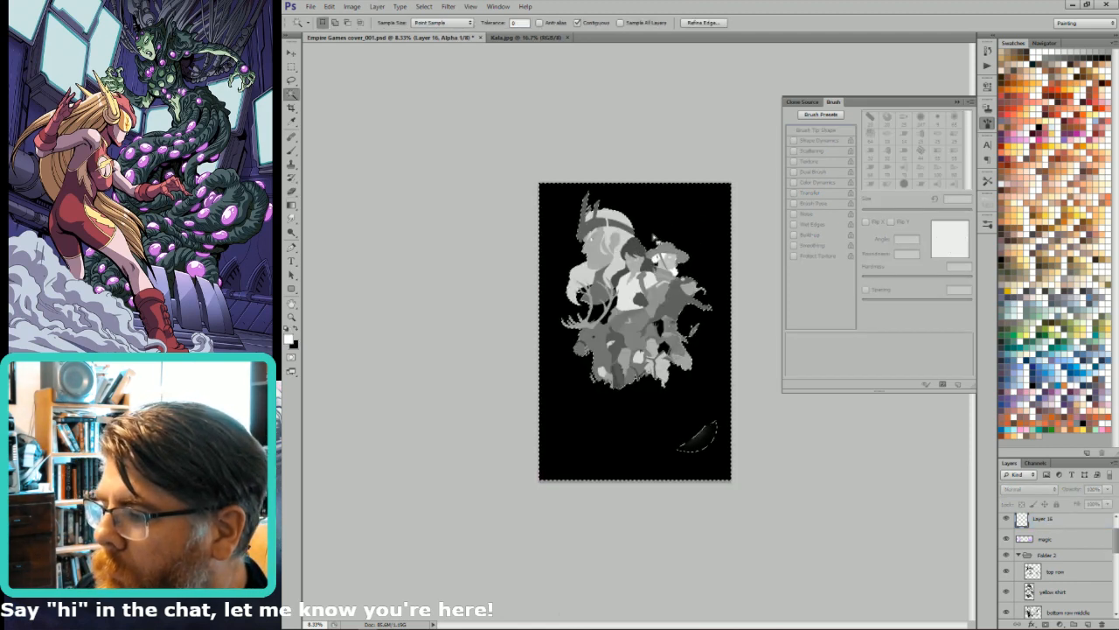
pyautogui.press('l')
pyautogui.moveTo(645, 434)
pyautogui.mouseDown()
pyautogui.moveTo(744, 405)
pyautogui.moveTo(726, 394)
pyautogui.mouseUp()
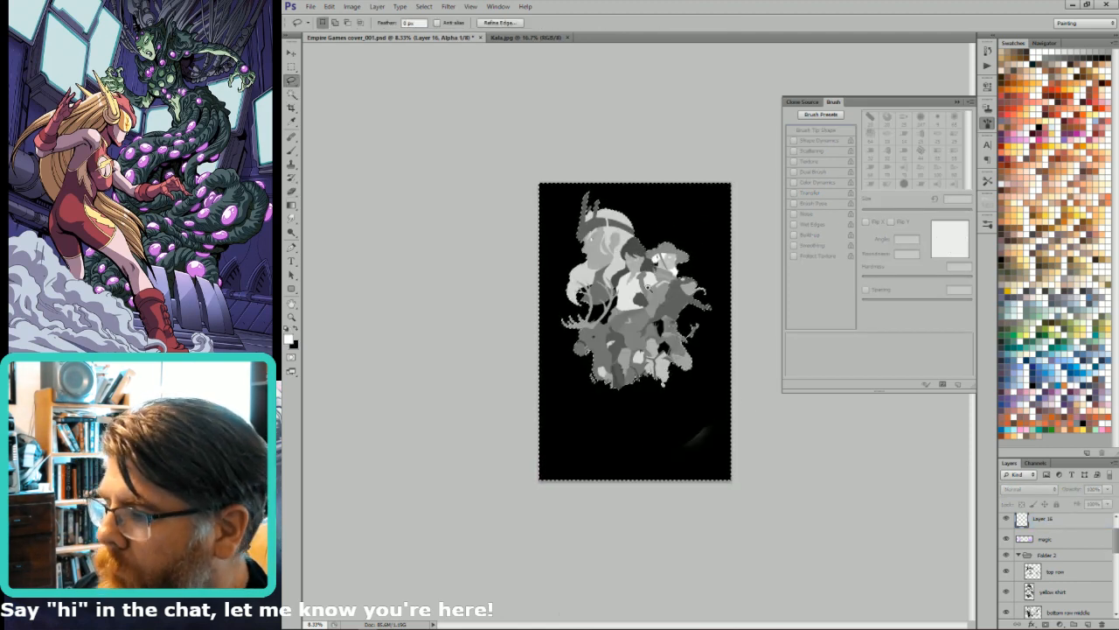
# - Add the large white-haired head, the woman in the yellow shirt and the man in the hat to the selection using Magic Wand and Lasso
pyautogui.moveTo(555, 184); pyautogui.dragTo(652, 398)
pyautogui.press('w')
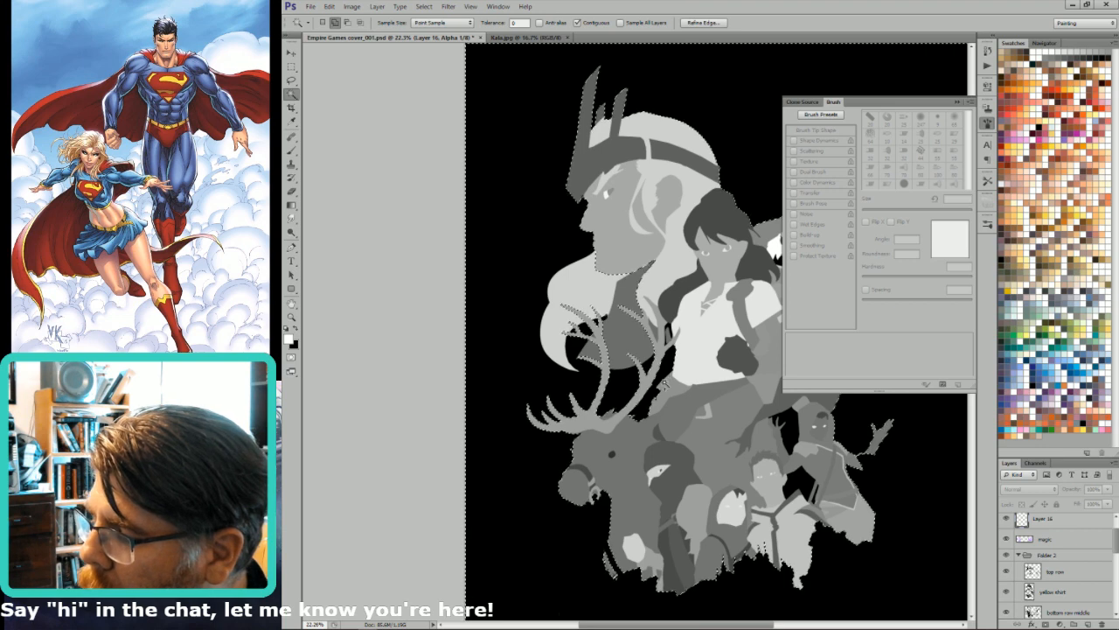
pyautogui.keyDown('shift'); pyautogui.click(717, 408); pyautogui.keyUp('shift')
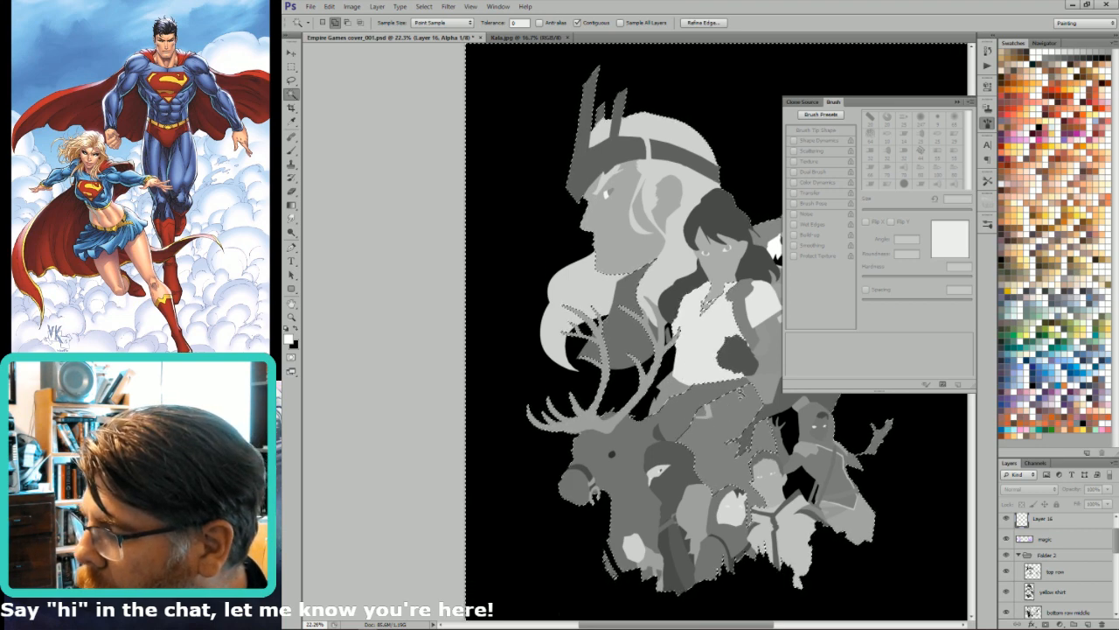
pyautogui.moveTo(784, 425); pyautogui.dragTo(678, 458)
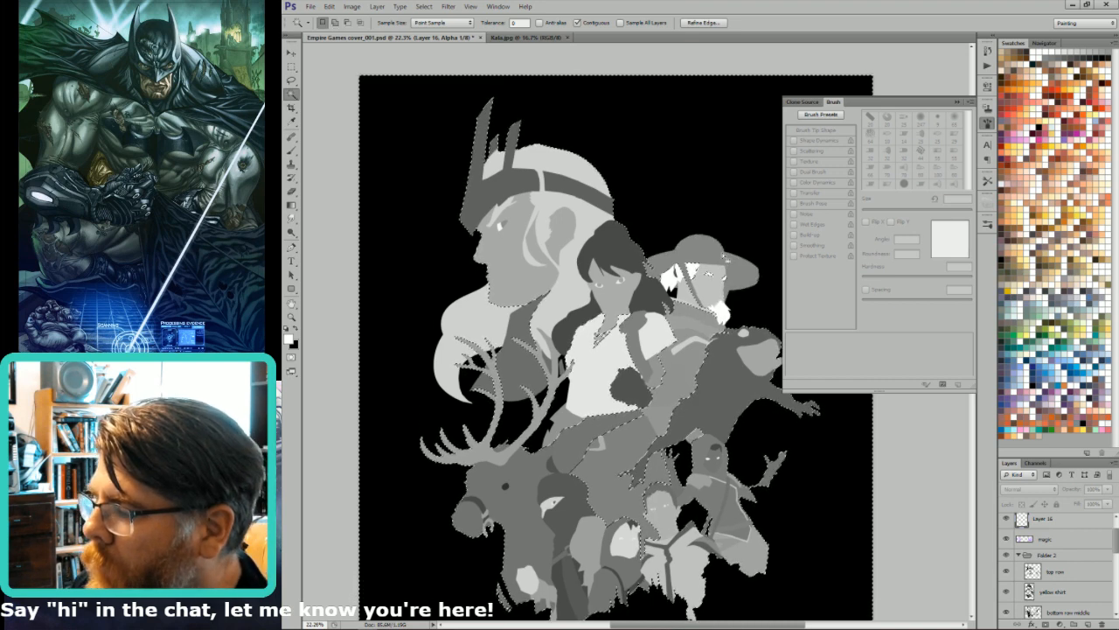
pyautogui.press('l')
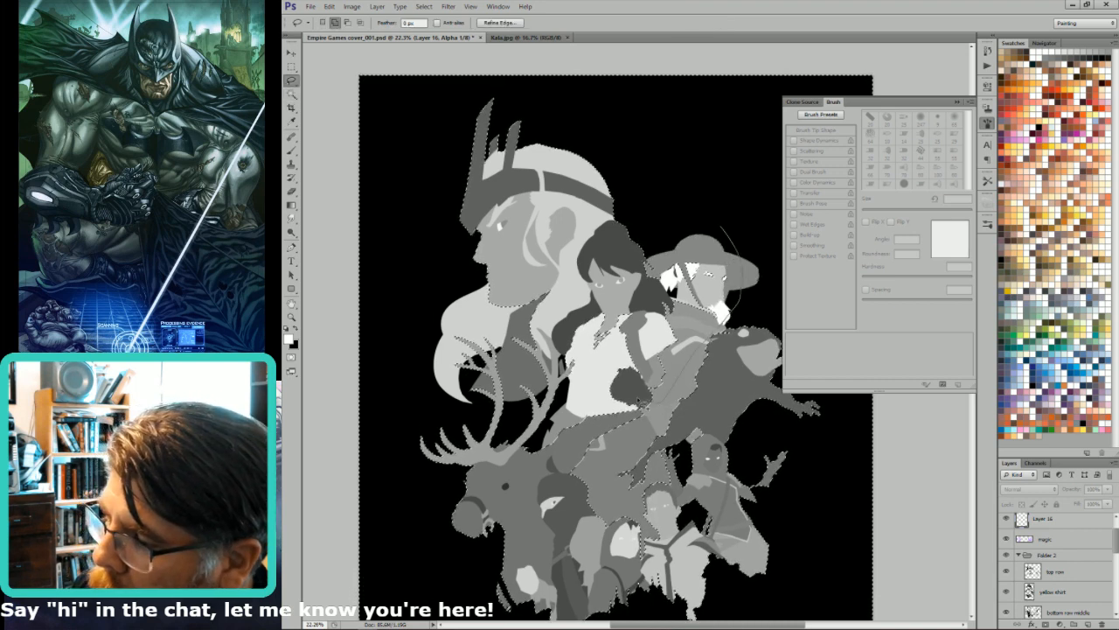
pyautogui.press('w')
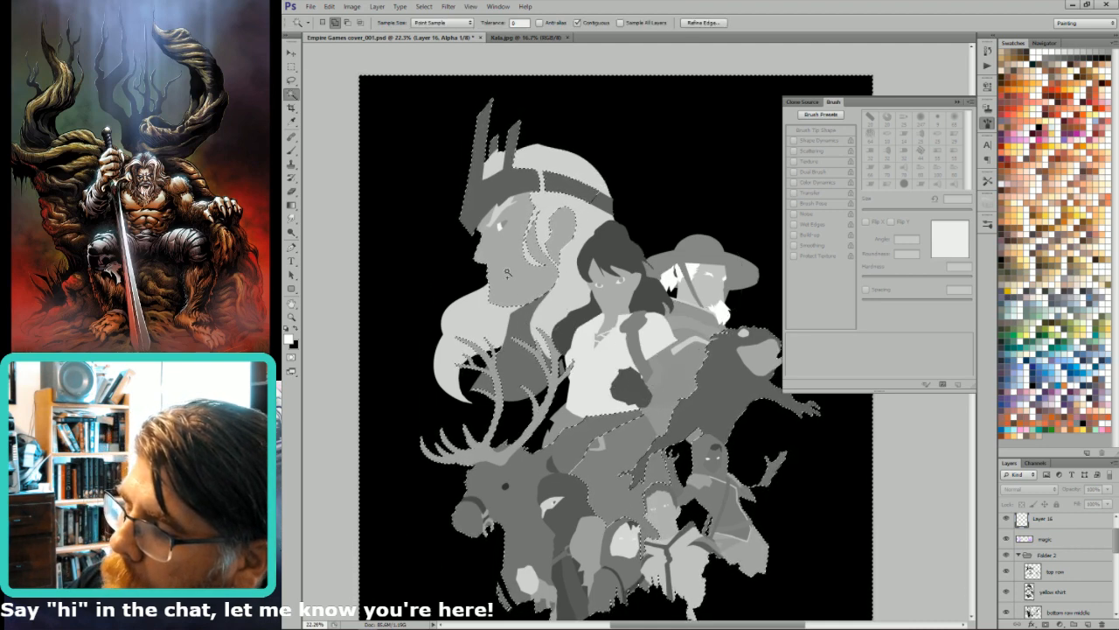
pyautogui.press('l')
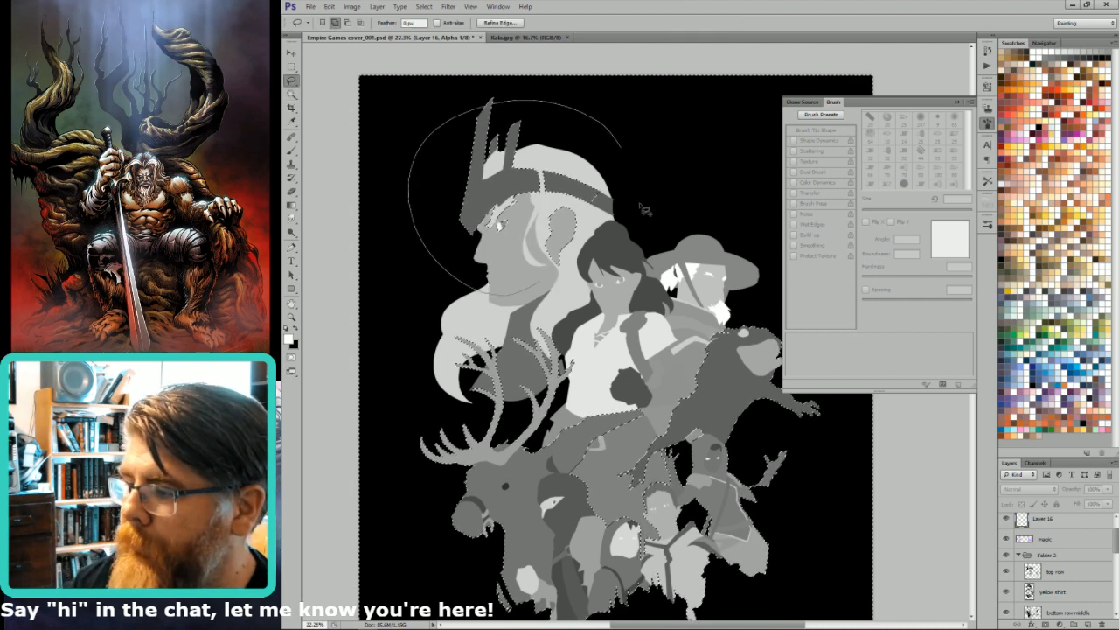
pyautogui.scroll(-2, 607, 254)
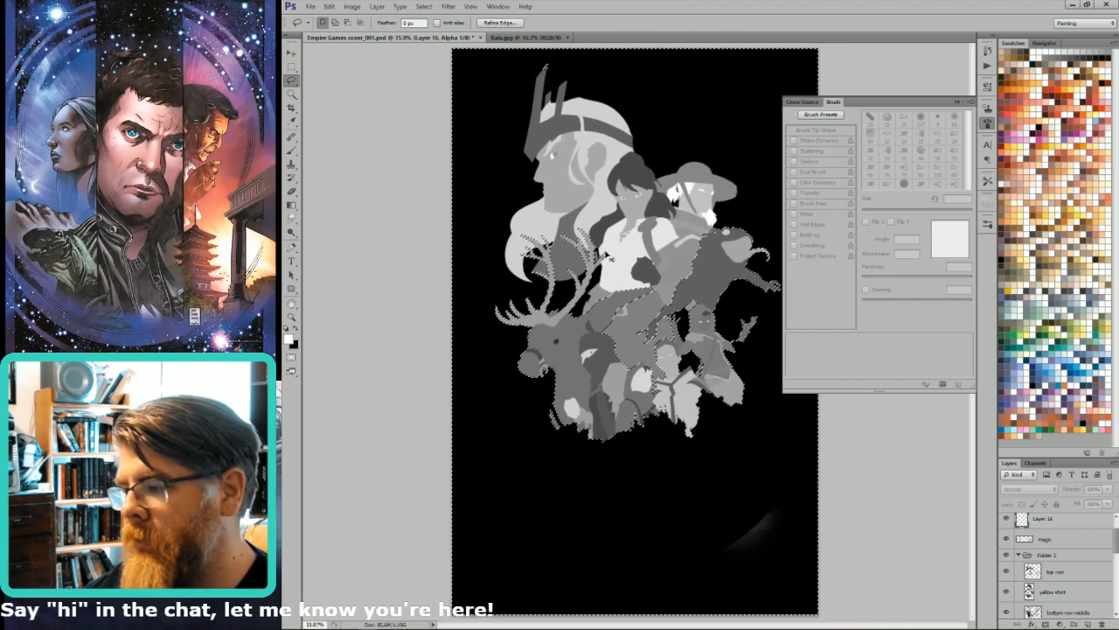
# - Add the contents of the castle stands and rhino FG layers to the current selection
pyautogui.hotkey('ctrl', '2')
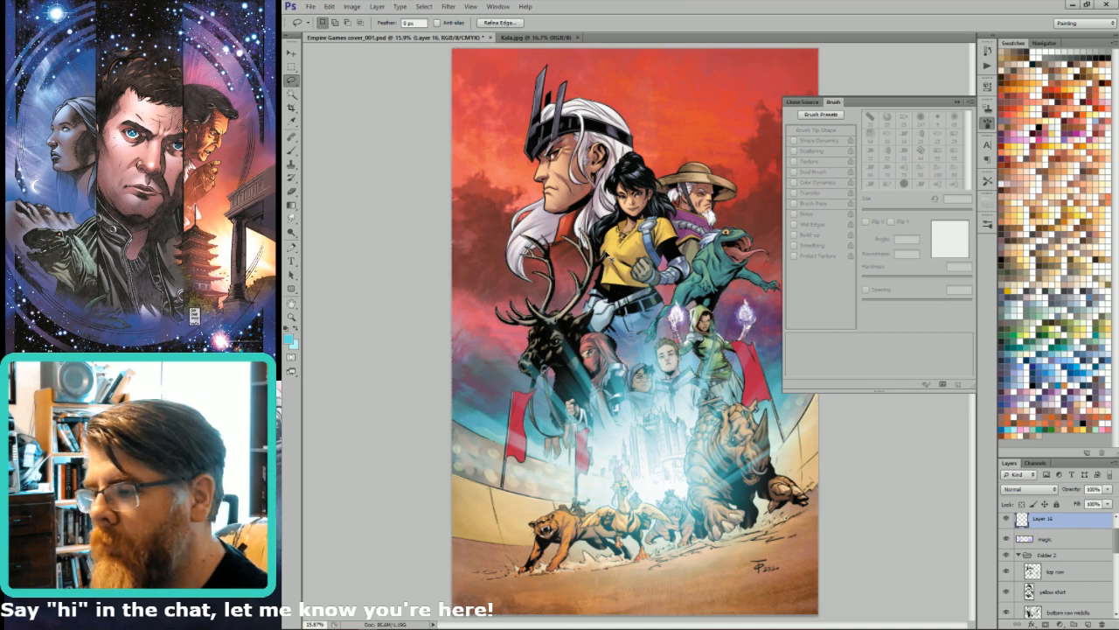
pyautogui.hotkey('ctrl', '9')
pyautogui.press('w')
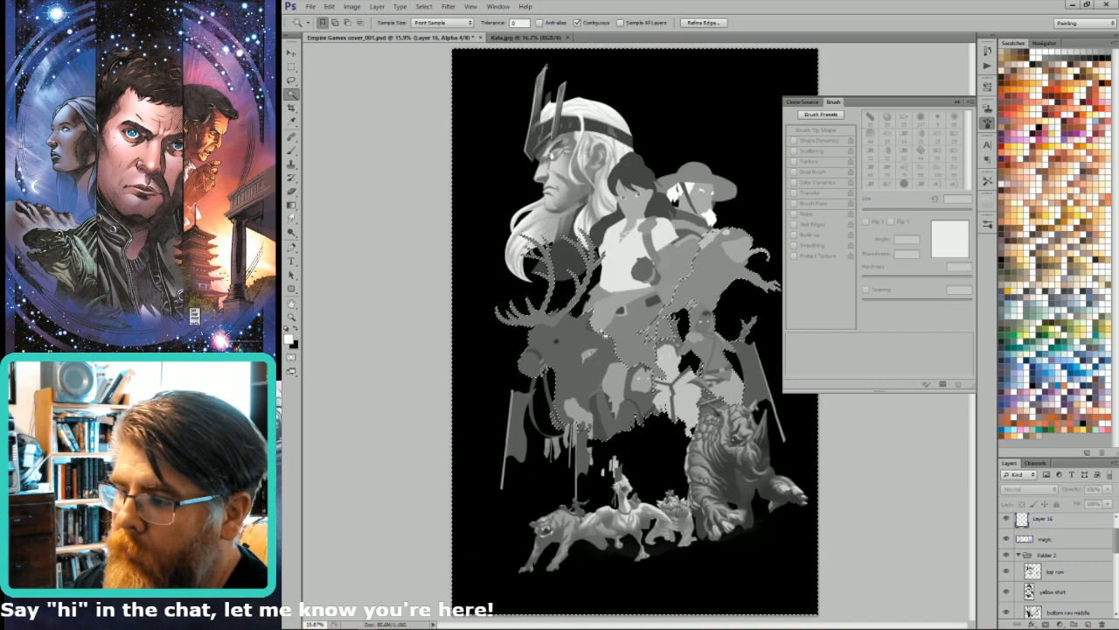
pyautogui.hotkey('ctrl', '2')
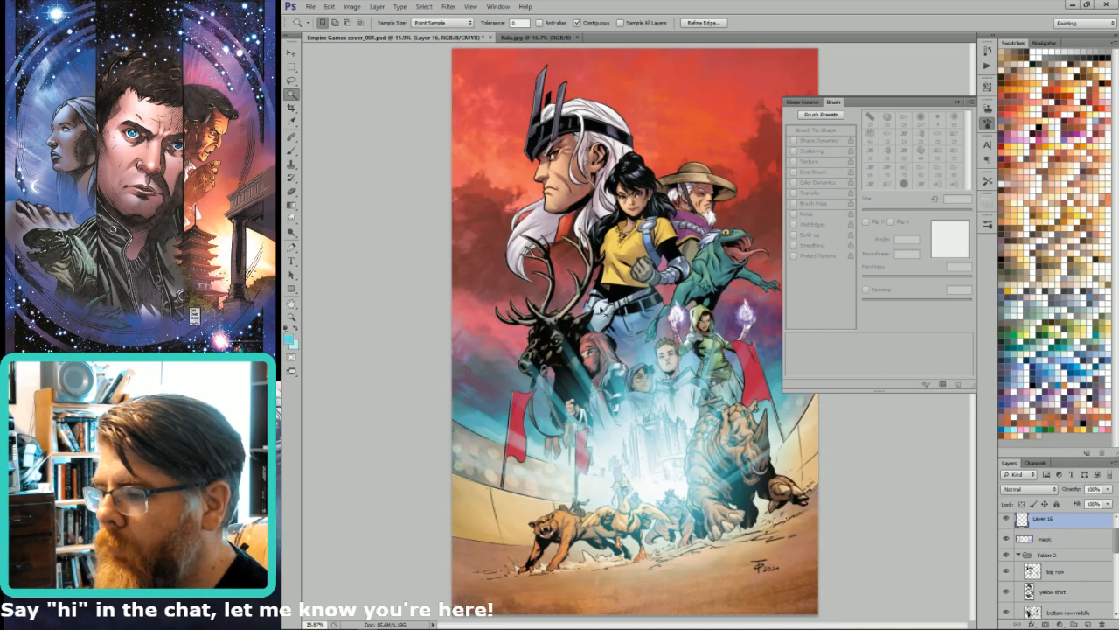
pyautogui.hotkey('ctrl', 'alt', '9')
pyautogui.scroll(-2, 1113, 553)
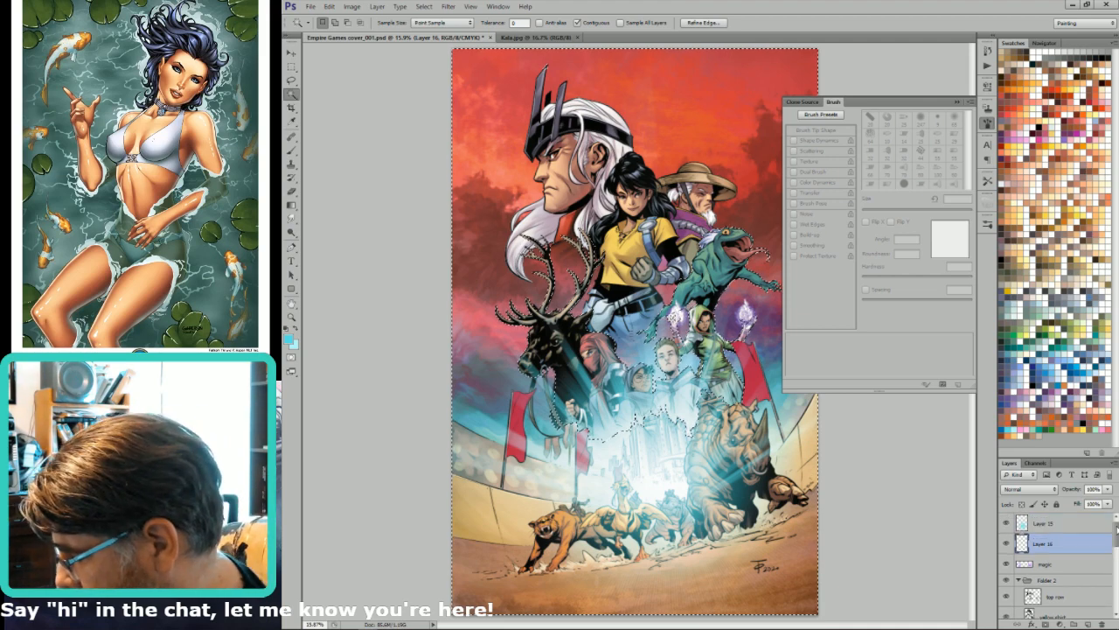
pyautogui.scroll(-1, 1116, 548)
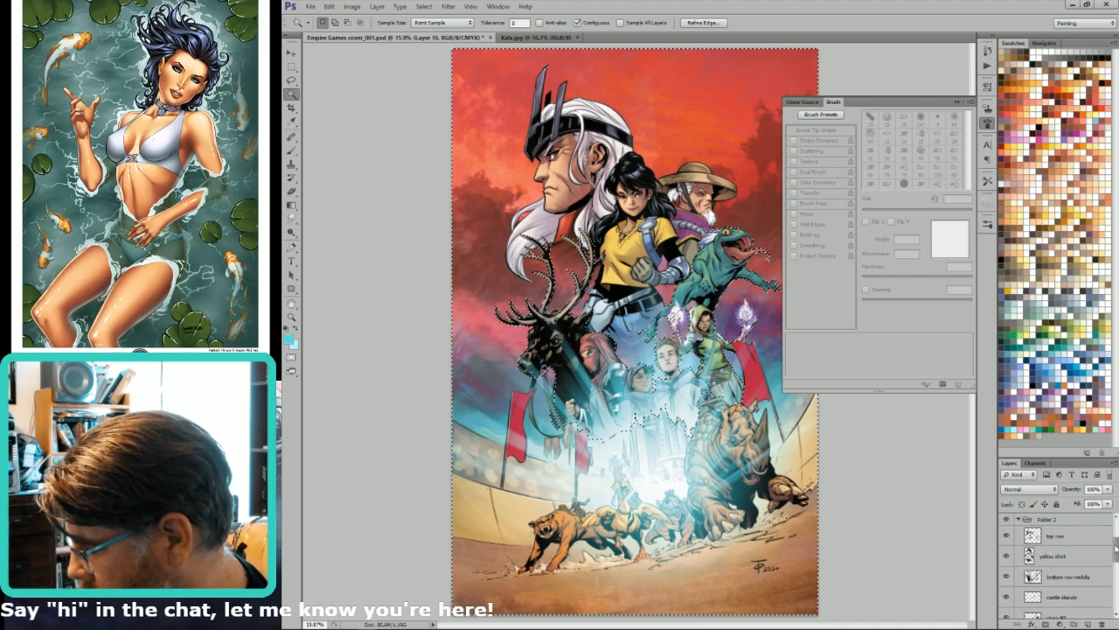
pyautogui.scroll(-1, 1113, 549)
pyautogui.hotkey('ctrl', 'd')
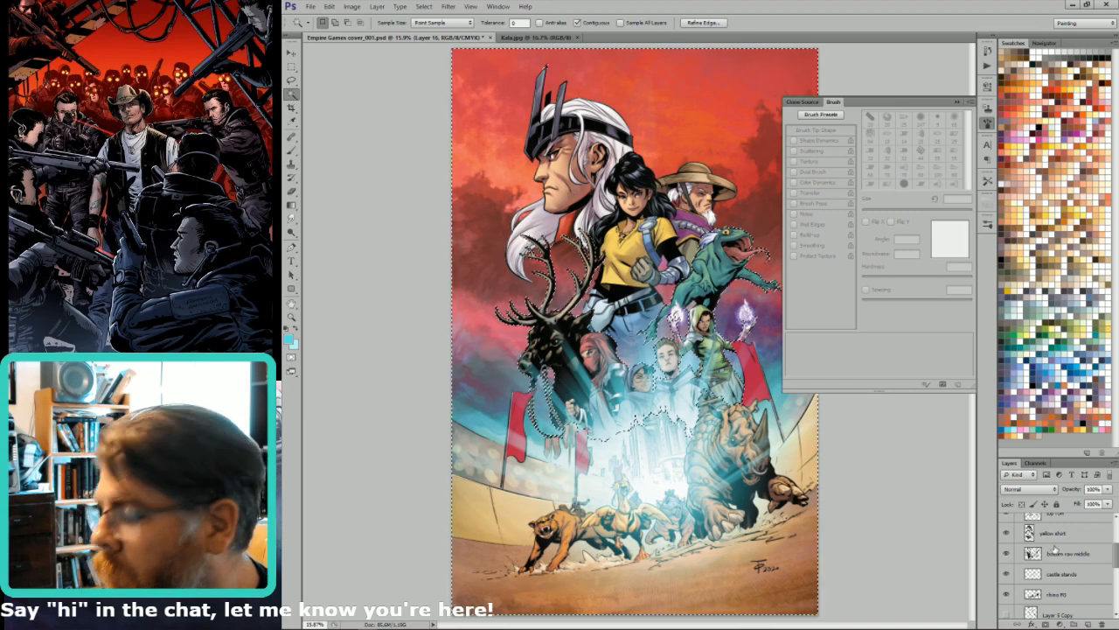
pyautogui.keyDown('ctrl'); pyautogui.keyDown('shift'); pyautogui.click(1033, 574); pyautogui.keyUp('shift'); pyautogui.keyUp('ctrl')
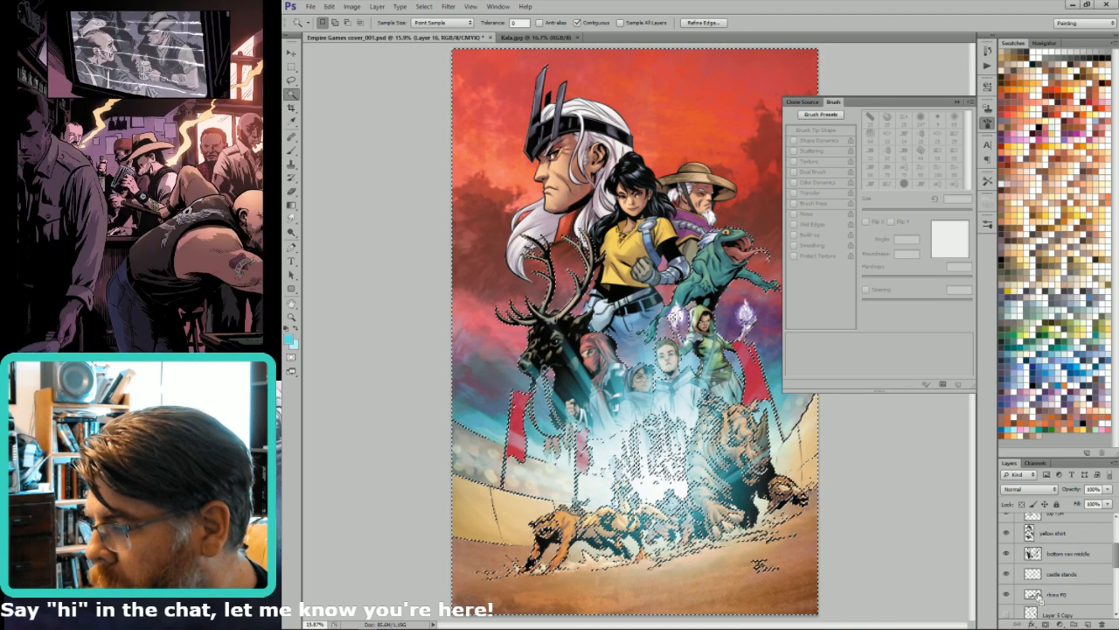
pyautogui.keyDown('ctrl'); pyautogui.keyDown('shift'); pyautogui.click(1037, 594); pyautogui.keyUp('shift'); pyautogui.keyUp('ctrl')
# - In the Alpha 1 copy channel, subtract the arena ground, stands and foreground animals from the selection with the Magic Wand
pyautogui.scroll(-1, 1098, 576)
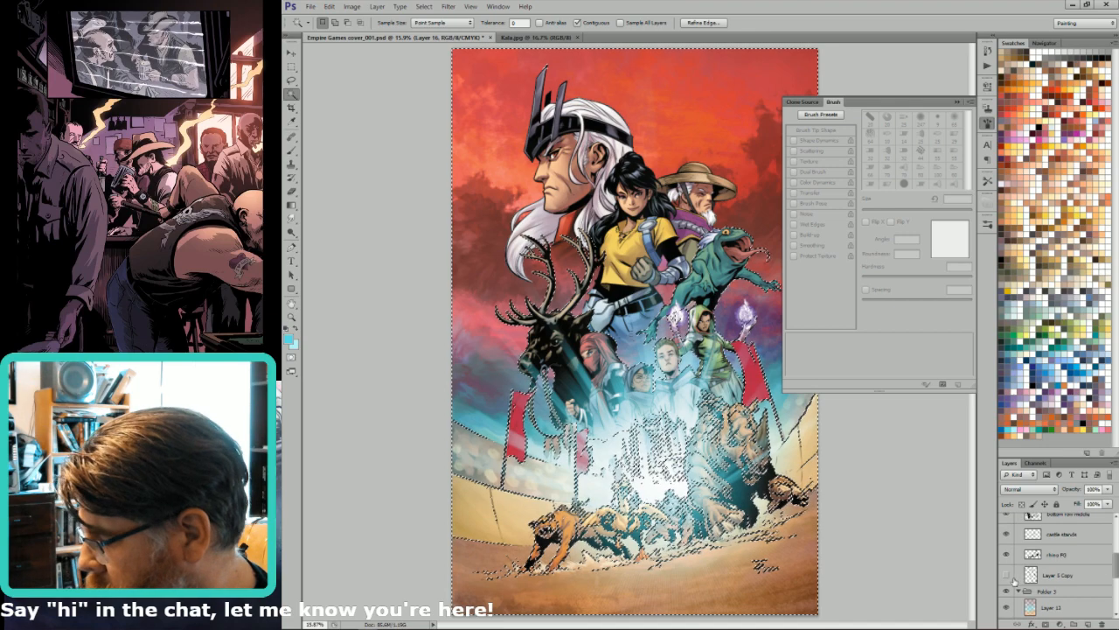
pyautogui.hotkey('ctrl', '9')
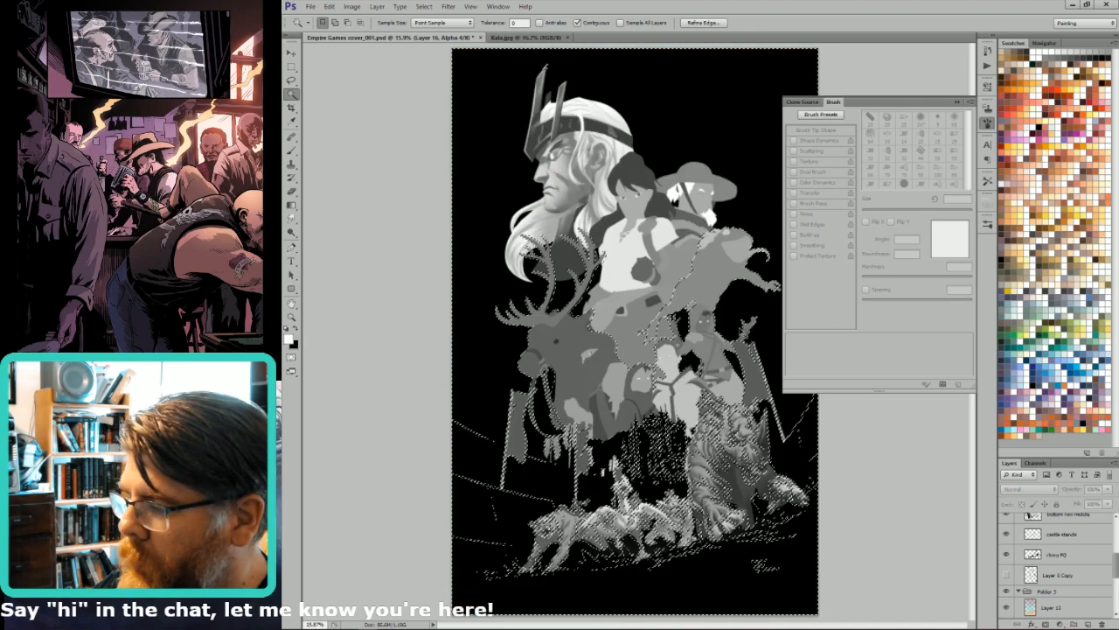
pyautogui.click(1036, 463)
pyautogui.click(1031, 570)
pyautogui.press('l')
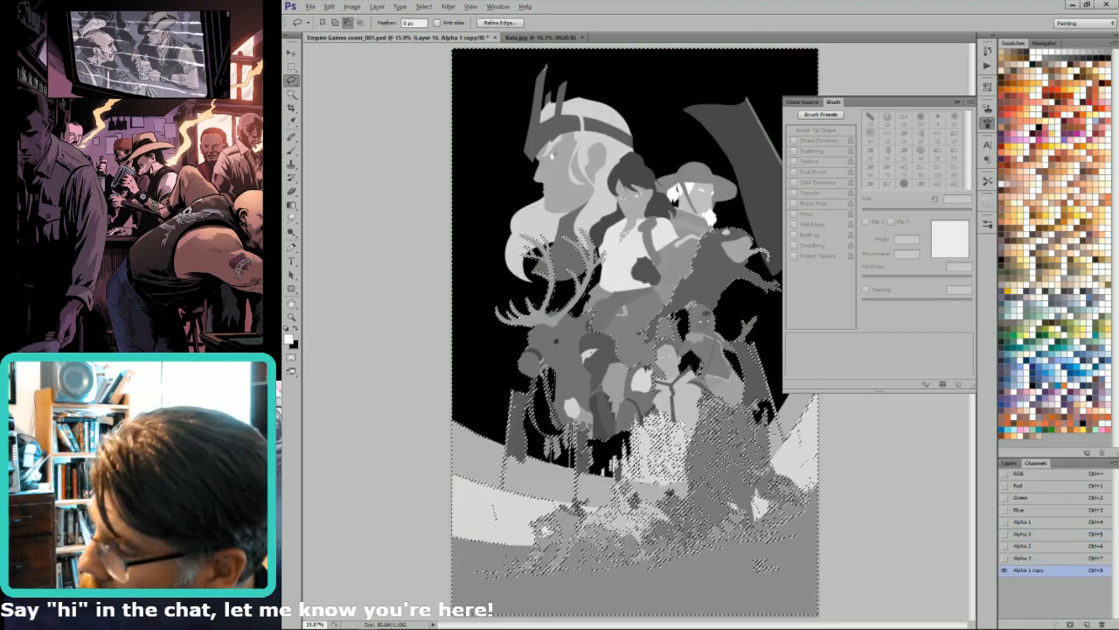
pyautogui.press('w')
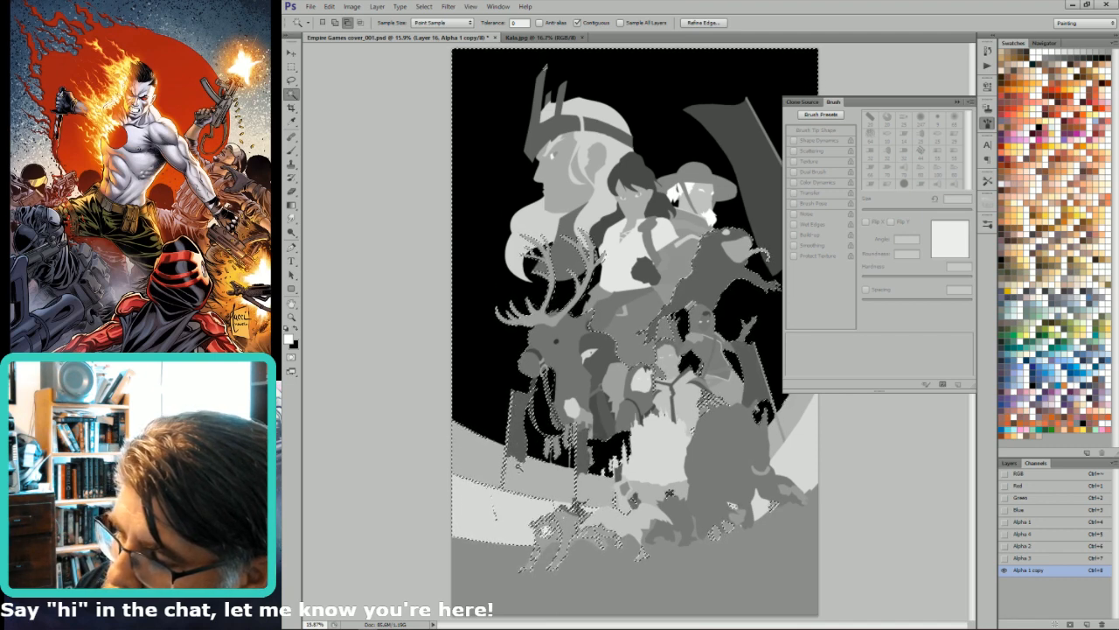
pyautogui.keyDown('alt'); pyautogui.click(565, 532); pyautogui.keyUp('alt')
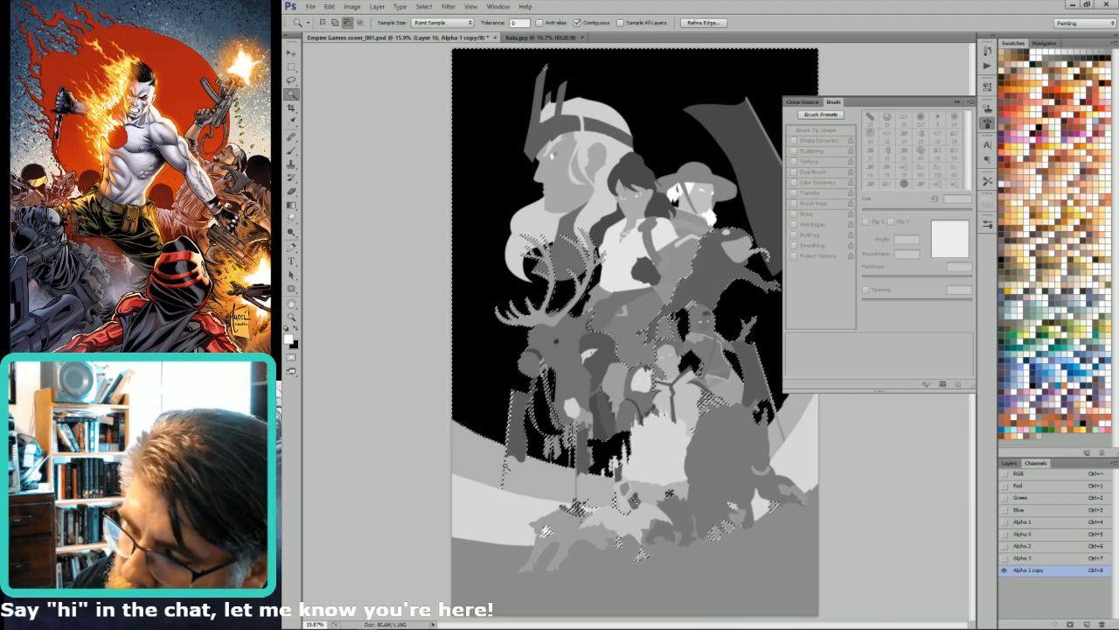
pyautogui.keyDown('alt'); pyautogui.click(505, 469); pyautogui.keyUp('alt')
# - Lasso the remaining stray patches around the foreground animals out of the selection, and return to the full-colour composite
pyautogui.press('l')
pyautogui.moveTo(622, 482); pyautogui.dragTo(501, 592)
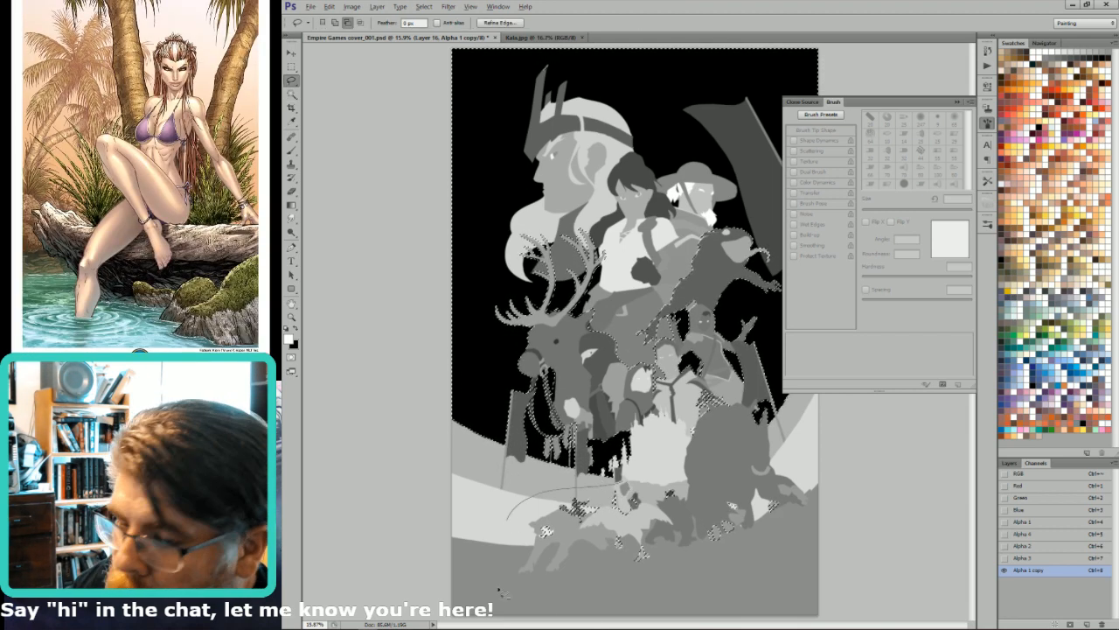
pyautogui.moveTo(749, 472); pyautogui.dragTo(747, 474)
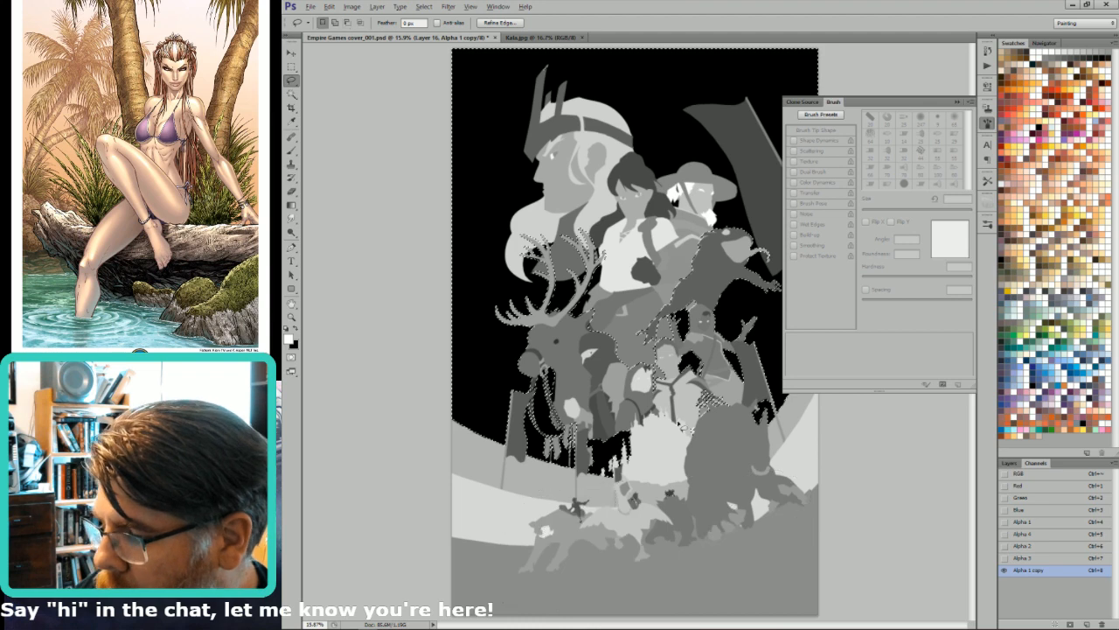
pyautogui.hotkey('ctrl', '`')
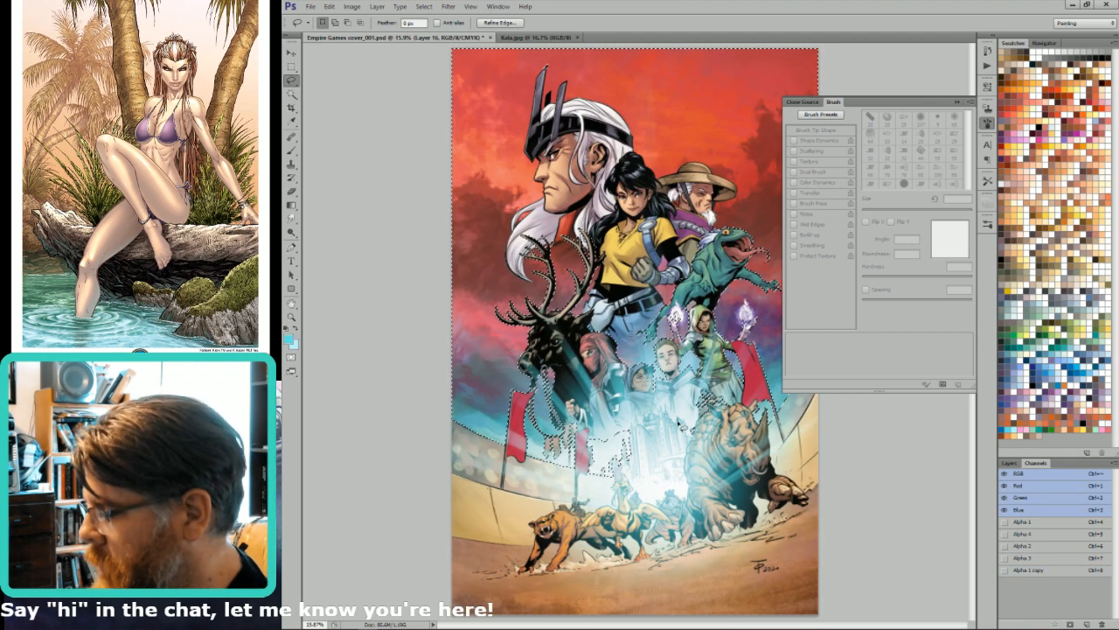
# - Move the magic layer above Layer 15 and set Layer 16's blend mode to Screen
pyautogui.click(1009, 462)
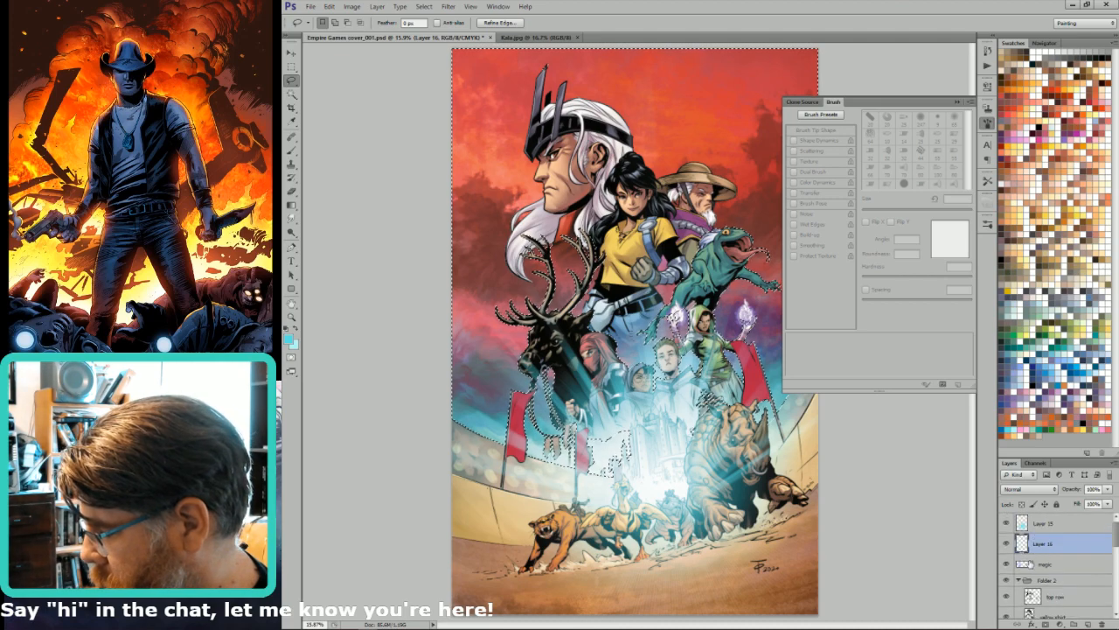
pyautogui.moveTo(1028, 566); pyautogui.dragTo(1031, 525)
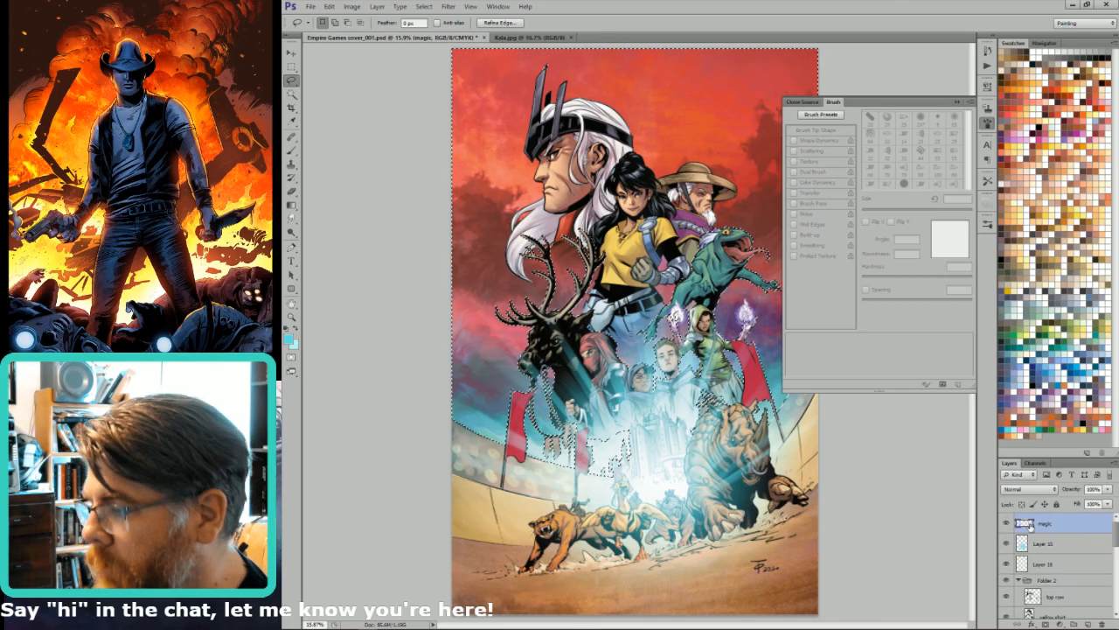
pyautogui.click(1054, 561)
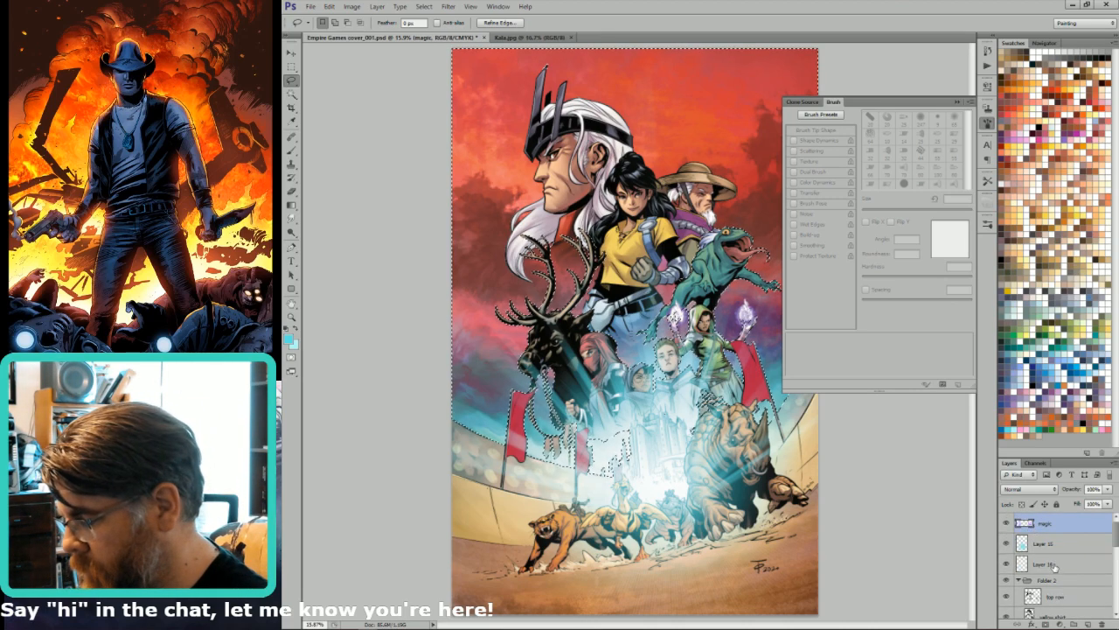
pyautogui.press('m')
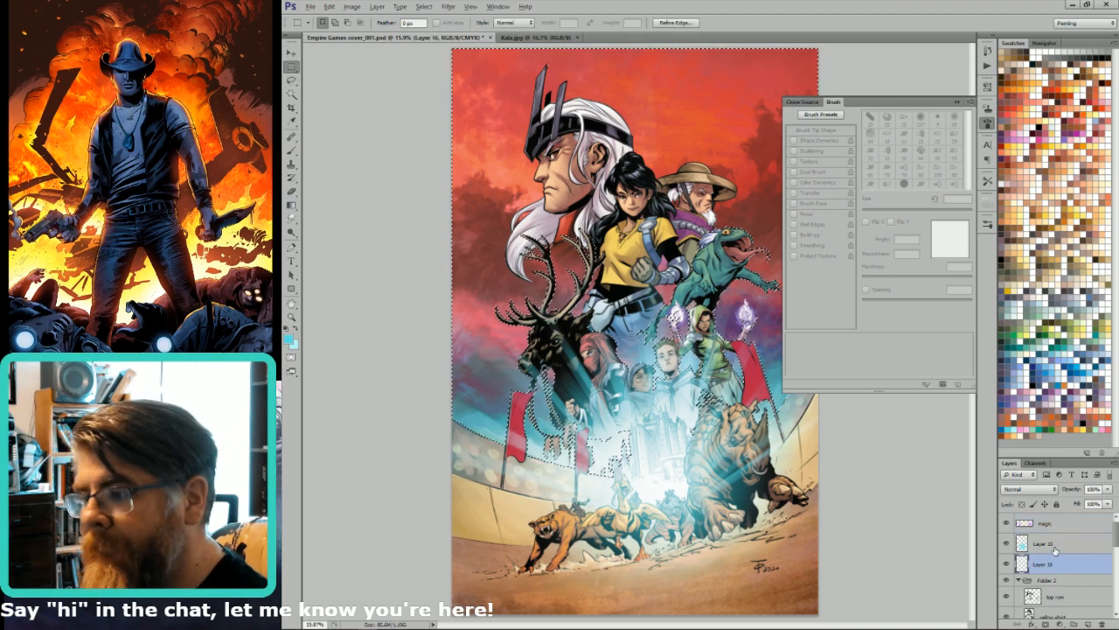
pyautogui.hotkey('alt', 'shift', 's')
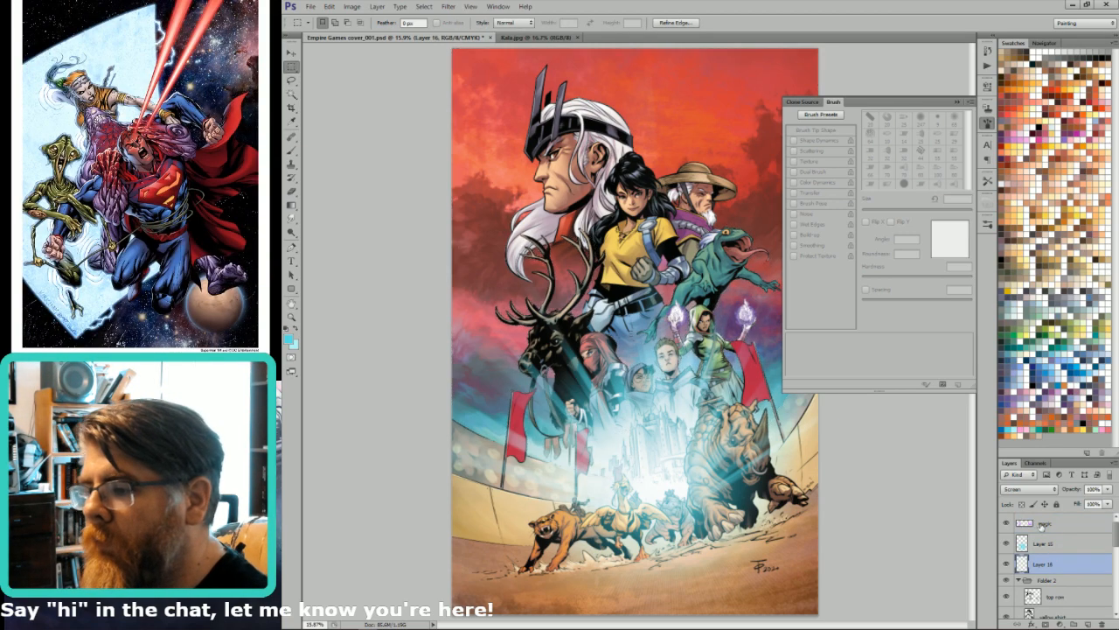
# - Sample the pinkish red from the sky's edge and set up a radial gradient at 90% opacity
pyautogui.press('i')
pyautogui.click(452, 303)
pyautogui.press('b')
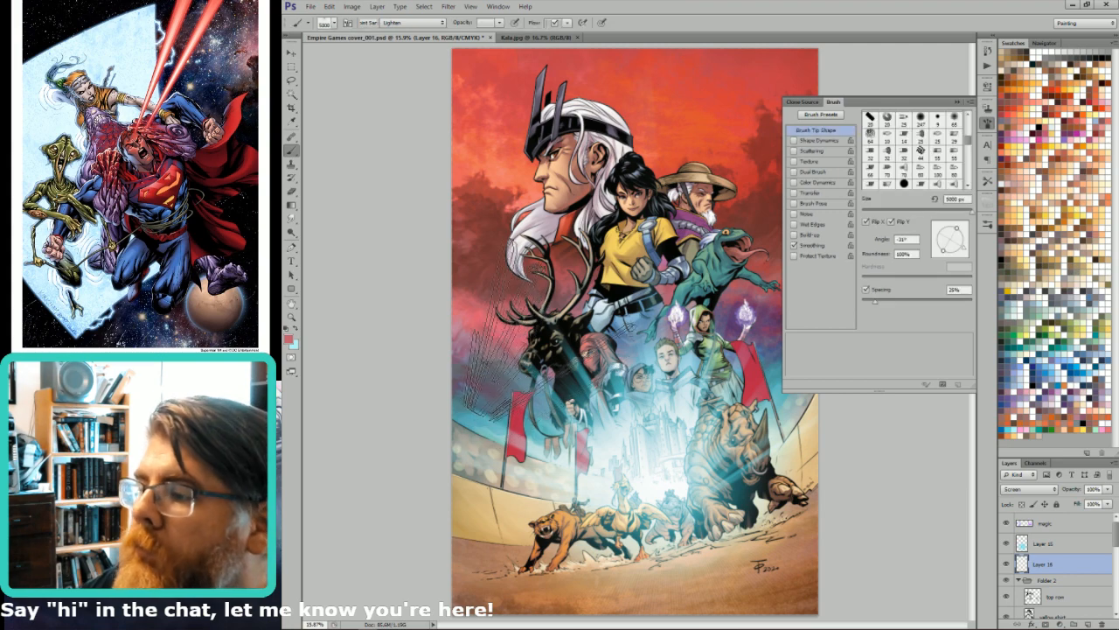
pyautogui.press('g')
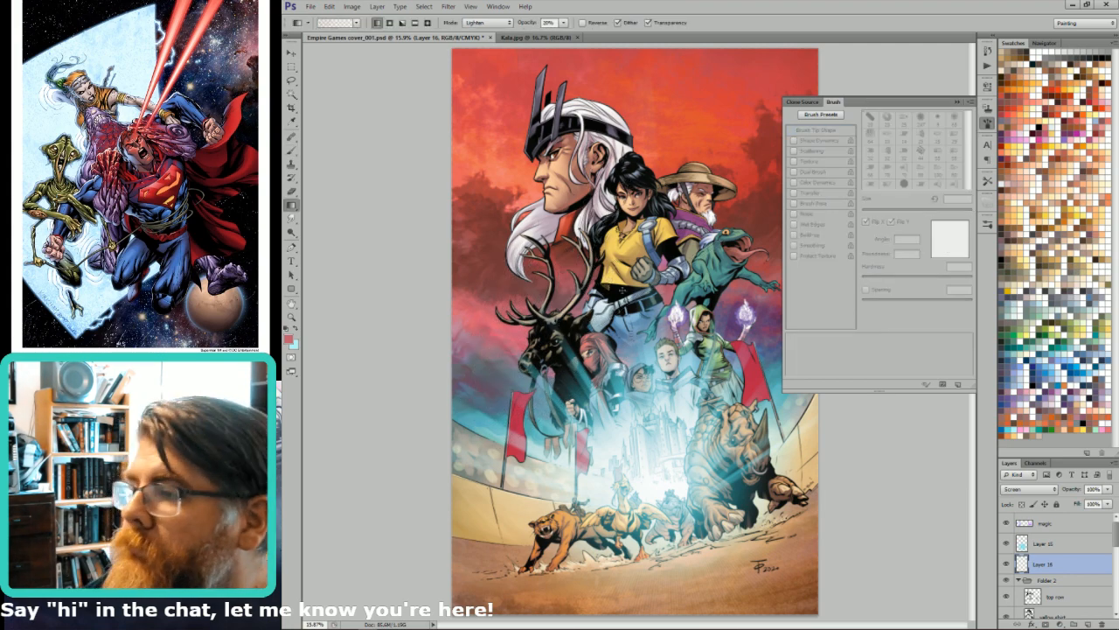
pyautogui.click(390, 22)
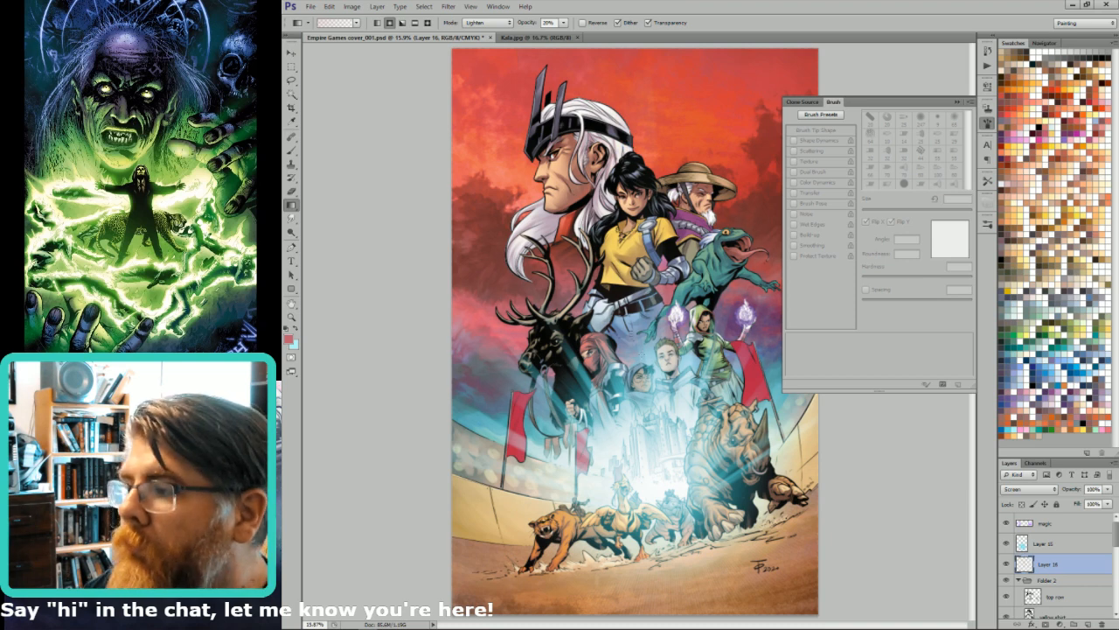
pyautogui.press('9')
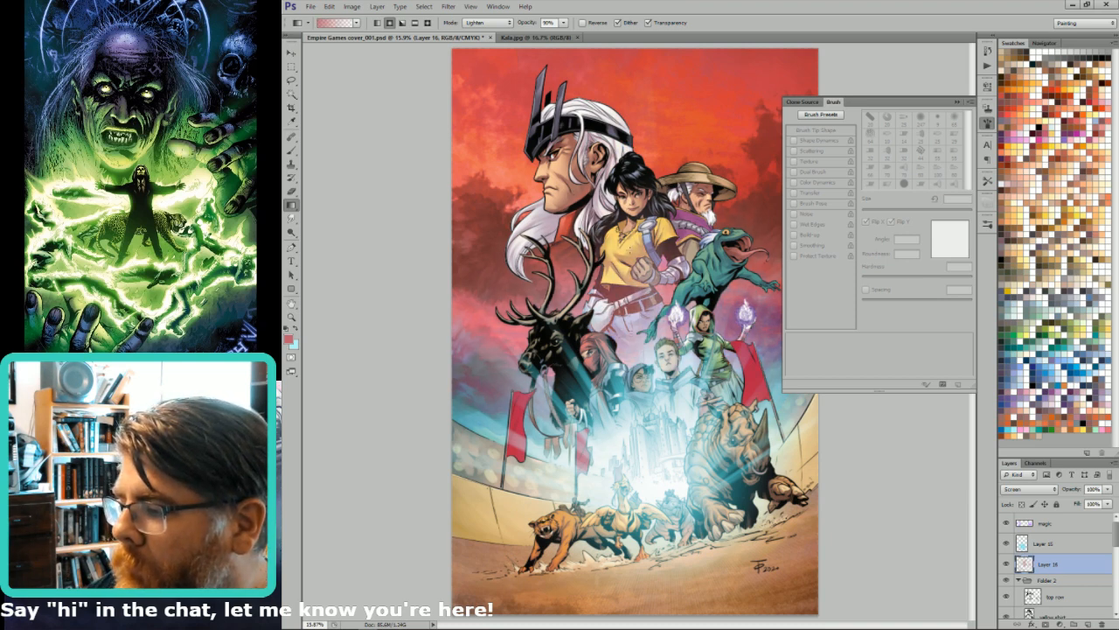
# - Try pinkish-red radial gradients over the woman in the yellow shirt and below the man in the hat
pyautogui.hotkey('ctrl', 'z')
pyautogui.moveTo(623, 302); pyautogui.dragTo(607, 194)
pyautogui.moveTo(682, 299); pyautogui.dragTo(669, 195)
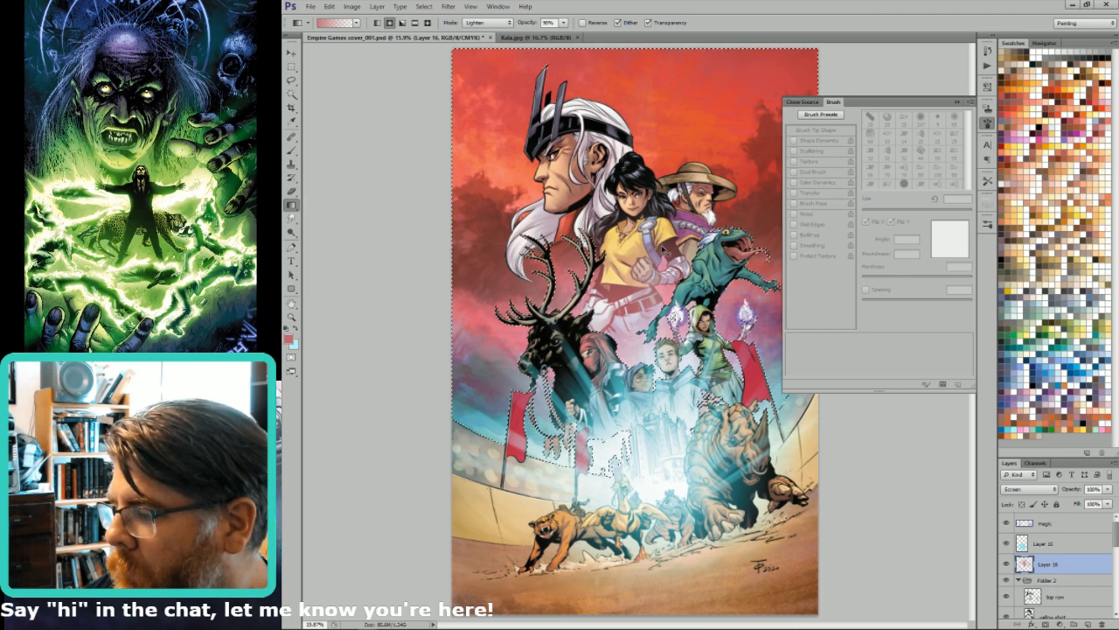
pyautogui.hotkey('ctrl', 'alt', 'z')
pyautogui.hotkey('ctrl', 'alt', 'z')
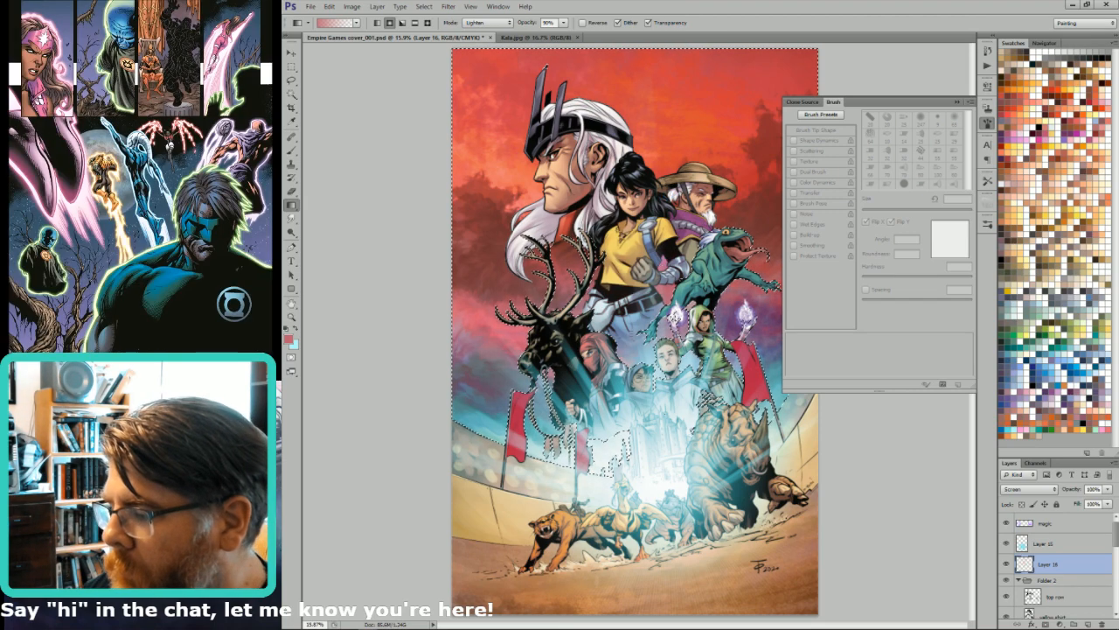
# - Glow the lower parts of the upper figures with the radial gradient, adding a 20% opacity pass beside the white-haired head
pyautogui.press('l')
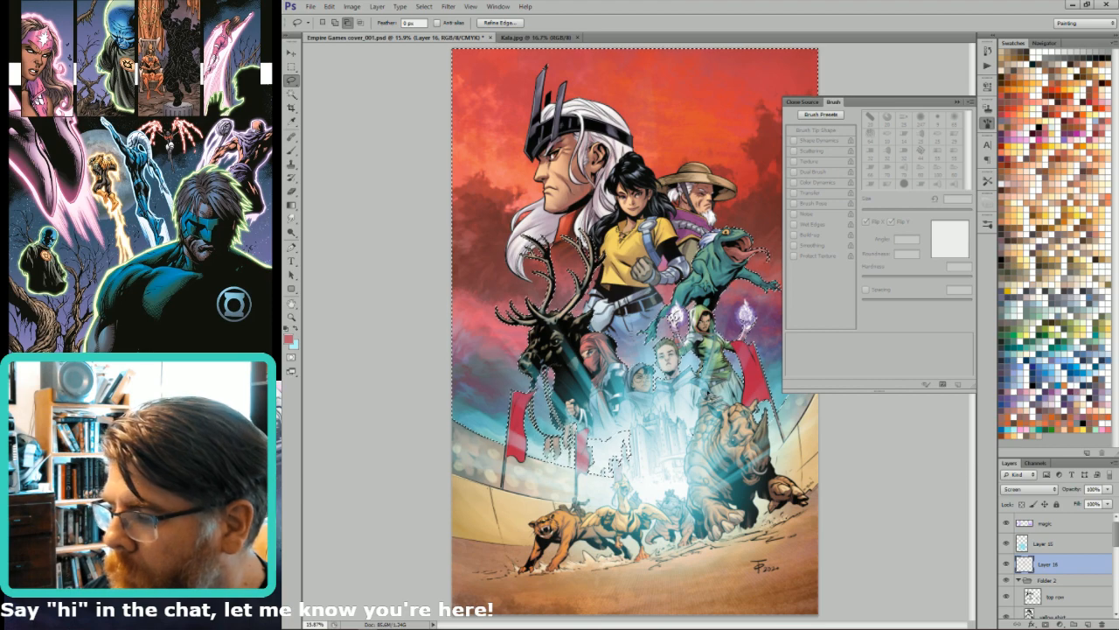
pyautogui.press('g')
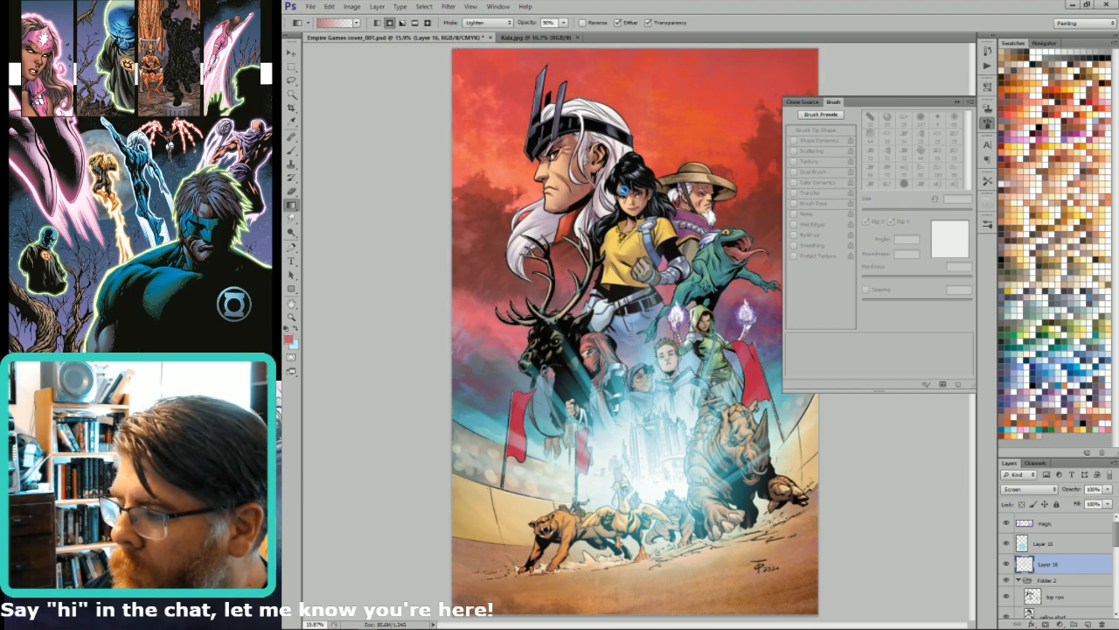
pyautogui.press('2')
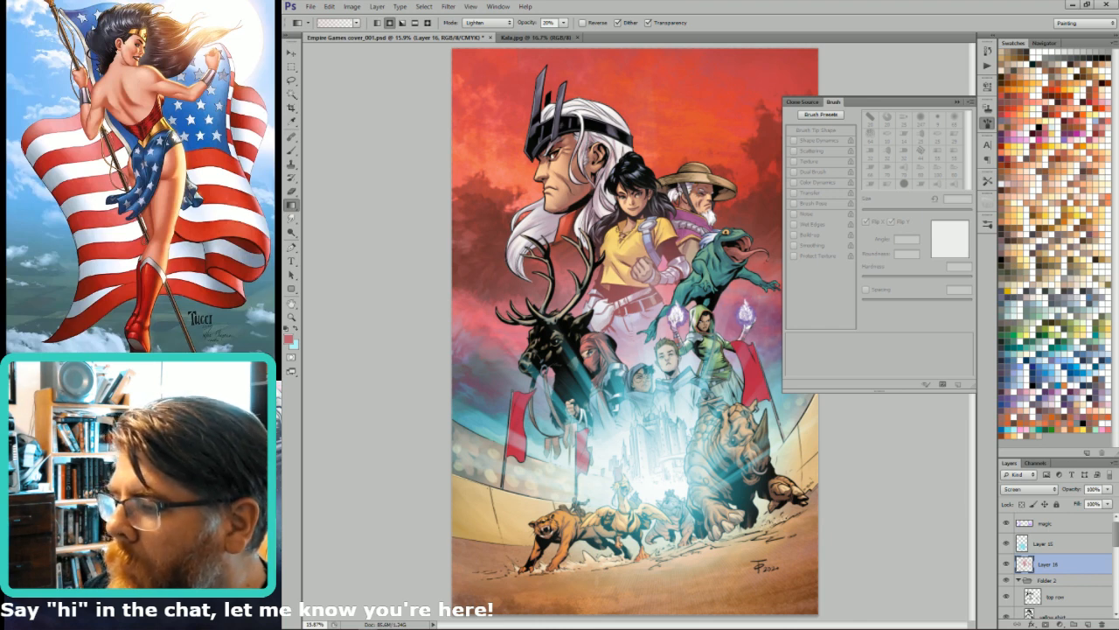
pyautogui.moveTo(597, 247); pyautogui.dragTo(614, 164)
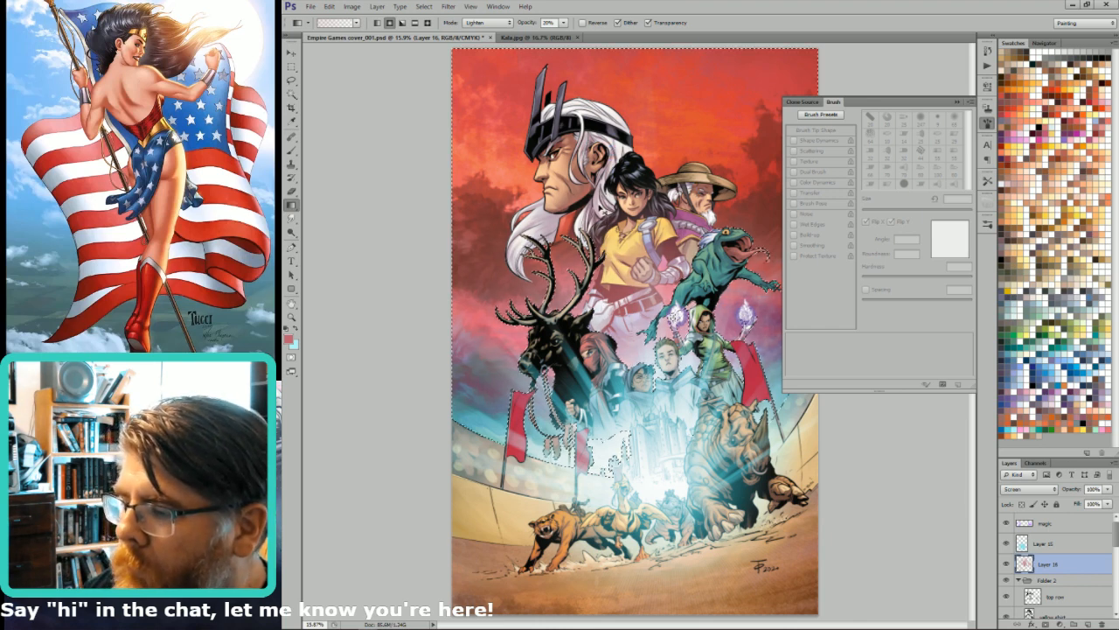
# - Restore the figure selection, hide its outline and save it as a new alpha channel
pyautogui.hotkey('ctrl', 'd')
pyautogui.press('w')
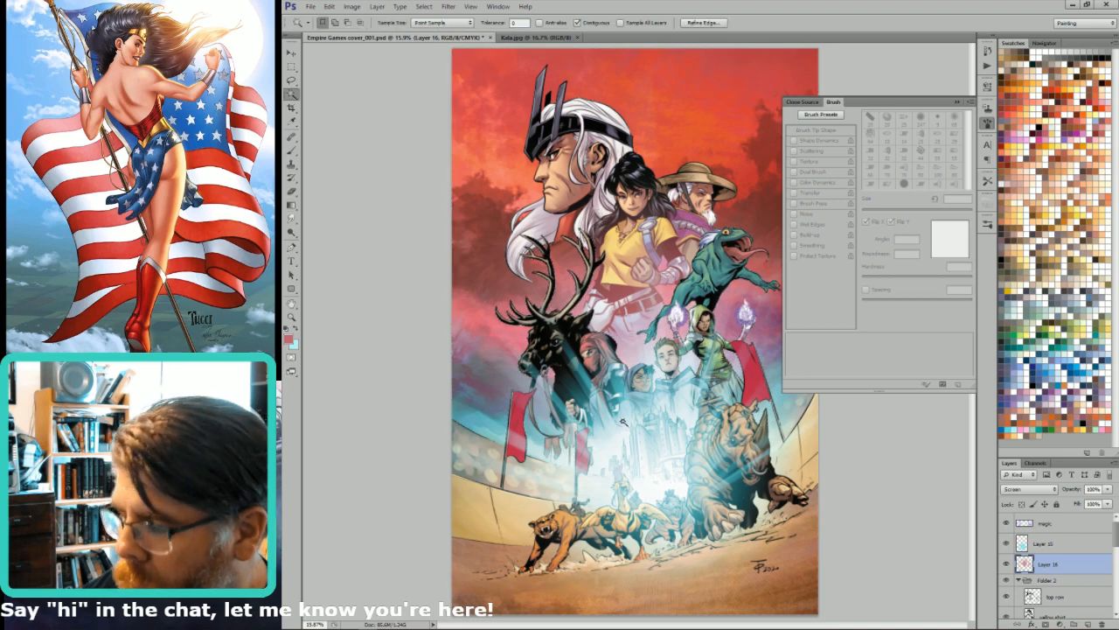
pyautogui.press('b')
pyautogui.hotkey('ctrl', 'shift', 'd')
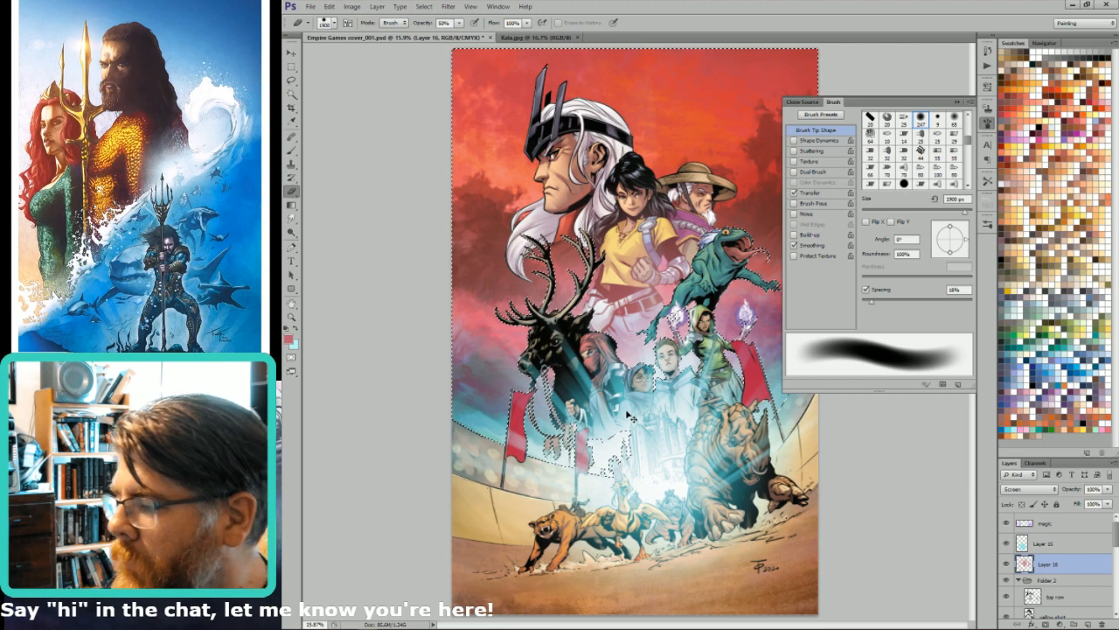
pyautogui.hotkey('ctrl', 'h')
pyautogui.click(1035, 462)
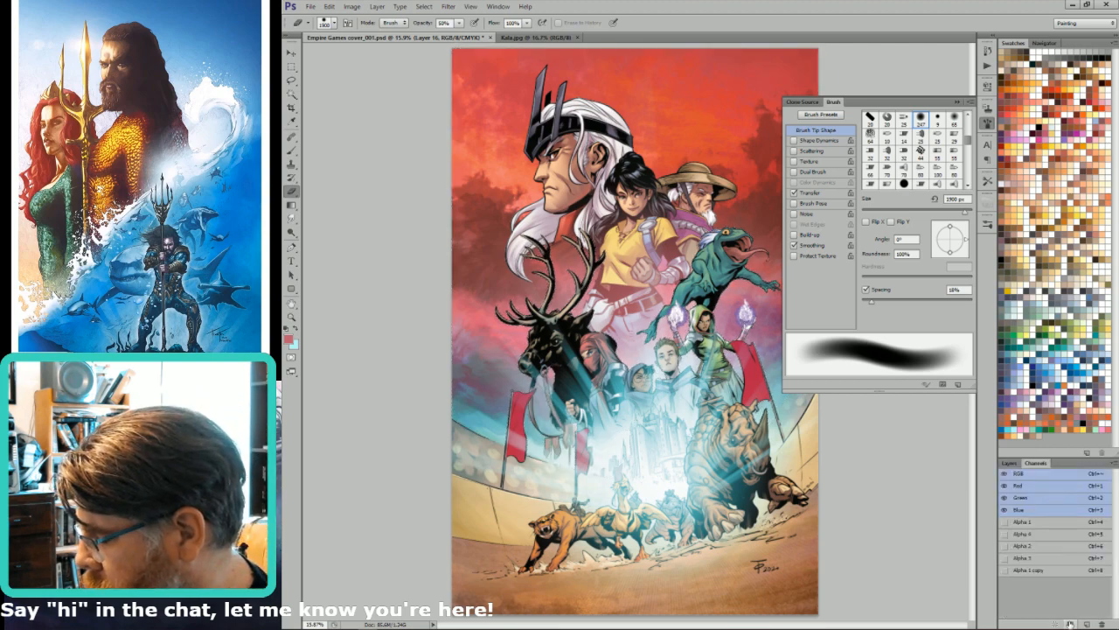
pyautogui.click(1072, 624)
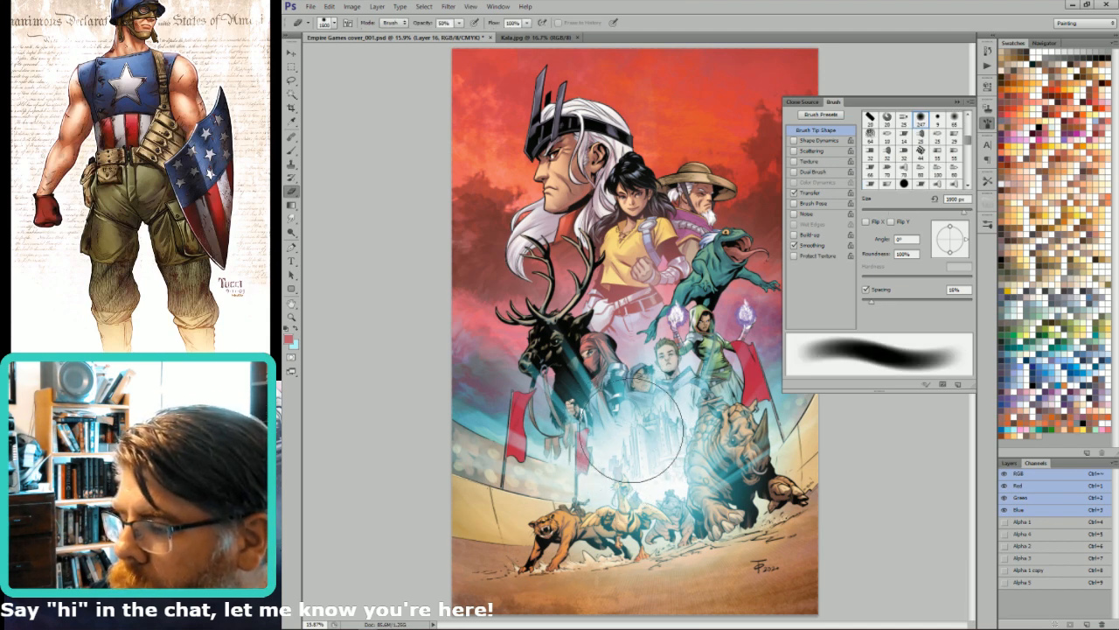
# - Enlarge the eraser to 1700 px, make its edge harder and collapse the brush settings
pyautogui.press(']')
pyautogui.press(']')
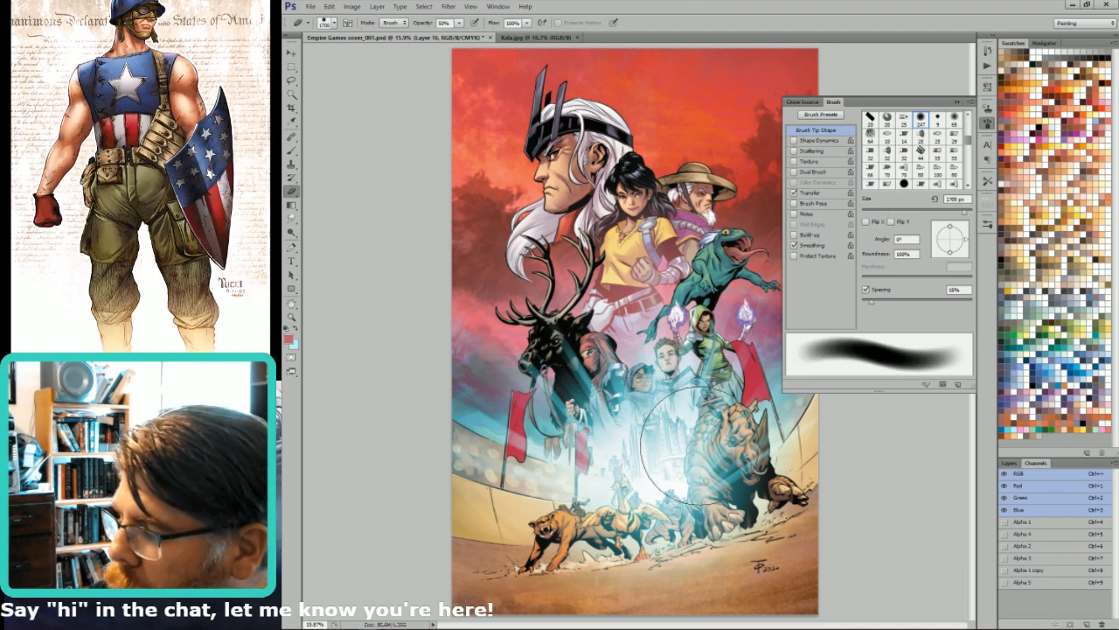
pyautogui.hotkey('shift', ']')
pyautogui.hotkey('ctrl', '-')
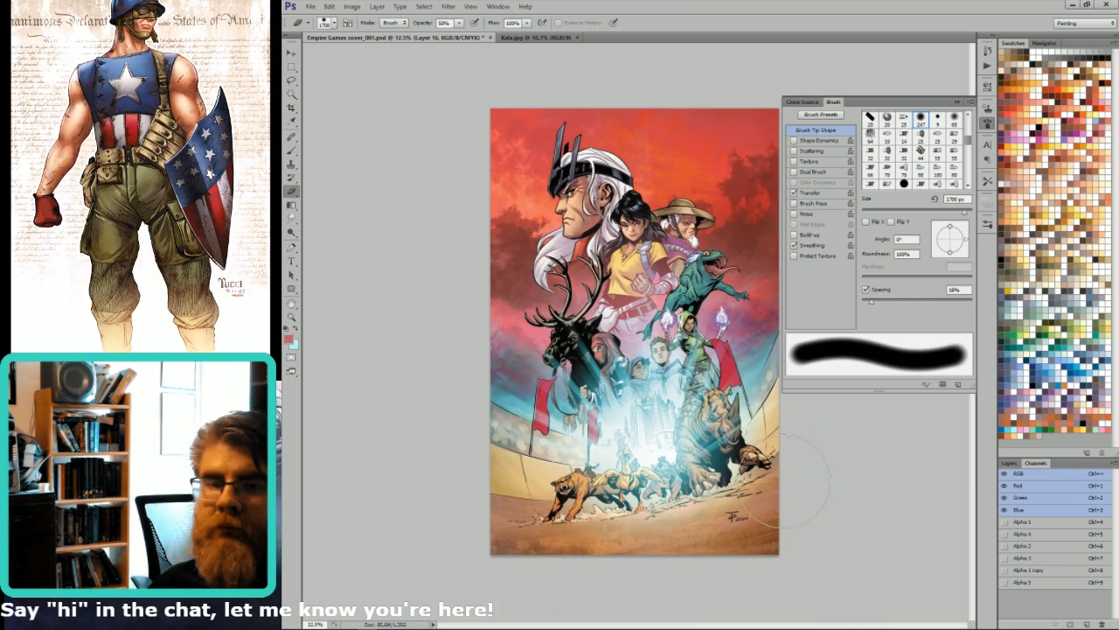
pyautogui.hotkey('ctrl', '+')
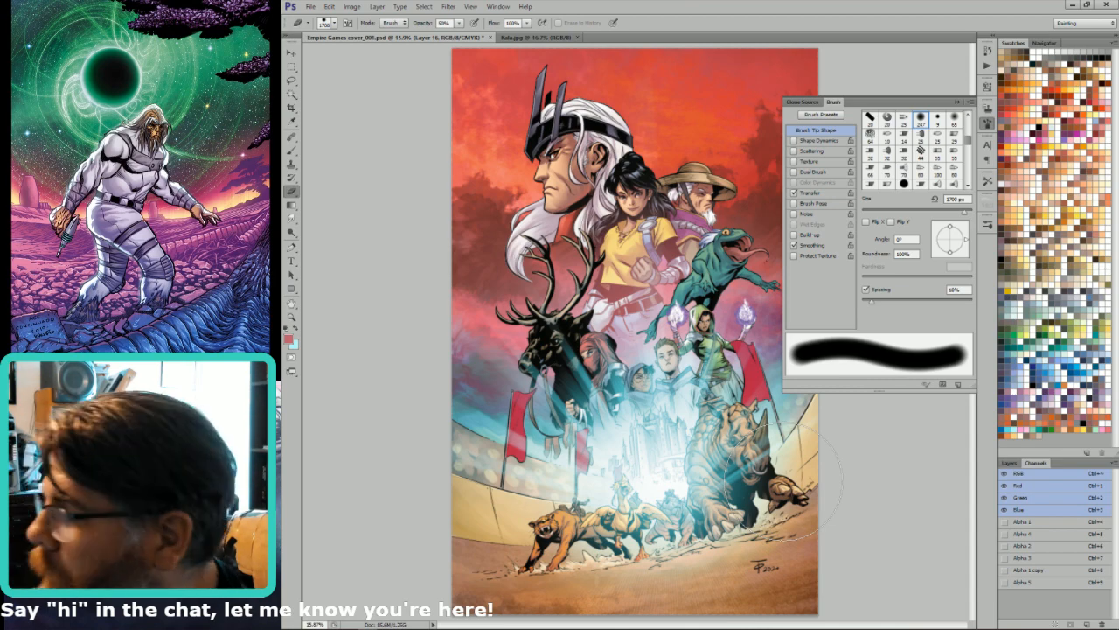
pyautogui.click(964, 103)
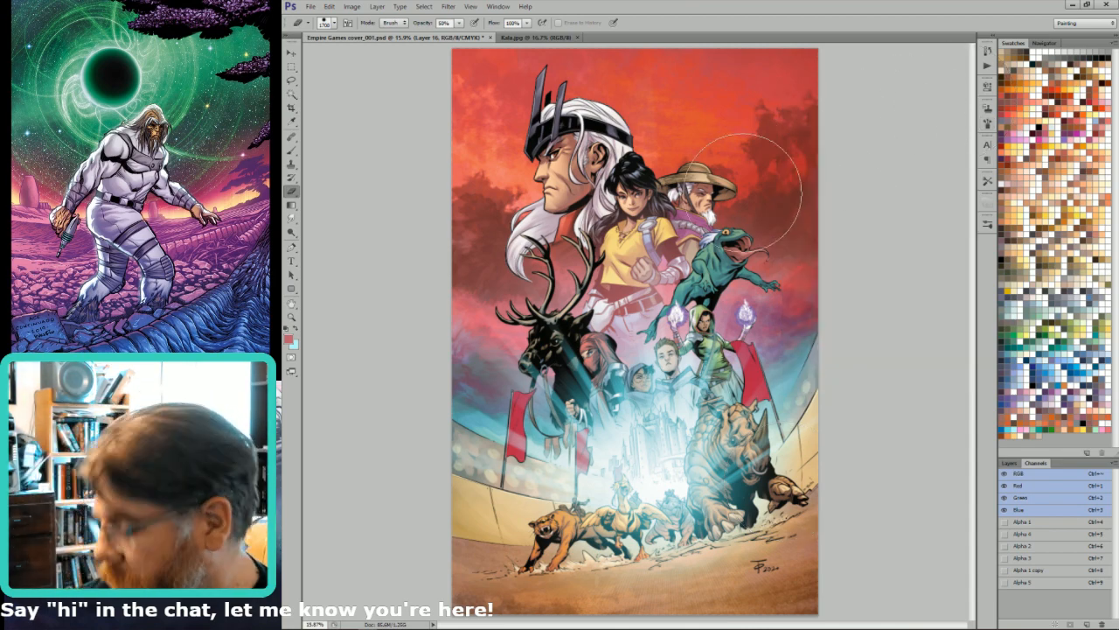
# - Make Layer 15 active and set the eraser's opacity to 20%
pyautogui.press('l')
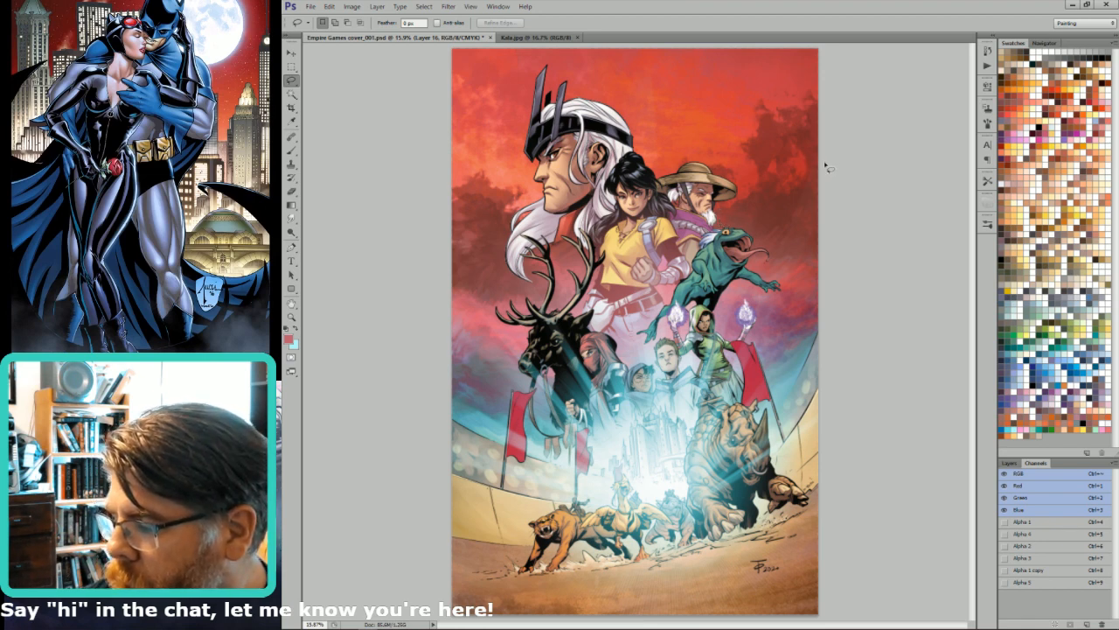
pyautogui.click(1008, 463)
pyautogui.click(1049, 544)
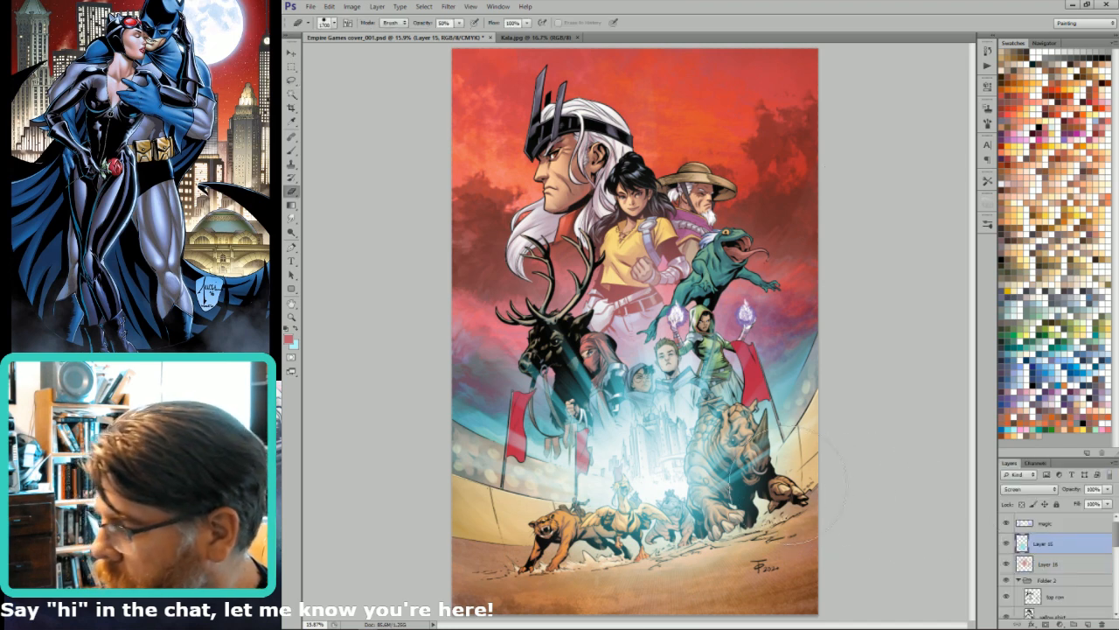
pyautogui.press('b')
pyautogui.press('2')
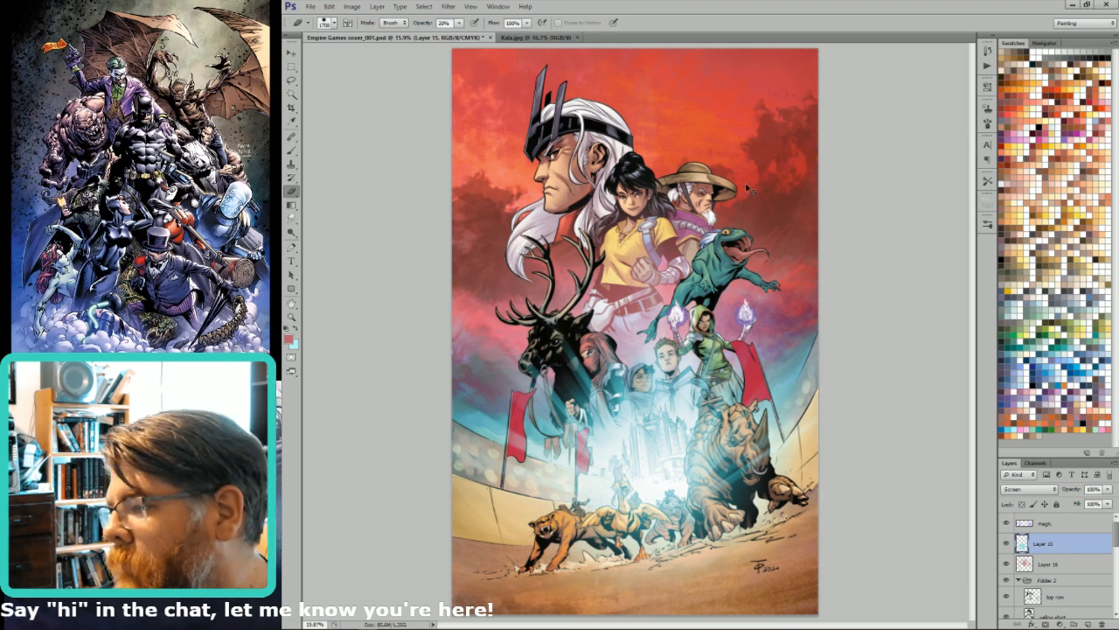
# - Lasso the woman's fist and forearm and intersect the selection with the yellow shirt layer's contents
pyautogui.press('l')
pyautogui.scroll(5, 669, 186)
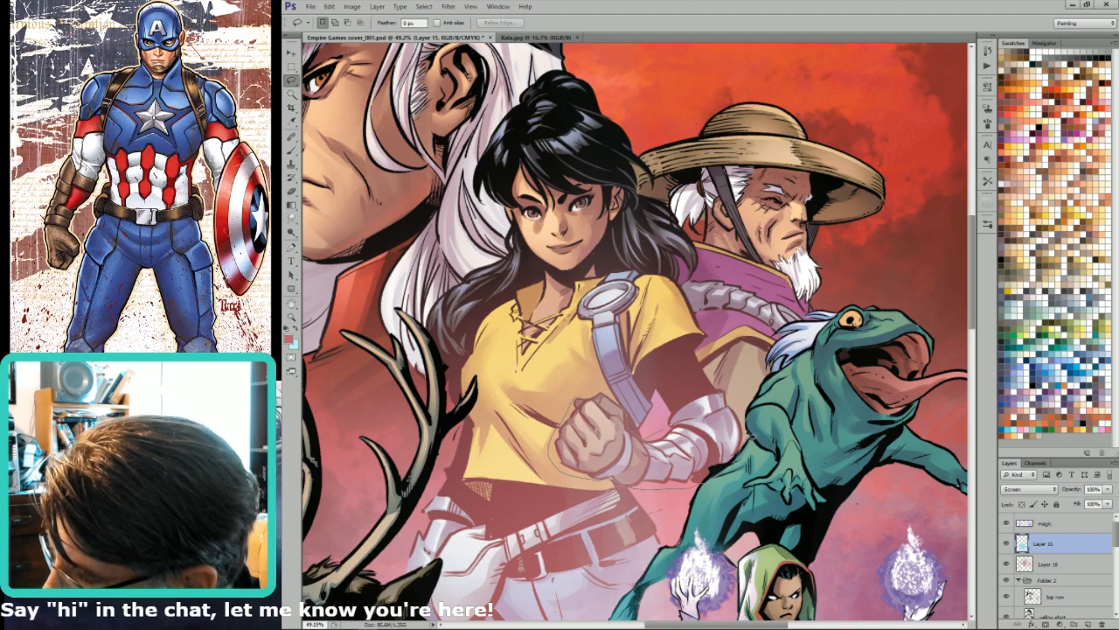
pyautogui.moveTo(673, 378); pyautogui.dragTo(672, 376)
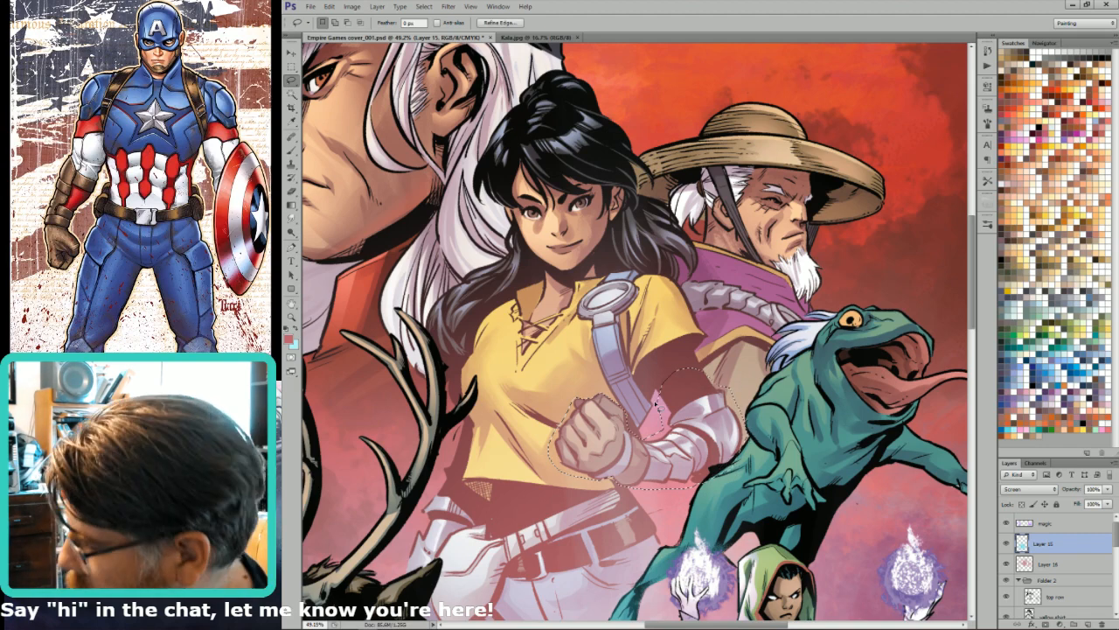
pyautogui.scroll(-3, 1109, 567)
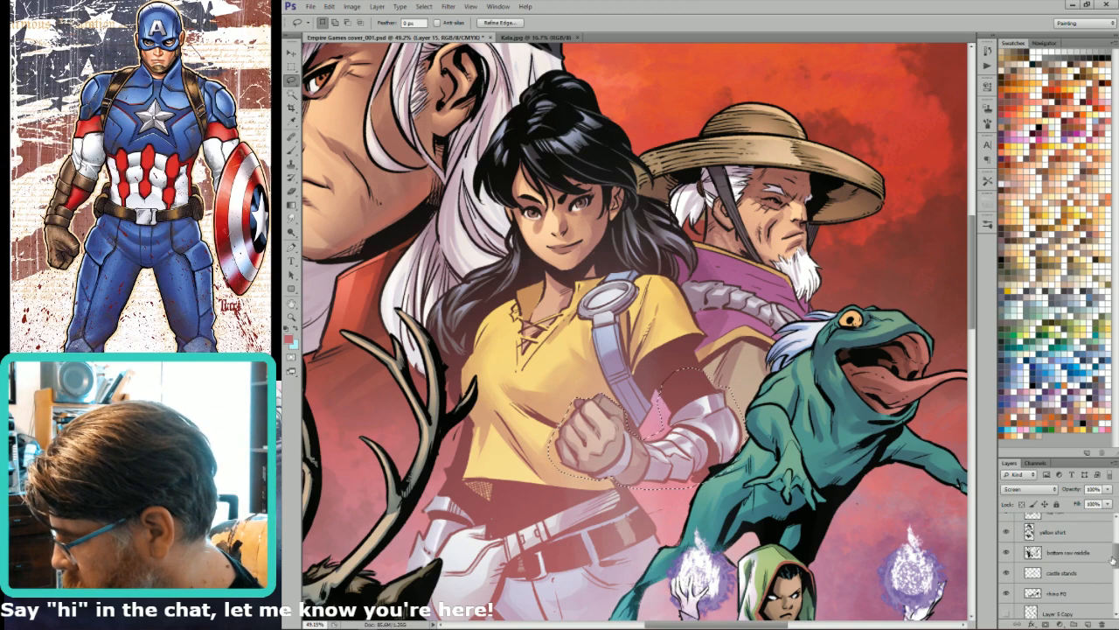
pyautogui.moveTo(1115, 558); pyautogui.dragTo(1115, 559)
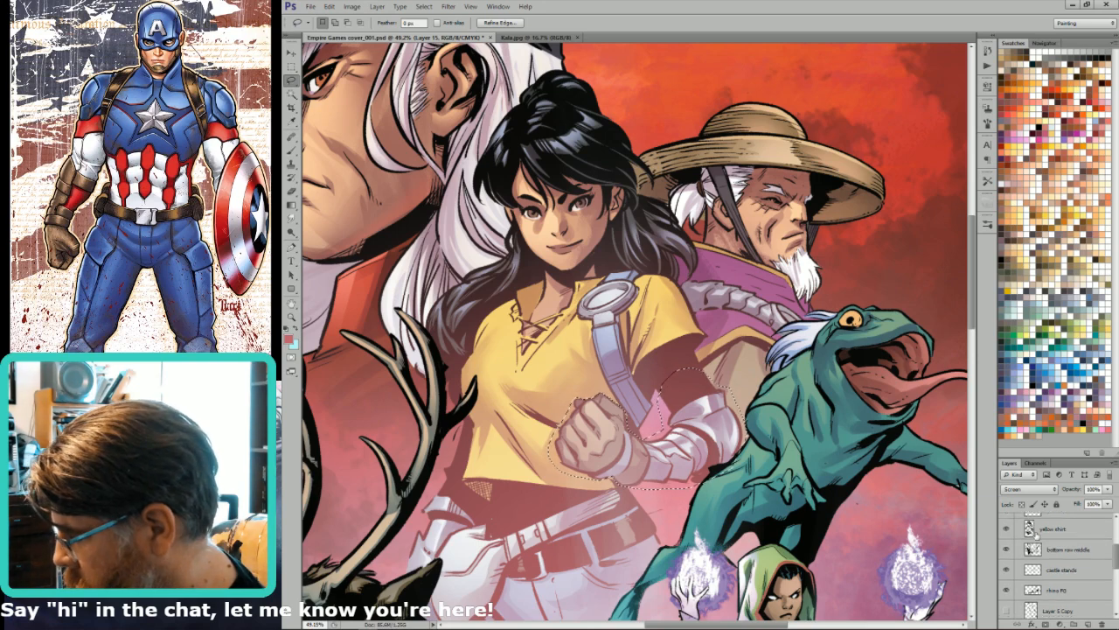
pyautogui.keyDown('ctrl'); pyautogui.keyDown('alt'); pyautogui.keyDown('shift'); pyautogui.click(1031, 531); pyautogui.keyUp('shift'); pyautogui.keyUp('alt'); pyautogui.keyUp('ctrl')
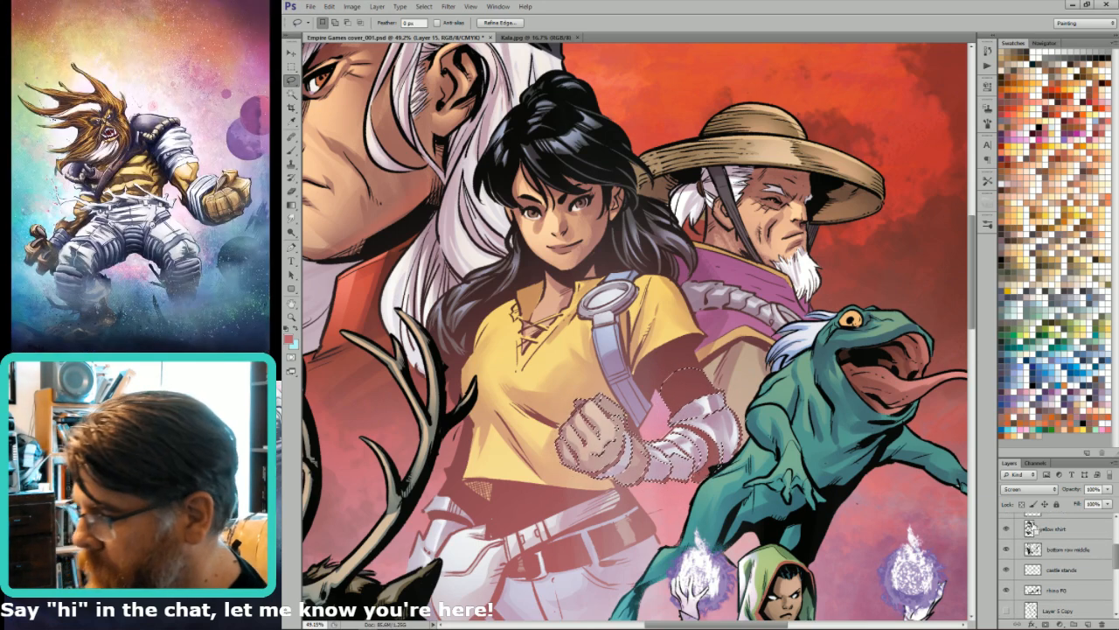
# - Examine the alpha channels around the selected fist and forearm, comparing Alpha 5, Alpha 1 copy and Alpha 4 with the color image
pyautogui.click(1036, 463)
pyautogui.click(1049, 581)
pyautogui.press('w')
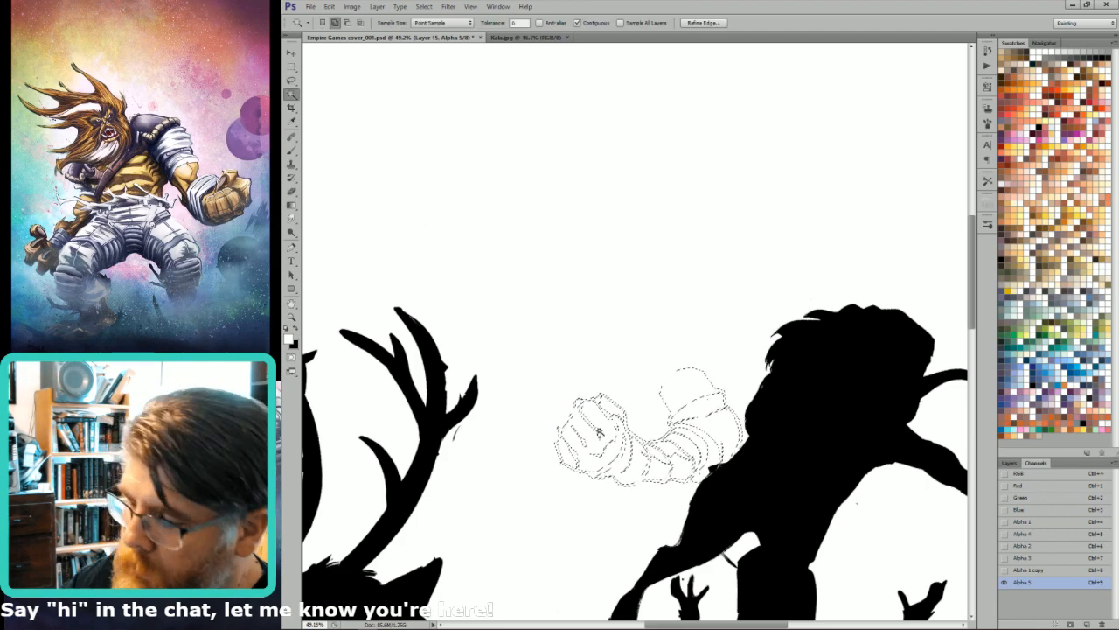
pyautogui.click(1032, 570)
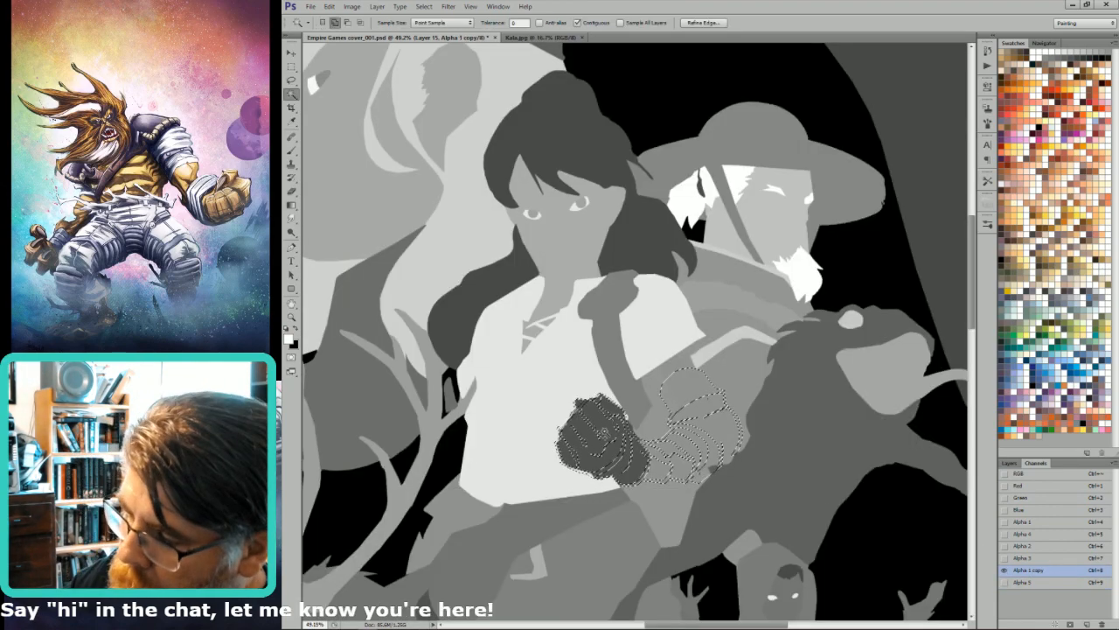
pyautogui.hotkey('ctrl', '2')
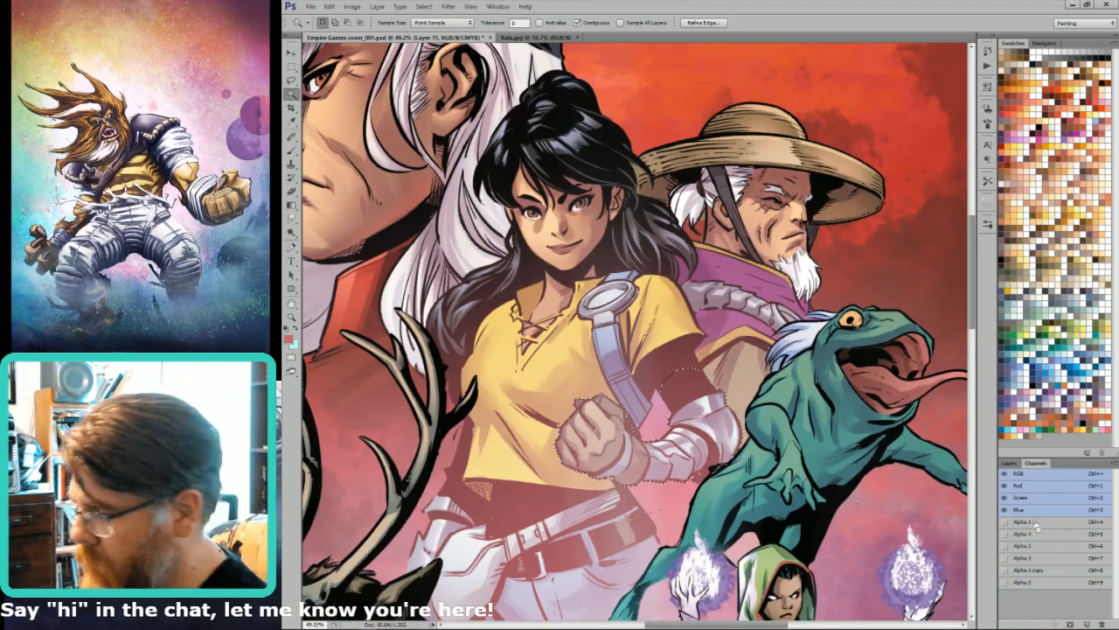
pyautogui.click(1011, 462)
pyautogui.hotkey('ctrl', '6')
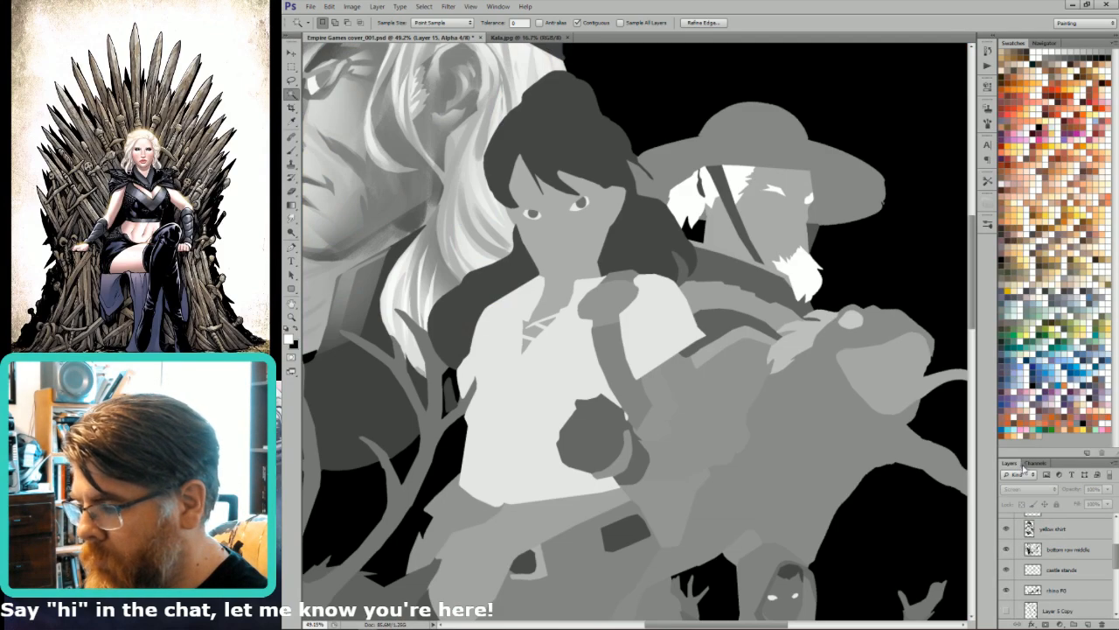
pyautogui.hotkey('ctrl', '2')
# - On Layer 16, erase the pinkish glow over the woman's fist at 20% opacity, enlarging the eraser to 700 px between strokes
pyautogui.hotkey('ctrl', '-')
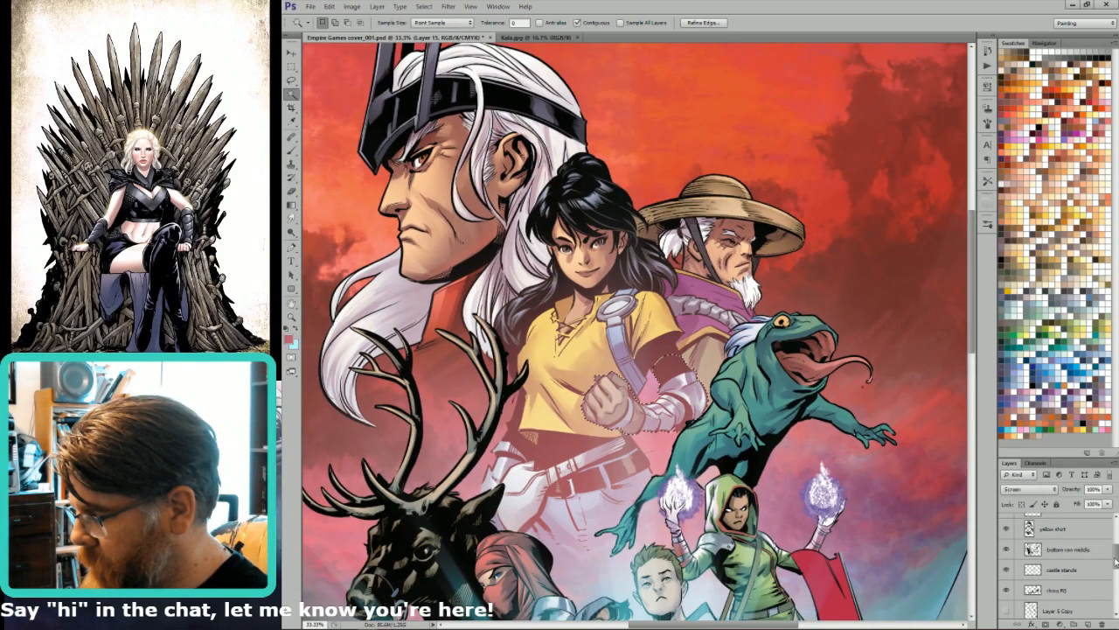
pyautogui.moveTo(1115, 560); pyautogui.dragTo(1108, 527)
pyautogui.click(1058, 563)
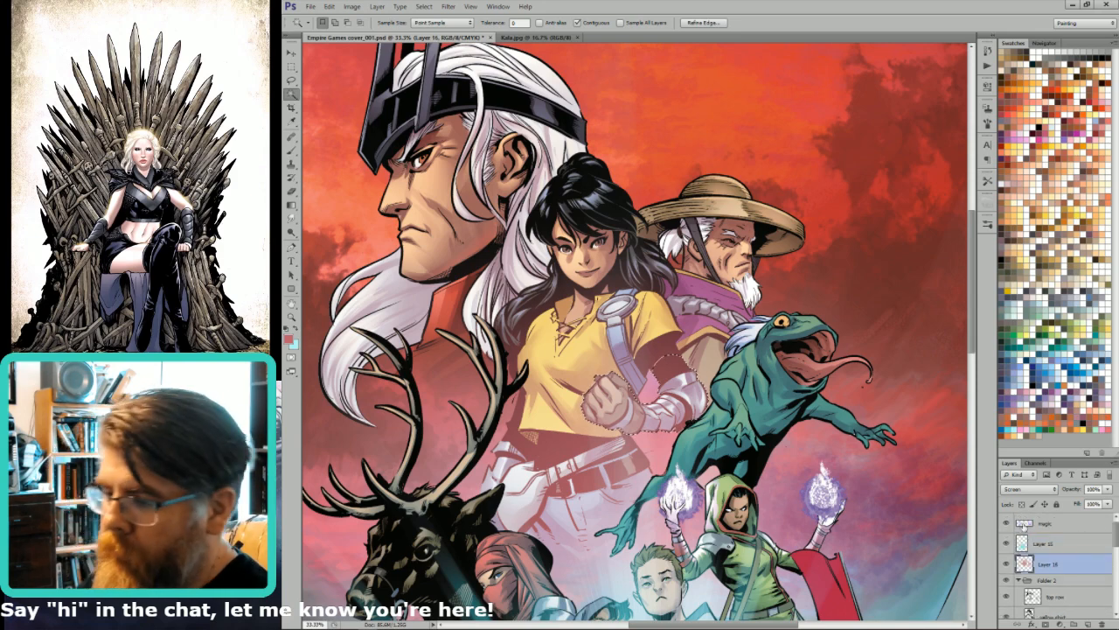
pyautogui.press('b')
pyautogui.press('[')
pyautogui.press('[')
pyautogui.press('[')
pyautogui.press('[')
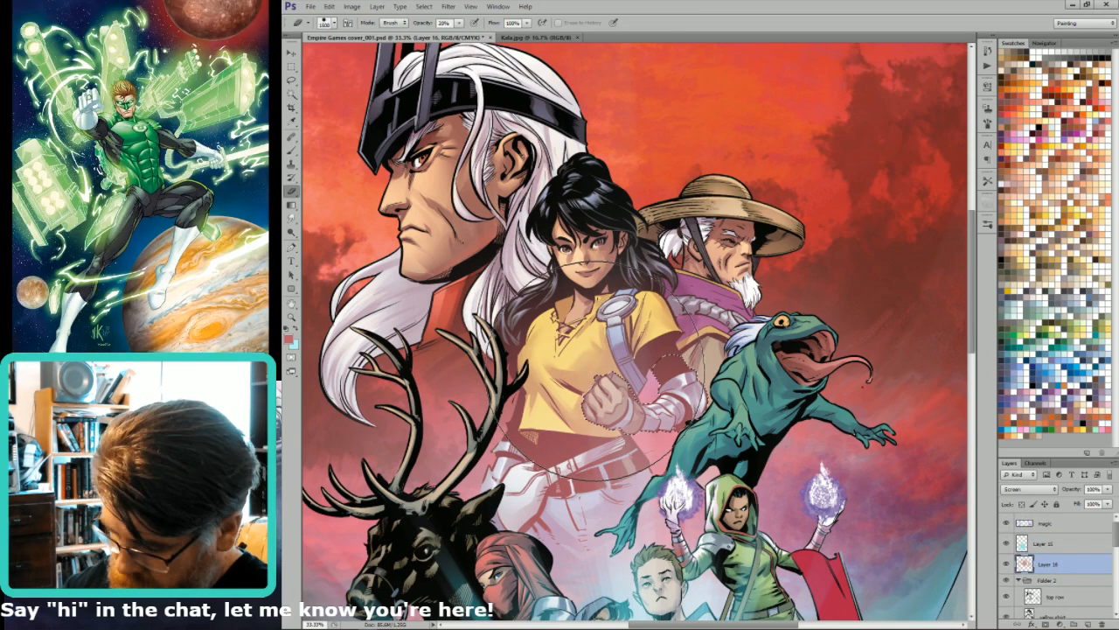
pyautogui.press('[')
pyautogui.press('[')
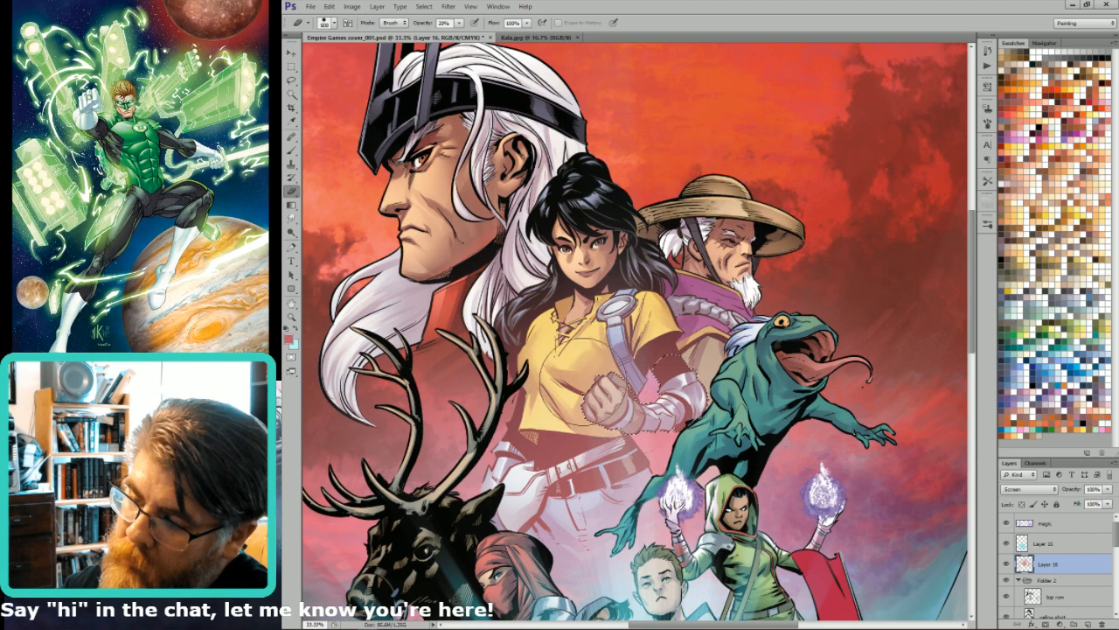
pyautogui.moveTo(588, 386); pyautogui.dragTo(617, 411)
pyautogui.press(']')
pyautogui.press(']')
pyautogui.press(']')
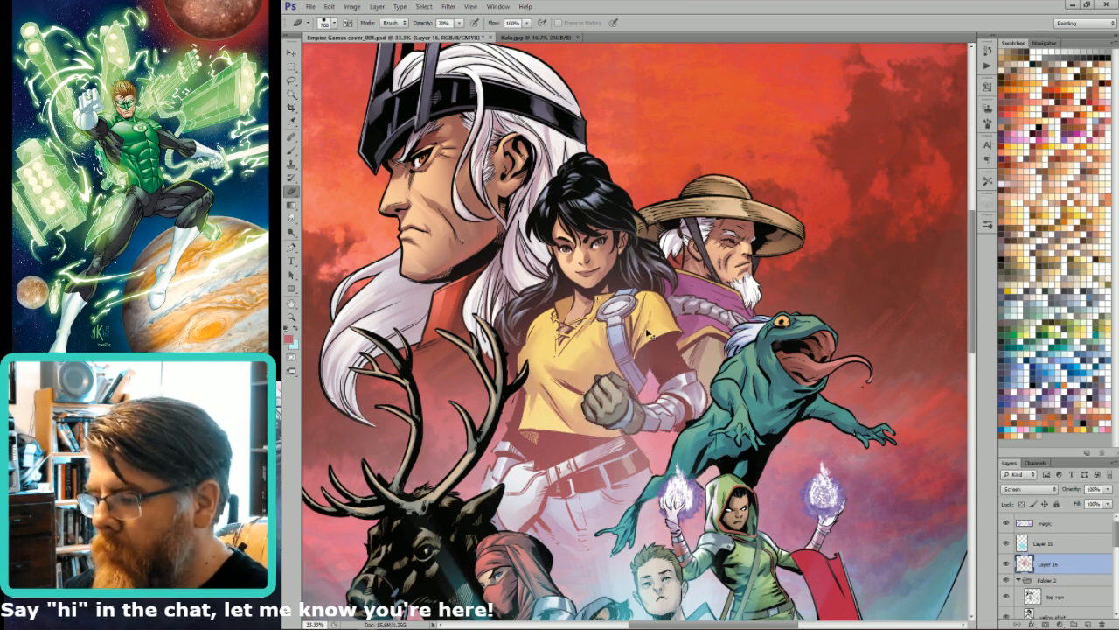
pyautogui.moveTo(614, 393); pyautogui.dragTo(682, 340)
# - Show the selection outline and refine its edges with the Lasso beside the shoulder strap and where the forearm meets the frog
pyautogui.press('l')
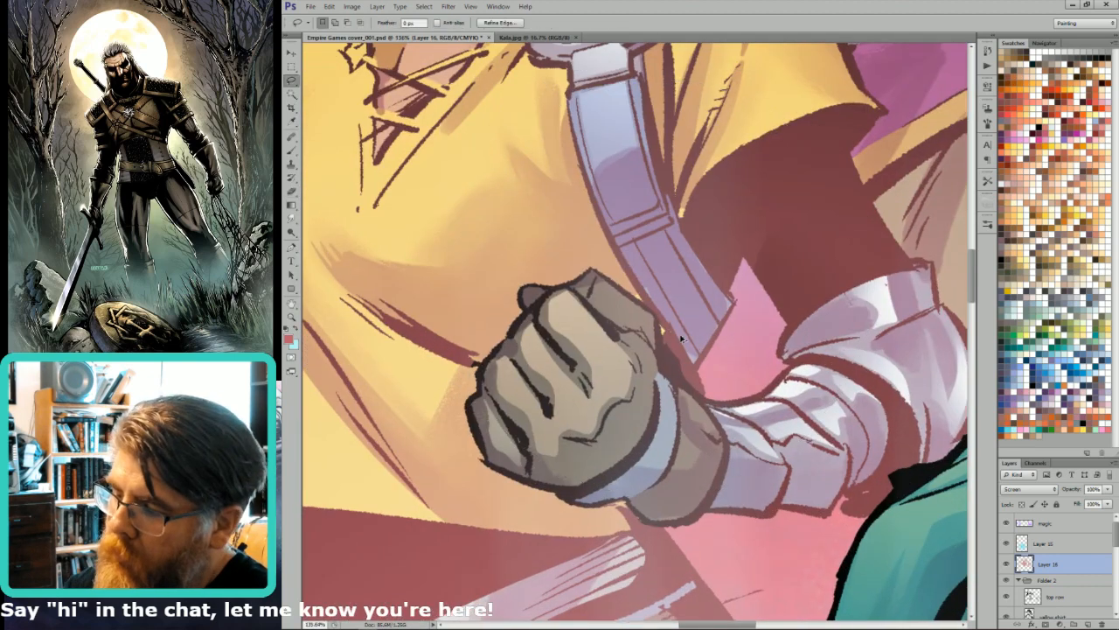
pyautogui.hotkey('ctrl', 'h')
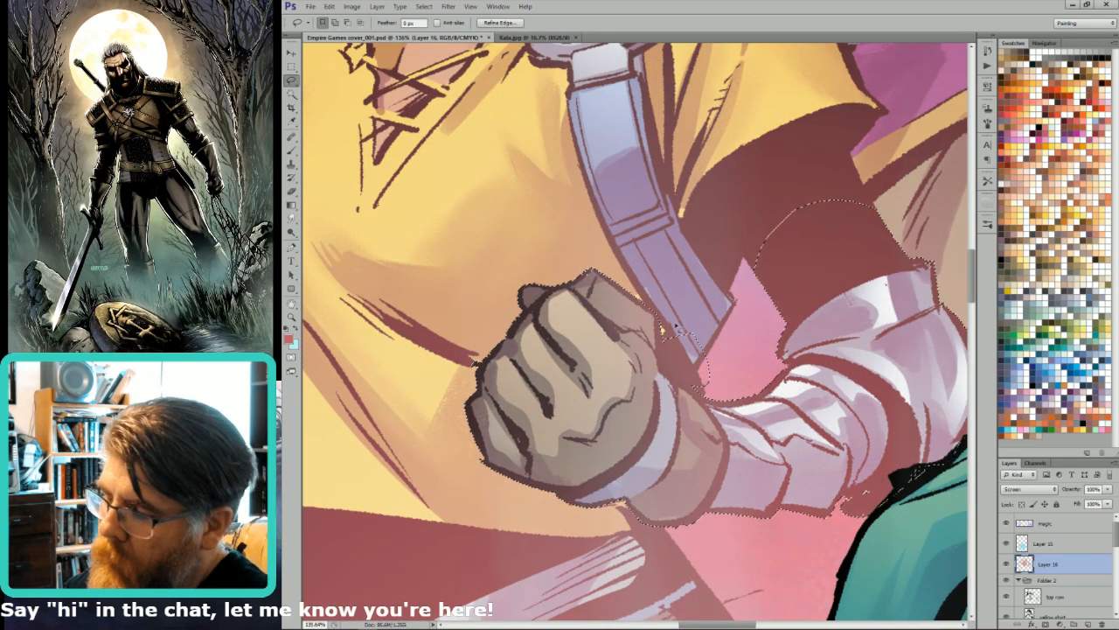
pyautogui.press('shift')
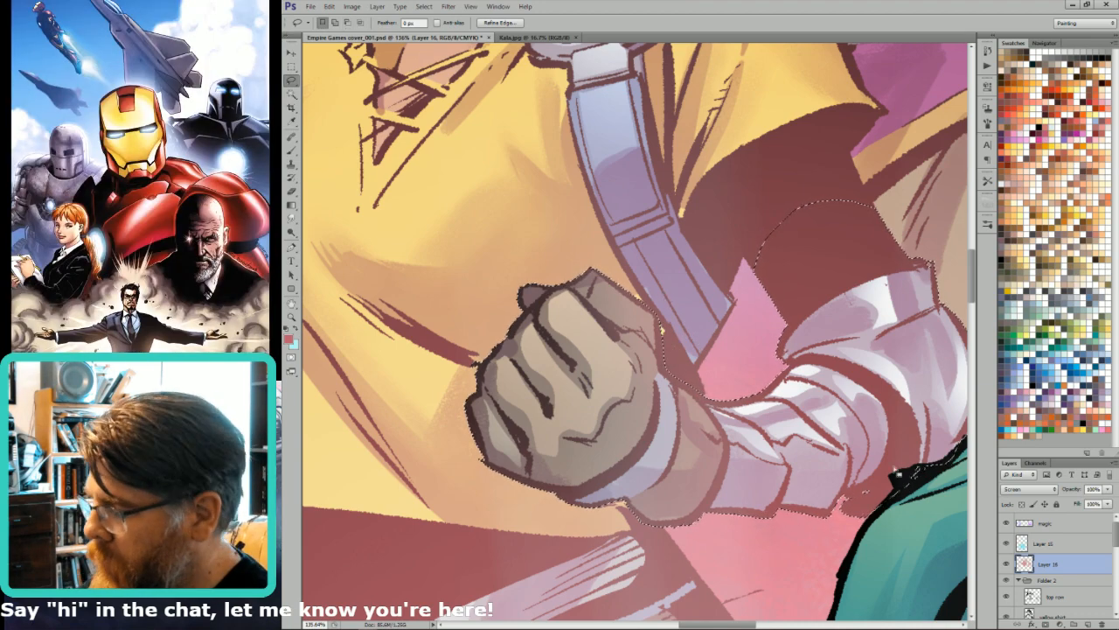
pyautogui.moveTo(898, 471); pyautogui.dragTo(796, 500)
pyautogui.press('alt')
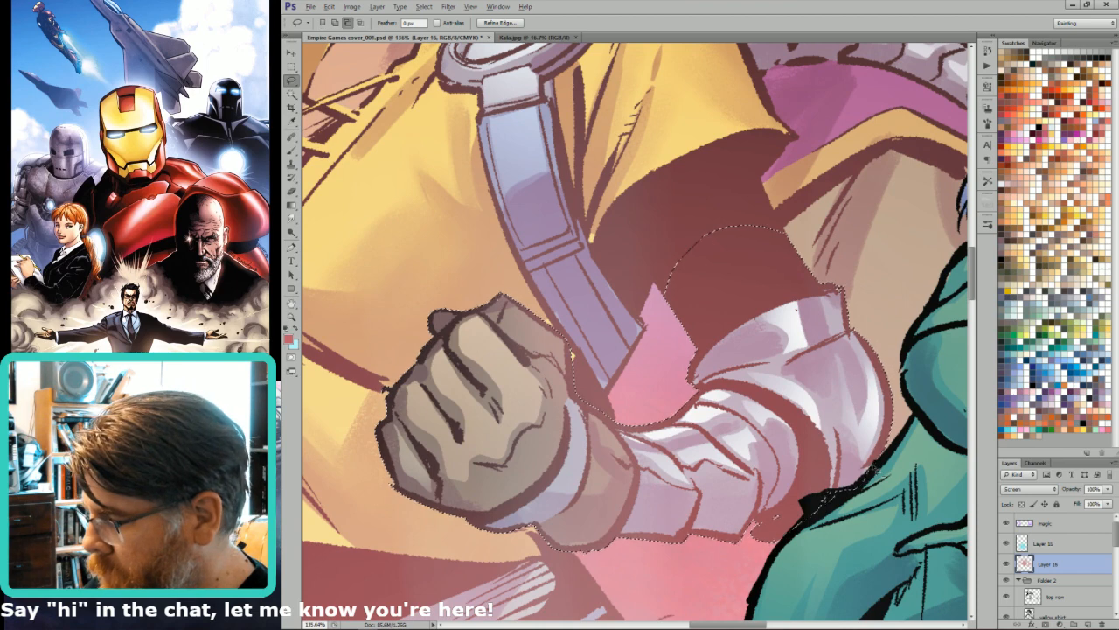
pyautogui.moveTo(799, 553)
pyautogui.mouseDown()
pyautogui.moveTo(880, 481)
pyautogui.moveTo(845, 494)
pyautogui.moveTo(785, 553)
pyautogui.mouseUp()
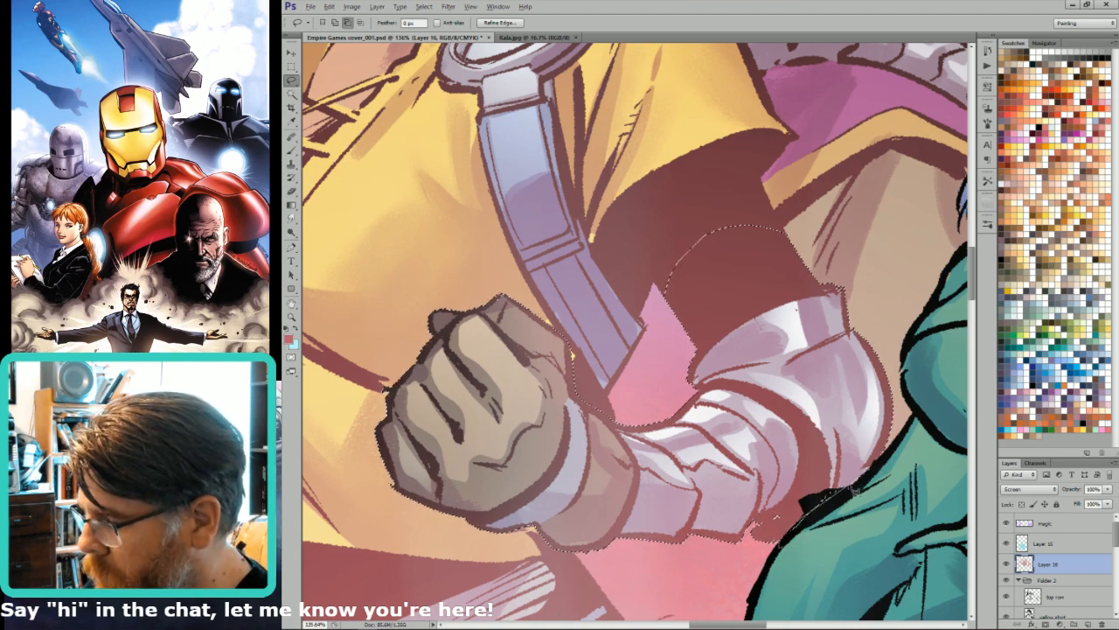
pyautogui.press('shift')
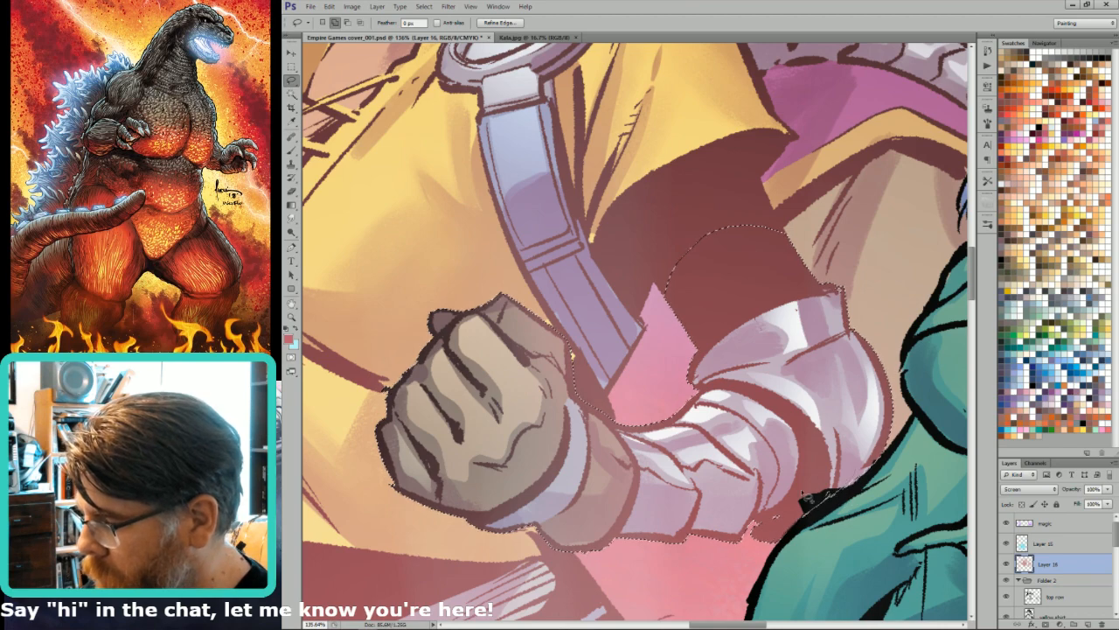
# - Hide the selection outline and touch up the glow where the forearm meets the frog, using a 70 px eraser at 20% opacity and the Smudge tool
pyautogui.press('b')
pyautogui.hotkey('ctrl', 'h')
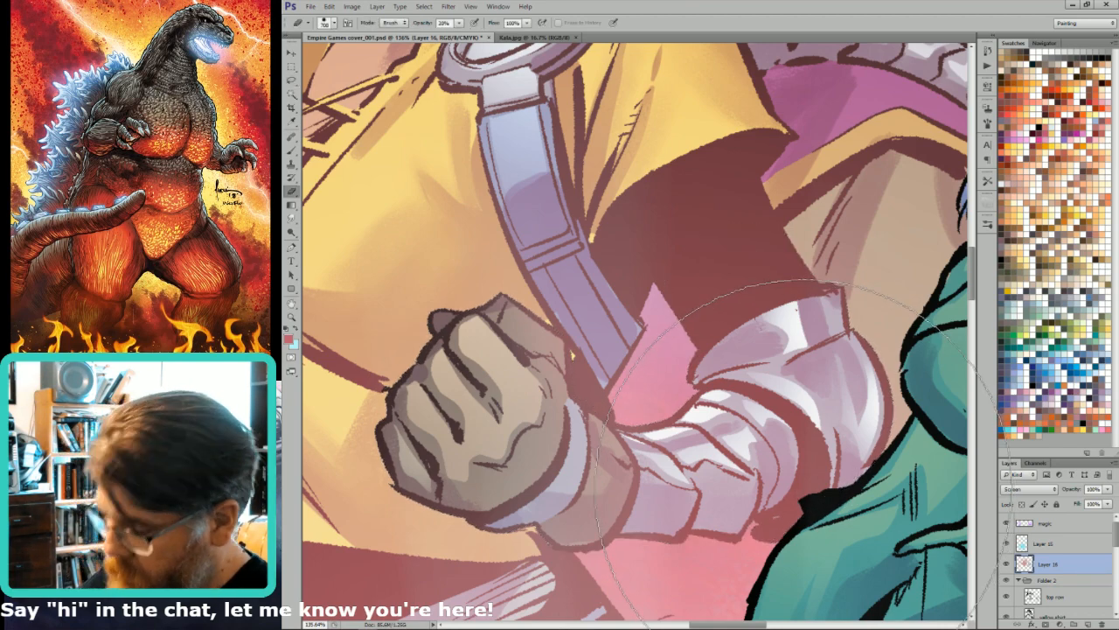
pyautogui.press('[')
pyautogui.press('[')
pyautogui.press('[')
pyautogui.press('[')
pyautogui.press('[')
pyautogui.press('[')
pyautogui.press('[')
pyautogui.press('[')
pyautogui.press('[')
pyautogui.press('[')
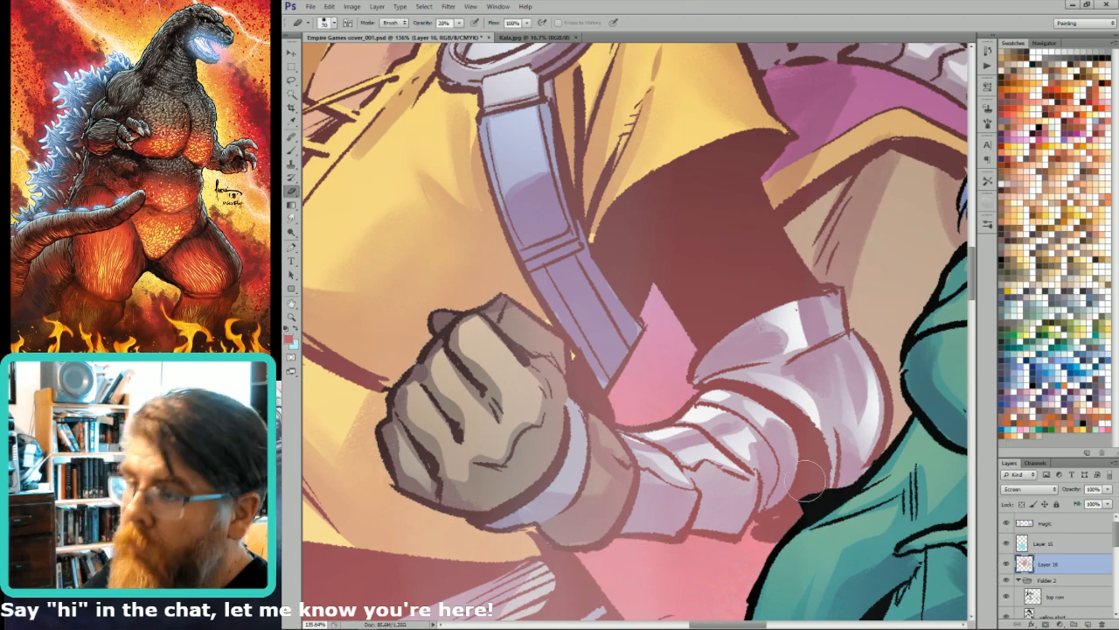
pyautogui.press('r')
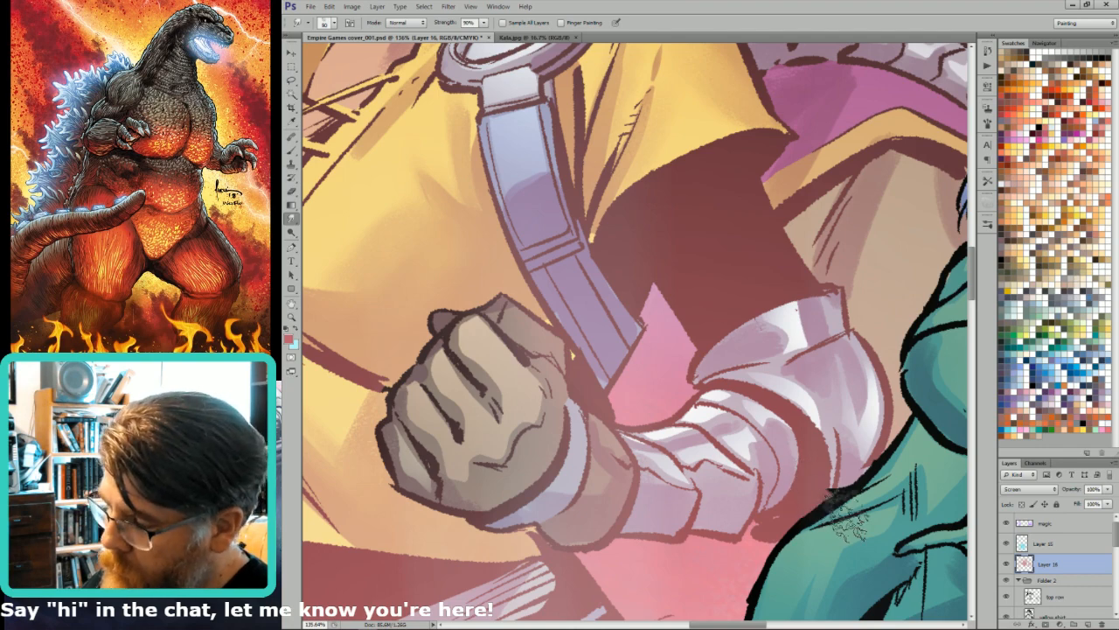
pyautogui.hotkey('ctrl', '-')
pyautogui.hotkey('ctrl', '0')
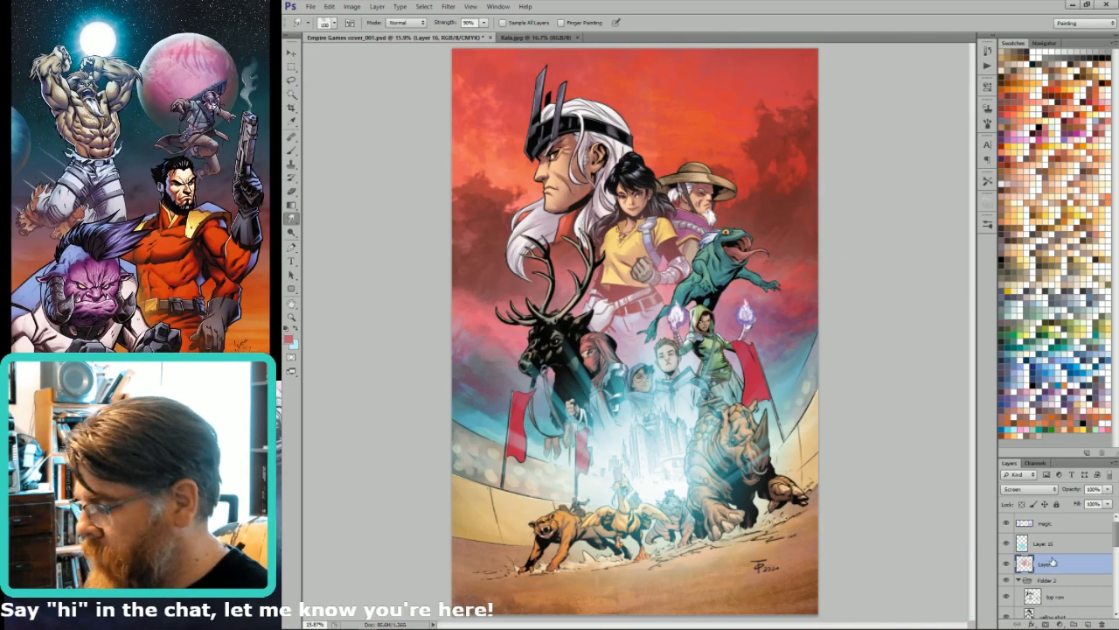
# - Erase part of the cyan light over the castle on Layer 15 with a 700 px eraser at 20% opacity
pyautogui.press('b')
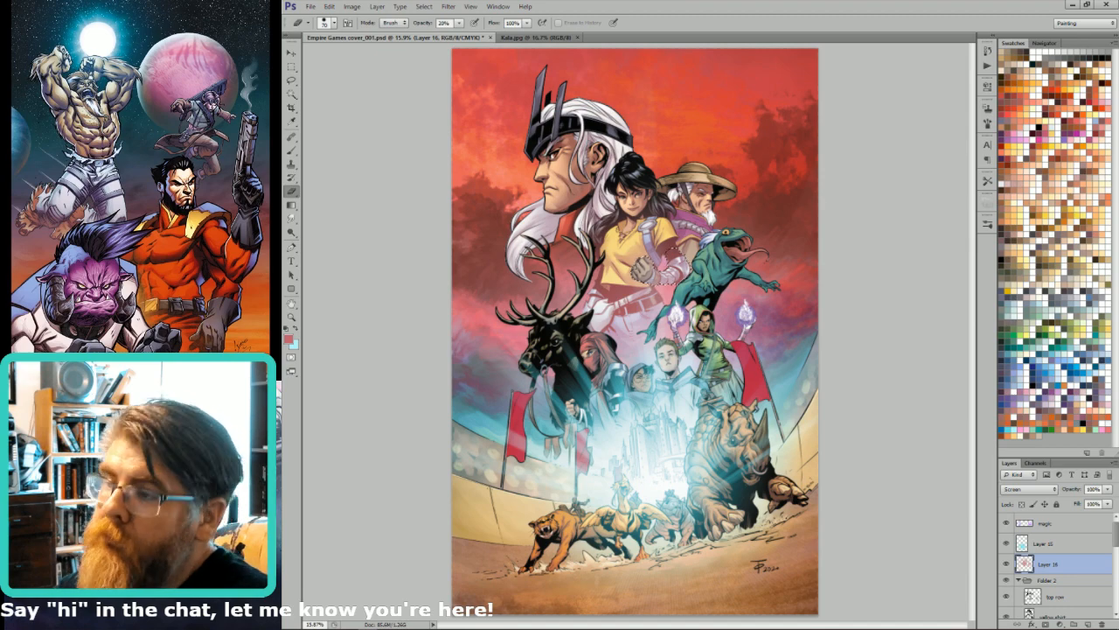
pyautogui.press(']')
pyautogui.press(']')
pyautogui.press(']')
pyautogui.press(']')
pyautogui.press(']')
pyautogui.press(']')
pyautogui.press(']')
pyautogui.press(']')
pyautogui.press(']')
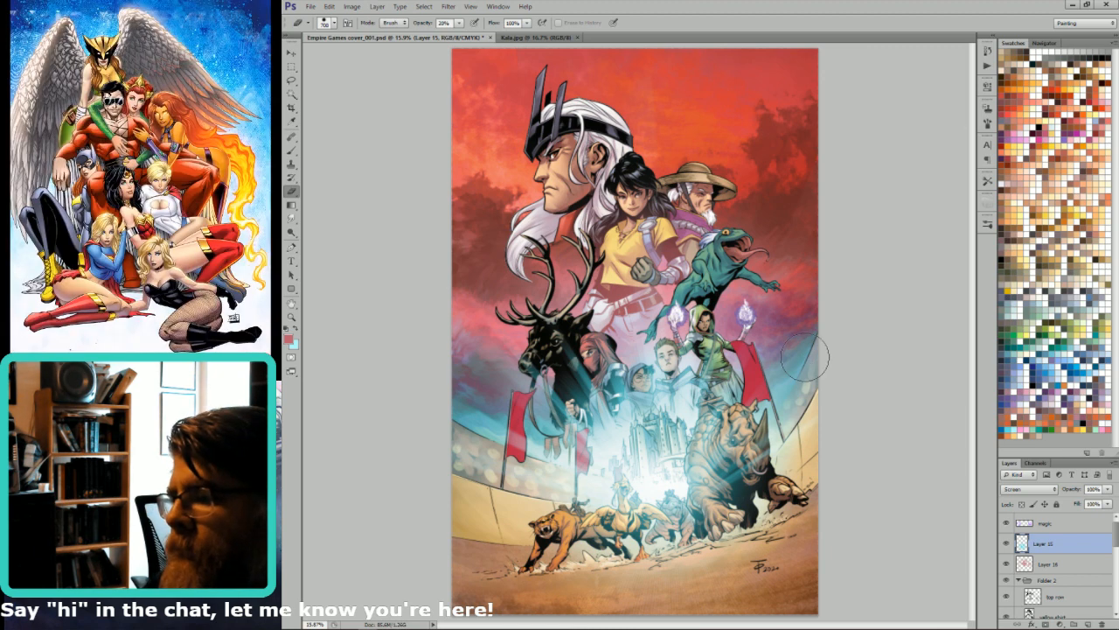
# - Identify the top row layer by toggling its visibility and move the yellow shirt layer above it in Folder 2
pyautogui.scroll(-3, 1065, 560)
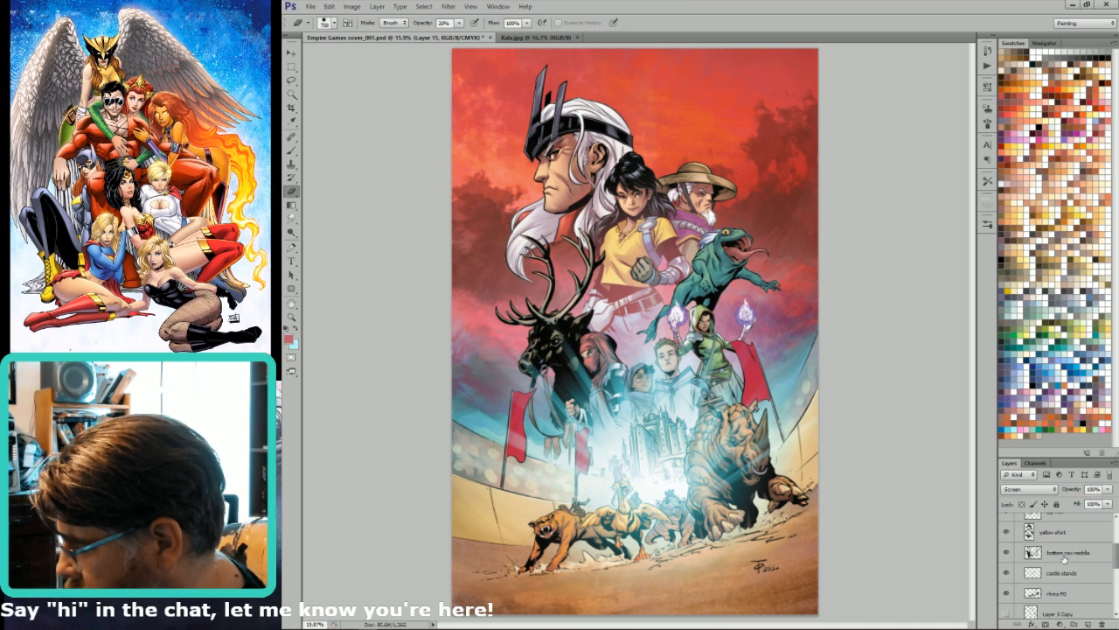
pyautogui.scroll(1, 1021, 523)
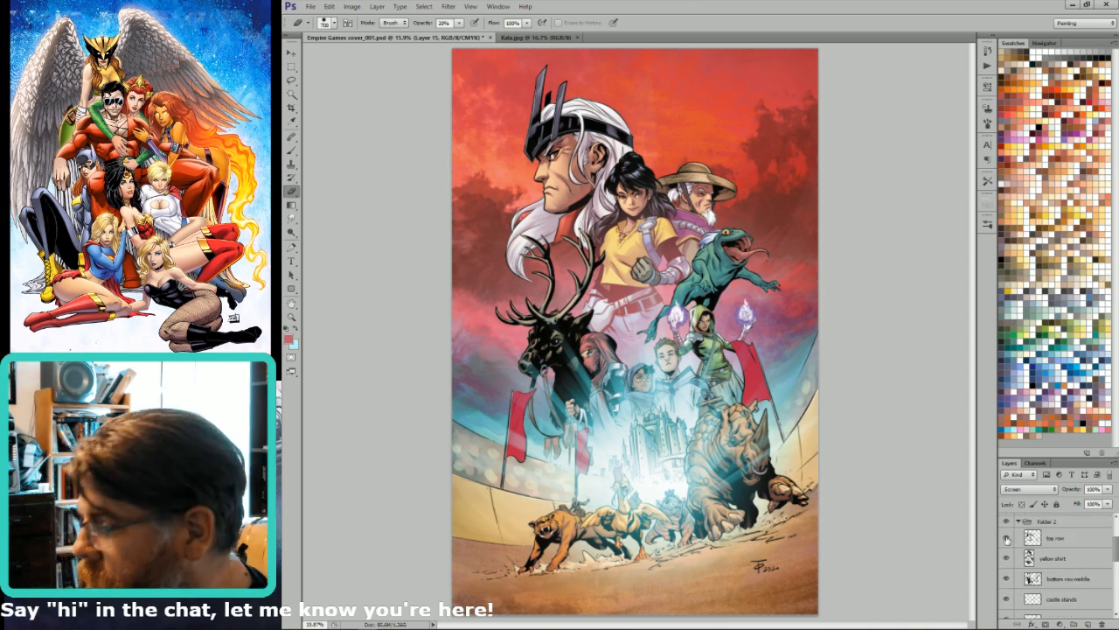
pyautogui.click(1007, 539)
pyautogui.click(1007, 539)
pyautogui.moveTo(1032, 560); pyautogui.dragTo(1033, 536)
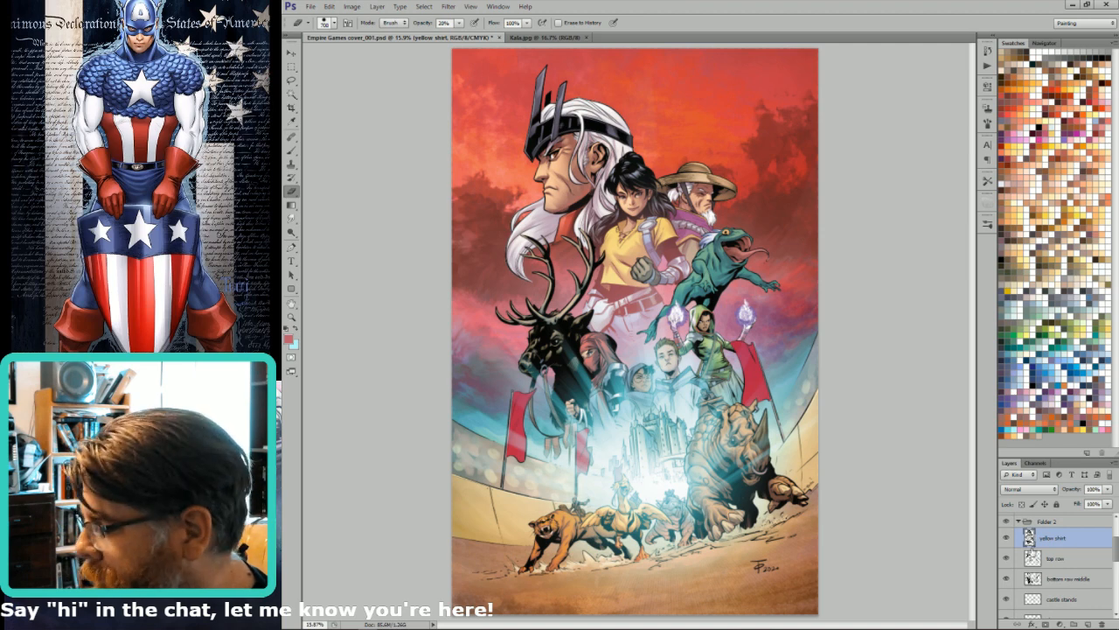
# - Load the outline of the top row layer's artwork as a selection around the white-haired man and the man in the hat
pyautogui.keyDown('ctrl'); pyautogui.click(1032, 559); pyautogui.keyUp('ctrl')
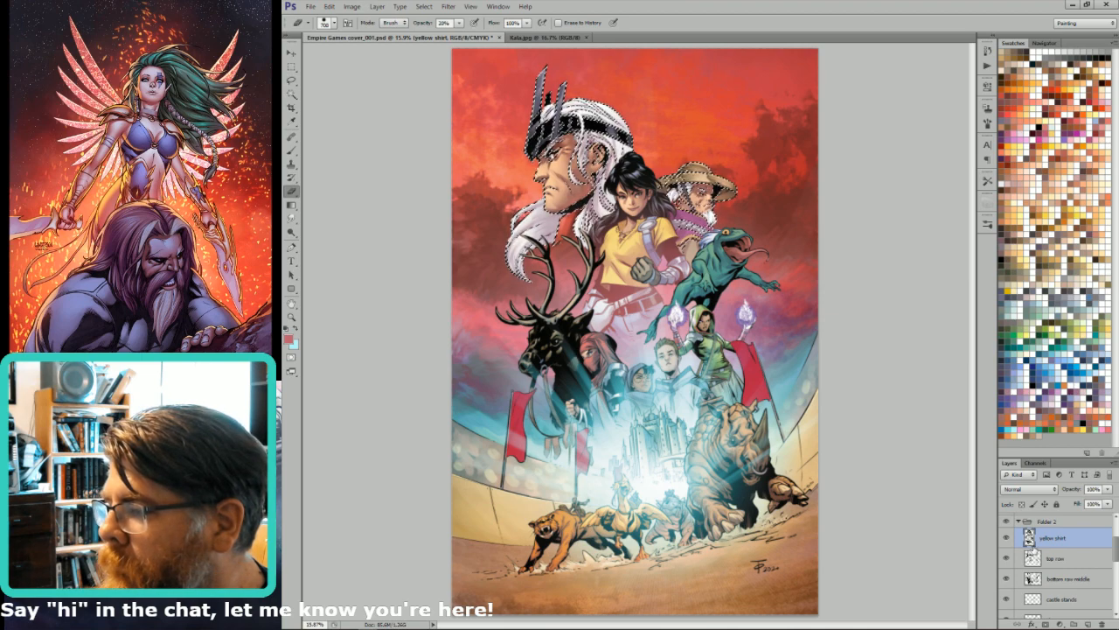
pyautogui.hotkey('ctrl', 'd')
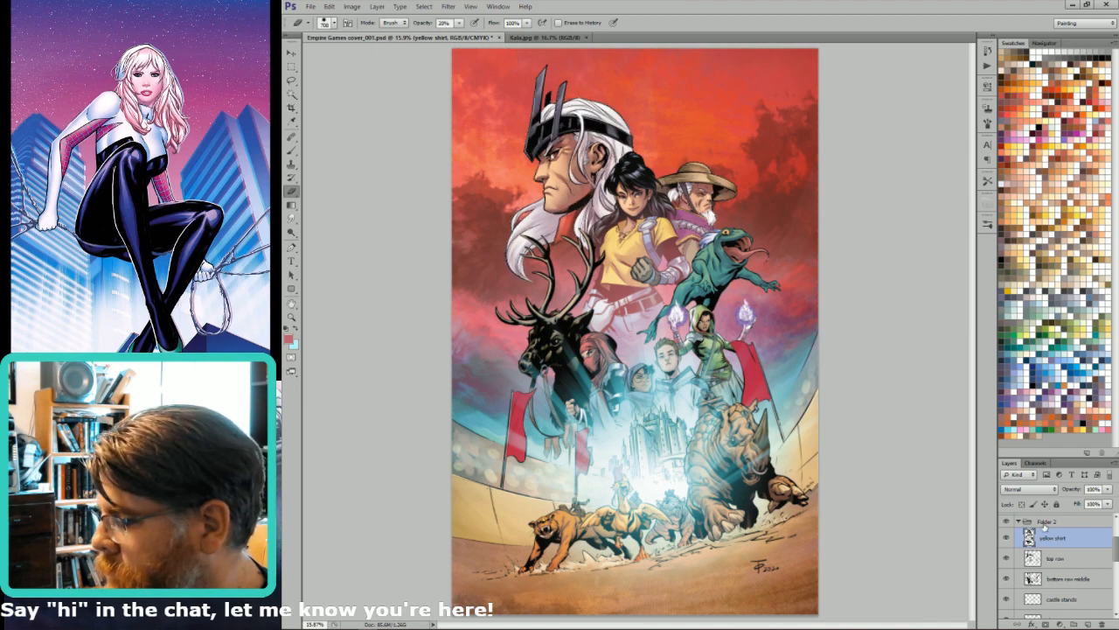
pyautogui.hotkey('ctrl', 'shift', 'd')
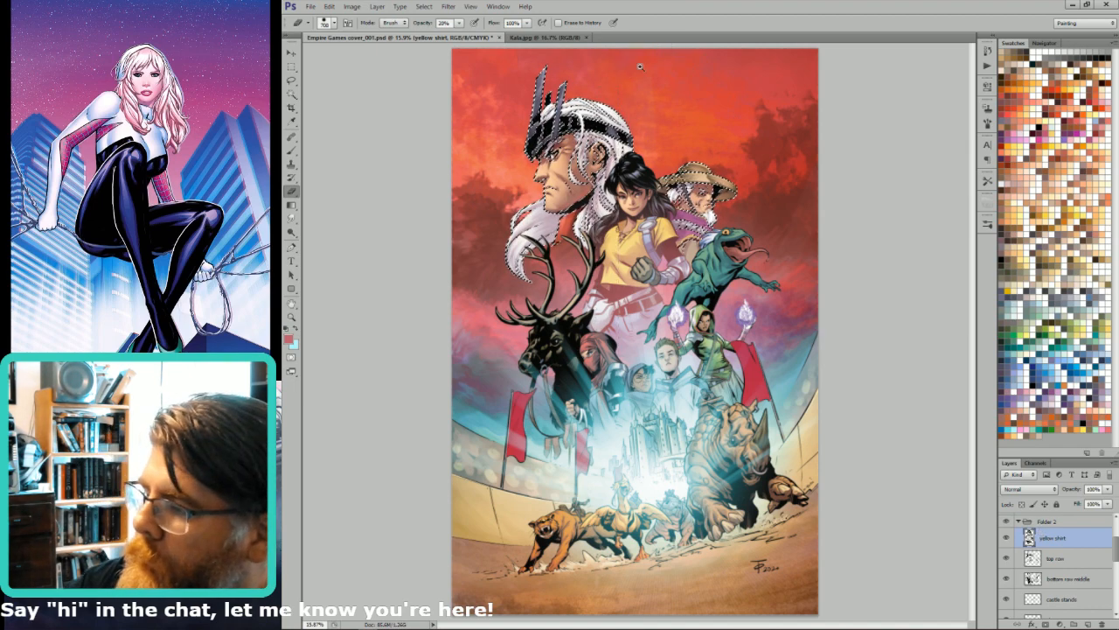
pyautogui.moveTo(642, 67); pyautogui.dragTo(591, 357)
pyautogui.moveTo(645, 266); pyautogui.dragTo(778, 301)
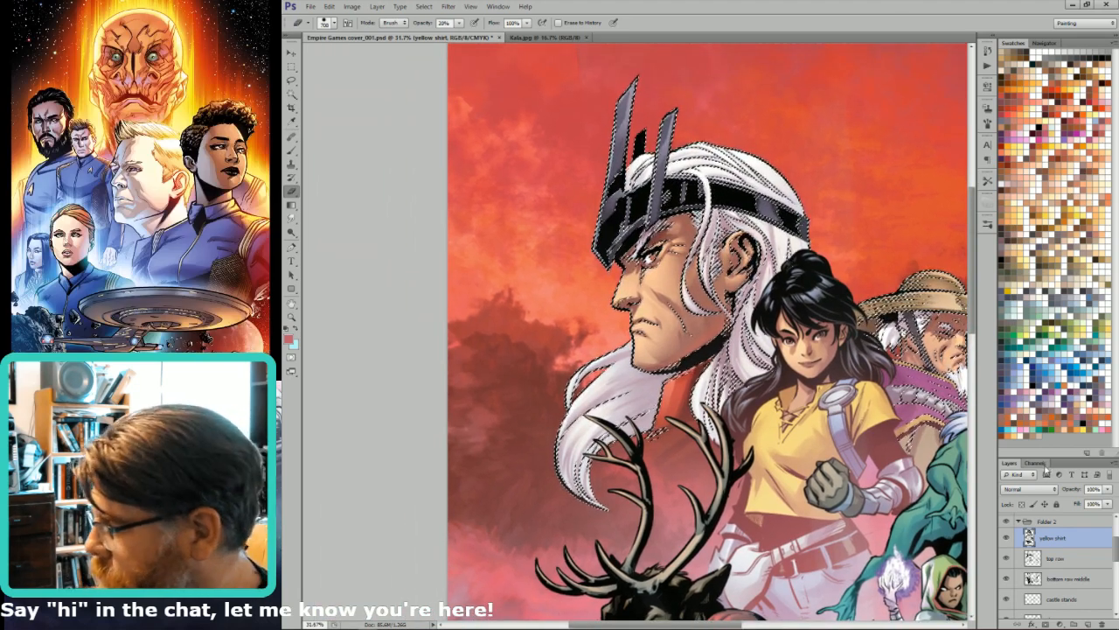
# - Using the Alpha 1 copy channel and Magic Wand at tolerance 0, fill the selection's gaps across both back figures and restore the colour view
pyautogui.click(1035, 462)
pyautogui.click(1032, 569)
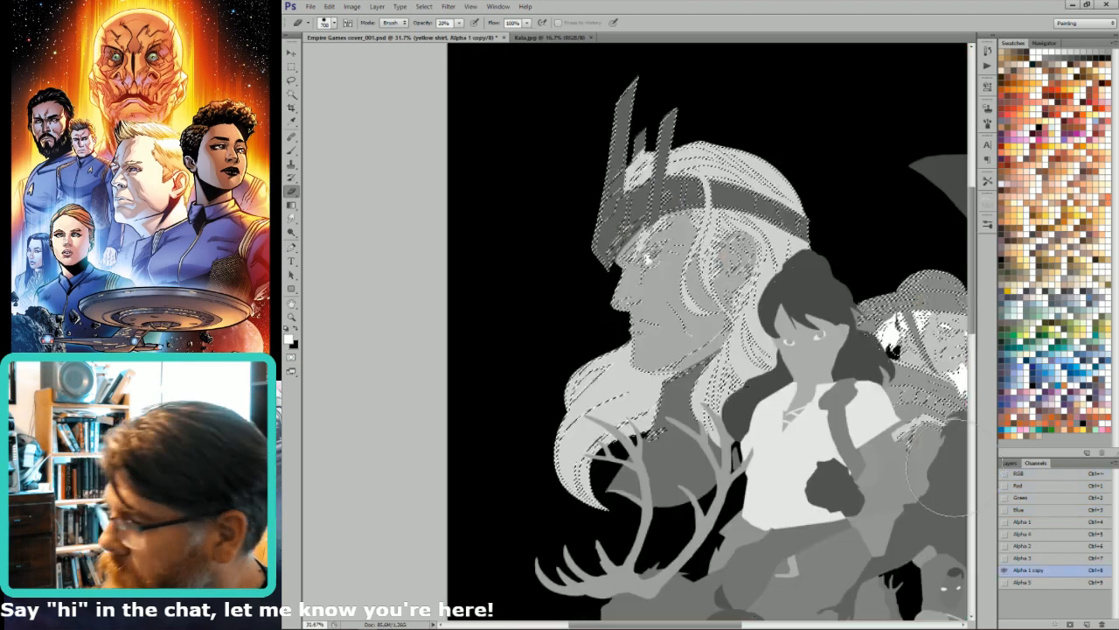
pyautogui.press('w')
pyautogui.keyDown('shift'); pyautogui.click(691, 326); pyautogui.keyUp('shift')
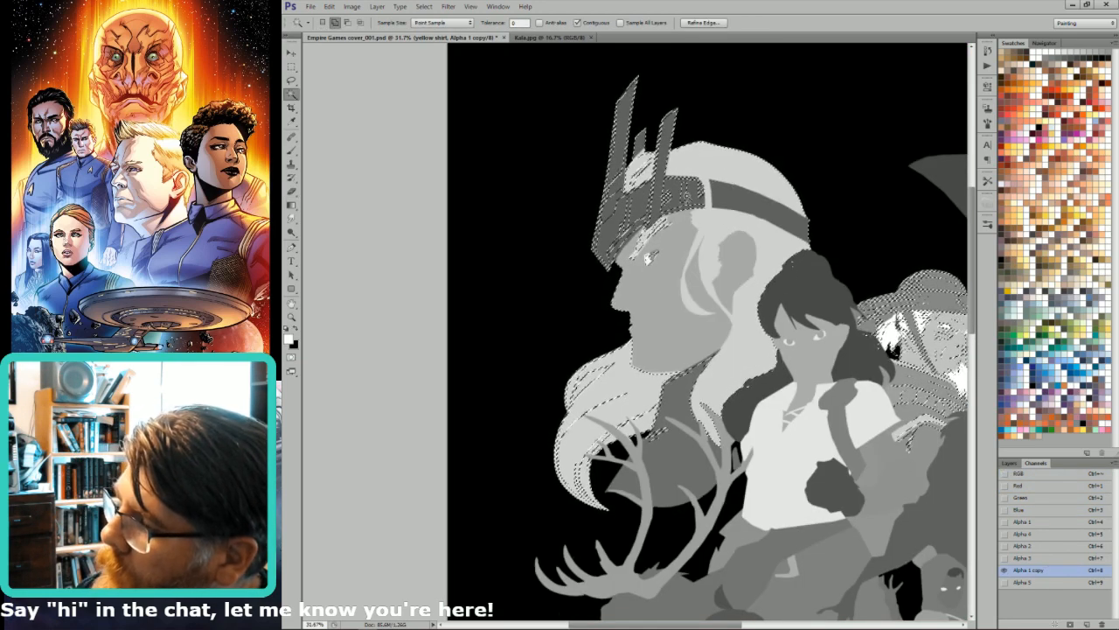
pyautogui.keyDown('shift'); pyautogui.click(688, 196); pyautogui.keyUp('shift')
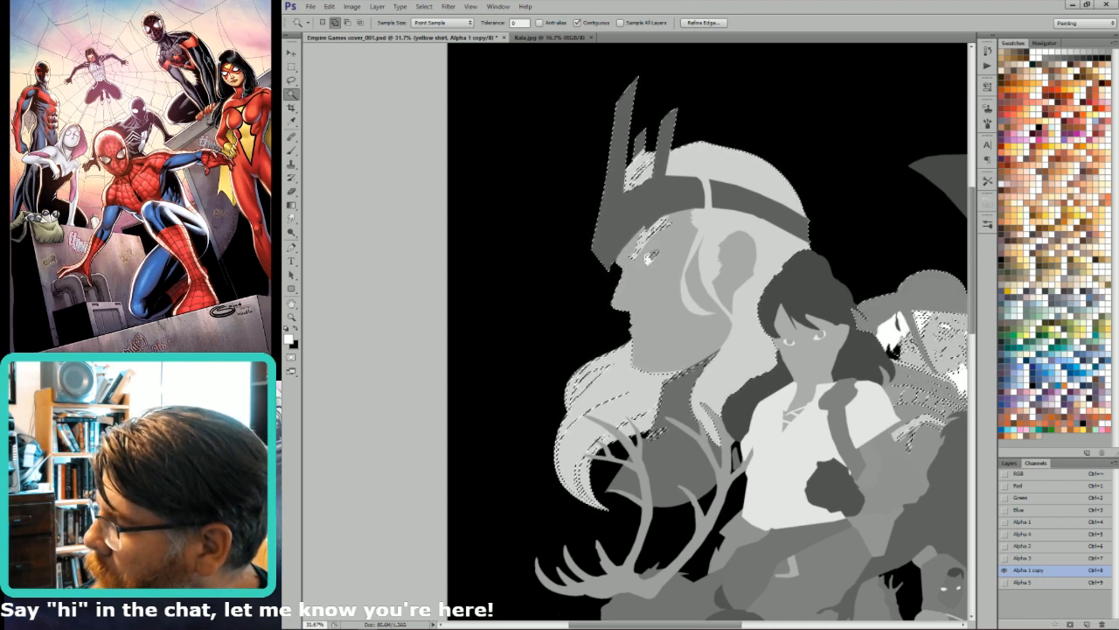
pyautogui.moveTo(752, 332); pyautogui.dragTo(598, 342)
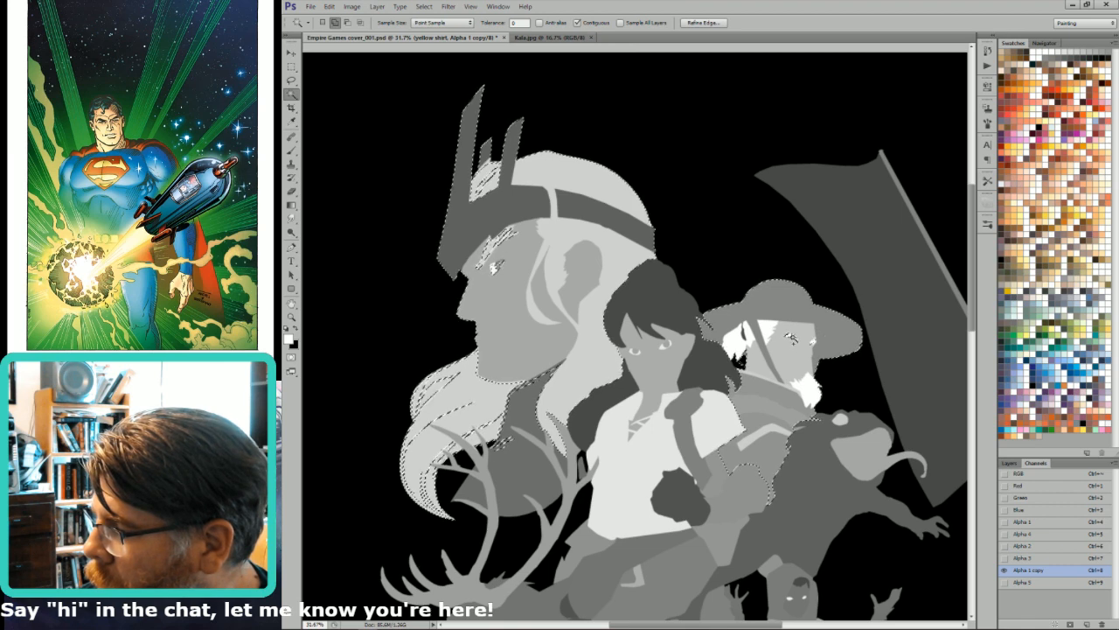
pyautogui.moveTo(617, 359); pyautogui.dragTo(820, 354)
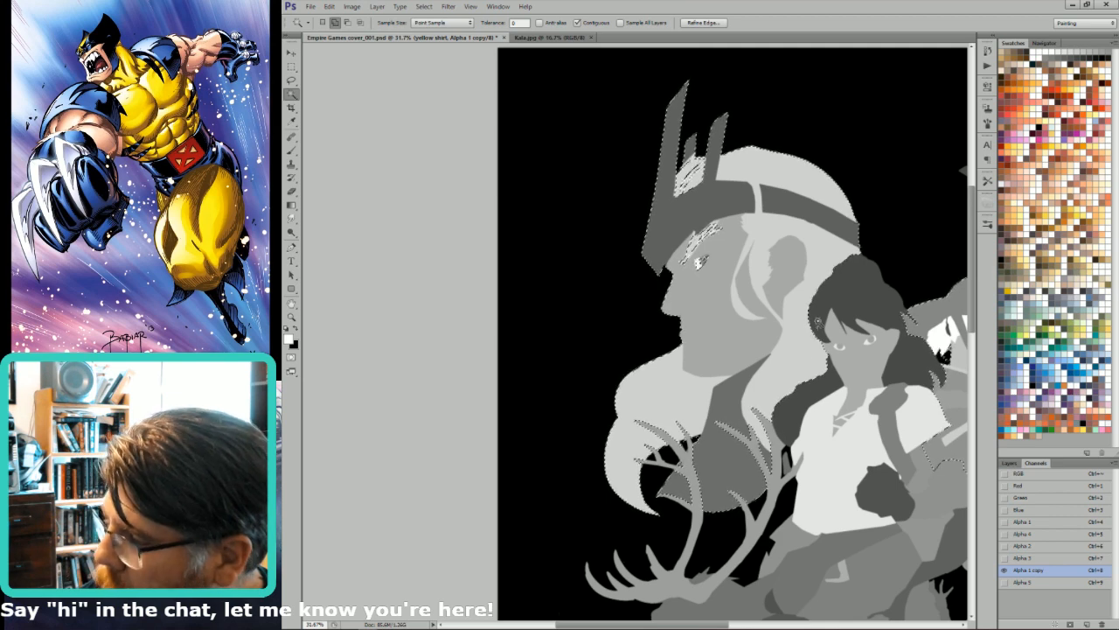
pyautogui.click(698, 264)
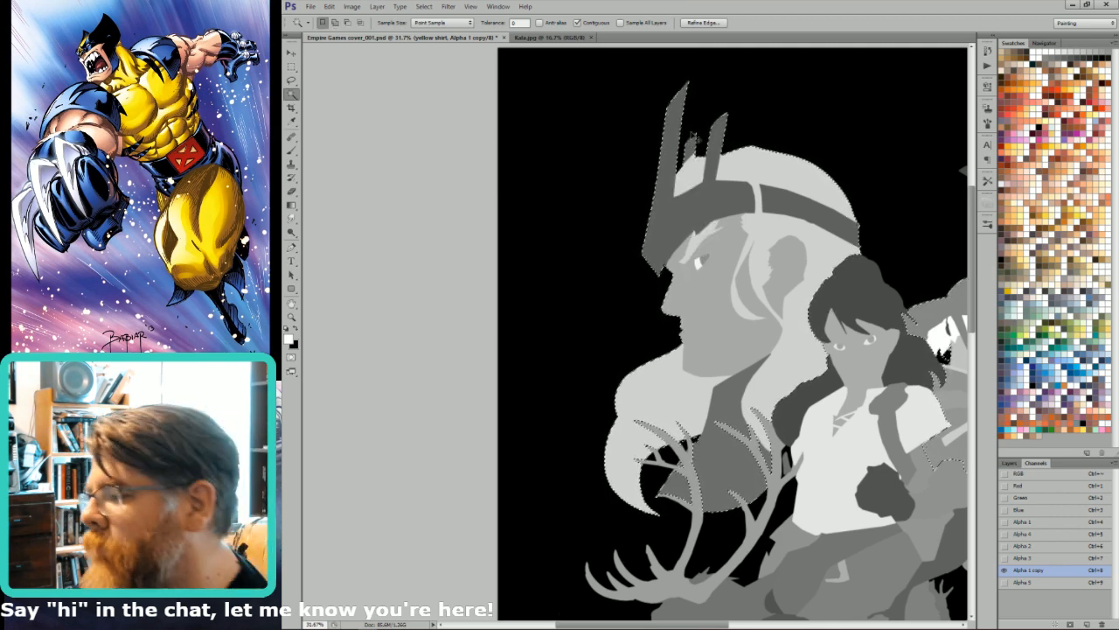
pyautogui.hotkey('ctrl', '`')
pyautogui.hotkey('ctrl', '-')
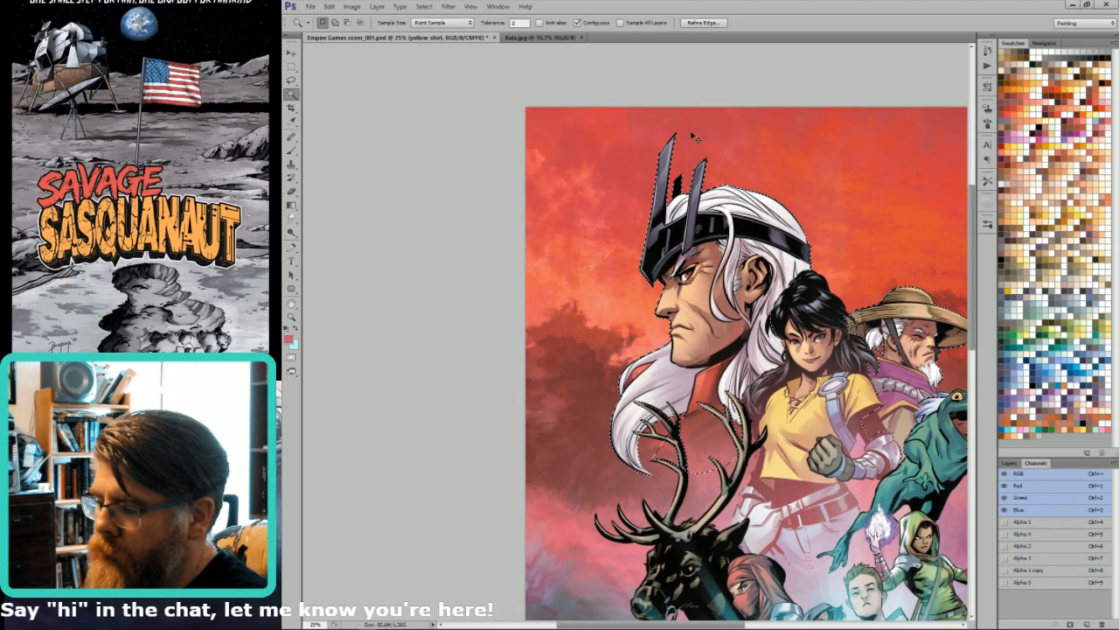
# - On Layer 16, paint pinkish glow over the two selected back figures with a 1200 px Normal-mode brush at 50% opacity
pyautogui.click(1010, 463)
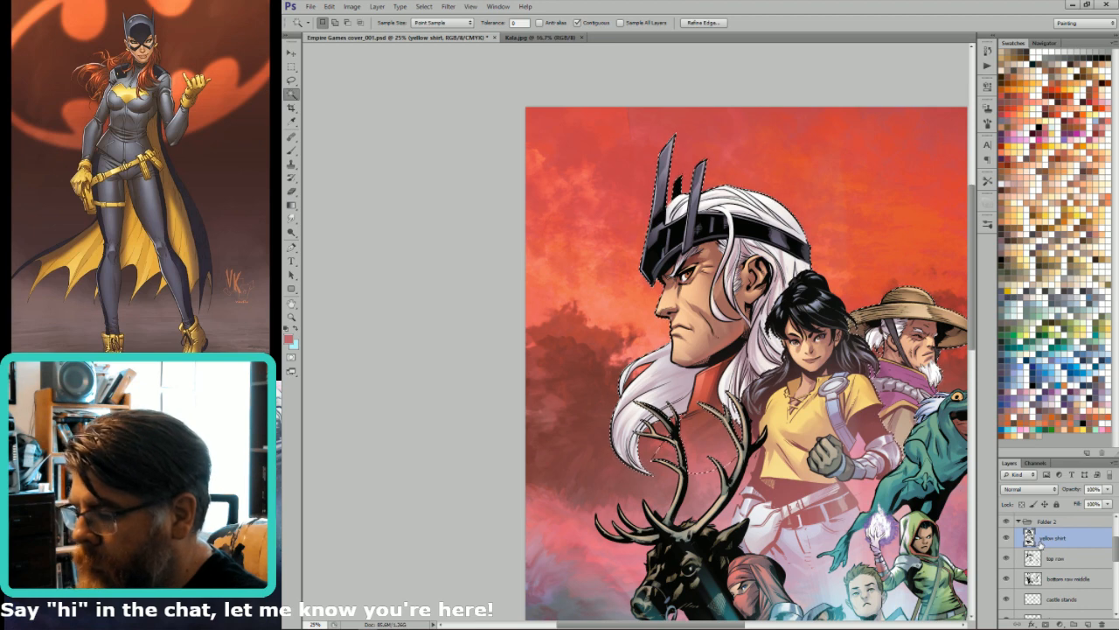
pyautogui.hotkey('ctrl', '-')
pyautogui.hotkey('ctrl', '-')
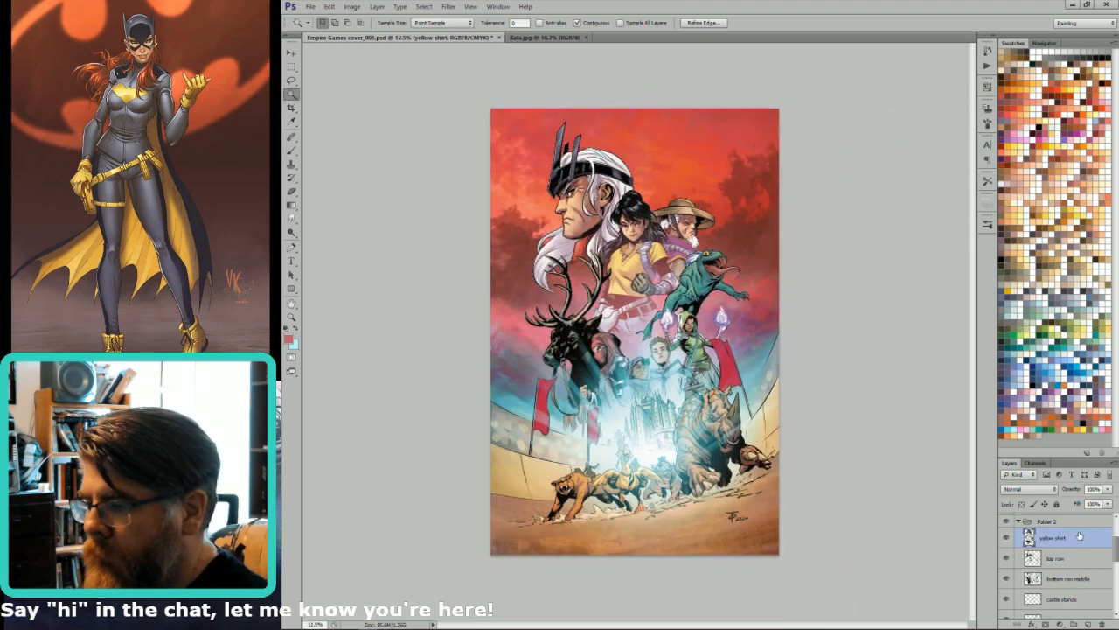
pyautogui.click(1035, 463)
pyautogui.click(1017, 463)
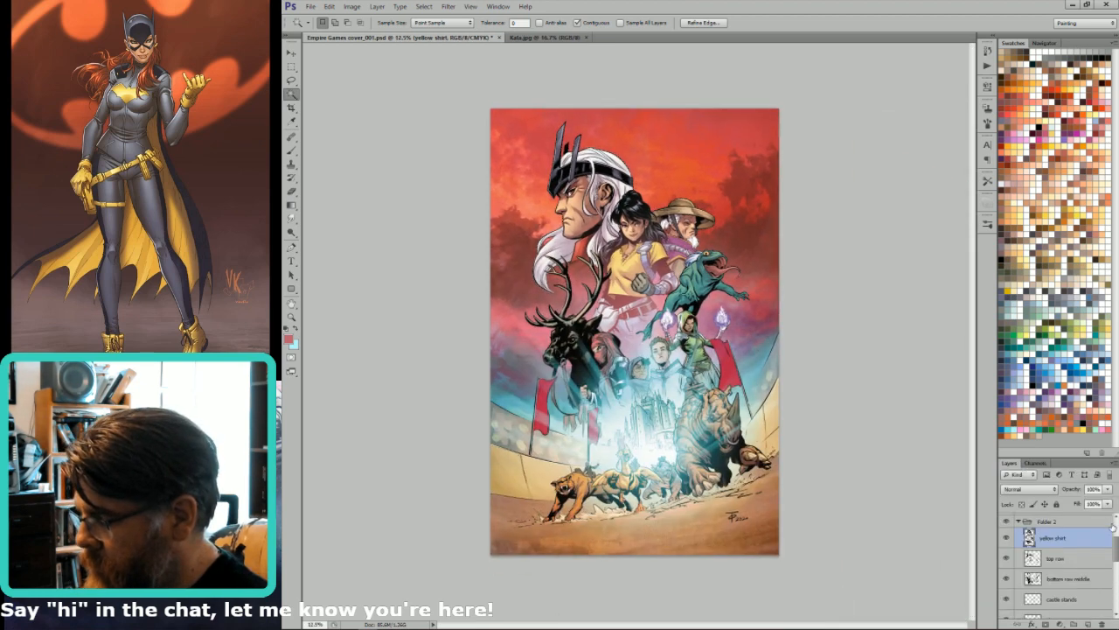
pyautogui.click(1065, 561)
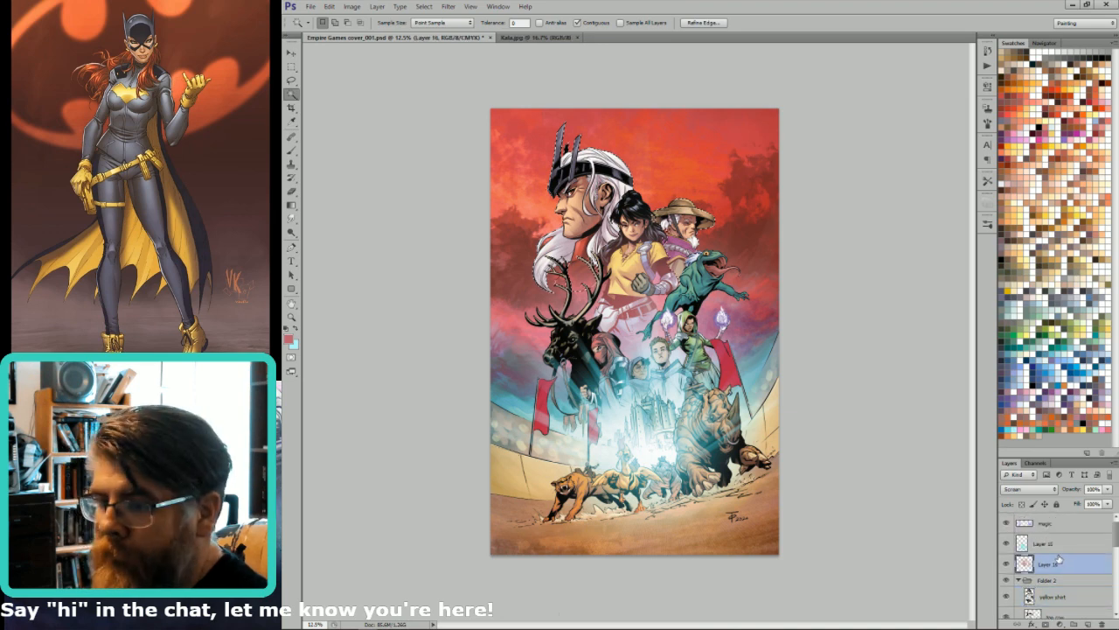
pyautogui.press('b')
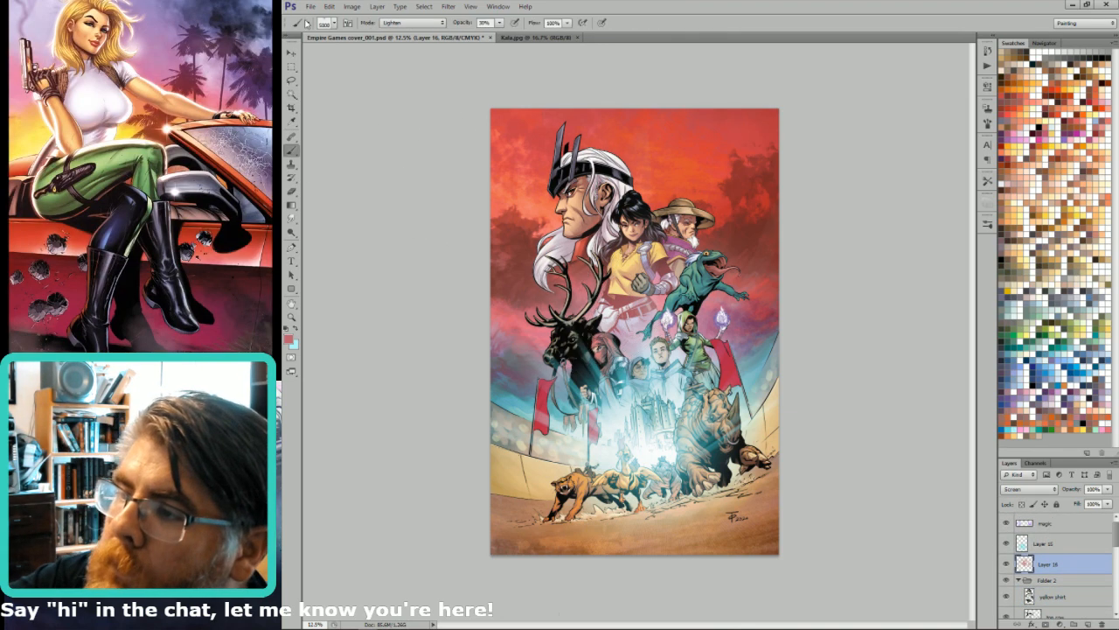
pyautogui.click(325, 23)
pyautogui.click(706, 248)
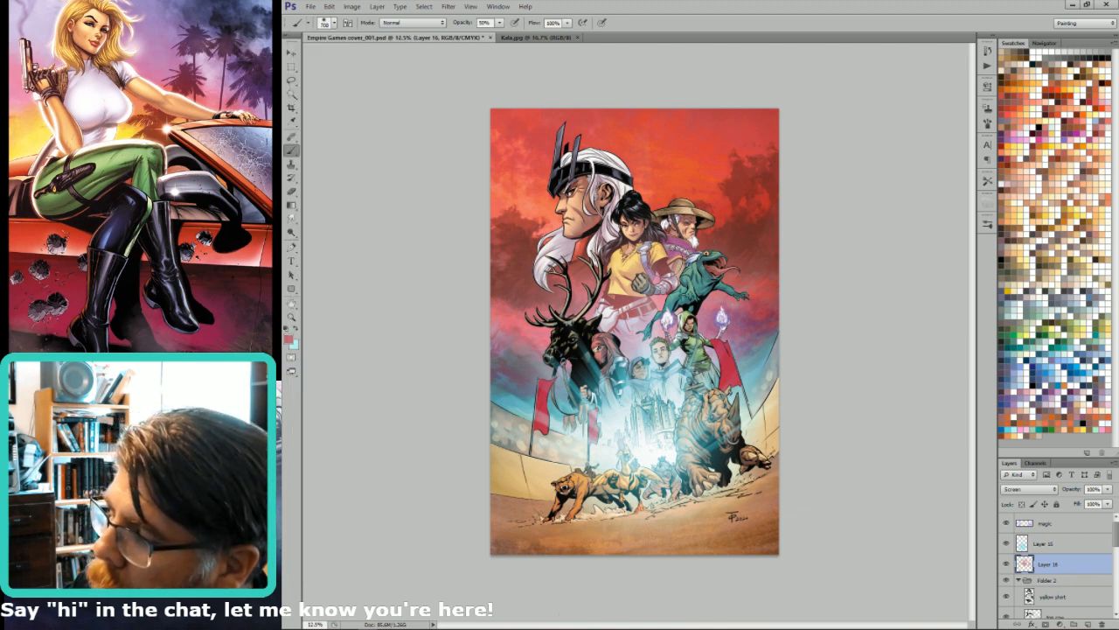
pyautogui.press('[')
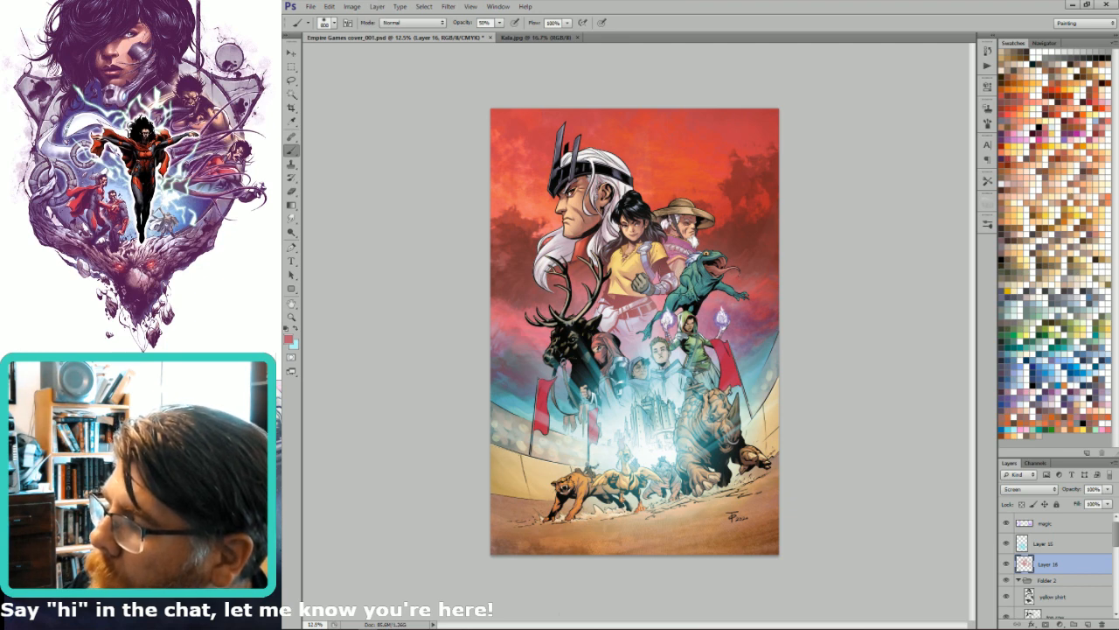
pyautogui.press(']')
pyautogui.press(']')
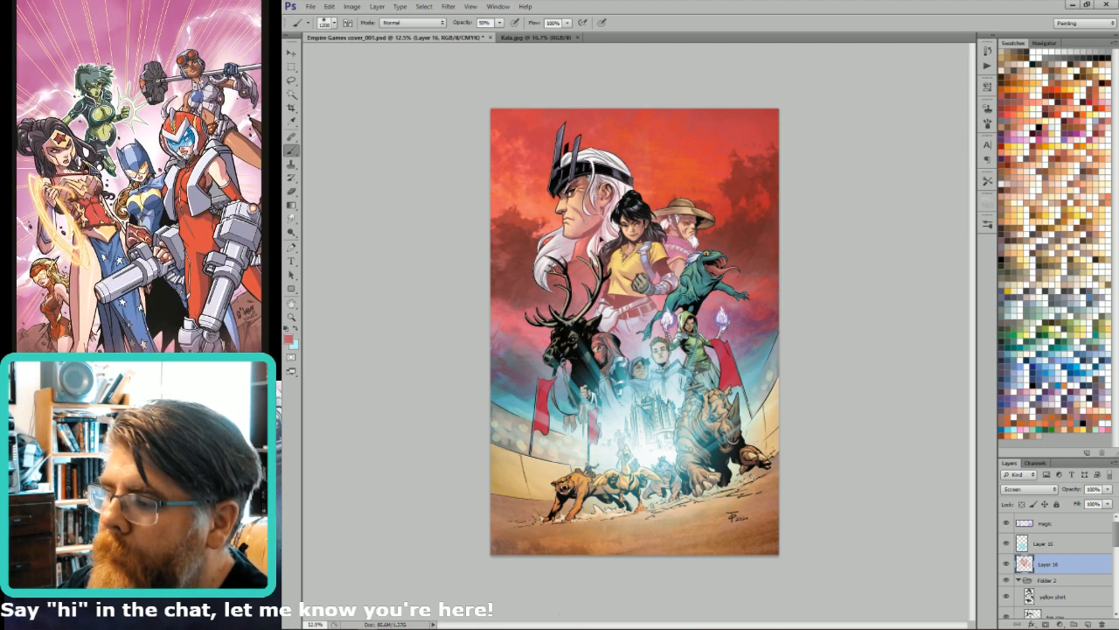
# - Show the selection outline and extend it with the Lasso around the white-haired man's beard, the red collar and the antler tips
pyautogui.hotkey('ctrl', '6')
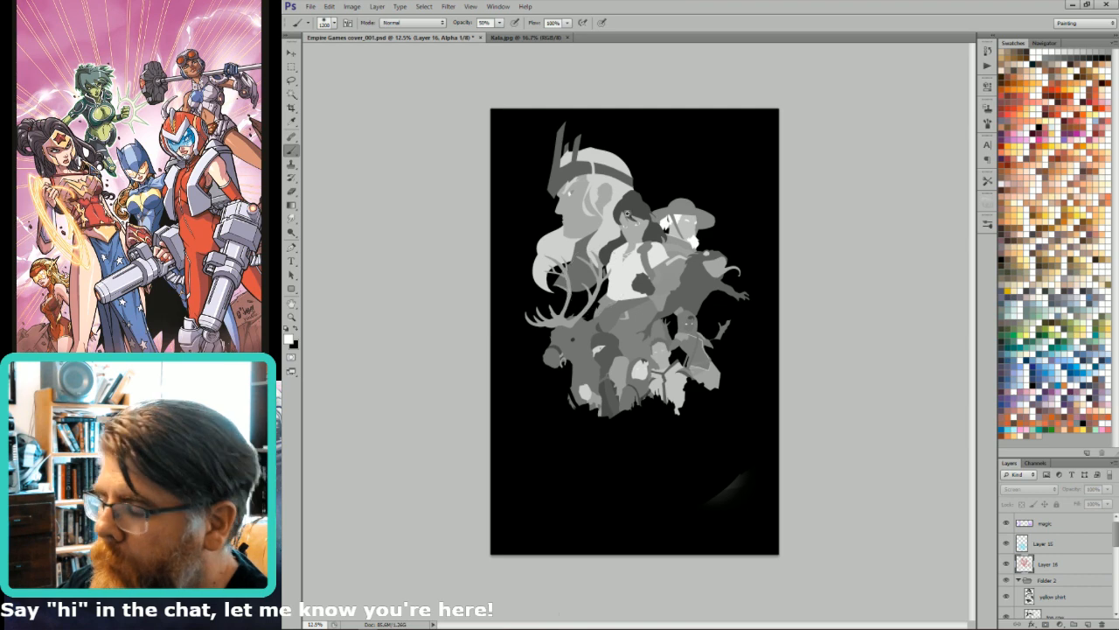
pyautogui.scroll(8, 585, 294)
pyautogui.hotkey('ctrl', '2')
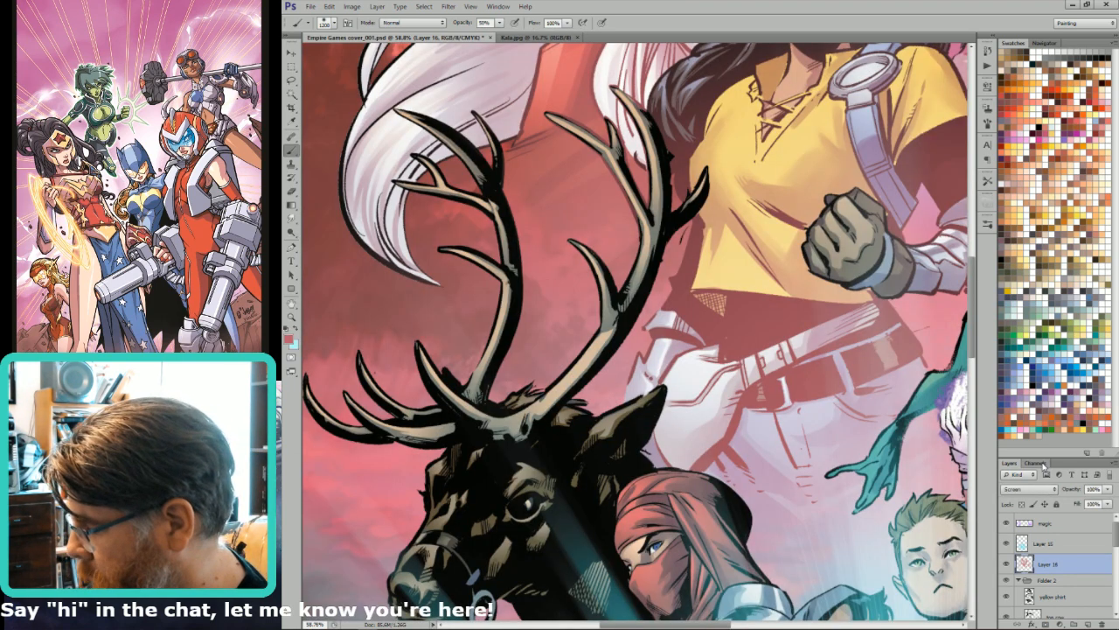
pyautogui.scroll(-3, 1115, 553)
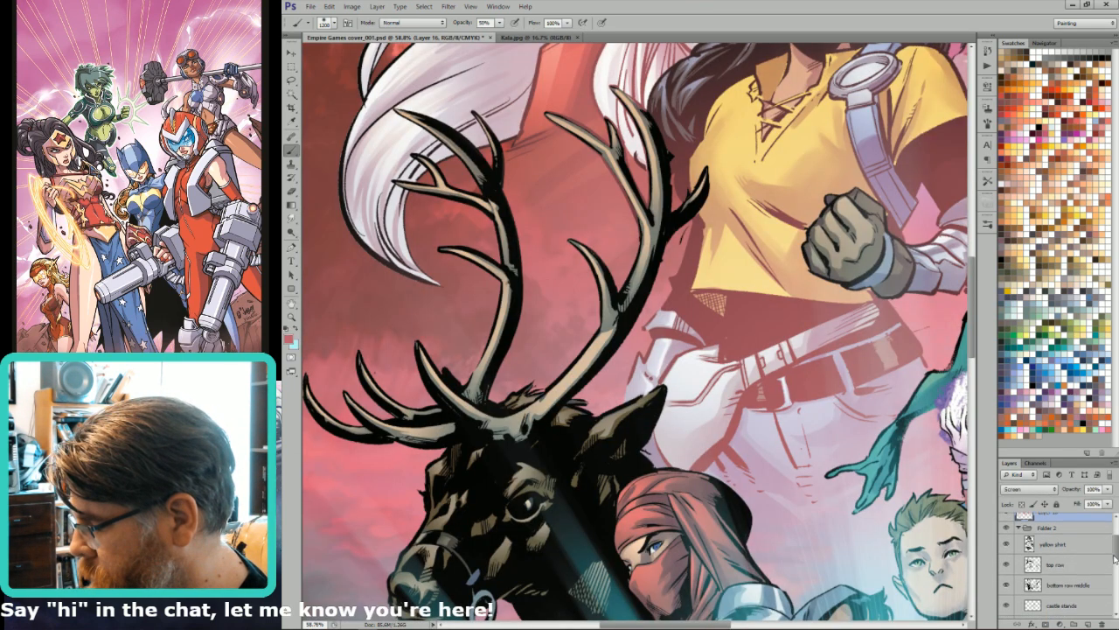
pyautogui.scroll(1, 1115, 558)
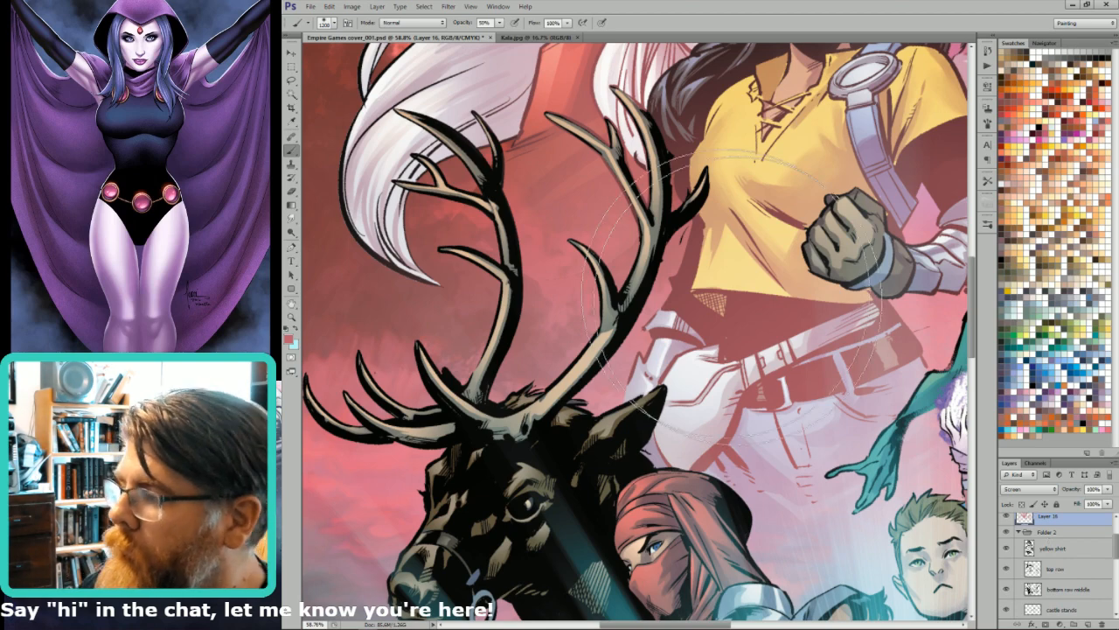
pyautogui.moveTo(700, 141); pyautogui.dragTo(808, 309)
pyautogui.hotkey('ctrl', 'h')
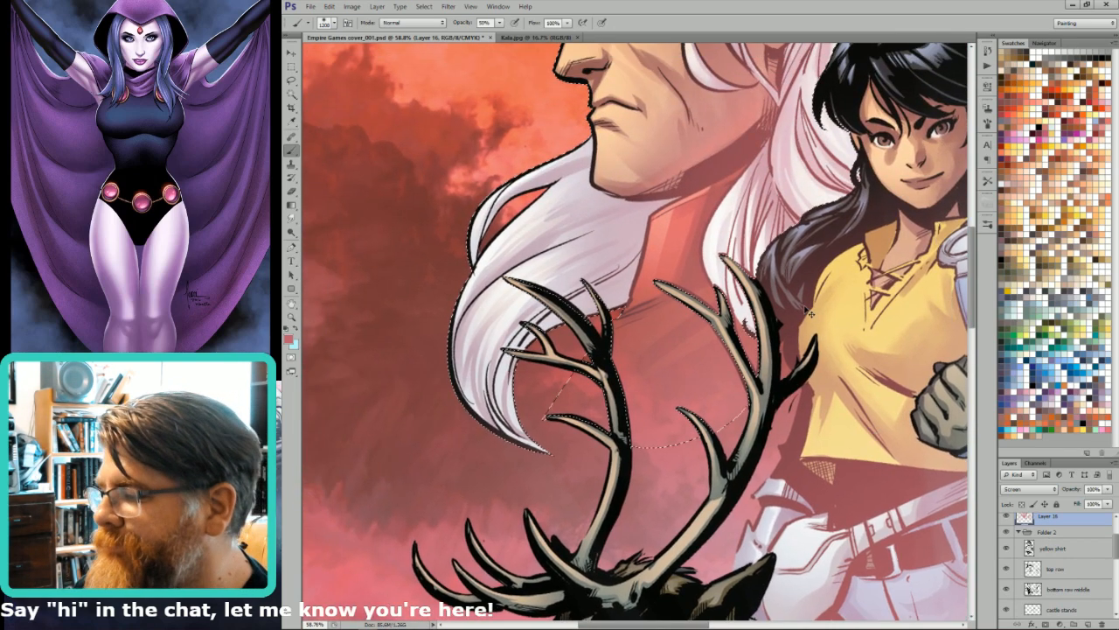
pyautogui.press('l')
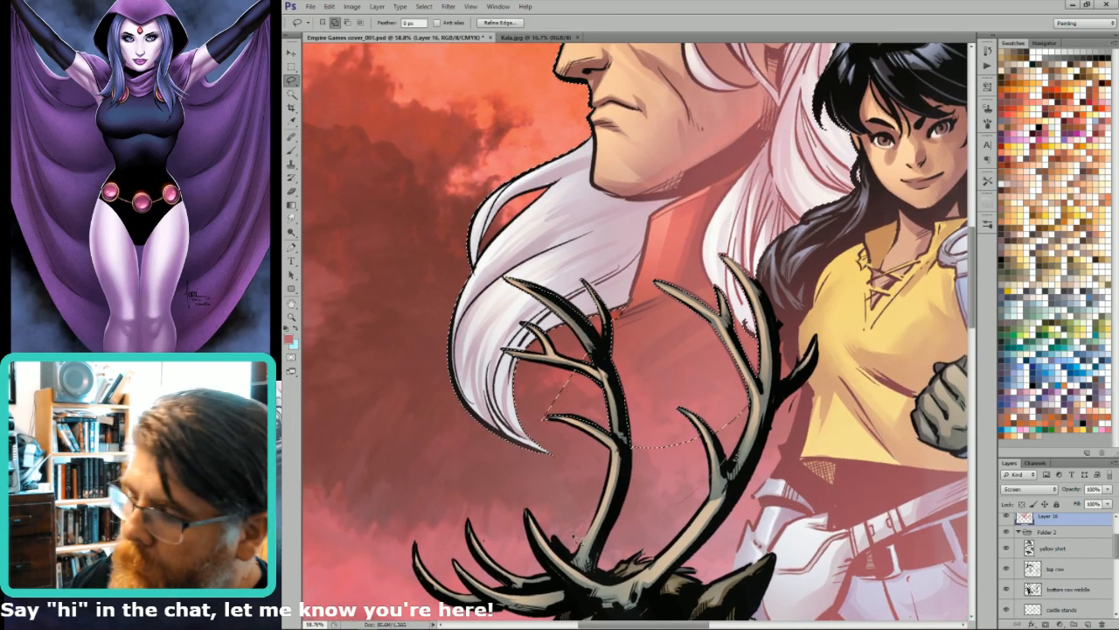
pyautogui.hotkey('ctrl', '-')
pyautogui.hotkey('ctrl', '-')
pyautogui.hotkey('ctrl', '-')
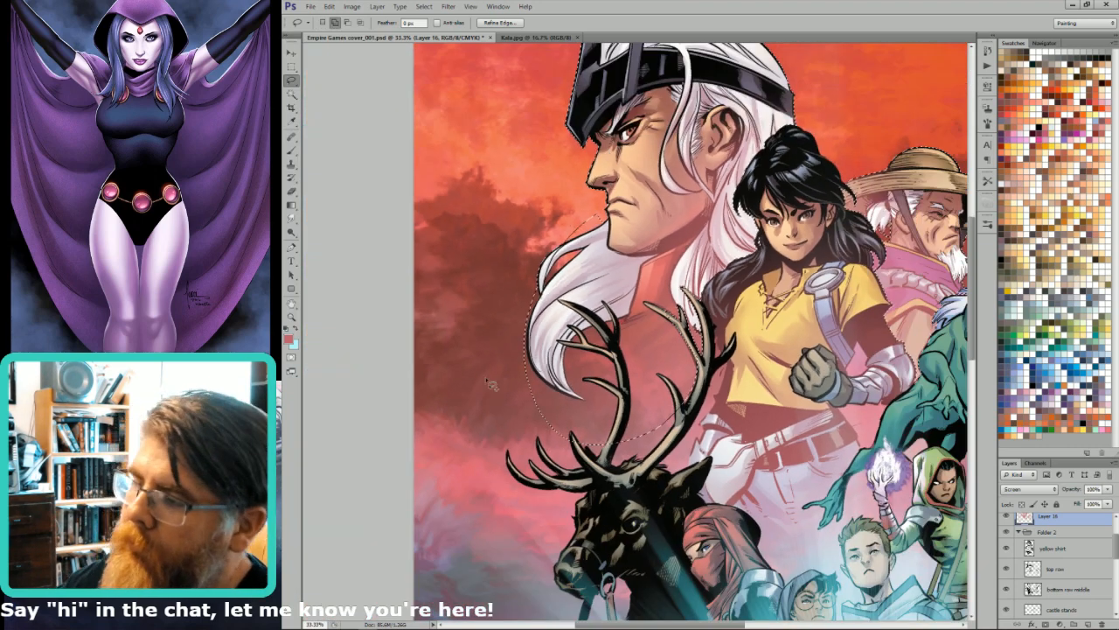
# - Paint more pinkish glow over the white-haired man's beard and collar with an 1100 px brush at 50% opacity, and clear the selection
pyautogui.press('b')
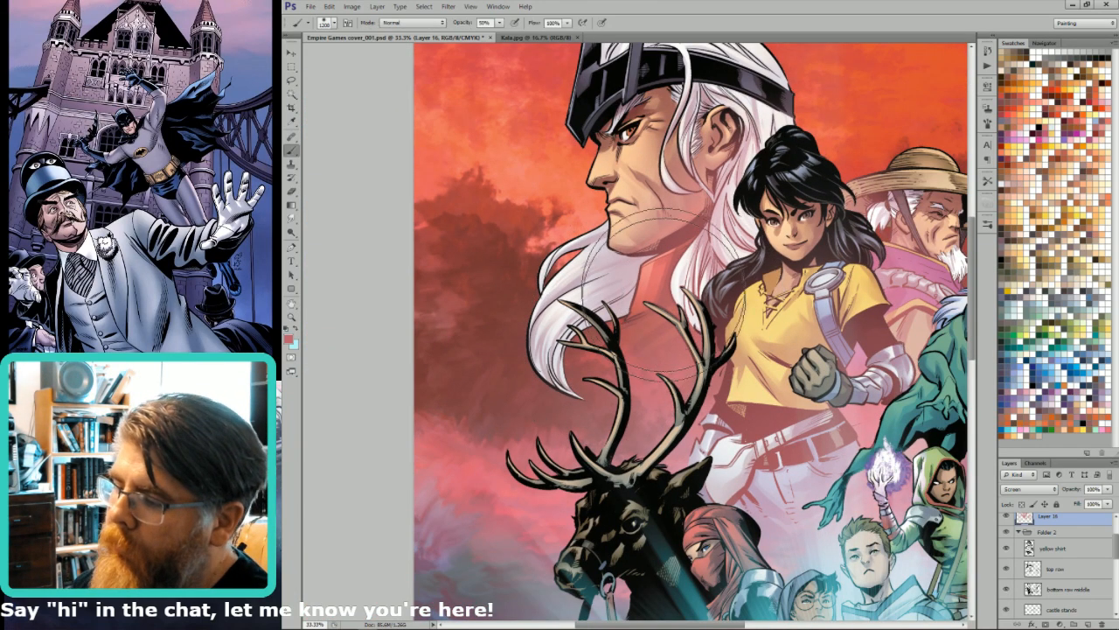
pyautogui.moveTo(662, 288)
pyautogui.mouseDown()
pyautogui.moveTo(604, 344)
pyautogui.moveTo(639, 237)
pyautogui.moveTo(792, 118)
pyautogui.moveTo(847, 103)
pyautogui.moveTo(832, 197)
pyautogui.mouseUp()
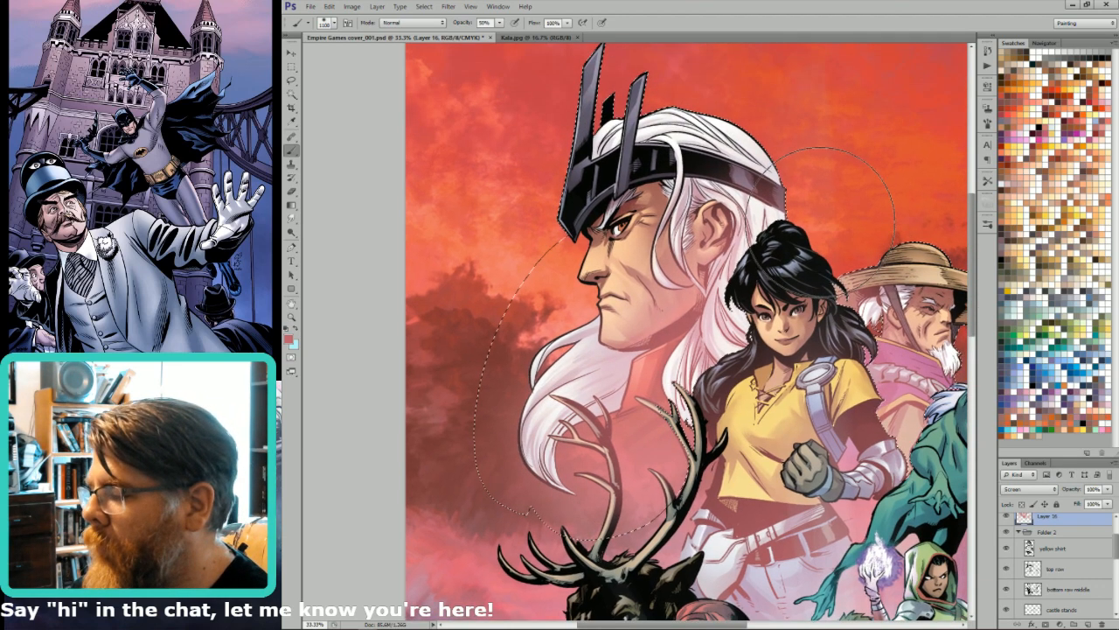
pyautogui.press('l')
pyautogui.click(818, 227)
pyautogui.press('b')
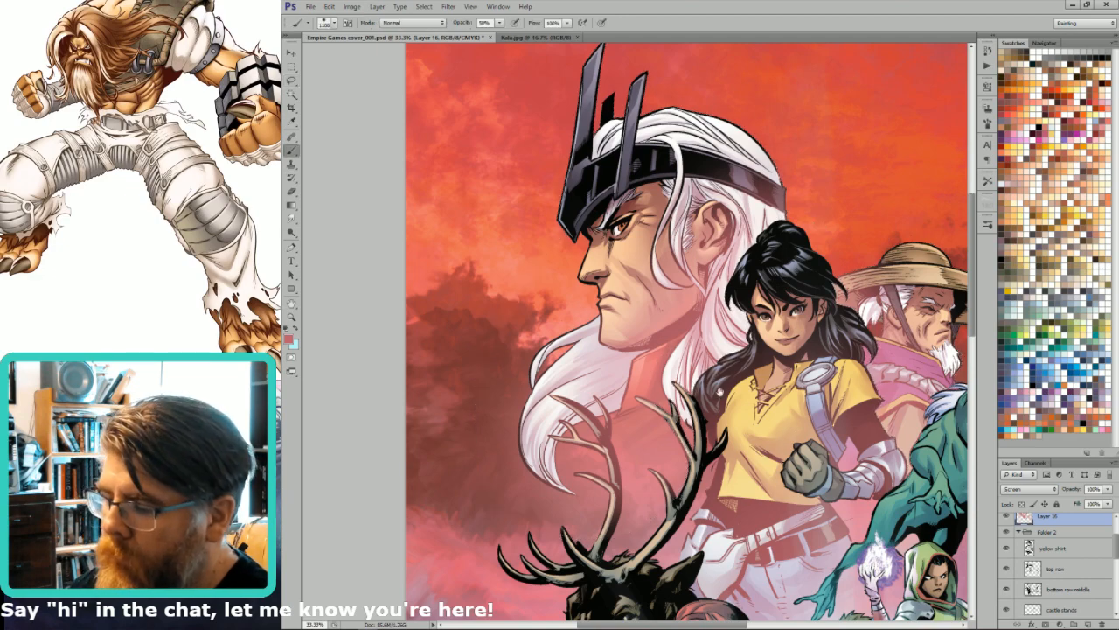
# - Select the stag's antlers from the Alpha 1 copy channel with the Magic Wand at tolerance 0 and restore the colour view
pyautogui.moveTo(669, 411); pyautogui.dragTo(748, 388)
pyautogui.click(1035, 462)
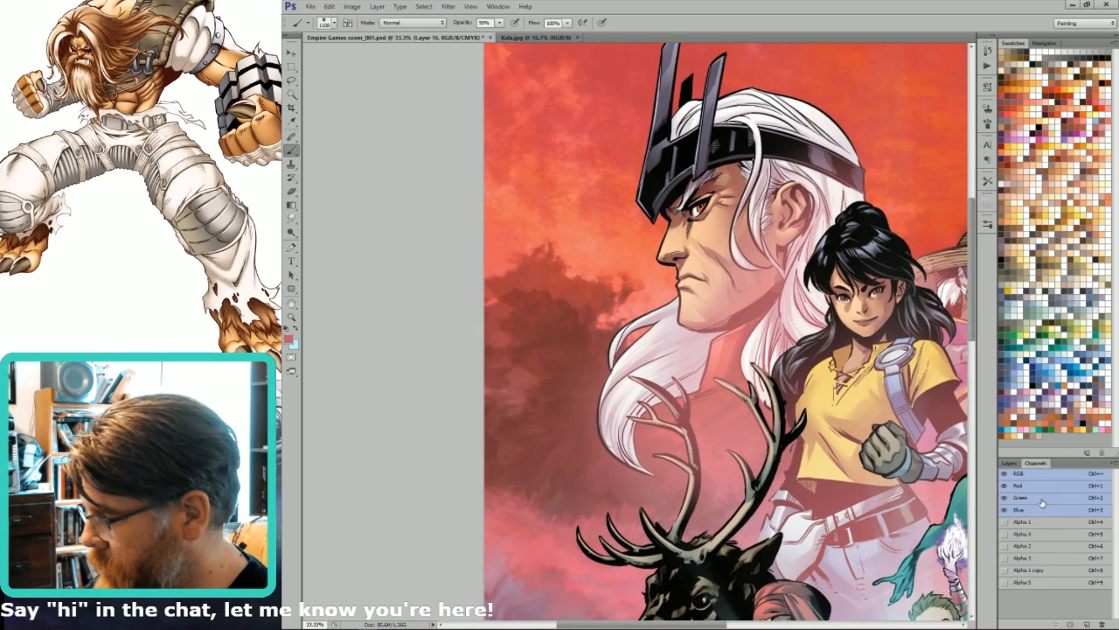
pyautogui.click(1076, 581)
pyautogui.click(1029, 570)
pyautogui.press('w')
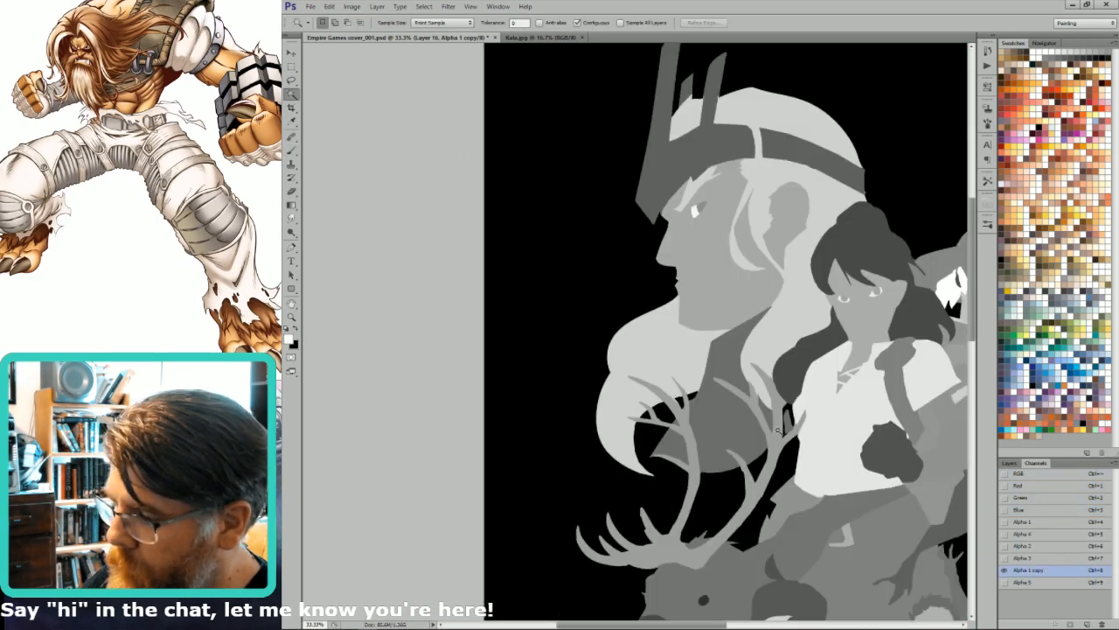
pyautogui.click(794, 448)
pyautogui.hotkey('ctrl', '`')
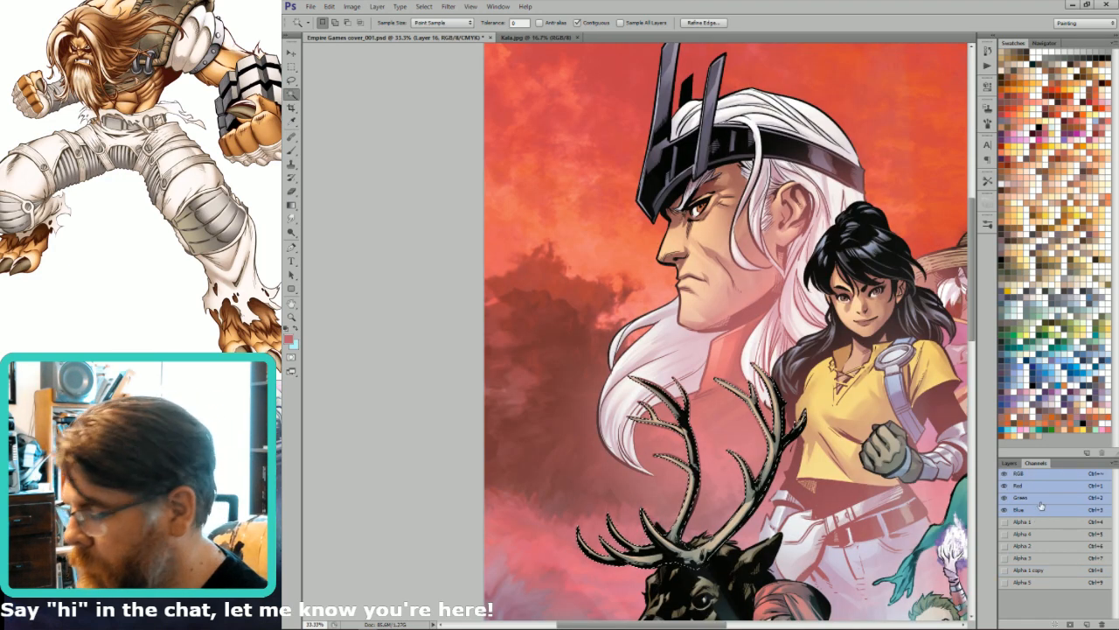
pyautogui.press('F7')
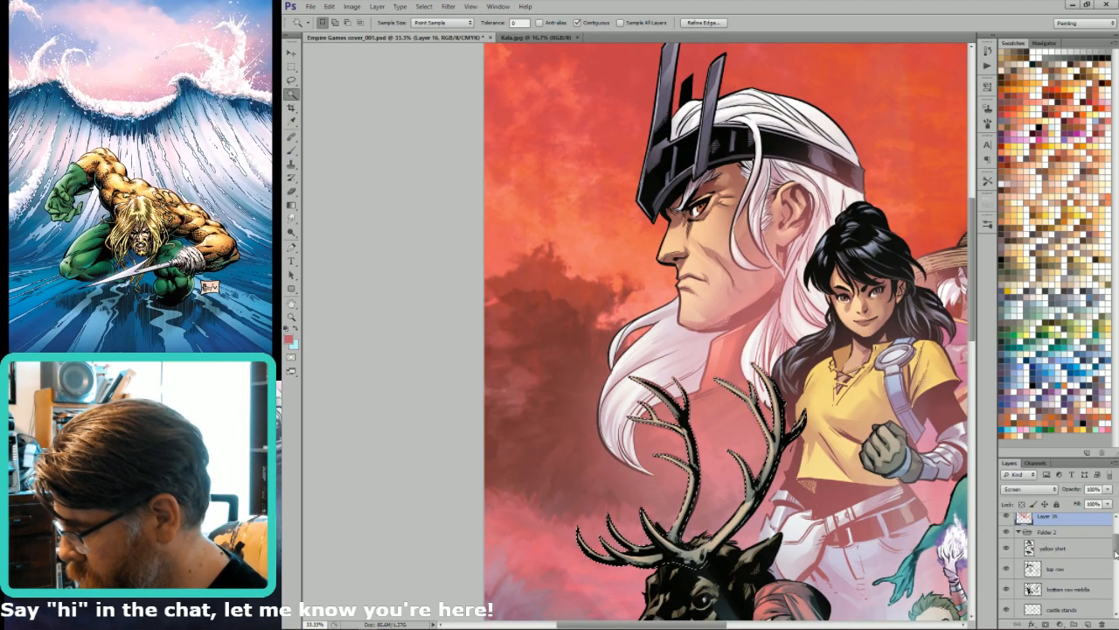
pyautogui.scroll(-1, 1048, 556)
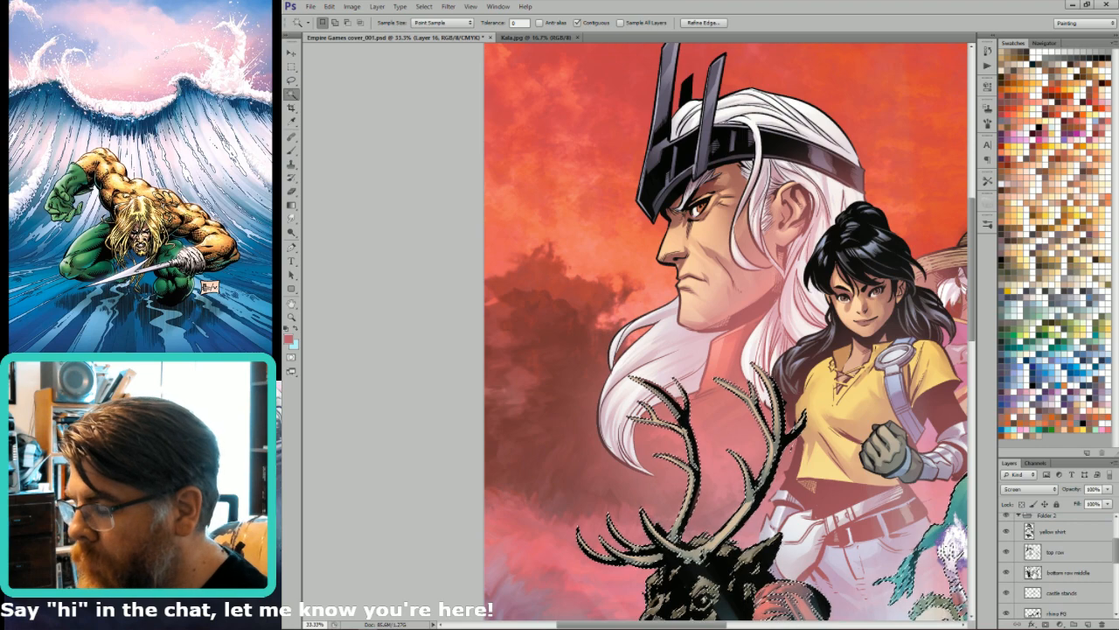
pyautogui.hotkey('ctrl', '-')
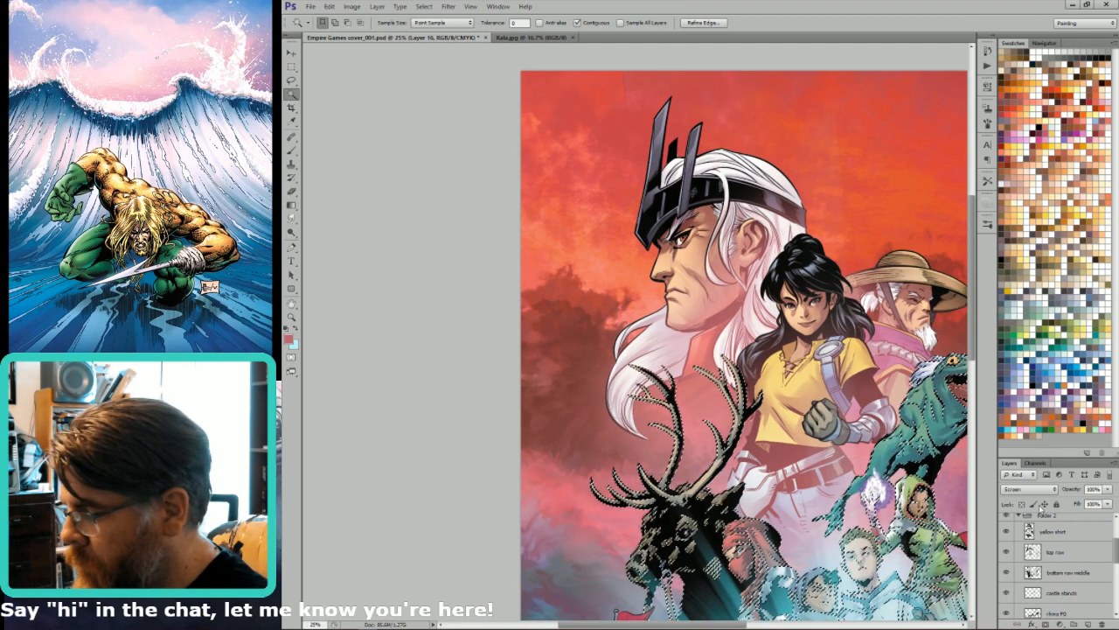
pyautogui.scroll(3, 1114, 552)
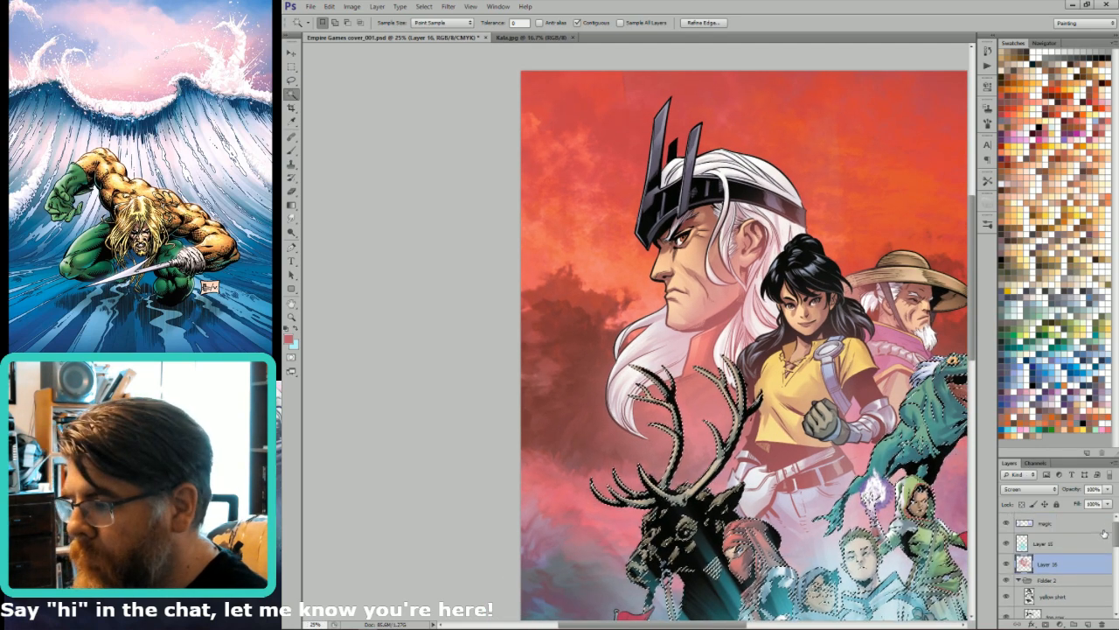
pyautogui.hotkey('ctrl', 'd')
pyautogui.hotkey('ctrl', '0')
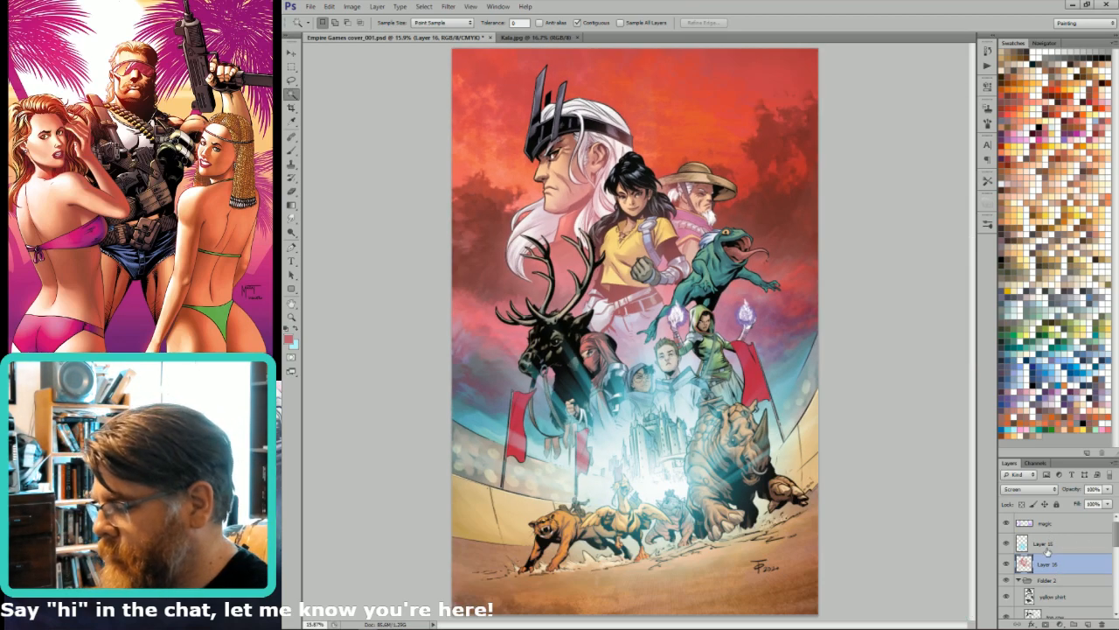
# - Load the bottom row middle layer's outline as a selection and add the frog's body using the Magic Wand on the Alpha 1 channel
pyautogui.moveTo(657, 251); pyautogui.dragTo(708, 227)
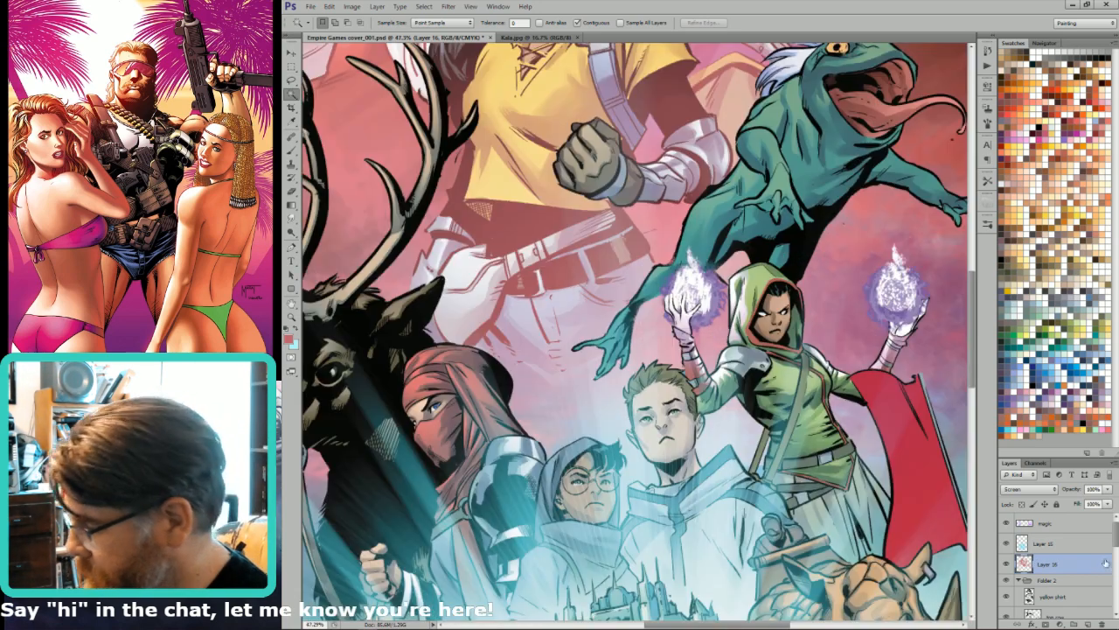
pyautogui.moveTo(1115, 548); pyautogui.dragTo(1116, 555)
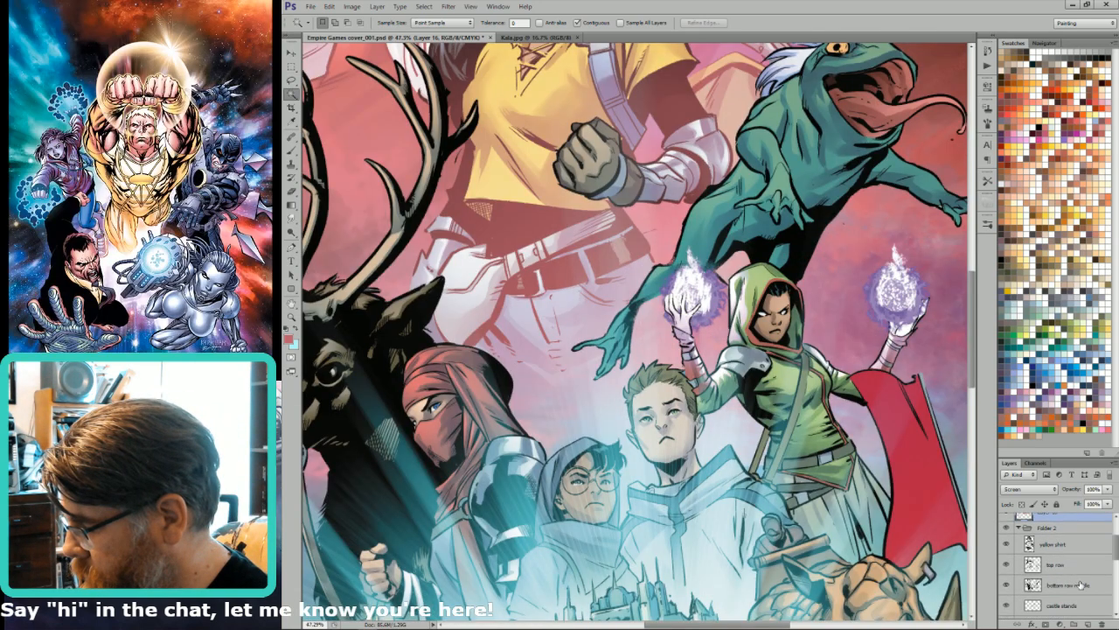
pyautogui.keyDown('ctrl'); pyautogui.click(1035, 589); pyautogui.keyUp('ctrl')
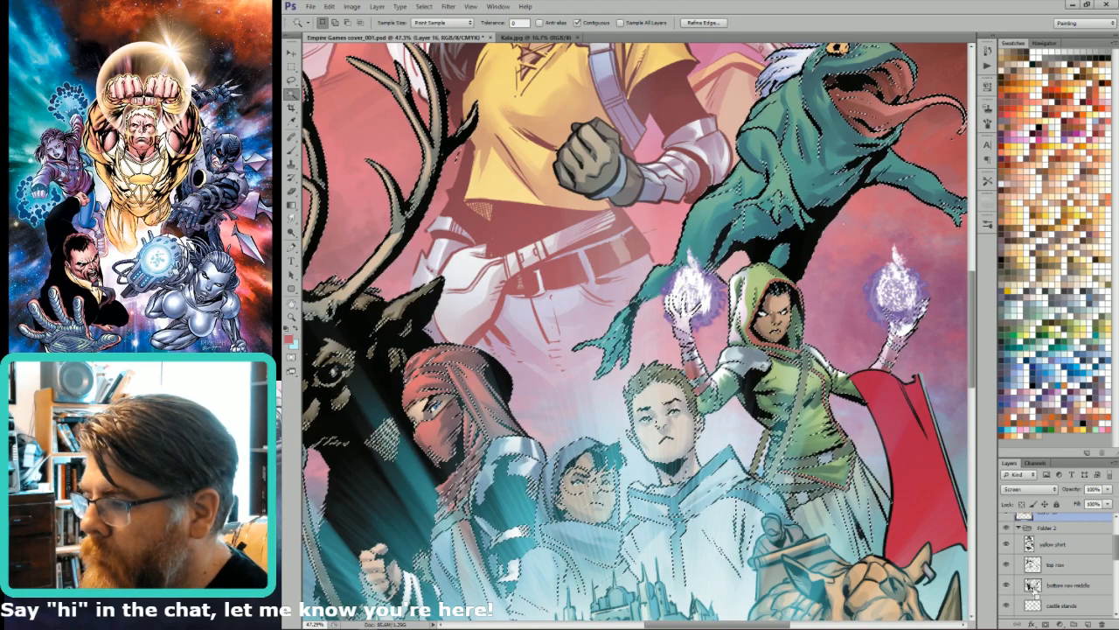
pyautogui.press('l')
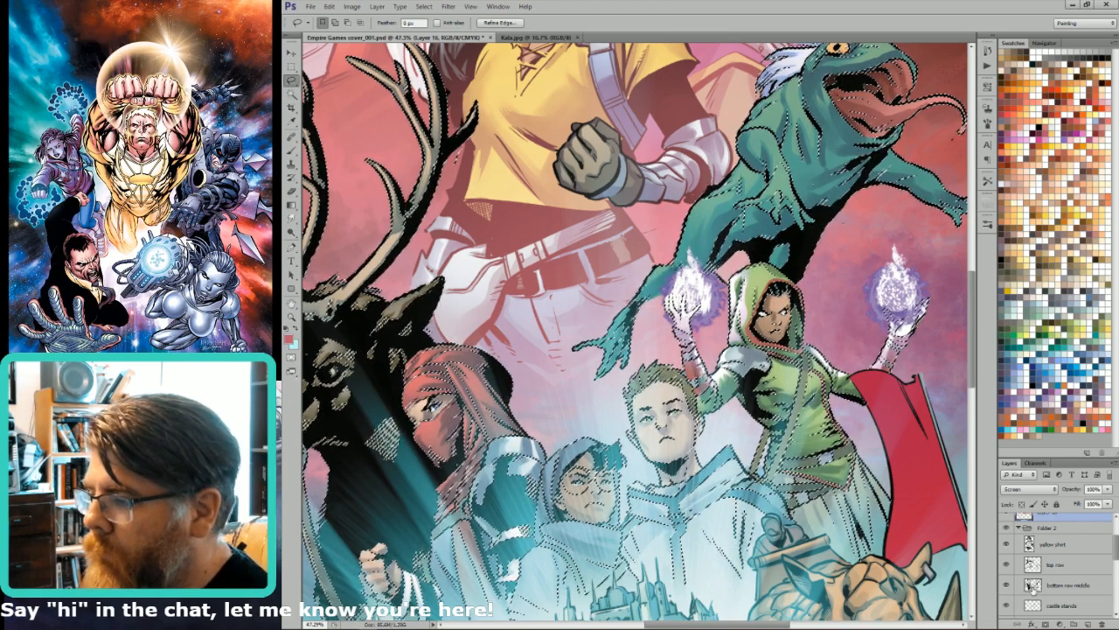
pyautogui.hotkey('ctrl', '6')
pyautogui.press('w')
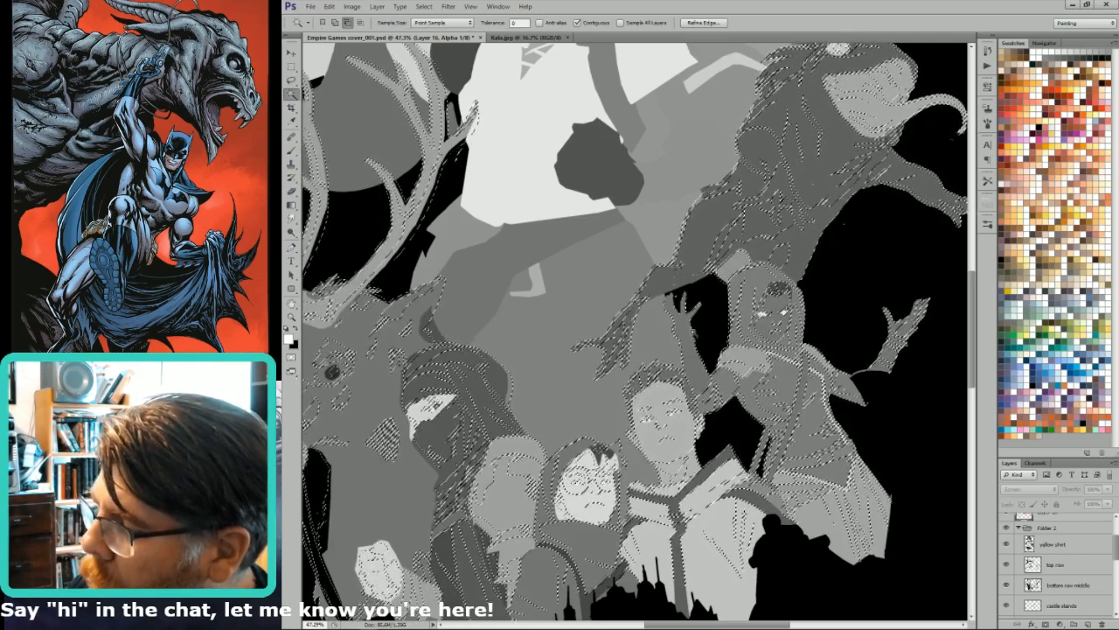
pyautogui.press('shift')
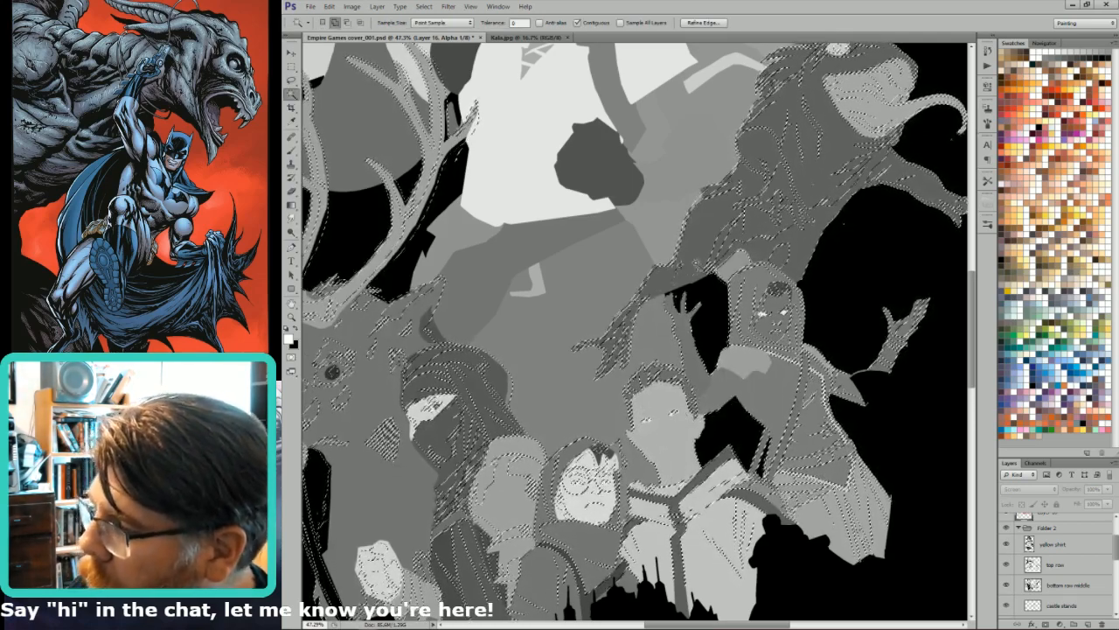
pyautogui.press('alt')
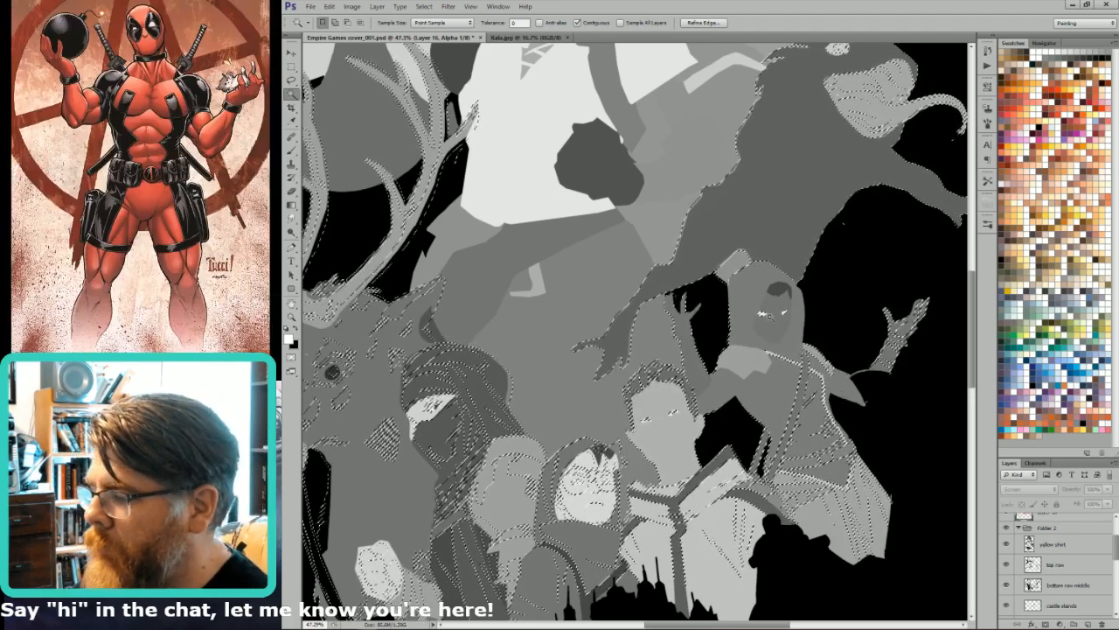
# - Subtract the hooded woman, the stag and the other middle-row figures from the selection with the Lasso, keeping only the frog
pyautogui.press('l')
pyautogui.press('alt')
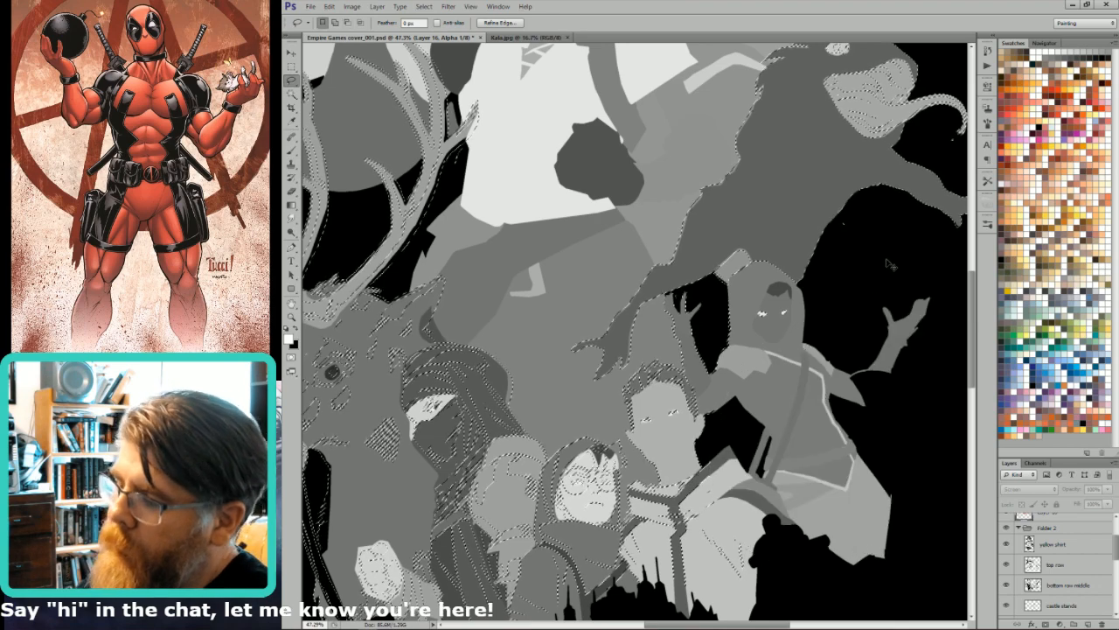
pyautogui.hotkey('ctrl', '0')
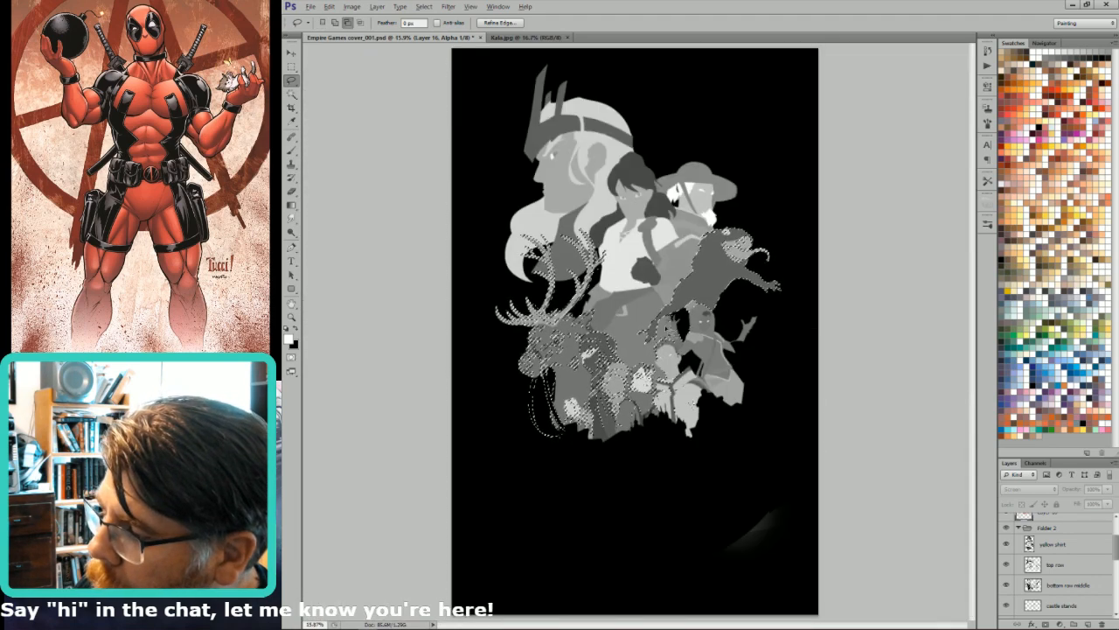
pyautogui.moveTo(558, 215)
pyautogui.mouseDown()
pyautogui.moveTo(799, 452)
pyautogui.moveTo(758, 325)
pyautogui.moveTo(685, 296)
pyautogui.mouseUp()
pyautogui.scroll(5, 683, 295)
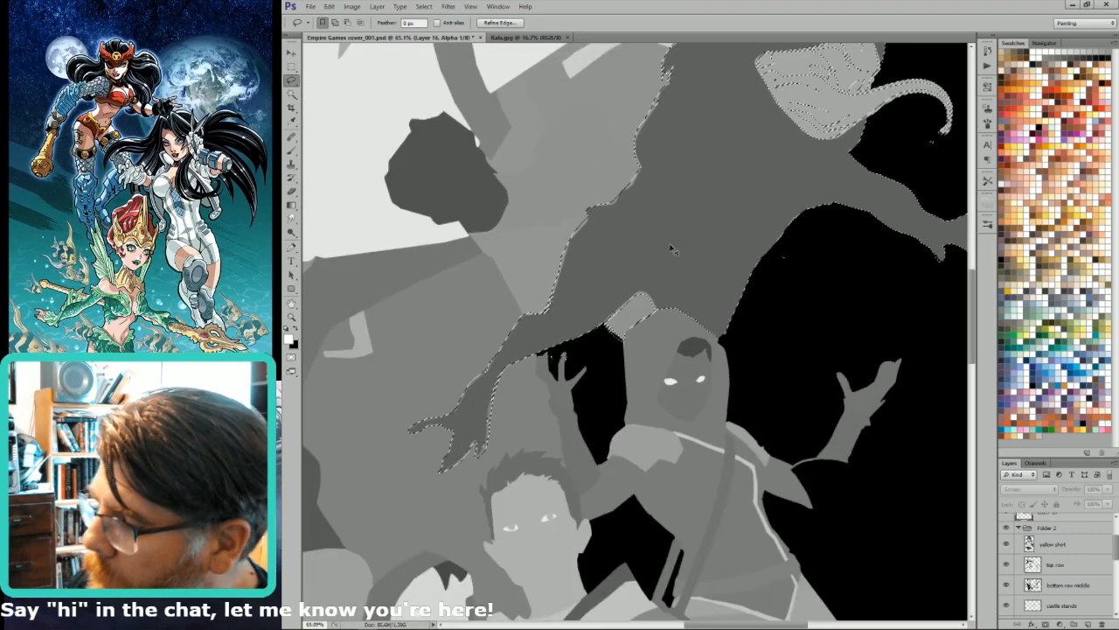
# - Restore the colour view and hide the outline of the frog selection
pyautogui.hotkey('ctrl', '2')
pyautogui.press('alt')
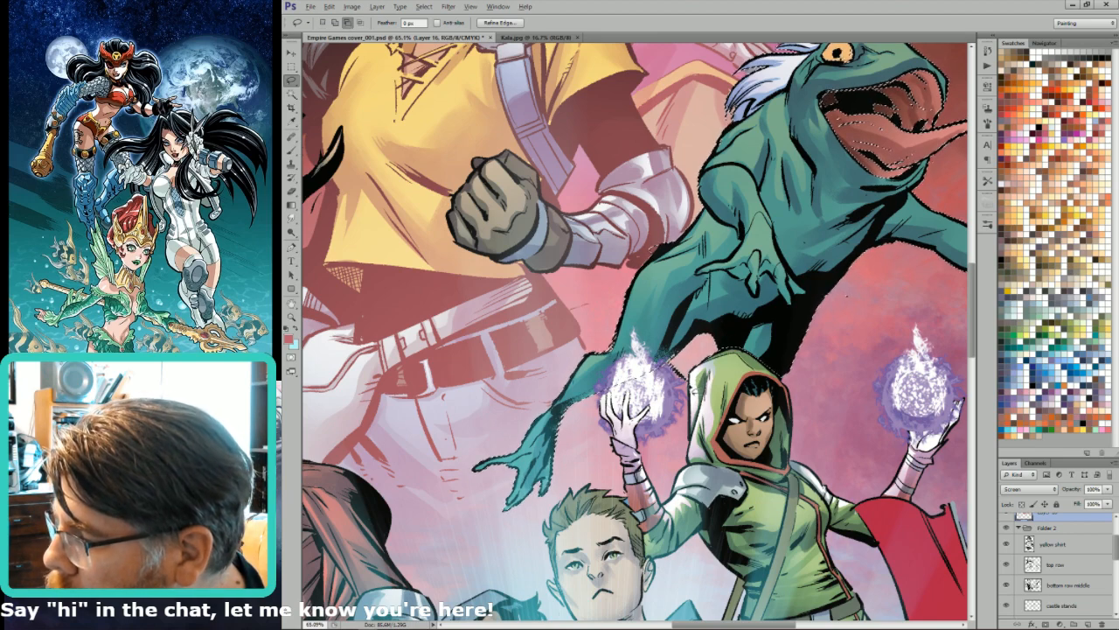
pyautogui.press('shift')
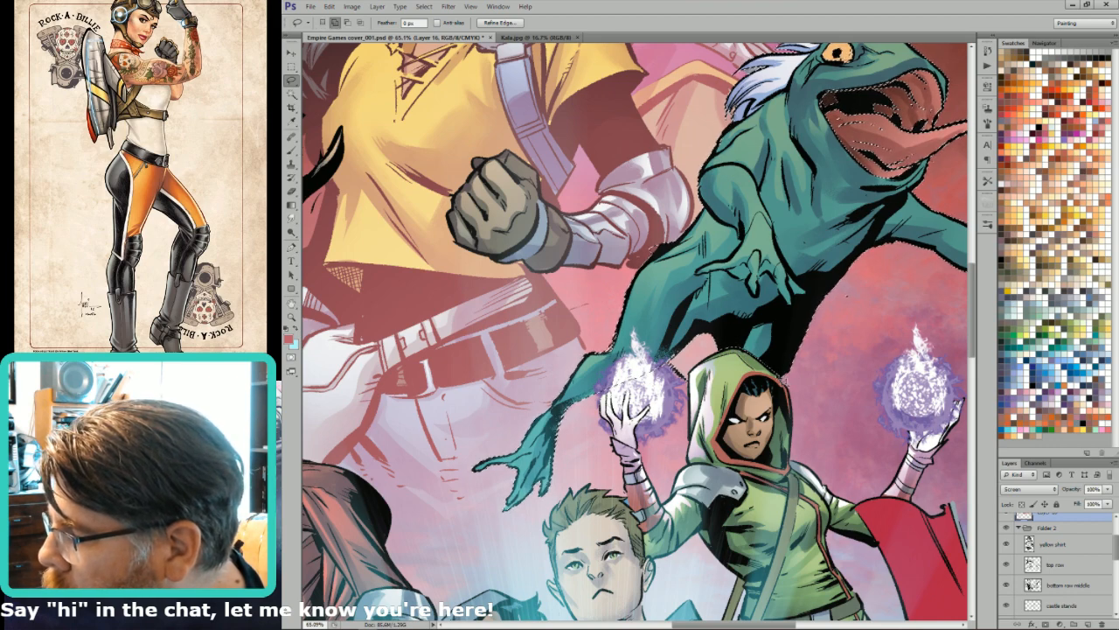
pyautogui.hotkey('ctrl', 'd')
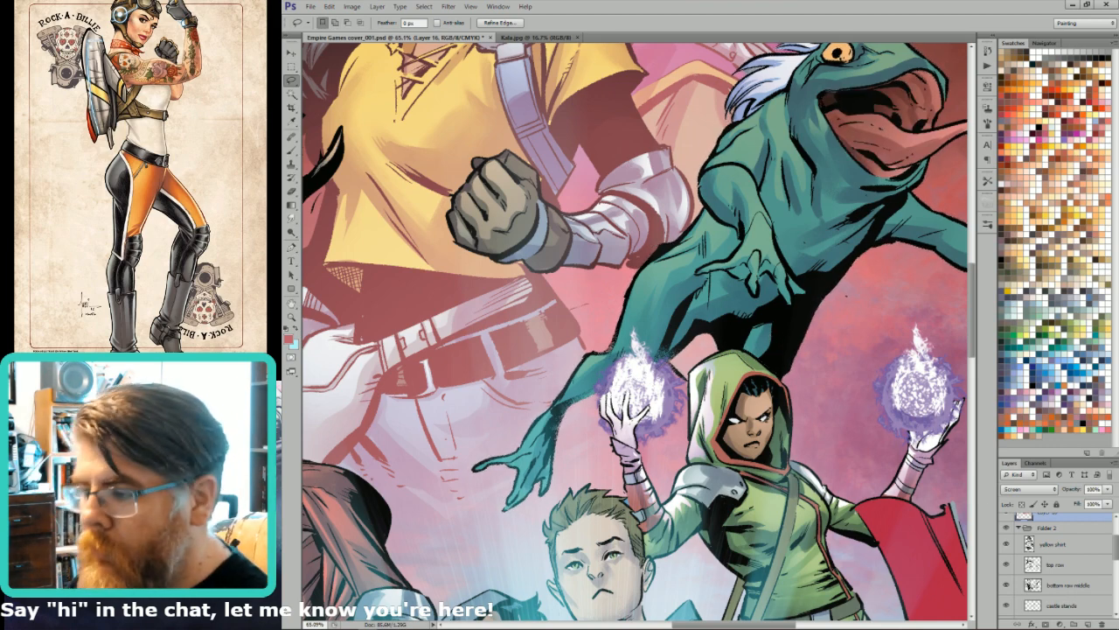
# - Paint pinkish glow over the frog's legs and lower body with an 1100 px Normal-mode brush at 50% opacity
pyautogui.press('b')
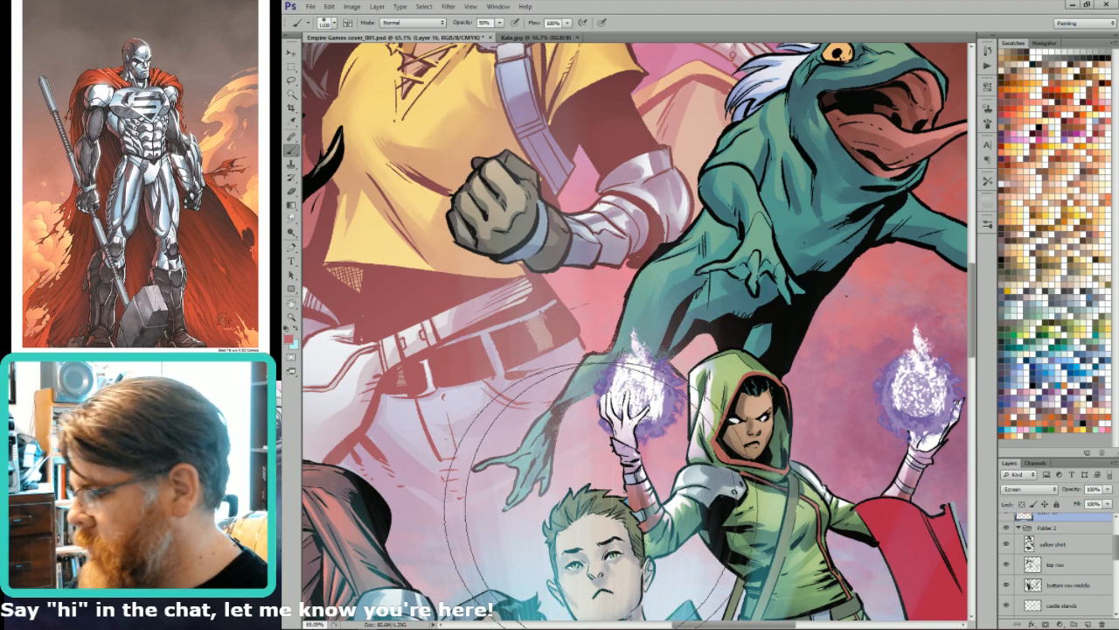
pyautogui.moveTo(542, 454)
pyautogui.mouseDown()
pyautogui.moveTo(594, 395)
pyautogui.moveTo(655, 451)
pyautogui.moveTo(709, 447)
pyautogui.moveTo(717, 475)
pyautogui.moveTo(741, 351)
pyautogui.moveTo(745, 440)
pyautogui.moveTo(724, 419)
pyautogui.mouseUp()
pyautogui.hotkey('ctrl', '0')
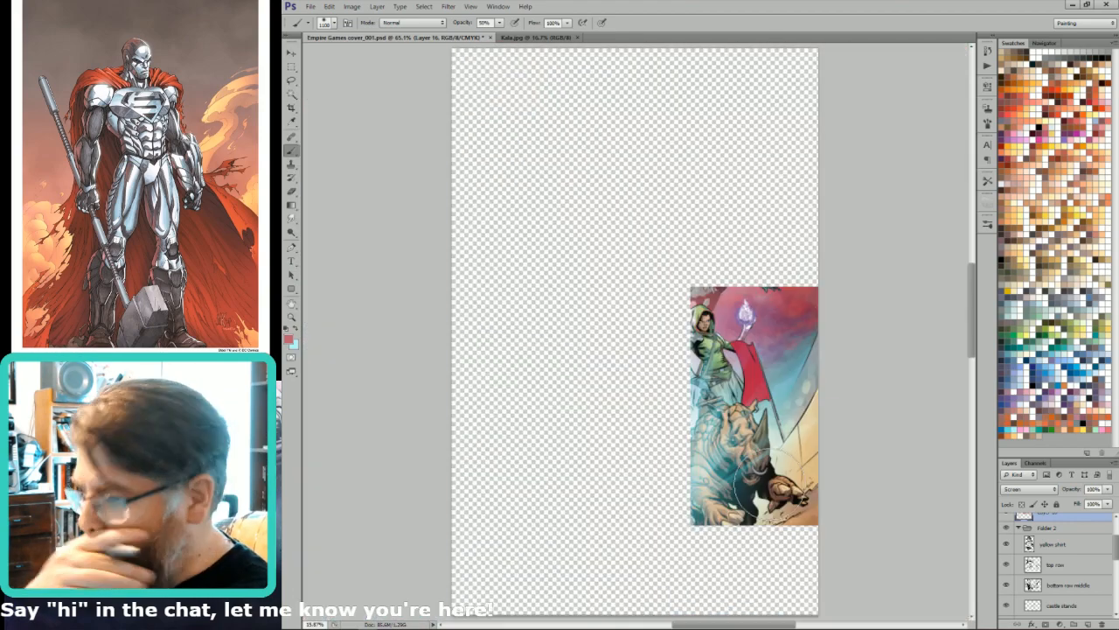
pyautogui.scroll(5, 709, 280)
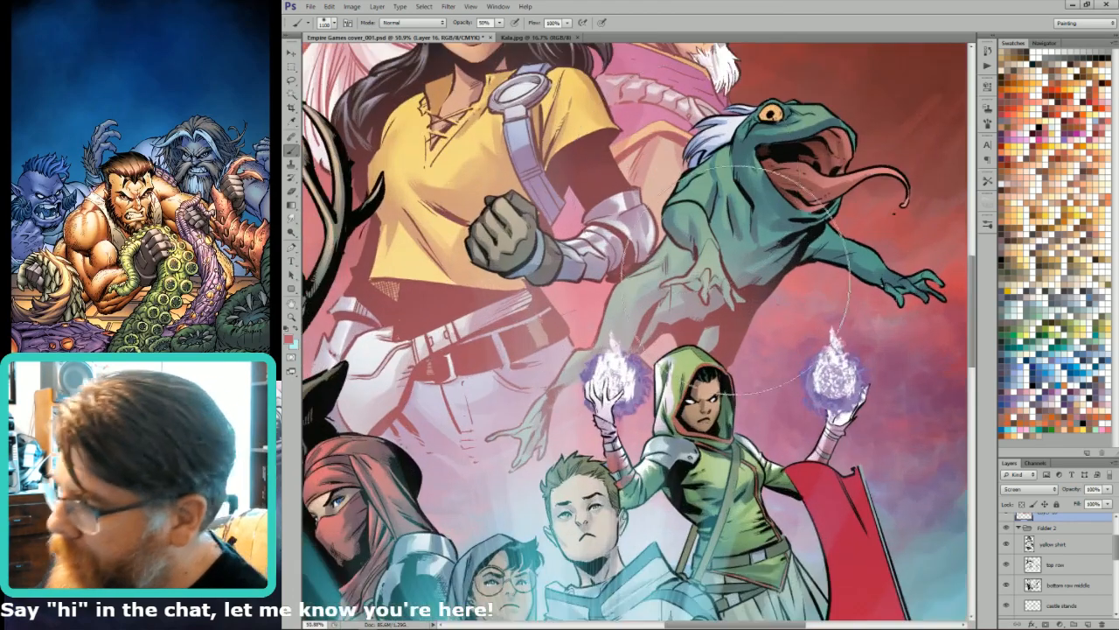
pyautogui.press('e')
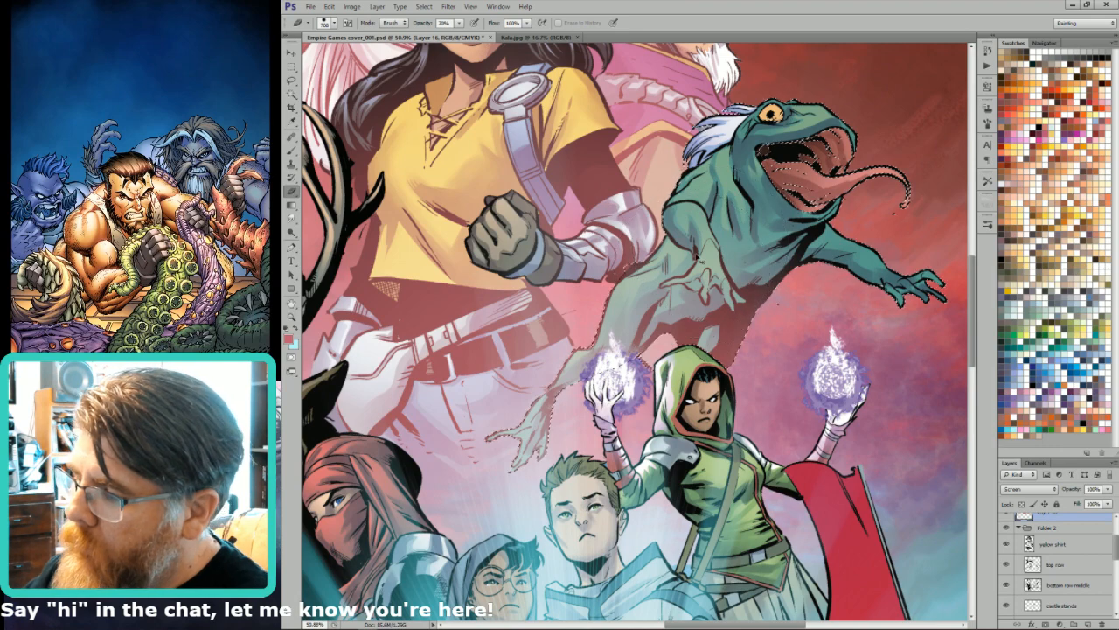
# - Outline the dark patch between the armoured sleeve and the frog's body with the Lasso and blend it into the reddish glow
pyautogui.scroll(5, 691, 253)
pyautogui.press('l')
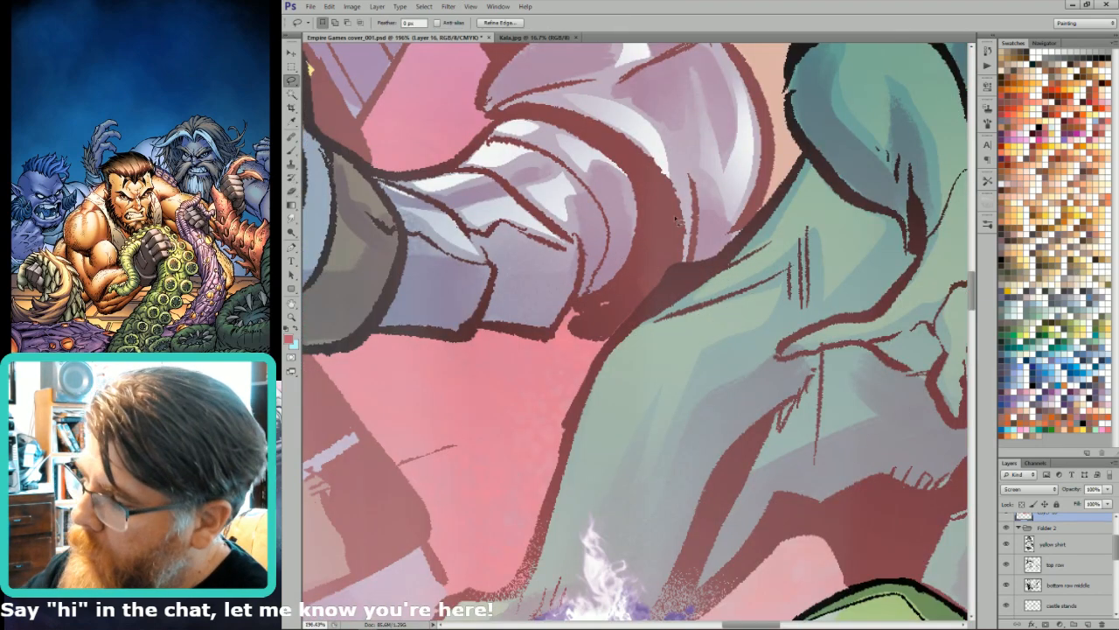
pyautogui.click(626, 324)
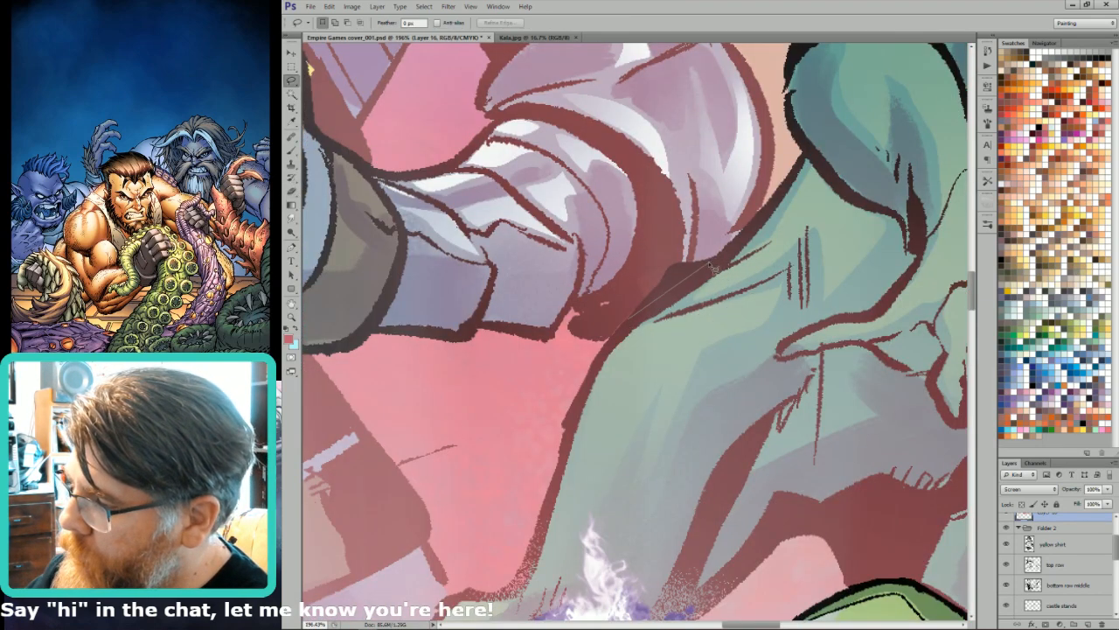
pyautogui.moveTo(715, 264)
pyautogui.mouseDown()
pyautogui.moveTo(750, 223)
pyautogui.moveTo(629, 317)
pyautogui.moveTo(682, 298)
pyautogui.mouseUp()
pyautogui.press('r')
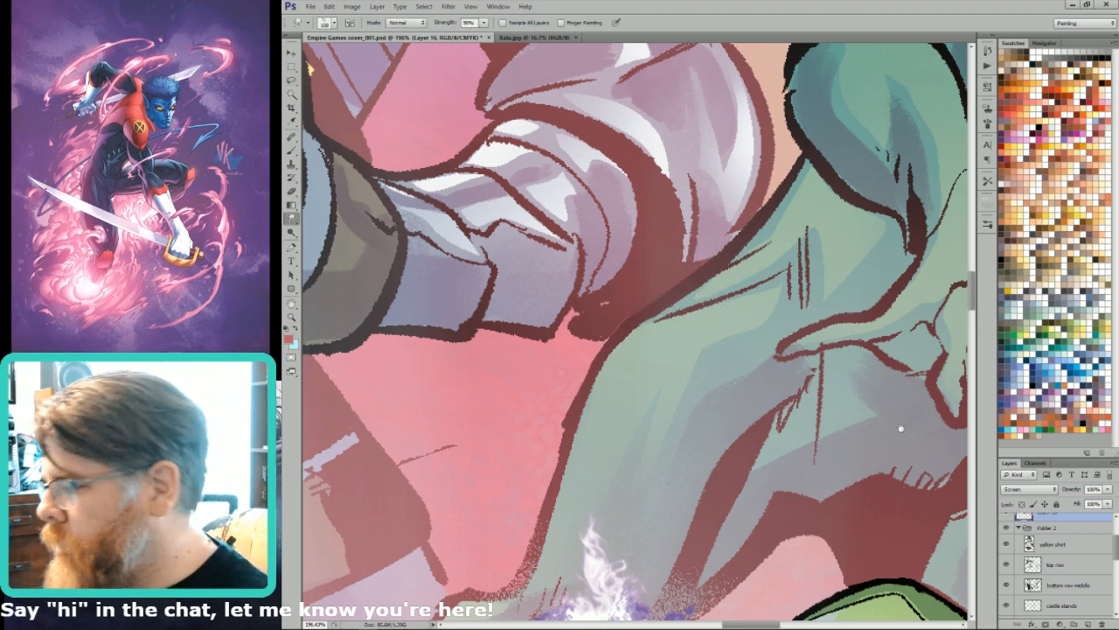
# - Select the frog's near hand and forearm with the Lasso, tracing around the fingers
pyautogui.moveTo(962, 341); pyautogui.dragTo(874, 350)
pyautogui.press('l')
pyautogui.moveTo(806, 250)
pyautogui.mouseDown()
pyautogui.moveTo(812, 305)
pyautogui.moveTo(784, 336)
pyautogui.moveTo(690, 371)
pyautogui.mouseUp()
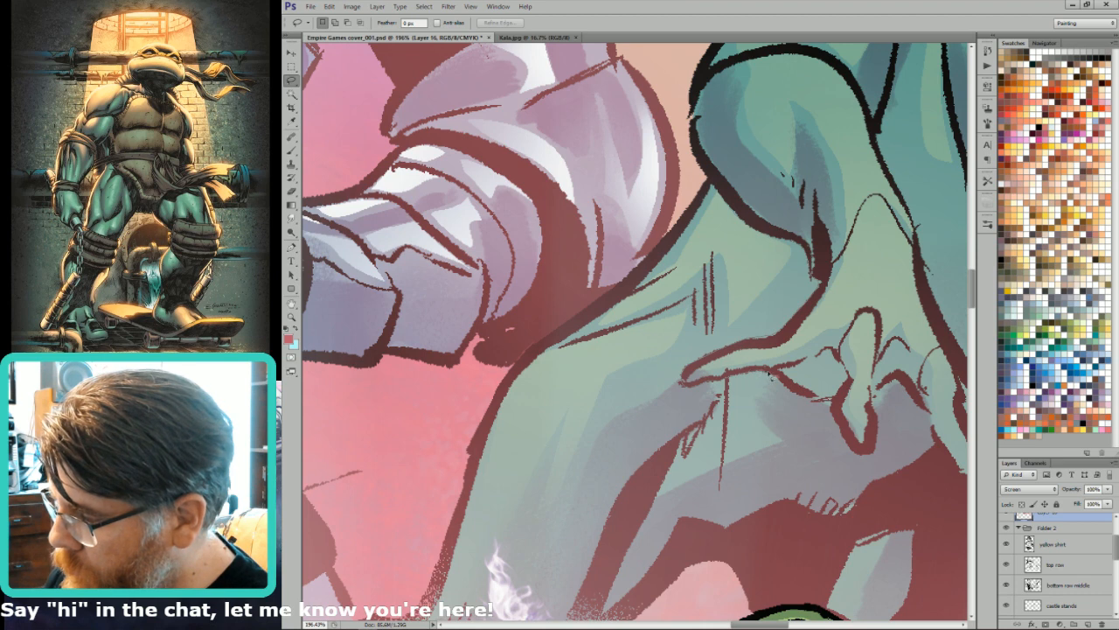
pyautogui.moveTo(807, 402)
pyautogui.mouseDown()
pyautogui.moveTo(837, 424)
pyautogui.moveTo(832, 415)
pyautogui.moveTo(854, 453)
pyautogui.mouseUp()
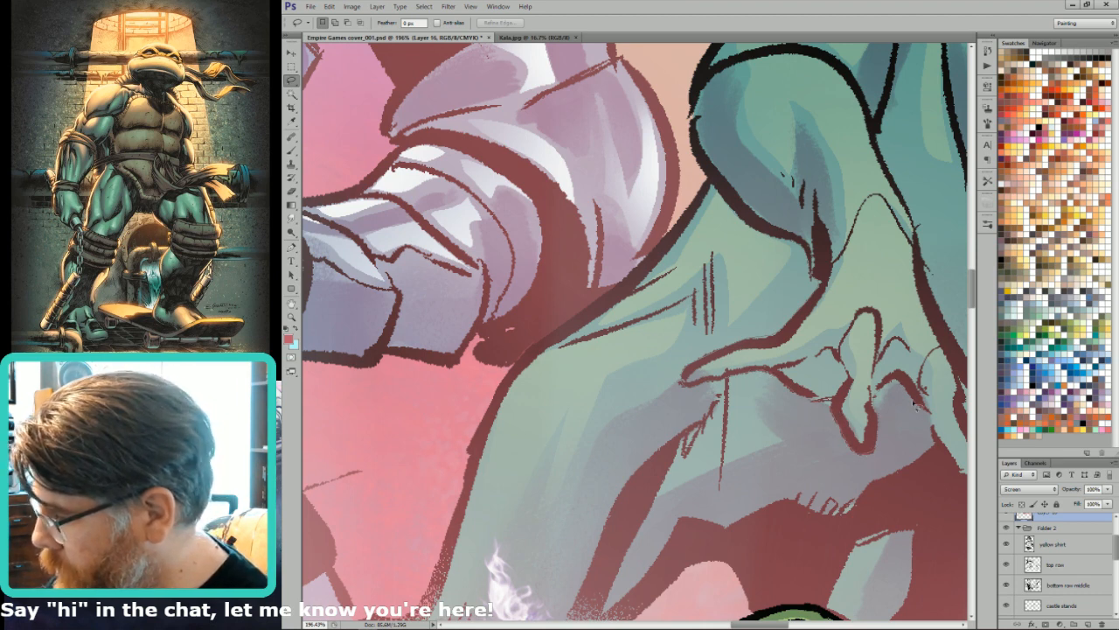
pyautogui.moveTo(916, 404)
pyautogui.mouseDown()
pyautogui.moveTo(960, 476)
pyautogui.moveTo(886, 478)
pyautogui.moveTo(905, 482)
pyautogui.moveTo(907, 454)
pyautogui.moveTo(953, 458)
pyautogui.moveTo(958, 441)
pyautogui.moveTo(897, 377)
pyautogui.moveTo(855, 263)
pyautogui.mouseUp()
pyautogui.moveTo(773, 143); pyautogui.dragTo(724, 117)
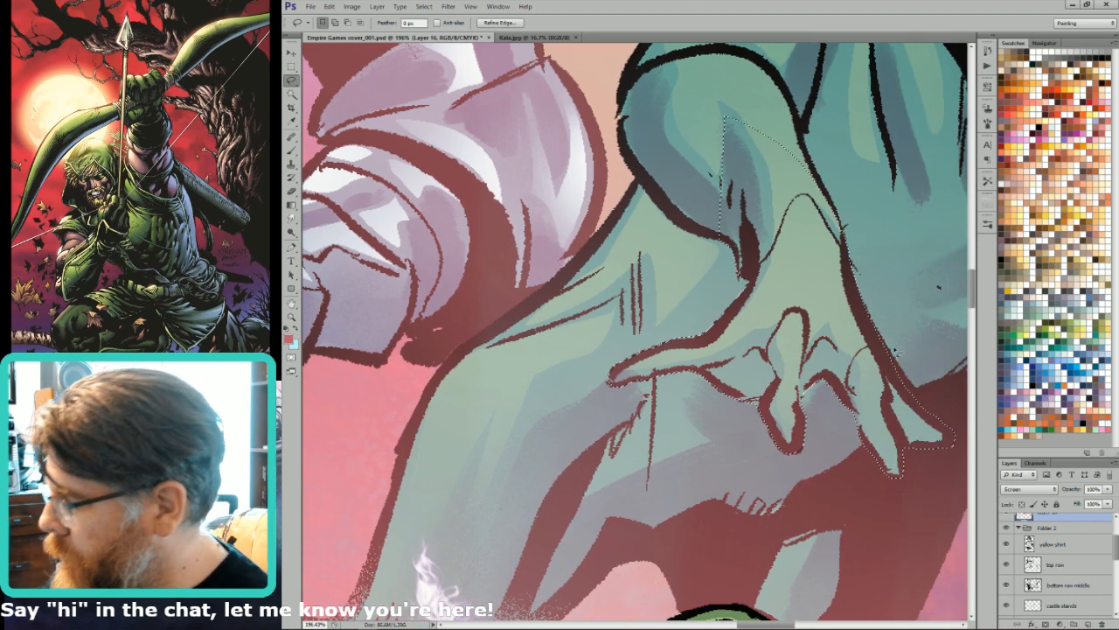
pyautogui.moveTo(908, 376)
pyautogui.mouseDown()
pyautogui.moveTo(954, 447)
pyautogui.moveTo(942, 441)
pyautogui.mouseUp()
# - Hide the selection outline and erase the glow from the frog's selected hand with a 400 px eraser at 20% opacity
pyautogui.hotkey('ctrl', 'h')
pyautogui.hotkey('ctrl', '-')
pyautogui.hotkey('ctrl', '-')
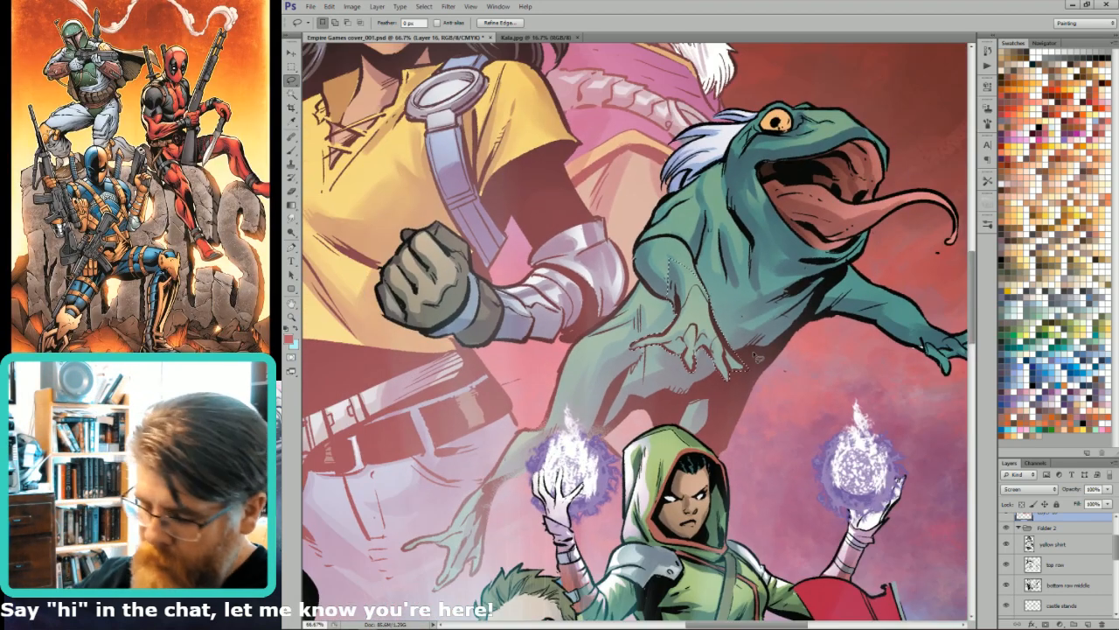
pyautogui.press('e')
pyautogui.press('[')
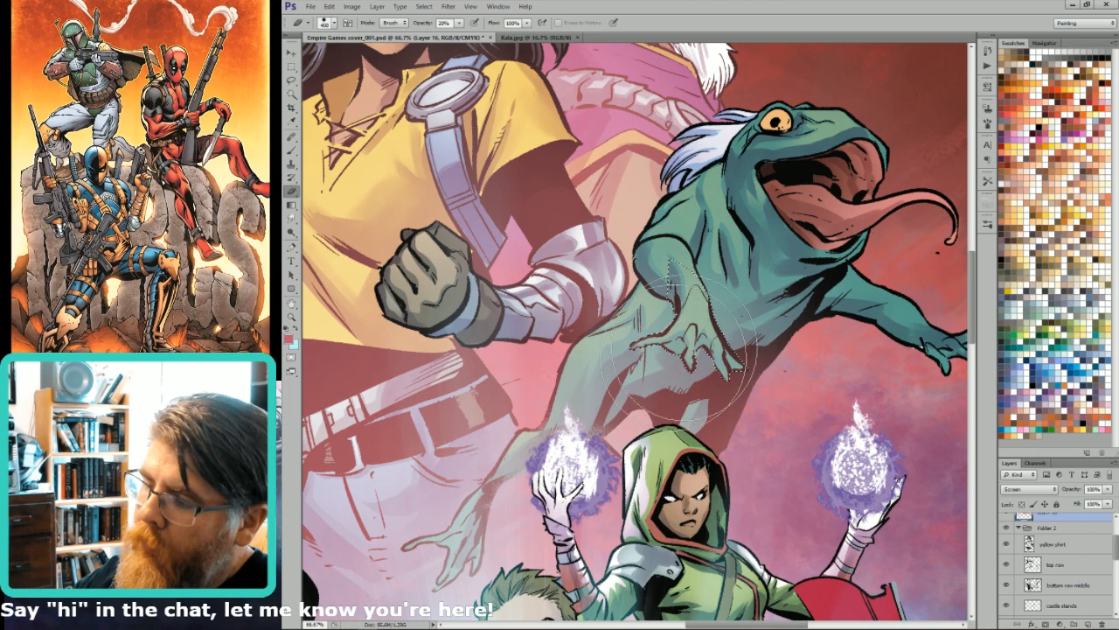
# - Extend the Lasso selection up the frog's arm and erase more glow from it with a 500 px eraser at 20% opacity
pyautogui.press('l')
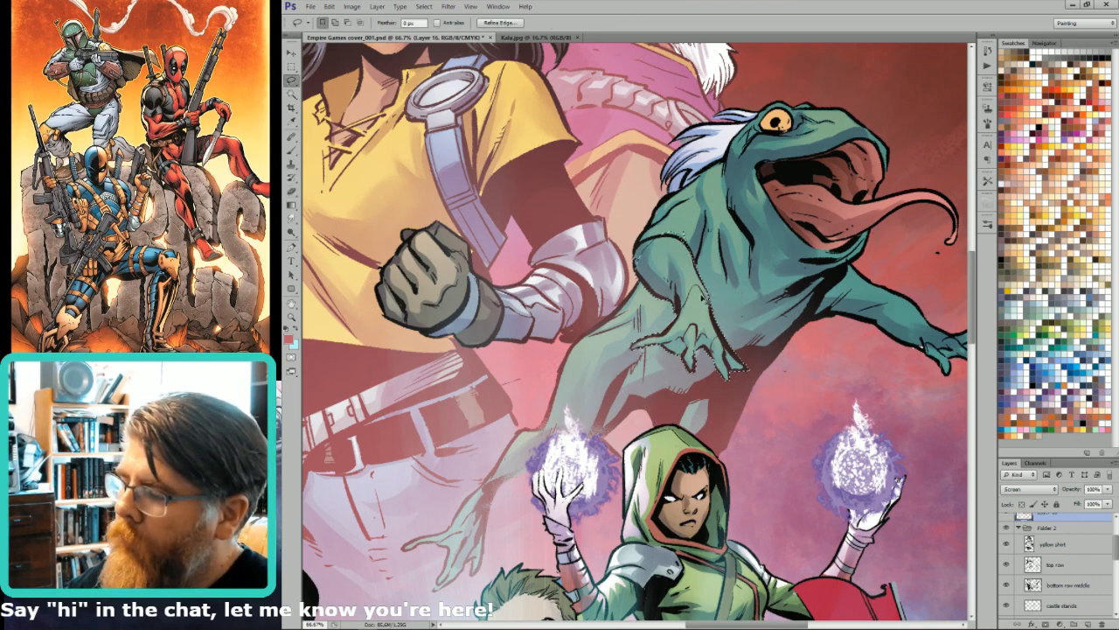
pyautogui.press('b')
pyautogui.press('e')
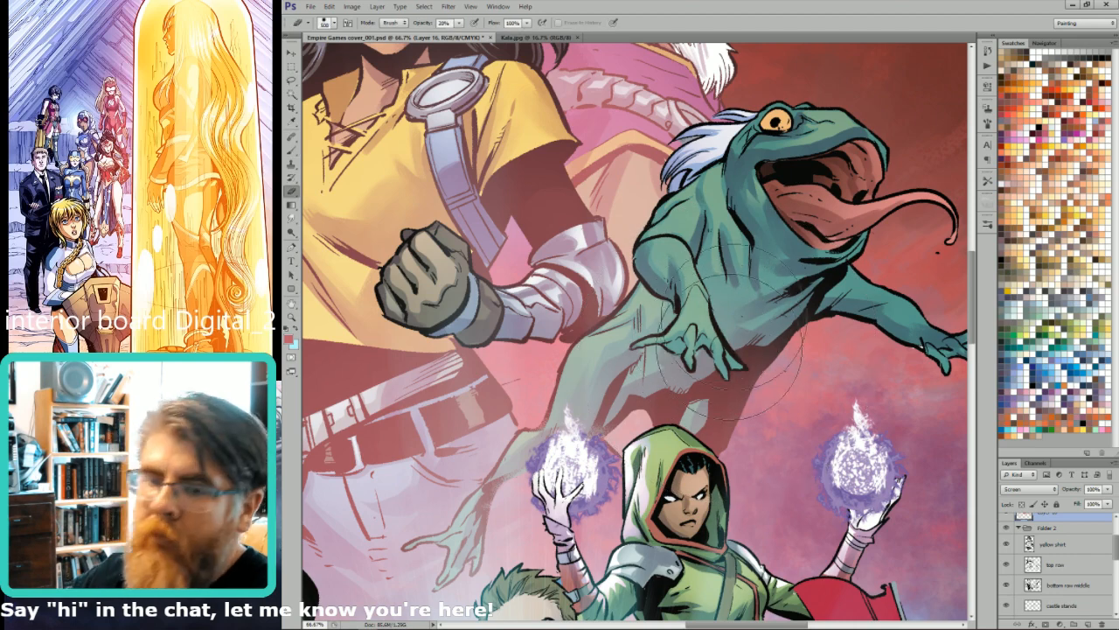
# - Fit the whole cover in view and collapse Folder 2 to reach the layers of Folder 3
pyautogui.hotkey('ctrl', '0')
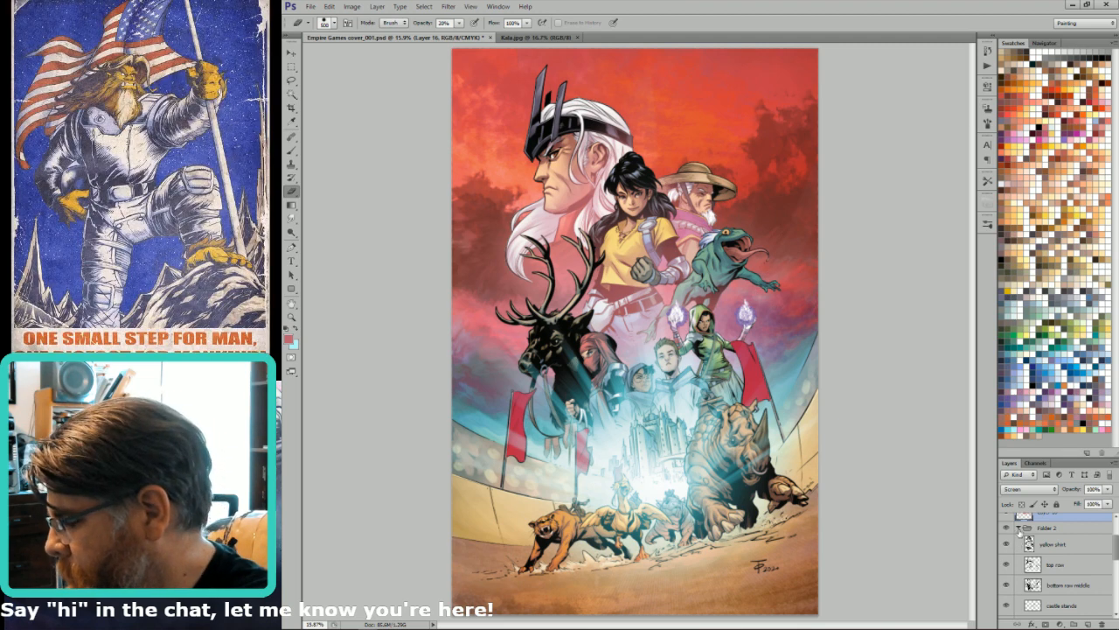
pyautogui.click(1019, 529)
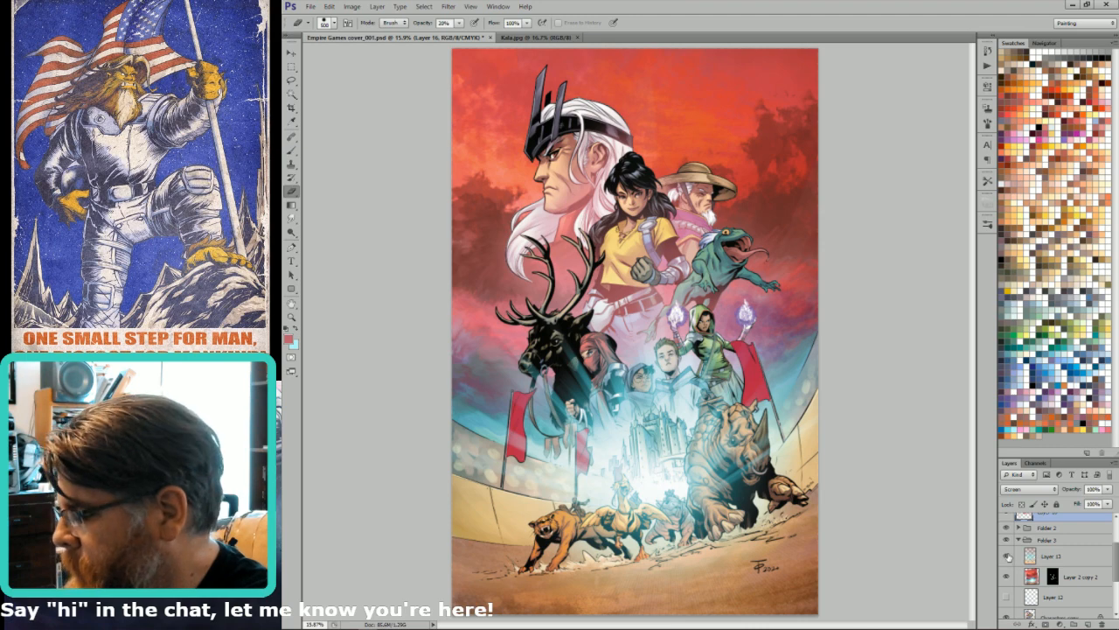
# - Compare the artwork with and without Layer 13, and move that layer to the top of the layer stack
pyautogui.click(1008, 556)
pyautogui.click(1008, 557)
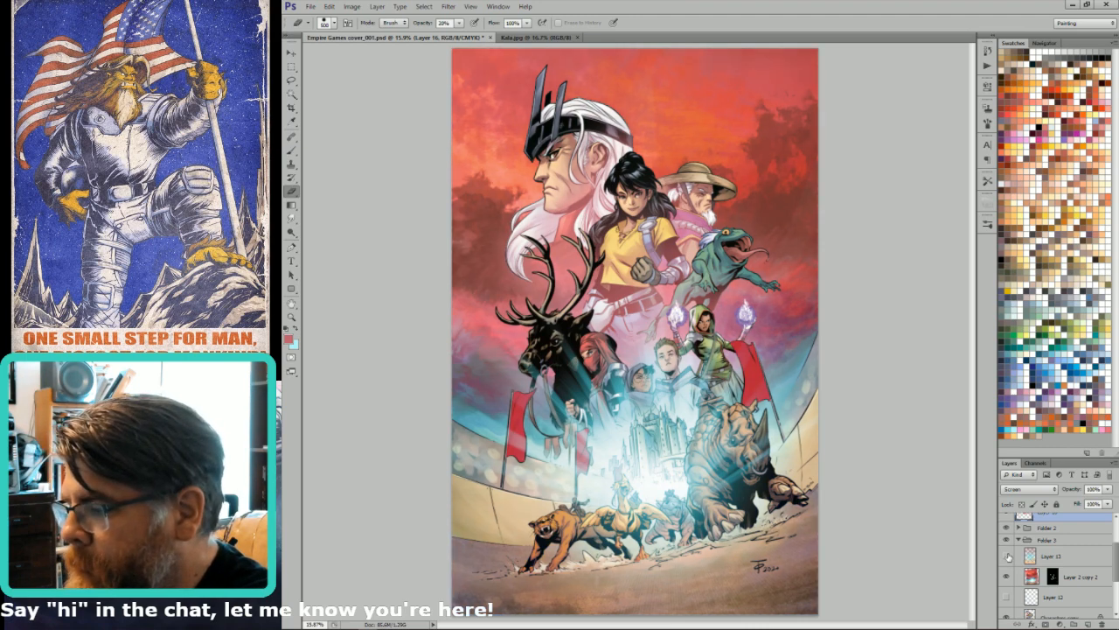
pyautogui.click(1009, 556)
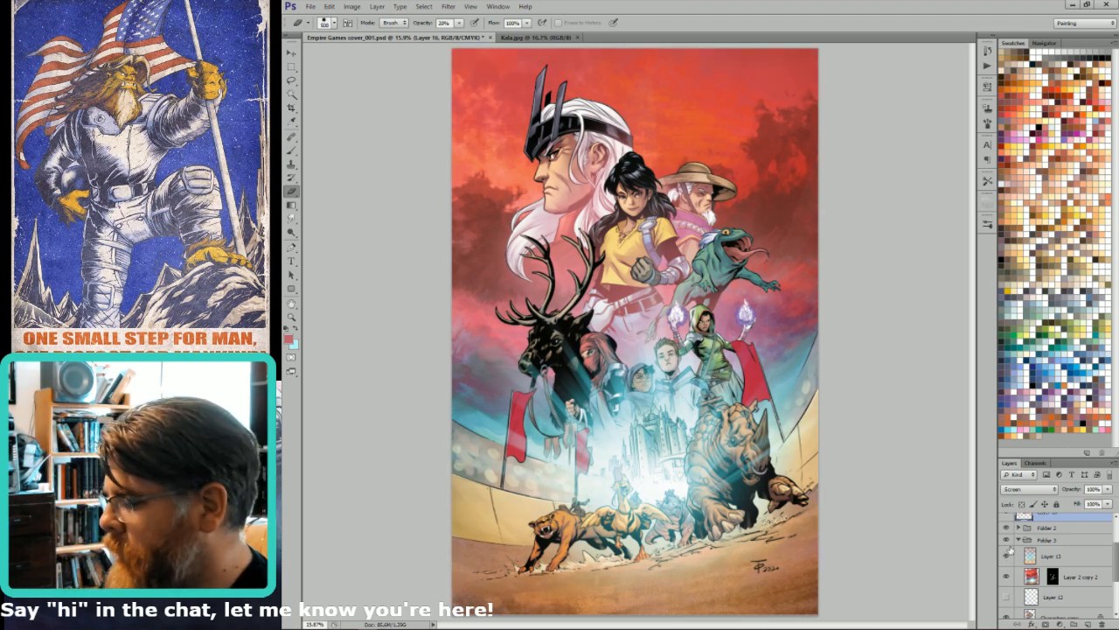
pyautogui.scroll(3, 1028, 537)
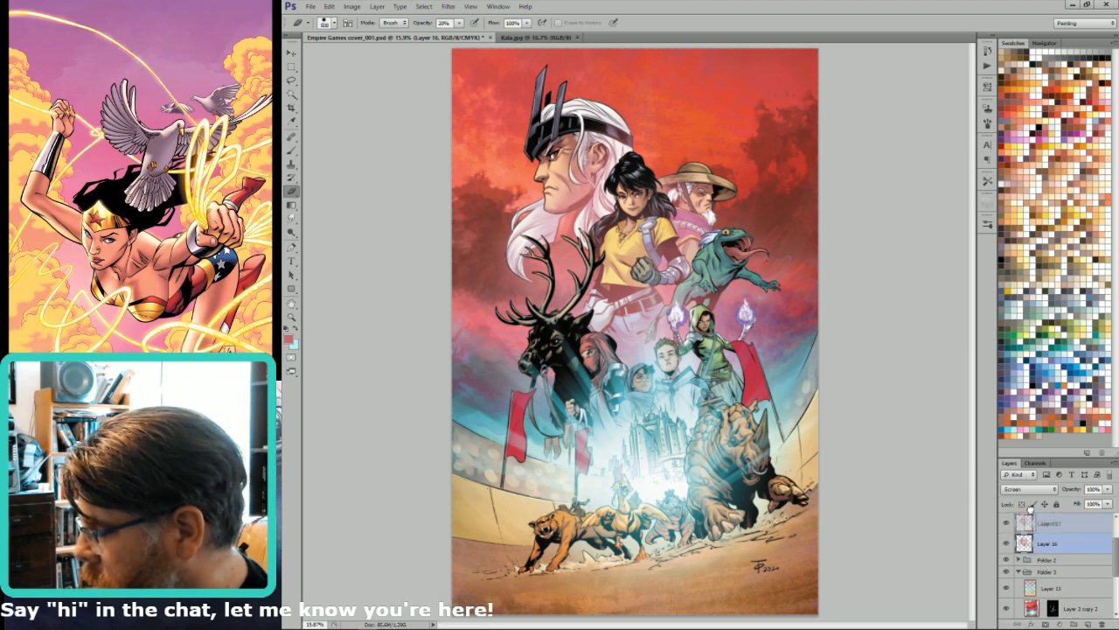
pyautogui.moveTo(1032, 507); pyautogui.dragTo(1033, 522)
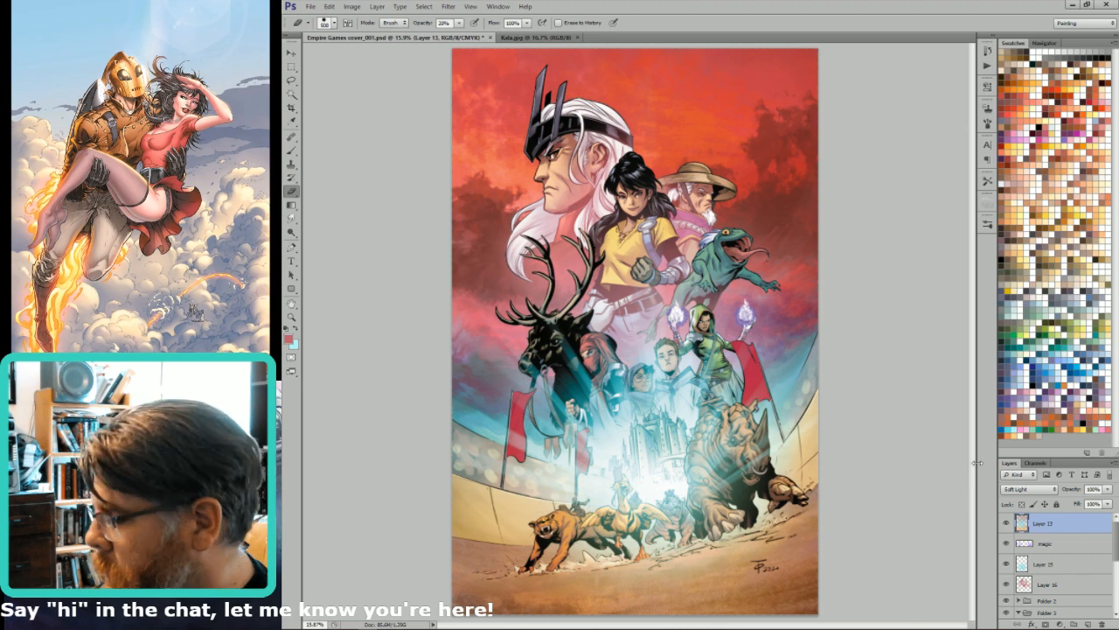
# - Compare the artwork with and without the Characters copy layer, and delete that layer
pyautogui.scroll(-4, 1094, 577)
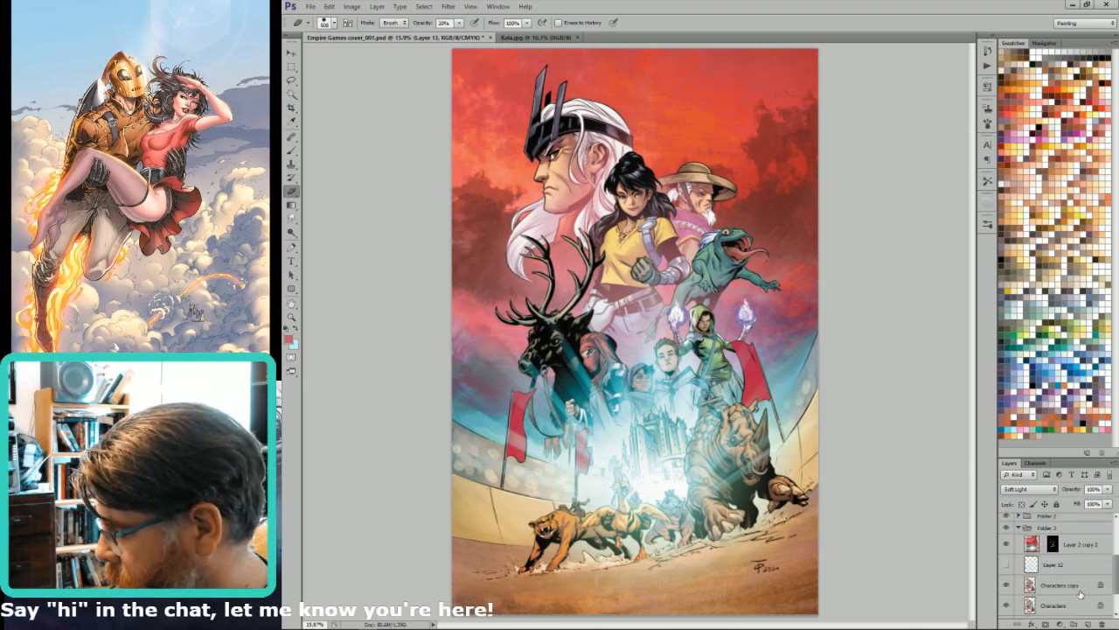
pyautogui.click(1073, 586)
pyautogui.click(1008, 586)
pyautogui.click(1008, 586)
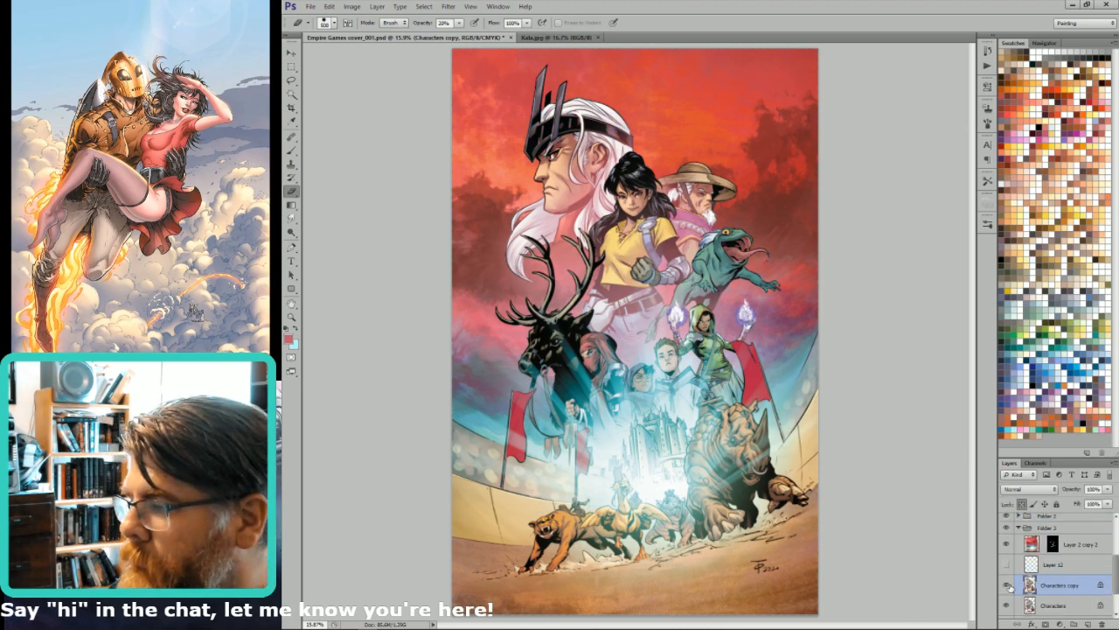
pyautogui.click(1009, 587)
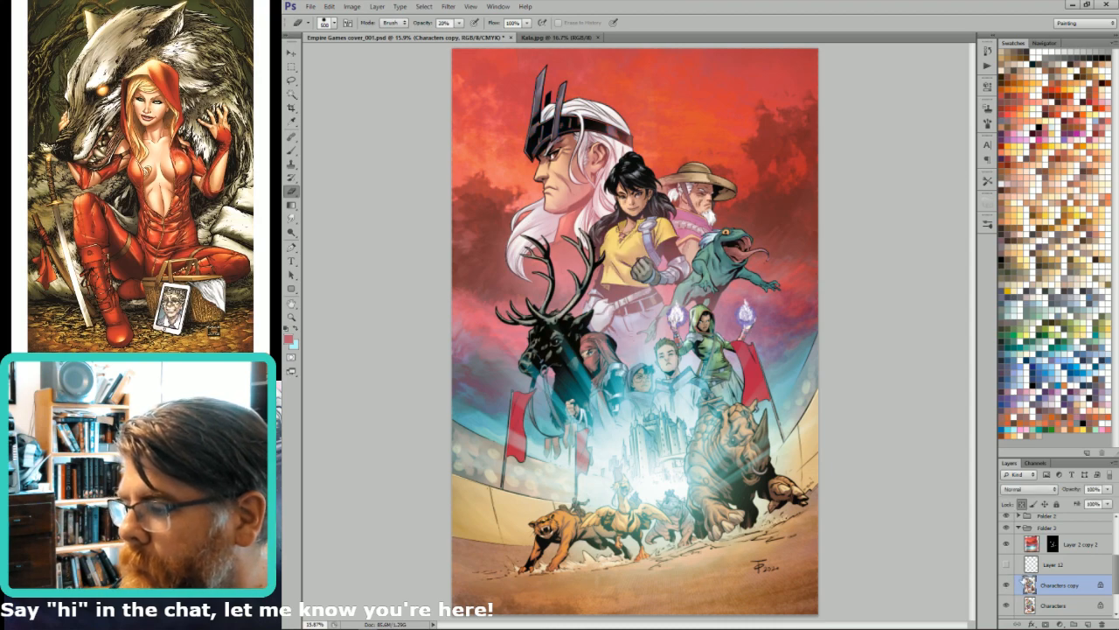
pyautogui.press('Delete')
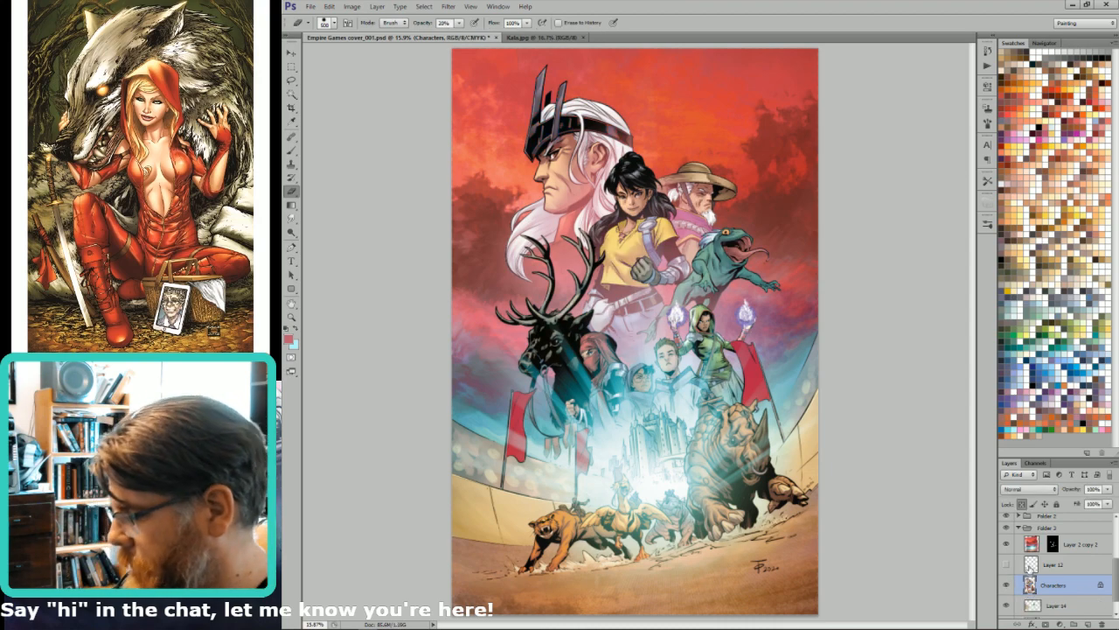
# - Lasso the frog's near forearm and hand on the Characters layer
pyautogui.moveTo(726, 211); pyautogui.dragTo(750, 93)
pyautogui.press('l')
pyautogui.moveTo(713, 291); pyautogui.dragTo(739, 301)
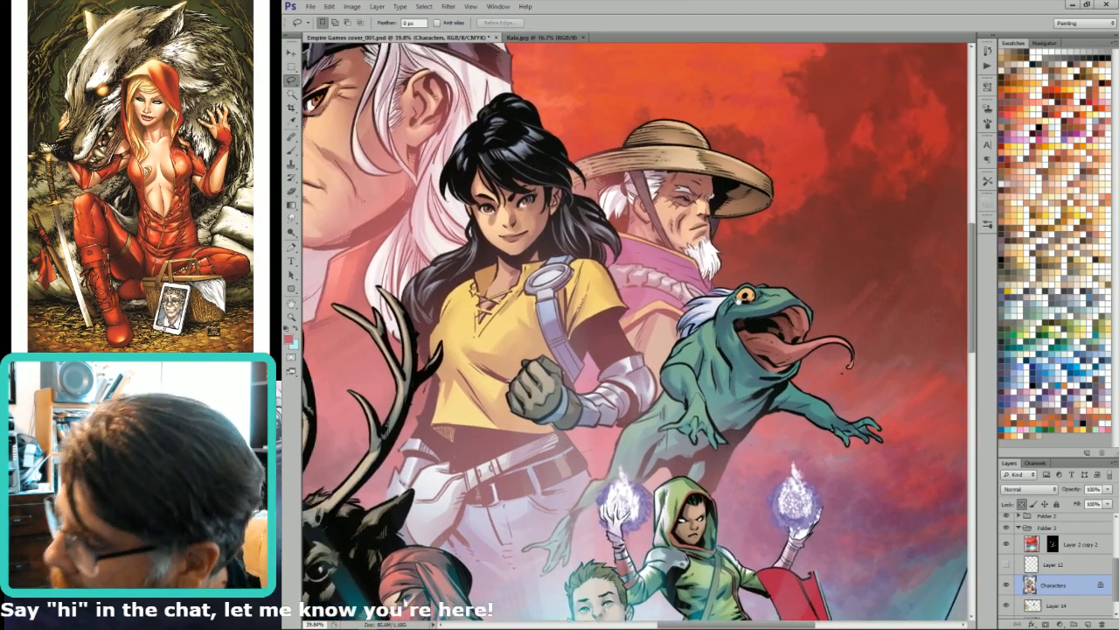
pyautogui.moveTo(693, 269); pyautogui.dragTo(701, 277)
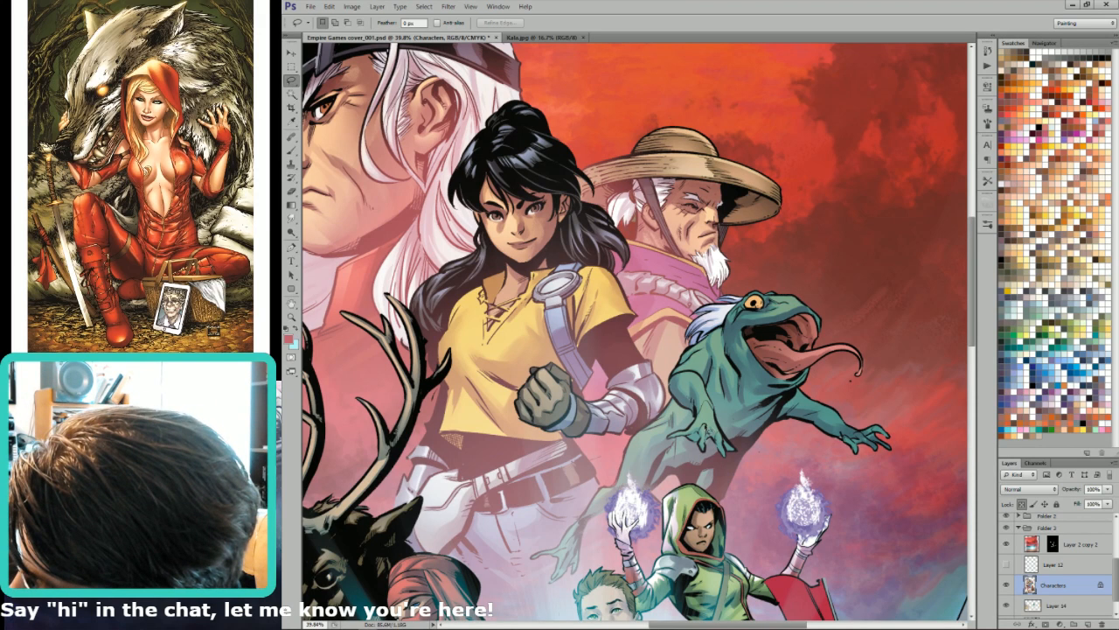
pyautogui.moveTo(710, 447); pyautogui.dragTo(709, 414)
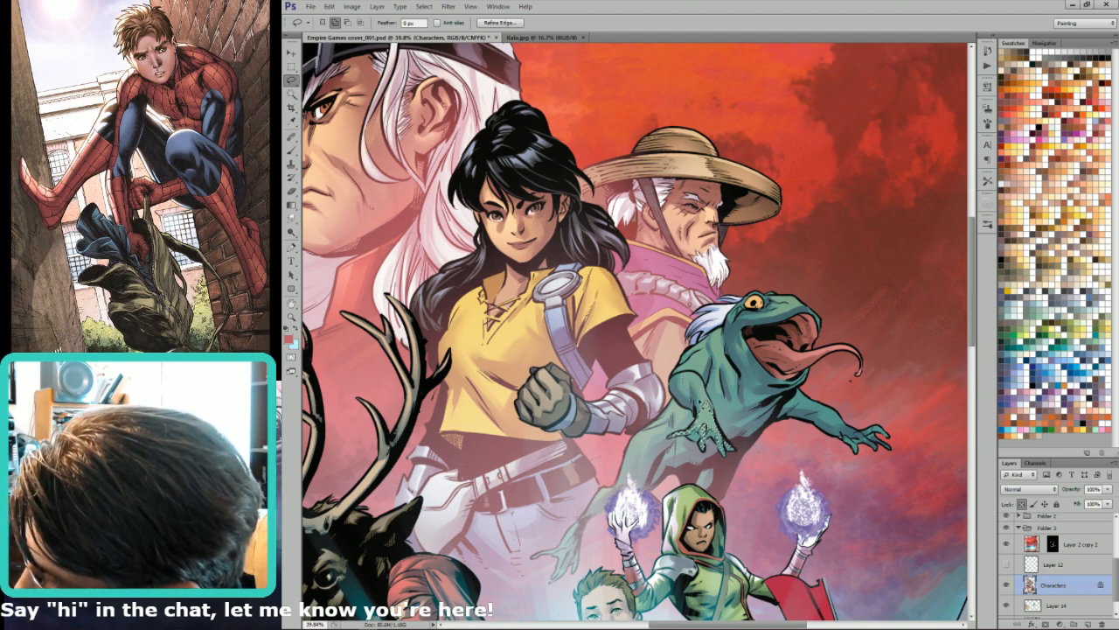
pyautogui.press('shift')
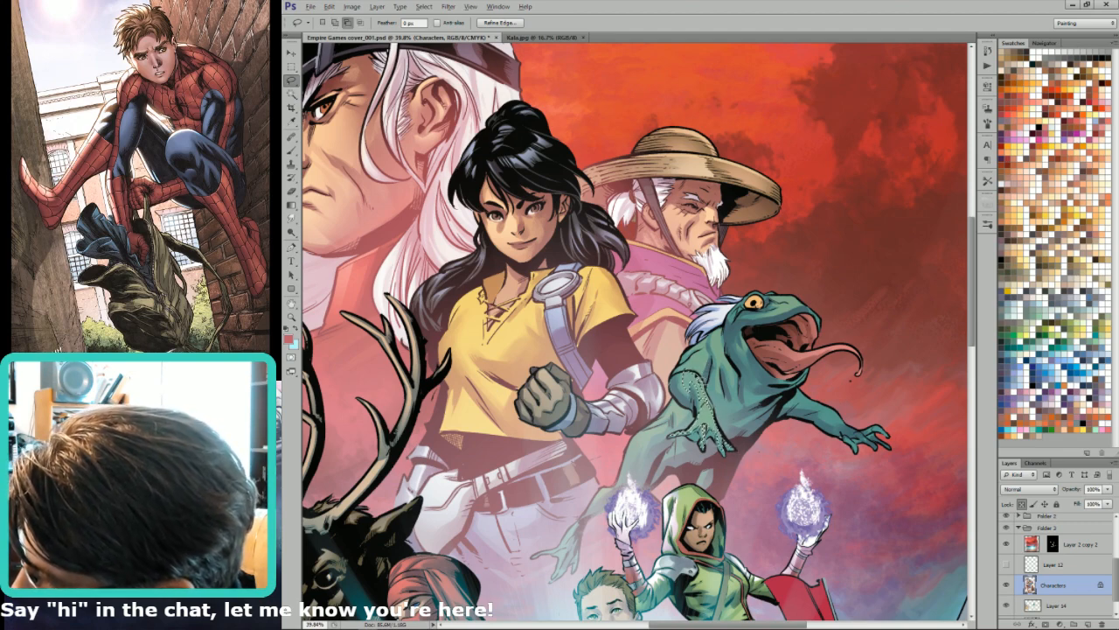
pyautogui.moveTo(705, 381); pyautogui.dragTo(703, 376)
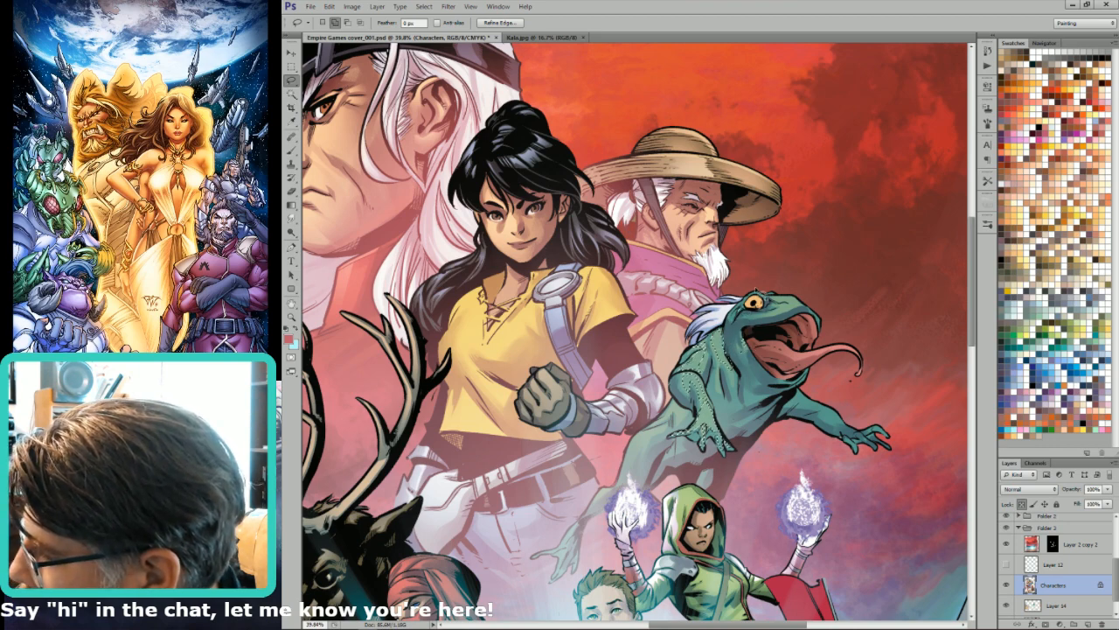
# - Paint a yellow-green highlight over the selected frog hand with a size 400 brush, and set the brush mode to Screen
pyautogui.press('b')
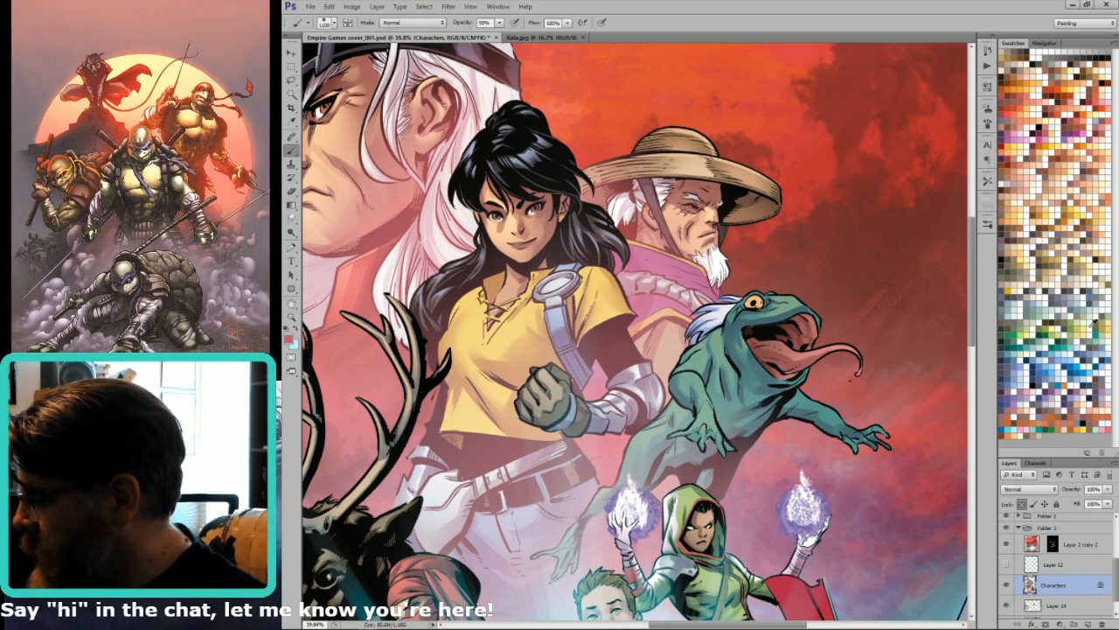
pyautogui.click(1075, 330)
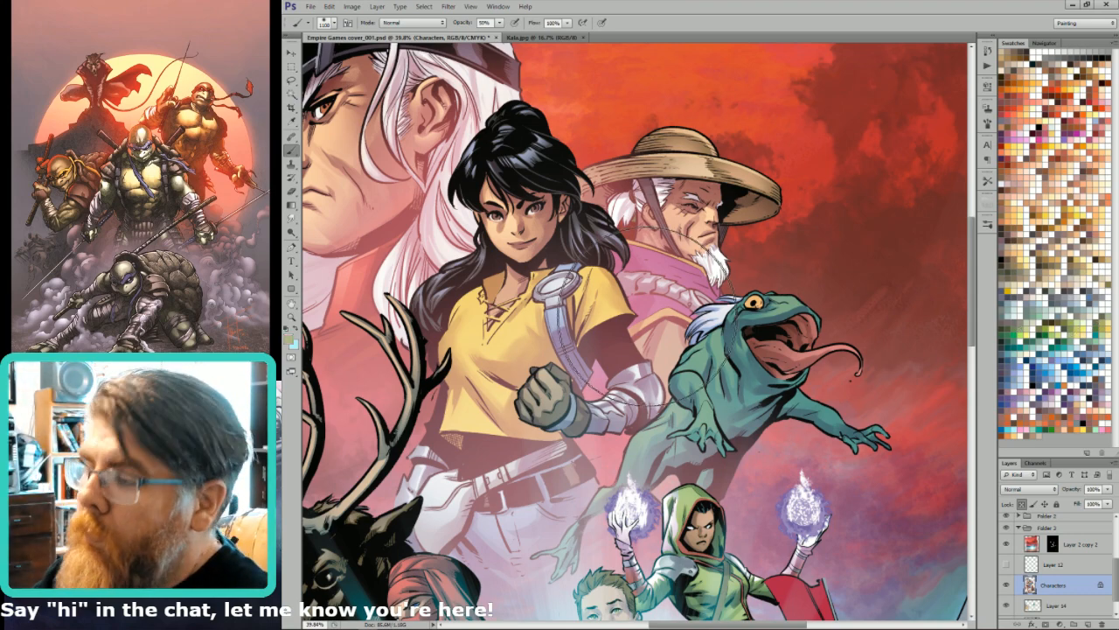
pyautogui.press('[')
pyautogui.press('[')
pyautogui.press('[')
pyautogui.press('[')
pyautogui.press('[')
pyautogui.press('[')
pyautogui.press('[')
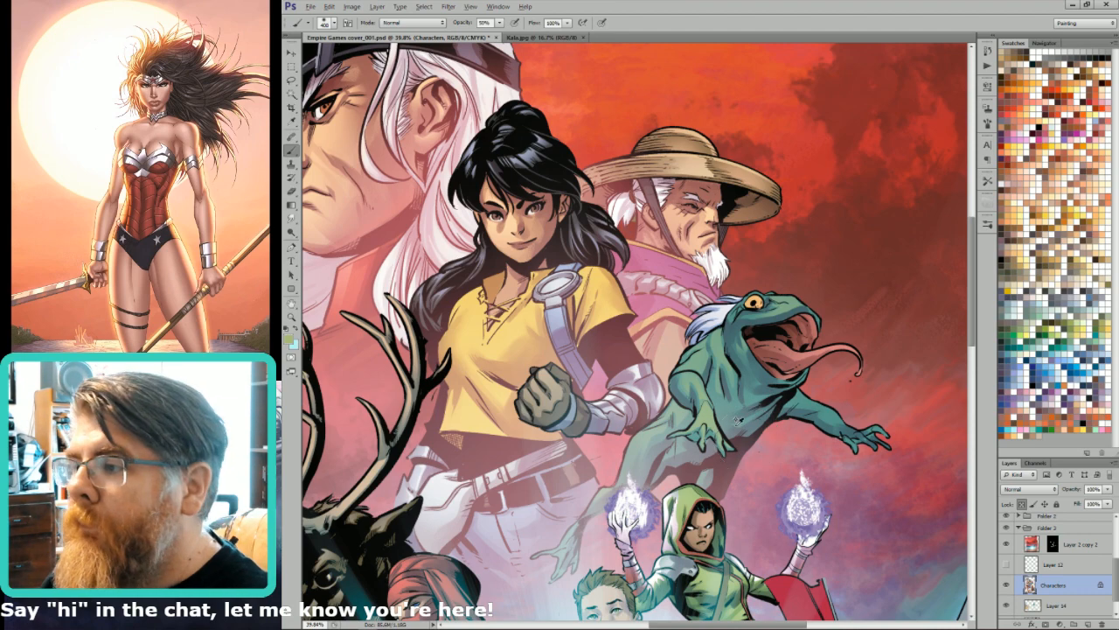
pyautogui.hotkey('shift', 'alt', 's')
# - Lasso the top of the frog's head, lighten it with a 20% Screen gradient, and clear the selection
pyautogui.press('g')
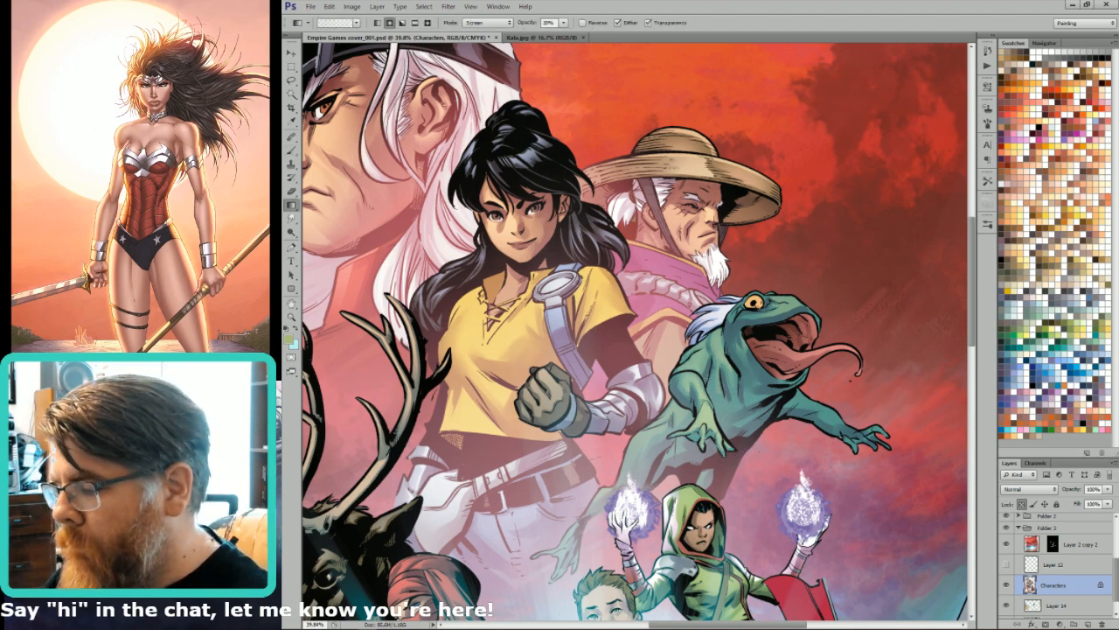
pyautogui.press('l')
pyautogui.press('g')
pyautogui.moveTo(763, 301)
pyautogui.mouseDown()
pyautogui.moveTo(815, 316)
pyautogui.moveTo(801, 316)
pyautogui.mouseUp()
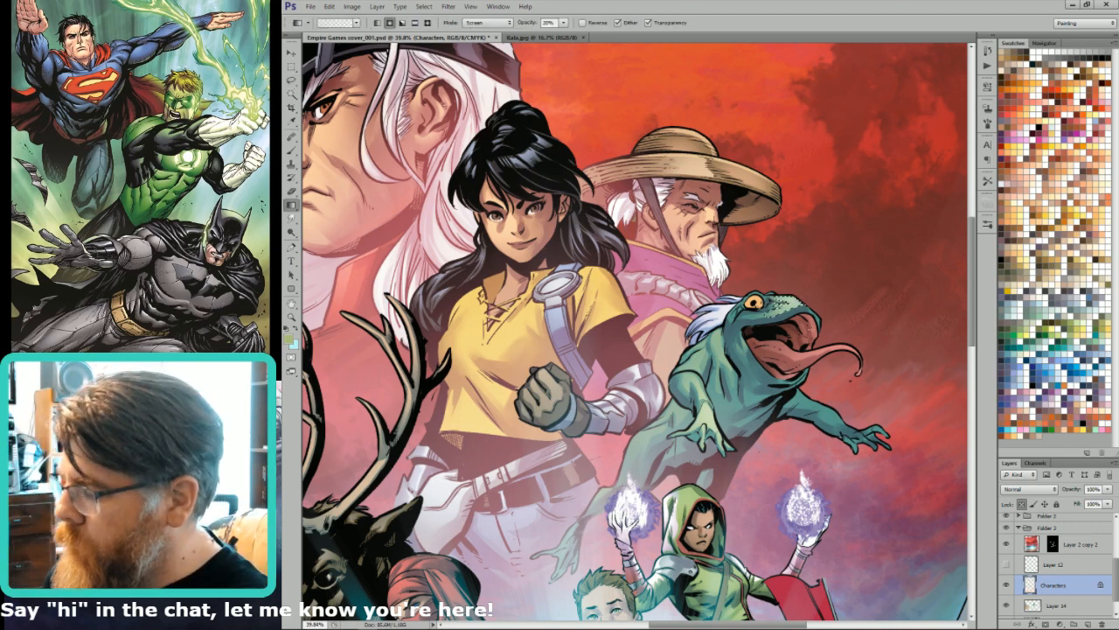
pyautogui.press('l')
pyautogui.hotkey('ctrl', 'd')
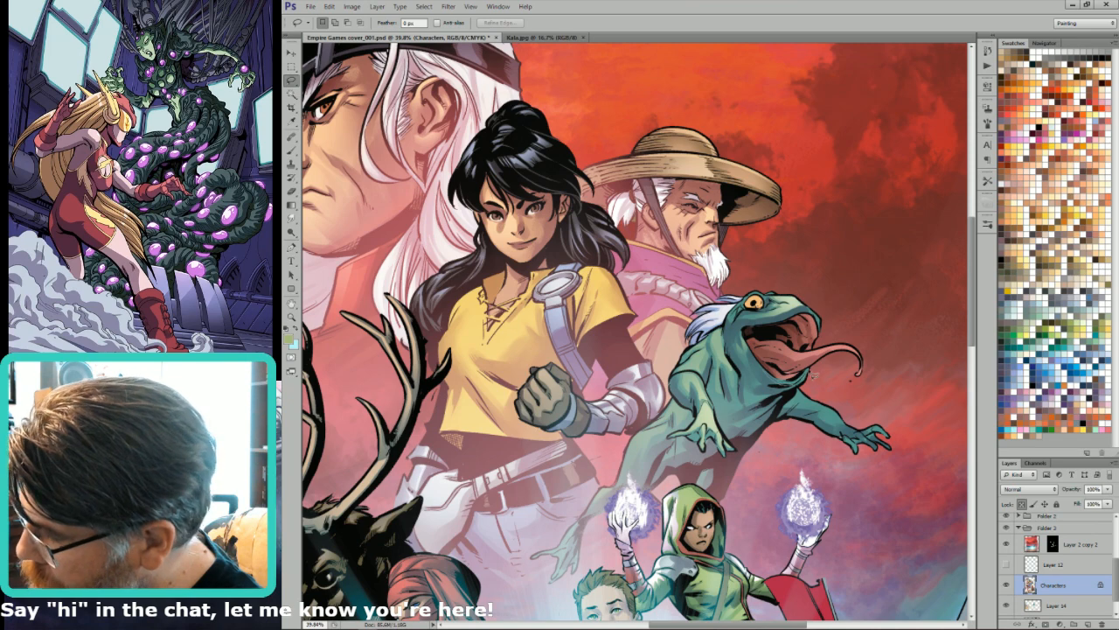
# - Lasso more areas of the frog's body, including its flank and leg, and lighten them with the 20% Screen gradient
pyautogui.press('g')
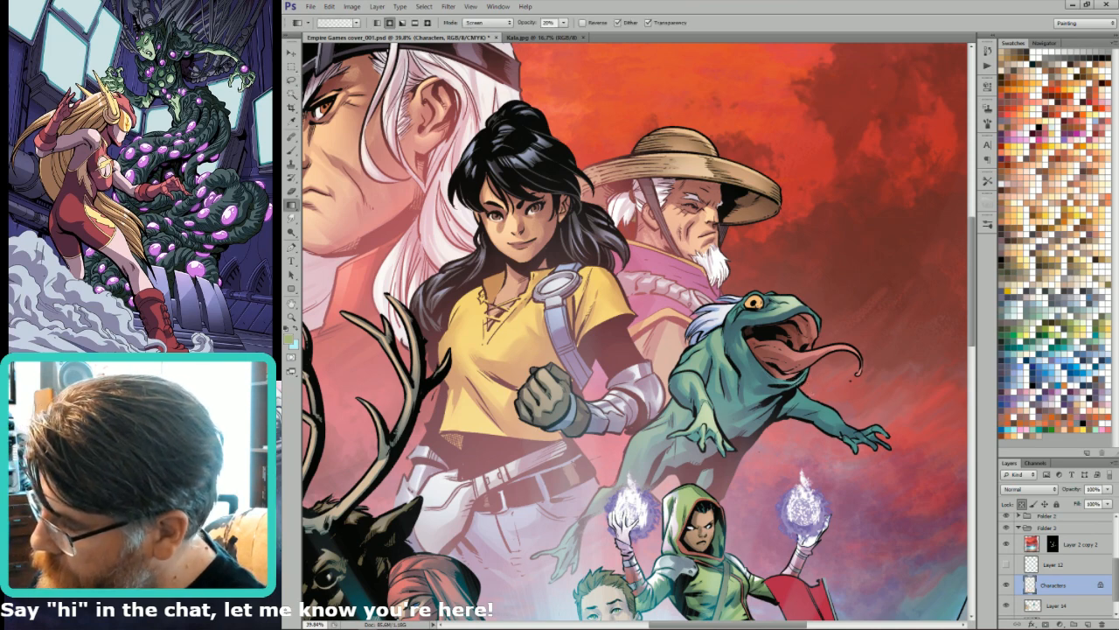
pyautogui.press('l')
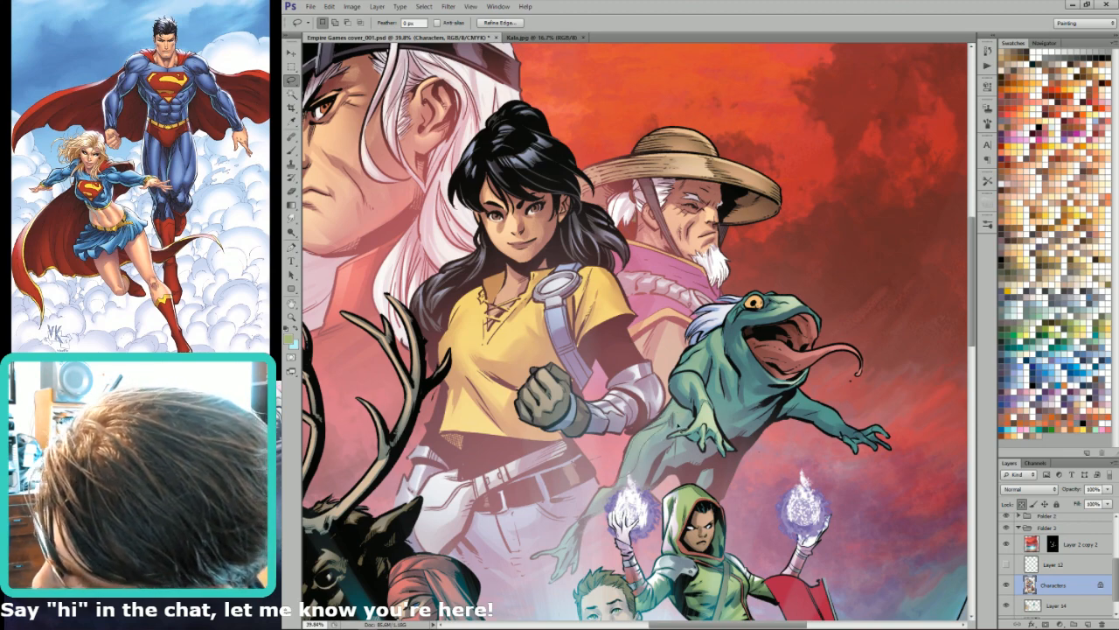
pyautogui.press('g')
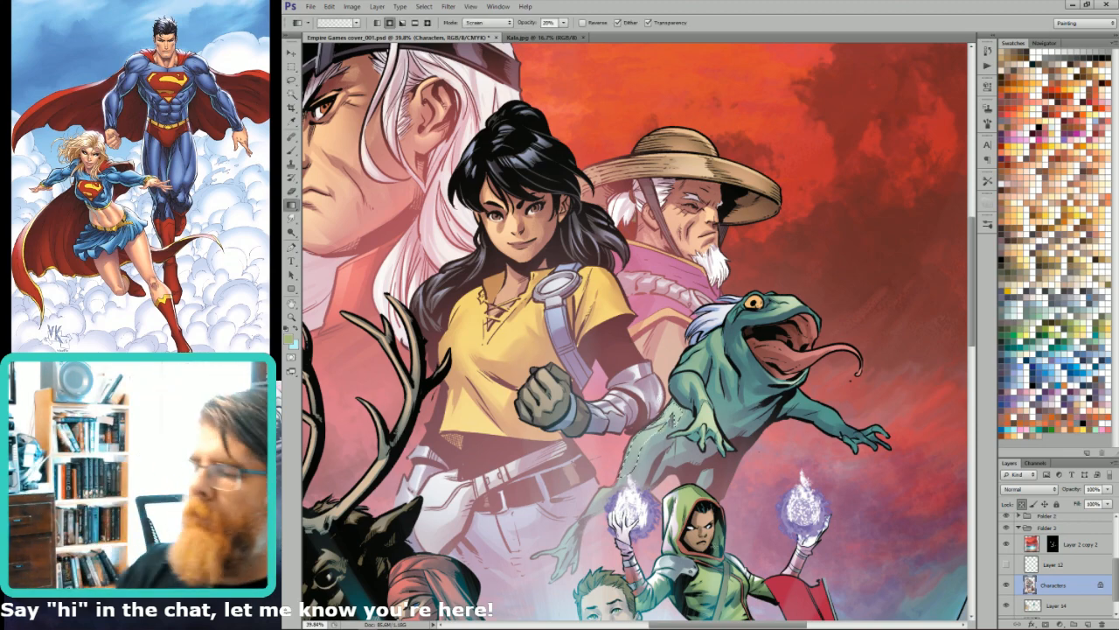
pyautogui.hotkey('ctrl', '0')
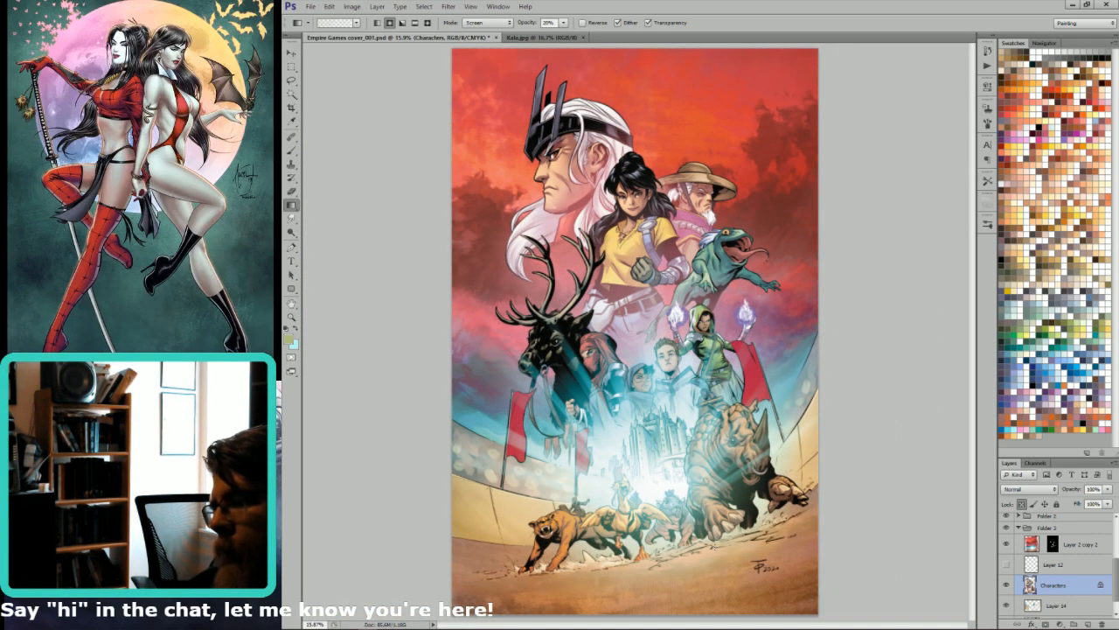
# - Lasso the shoulder area of the frog's outstretched arm and tint it with a 20% gradient in Normal mode
pyautogui.moveTo(691, 221)
pyautogui.mouseDown()
pyautogui.moveTo(745, 330)
pyautogui.moveTo(799, 363)
pyautogui.mouseUp()
pyautogui.press('l')
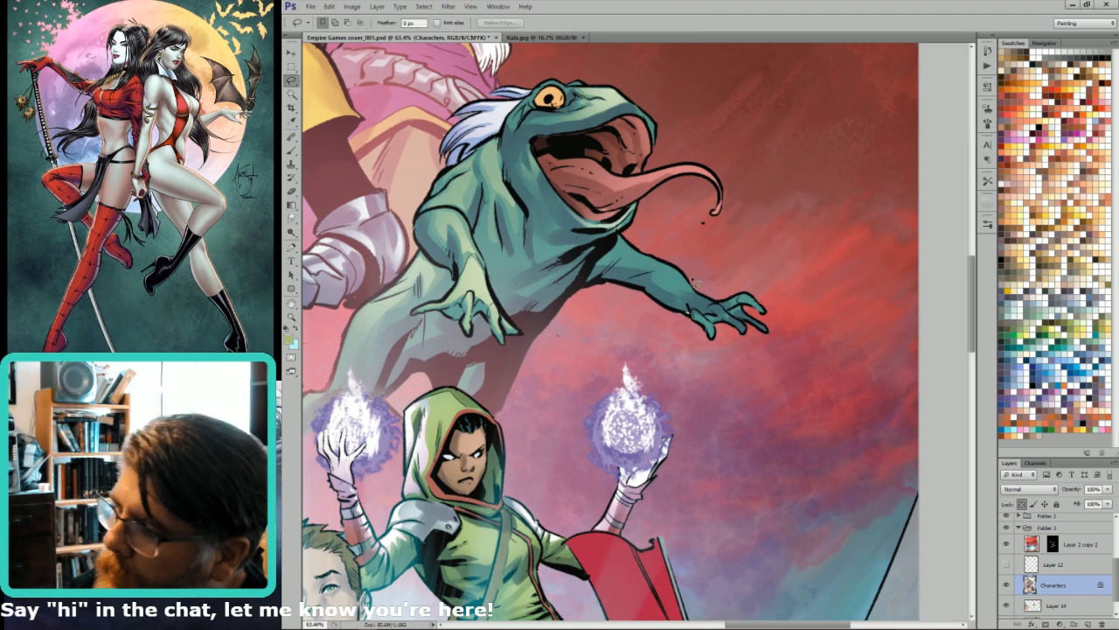
pyautogui.moveTo(684, 234); pyautogui.dragTo(703, 352)
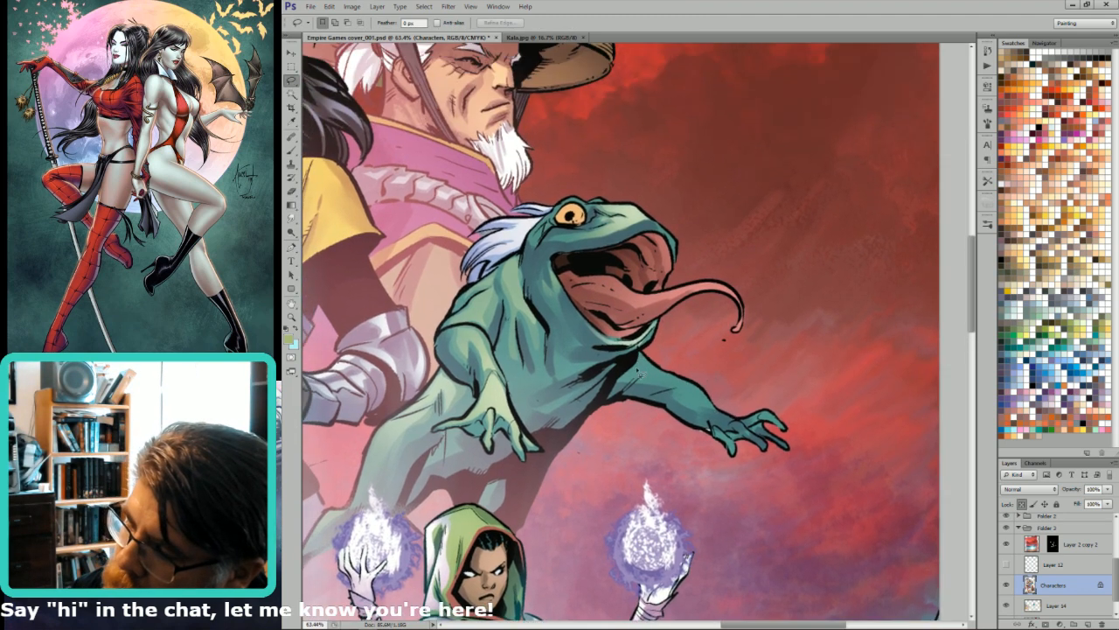
pyautogui.moveTo(647, 374)
pyautogui.mouseDown()
pyautogui.moveTo(718, 412)
pyautogui.moveTo(696, 385)
pyautogui.moveTo(654, 368)
pyautogui.mouseUp()
pyautogui.press('g')
pyautogui.hotkey('shift', 'alt', 'n')
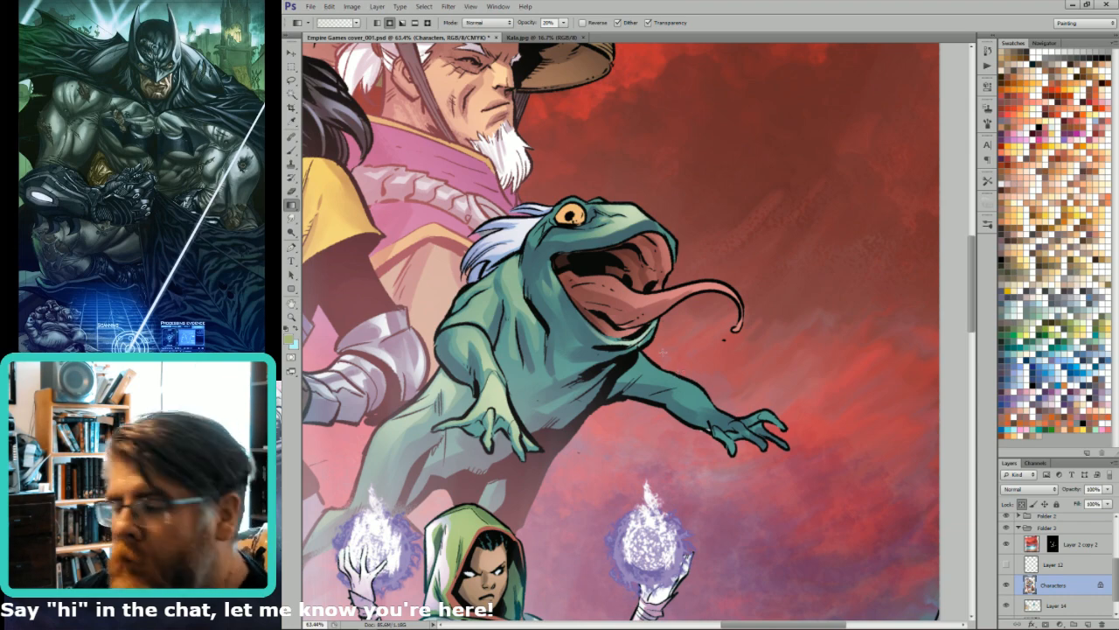
pyautogui.hotkey('ctrl', '0')
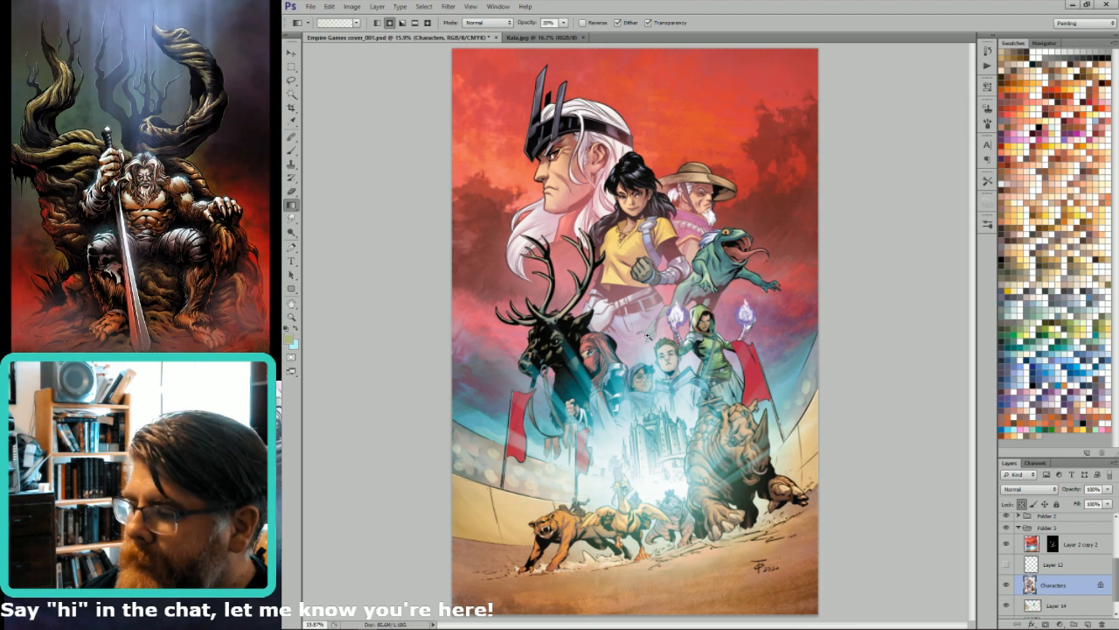
# - Lasso the hair of the short-haired young man beside the green-hooded woman
pyautogui.moveTo(641, 361); pyautogui.dragTo(675, 317)
pyautogui.press('l')
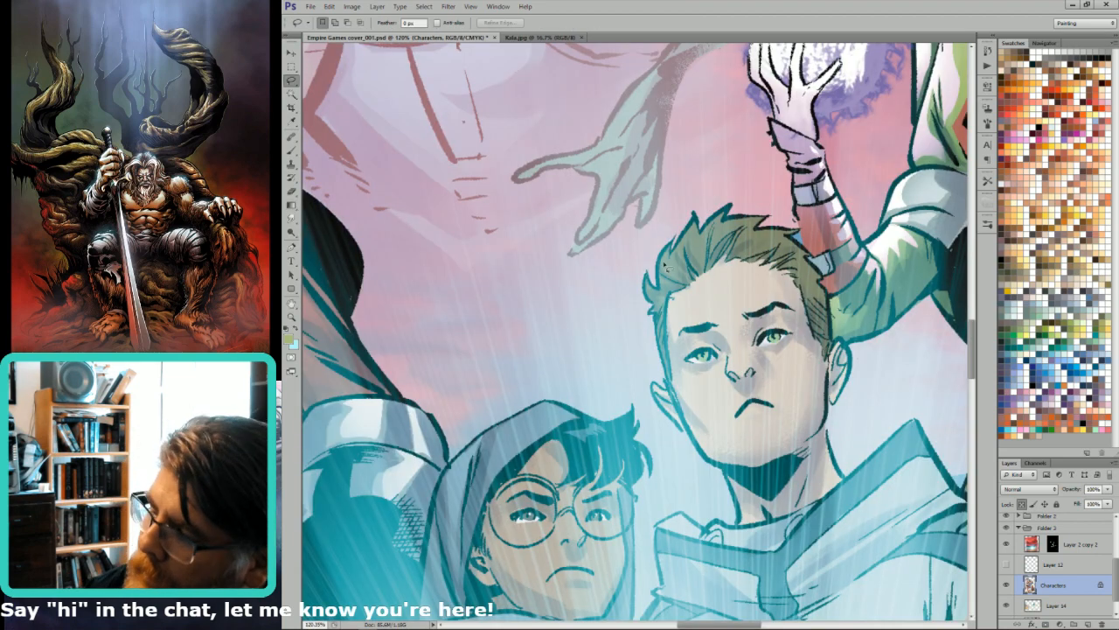
pyautogui.moveTo(676, 256)
pyautogui.mouseDown()
pyautogui.moveTo(686, 249)
pyautogui.moveTo(706, 272)
pyautogui.moveTo(704, 237)
pyautogui.moveTo(769, 224)
pyautogui.moveTo(755, 229)
pyautogui.moveTo(756, 256)
pyautogui.moveTo(792, 233)
pyautogui.moveTo(819, 278)
pyautogui.moveTo(805, 284)
pyautogui.moveTo(827, 304)
pyautogui.moveTo(822, 278)
pyautogui.moveTo(830, 308)
pyautogui.moveTo(806, 273)
pyautogui.moveTo(827, 322)
pyautogui.moveTo(829, 302)
pyautogui.mouseUp()
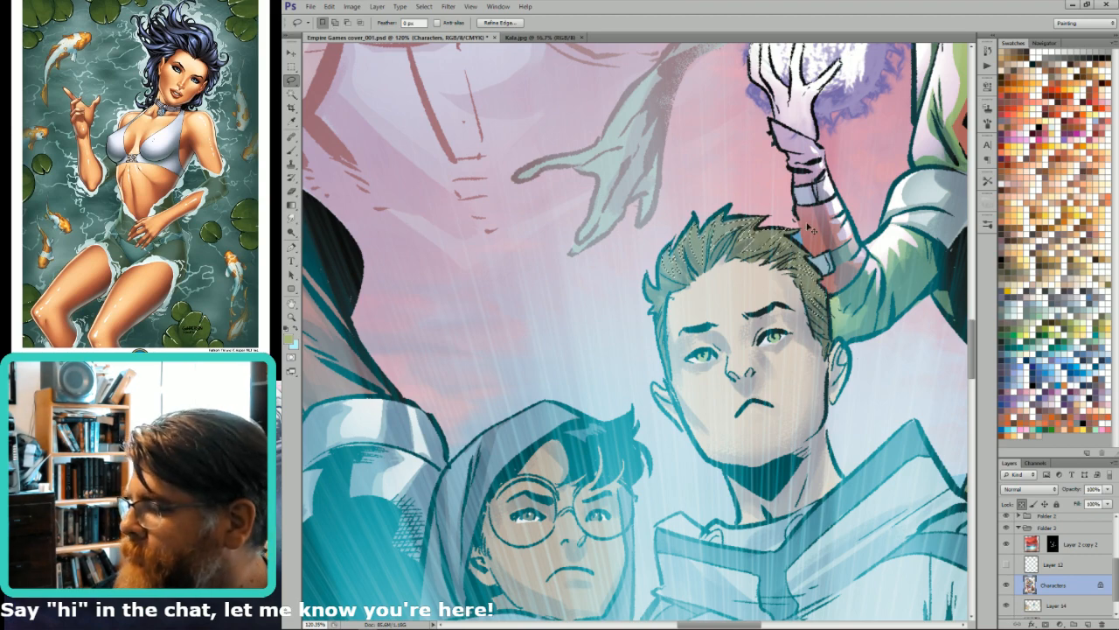
# - Hide the selection edges and brush a light orange over the young man's hair in Screen mode
pyautogui.hotkey('ctrl', 'h')
pyautogui.press('b')
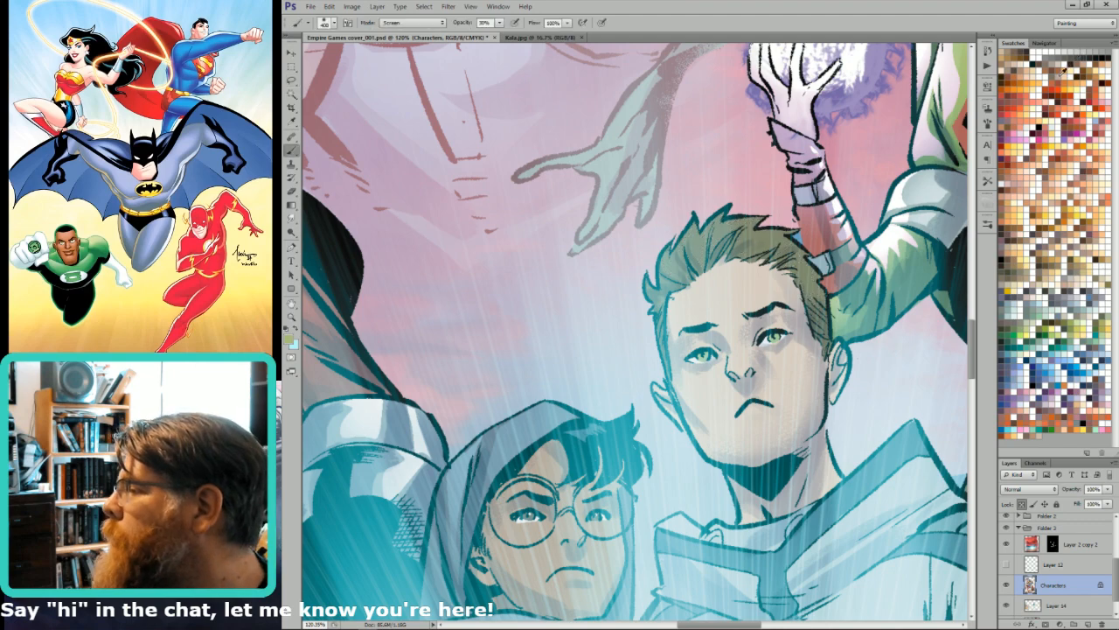
pyautogui.click(1106, 63)
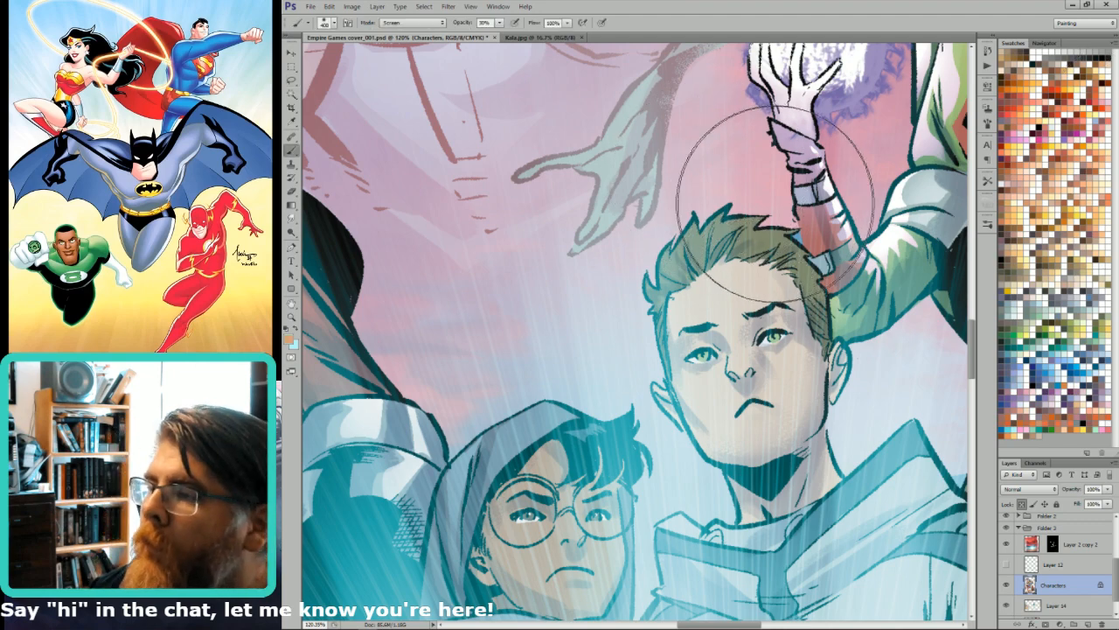
pyautogui.moveTo(717, 201)
pyautogui.mouseDown()
pyautogui.moveTo(674, 187)
pyautogui.moveTo(725, 201)
pyautogui.moveTo(703, 194)
pyautogui.mouseUp()
pyautogui.hotkey('ctrl', '0')
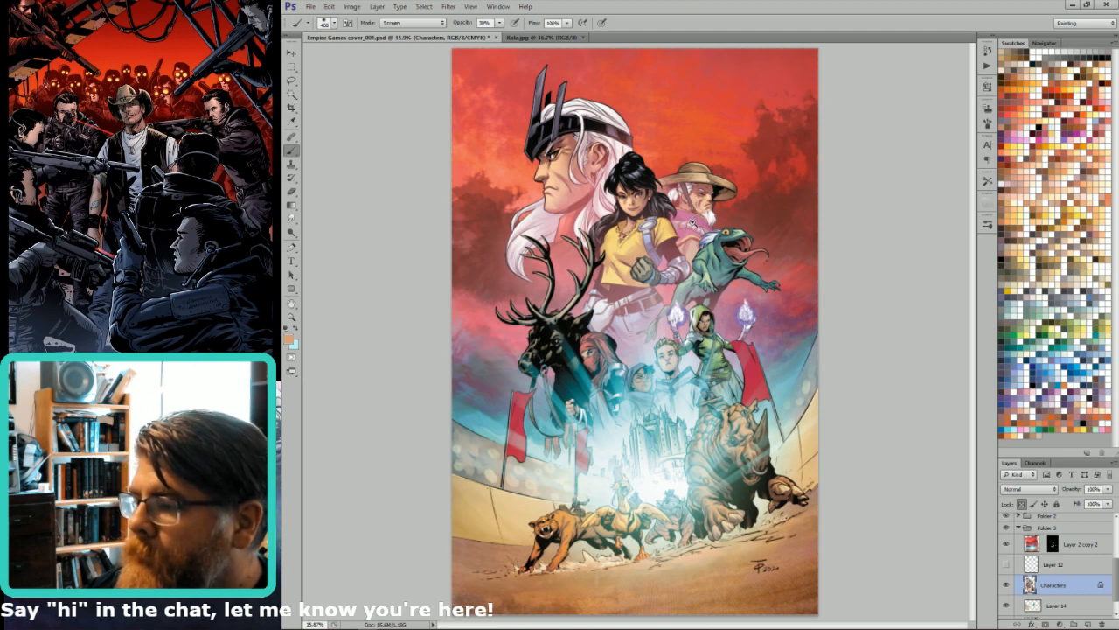
# - Lasso the robe area of the hooded character with glasses above the castle
pyautogui.moveTo(589, 433); pyautogui.dragTo(774, 251)
pyautogui.press('l')
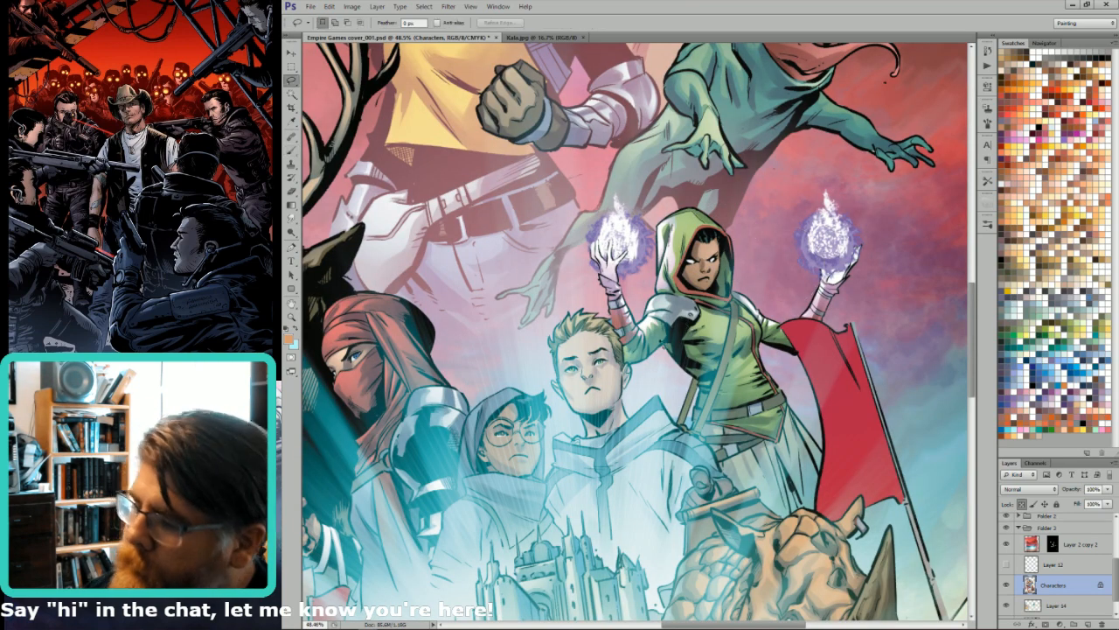
pyautogui.moveTo(620, 351); pyautogui.dragTo(679, 367)
pyautogui.moveTo(556, 469); pyautogui.dragTo(628, 488)
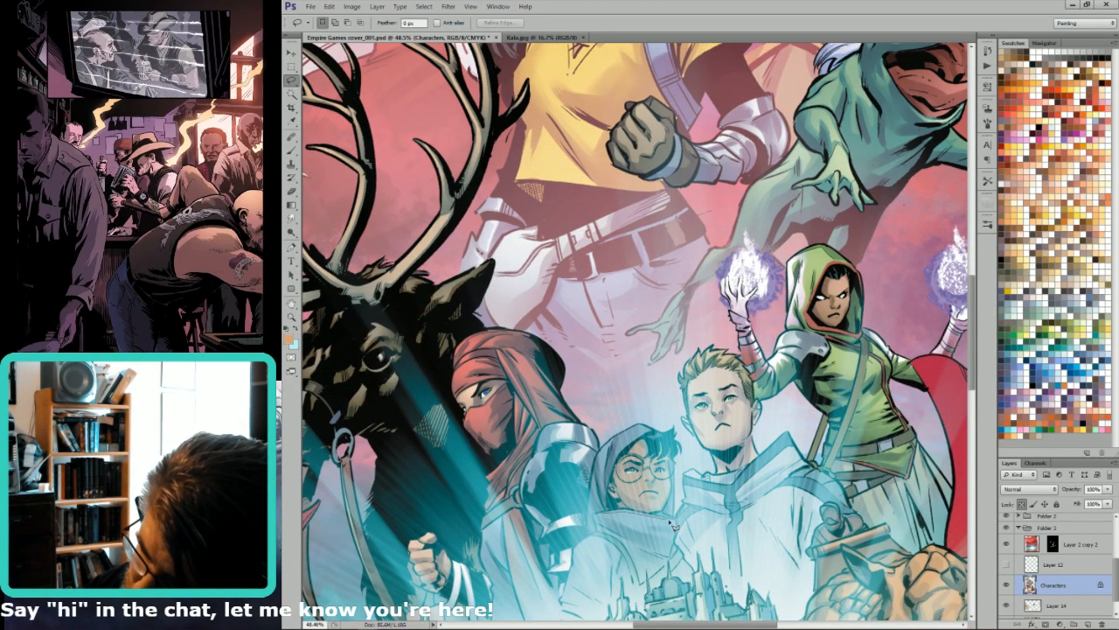
pyautogui.moveTo(678, 525)
pyautogui.mouseDown()
pyautogui.moveTo(612, 512)
pyautogui.moveTo(673, 521)
pyautogui.moveTo(600, 484)
pyautogui.mouseUp()
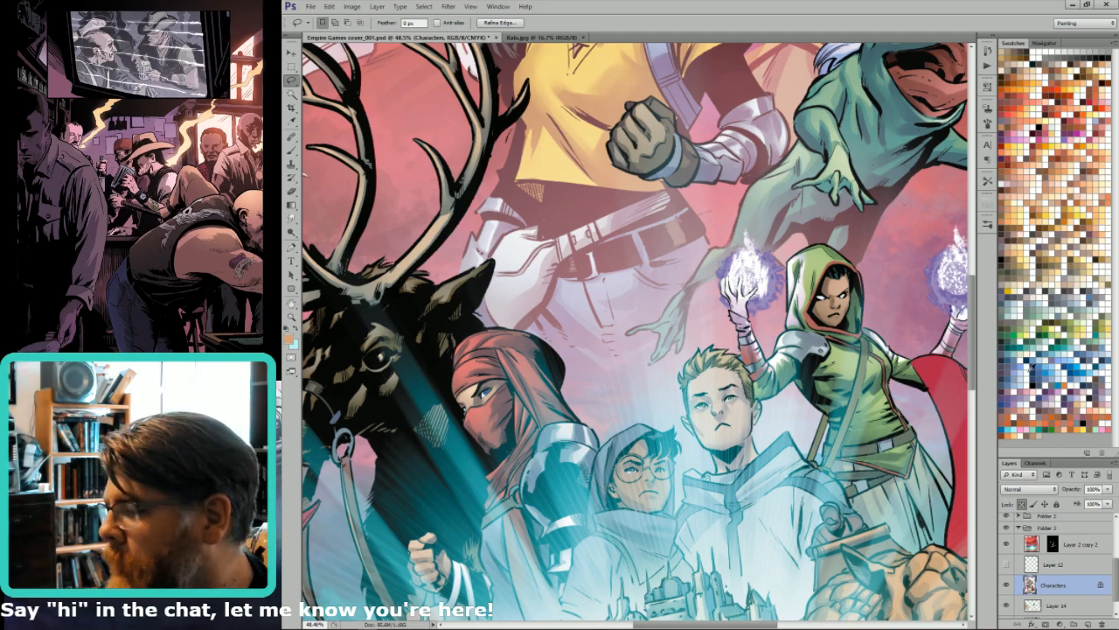
# - Choose a light blue colour and set the Gradient tool to Screen mode for tinting the characters
pyautogui.click(1082, 370)
pyautogui.press('g')
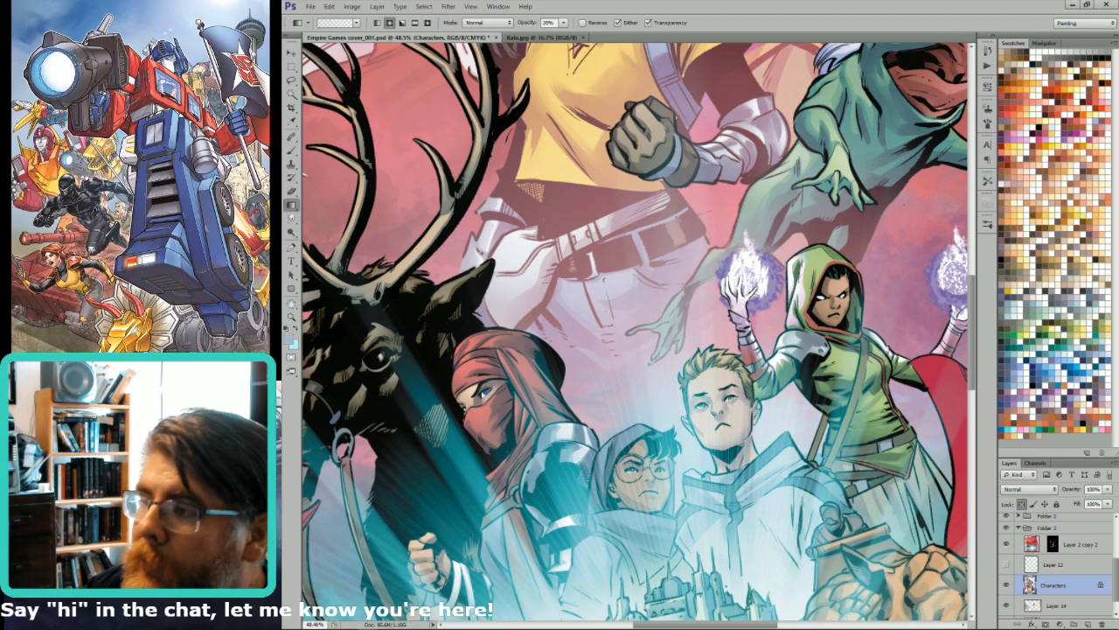
pyautogui.hotkey('shift', 'alt', 's')
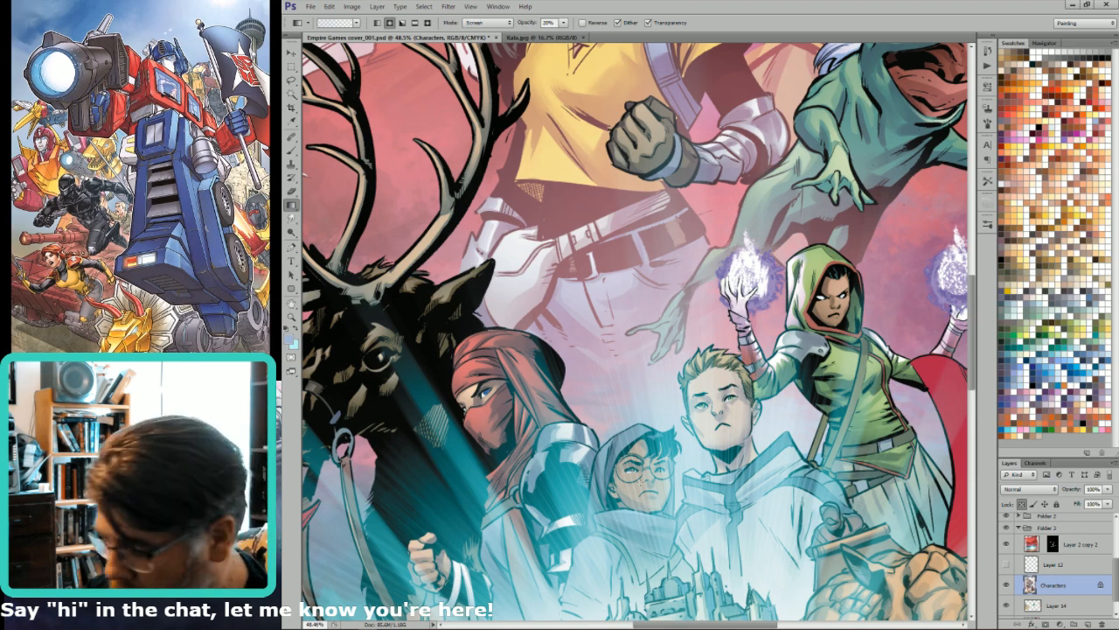
pyautogui.press('l')
pyautogui.moveTo(624, 423); pyautogui.dragTo(677, 395)
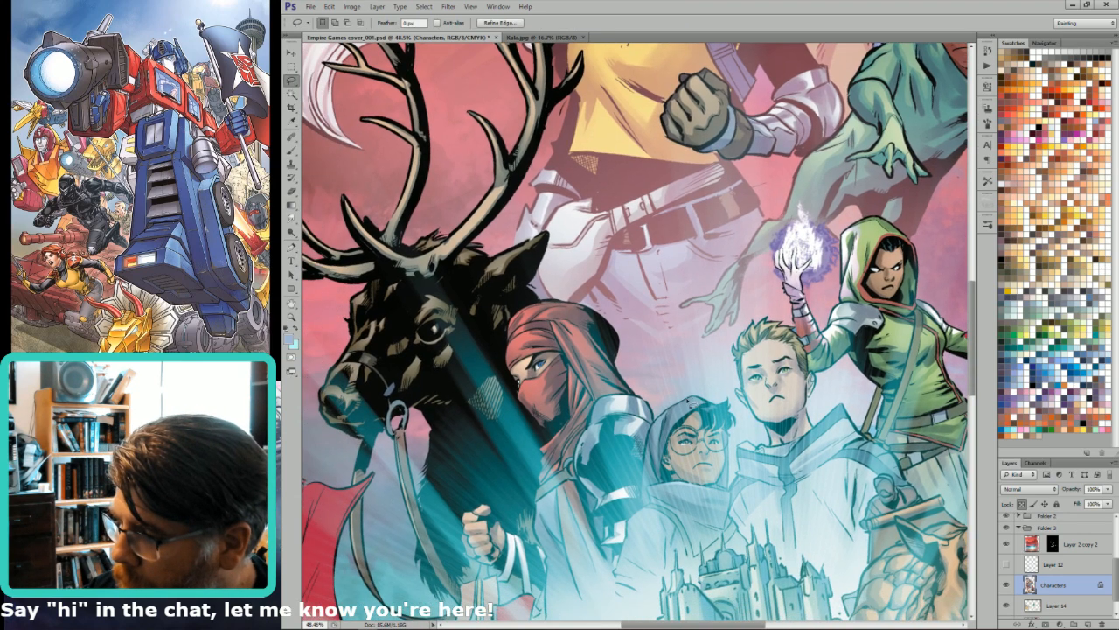
pyautogui.hotkey('ctrl', '0')
pyautogui.press('g')
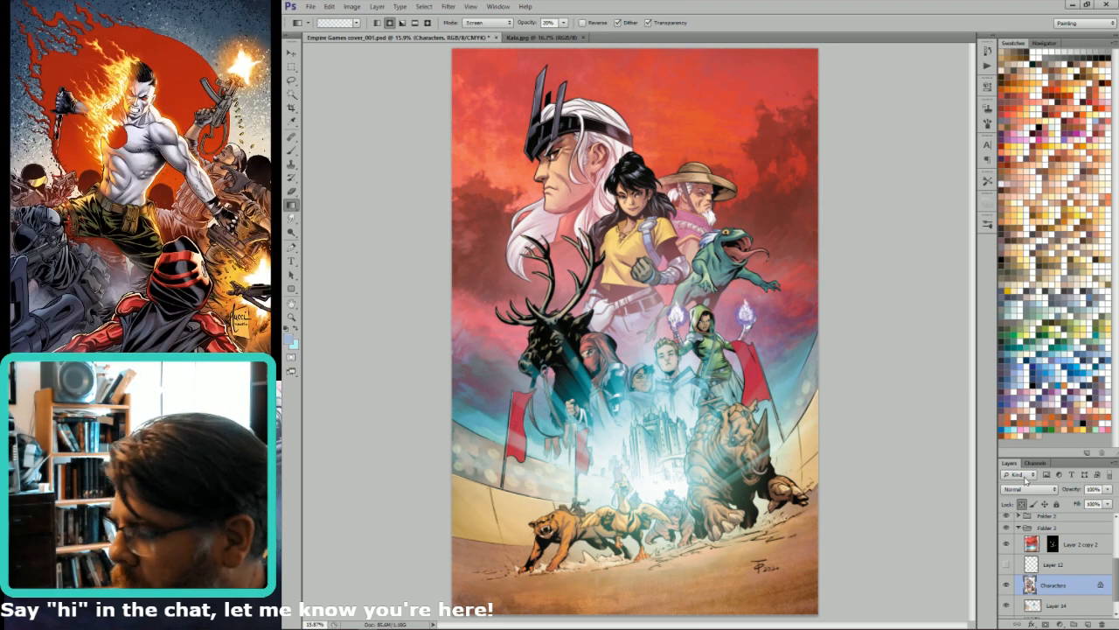
# - Open Empire Racers logos.jpg and float its window over the right side of the cover artwork
pyautogui.press('w')
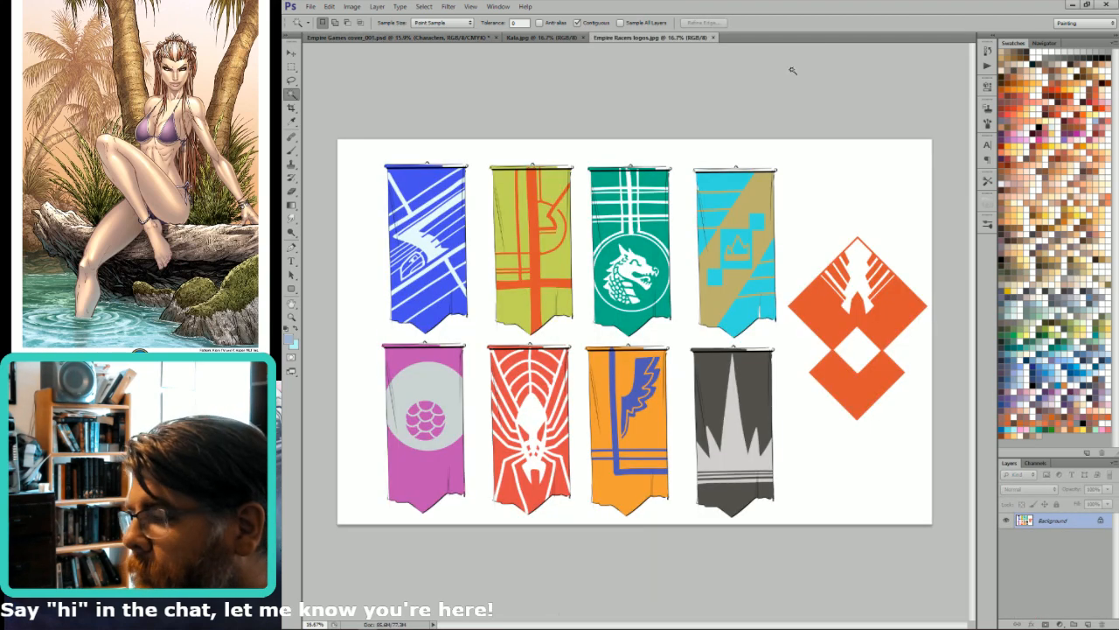
pyautogui.moveTo(687, 38); pyautogui.dragTo(686, 97)
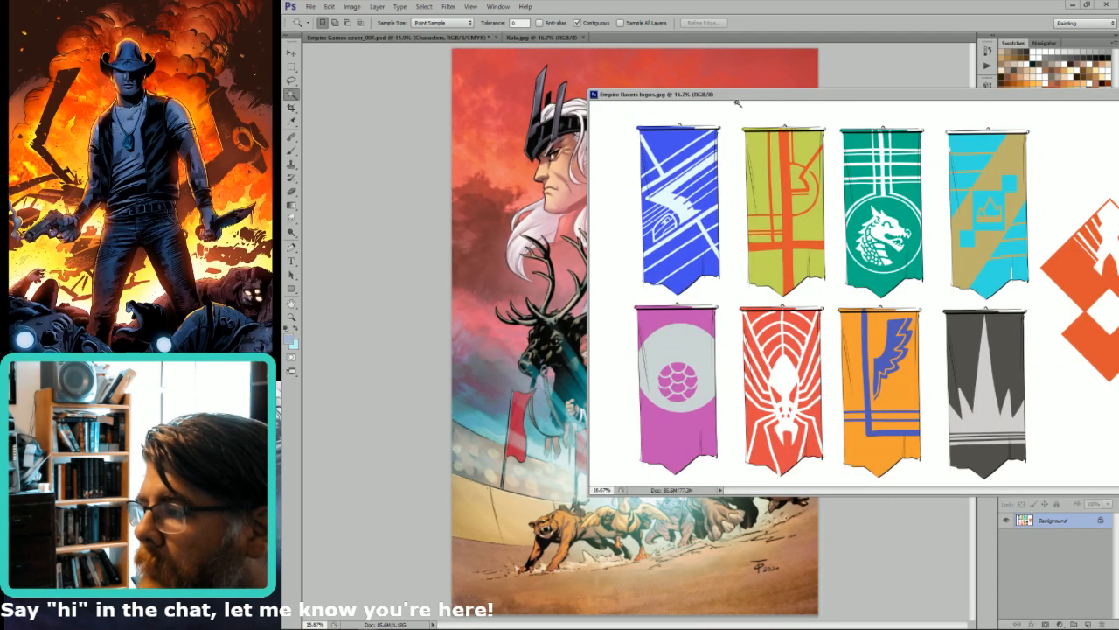
pyautogui.moveTo(740, 95); pyautogui.dragTo(762, 110)
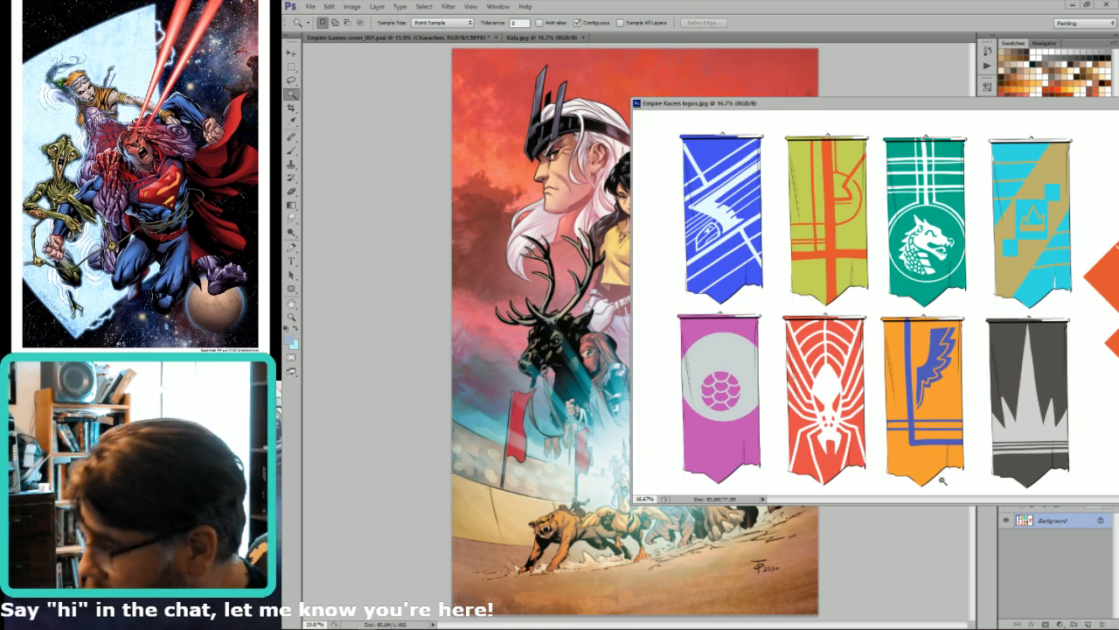
# - Lasso the red spider banner in the logos image and move that window clear of the cover
pyautogui.press('l')
pyautogui.scroll(2, 772, 413)
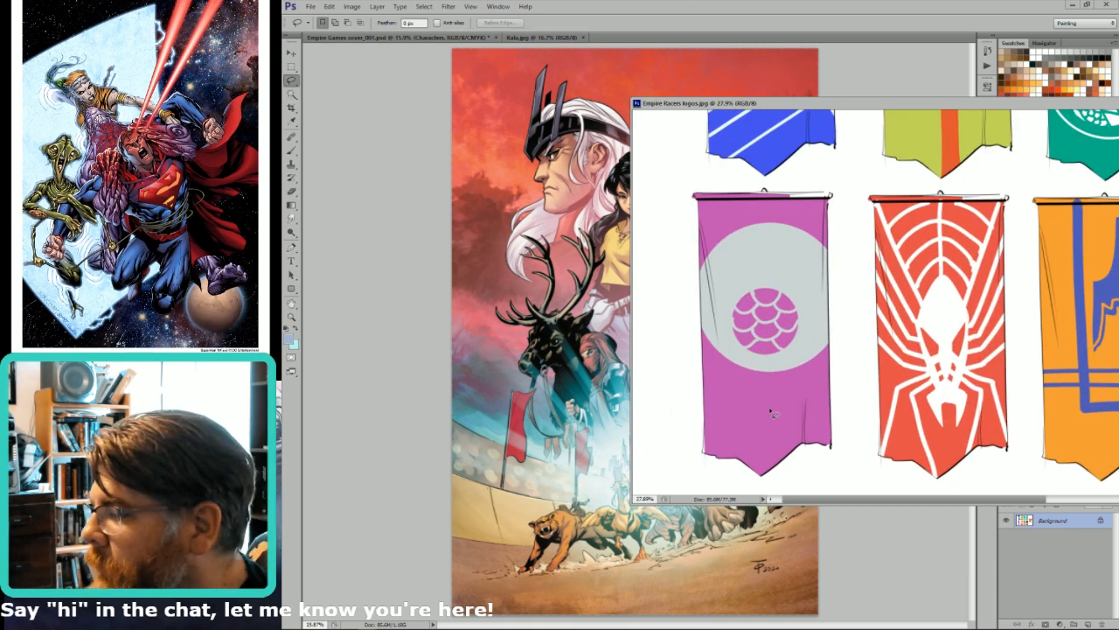
pyautogui.moveTo(915, 187); pyautogui.dragTo(851, 247)
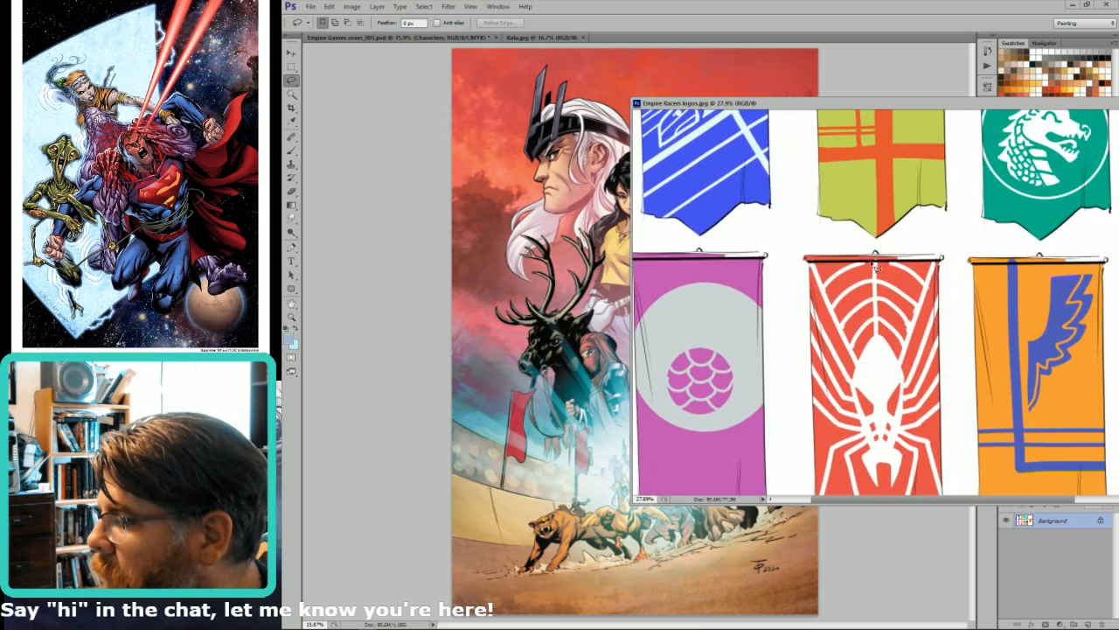
pyautogui.scroll(-2, 948, 442)
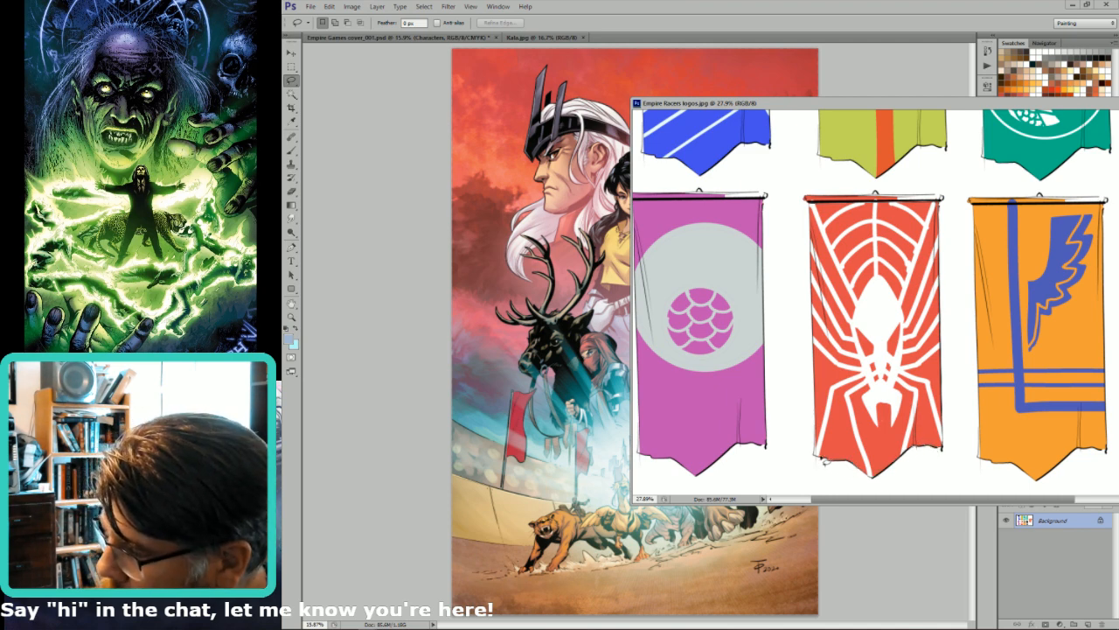
pyautogui.moveTo(822, 462); pyautogui.dragTo(813, 271)
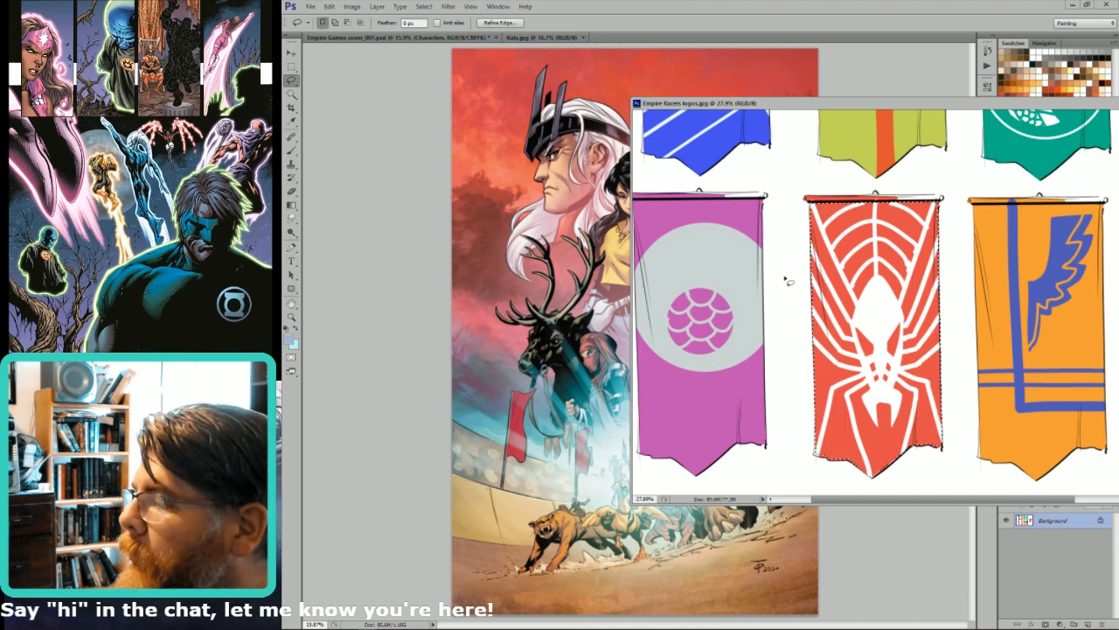
pyautogui.moveTo(631, 262); pyautogui.dragTo(918, 265)
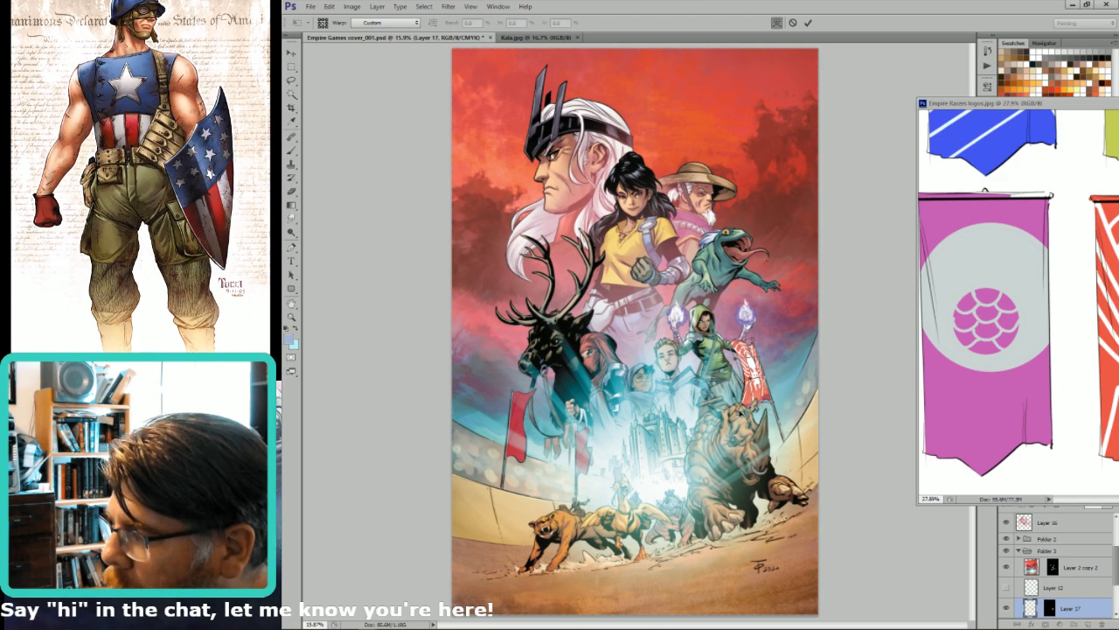
# - Brush a pale rim highlight along the shoulder of the frog's near arm on the Characters layer
pyautogui.scroll(10, 759, 374)
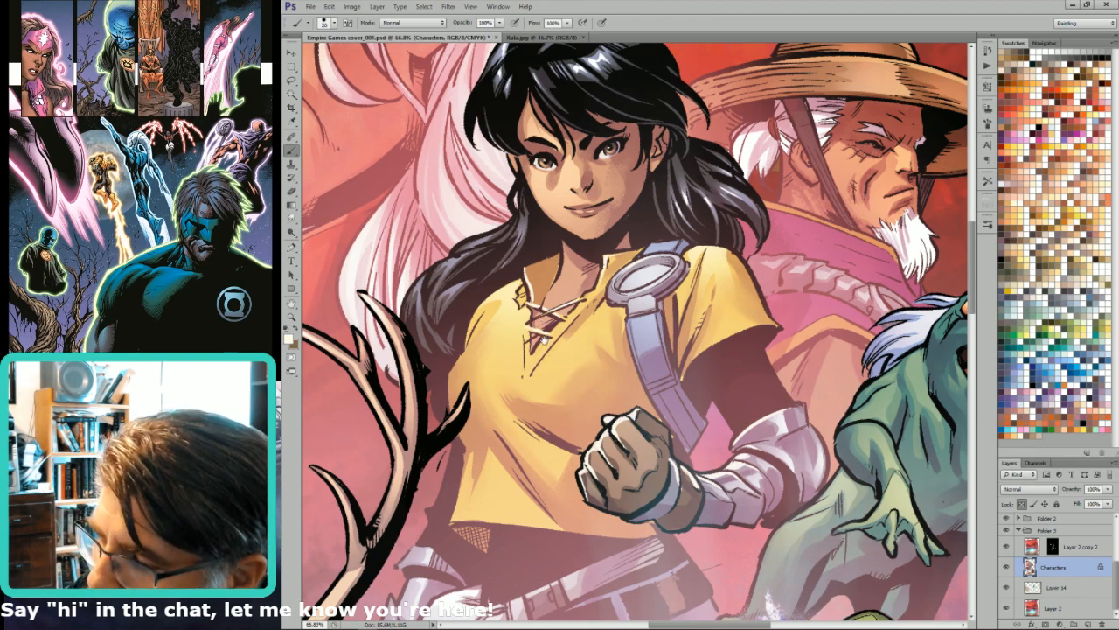
pyautogui.moveTo(463, 336); pyautogui.dragTo(563, 335)
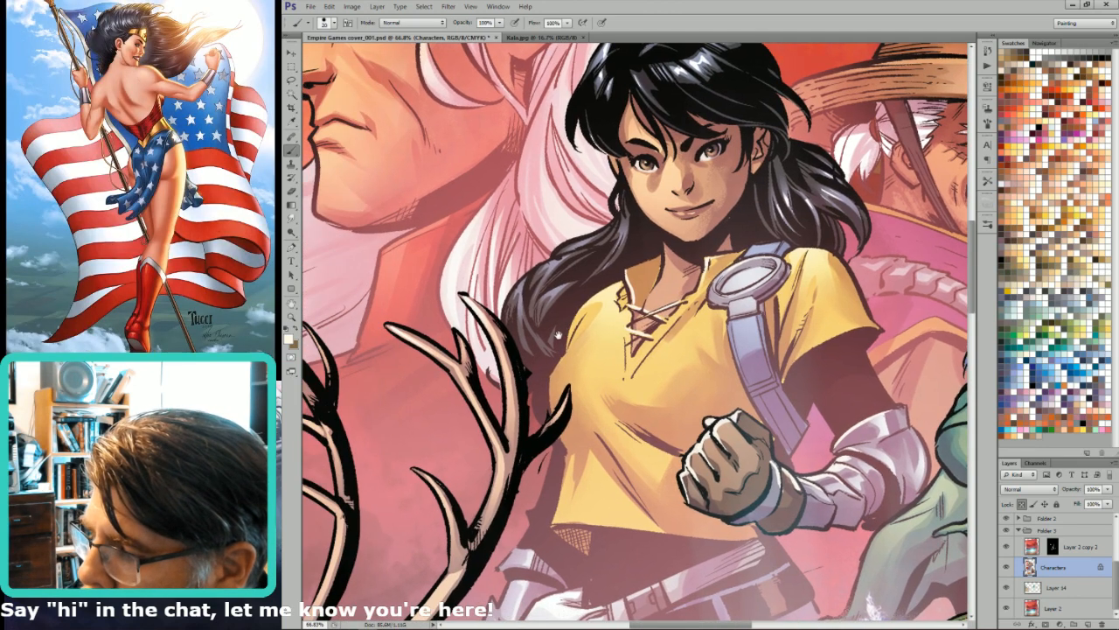
pyautogui.hotkey('ctrl', '-')
pyautogui.moveTo(568, 514); pyautogui.dragTo(717, 348)
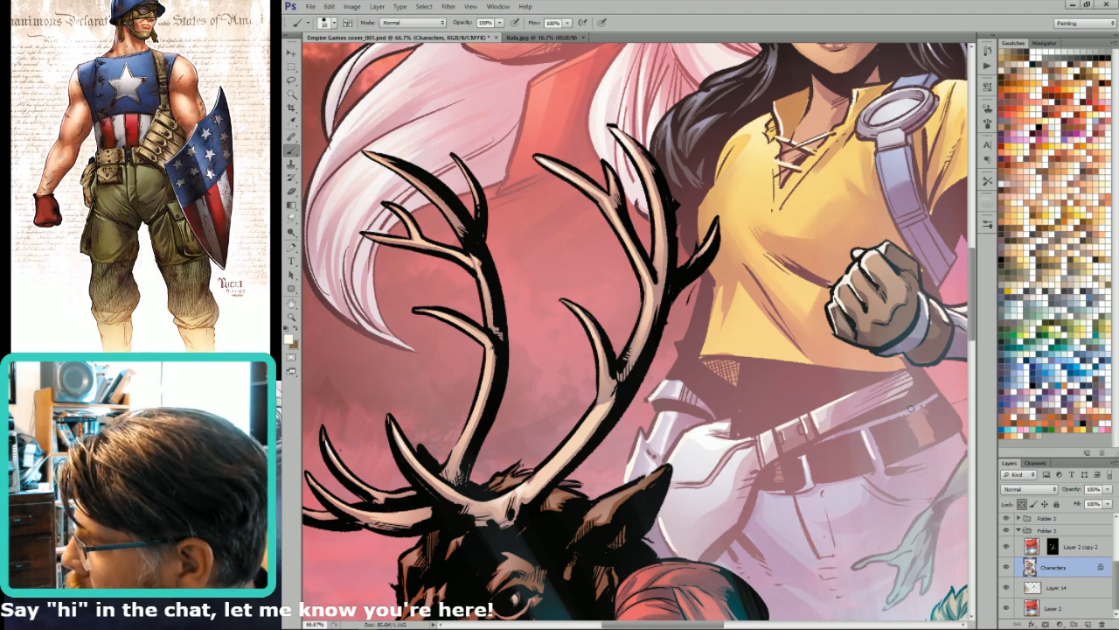
pyautogui.hotkey('ctrl', '0')
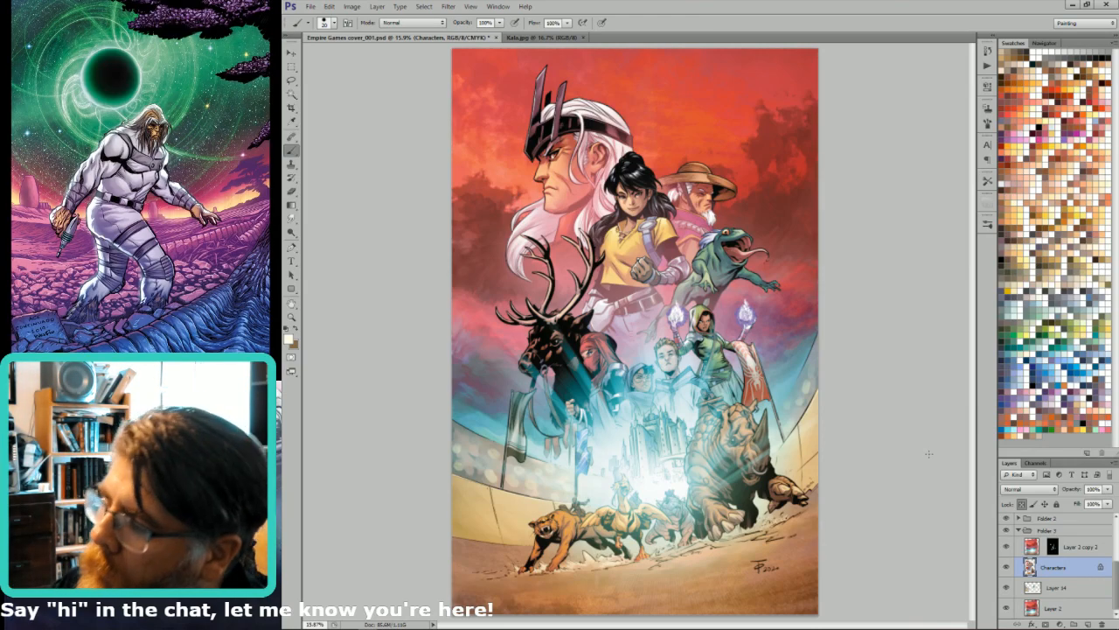
pyautogui.moveTo(707, 279)
pyautogui.mouseDown()
pyautogui.moveTo(715, 346)
pyautogui.moveTo(858, 369)
pyautogui.mouseUp()
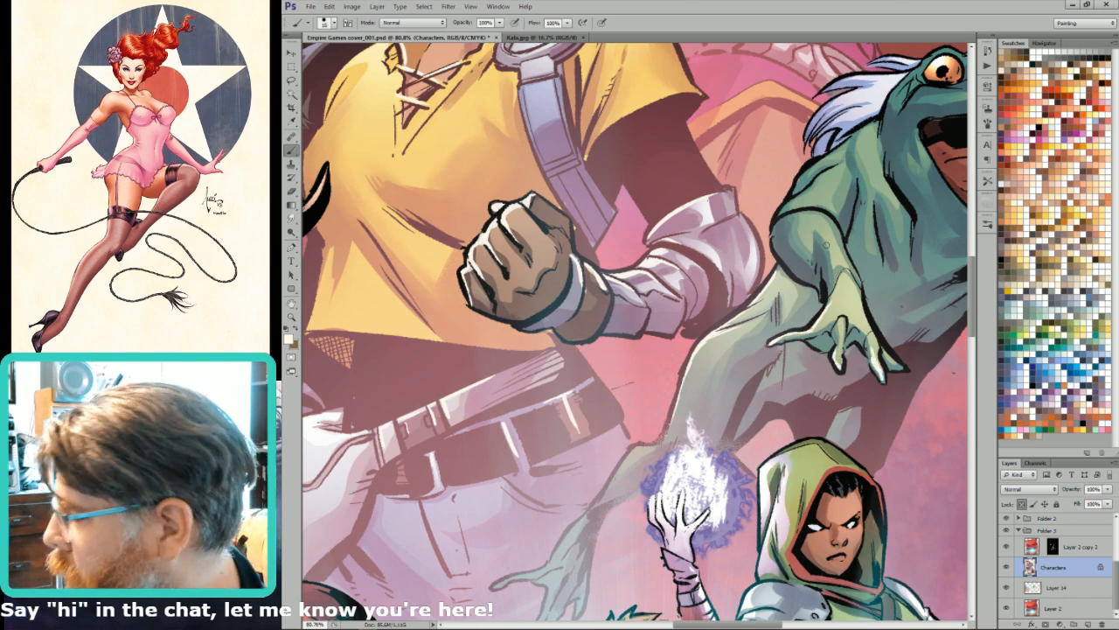
pyautogui.moveTo(766, 243); pyautogui.dragTo(817, 181)
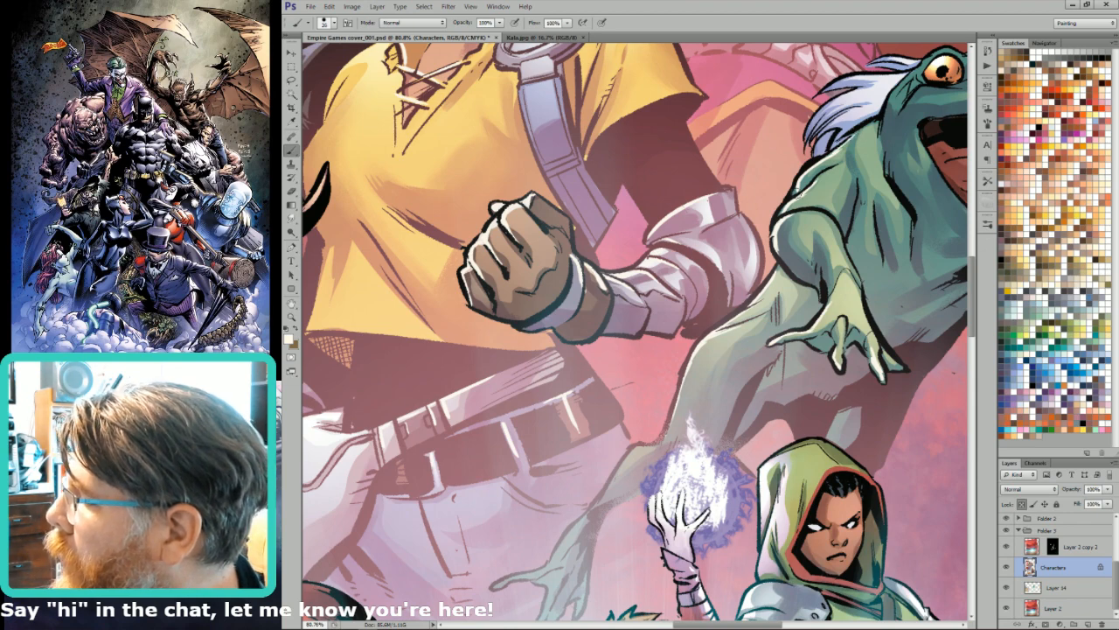
# - Brush pale rim highlights along the frog's outlines, including the hand reaching down beside the woman's belt
pyautogui.moveTo(866, 130); pyautogui.dragTo(813, 229)
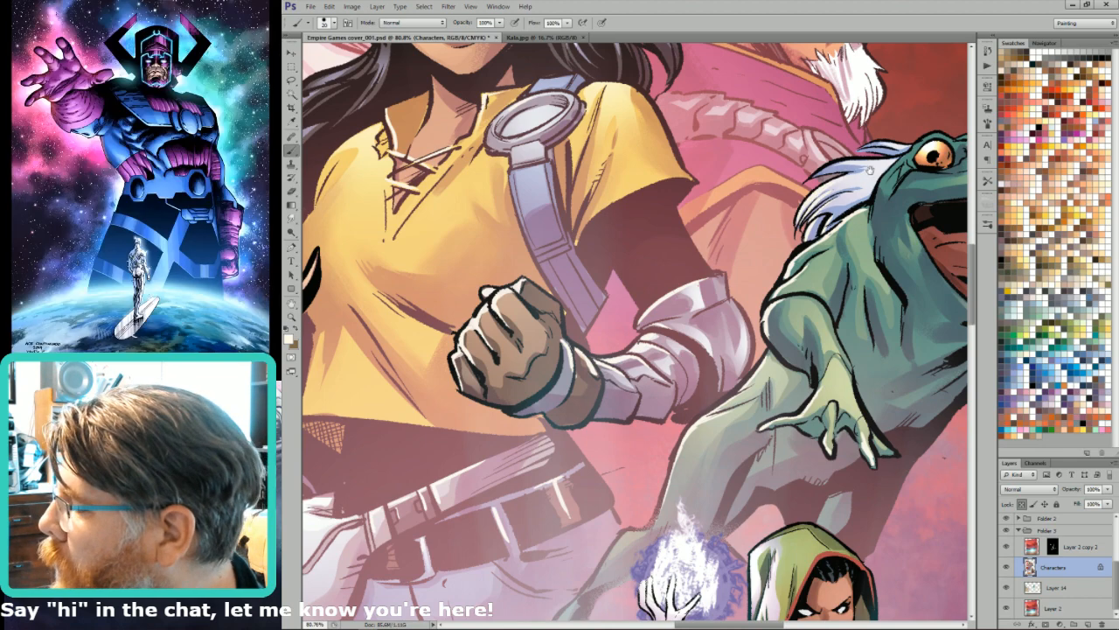
pyautogui.moveTo(866, 171); pyautogui.dragTo(864, 189)
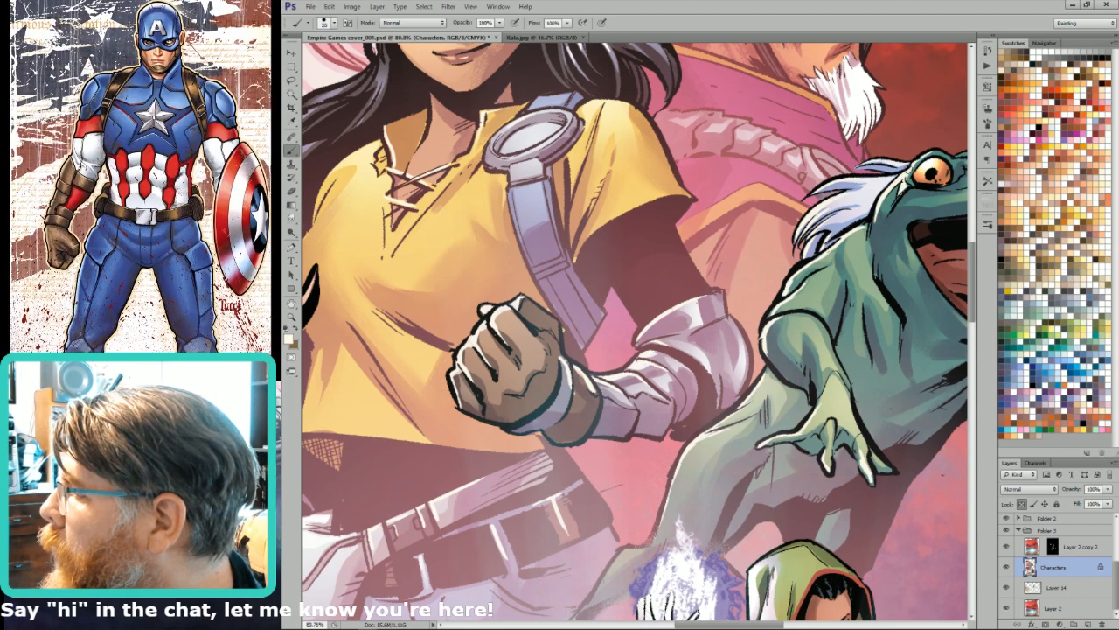
pyautogui.moveTo(908, 171); pyautogui.dragTo(683, 331)
pyautogui.scroll(-1, 684, 331)
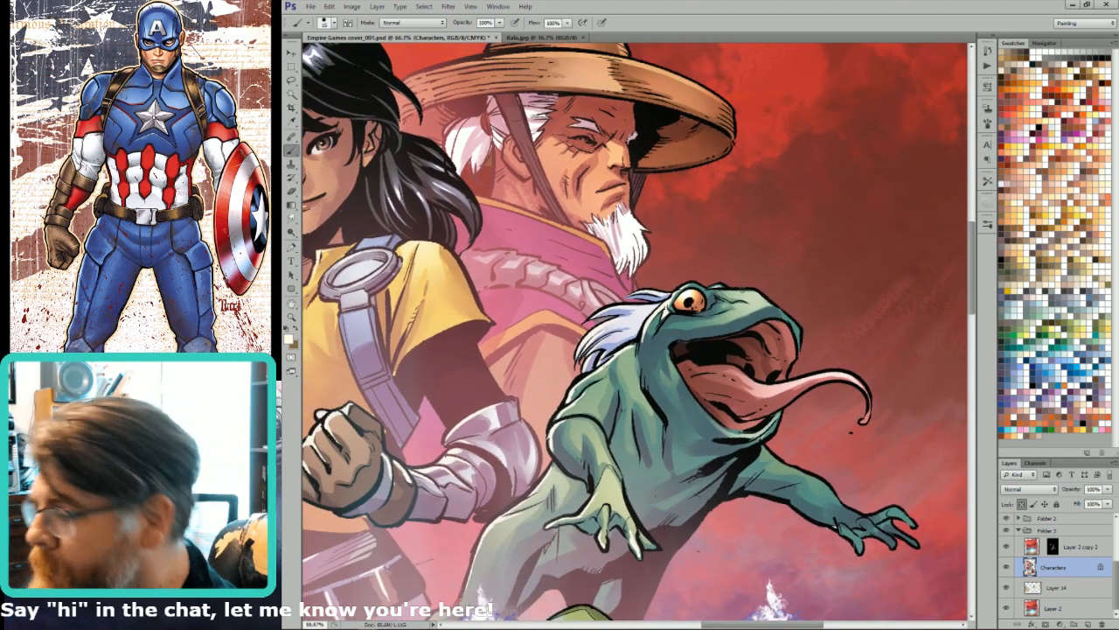
pyautogui.moveTo(729, 338); pyautogui.dragTo(691, 303)
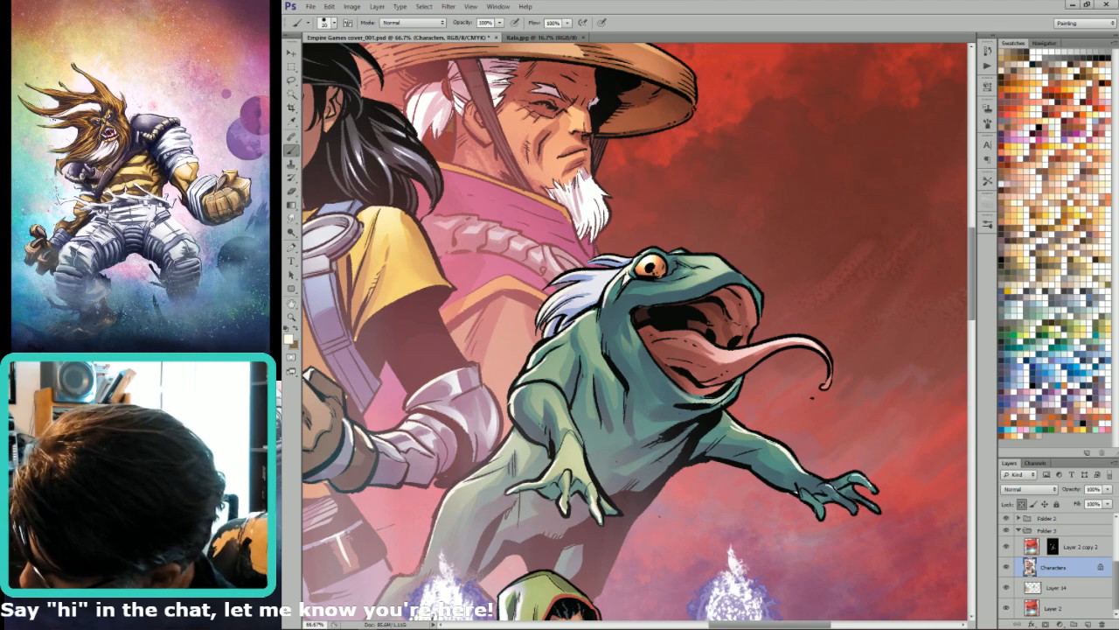
pyautogui.moveTo(674, 446); pyautogui.dragTo(787, 300)
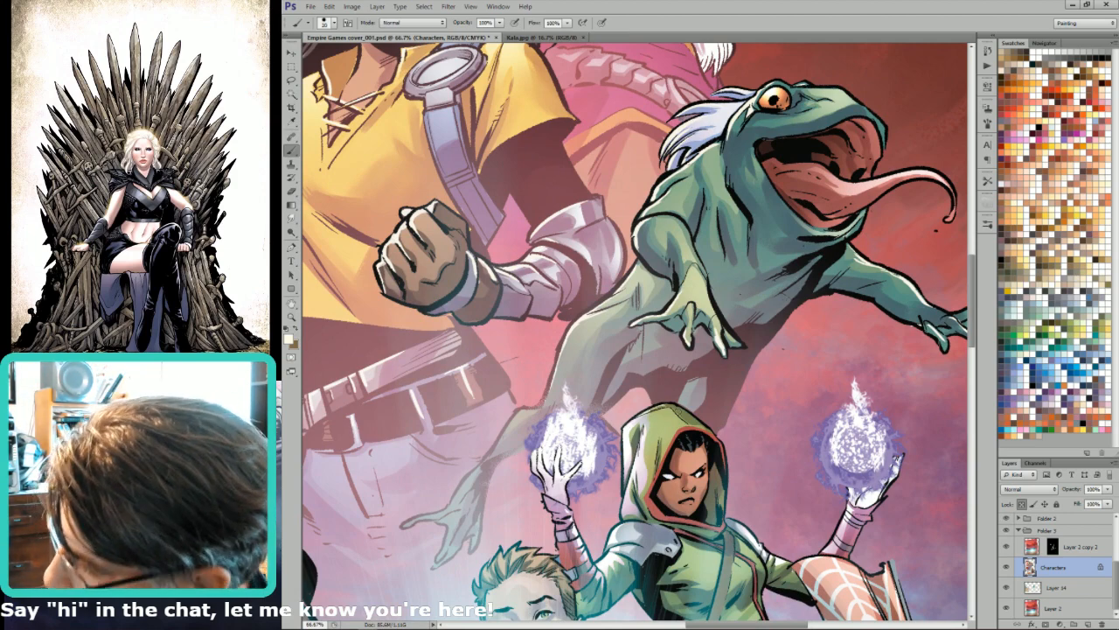
pyautogui.moveTo(703, 465); pyautogui.dragTo(843, 362)
pyautogui.moveTo(686, 317); pyautogui.dragTo(770, 375)
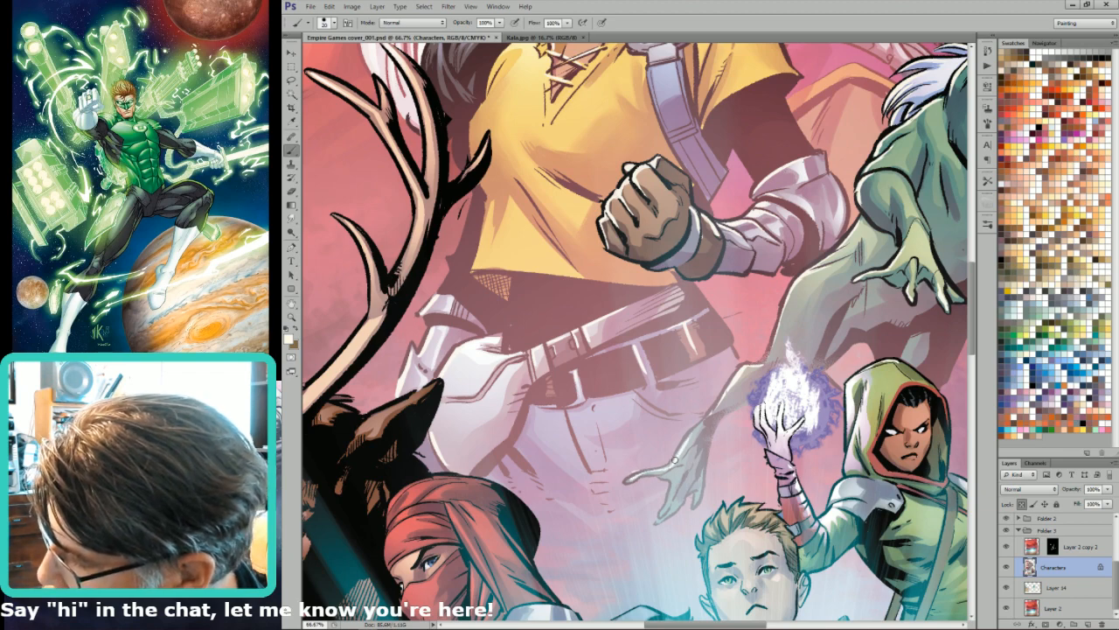
# - Pick a light peach colour, reduce the brush size and brush highlights around the stag and its red-masked rider
pyautogui.moveTo(545, 544); pyautogui.dragTo(754, 424)
pyautogui.press('[')
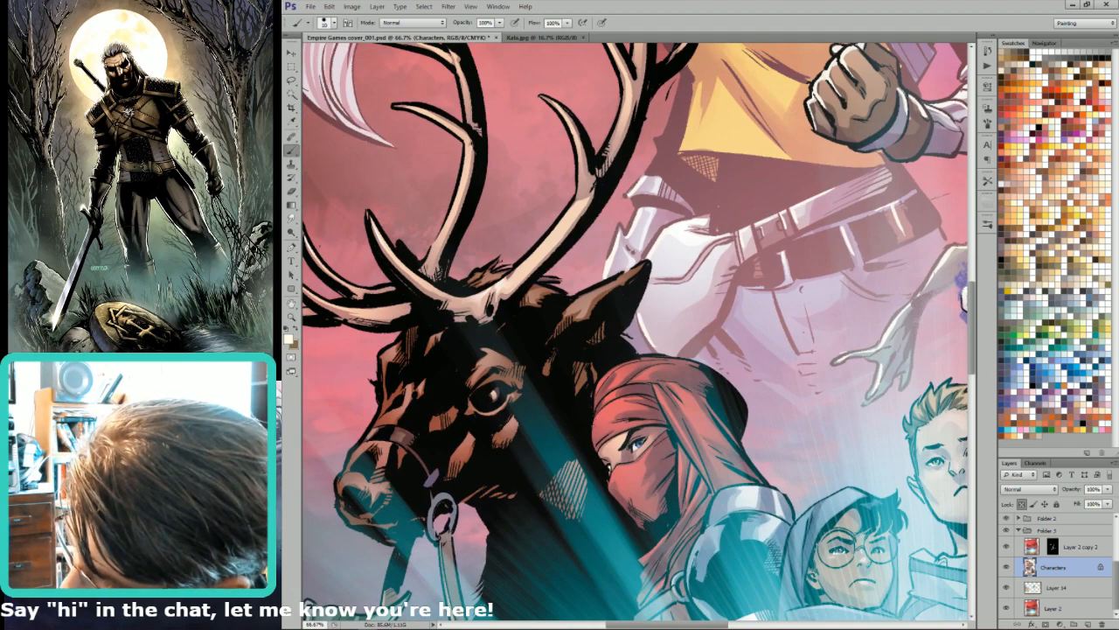
pyautogui.keyDown('alt'); pyautogui.click(603, 425); pyautogui.keyUp('alt')
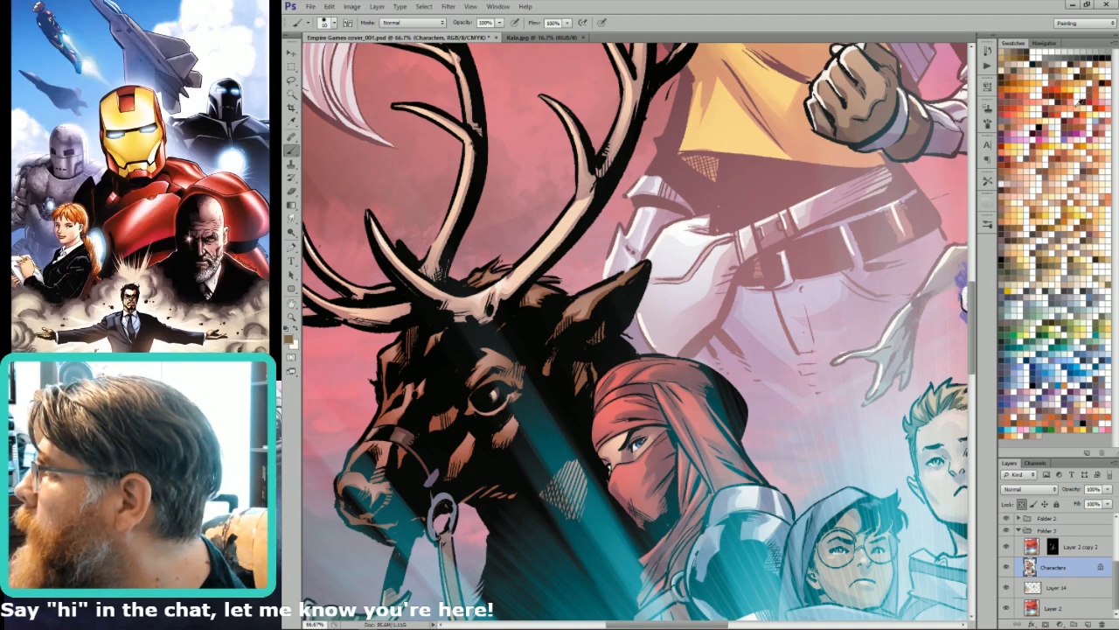
pyautogui.click(1081, 100)
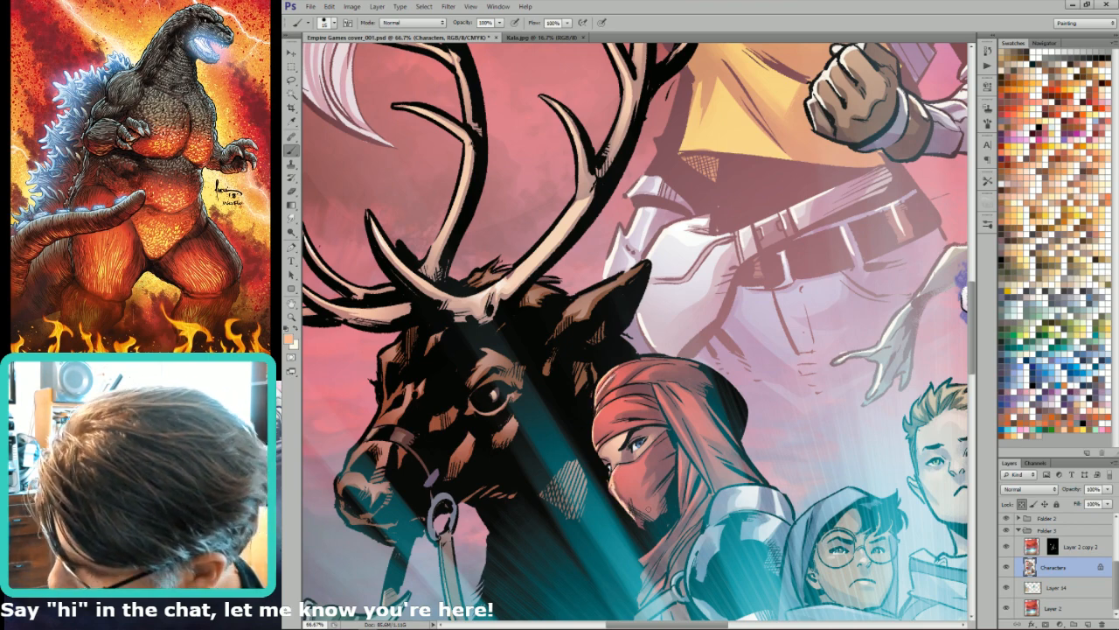
pyautogui.moveTo(678, 530); pyautogui.dragTo(737, 453)
pyautogui.press('[')
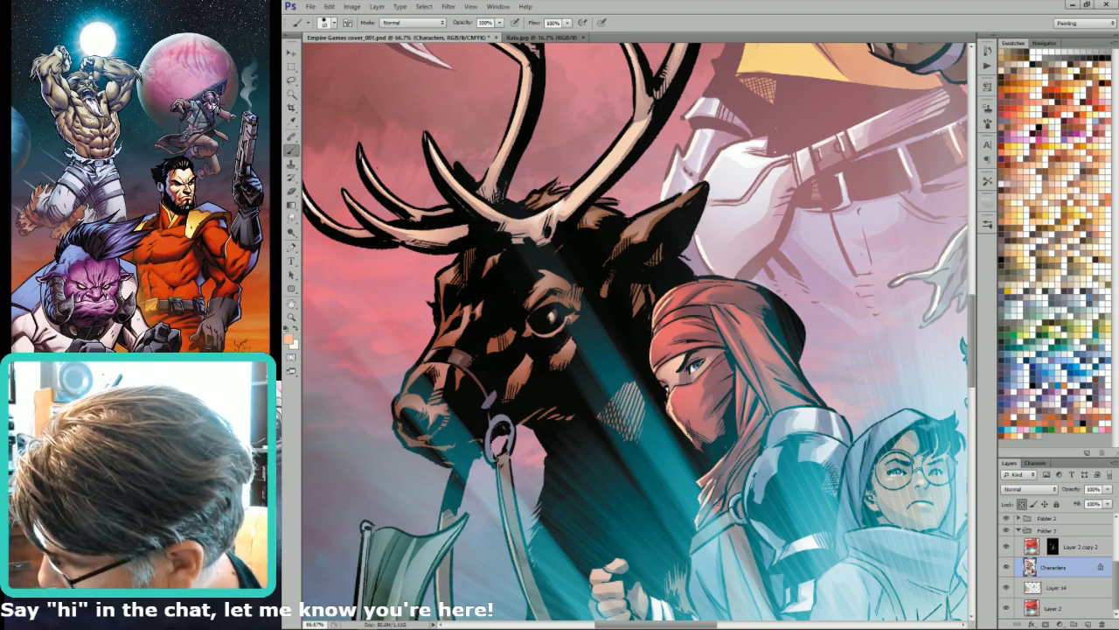
pyautogui.moveTo(707, 518); pyautogui.dragTo(723, 488)
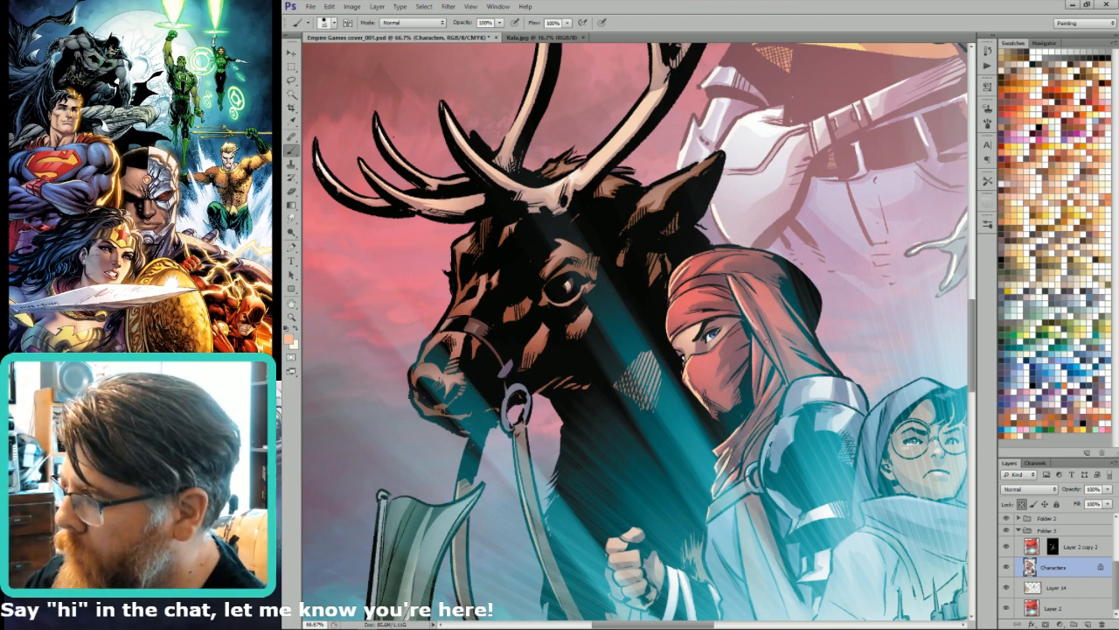
# - Switch the brush colour to white and add a highlight along the edge of the red-masked rider's shoulder armour
pyautogui.hotkey('ctrl', '0')
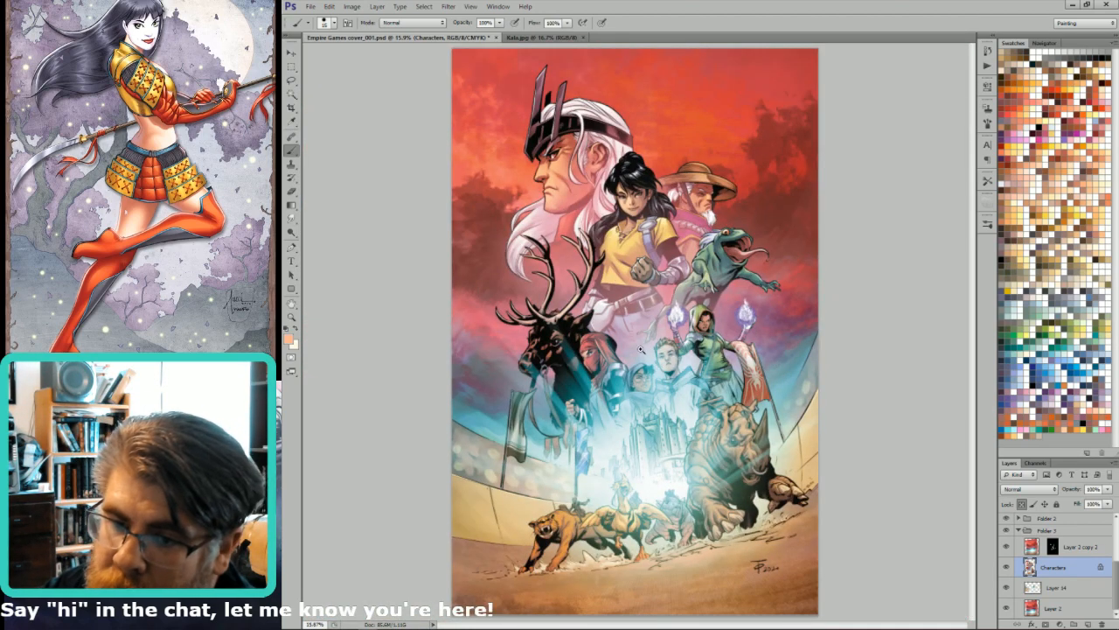
pyautogui.scroll(5, 626, 348)
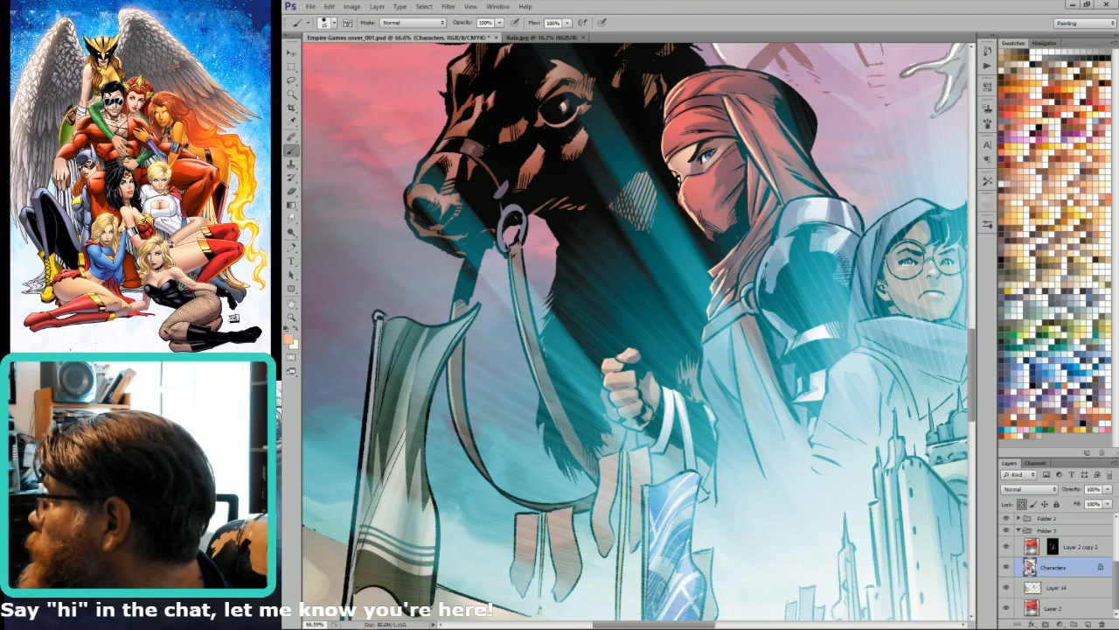
pyautogui.moveTo(638, 362); pyautogui.dragTo(614, 329)
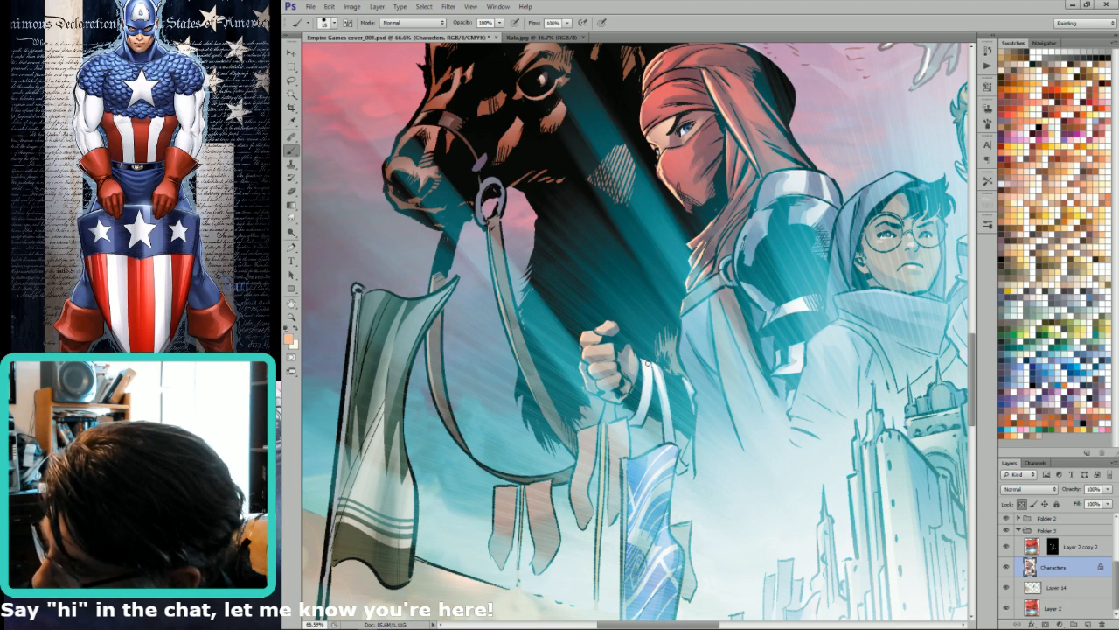
pyautogui.press('x')
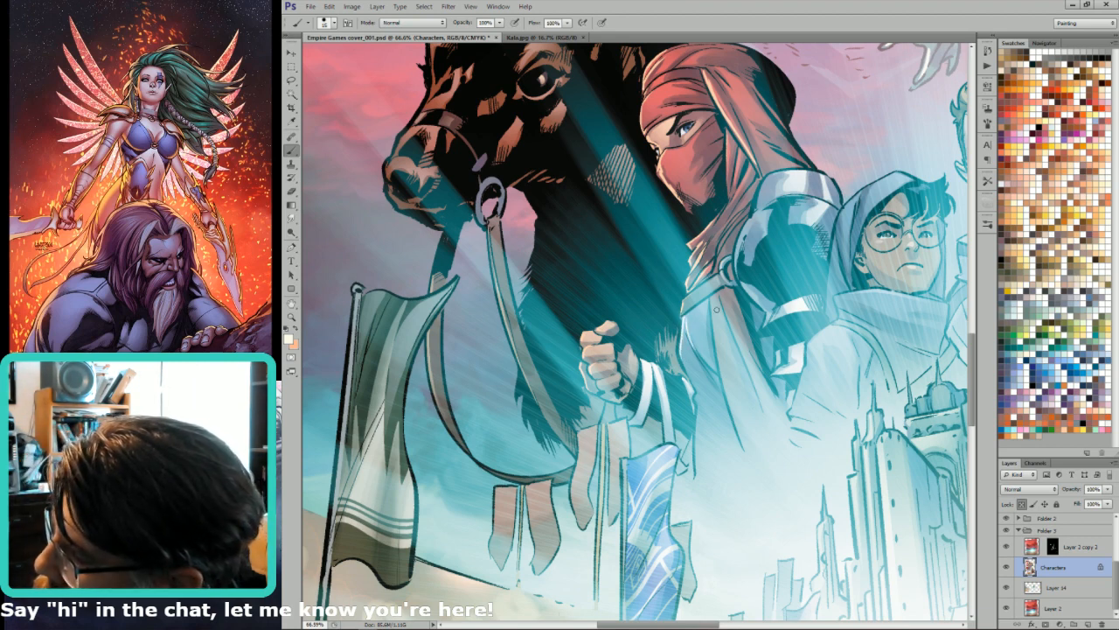
pyautogui.press('x')
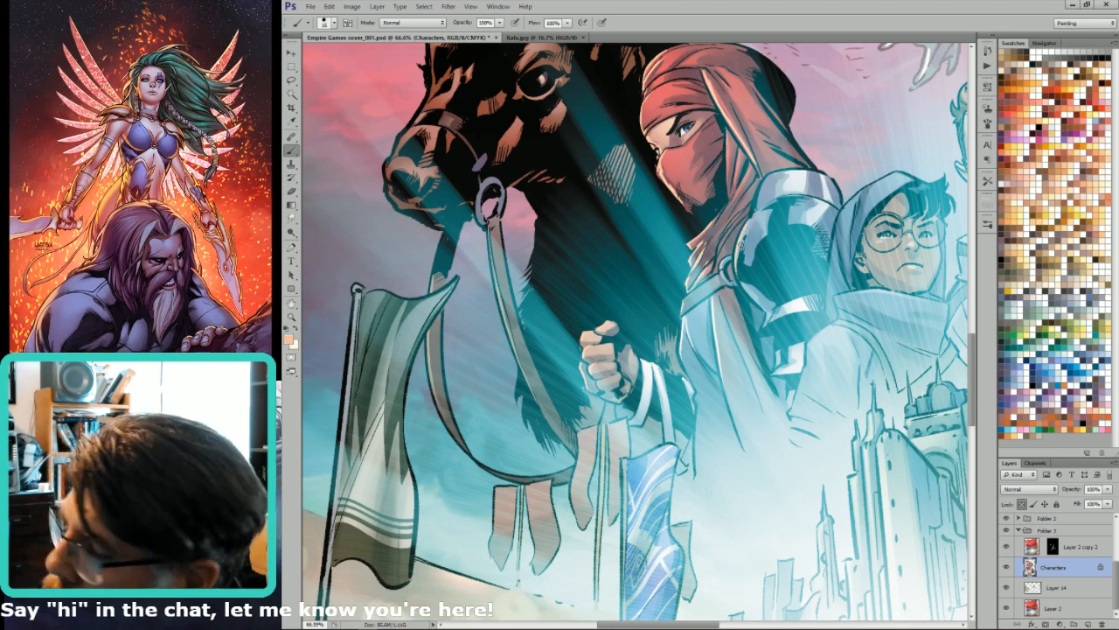
pyautogui.press('x')
pyautogui.moveTo(759, 213); pyautogui.dragTo(740, 254)
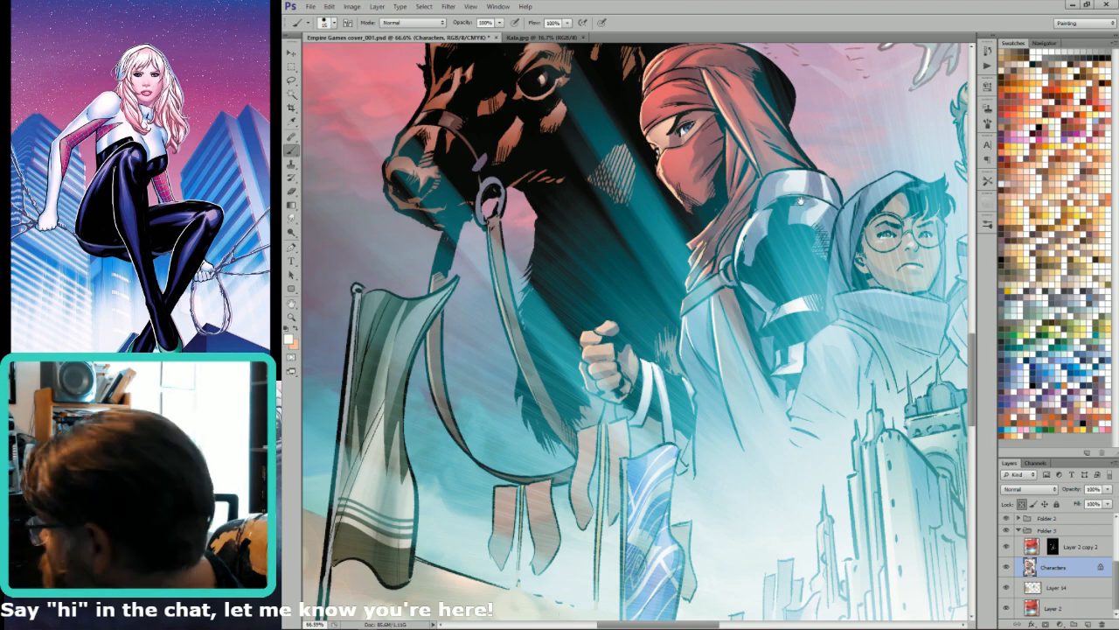
# - Brush white rim highlights along the hood edge of the young figure with glasses beside the red-masked rider
pyautogui.moveTo(800, 201); pyautogui.dragTo(792, 264)
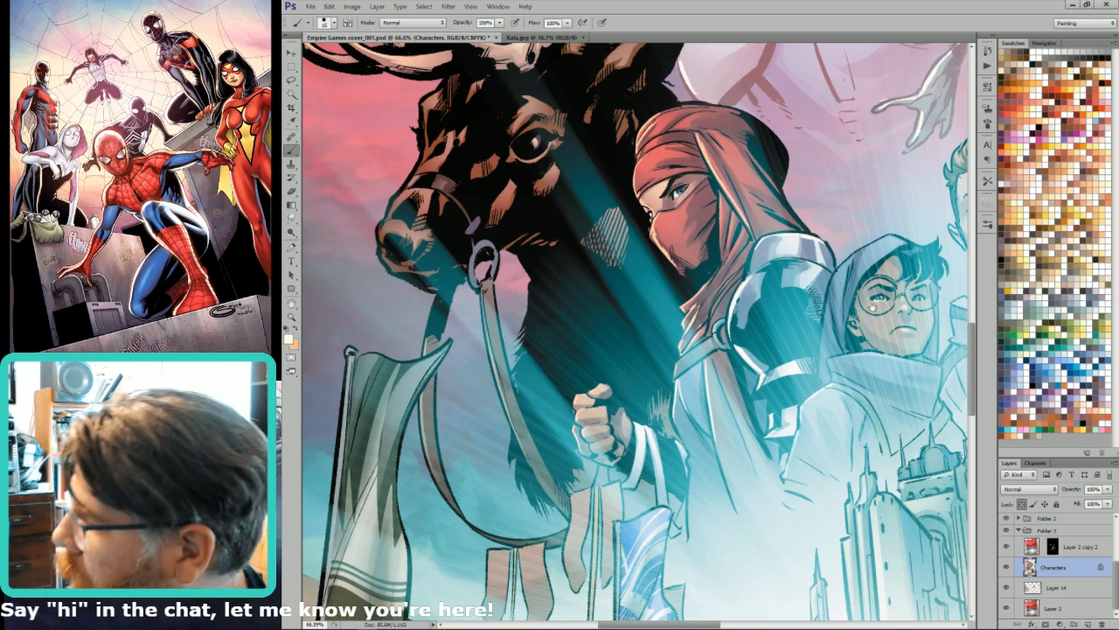
pyautogui.scroll(3, 873, 308)
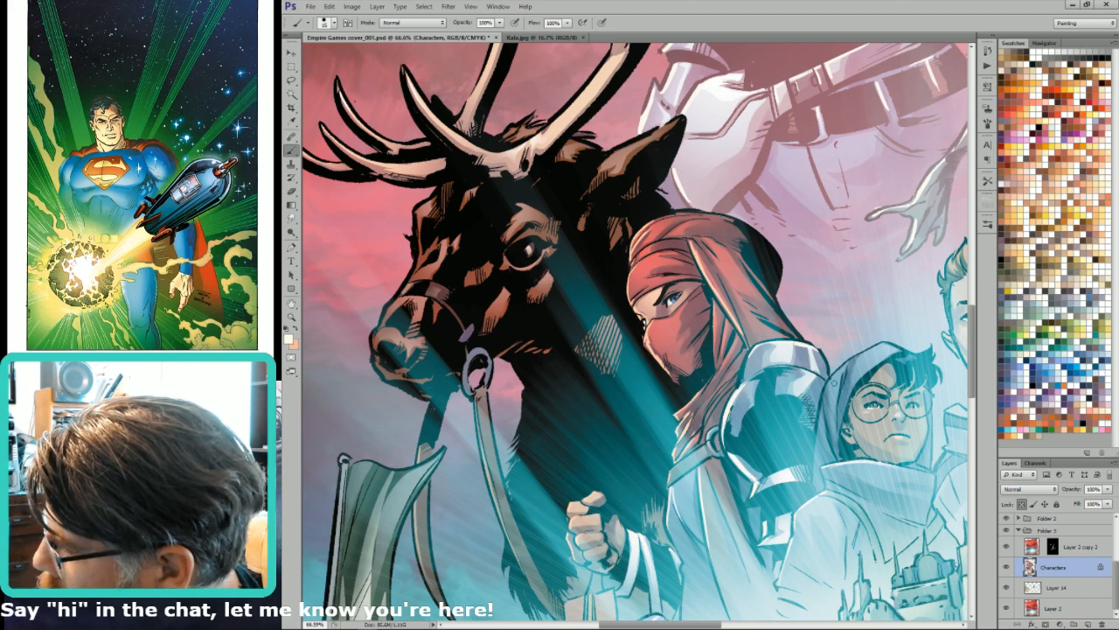
pyautogui.moveTo(822, 403); pyautogui.dragTo(817, 454)
pyautogui.moveTo(823, 408)
pyautogui.mouseDown()
pyautogui.moveTo(852, 362)
pyautogui.moveTo(826, 419)
pyautogui.moveTo(828, 387)
pyautogui.mouseUp()
pyautogui.moveTo(957, 350); pyautogui.dragTo(784, 395)
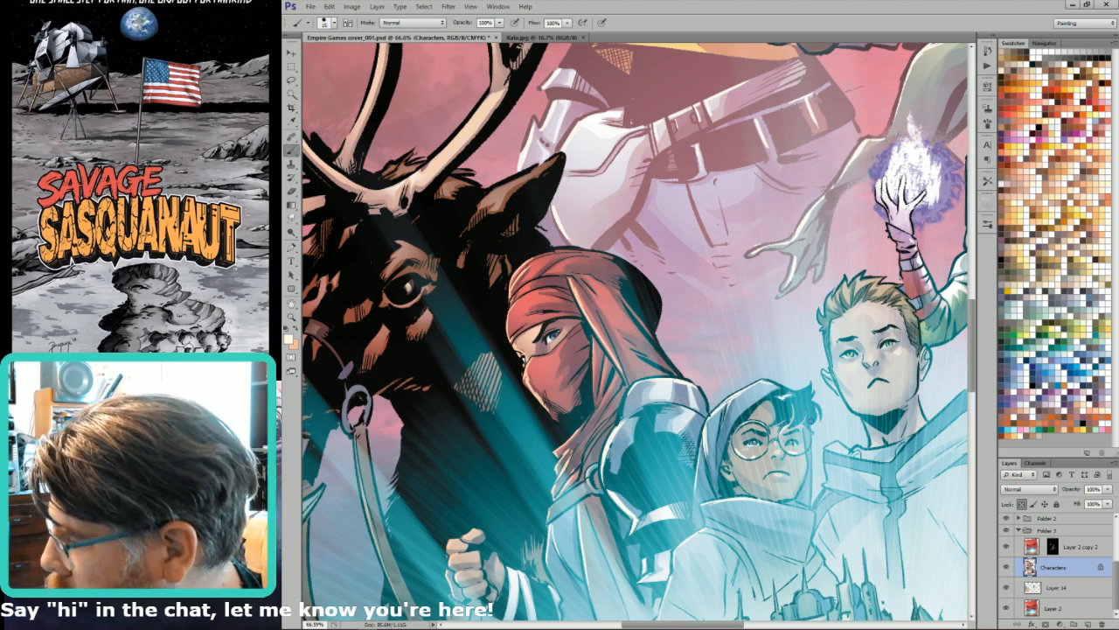
pyautogui.moveTo(929, 434); pyautogui.dragTo(879, 460)
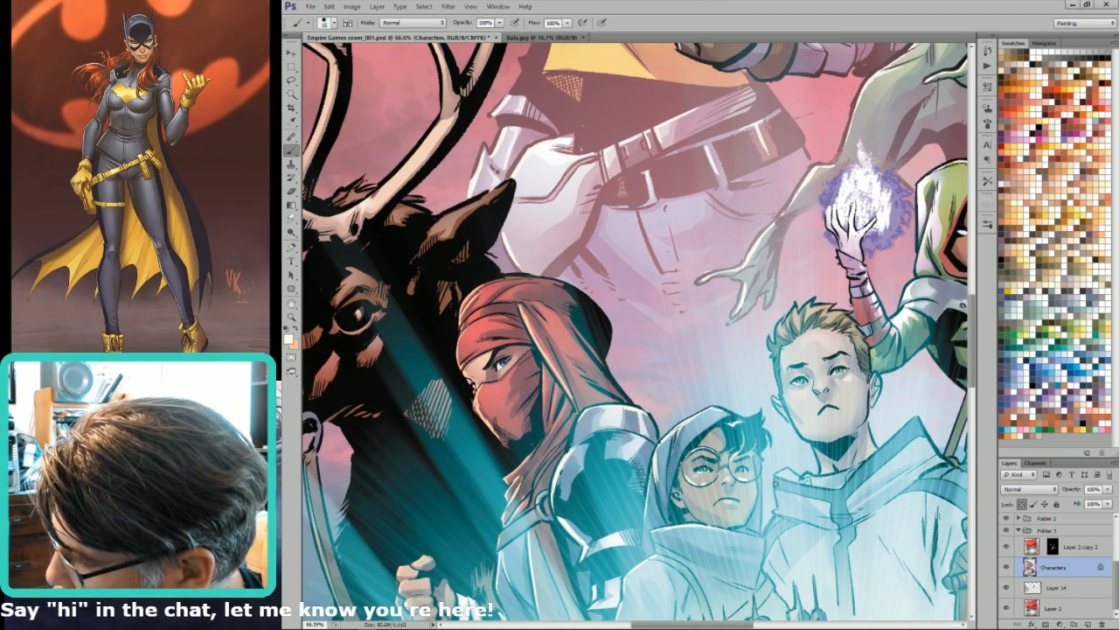
pyautogui.moveTo(701, 530); pyautogui.dragTo(525, 418)
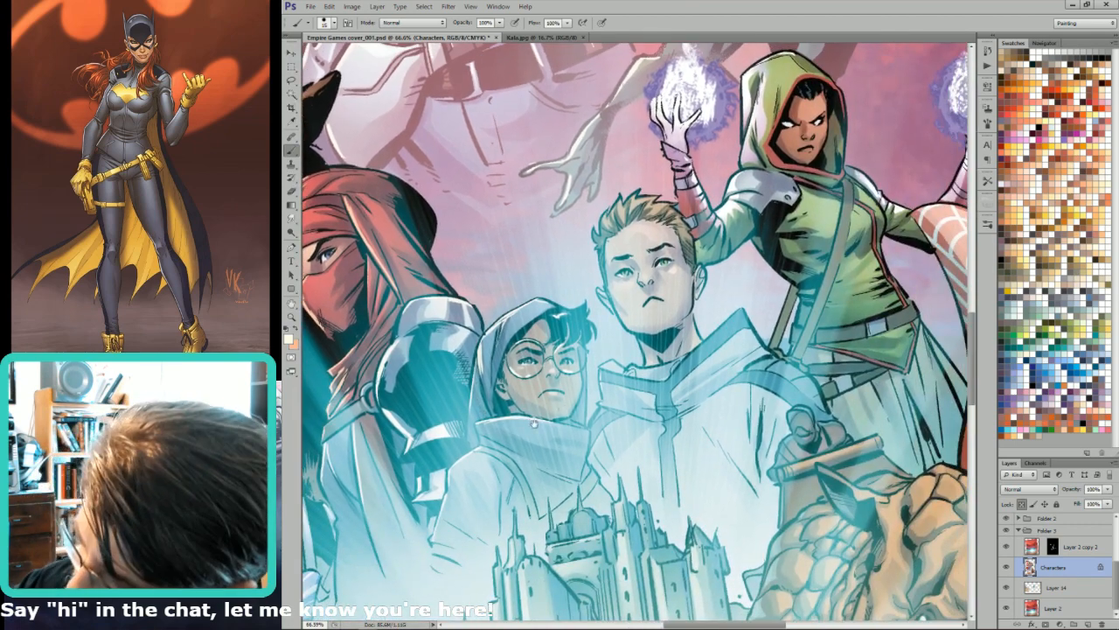
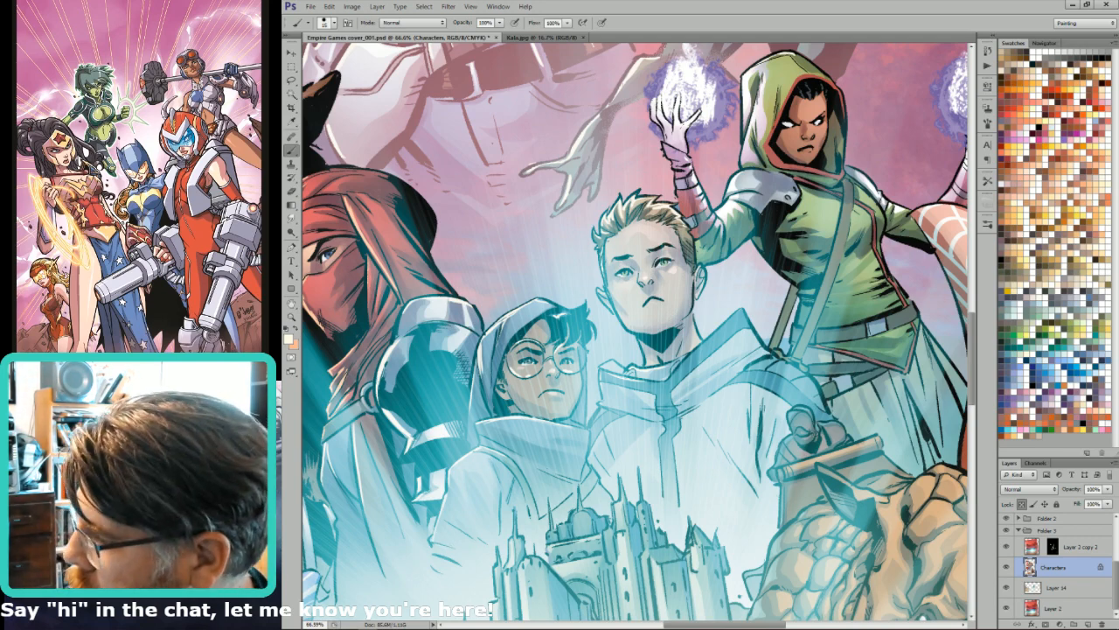
# - Examine the highlights on the green-hooded woman, the rhino and the upper figures, both close up and across the whole cover
pyautogui.moveTo(783, 387); pyautogui.dragTo(800, 461)
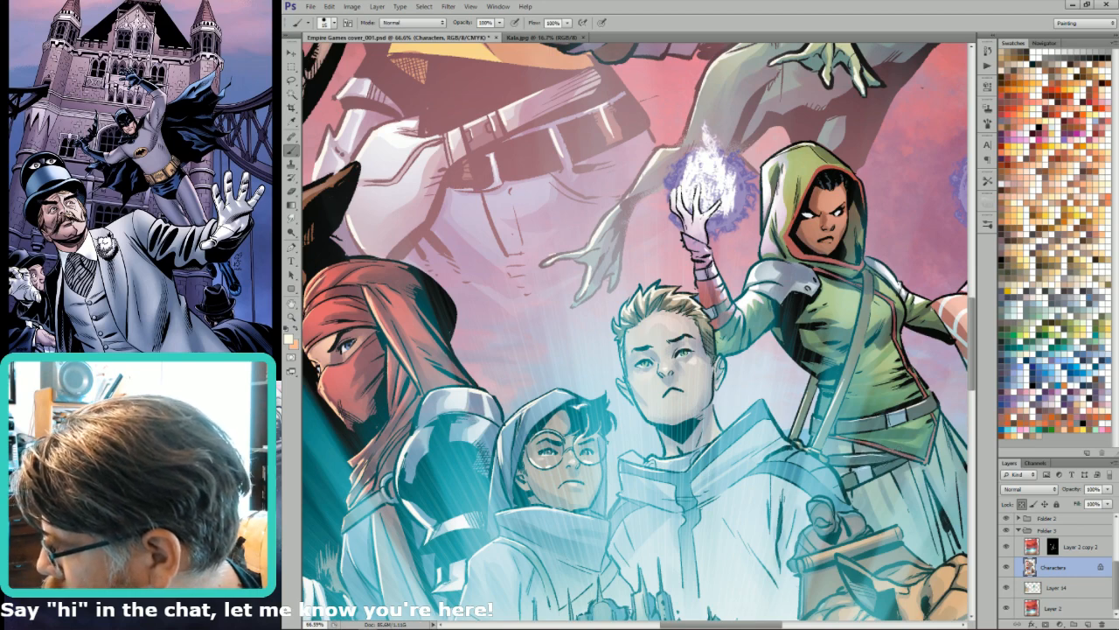
pyautogui.moveTo(770, 226); pyautogui.dragTo(670, 301)
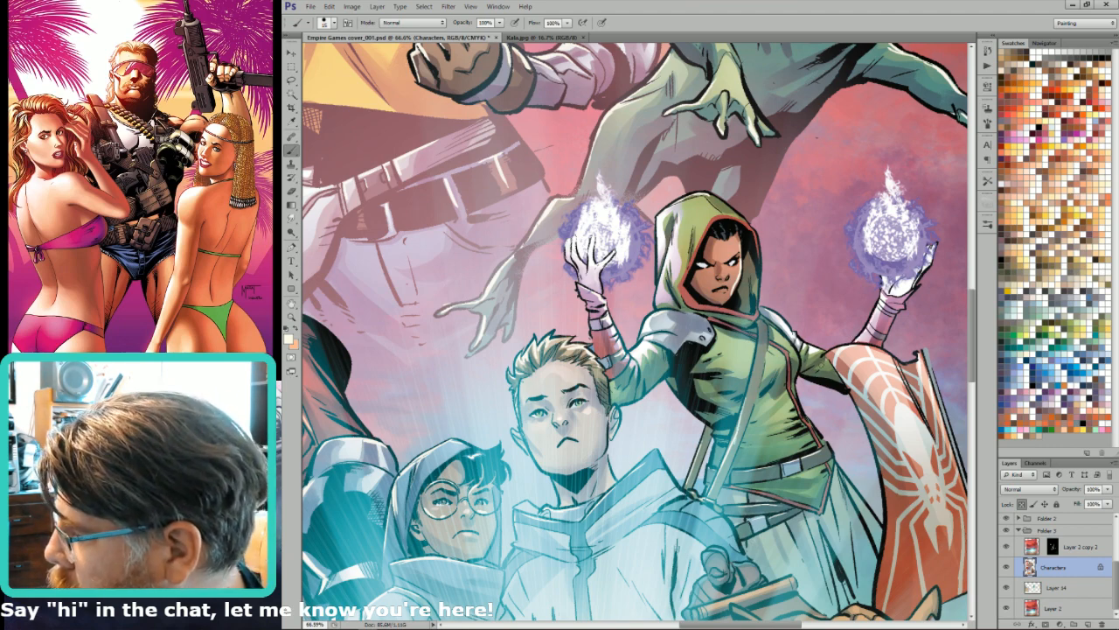
pyautogui.moveTo(874, 432); pyautogui.dragTo(822, 389)
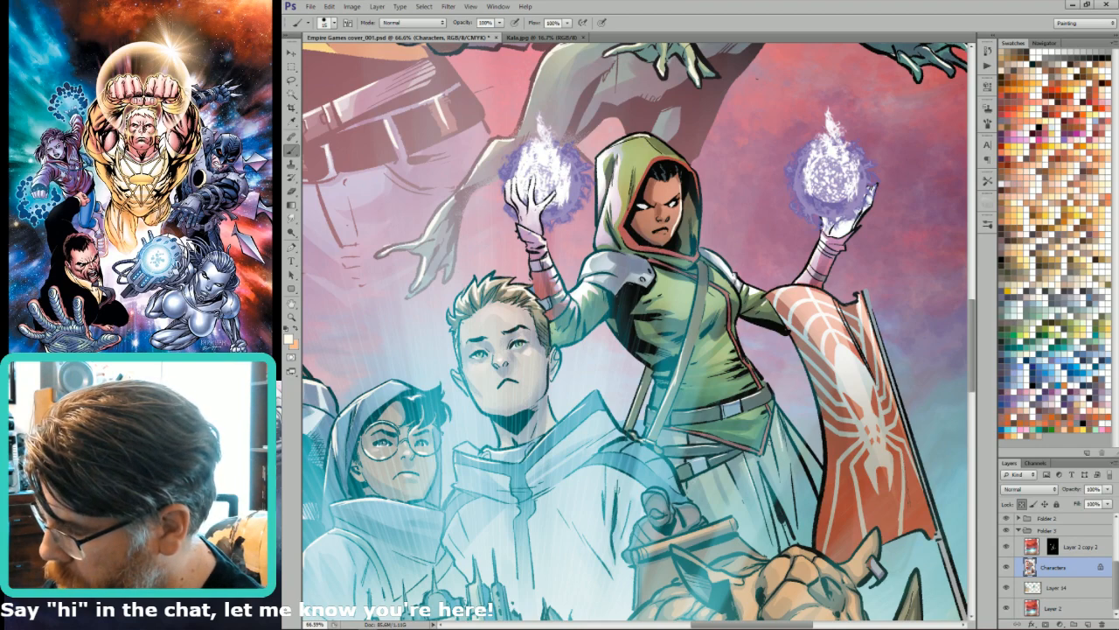
pyautogui.hotkey('ctrl', '0')
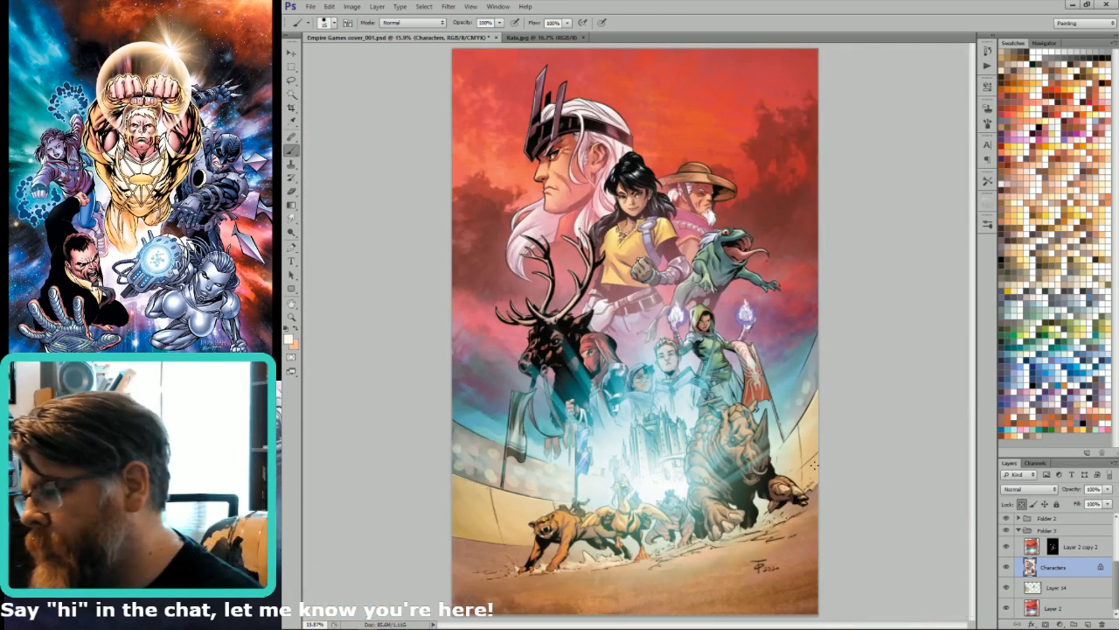
pyautogui.moveTo(767, 513); pyautogui.dragTo(829, 454)
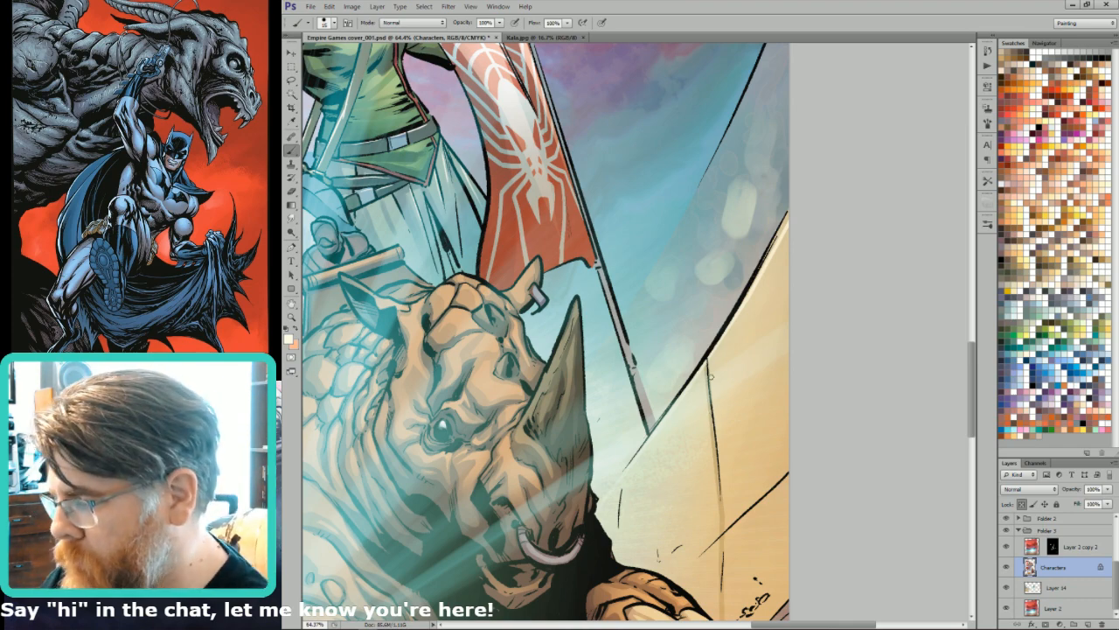
pyautogui.hotkey('ctrl', '-')
pyautogui.hotkey('ctrl', '-')
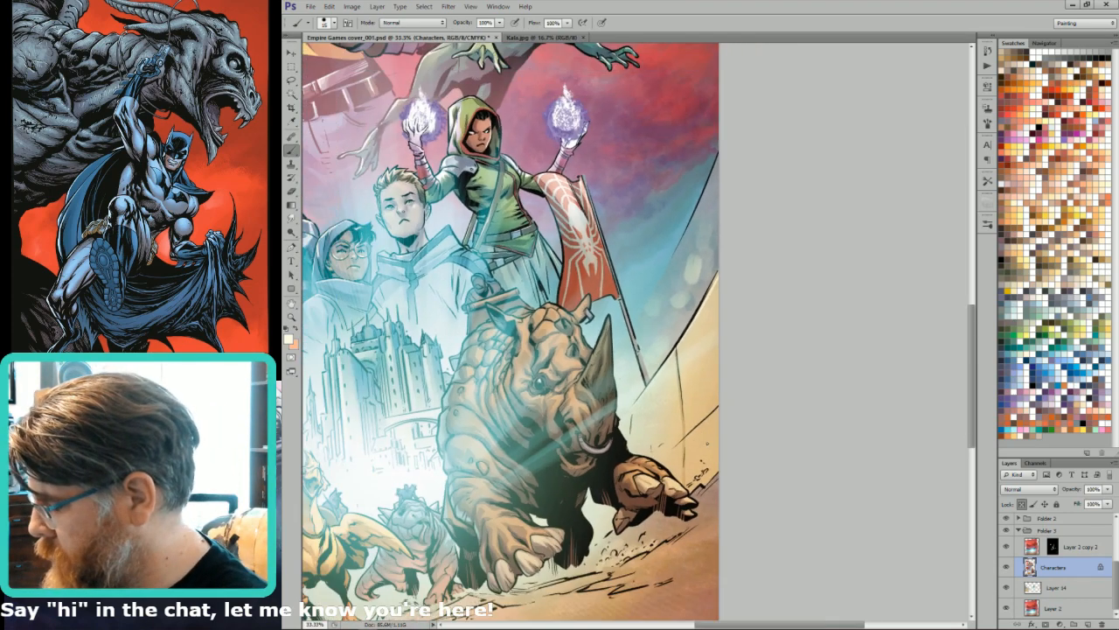
pyautogui.moveTo(676, 490); pyautogui.dragTo(848, 535)
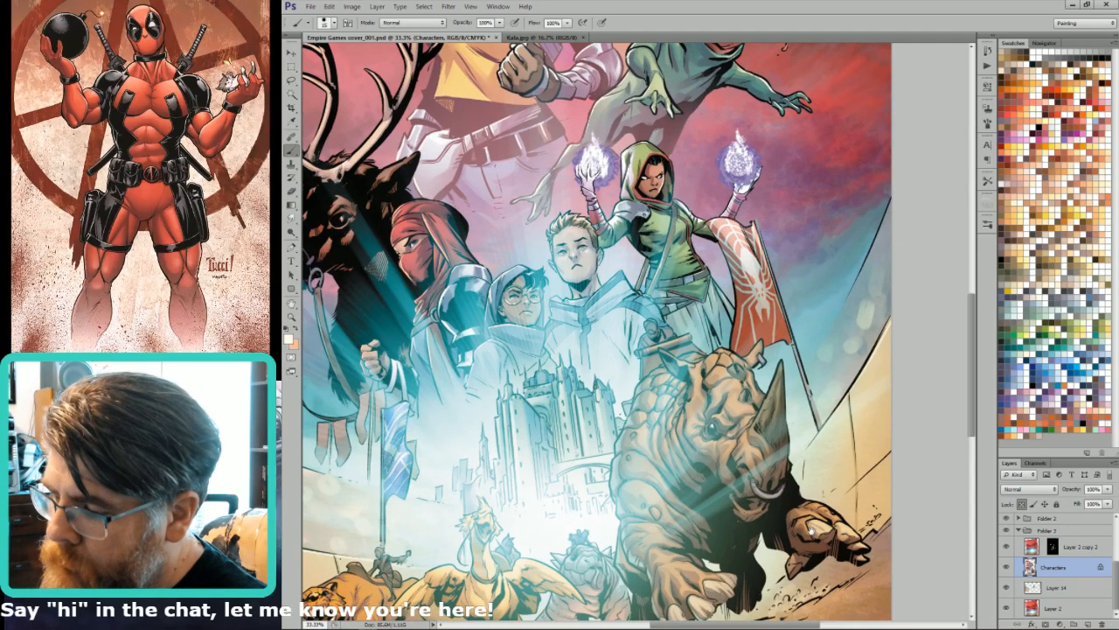
pyautogui.hscroll(-3, 840, 529)
pyautogui.scroll(6, 855, 528)
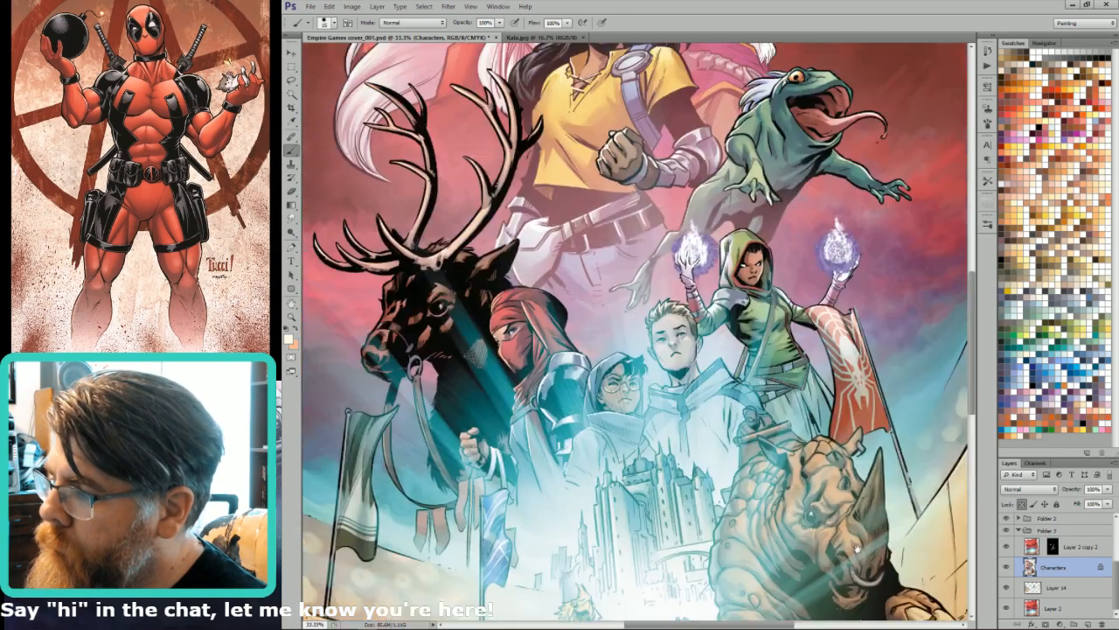
pyautogui.scroll(5, 859, 517)
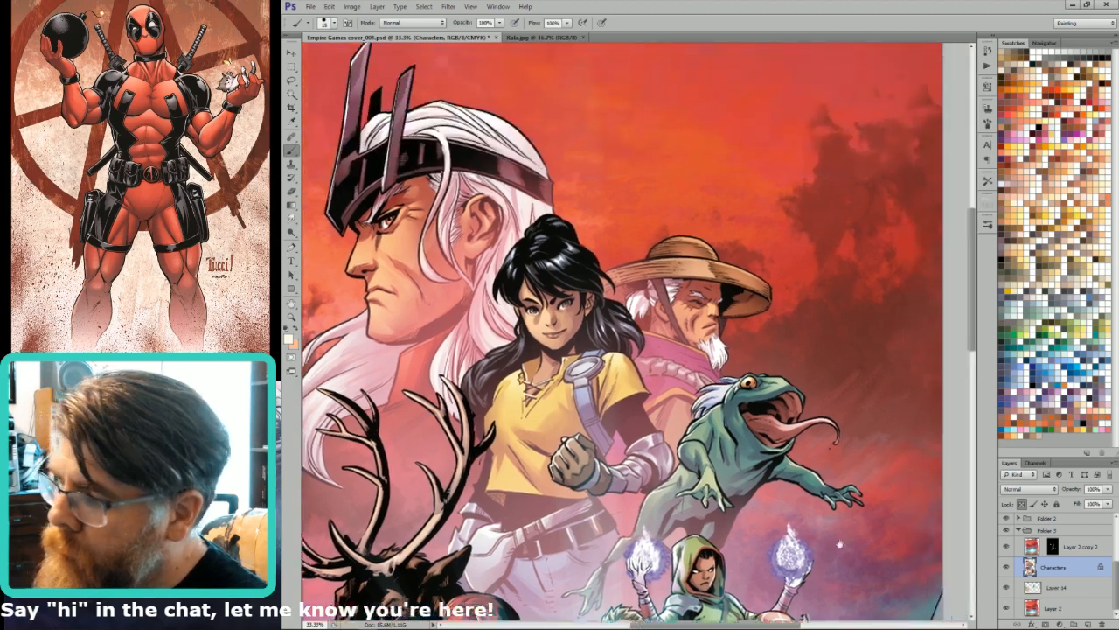
pyautogui.hscroll(3, 813, 455)
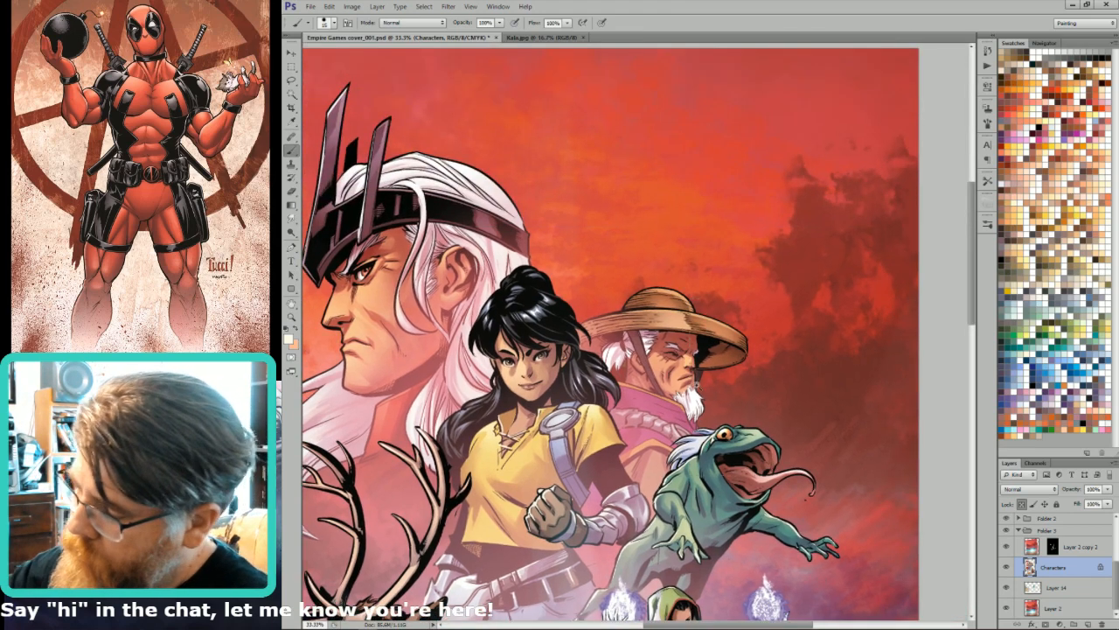
pyautogui.scroll(5, 752, 415)
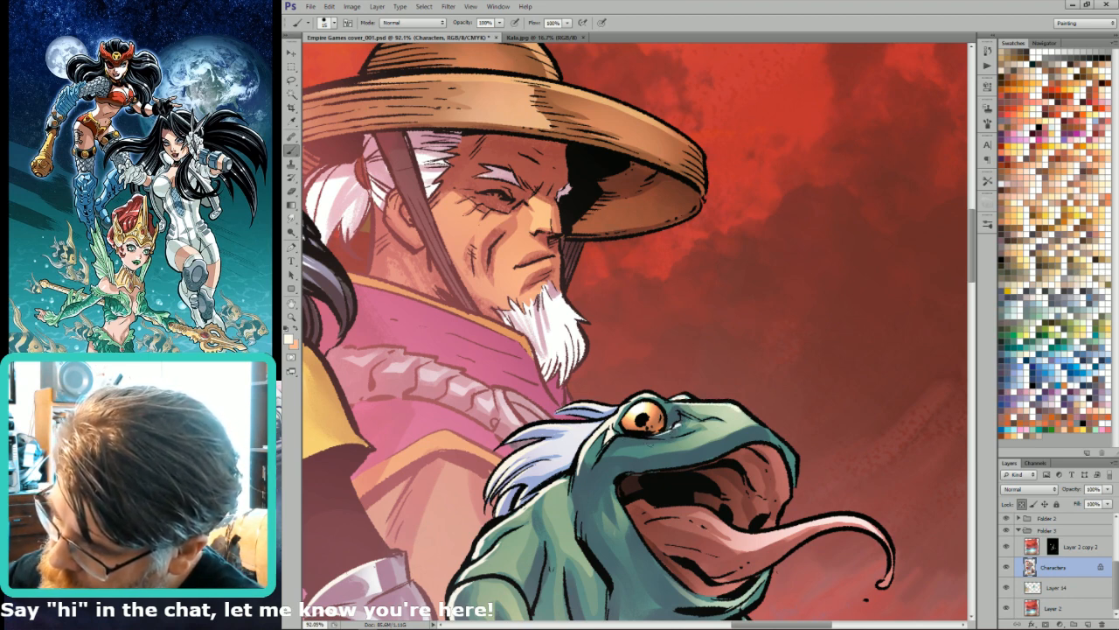
# - Brush white highlights on the brim and crown of the old man's straw hat, using a larger brush for the crown
pyautogui.moveTo(670, 308); pyautogui.dragTo(822, 373)
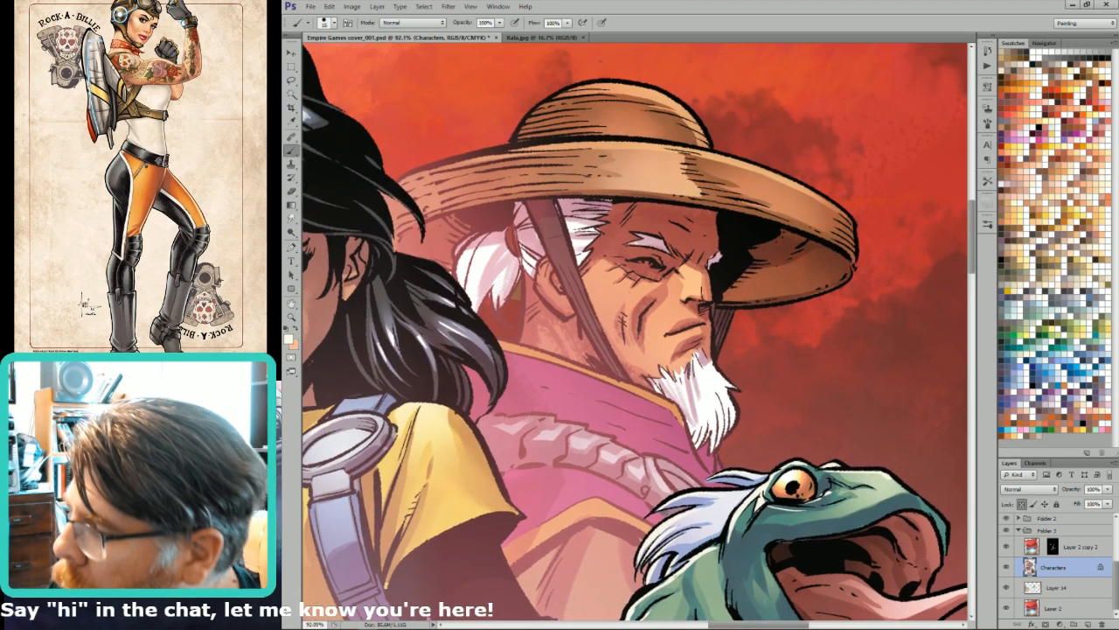
pyautogui.moveTo(629, 166); pyautogui.dragTo(601, 261)
pyautogui.moveTo(562, 356); pyautogui.dragTo(501, 486)
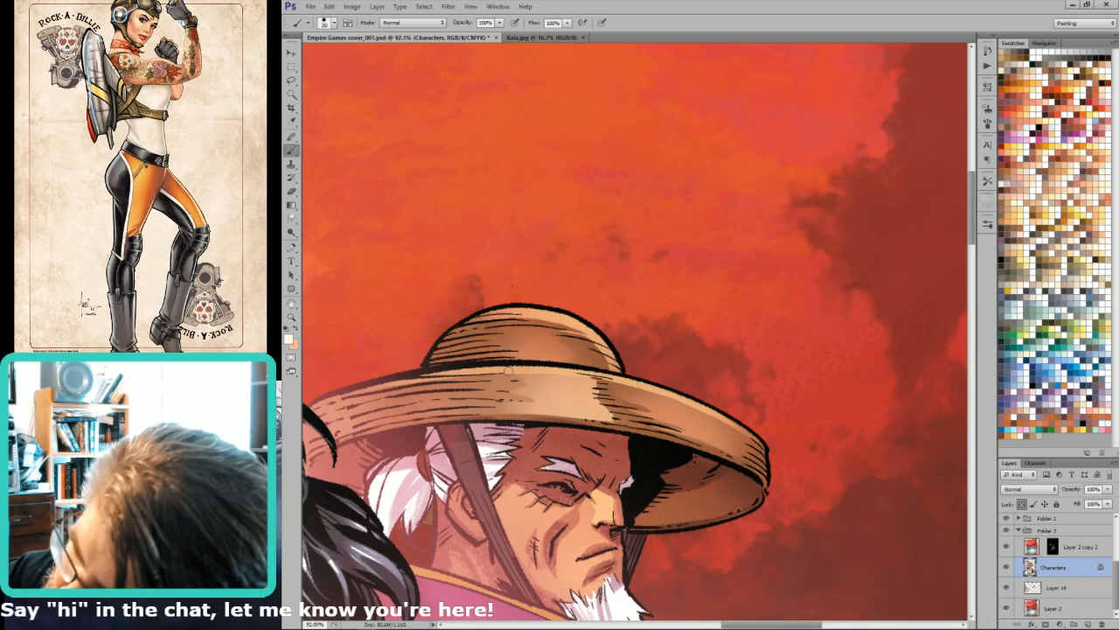
pyautogui.moveTo(559, 374)
pyautogui.mouseDown()
pyautogui.moveTo(583, 393)
pyautogui.moveTo(550, 394)
pyautogui.moveTo(575, 416)
pyautogui.mouseUp()
pyautogui.press(']')
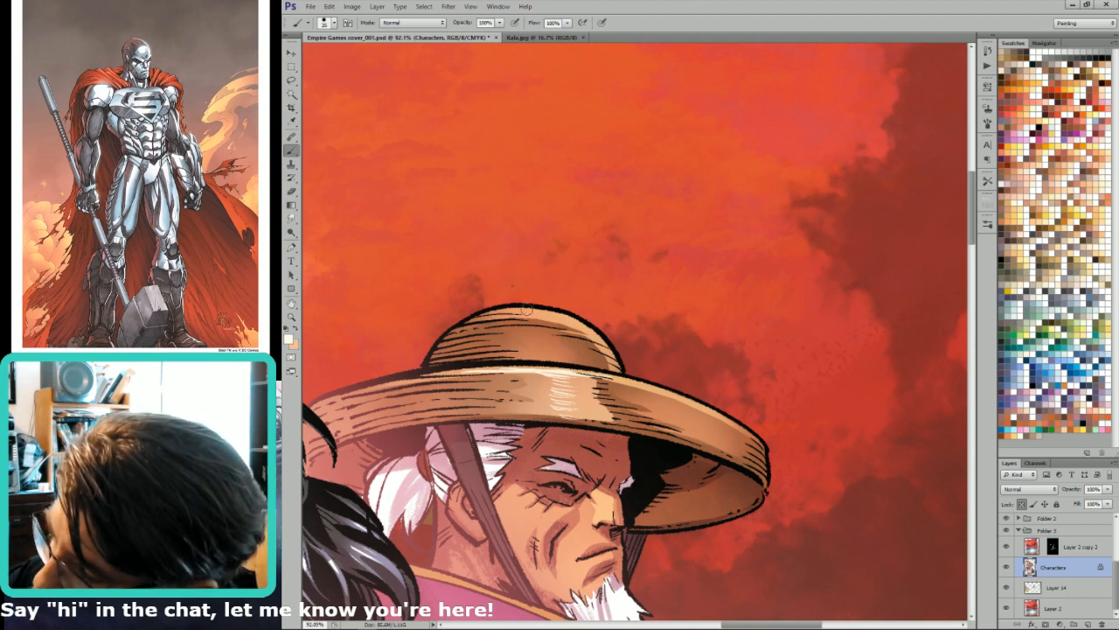
pyautogui.moveTo(530, 310)
pyautogui.mouseDown()
pyautogui.moveTo(578, 326)
pyautogui.moveTo(561, 339)
pyautogui.mouseUp()
pyautogui.hotkey('ctrl', '0')
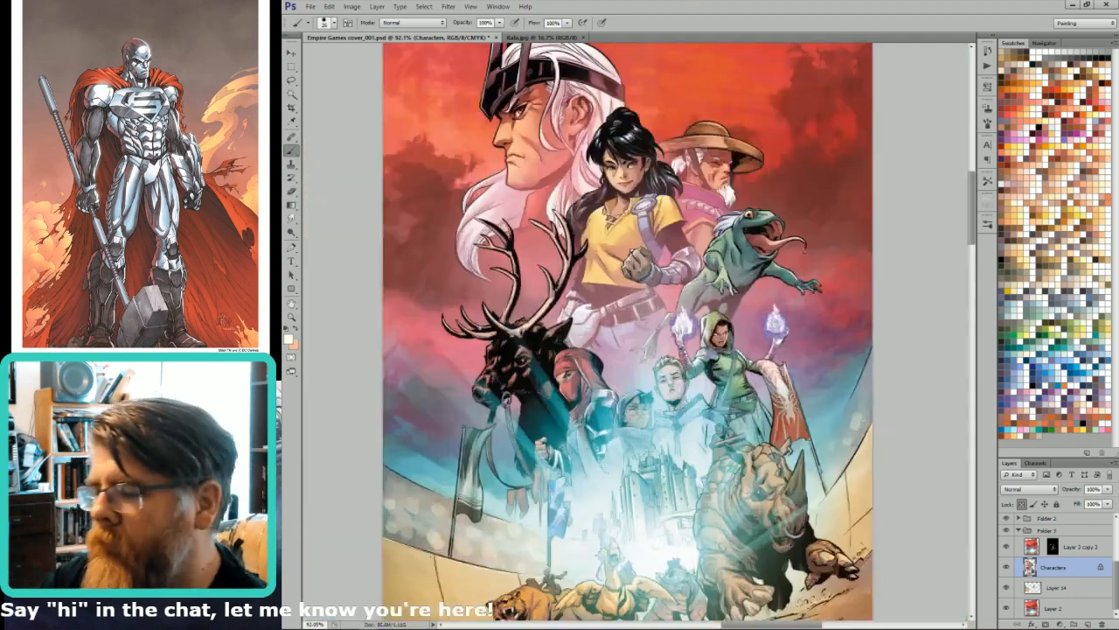
# - Examine the old man, the central group and the green-hooded woman with her spider banner for areas still needing highlights
pyautogui.moveTo(657, 316); pyautogui.dragTo(700, 194)
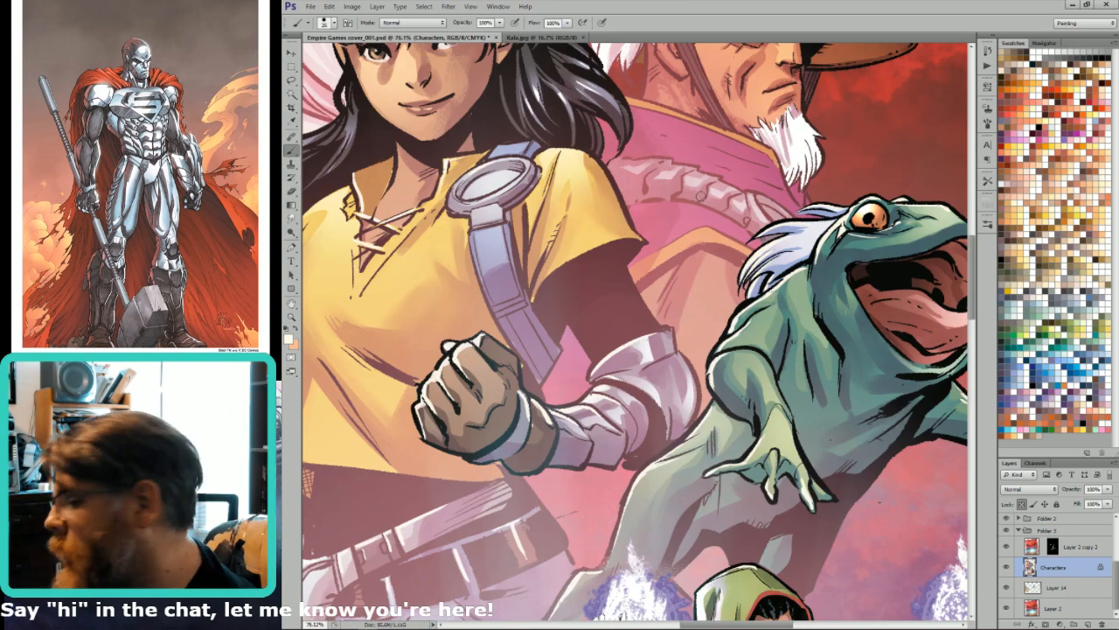
pyautogui.moveTo(803, 96); pyautogui.dragTo(687, 323)
pyautogui.moveTo(588, 396); pyautogui.dragTo(579, 411)
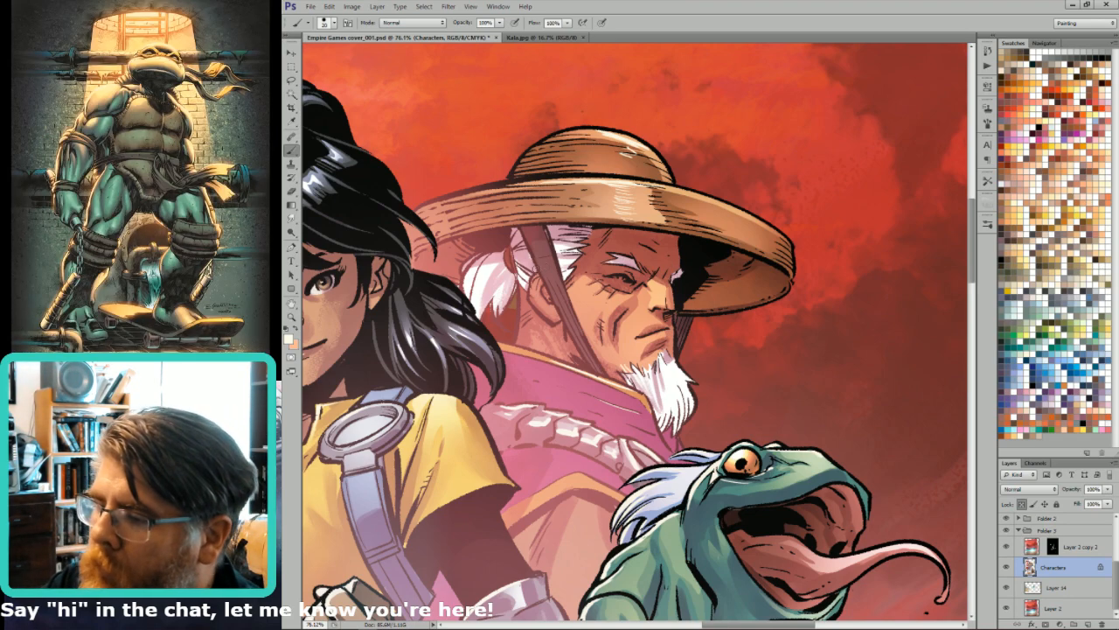
pyautogui.hotkey('ctrl', '0')
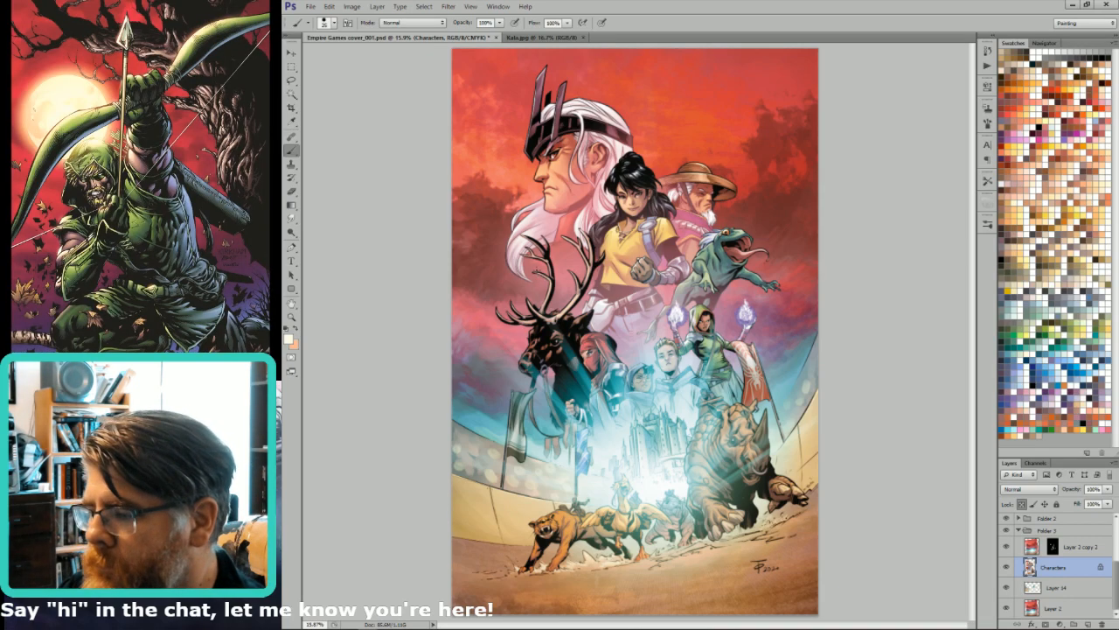
pyautogui.moveTo(701, 290); pyautogui.dragTo(638, 433)
pyautogui.moveTo(671, 266); pyautogui.dragTo(721, 288)
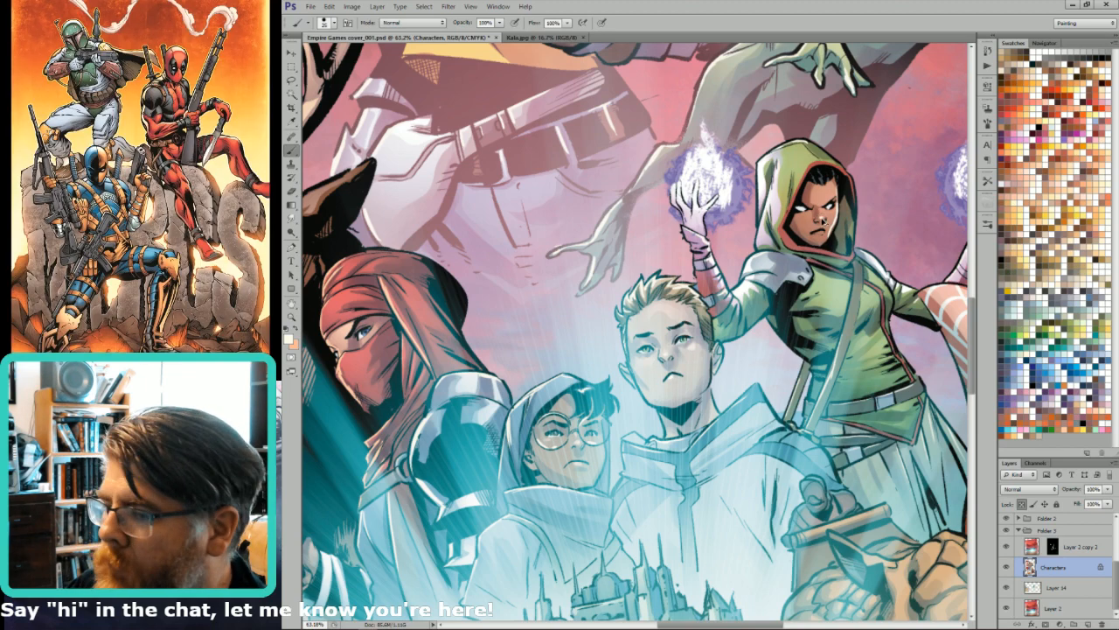
pyautogui.press('x')
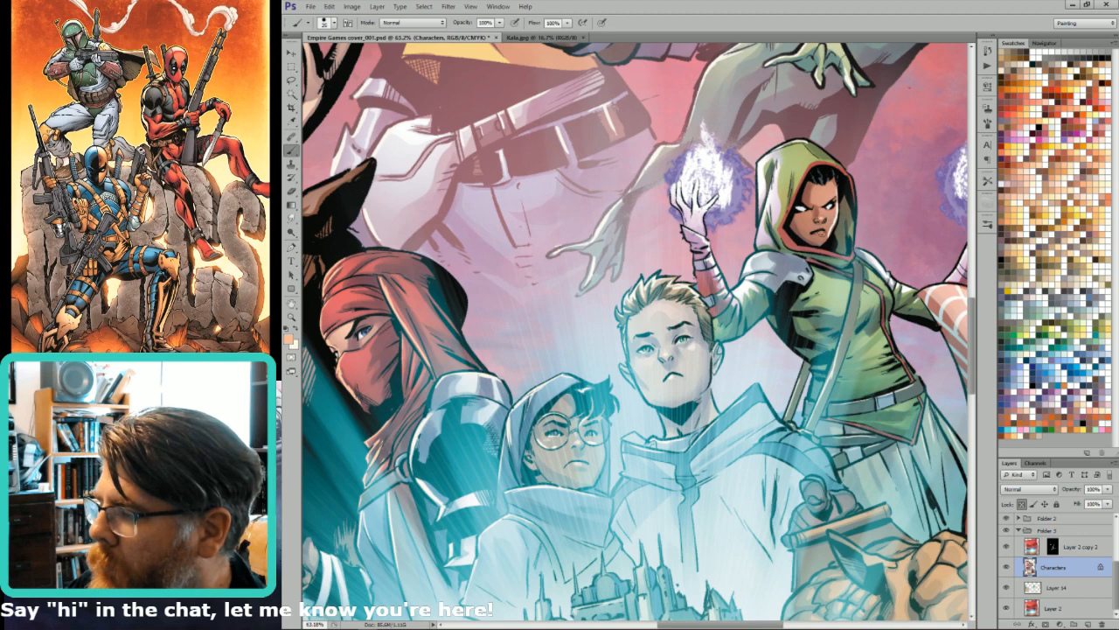
pyautogui.moveTo(855, 249); pyautogui.dragTo(777, 212)
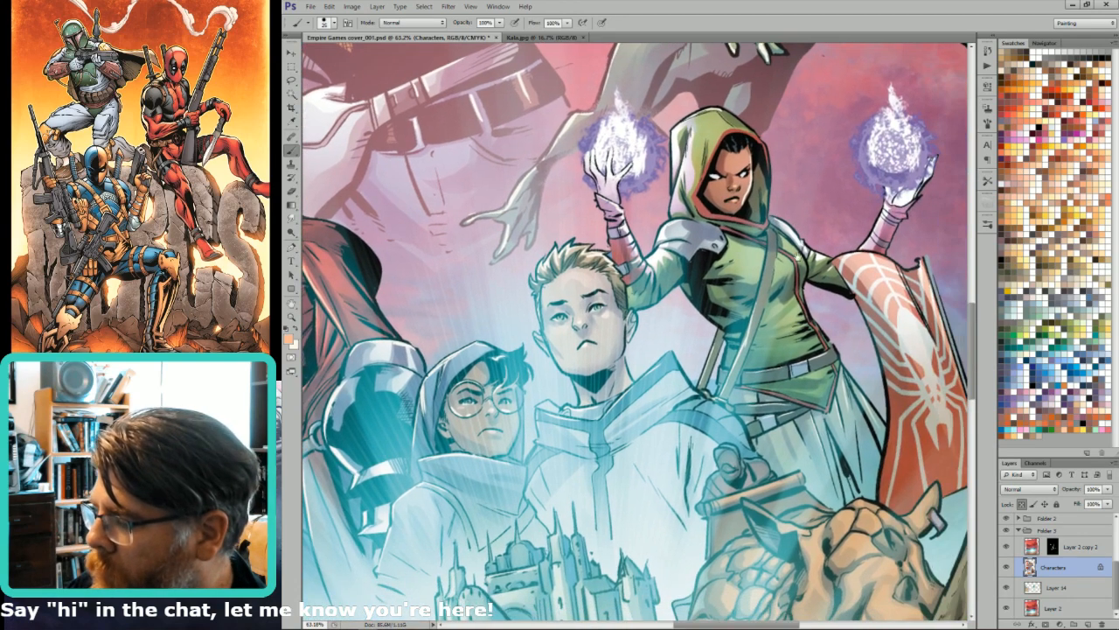
pyautogui.moveTo(852, 345); pyautogui.dragTo(771, 285)
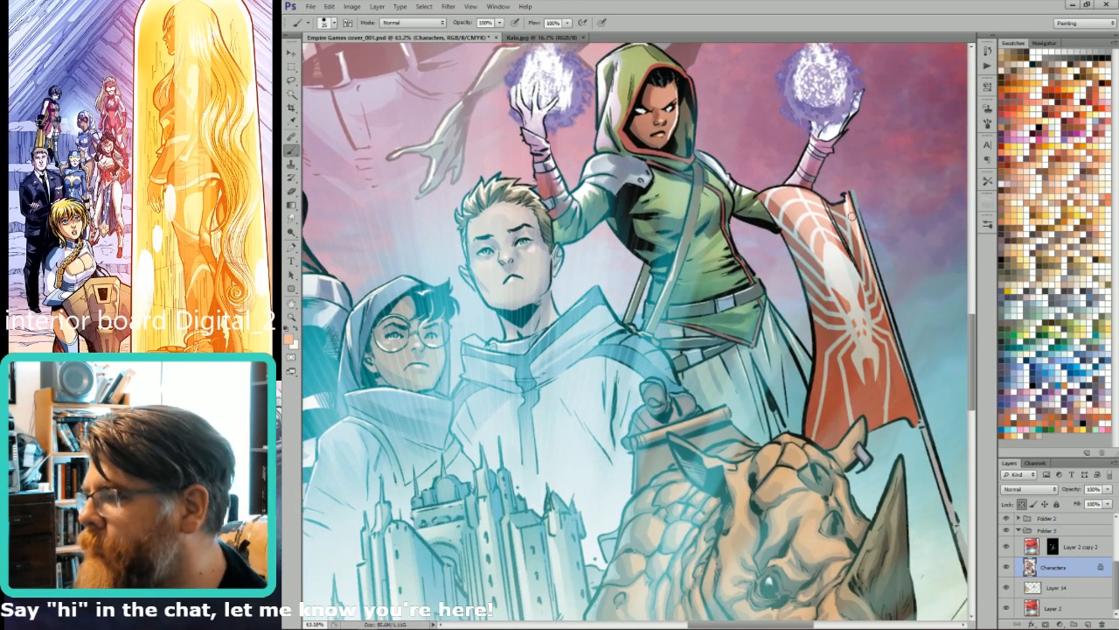
pyautogui.hotkey('ctrl', '0')
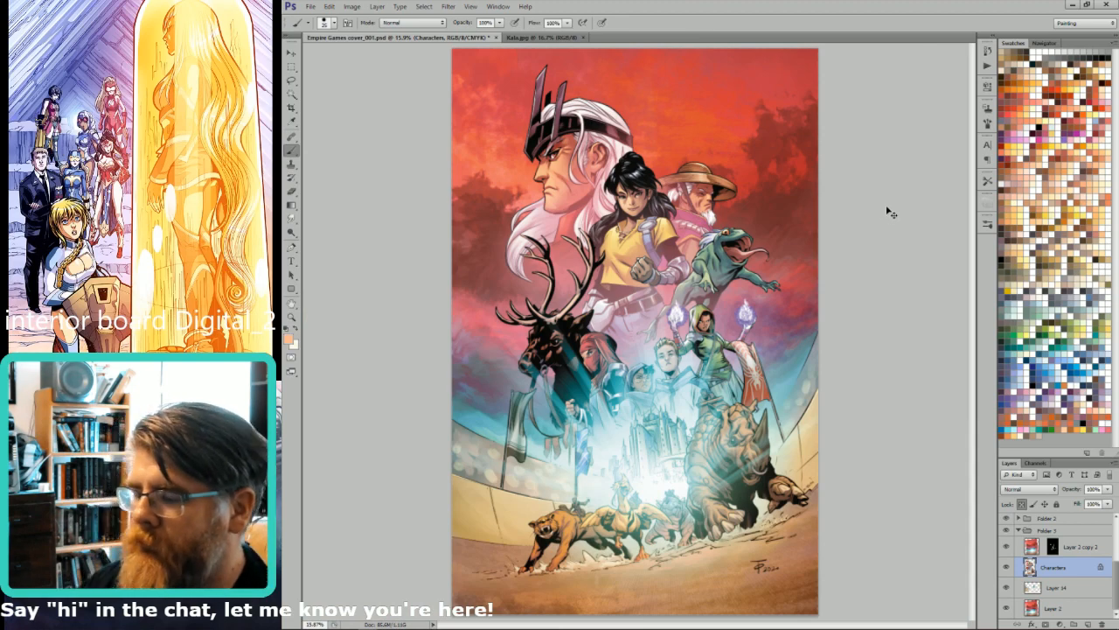
# - Examine the stag's head and antlers for areas still needing rim highlights
pyautogui.moveTo(490, 274); pyautogui.dragTo(629, 466)
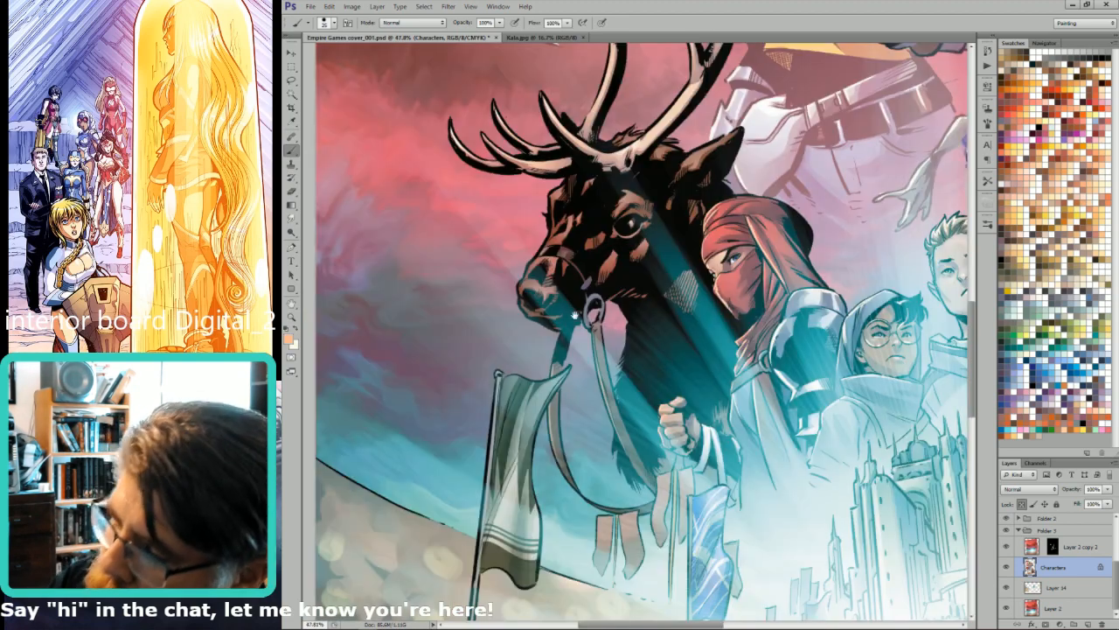
pyautogui.moveTo(559, 271); pyautogui.dragTo(706, 388)
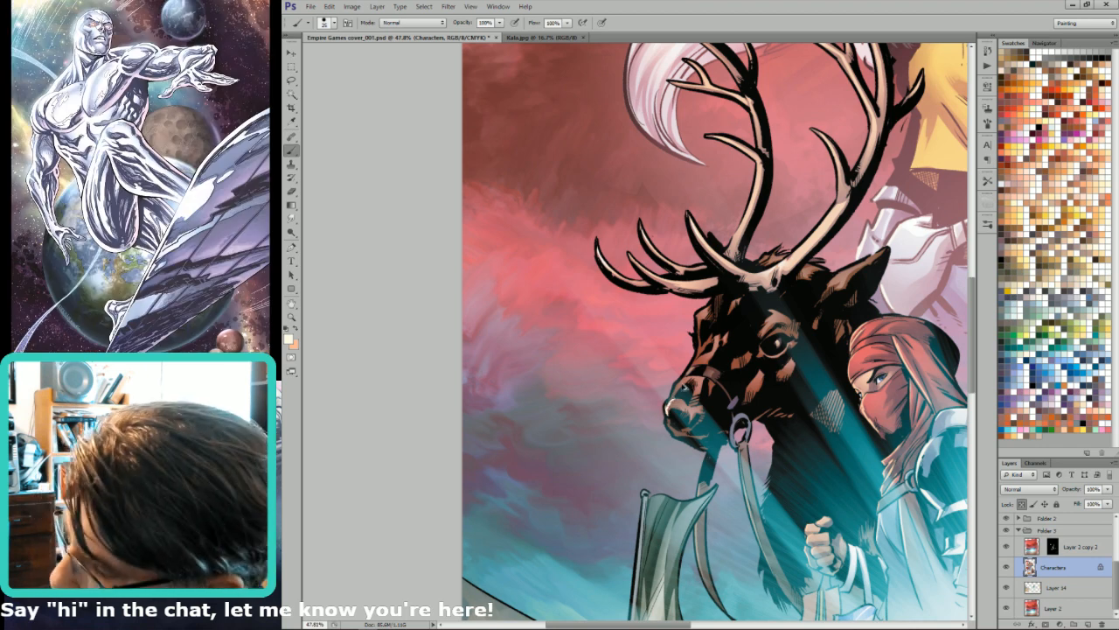
pyautogui.press('x')
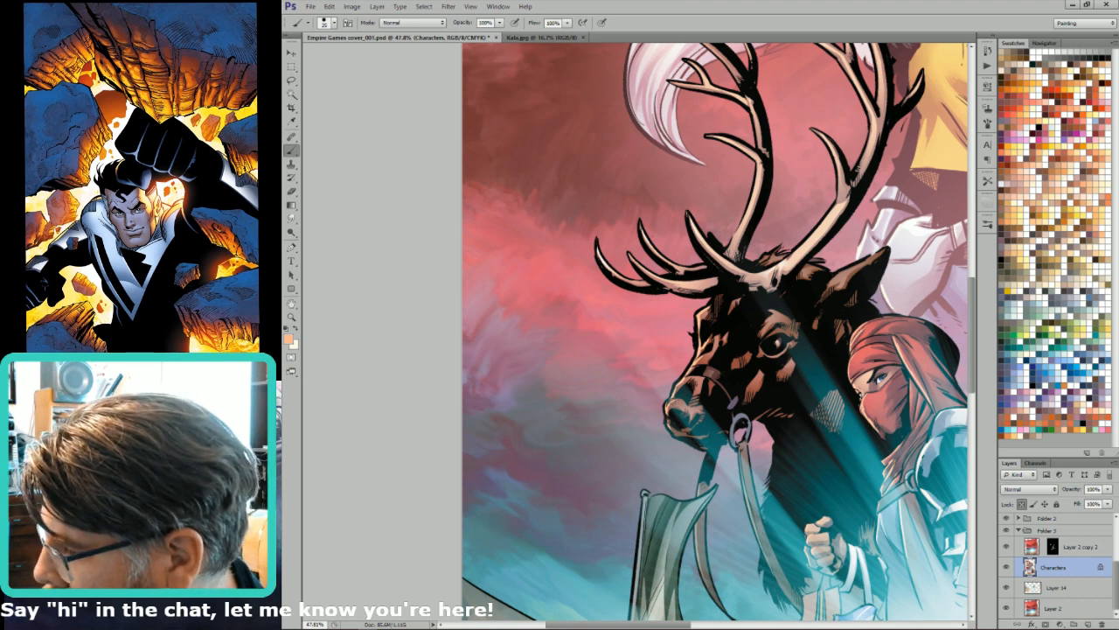
pyautogui.moveTo(755, 319); pyautogui.dragTo(772, 447)
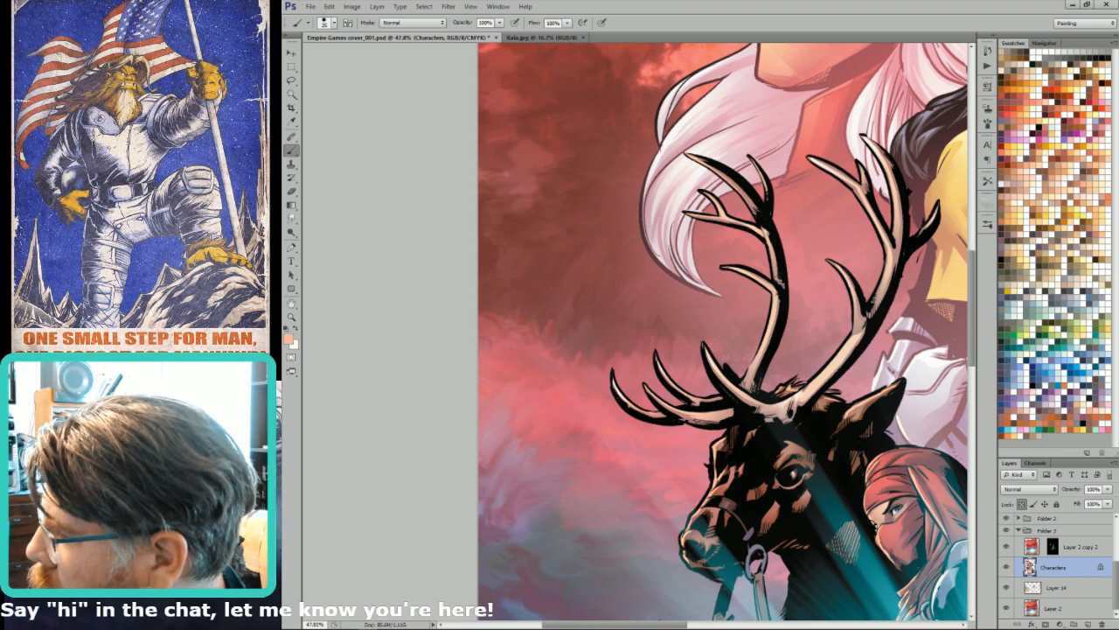
pyautogui.press('x')
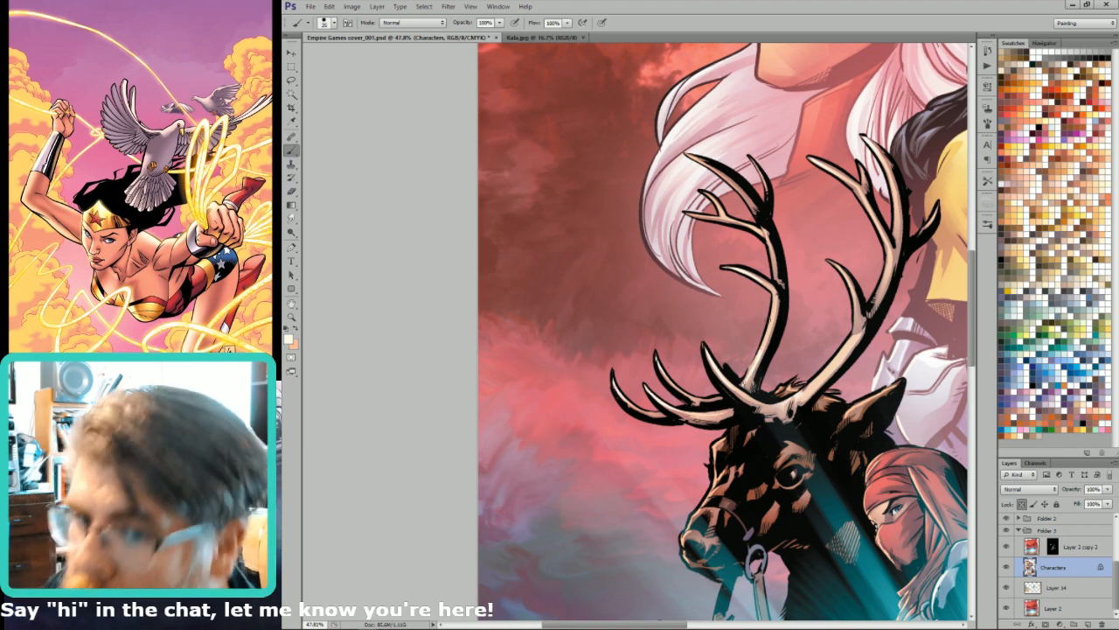
pyautogui.moveTo(837, 375); pyautogui.dragTo(704, 442)
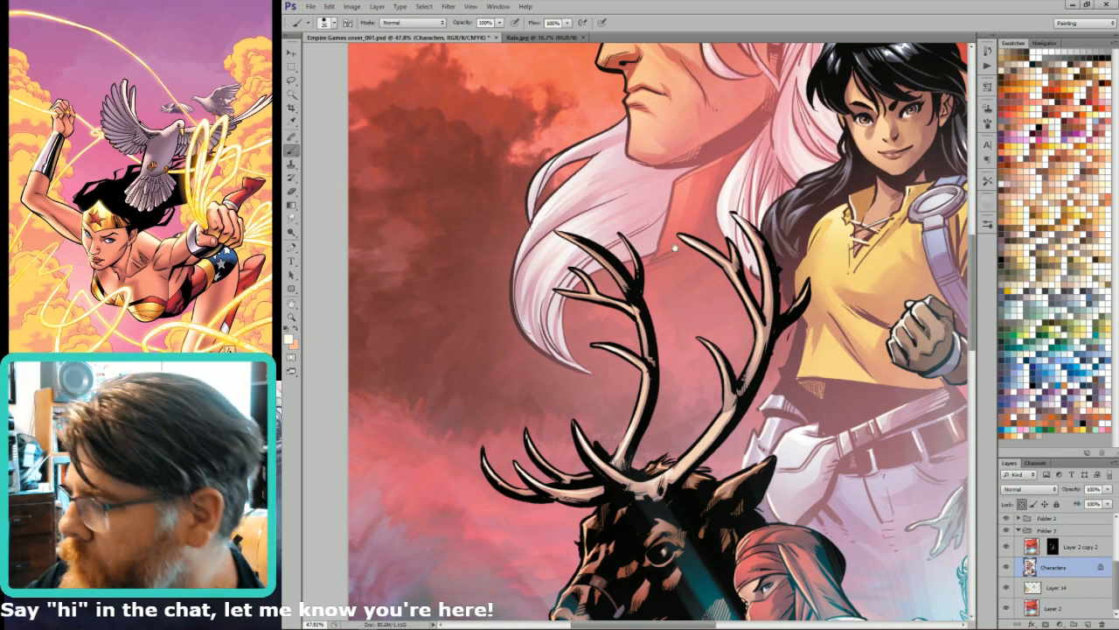
# - Examine the upper figures and the whole cover without the interface panels, and compare it with the Characters layer hidden and shown
pyautogui.moveTo(730, 293); pyautogui.dragTo(709, 353)
pyautogui.press('Tab')
pyautogui.moveTo(614, 292)
pyautogui.mouseDown()
pyautogui.moveTo(622, 320)
pyautogui.moveTo(599, 328)
pyautogui.mouseUp()
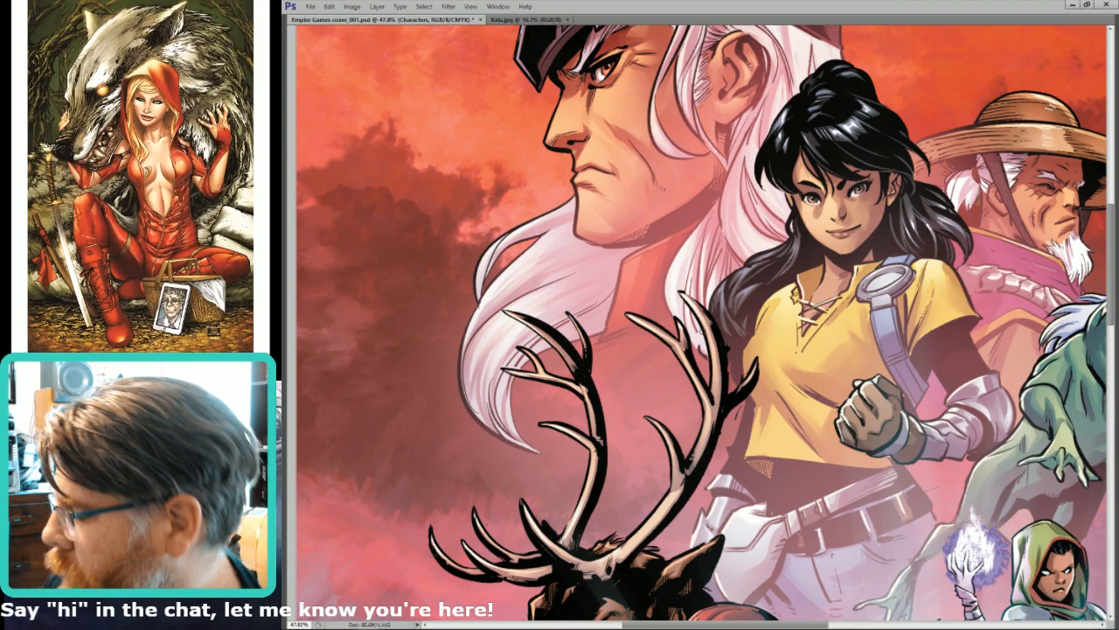
pyautogui.moveTo(750, 453); pyautogui.dragTo(800, 495)
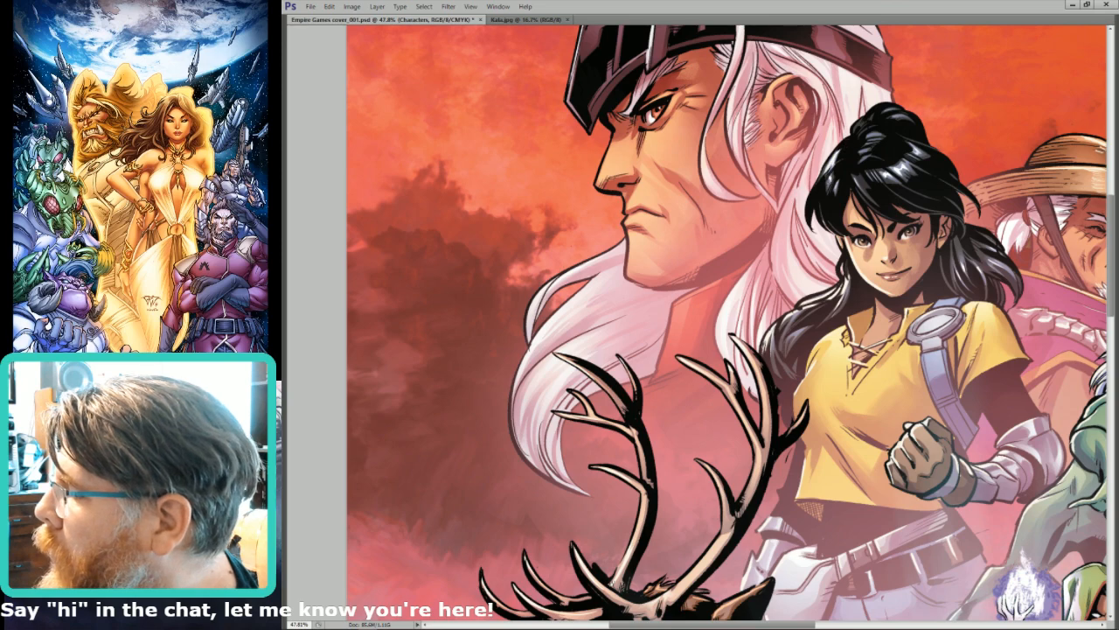
pyautogui.scroll(1, 828, 224)
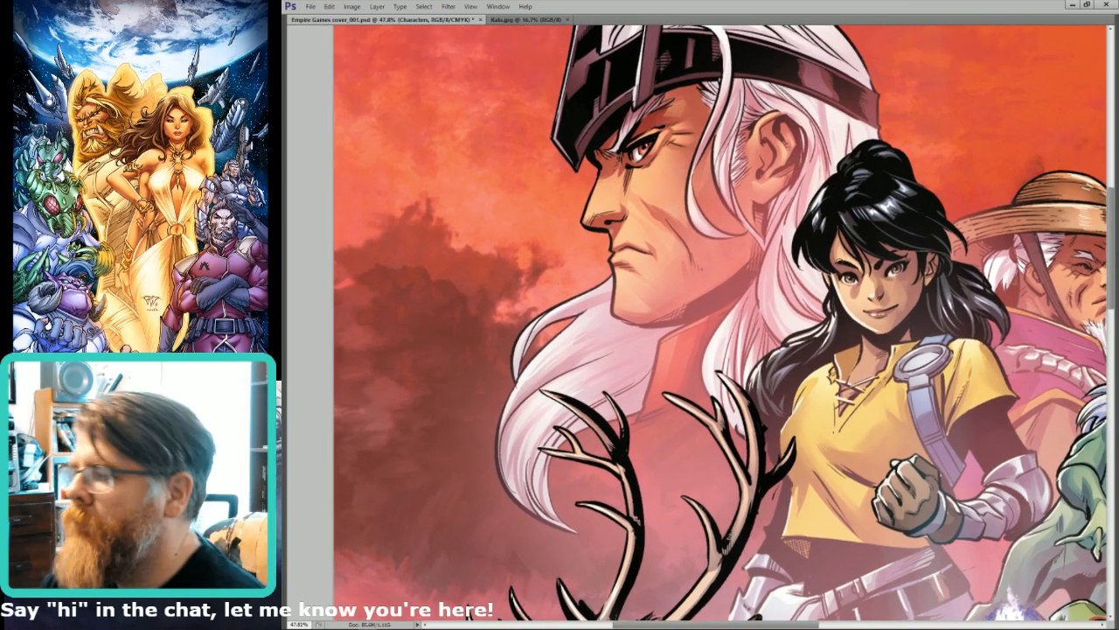
pyautogui.scroll(-2, 885, 263)
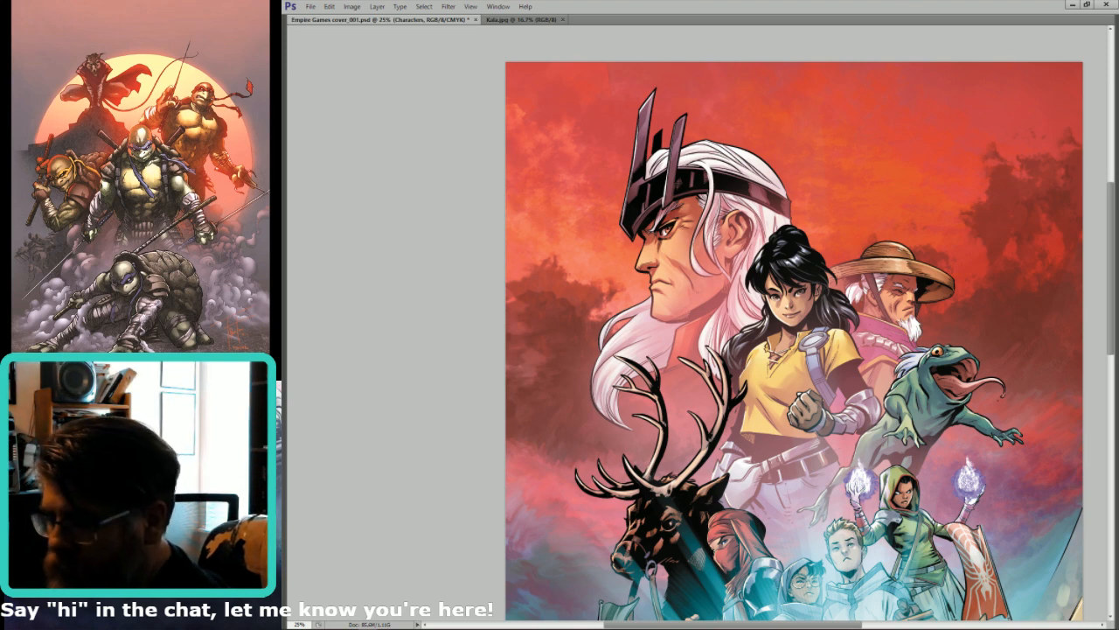
pyautogui.scroll(-1, 889, 282)
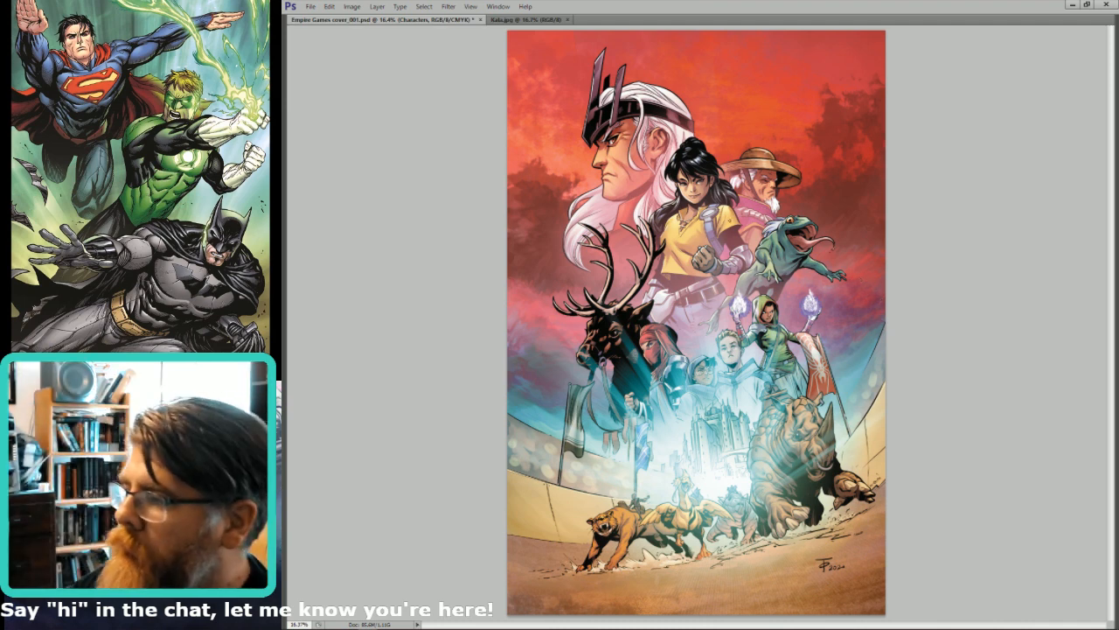
pyautogui.press('Tab')
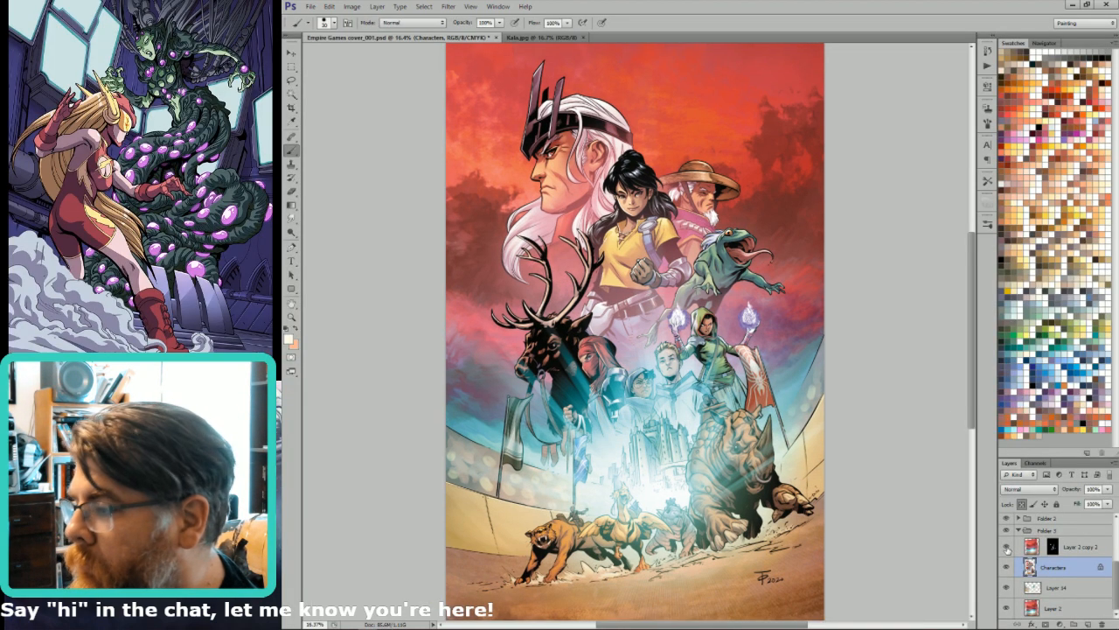
pyautogui.click(1007, 568)
pyautogui.click(1008, 567)
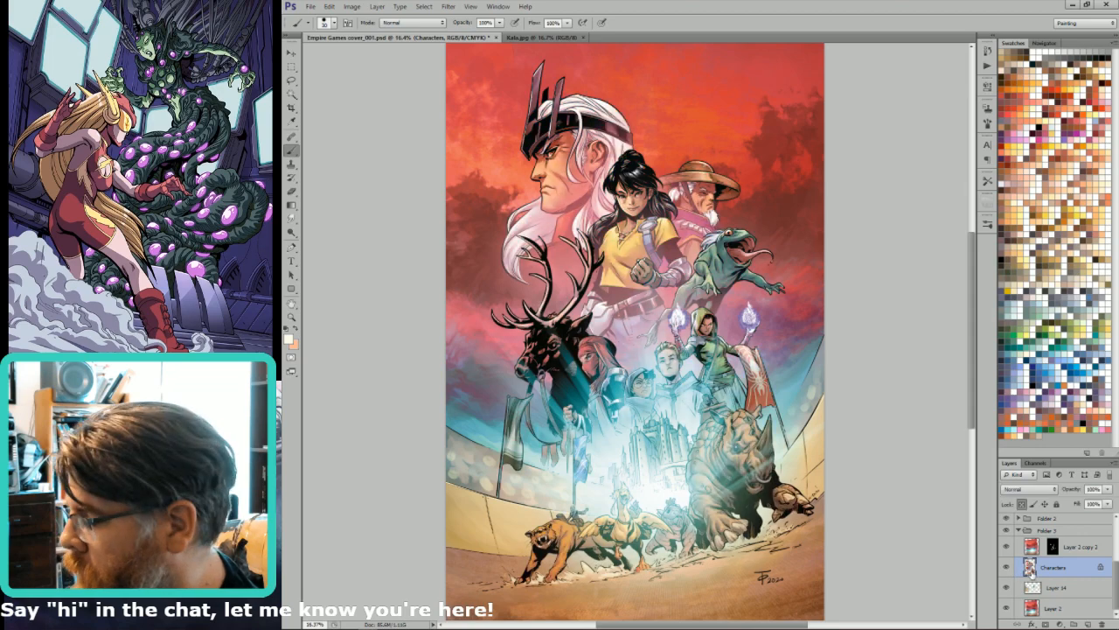
# - Select the dark-haired girl's yellow shirt by its flat tone in the Alpha 1 channel and return to the colour composite
pyautogui.hotkey('ctrl', '6')
pyautogui.press('w')
pyautogui.click(639, 244)
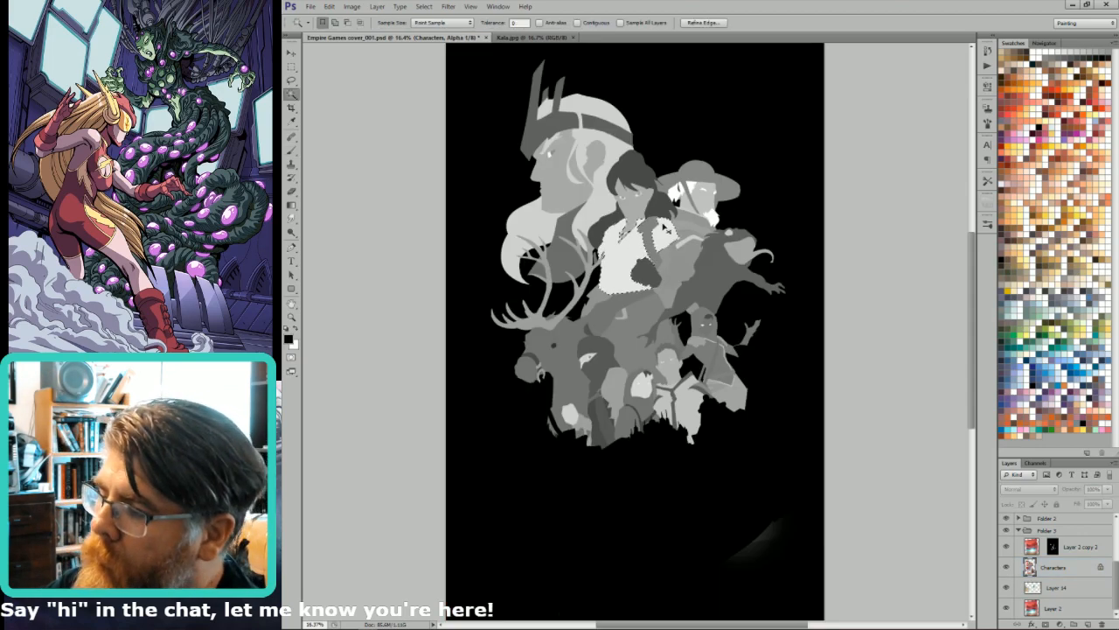
pyautogui.hotkey('ctrl', '2')
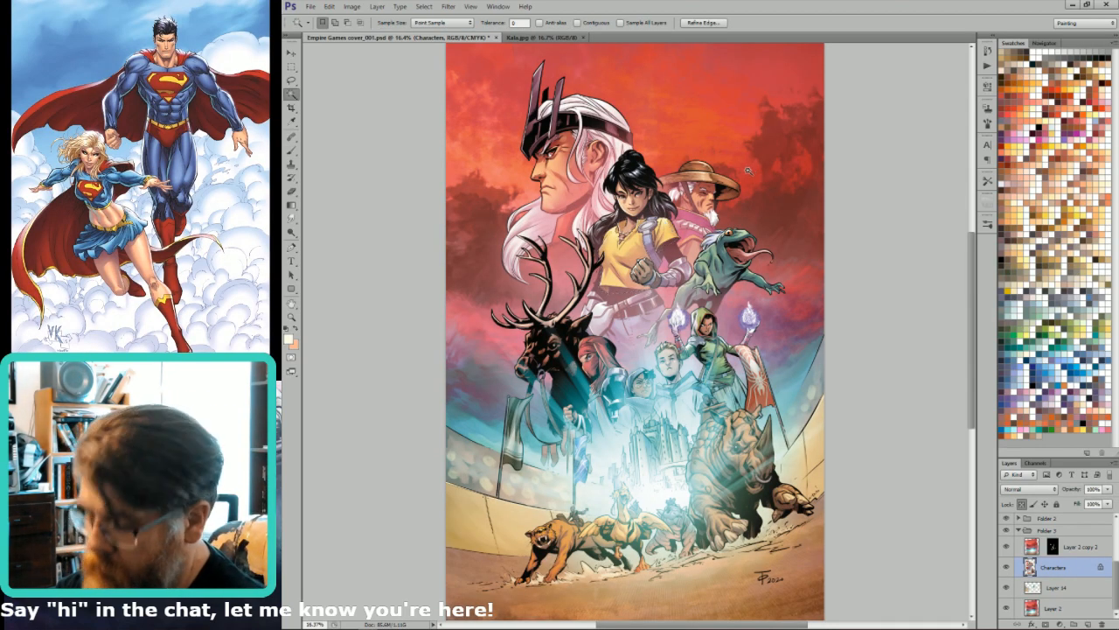
# - Try recolouring the selected shirt with the History Brush in Color and Hard Light modes
pyautogui.press('y')
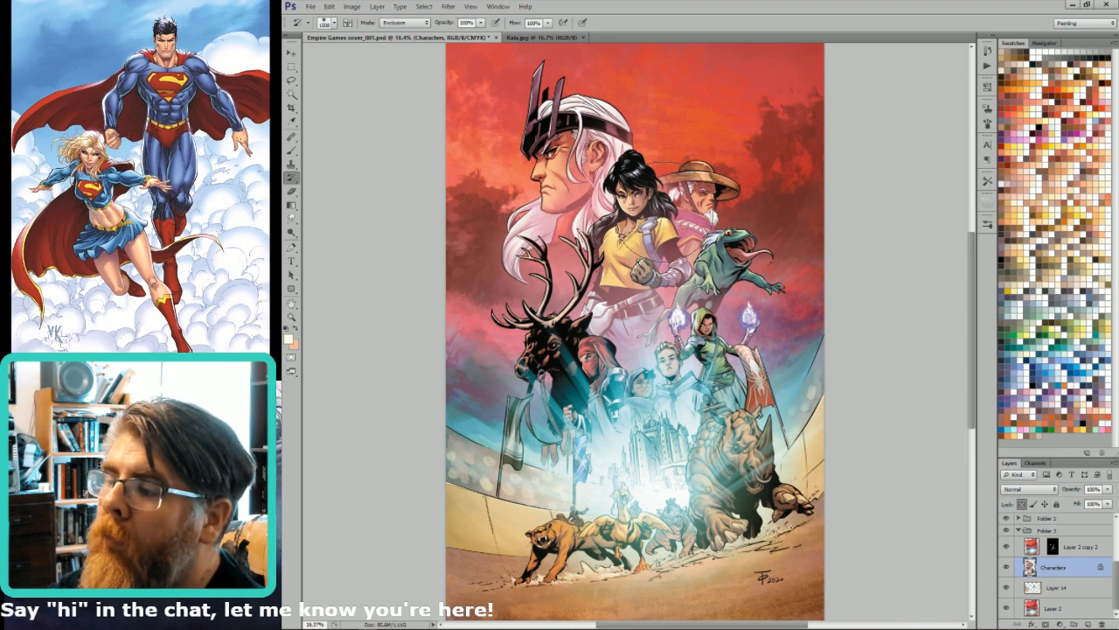
pyautogui.hotkey('shift', 'alt', 'c')
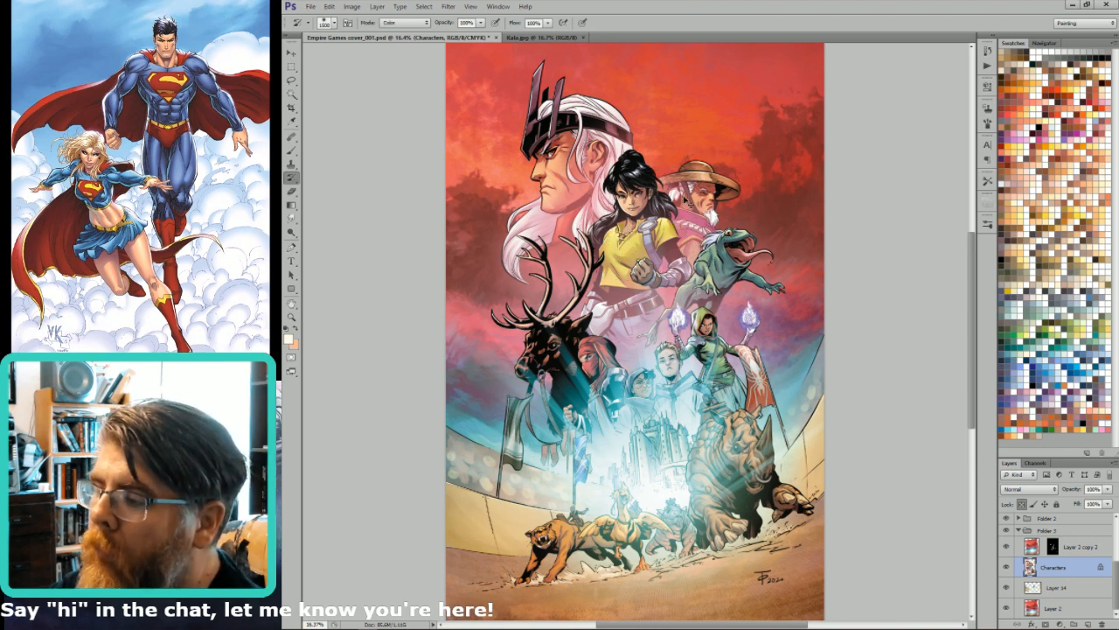
pyautogui.hotkey('shift', 'alt', 'h')
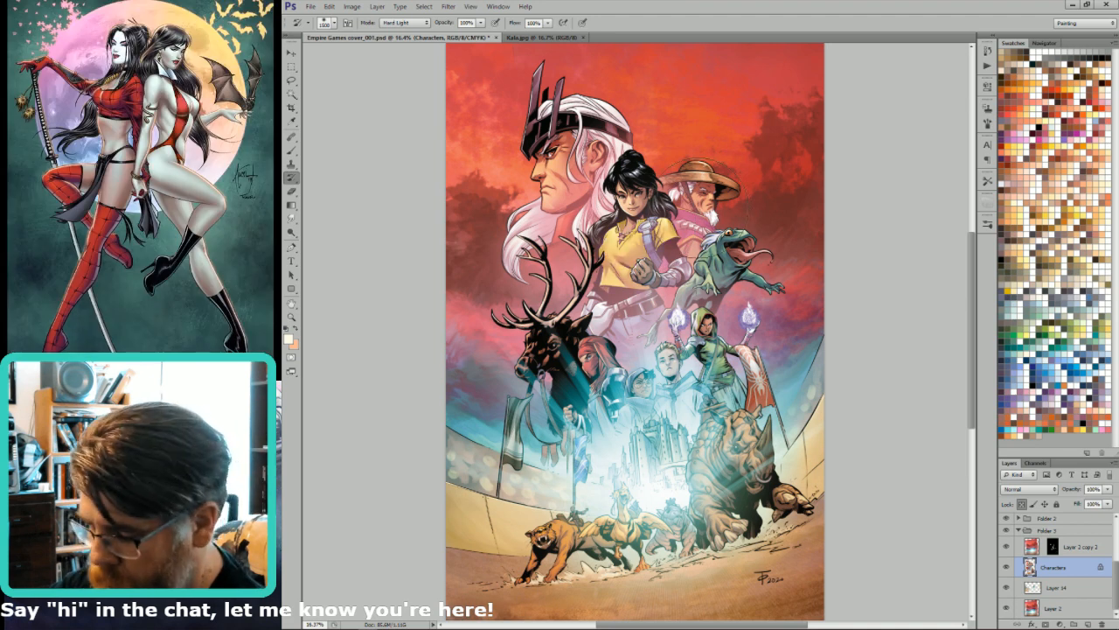
# - Brighten the selected yellow shirt with Levels by lowering the white input level
pyautogui.hotkey('ctrl', 'l')
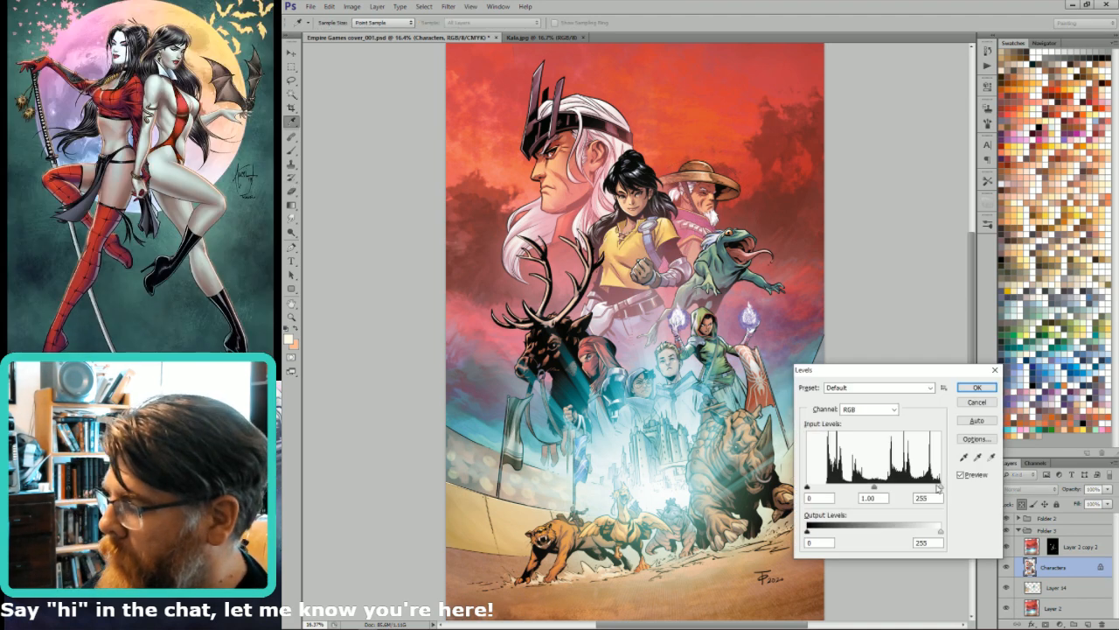
pyautogui.moveTo(937, 487); pyautogui.dragTo(921, 488)
pyautogui.press('Return')
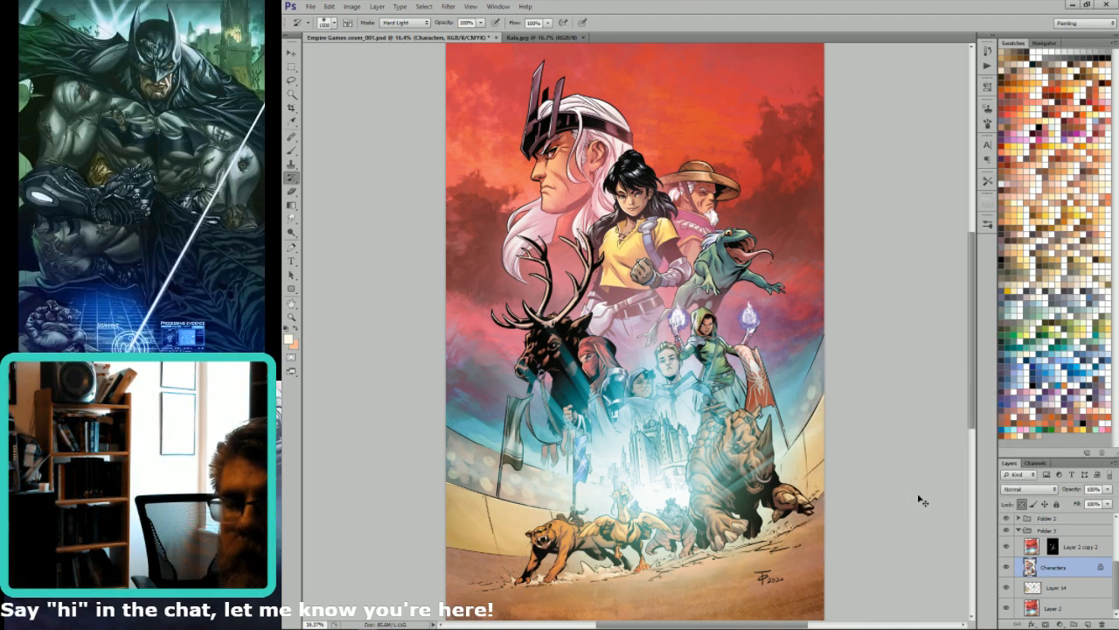
# - Look through the alpha channels for the complete character flats, ending on Alpha 1 copy with the selection cleared
pyautogui.hotkey('ctrl', '6')
pyautogui.press('w')
pyautogui.click(639, 212)
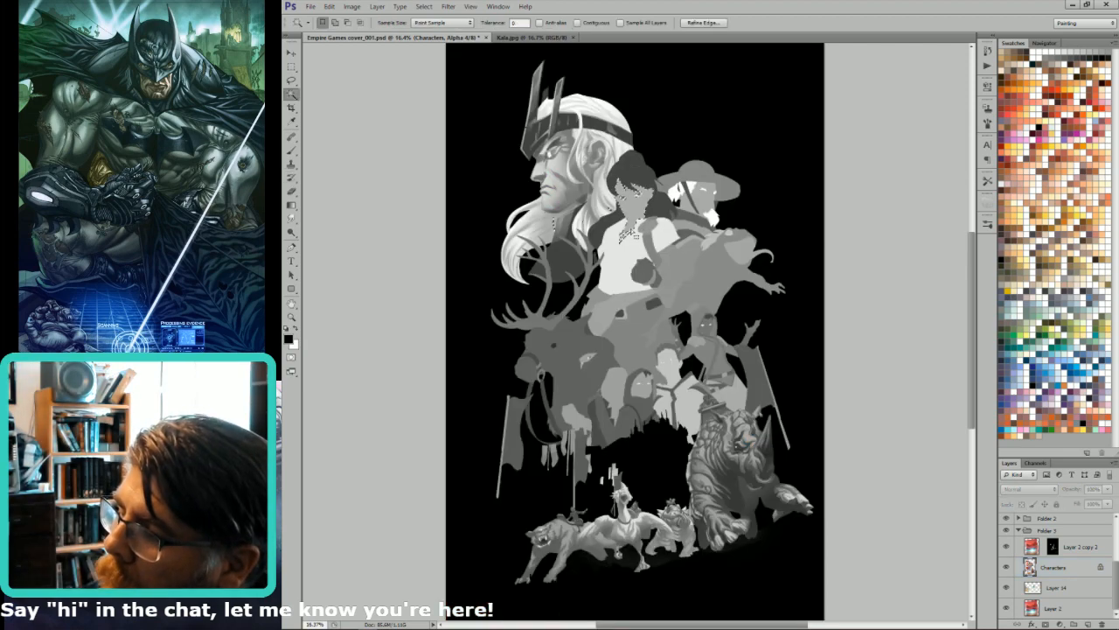
pyautogui.hotkey('ctrl', '7')
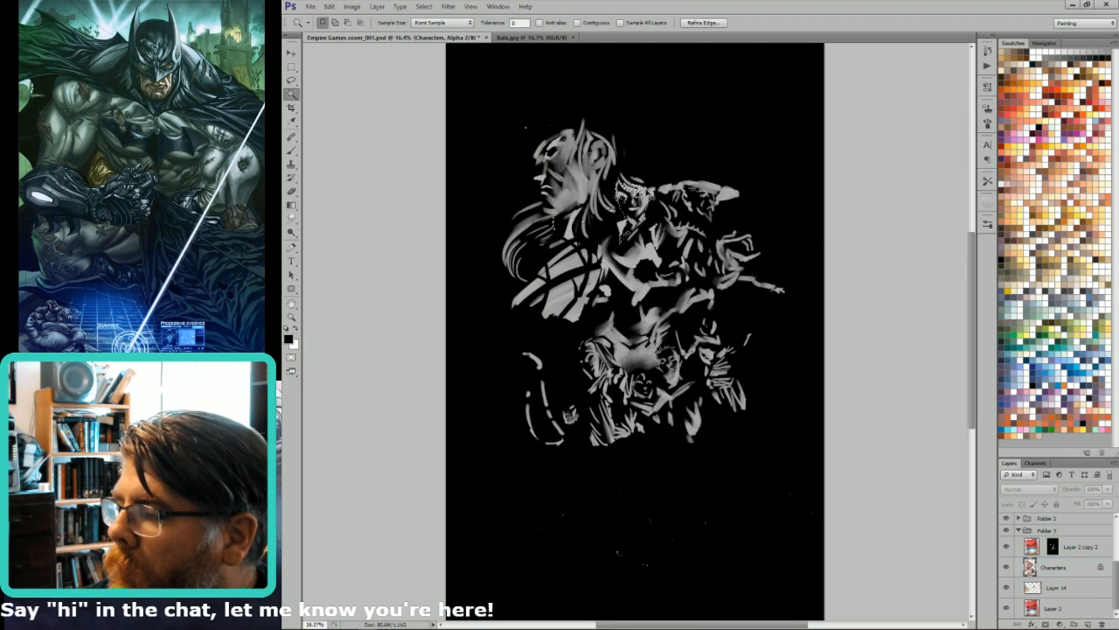
pyautogui.hotkey('ctrl', '8')
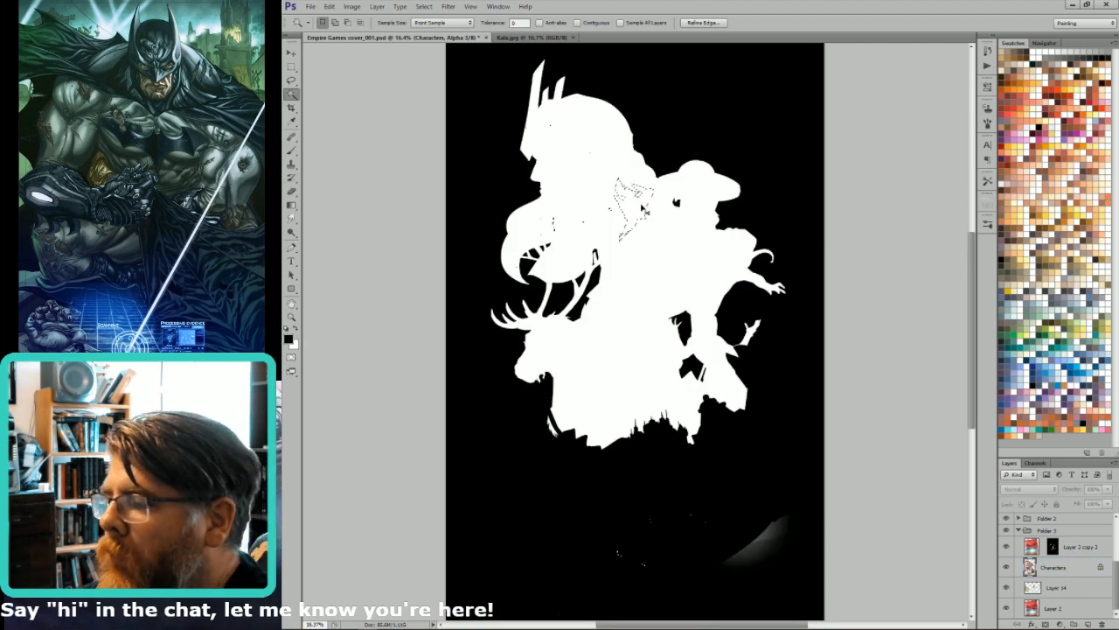
pyautogui.hotkey('ctrl', '9')
pyautogui.hotkey('ctrl', 'd')
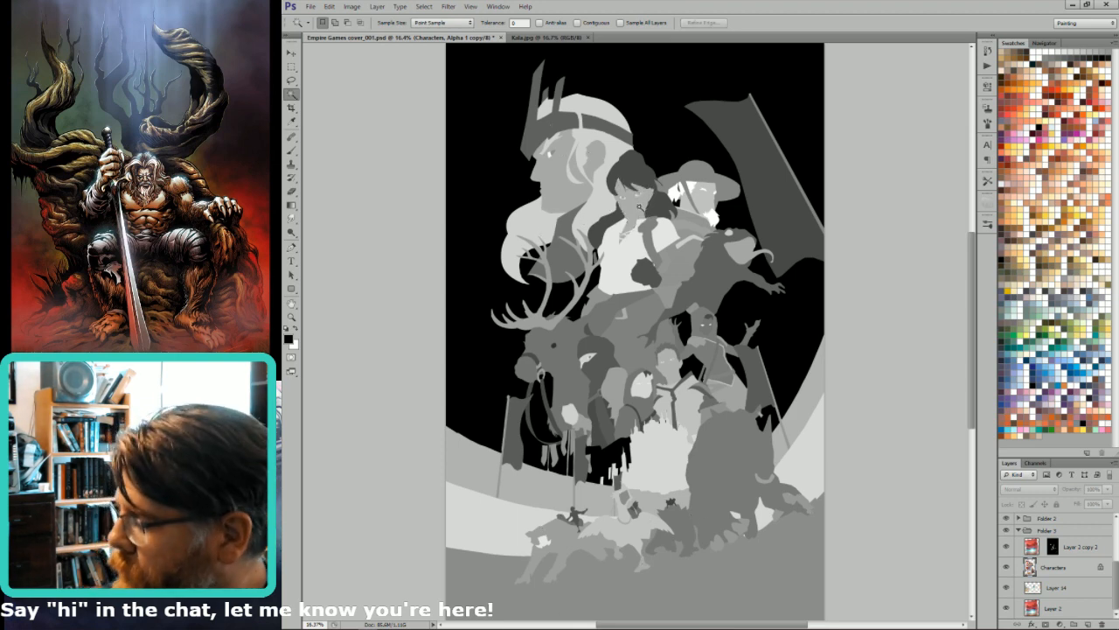
# - Move the Alpha 1 copy channel directly below Alpha 1 and select the dark-haired girl's face skin from its flats
pyautogui.click(1039, 465)
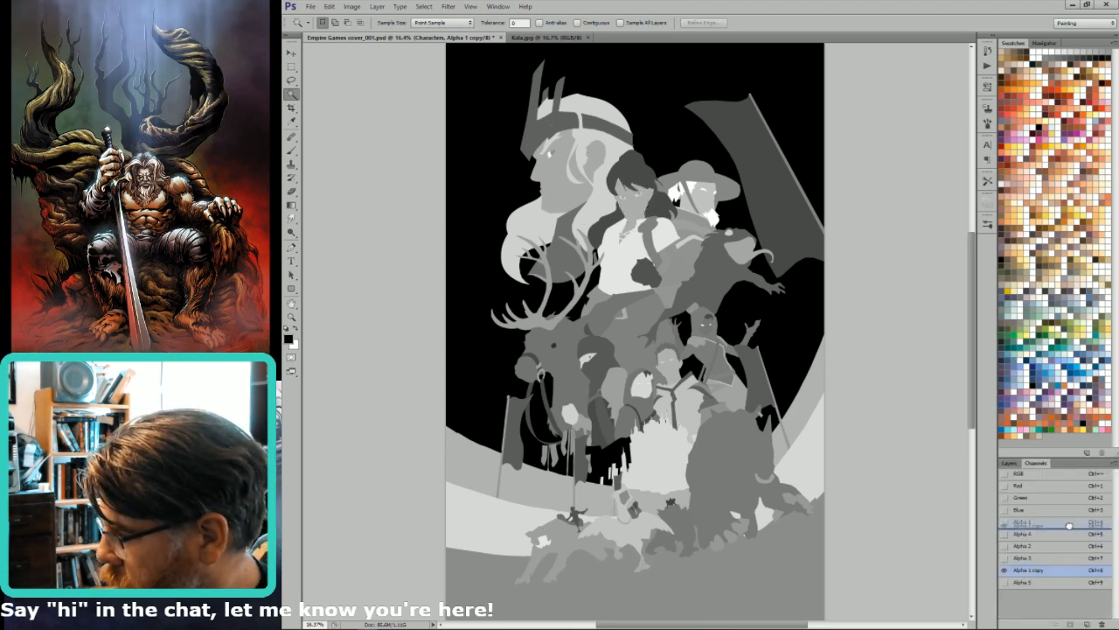
pyautogui.moveTo(1065, 513); pyautogui.dragTo(1064, 525)
pyautogui.click(640, 205)
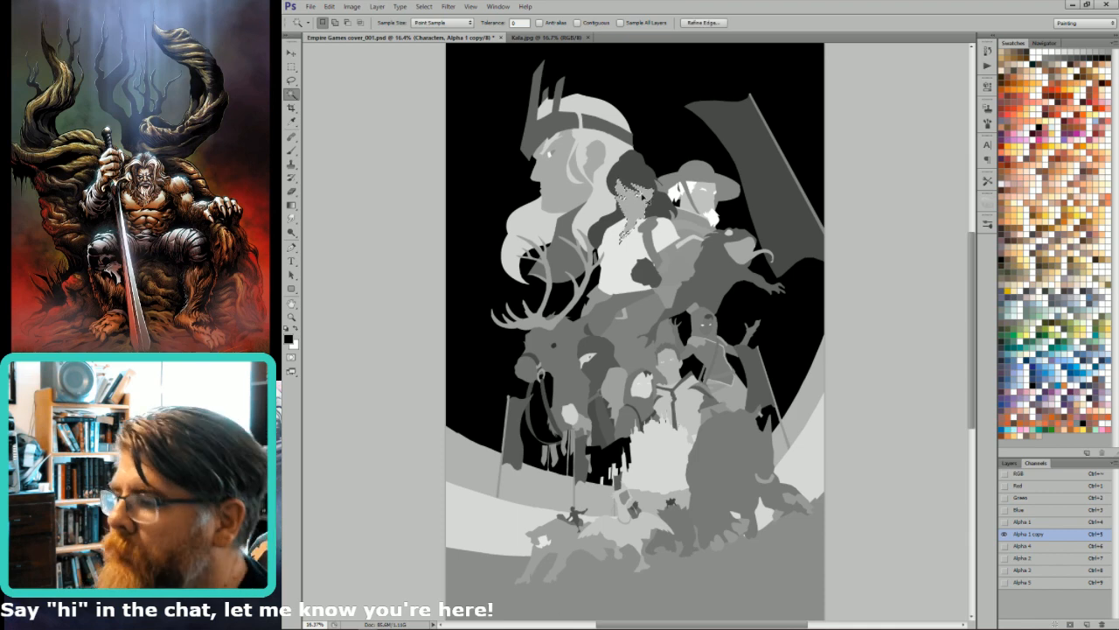
# - Brighten the girl's selected skin on the colour composite with Levels, lowering the white input to about 225
pyautogui.hotkey('ctrl', '`')
pyautogui.hotkey('ctrl', 'l')
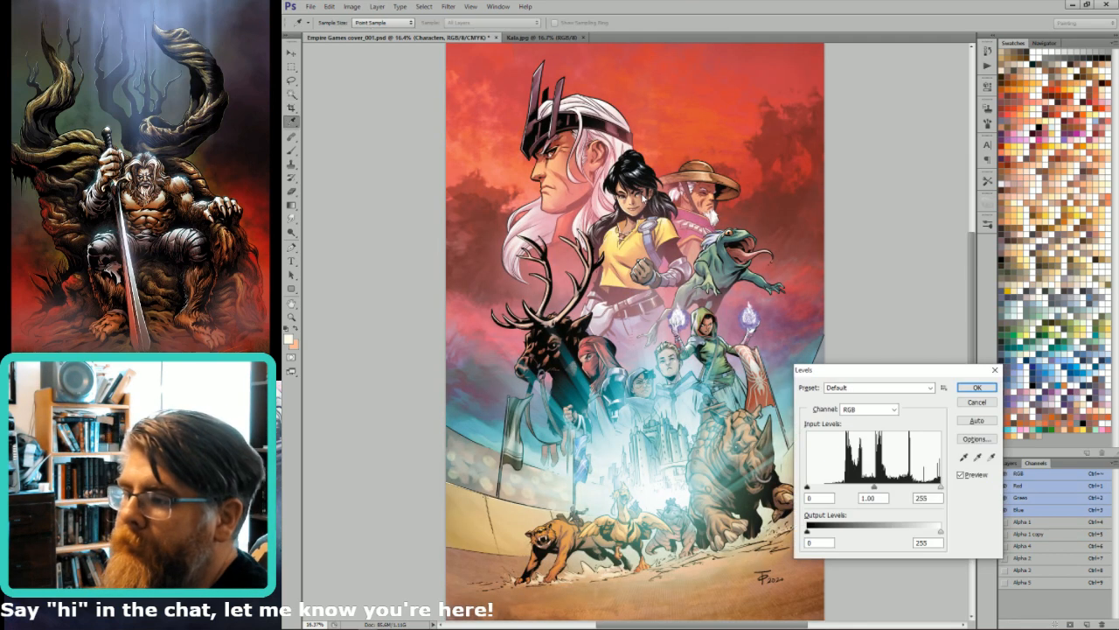
pyautogui.moveTo(940, 487); pyautogui.dragTo(926, 489)
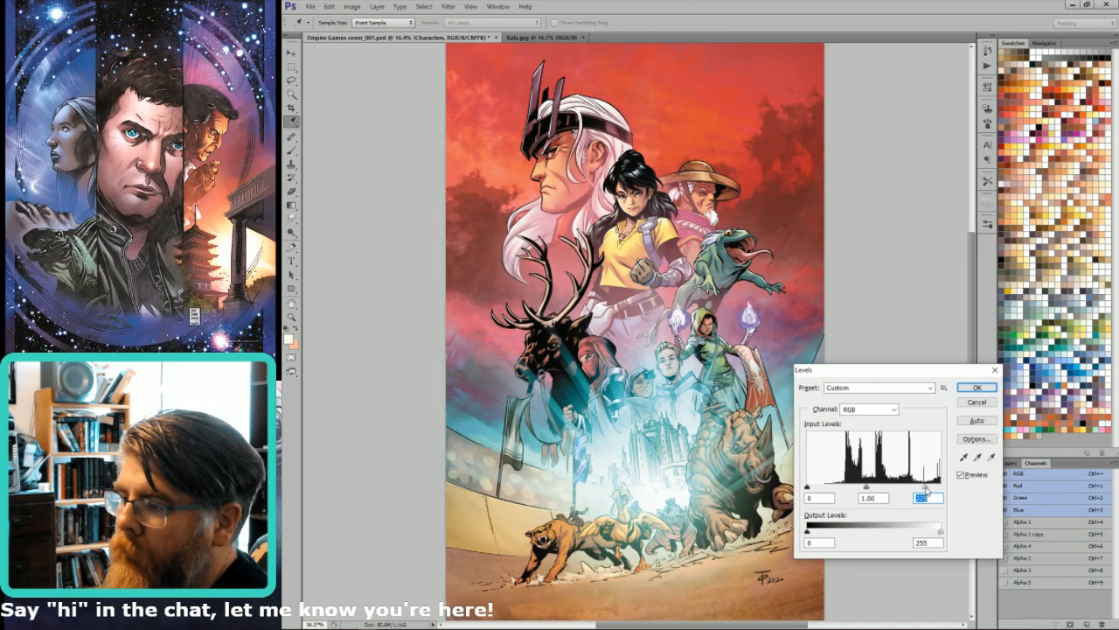
pyautogui.press('Return')
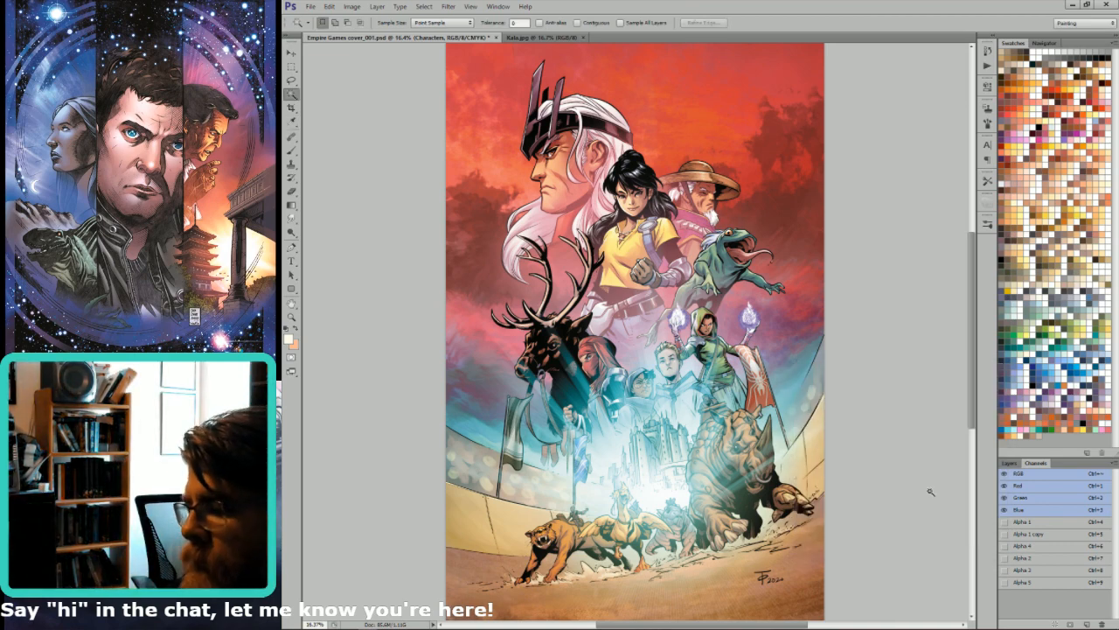
# - Activate Layer 14 and prepare a smaller brush with a pale swatch colour for touch-ups around the city and beasts
pyautogui.click(1010, 463)
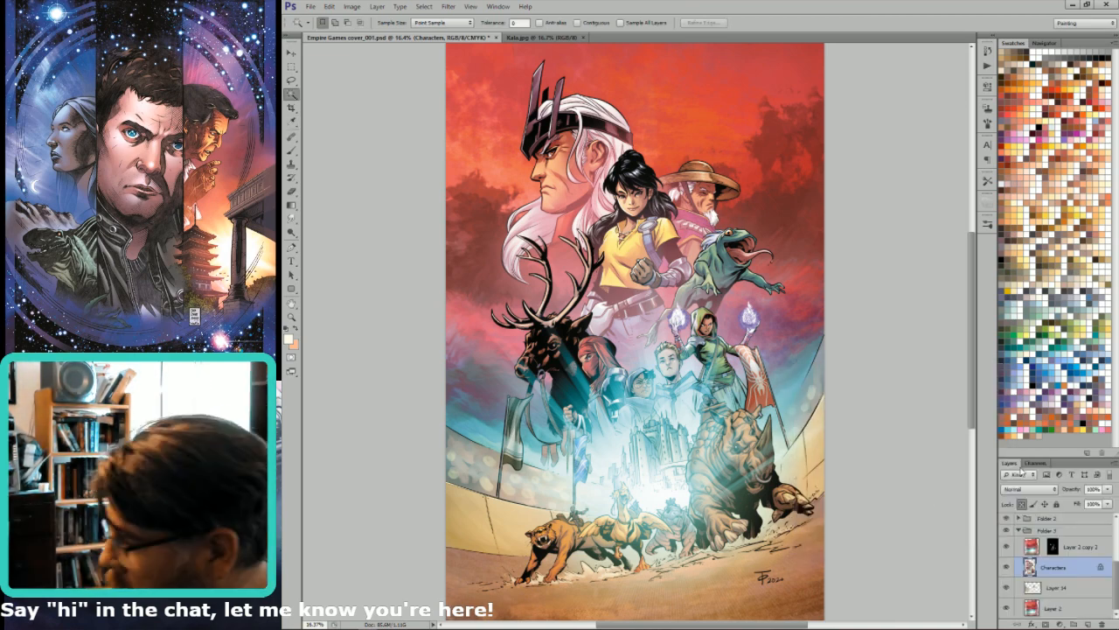
pyautogui.click(1074, 589)
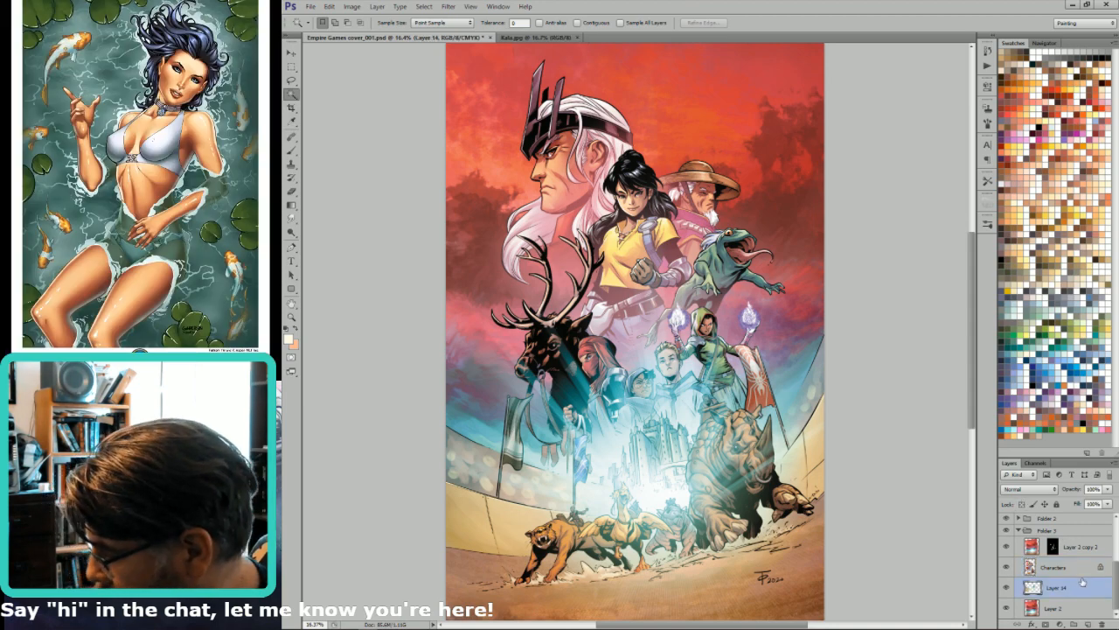
pyautogui.press('b')
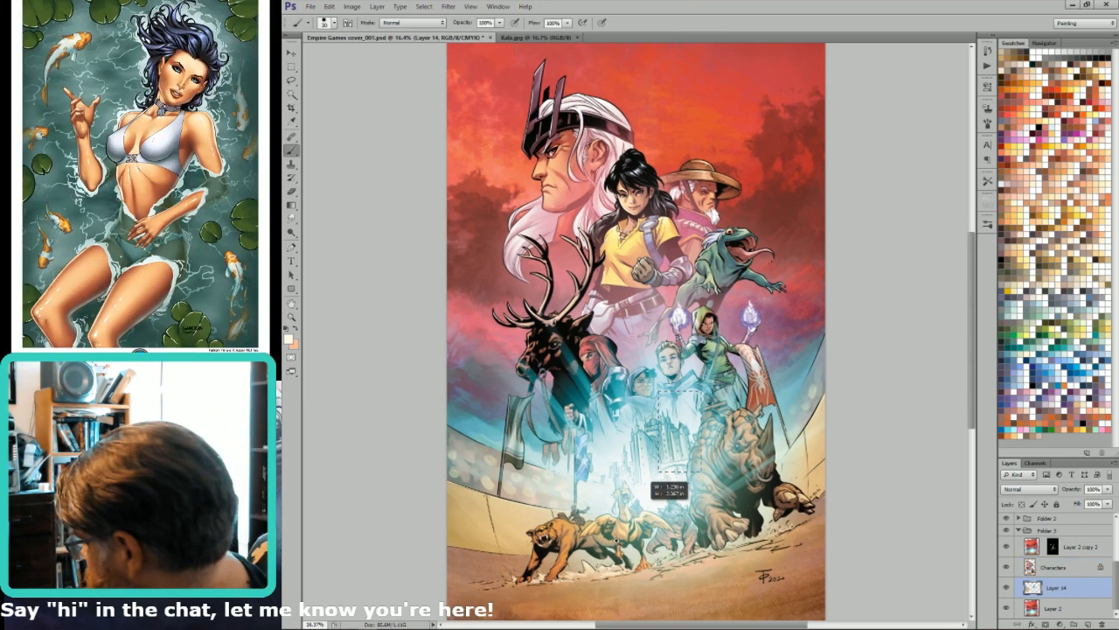
pyautogui.scroll(4, 630, 509)
pyautogui.press('d')
pyautogui.moveTo(671, 464); pyautogui.dragTo(718, 387)
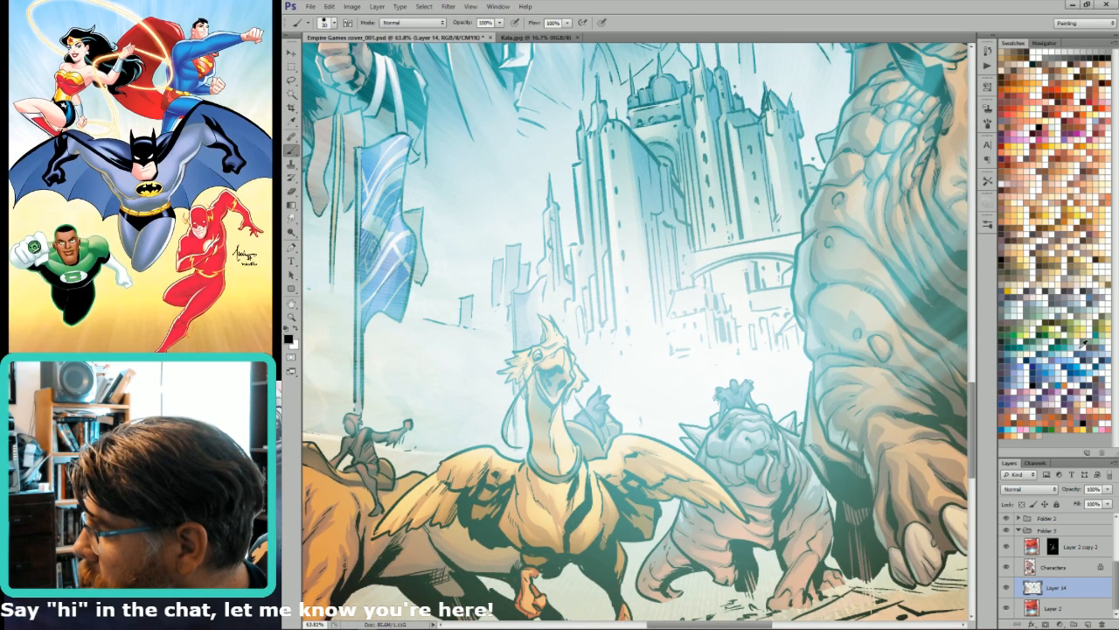
pyautogui.click(1050, 346)
pyautogui.moveTo(641, 442); pyautogui.dragTo(594, 451)
pyautogui.press('[')
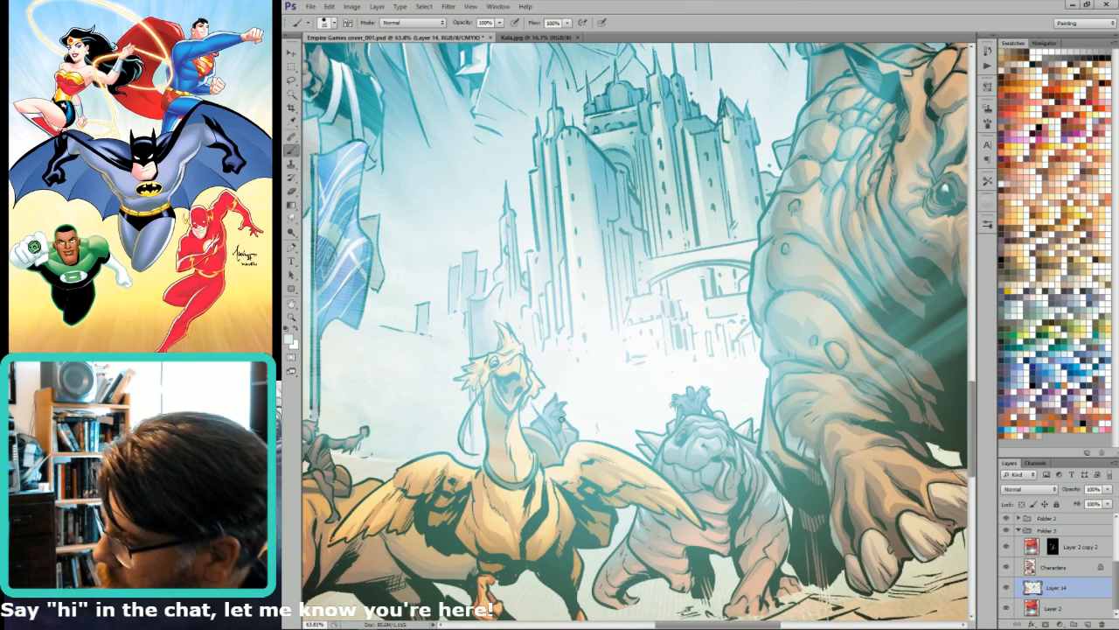
# - Check what Layer 14 and the Characters layer contain, and make the Characters layer active for painting
pyautogui.keyDown('ctrl'); pyautogui.click(1034, 594); pyautogui.keyUp('ctrl')
pyautogui.hotkey('ctrl', 'd')
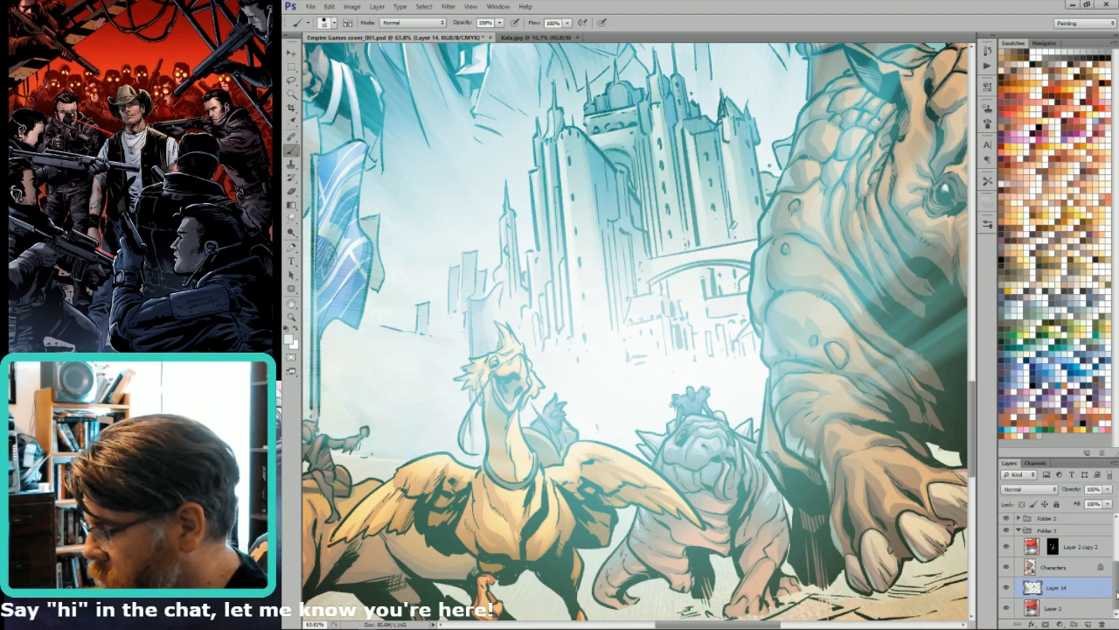
pyautogui.click(1008, 567)
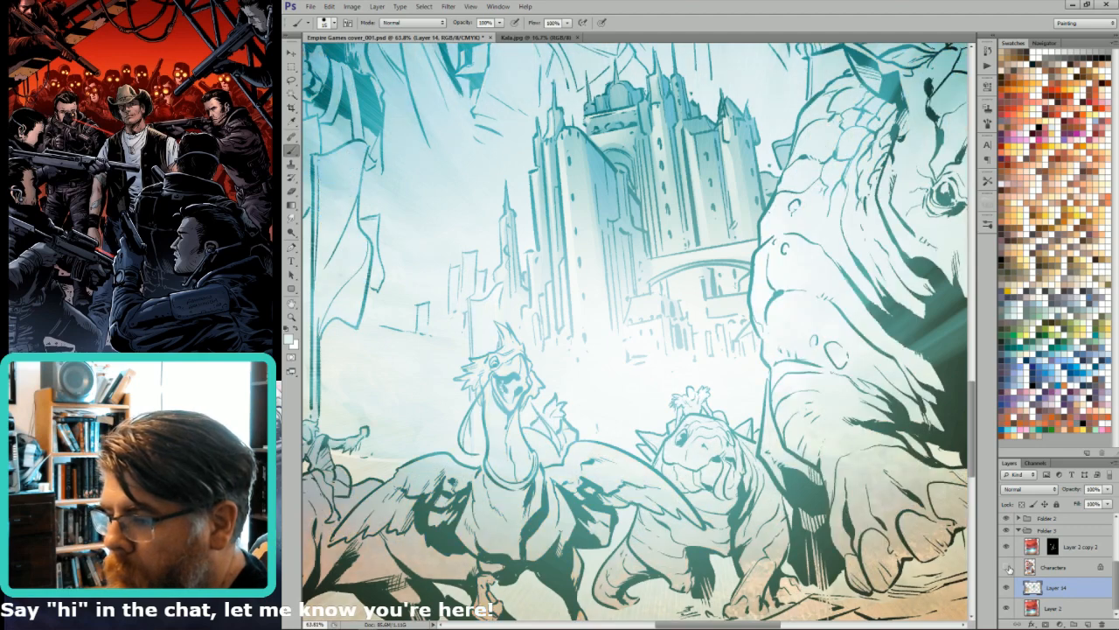
pyautogui.click(1008, 567)
pyautogui.click(1054, 568)
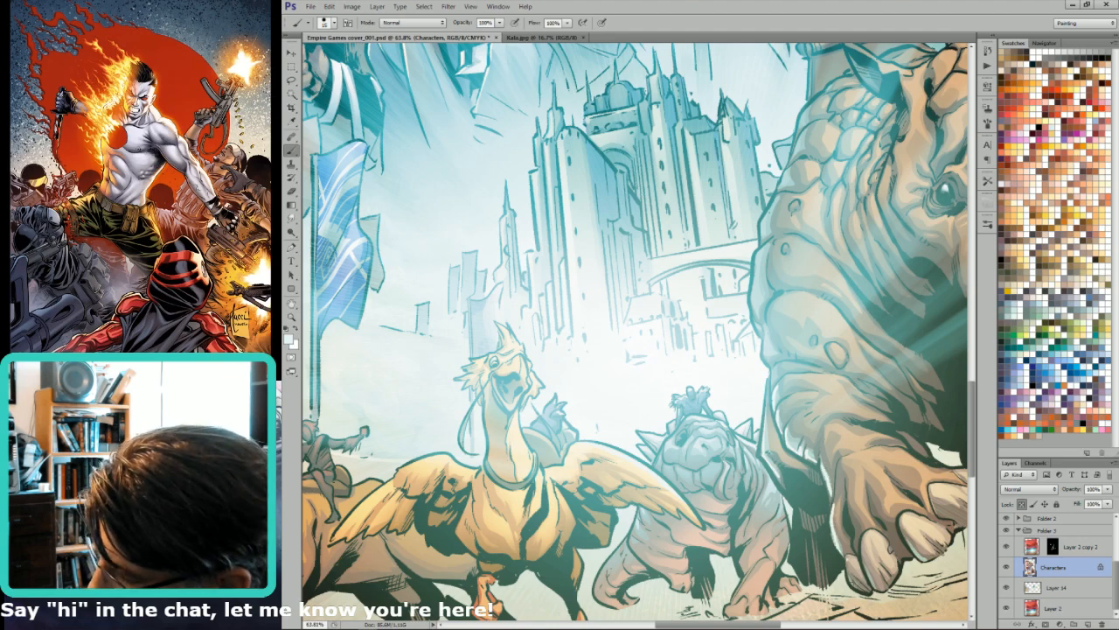
# - Paint pale rim highlights on the rhino beside the city, including the edge of its ear
pyautogui.moveTo(770, 317); pyautogui.dragTo(813, 451)
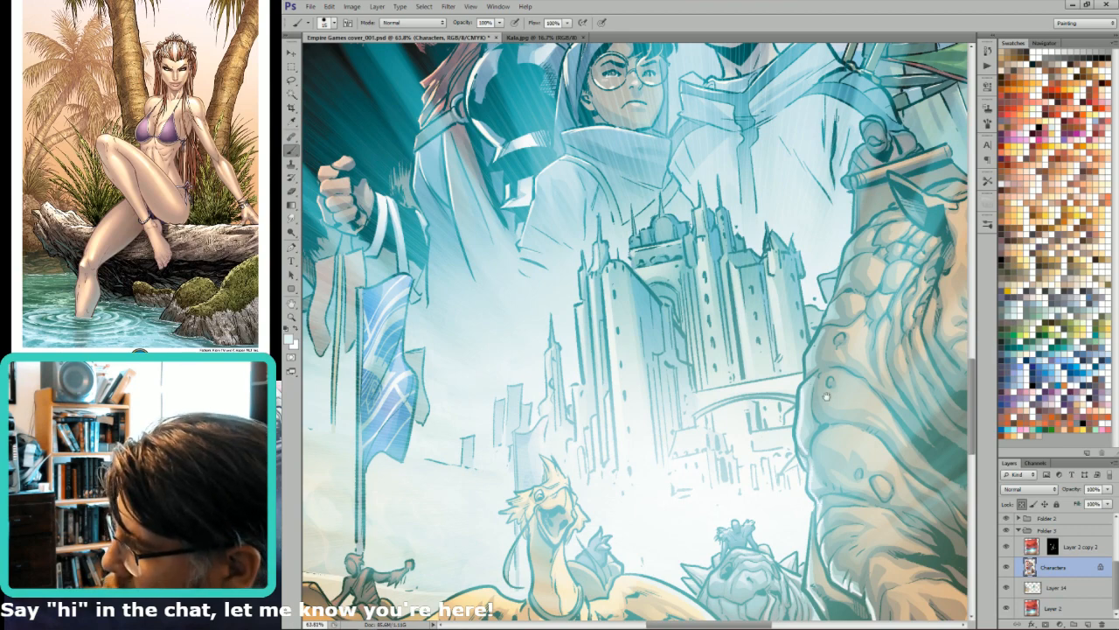
pyautogui.moveTo(828, 397)
pyautogui.mouseDown()
pyautogui.moveTo(833, 427)
pyautogui.moveTo(814, 421)
pyautogui.moveTo(827, 384)
pyautogui.moveTo(807, 485)
pyautogui.mouseUp()
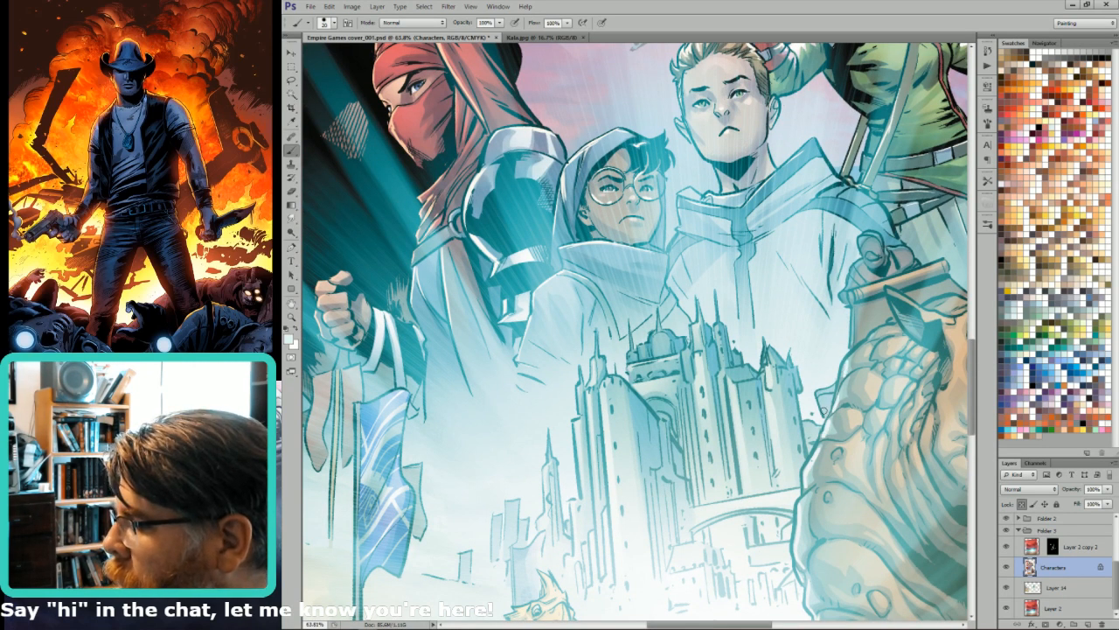
pyautogui.moveTo(886, 349); pyautogui.dragTo(852, 390)
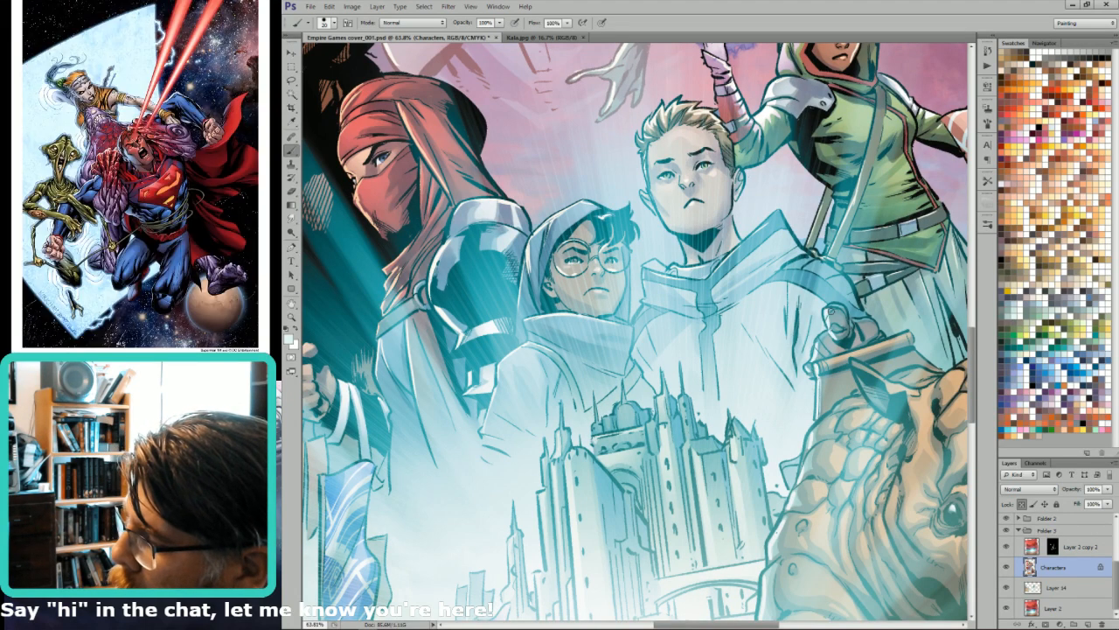
pyautogui.moveTo(861, 379); pyautogui.dragTo(886, 408)
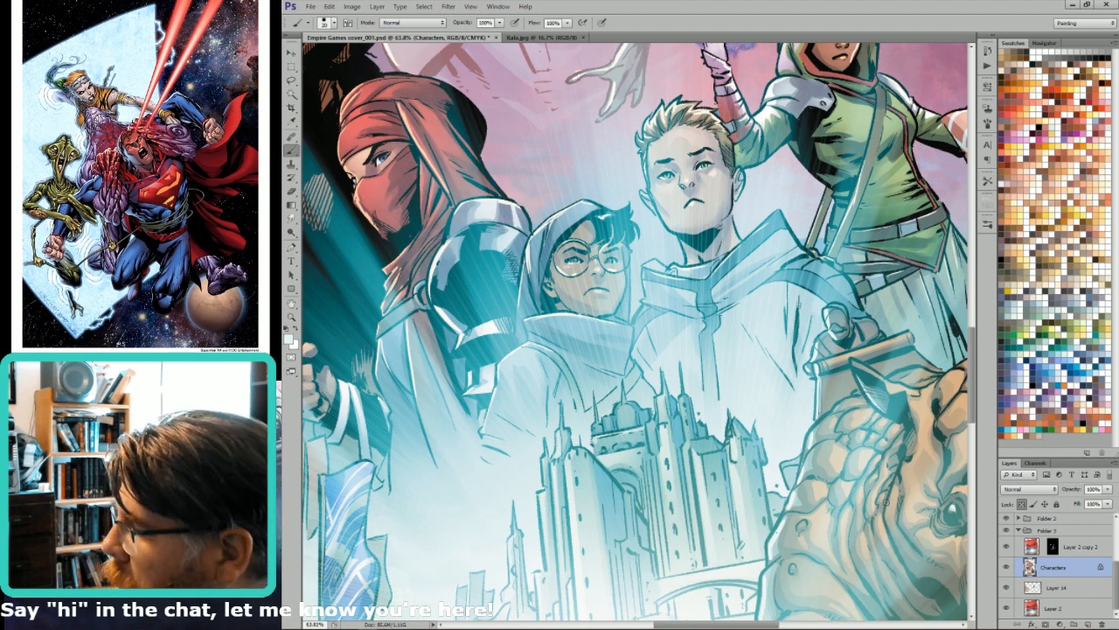
# - Paint pale highlights on the small rider and shield on the orange big cat's back
pyautogui.scroll(-3, 833, 298)
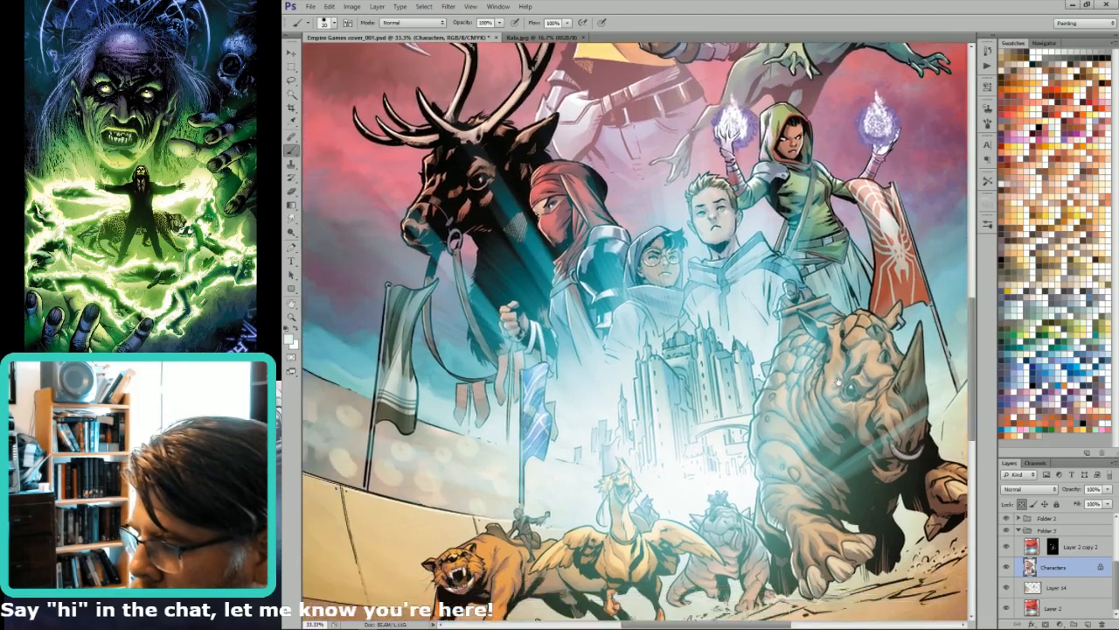
pyautogui.moveTo(839, 381); pyautogui.dragTo(855, 369)
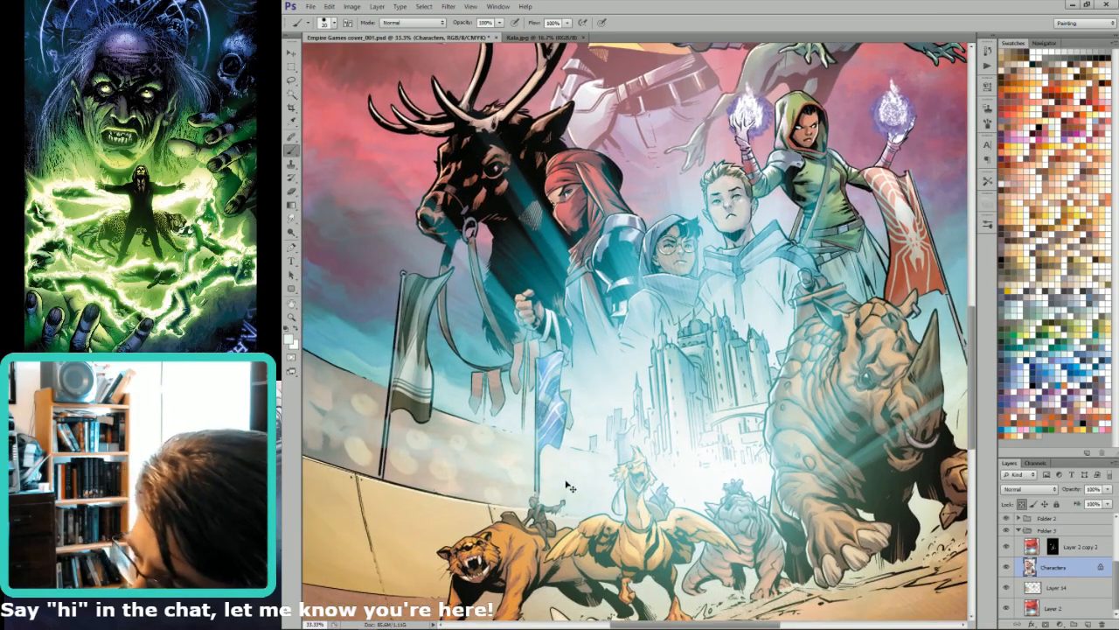
pyautogui.scroll(2, 569, 487)
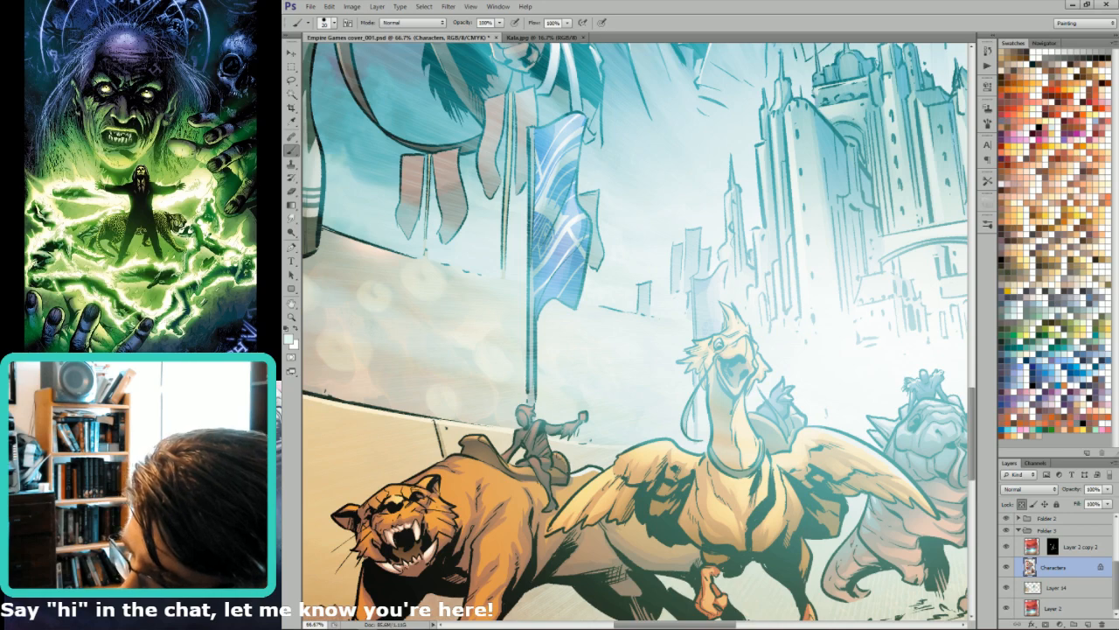
pyautogui.moveTo(557, 450); pyautogui.dragTo(567, 482)
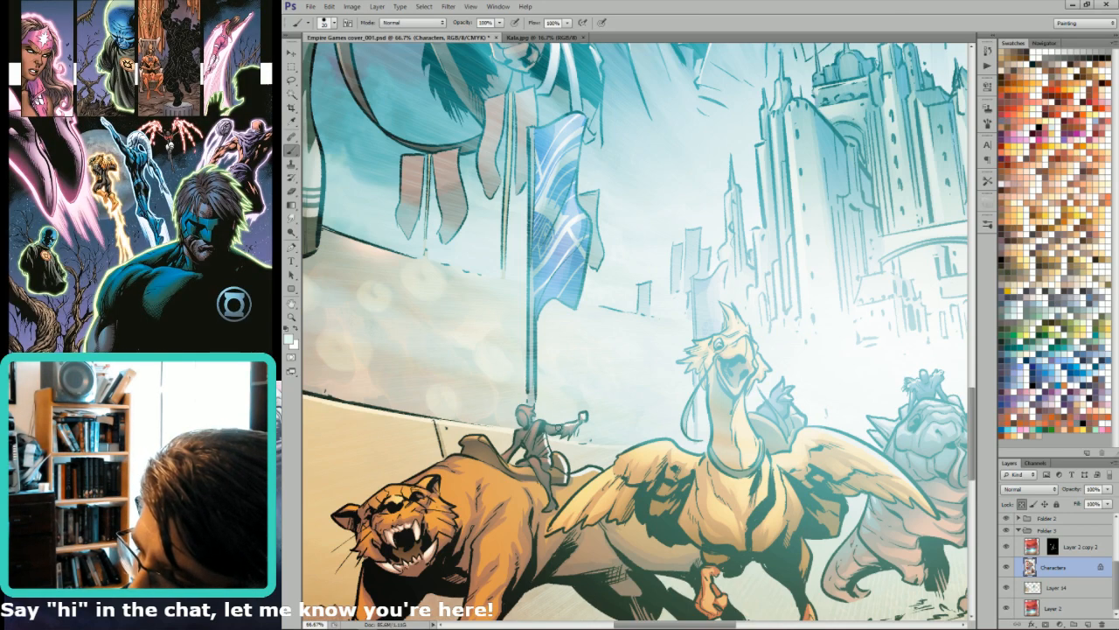
pyautogui.moveTo(560, 428); pyautogui.dragTo(522, 406)
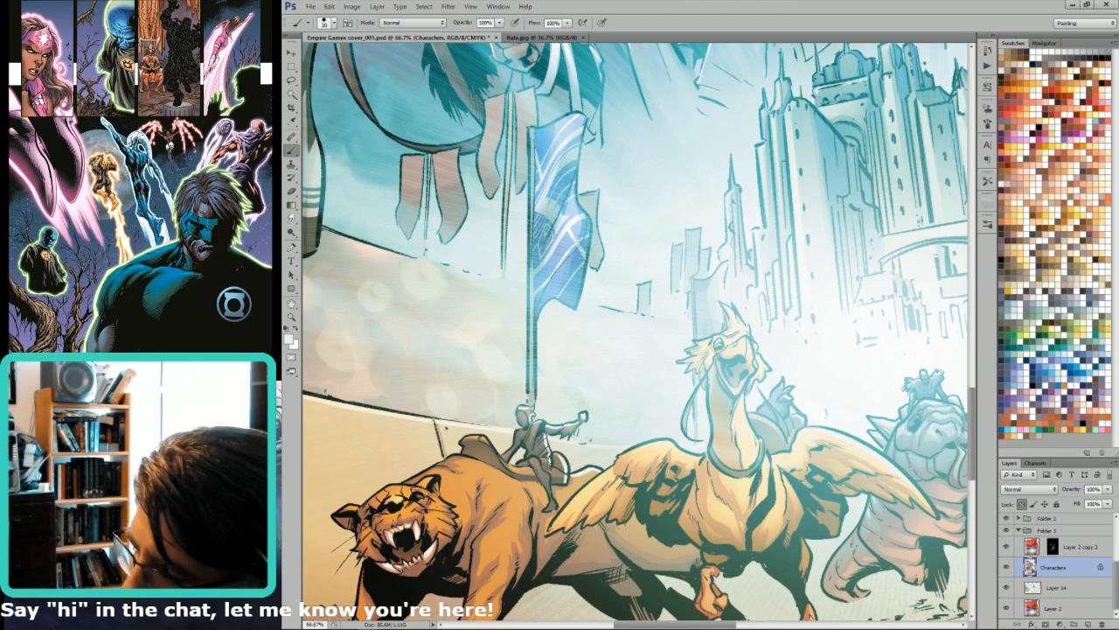
# - Add pale highlights to the winged bird-beast's raised claw and front leg
pyautogui.moveTo(543, 469)
pyautogui.mouseDown()
pyautogui.moveTo(553, 492)
pyautogui.moveTo(633, 358)
pyautogui.mouseUp()
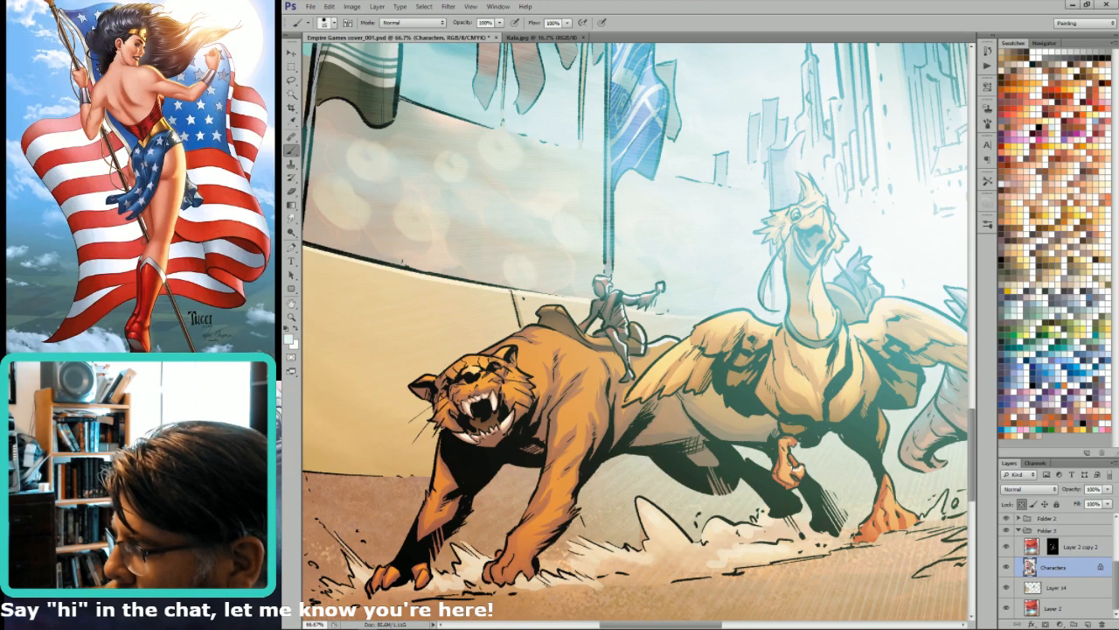
pyautogui.moveTo(791, 460); pyautogui.dragTo(796, 472)
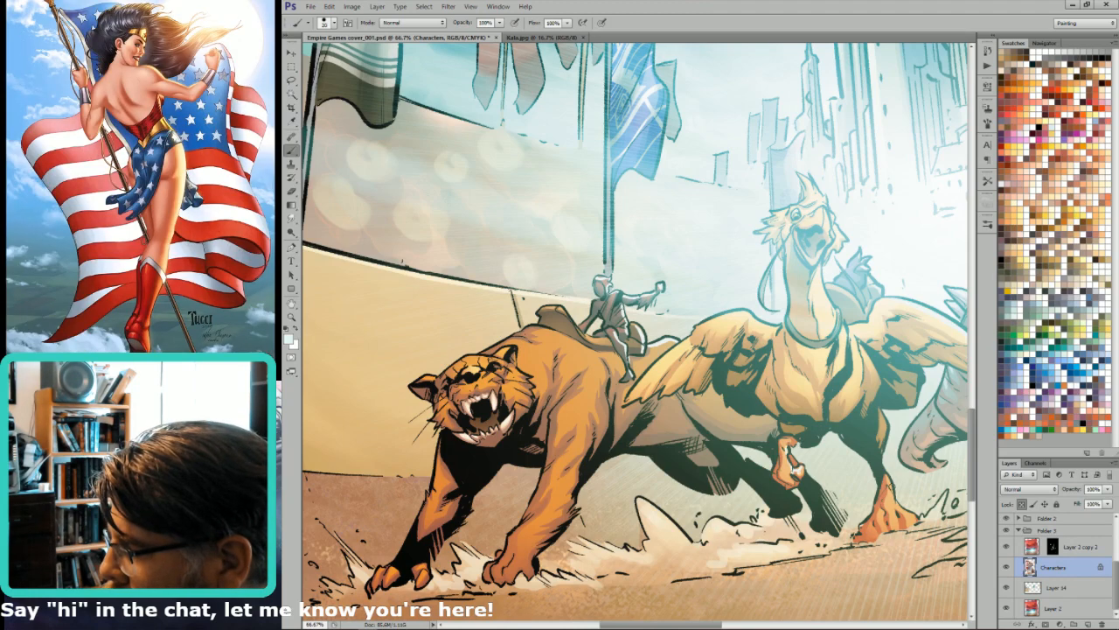
pyautogui.moveTo(888, 476); pyautogui.dragTo(916, 522)
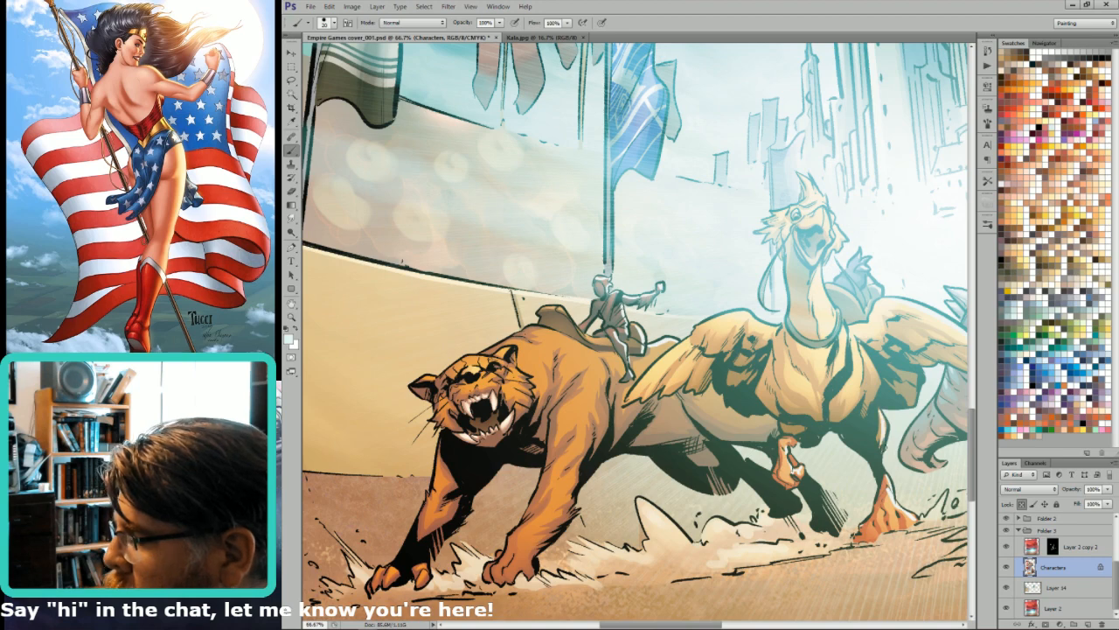
# - Examine the rhino, the smaller beasts and the city up close and against the whole cover
pyautogui.moveTo(854, 326); pyautogui.dragTo(878, 393)
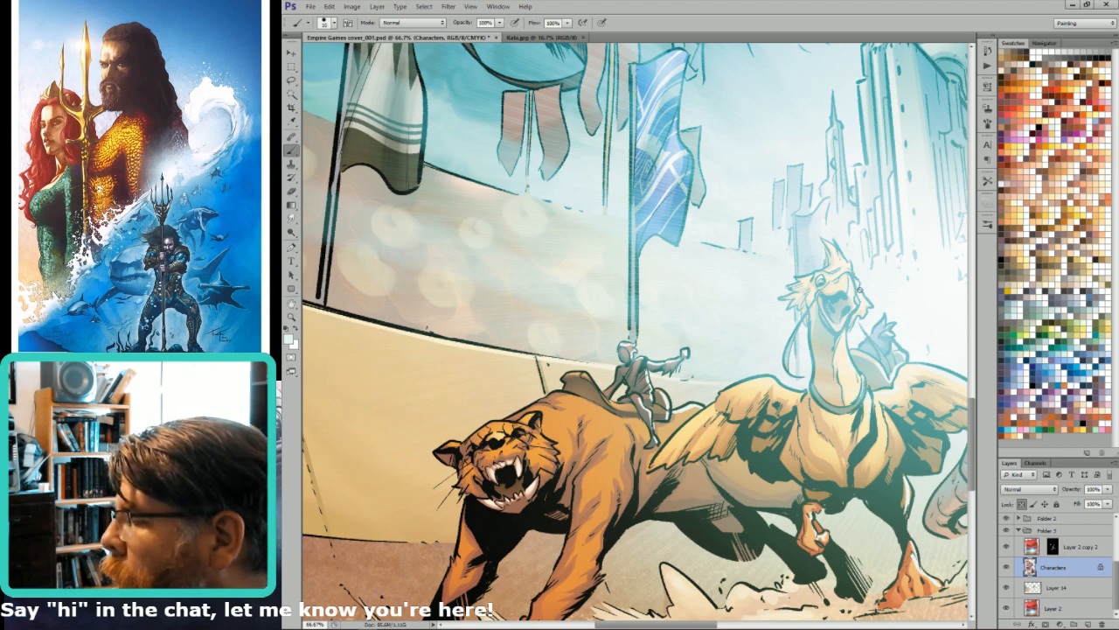
pyautogui.hotkey('ctrl', '0')
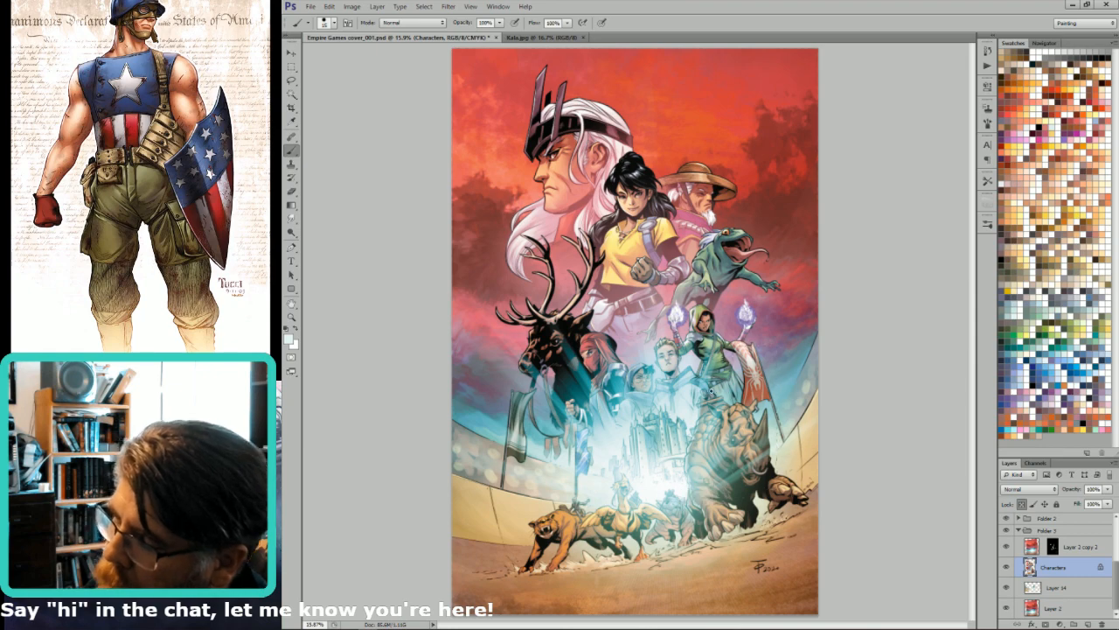
pyautogui.scroll(4, 711, 391)
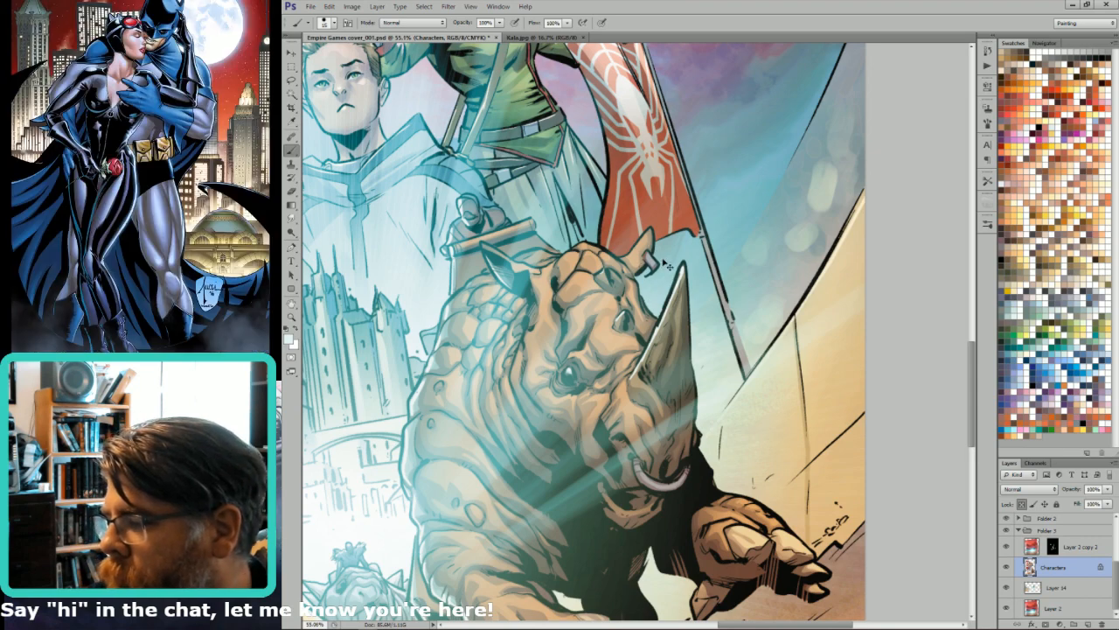
pyautogui.hotkey('ctrl', '0')
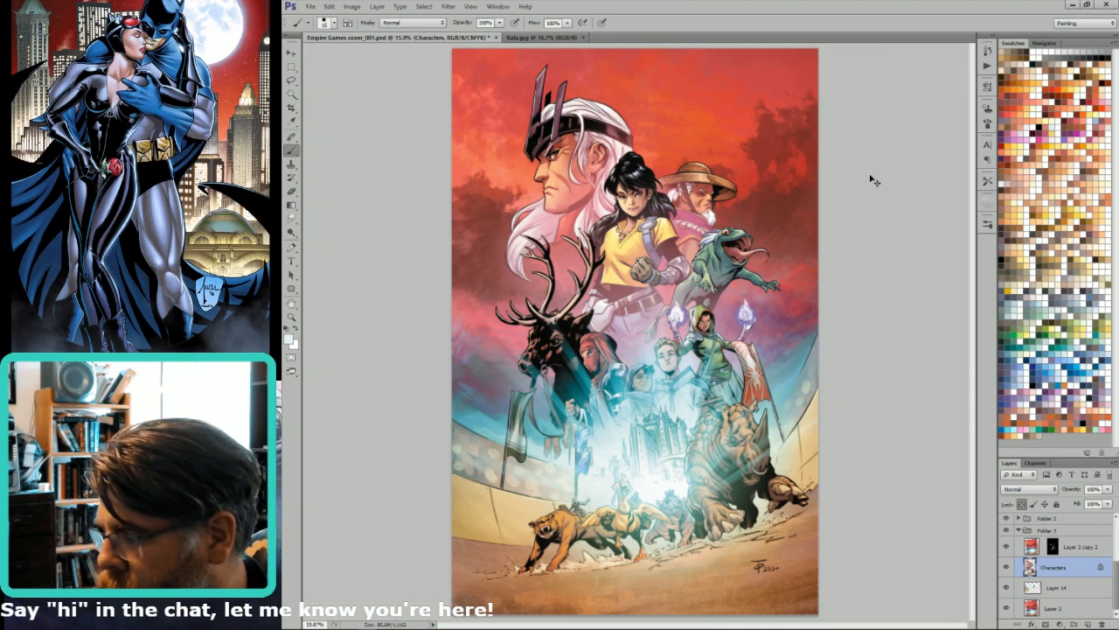
pyautogui.moveTo(740, 431); pyautogui.dragTo(691, 573)
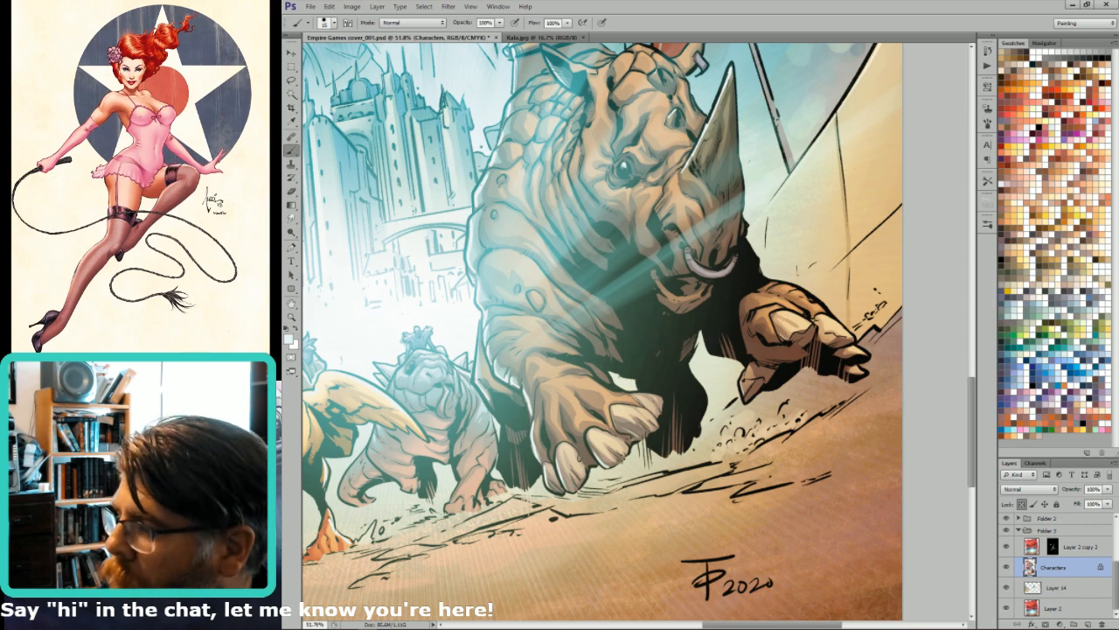
pyautogui.moveTo(670, 236); pyautogui.dragTo(762, 332)
pyautogui.moveTo(561, 484); pyautogui.dragTo(670, 379)
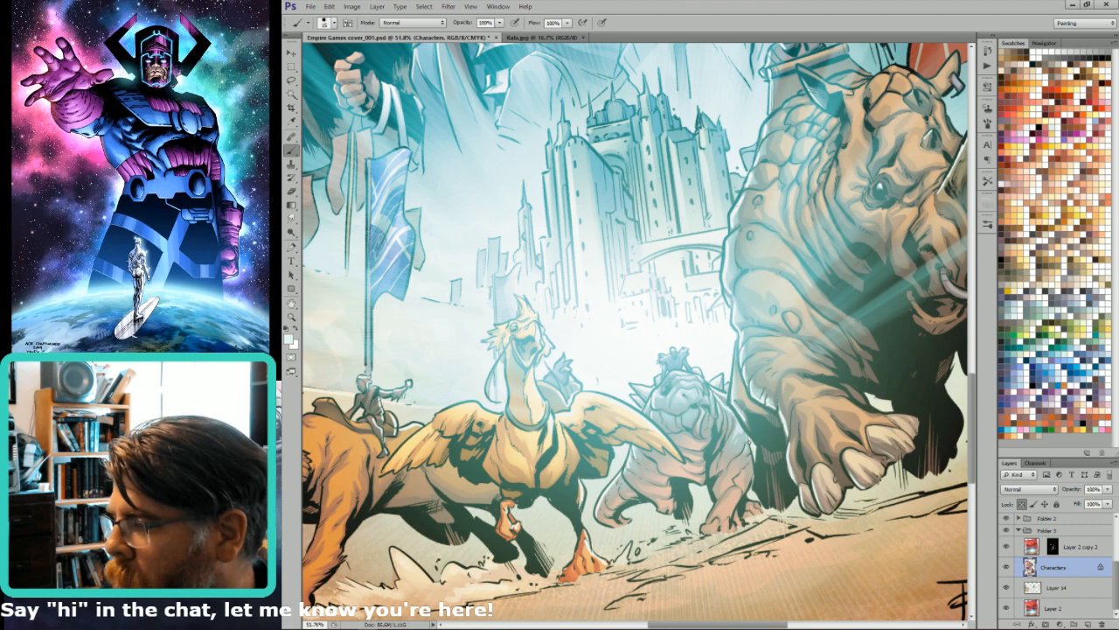
pyautogui.moveTo(718, 263); pyautogui.dragTo(760, 312)
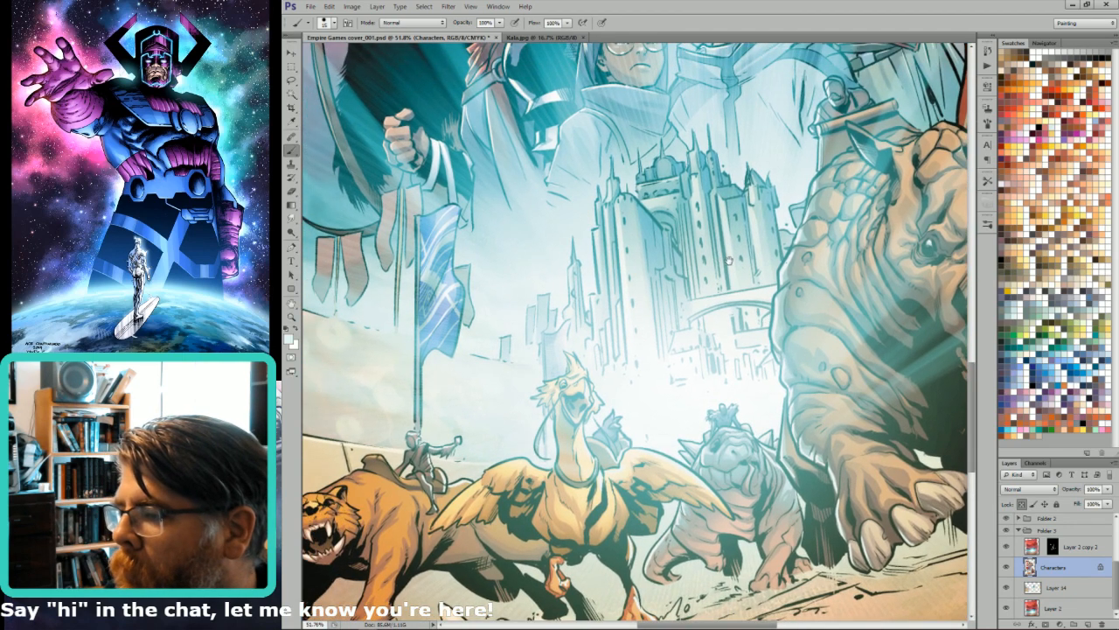
pyautogui.hotkey('ctrl', '0')
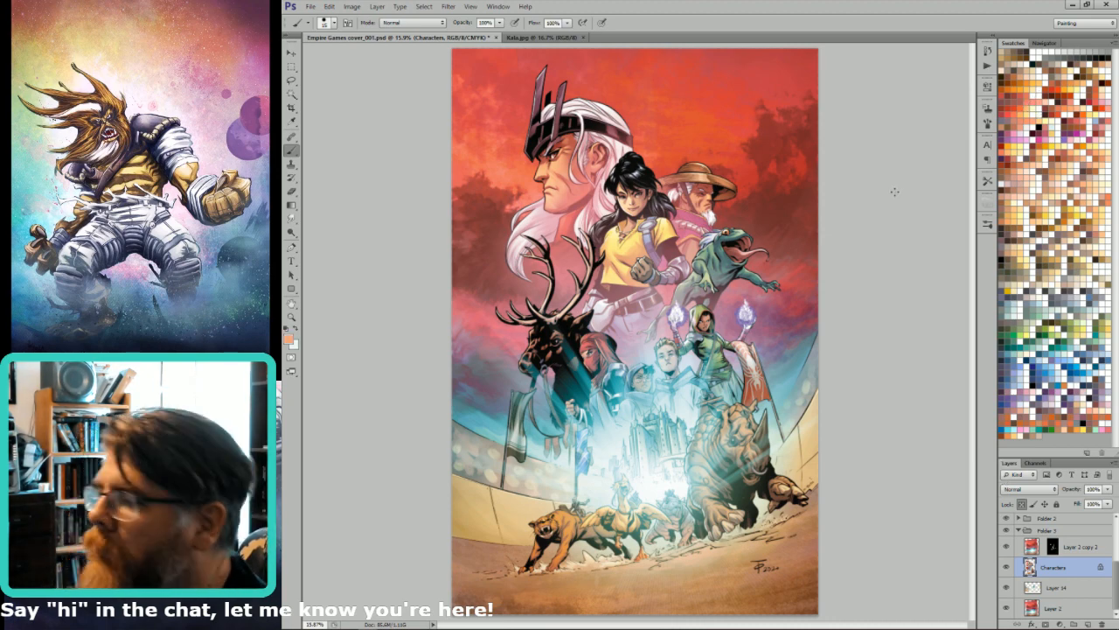
# - Pick a pale peach swatch and touch up the crowned white-haired man's face
pyautogui.scroll(5, 569, 136)
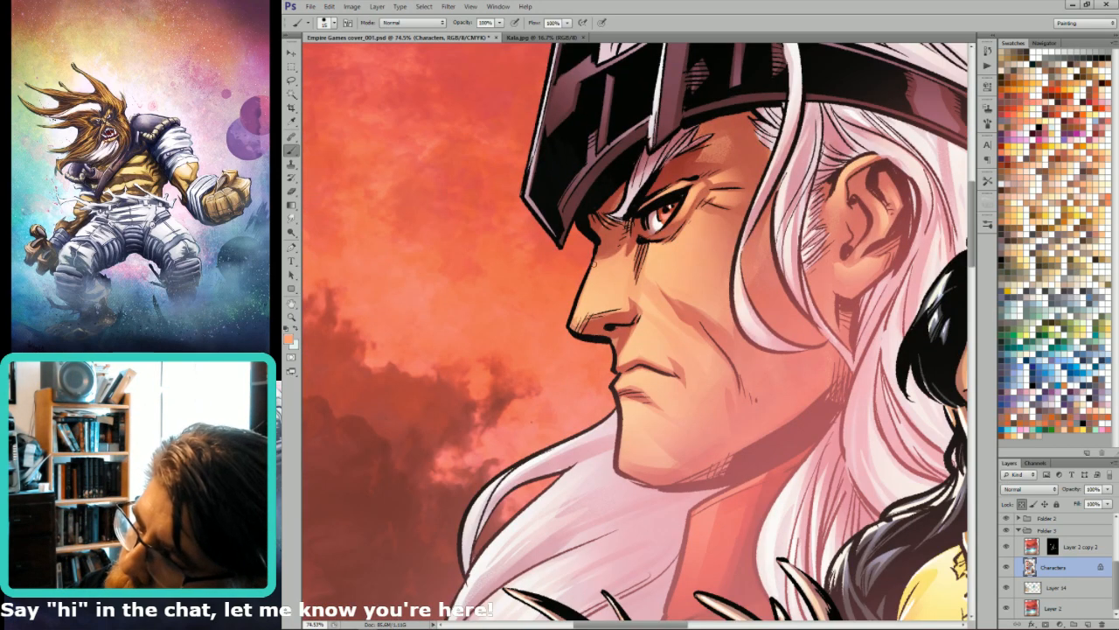
pyautogui.click(1047, 94)
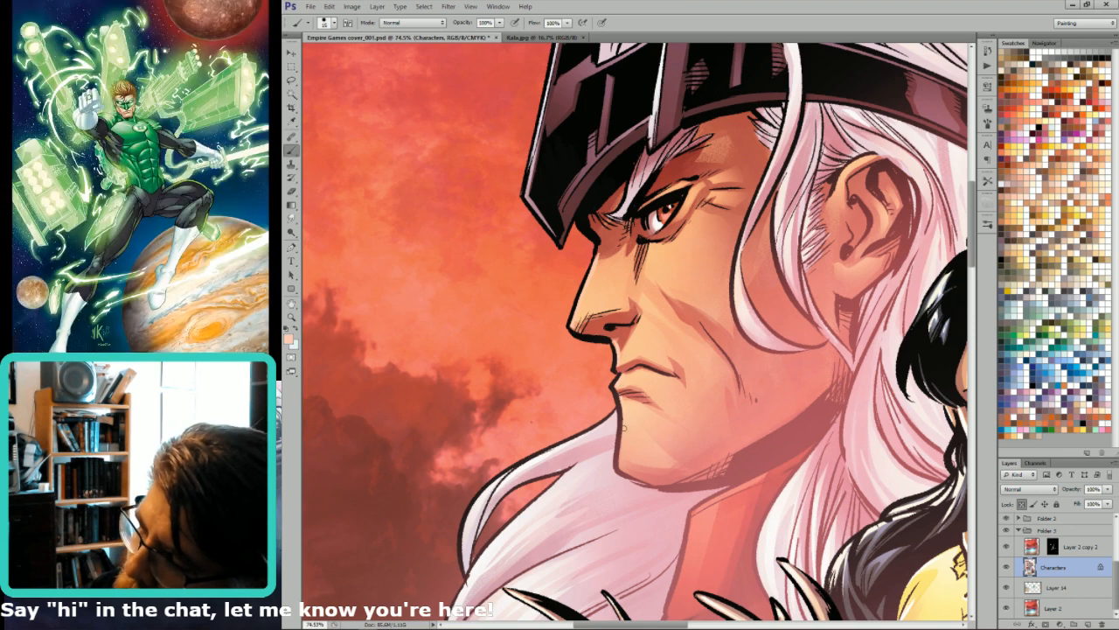
pyautogui.hotkey('ctrl', '0')
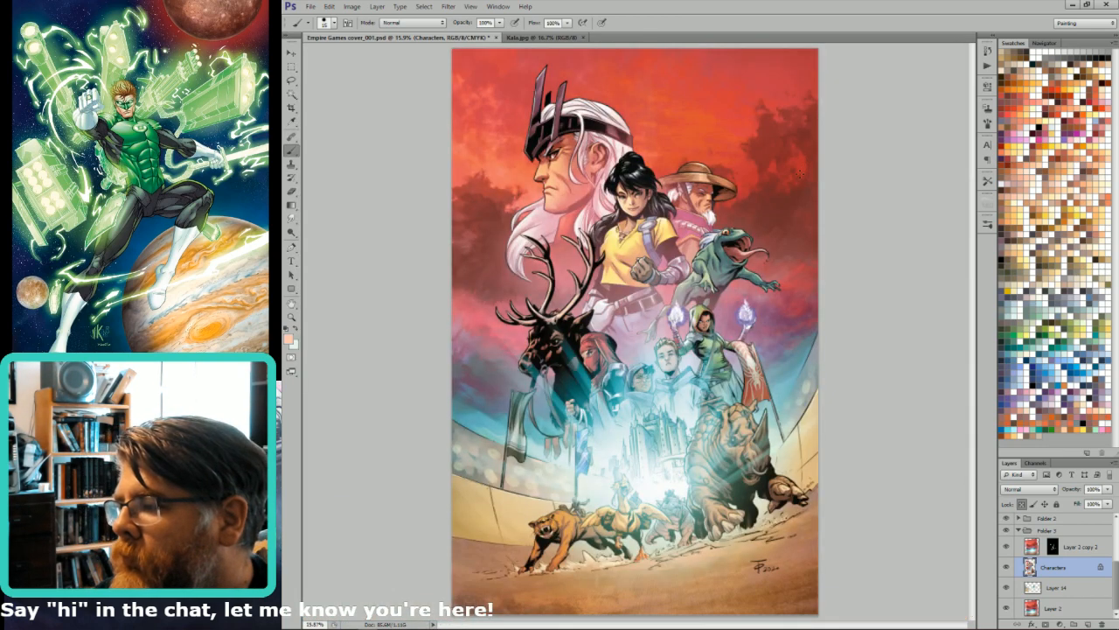
# - Add a new layer directly above the magic layer and set its blend mode to Screen
pyautogui.scroll(5, 688, 231)
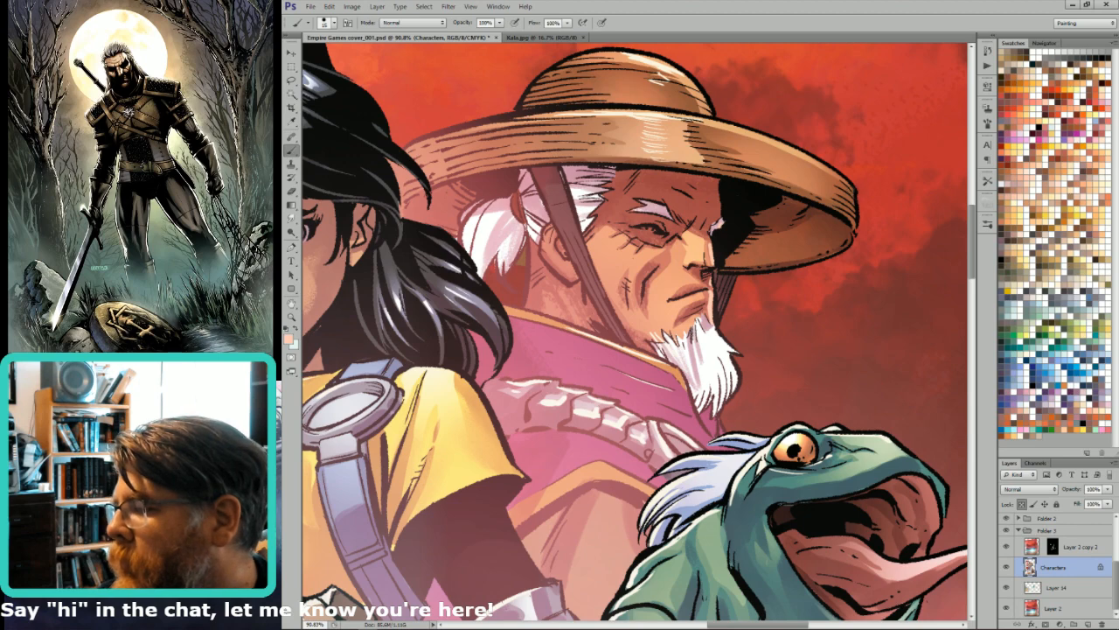
pyautogui.hotkey('ctrl', '0')
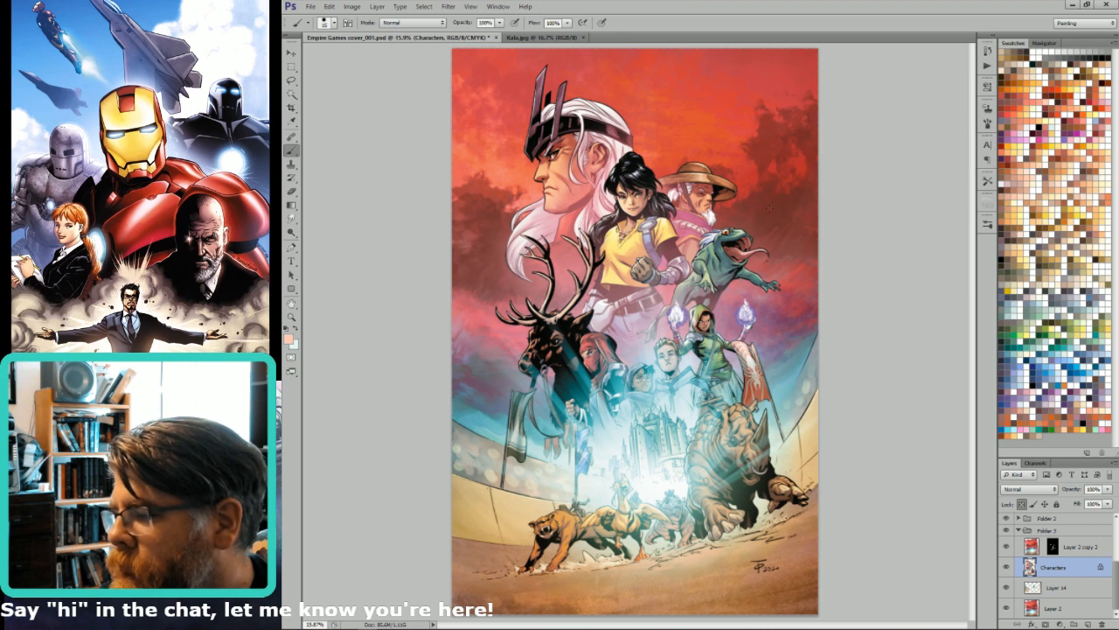
pyautogui.scroll(3, 1080, 524)
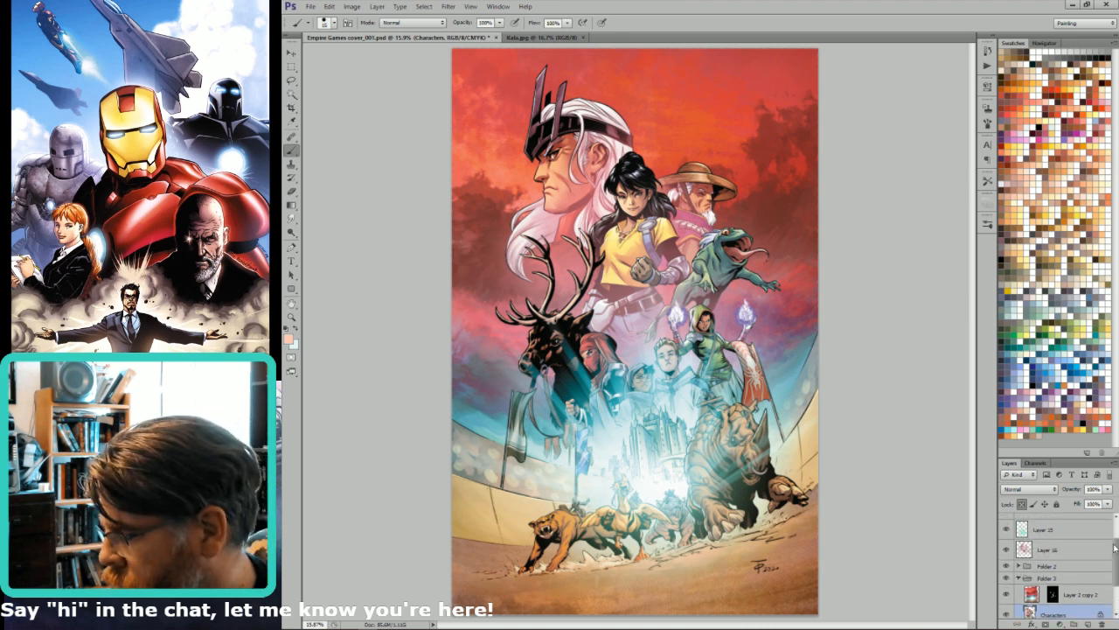
pyautogui.click(1079, 546)
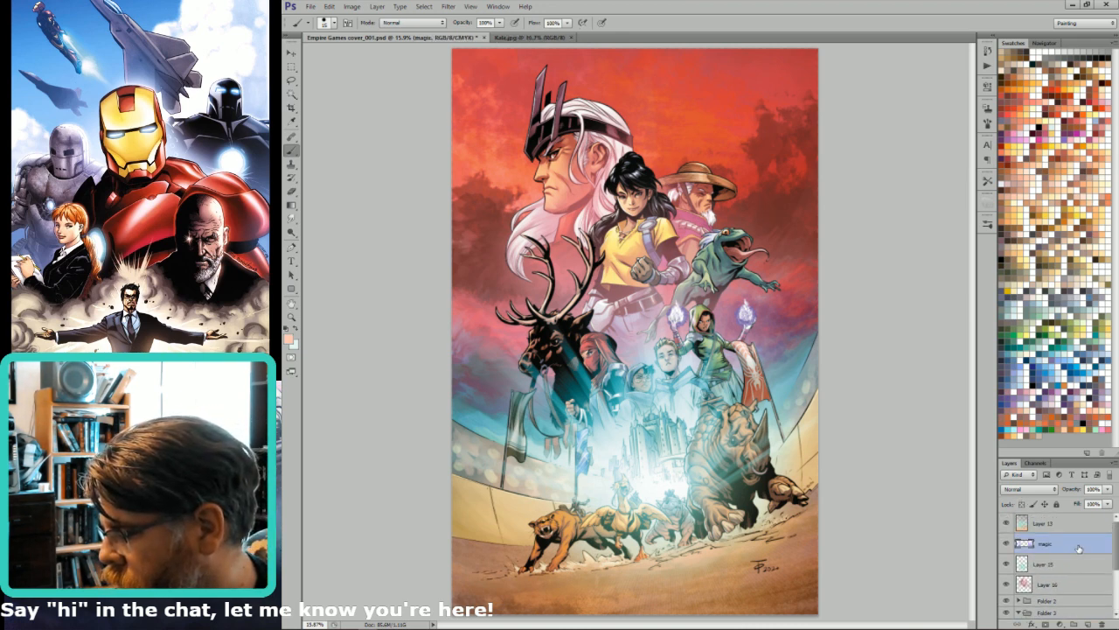
pyautogui.click(1088, 624)
pyautogui.press('m')
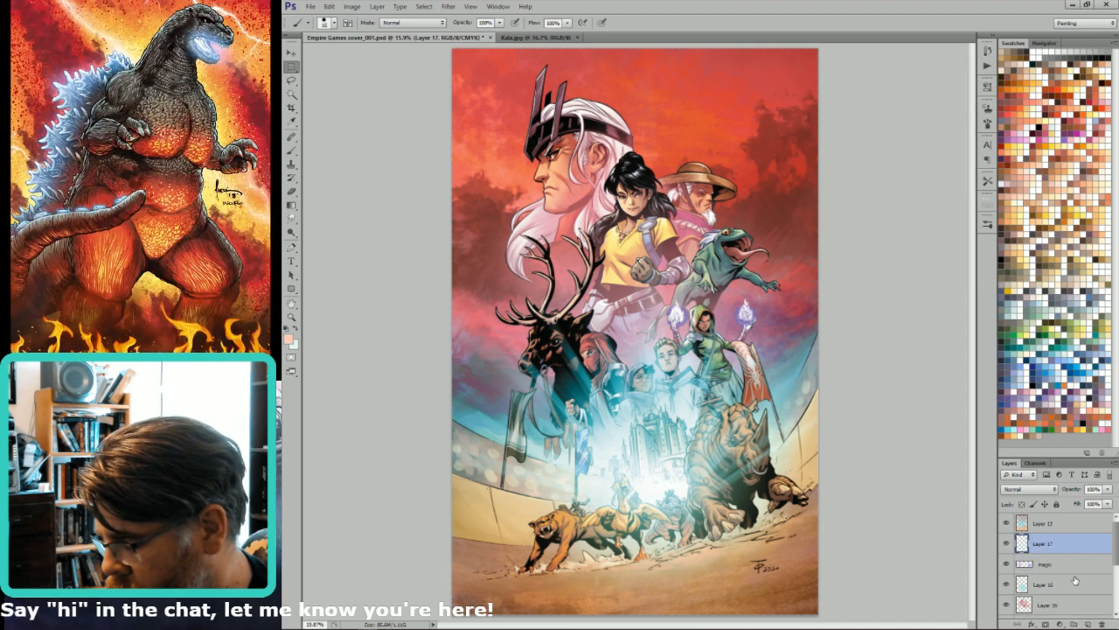
pyautogui.hotkey('shift', 'alt', 's')
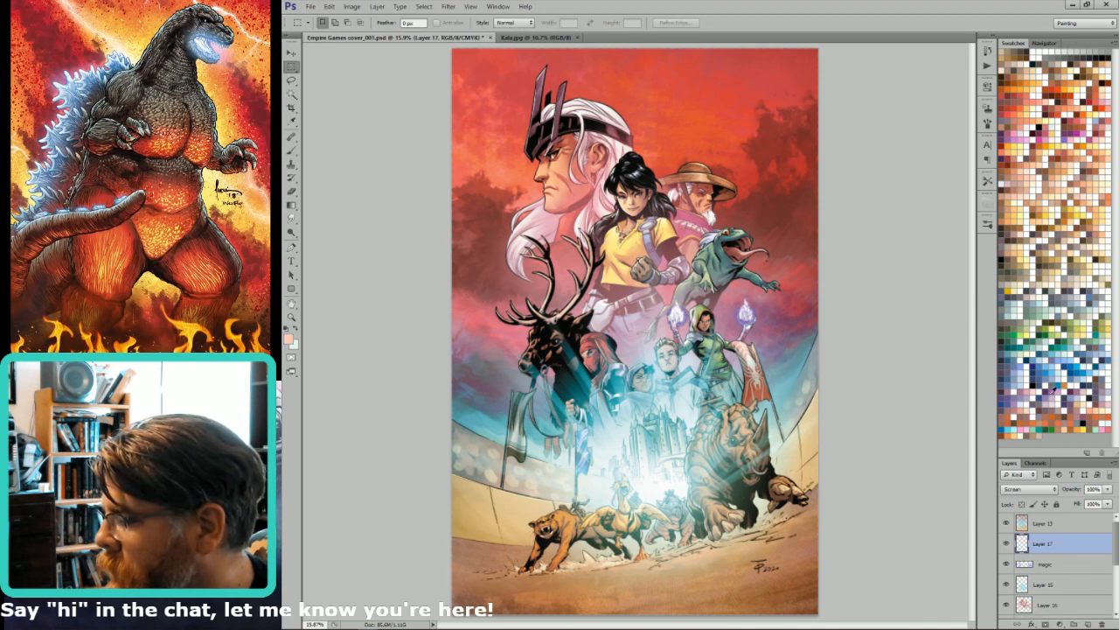
# - Try a pink and an orange-red radial gradient glow around the hooded sorceress's magic flame on Layer 17
pyautogui.click(1057, 387)
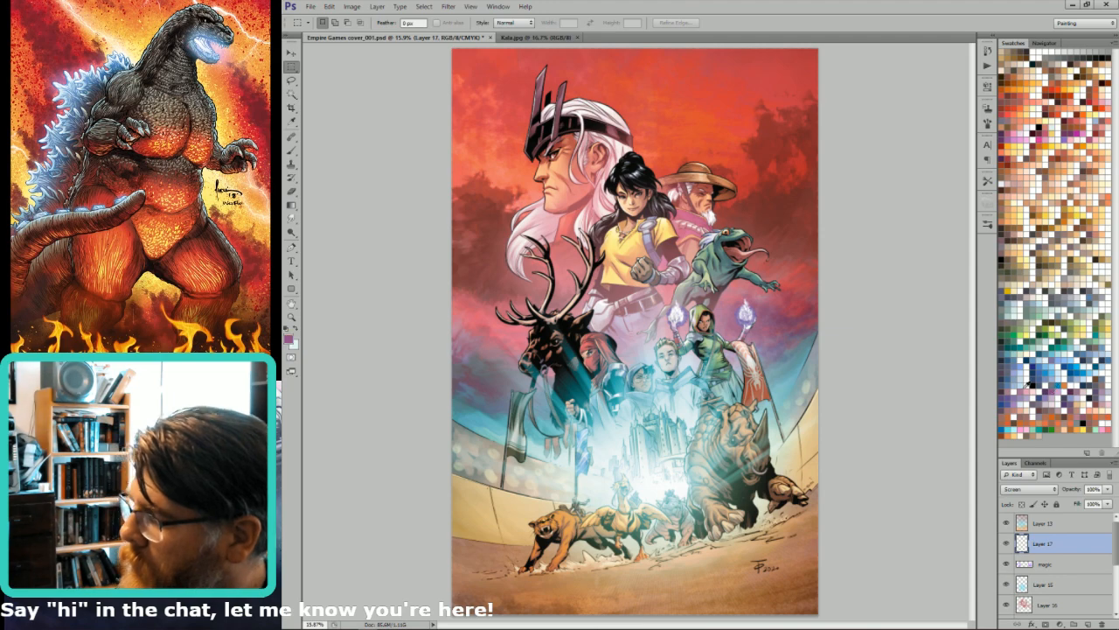
pyautogui.click(1026, 385)
pyautogui.press('g')
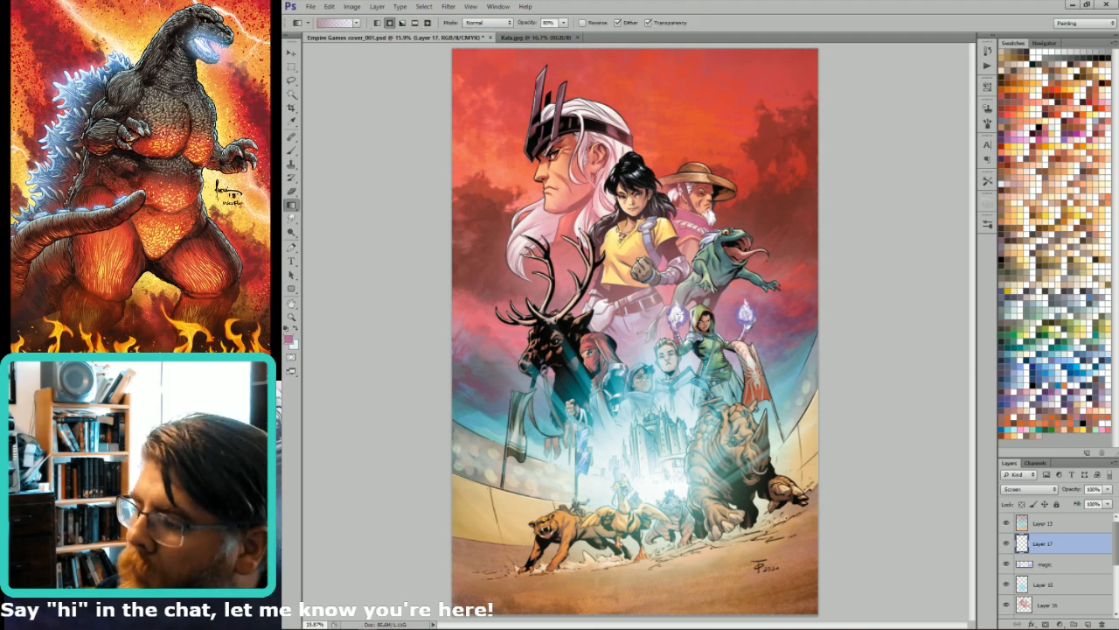
pyautogui.moveTo(680, 317); pyautogui.dragTo(705, 349)
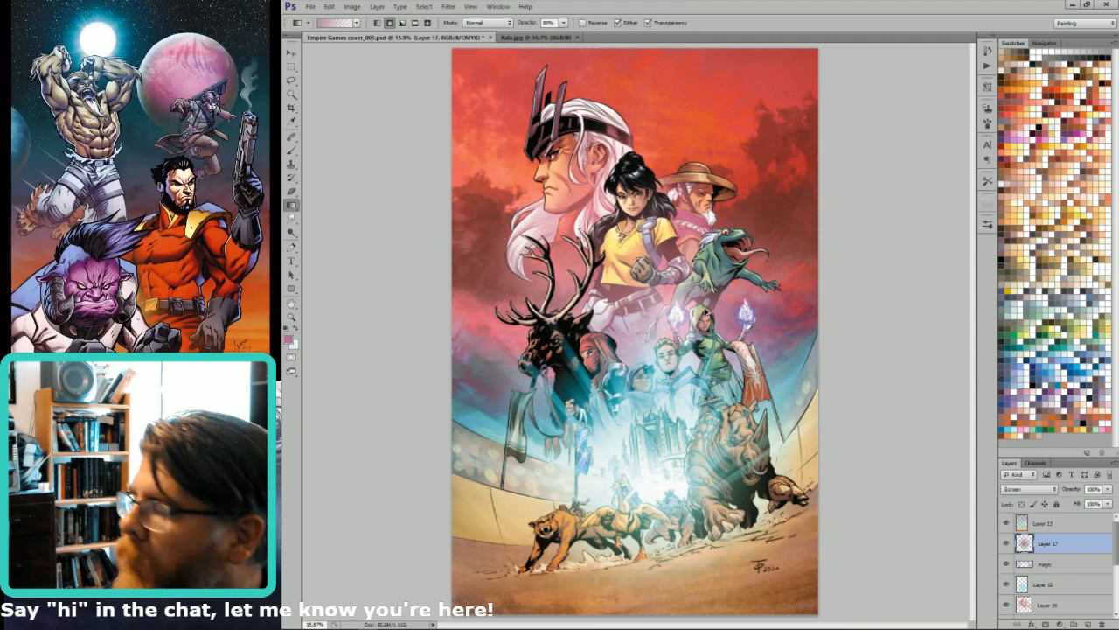
pyautogui.hotkey('ctrl', 'z')
pyautogui.click(1052, 93)
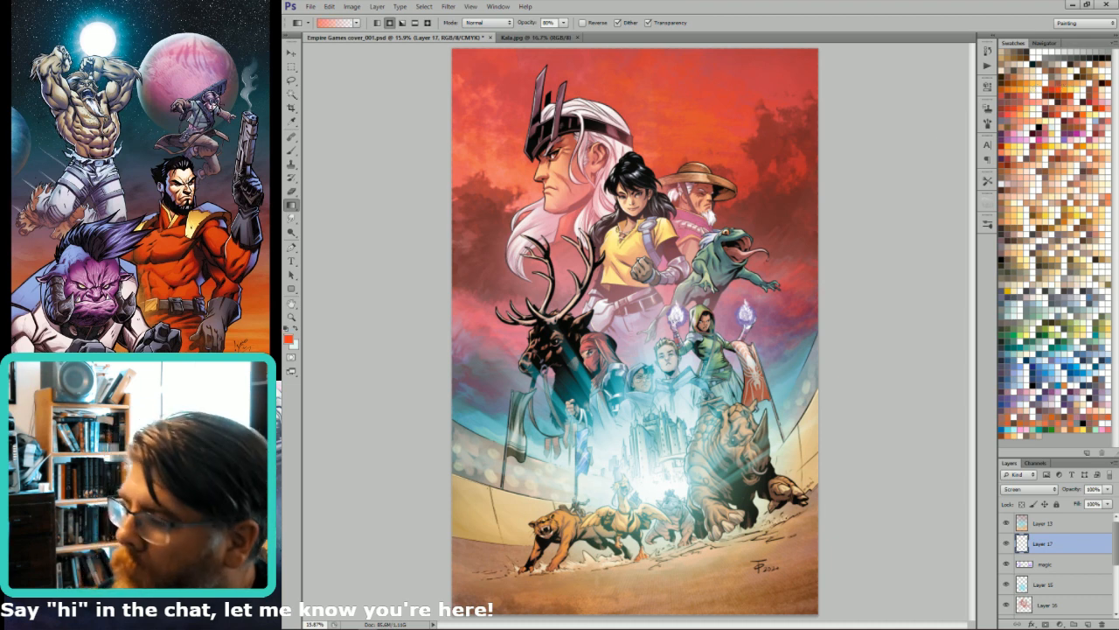
pyautogui.moveTo(677, 319); pyautogui.dragTo(684, 335)
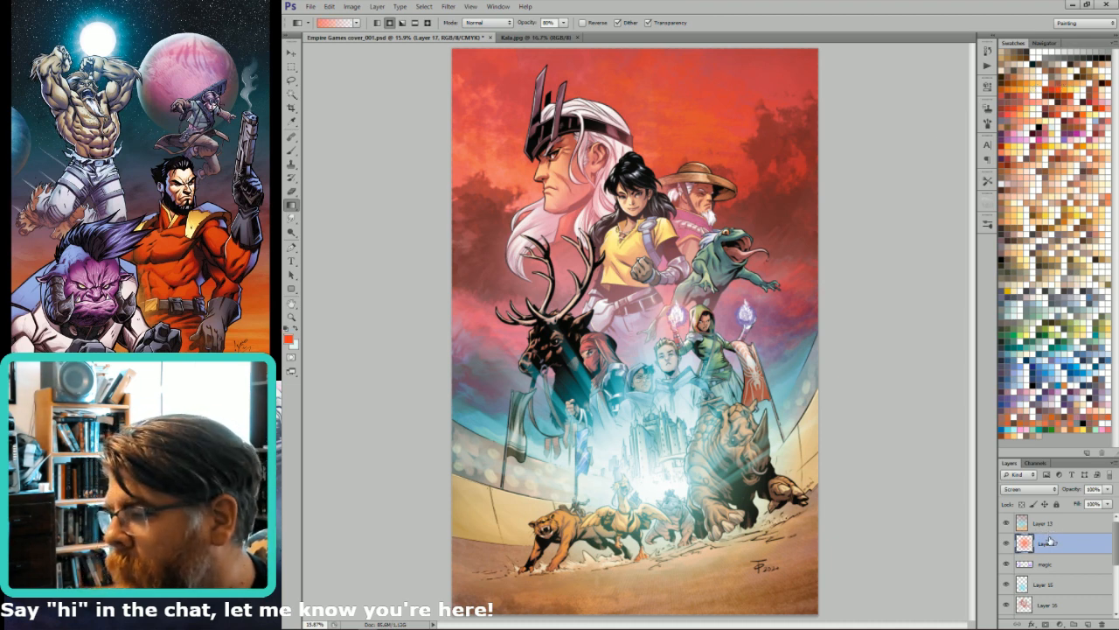
pyautogui.hotkey('ctrl', 'z')
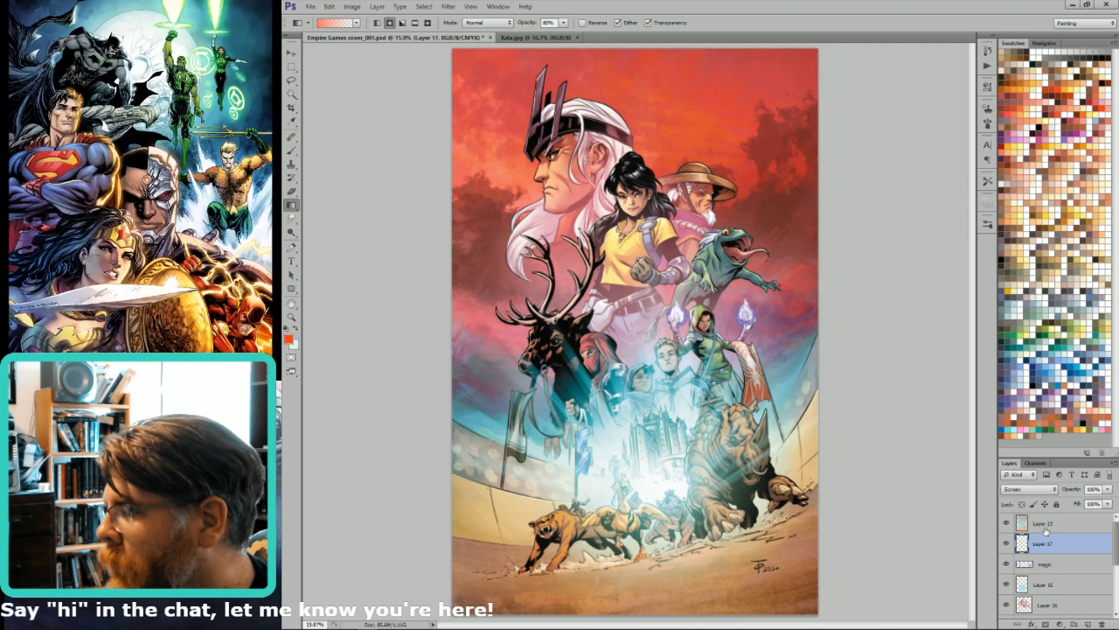
# - Place purple radial glows over the sorceress's two magic flames on Layer 17 and shift their hue towards blue
pyautogui.click(1068, 130)
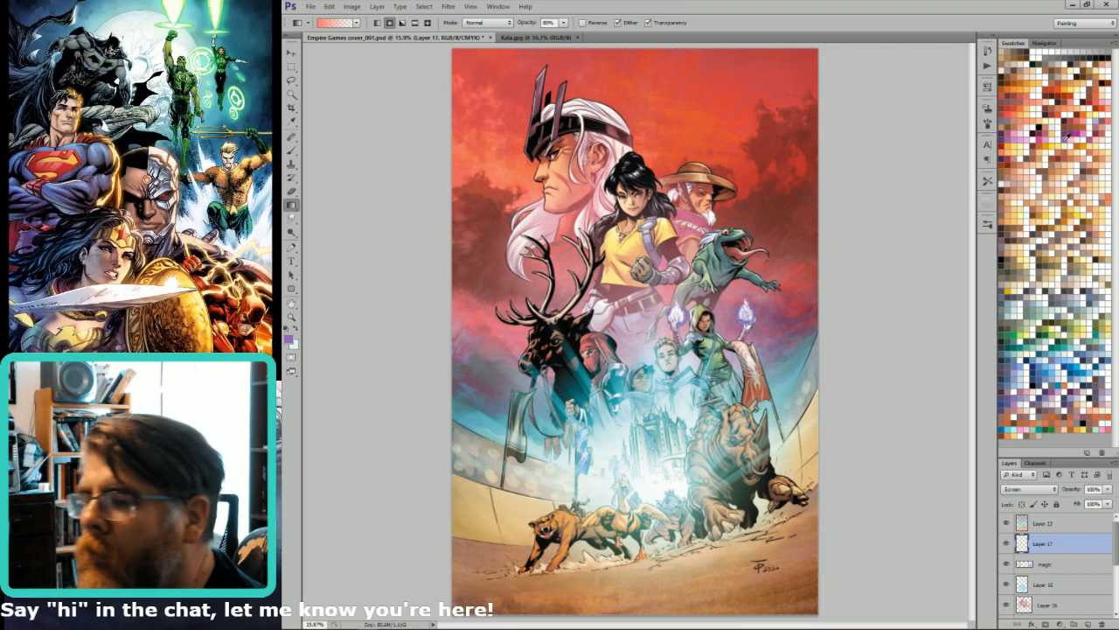
pyautogui.moveTo(748, 314); pyautogui.dragTo(774, 331)
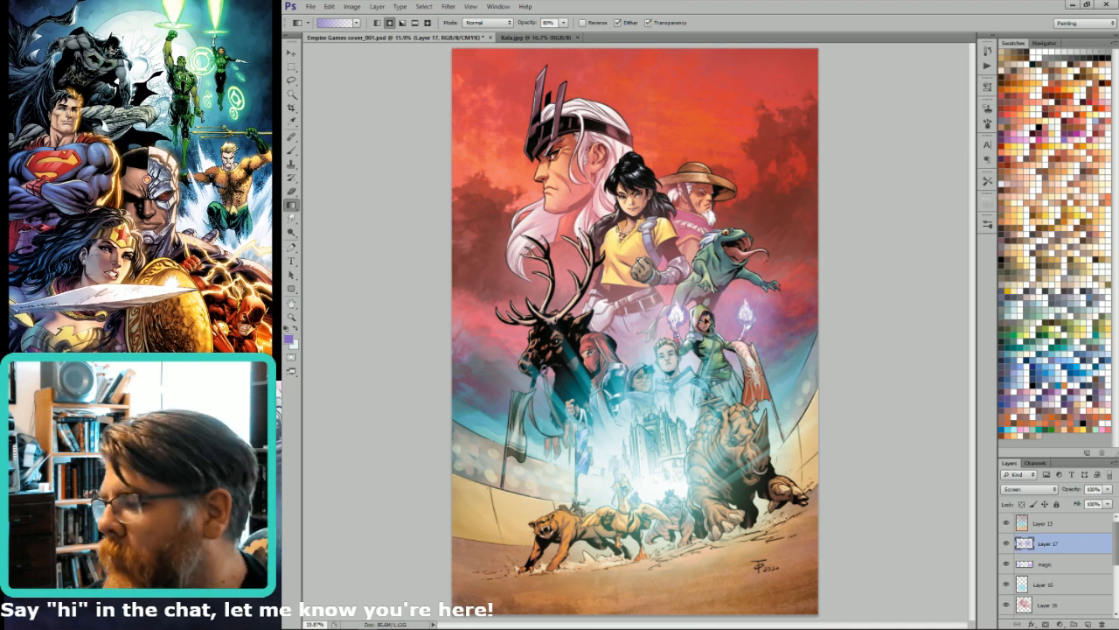
pyautogui.hotkey('ctrl', 'u')
pyautogui.moveTo(960, 291); pyautogui.dragTo(930, 296)
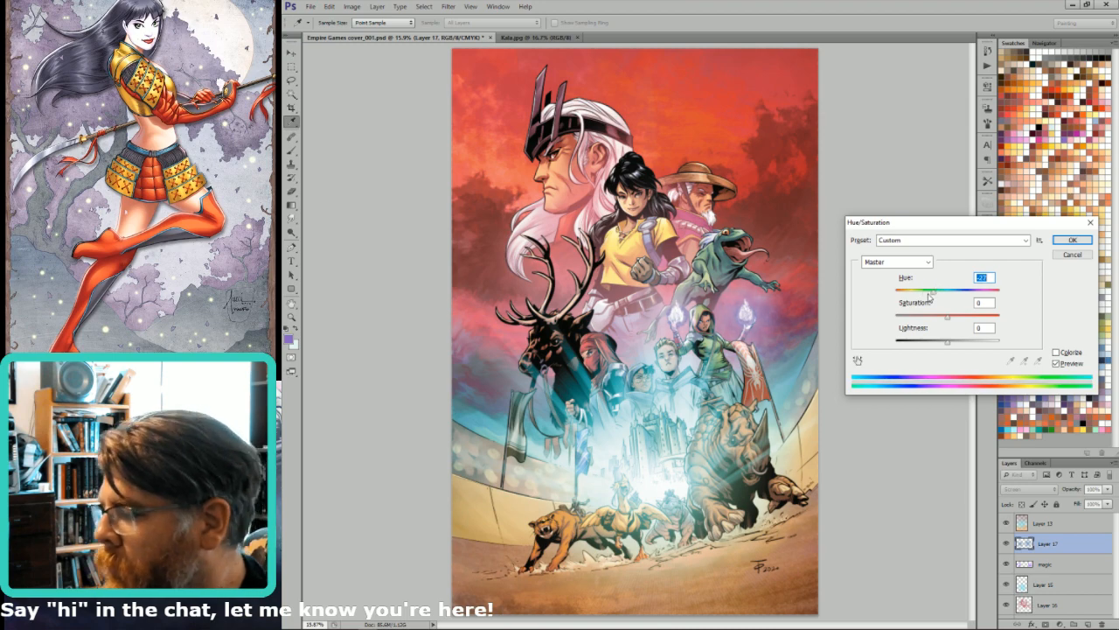
pyautogui.press('Return')
# - Compare the cover with Layers 15, 13 and 16 hidden and shown
pyautogui.click(1007, 584)
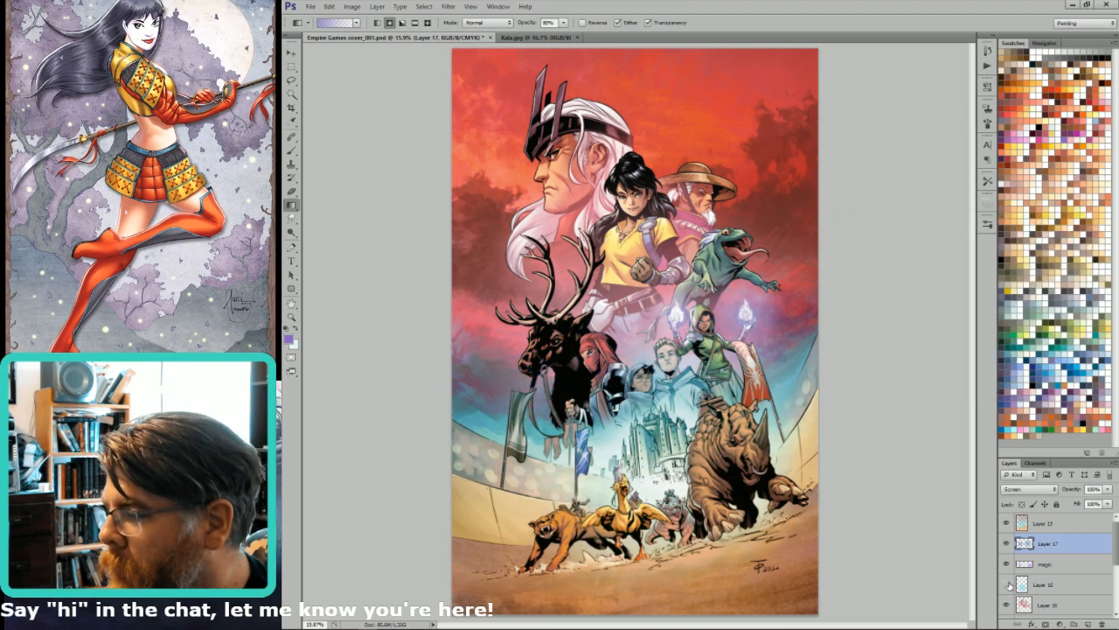
pyautogui.click(1006, 523)
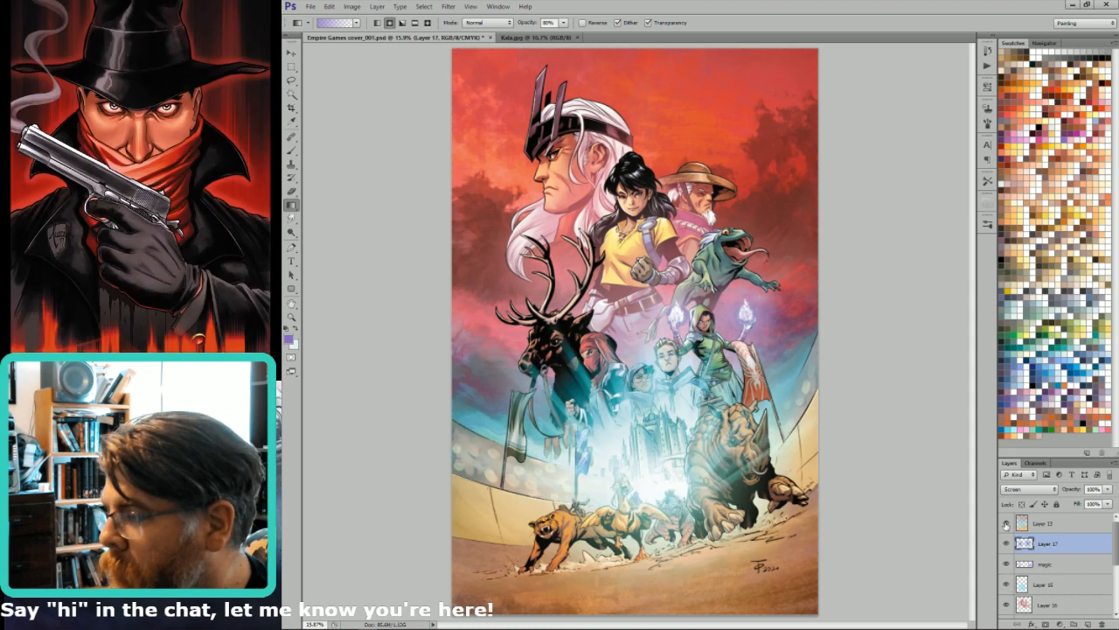
pyautogui.click(1006, 523)
pyautogui.click(1008, 523)
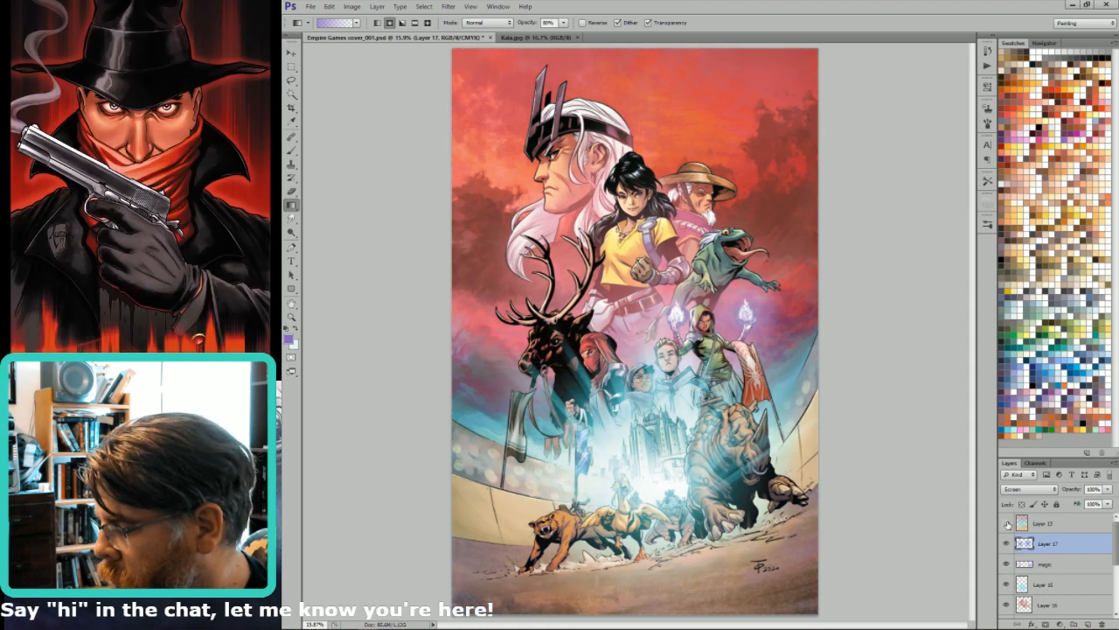
pyautogui.click(1006, 604)
pyautogui.click(1007, 604)
# - Soften Layer 16's glow around the sorceress's magic flames with a 700 px eraser at 20% opacity
pyautogui.click(1040, 605)
pyautogui.press('b')
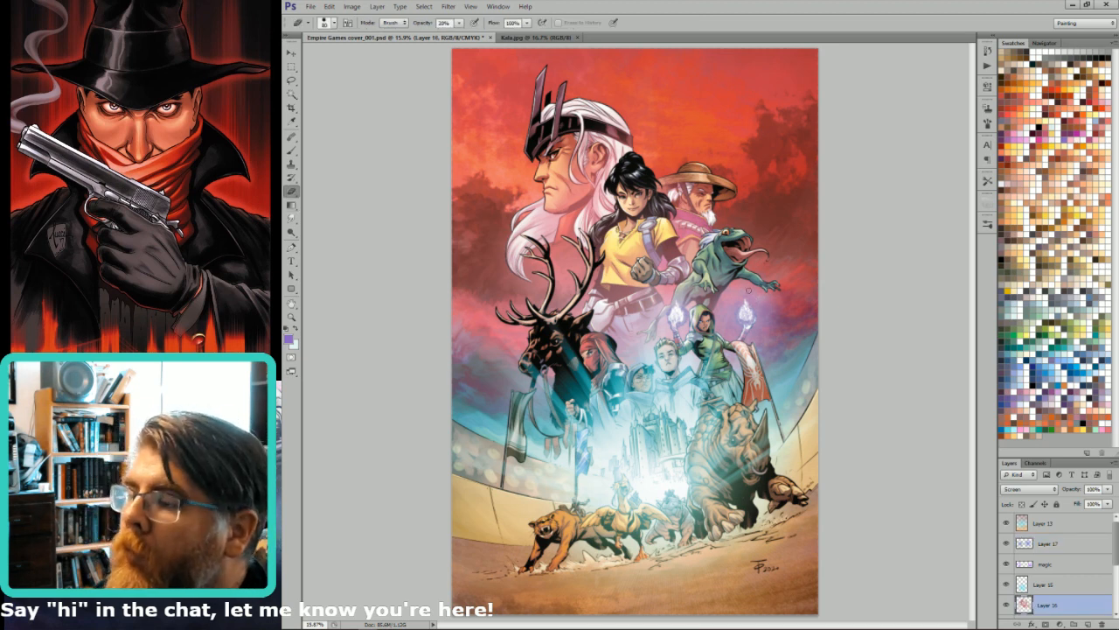
pyautogui.press(']')
pyautogui.press(']')
pyautogui.press(']')
pyautogui.press(']')
pyautogui.press(']')
pyautogui.press(']')
pyautogui.press(']')
pyautogui.press(']')
pyautogui.press(']')
pyautogui.press(']')
pyautogui.press(']')
pyautogui.press(']')
pyautogui.press(']')
pyautogui.press(']')
pyautogui.press(']')
pyautogui.press(']')
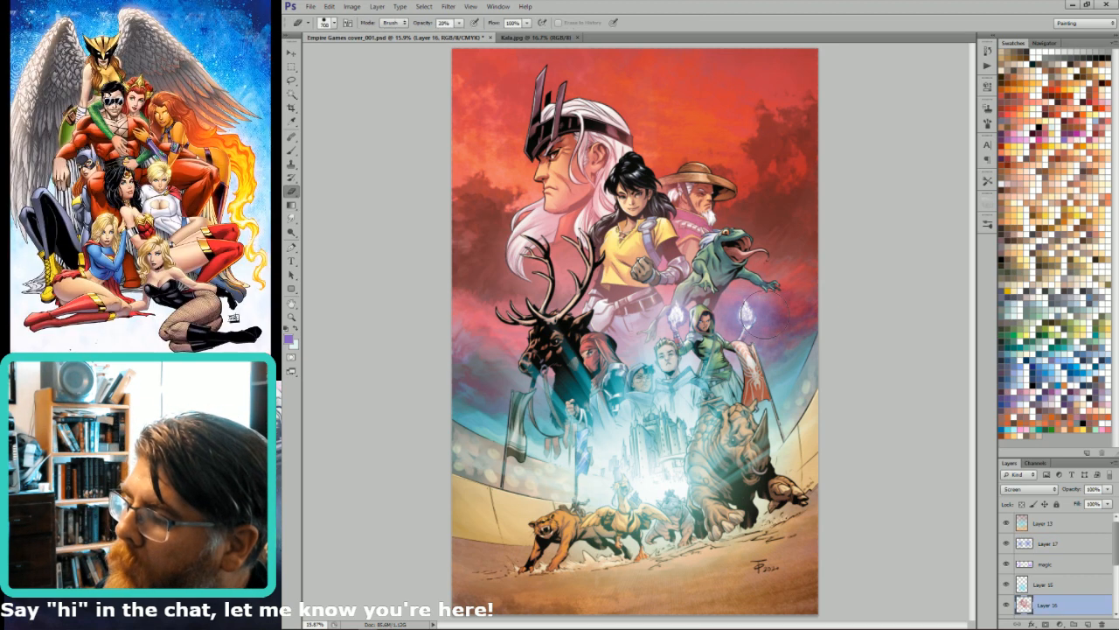
pyautogui.press('[')
pyautogui.press('[')
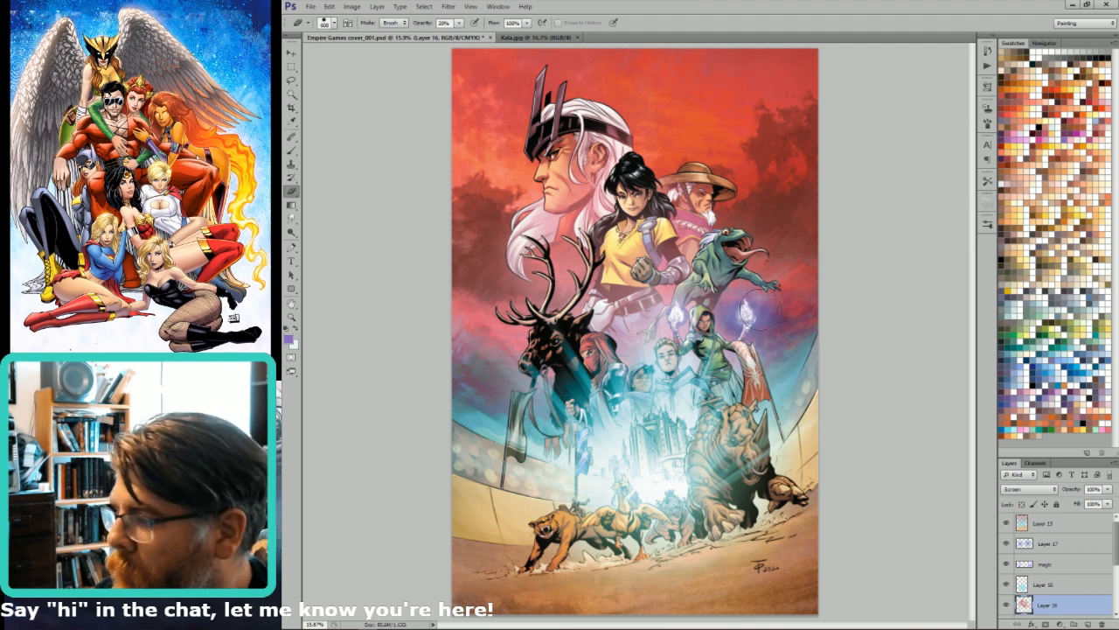
pyautogui.press(']')
pyautogui.press(']')
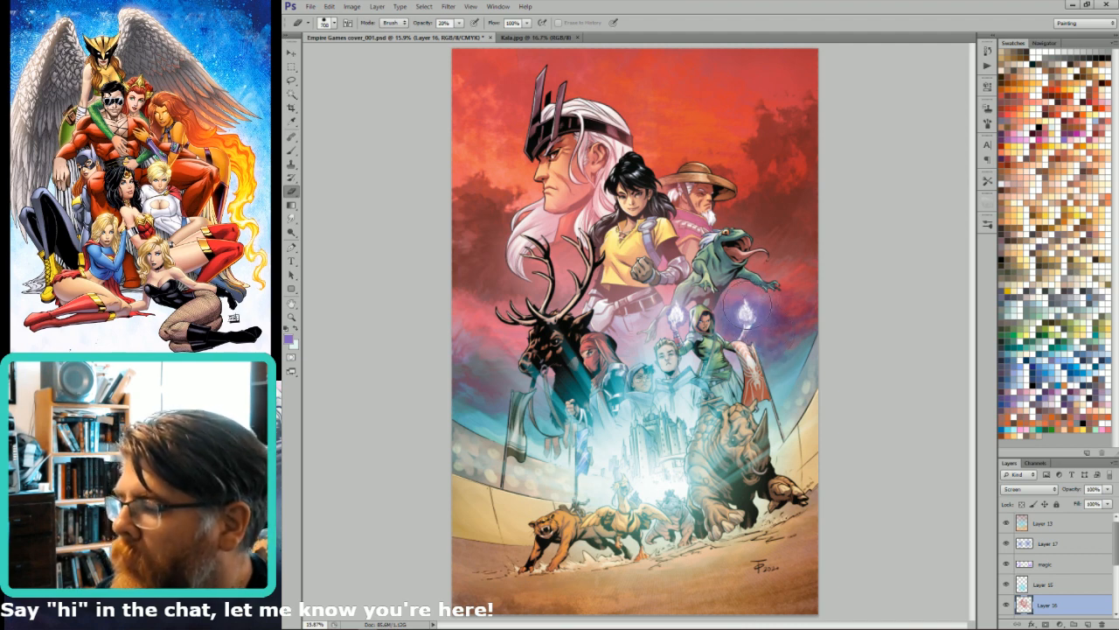
# - Try a pink gradient glow around the magic flames on Layer 17, then clear the layer's contents
pyautogui.click(1084, 544)
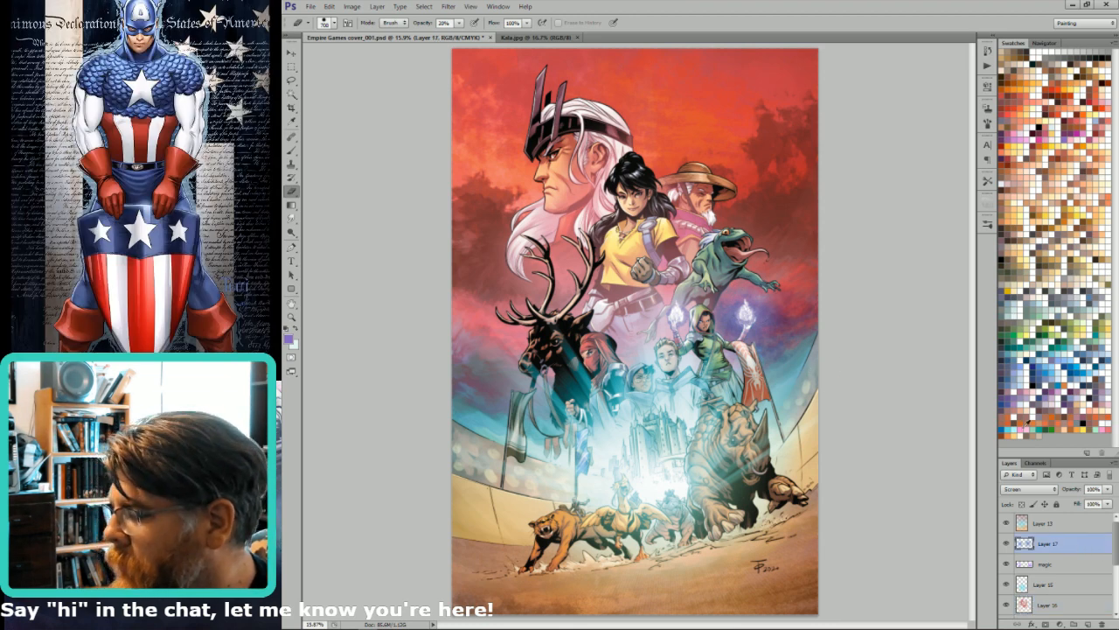
pyautogui.click(1022, 427)
pyautogui.press('g')
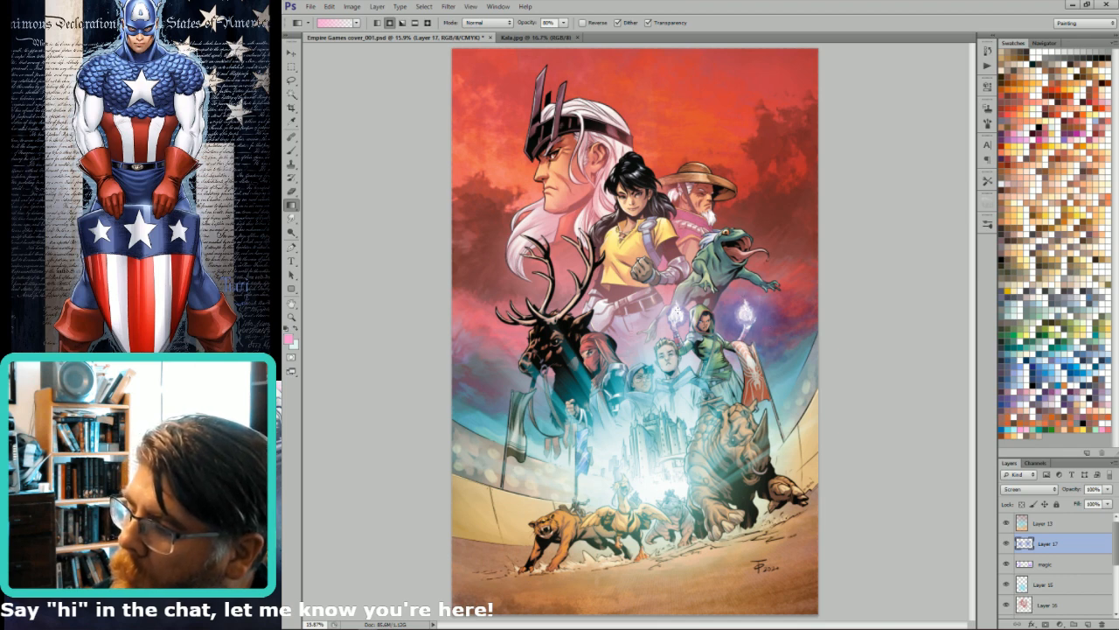
pyautogui.hotkey('alt', 'shift', 'f')
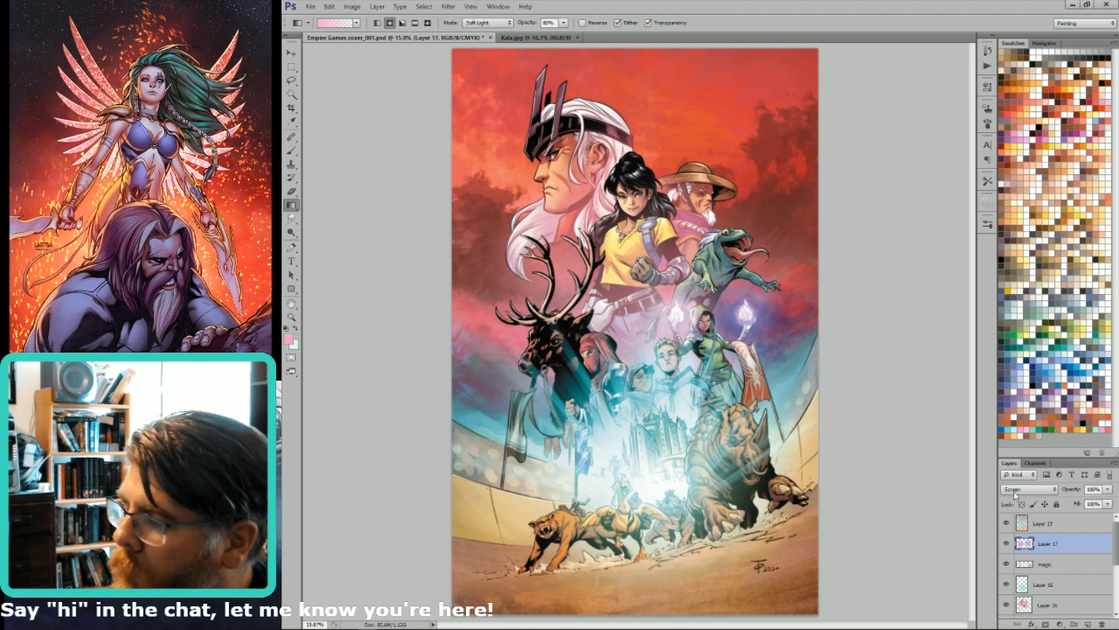
pyautogui.hotkey('ctrl', 'a')
pyautogui.press('Delete')
# - Tint the area around the sorceress's magic flames with pink gradients on the Soft Light Layer 13
pyautogui.click(1055, 524)
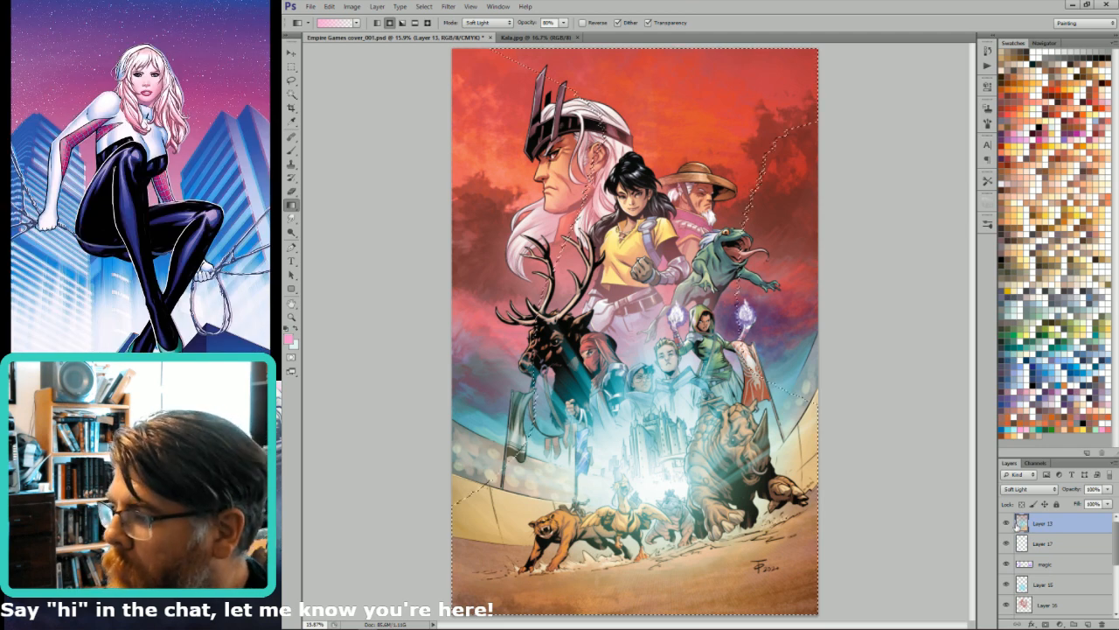
pyautogui.press('r')
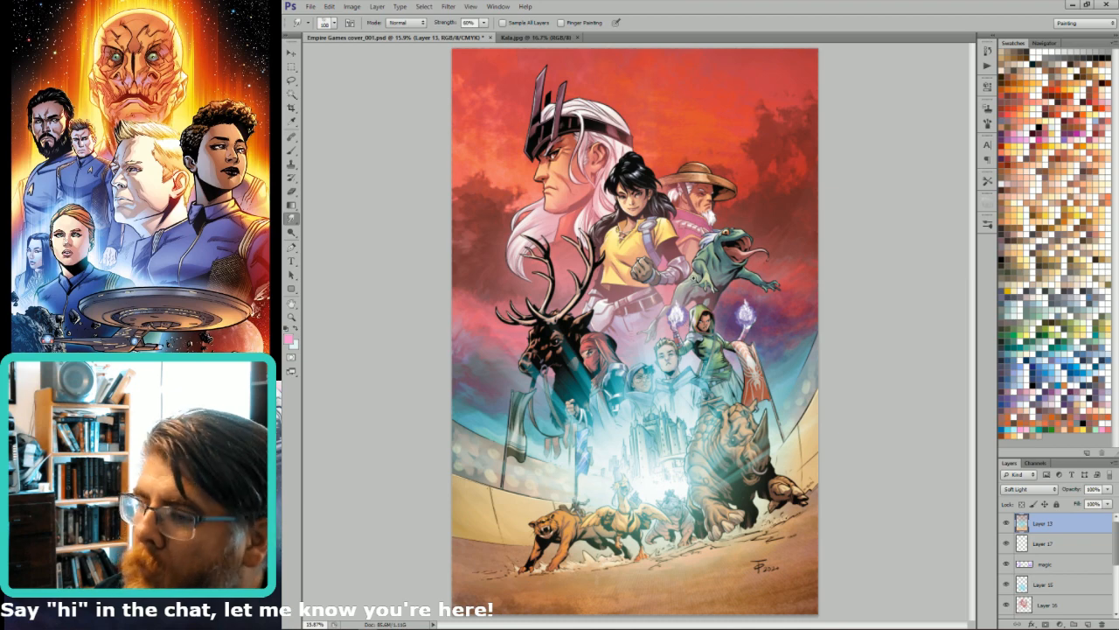
pyautogui.moveTo(697, 265); pyautogui.dragTo(643, 378)
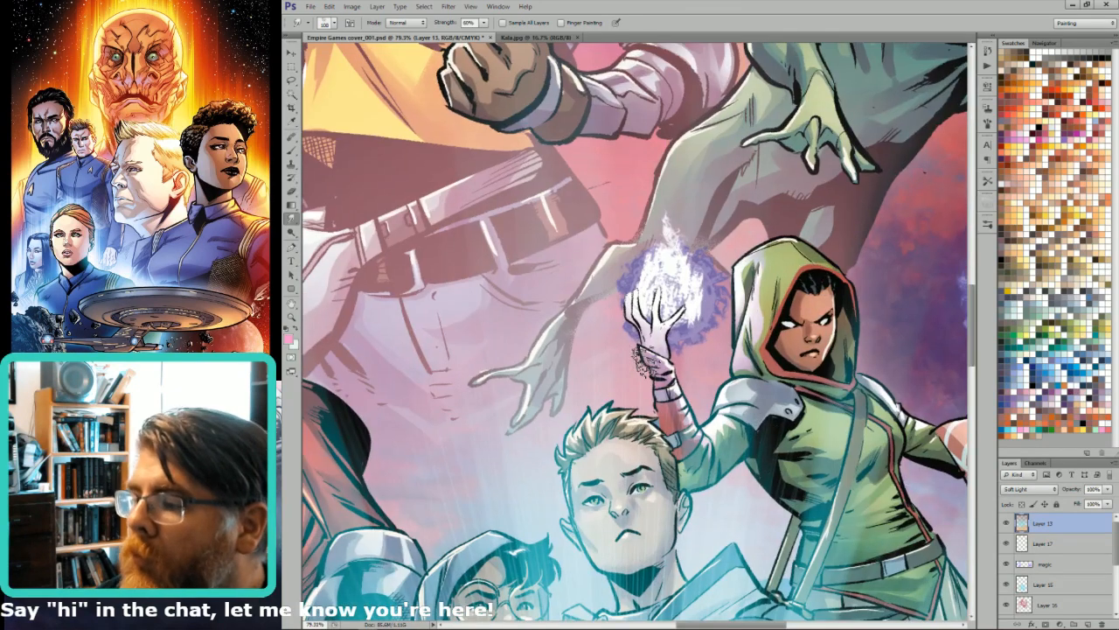
pyautogui.press('g')
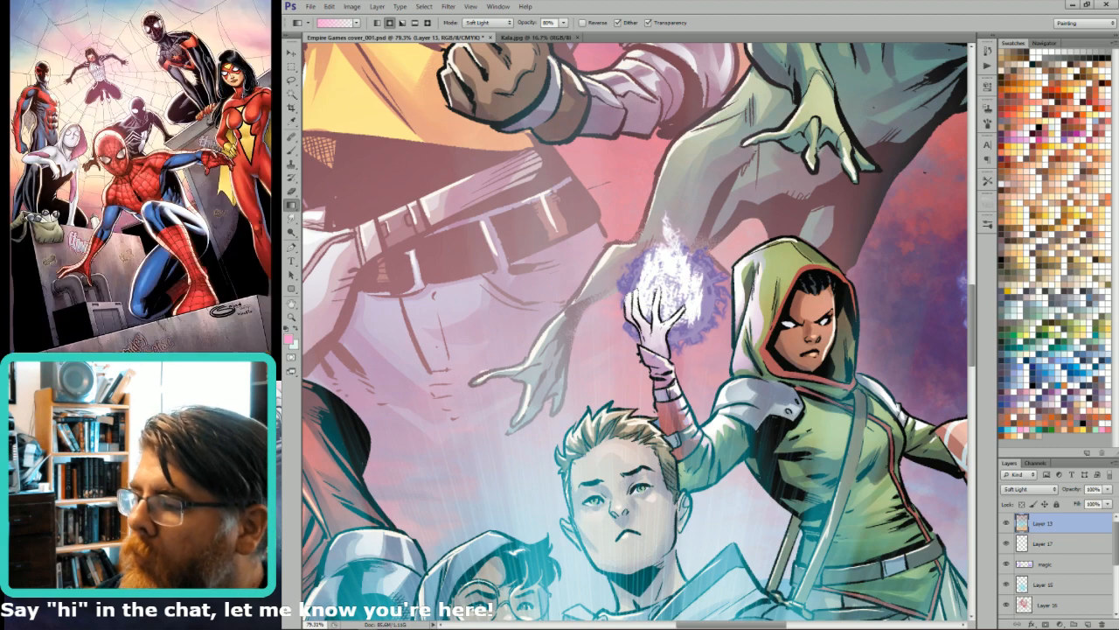
pyautogui.hotkey('ctrl', '-')
pyautogui.hotkey('ctrl', '-')
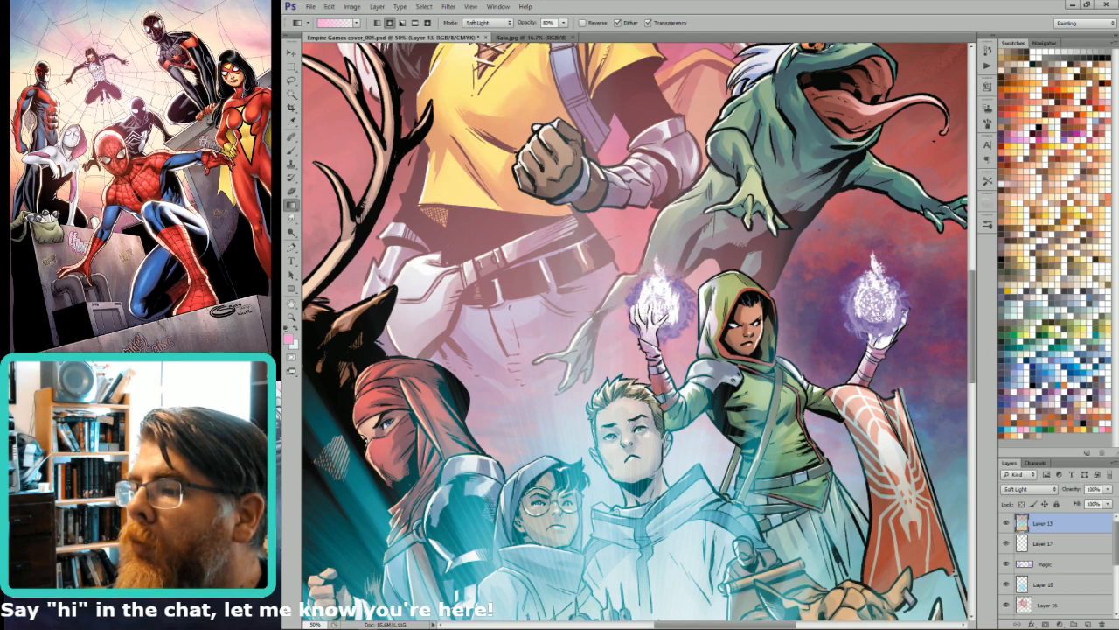
pyautogui.hotkey('shift', 'alt', 'n')
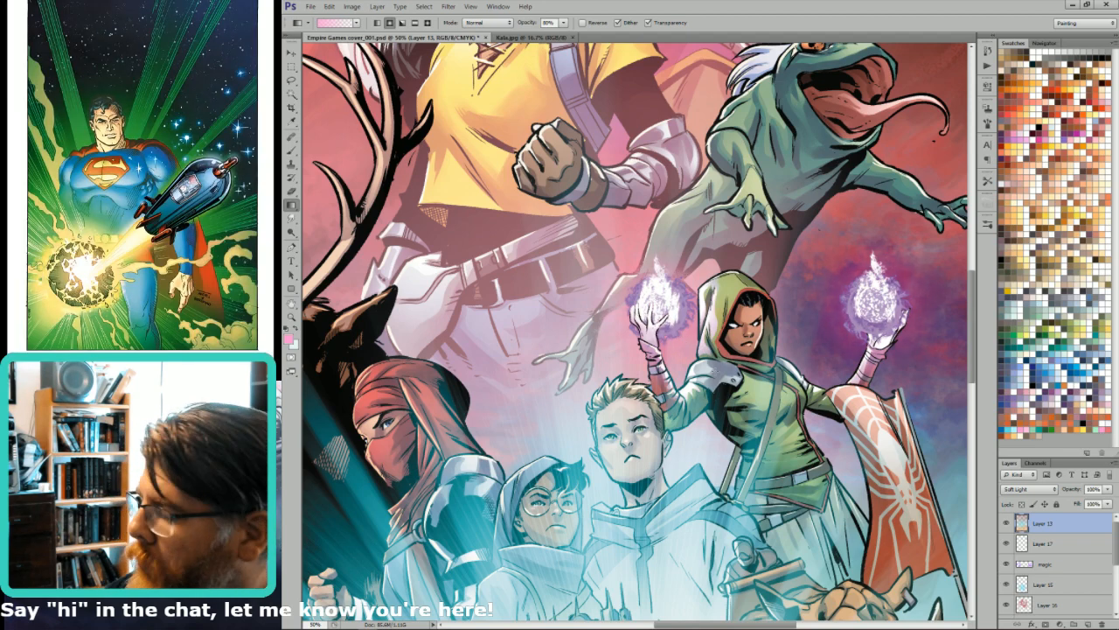
# - Draw hot-pink radial glows around both magic flames on Layer 17 with the gradient mode set to Lighten
pyautogui.click(1047, 544)
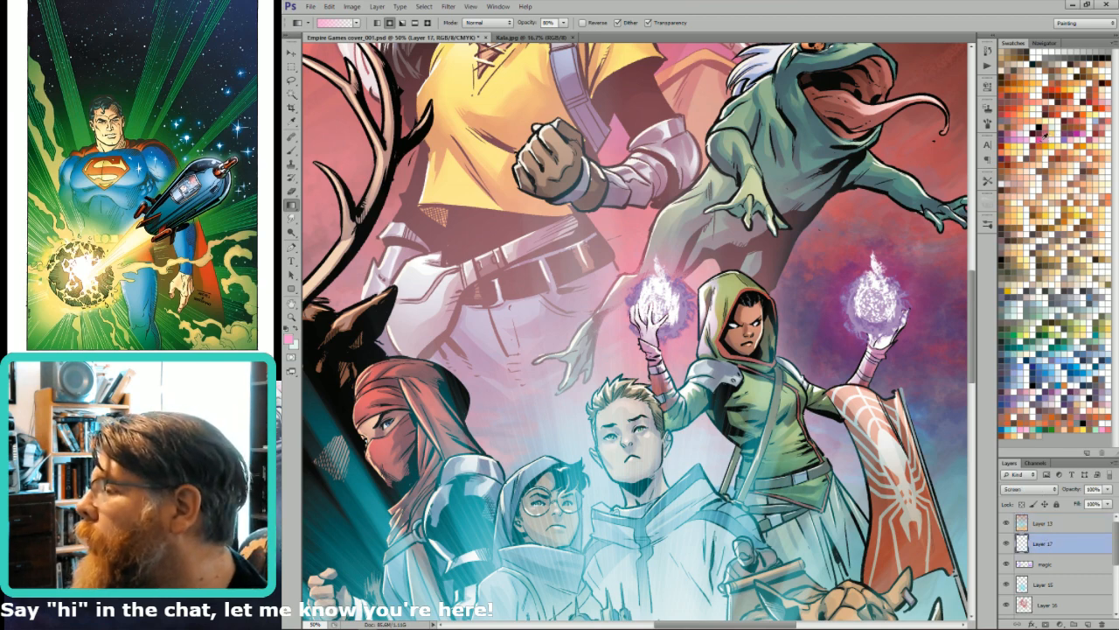
pyautogui.keyDown('alt'); pyautogui.click(689, 297); pyautogui.keyUp('alt')
pyautogui.hotkey('shift', 'alt', 'g')
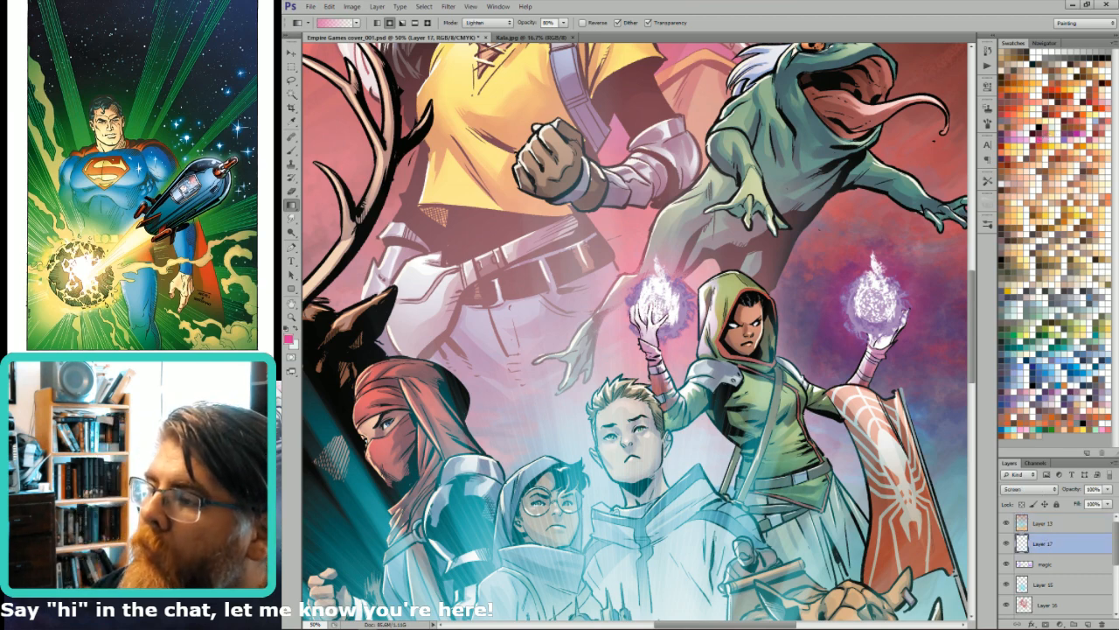
pyautogui.moveTo(656, 307); pyautogui.dragTo(643, 350)
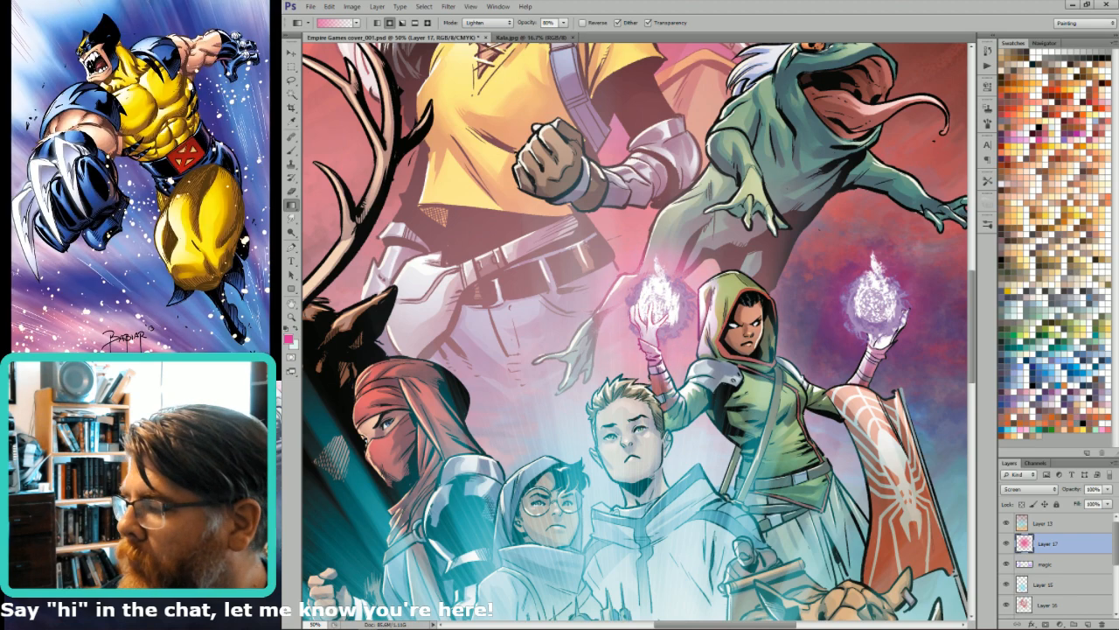
pyautogui.moveTo(874, 315)
pyautogui.mouseDown()
pyautogui.moveTo(912, 376)
pyautogui.moveTo(910, 366)
pyautogui.mouseUp()
pyautogui.hotkey('ctrl', '0')
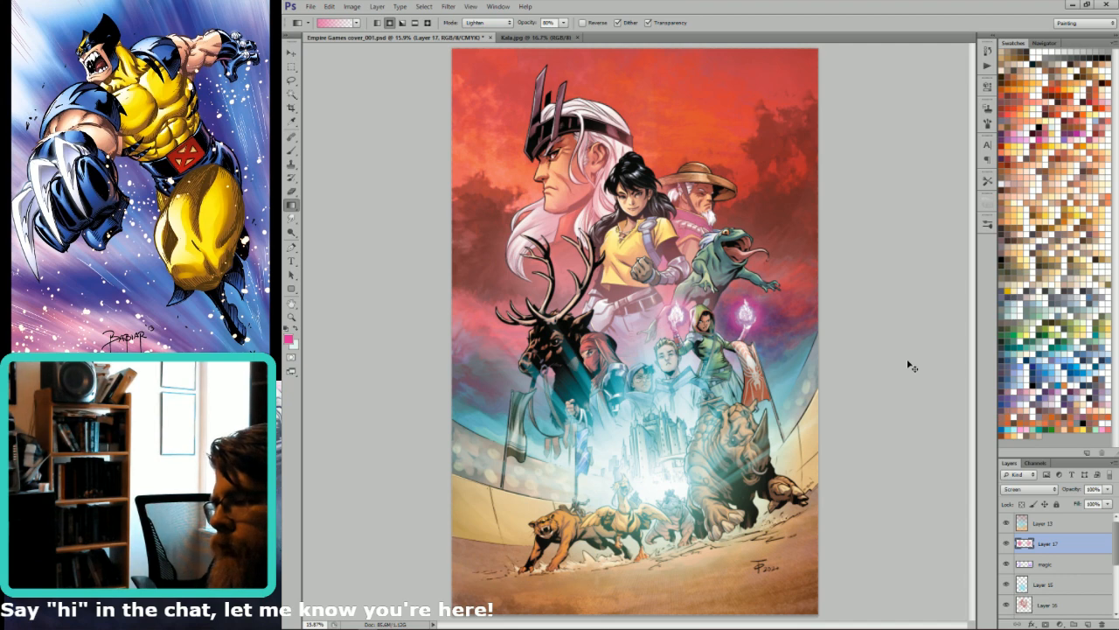
# - Clear the pink glow gradients around the sorceress's magic flames from Layer 17
pyautogui.click(1042, 524)
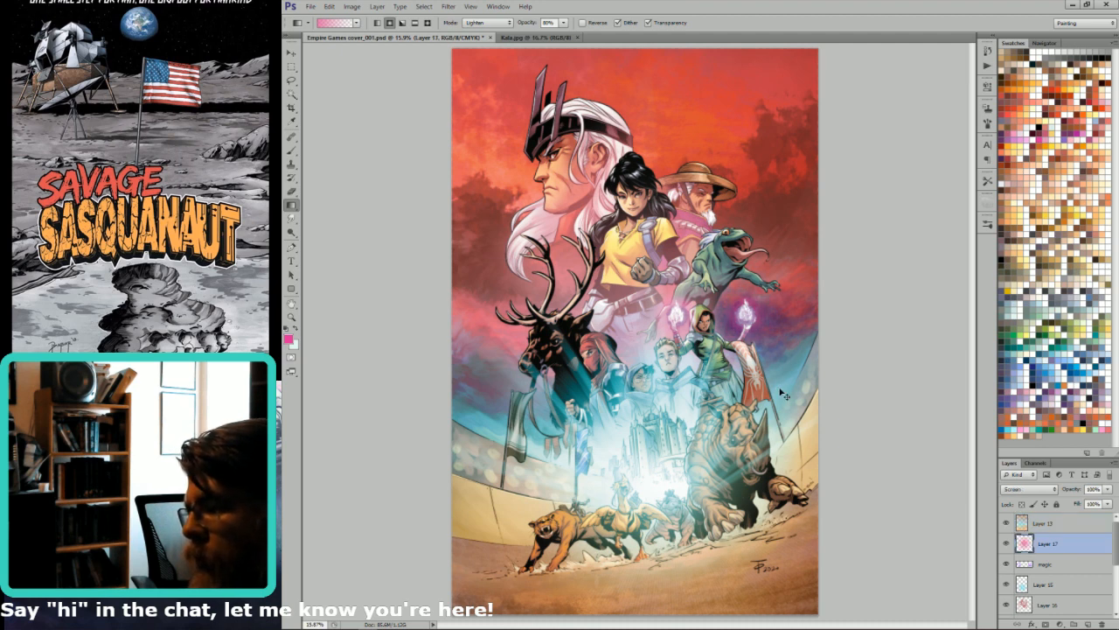
pyautogui.hotkey('ctrl', 'z')
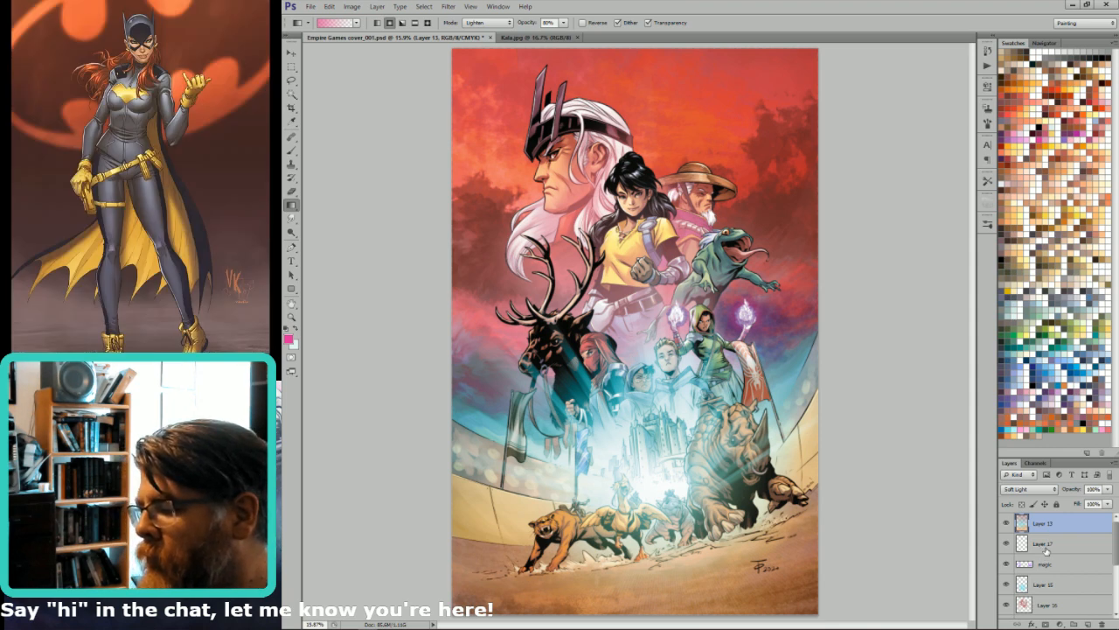
pyautogui.click(1046, 546)
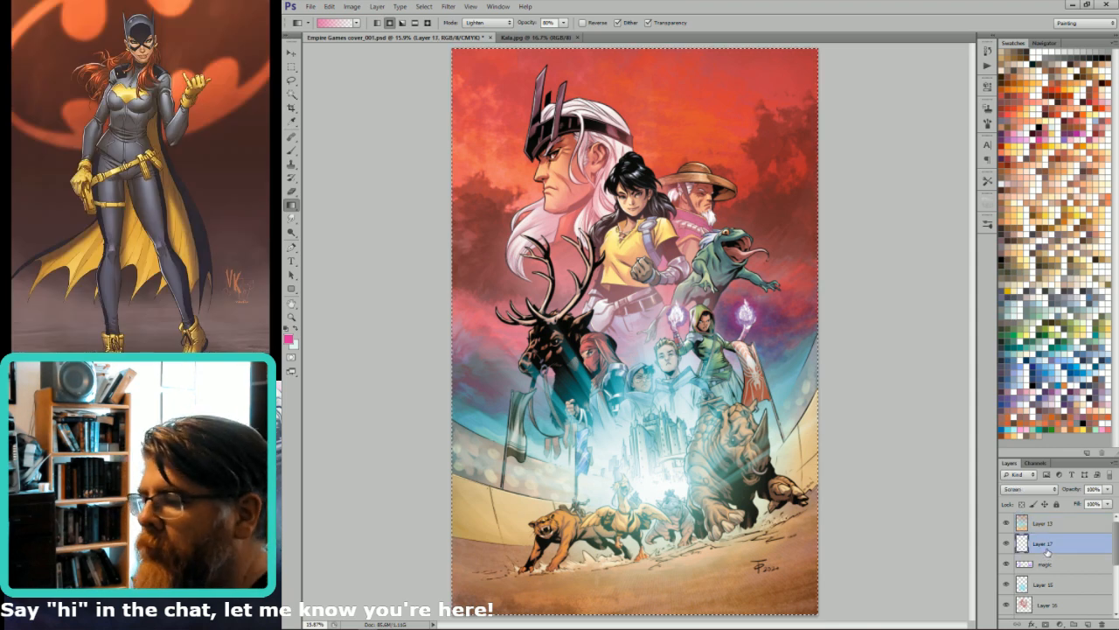
pyautogui.moveTo(747, 316); pyautogui.dragTo(761, 316)
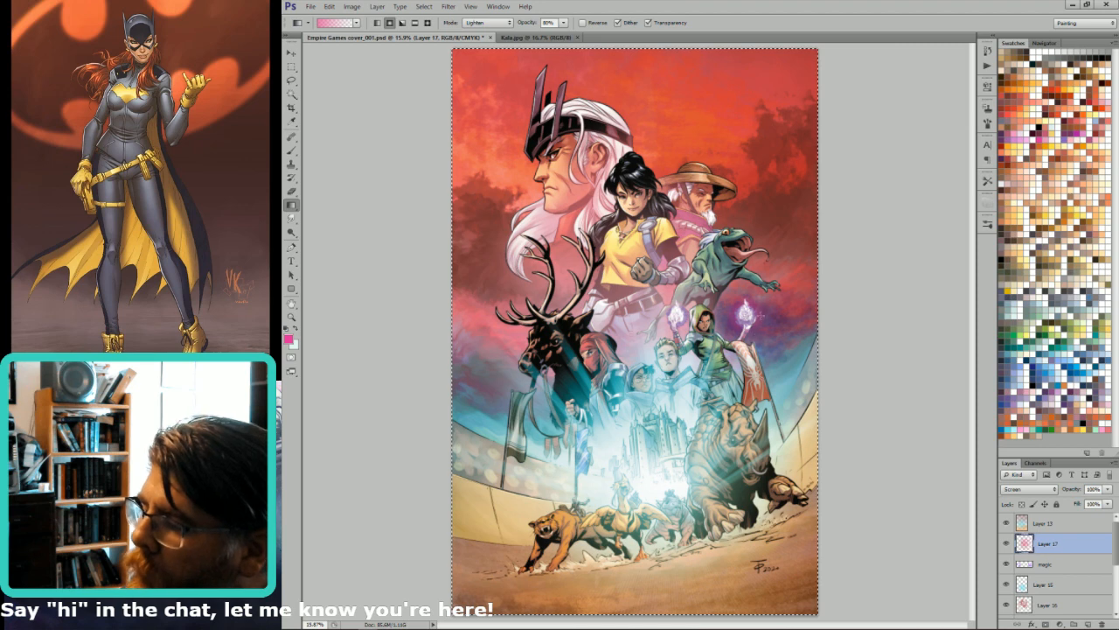
# - Try recolouring the sorceress's flames with Hue/Saturation on the magic layer
pyautogui.click(1025, 564)
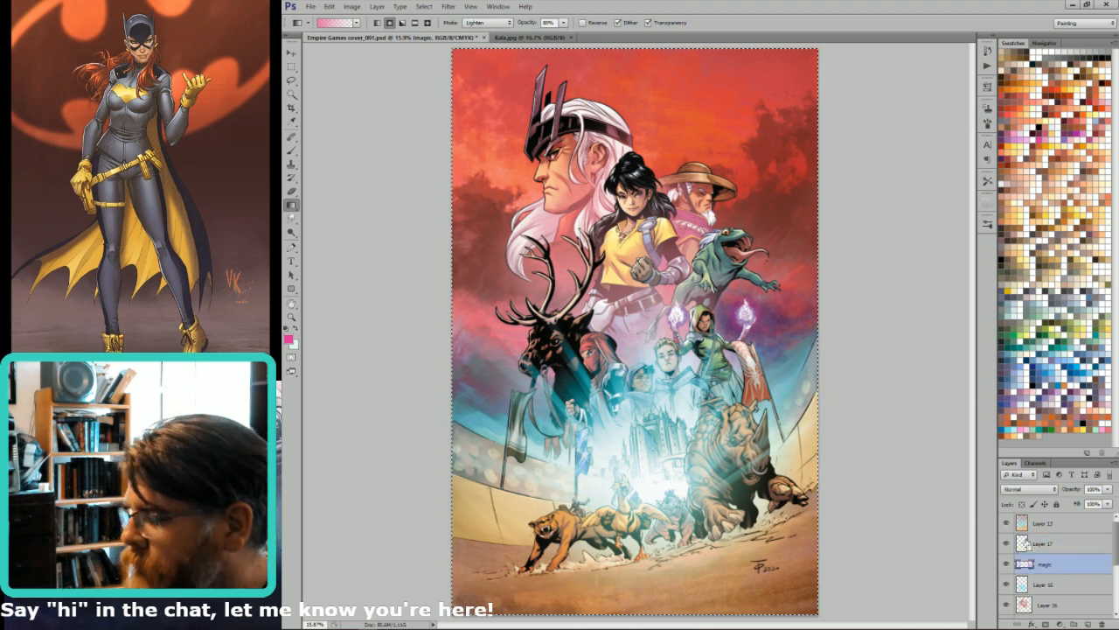
pyautogui.hotkey('ctrl', 'u')
pyautogui.moveTo(949, 294); pyautogui.dragTo(969, 321)
pyautogui.press('Return')
pyautogui.press('g')
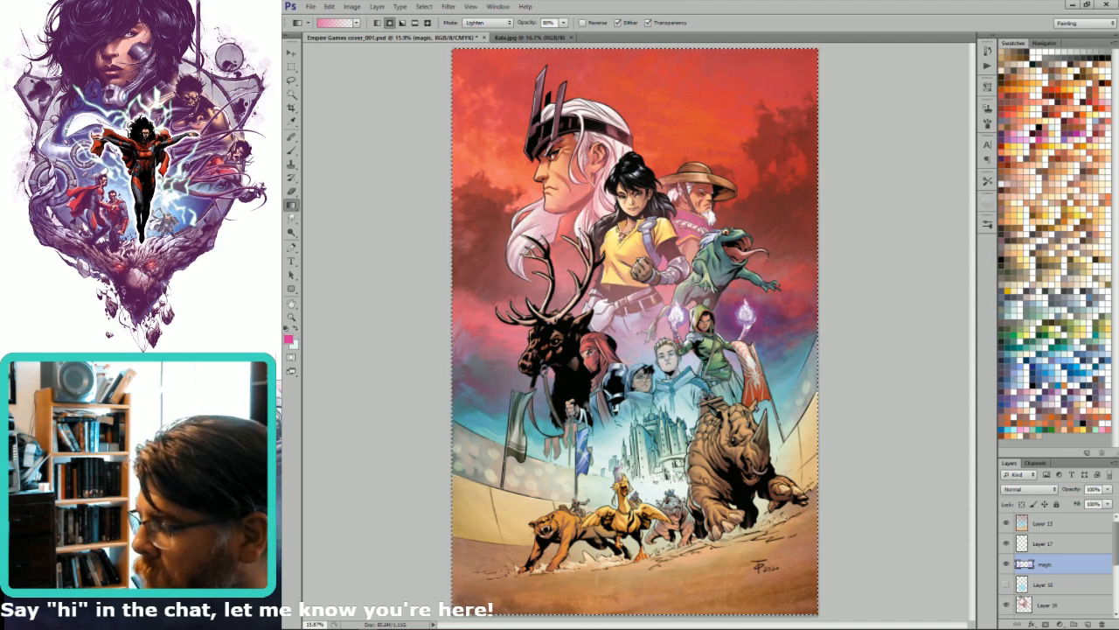
# - Select Layer 16 and enlarge the eraser to 1100 px at 20% opacity
pyautogui.click(1019, 603)
pyautogui.press('b')
pyautogui.press(']')
pyautogui.press(']')
pyautogui.press(']')
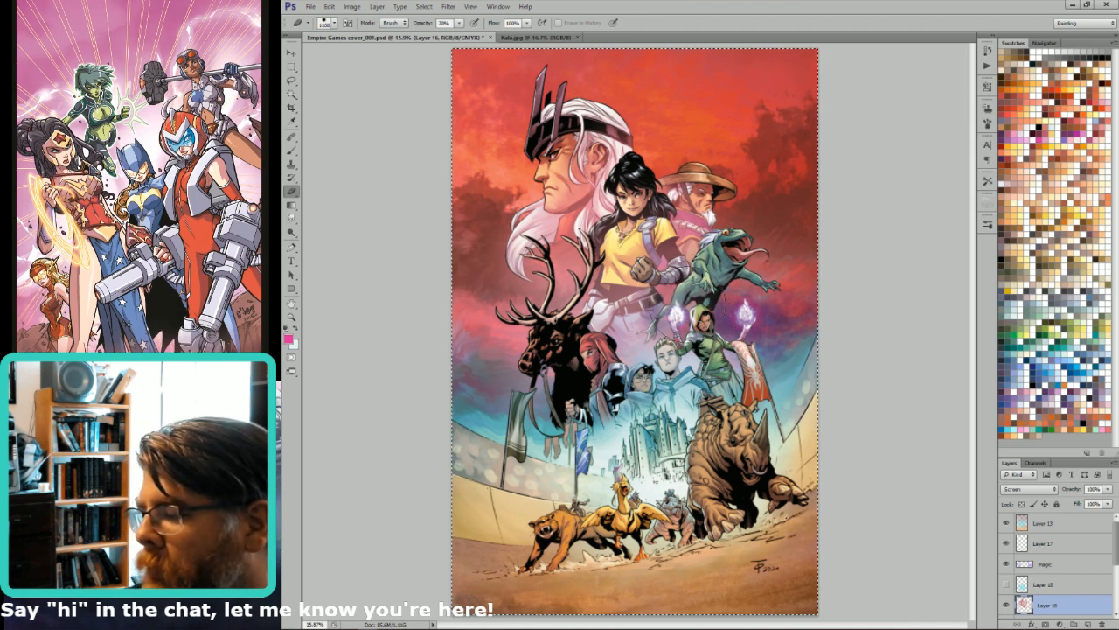
# - Shift the magic layer's flames towards pink with Hue/Saturation and set the layer's blending mode to Hard Light
pyautogui.click(1045, 563)
pyautogui.hotkey('ctrl', 'u')
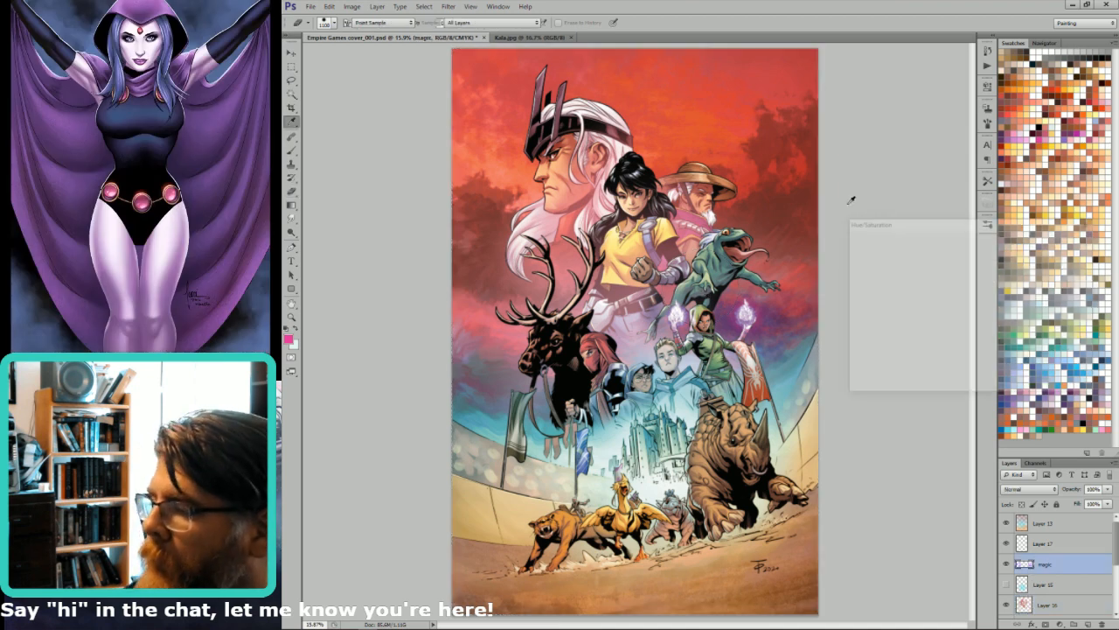
pyautogui.moveTo(958, 292)
pyautogui.mouseDown()
pyautogui.moveTo(985, 292)
pyautogui.moveTo(962, 294)
pyautogui.mouseUp()
pyautogui.press('Return')
pyautogui.press('m')
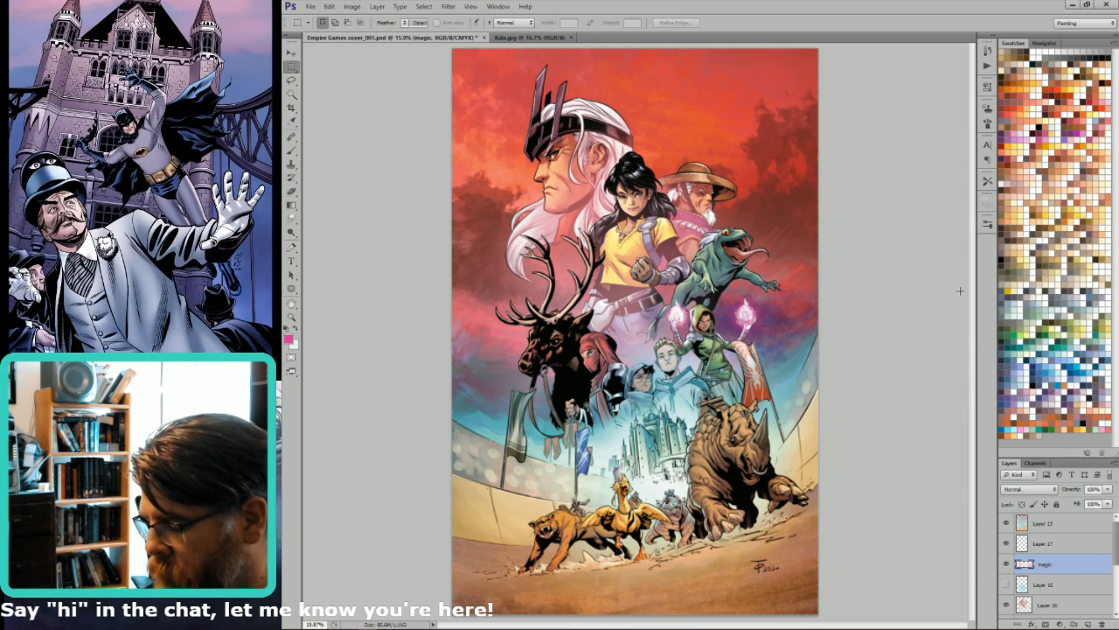
pyautogui.hotkey('alt', 'shift', 'h')
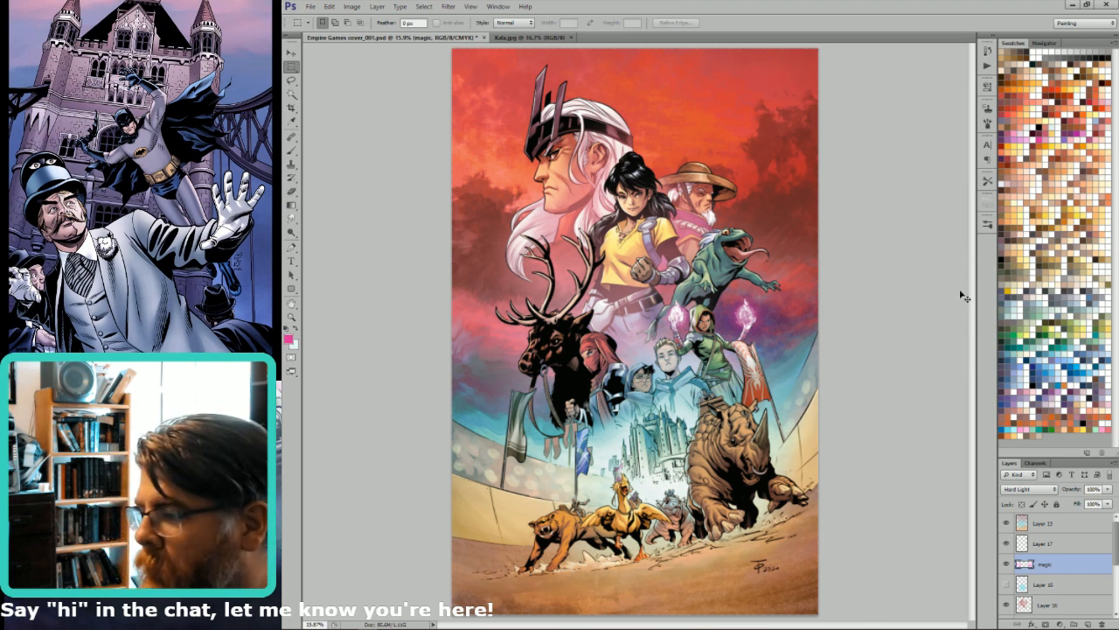
# - Duplicate the magic layer and try the Color Dodge and Screen blending modes on the copy
pyautogui.hotkey('ctrl', 'j')
pyautogui.hotkey('alt', 'shift', 'd')
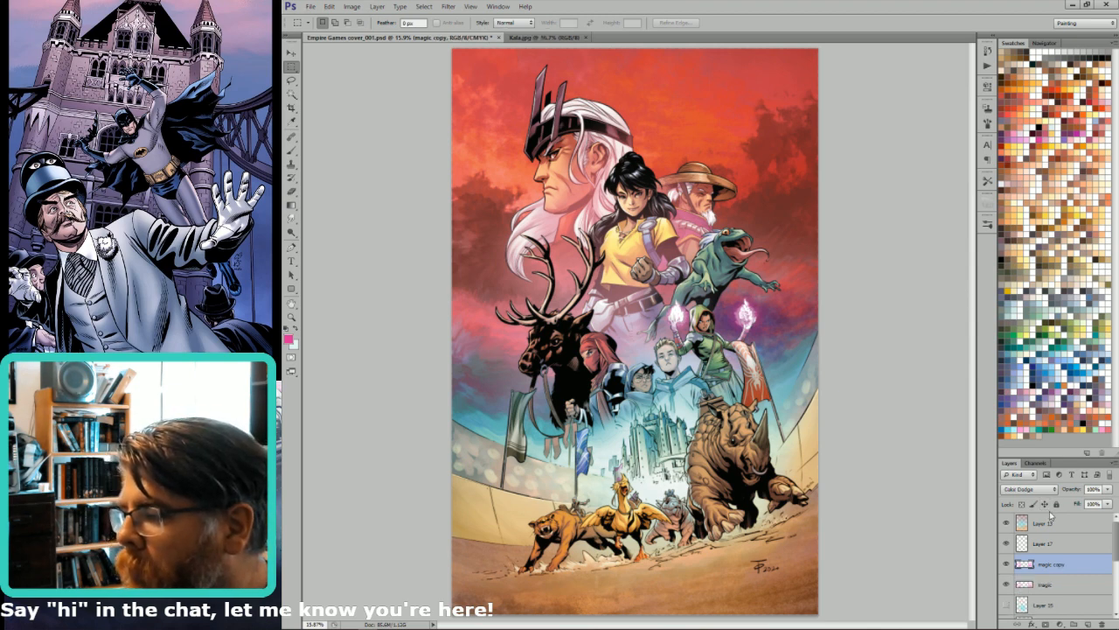
pyautogui.hotkey('alt', 'shift', 's')
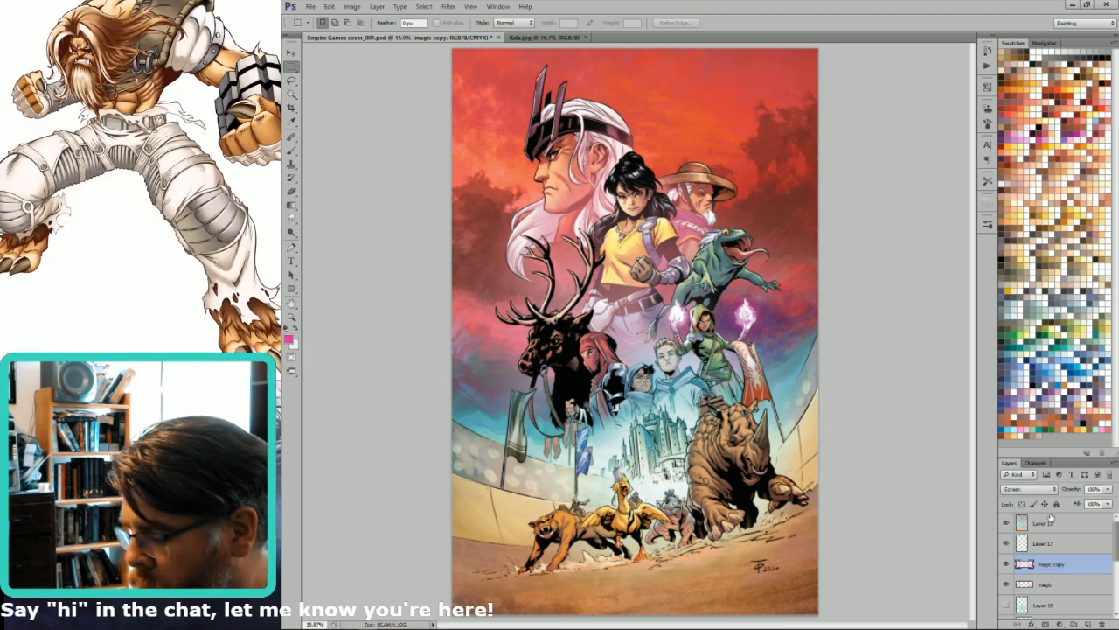
# - Shift the magic copy layer's flames to a fiery orange with Hue/Saturation and set its blending mode to Normal
pyautogui.hotkey('ctrl', 'u')
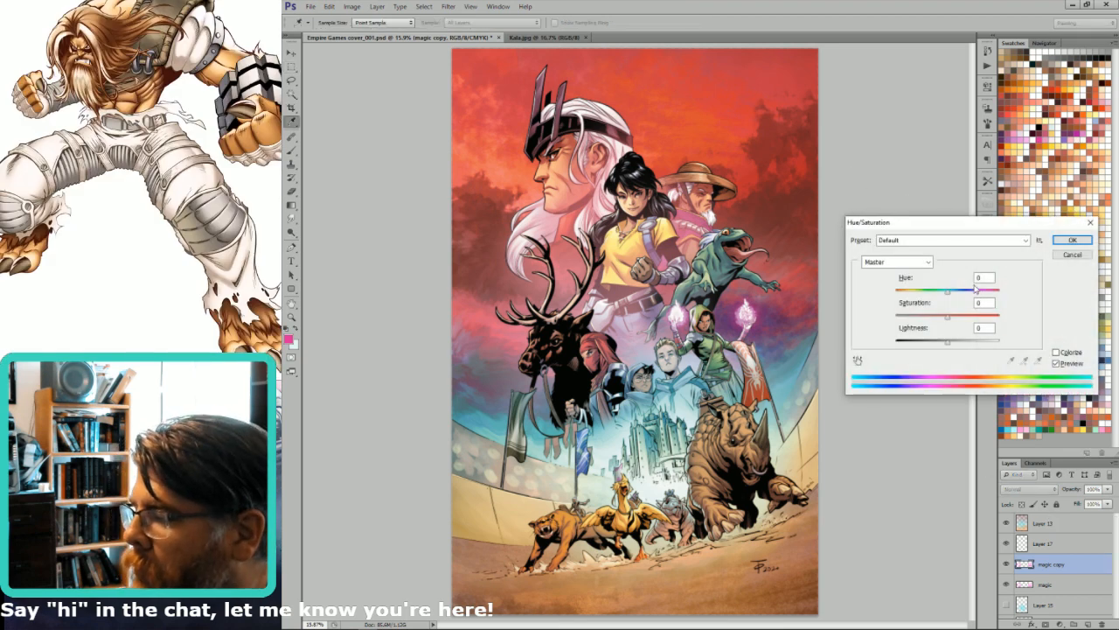
pyautogui.moveTo(976, 297); pyautogui.dragTo(980, 296)
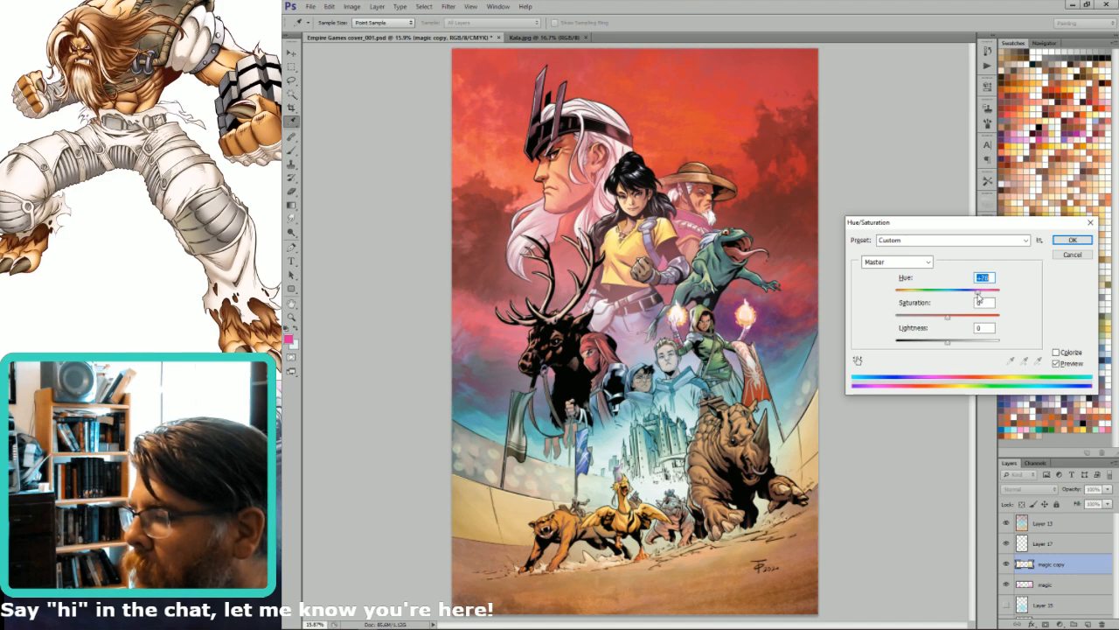
pyautogui.press('Escape')
# - Make Layer 15's blue central glow visible again and check the orange flames against the whole cover
pyautogui.moveTo(740, 257); pyautogui.dragTo(644, 395)
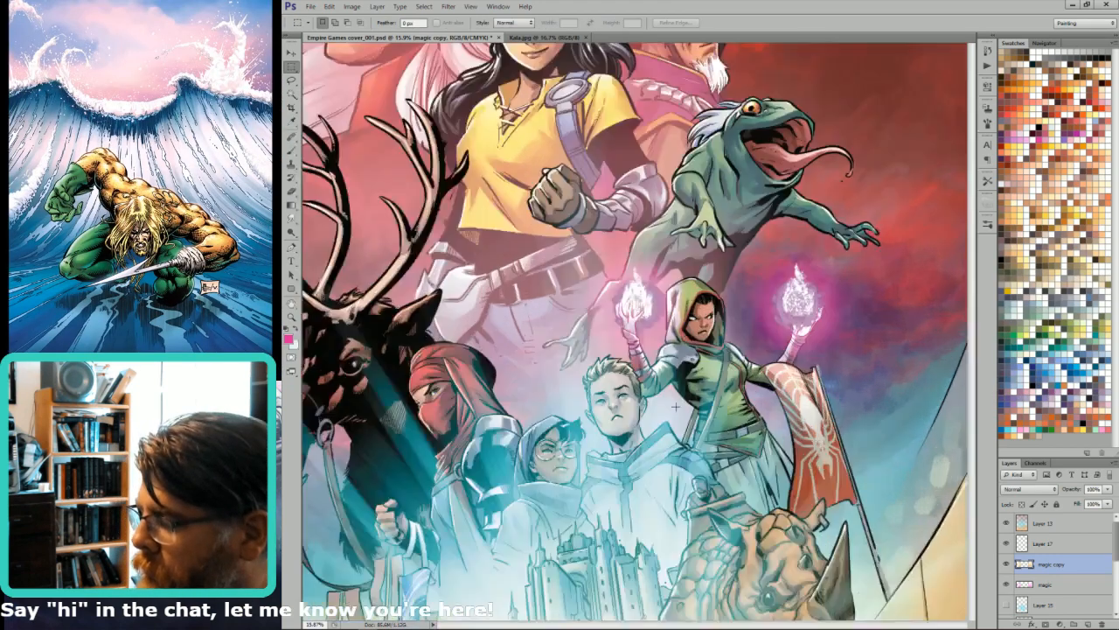
pyautogui.click(1008, 605)
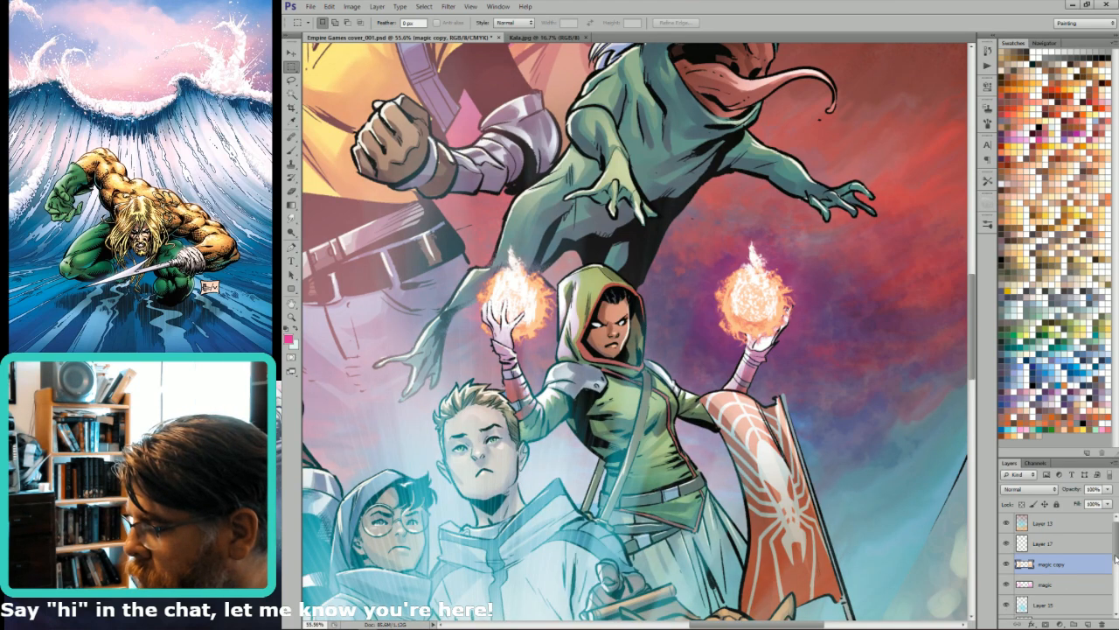
pyautogui.scroll(-2, 1104, 570)
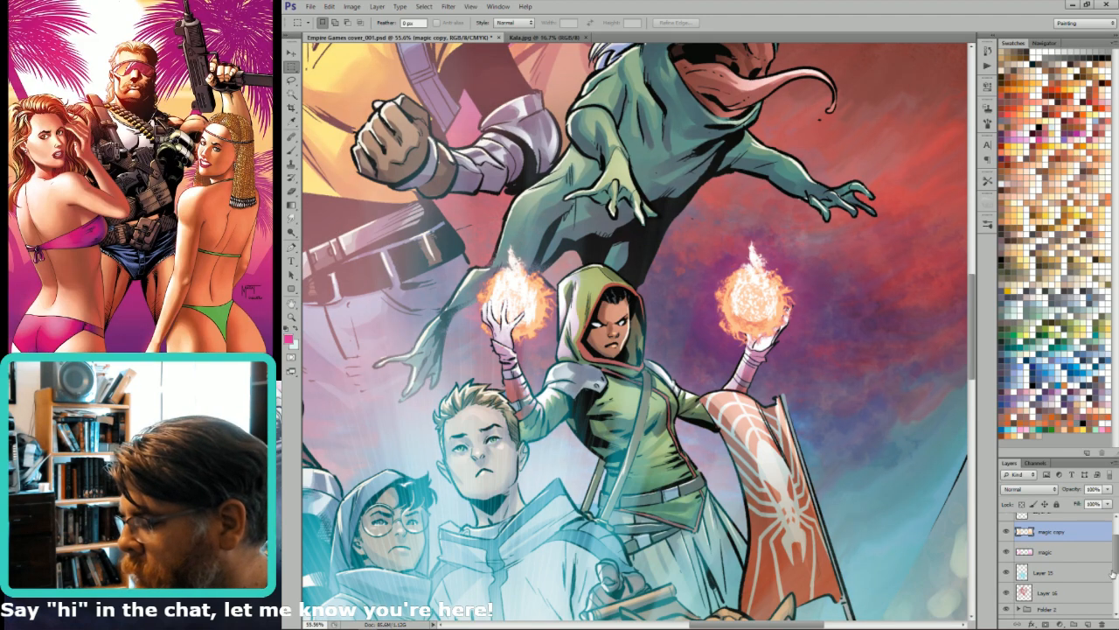
pyautogui.hotkey('ctrl', '0')
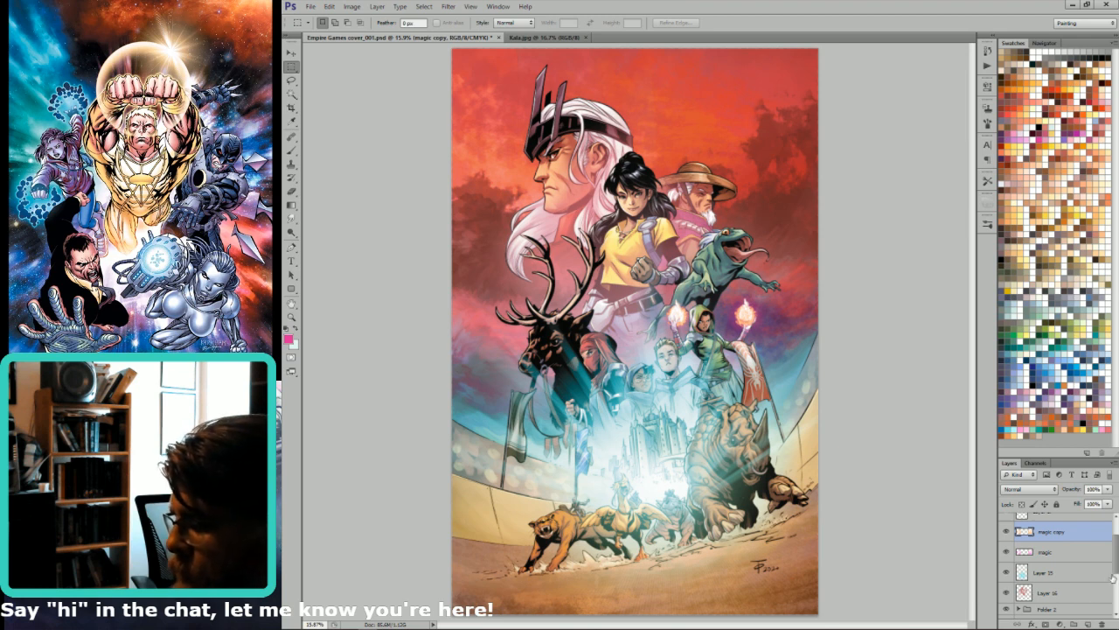
# - Turn on Contiguous for the Magic Wand and try selecting the sorceress's shapes in the Alpha 1 channel
pyautogui.moveTo(1116, 574); pyautogui.dragTo(1116, 587)
pyautogui.hotkey('ctrl', '6')
pyautogui.press('w')
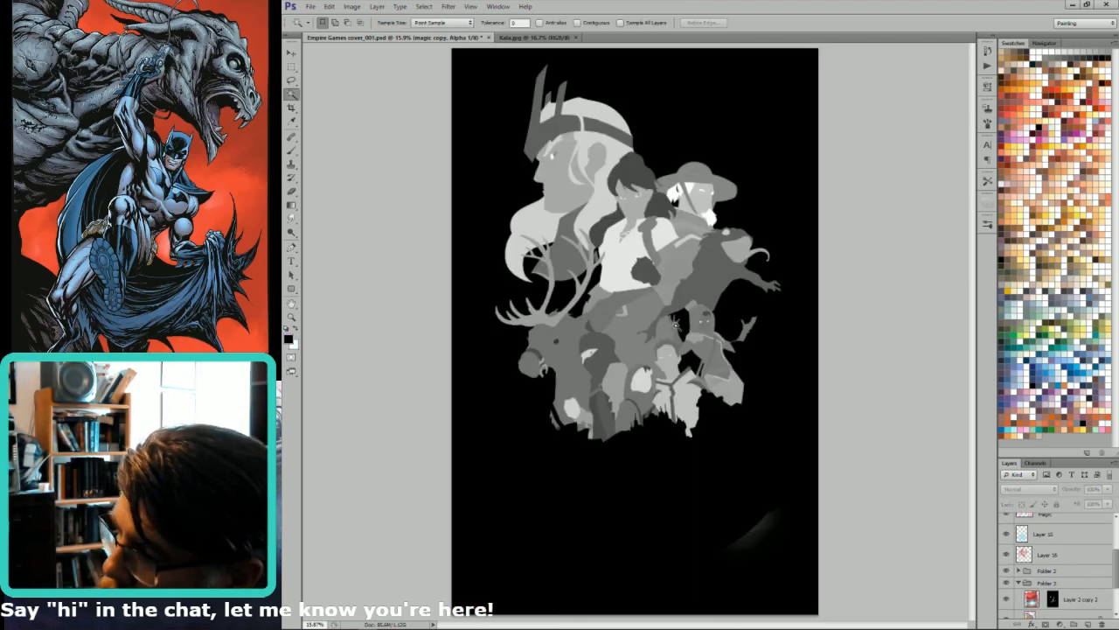
pyautogui.click(682, 221)
pyautogui.hotkey('ctrl', 'd')
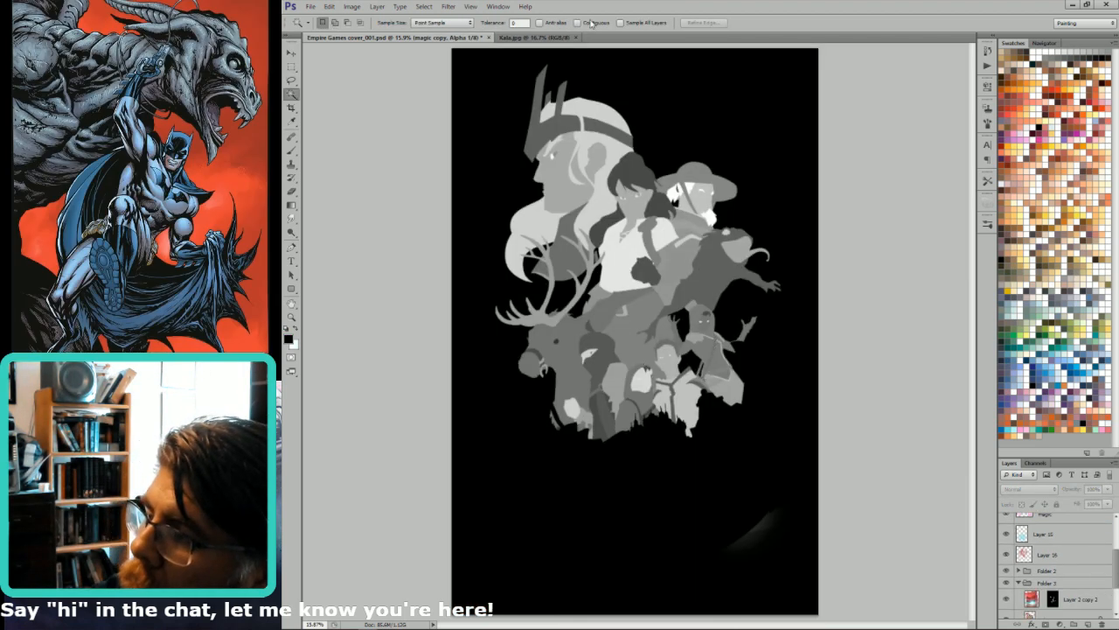
pyautogui.click(675, 329)
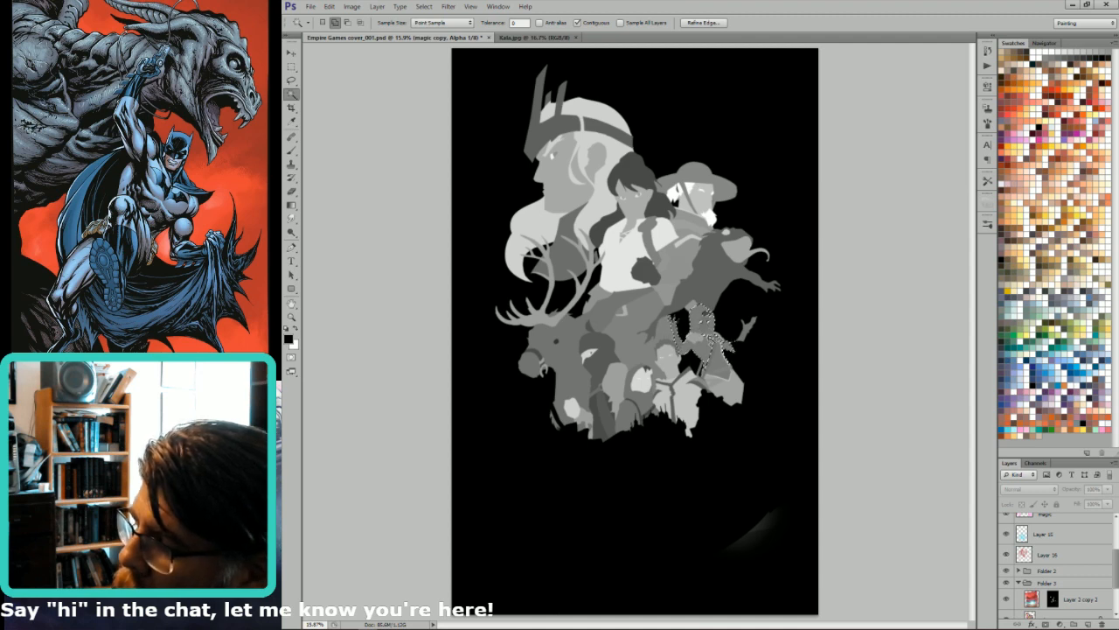
pyautogui.keyDown('shift'); pyautogui.click(756, 295); pyautogui.keyUp('shift')
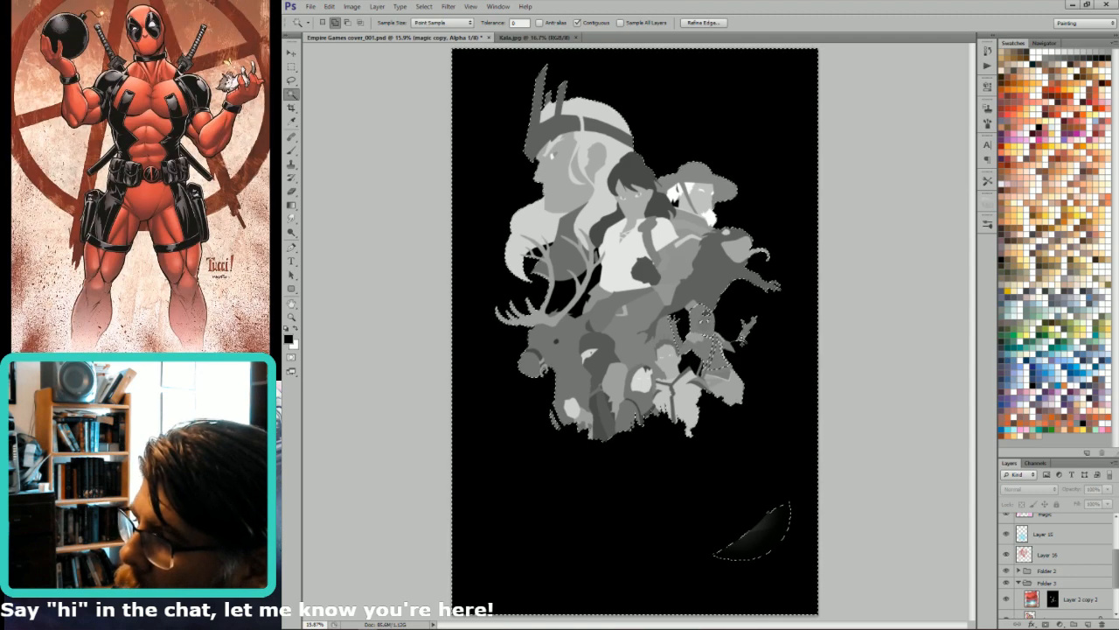
pyautogui.hotkey('ctrl', 'd')
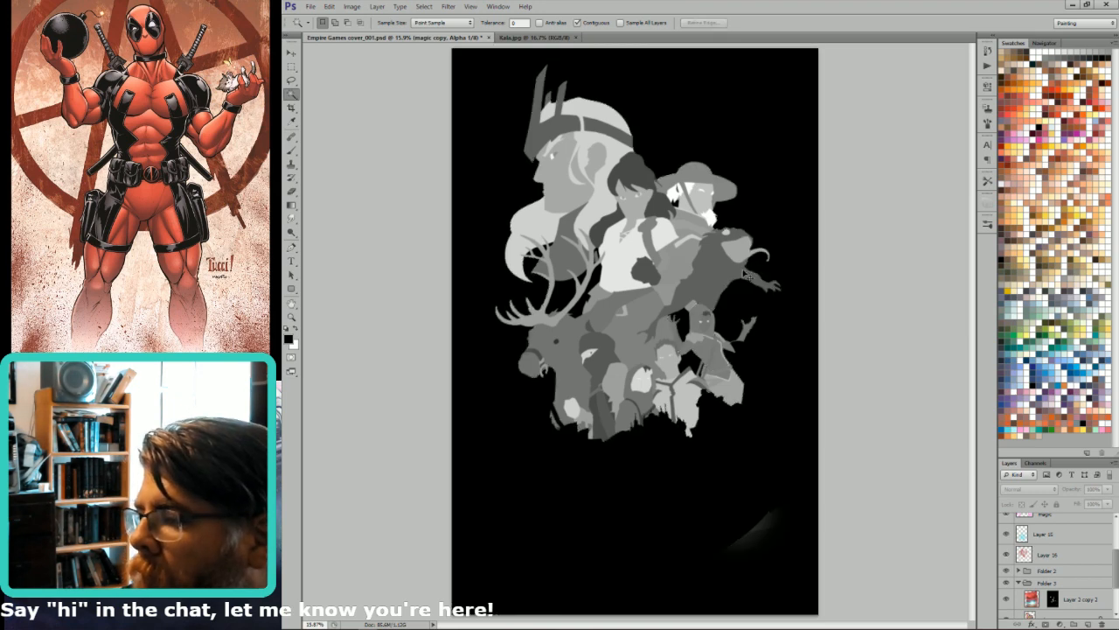
# - Select the sorceress's hands, arms, hood, face and clothing with the Magic Wand in the Alpha 1 copy channel
pyautogui.hotkey('ctrl', '7')
pyautogui.moveTo(786, 287); pyautogui.dragTo(641, 386)
pyautogui.click(787, 286)
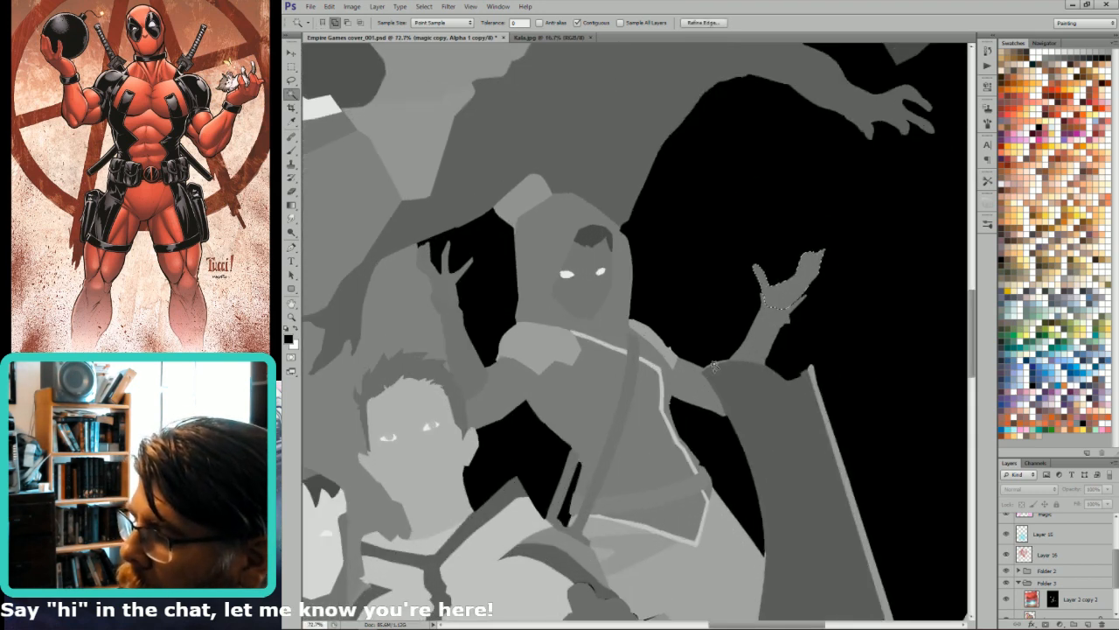
pyautogui.keyDown('shift'); pyautogui.click(533, 356); pyautogui.keyUp('shift')
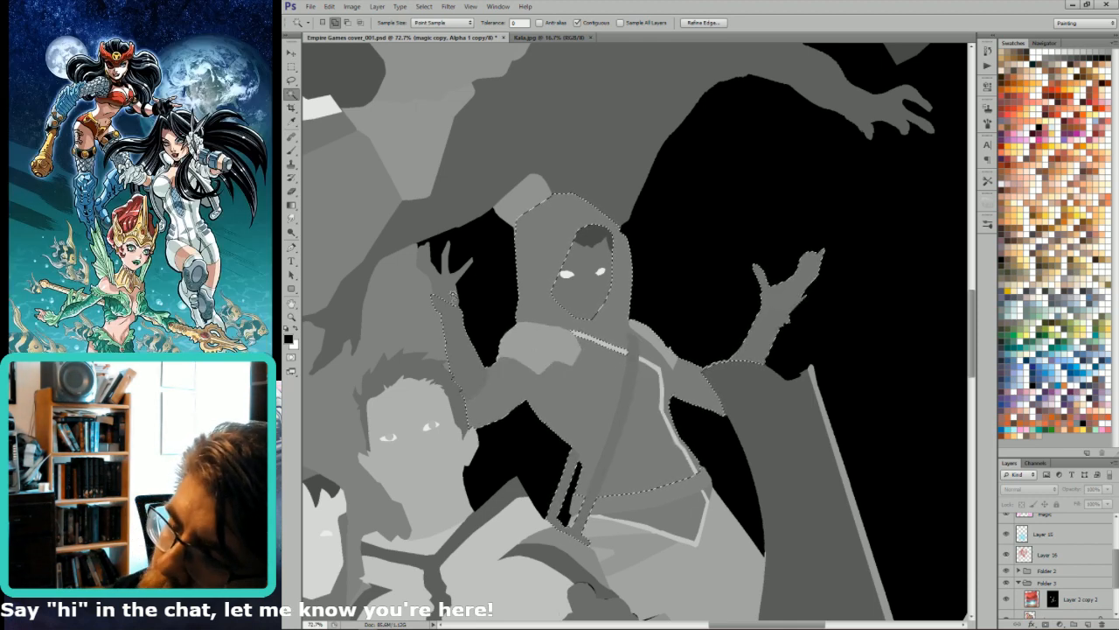
pyautogui.keyDown('shift'); pyautogui.click(468, 278); pyautogui.keyUp('shift')
pyautogui.keyDown('shift'); pyautogui.click(578, 291); pyautogui.keyUp('shift')
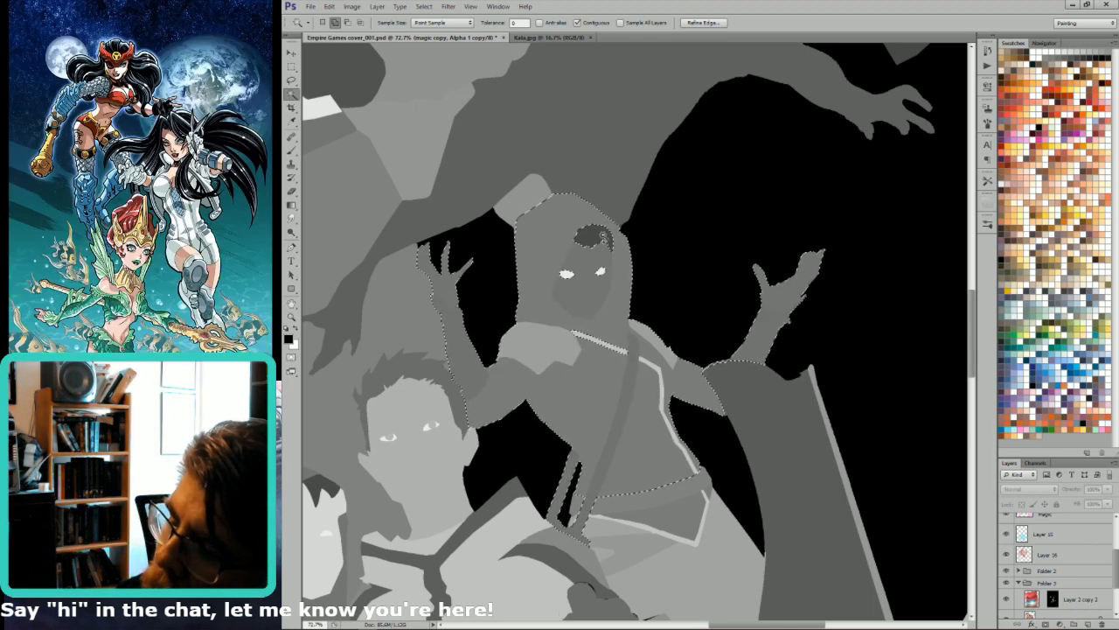
pyautogui.click(668, 507)
pyautogui.click(579, 518)
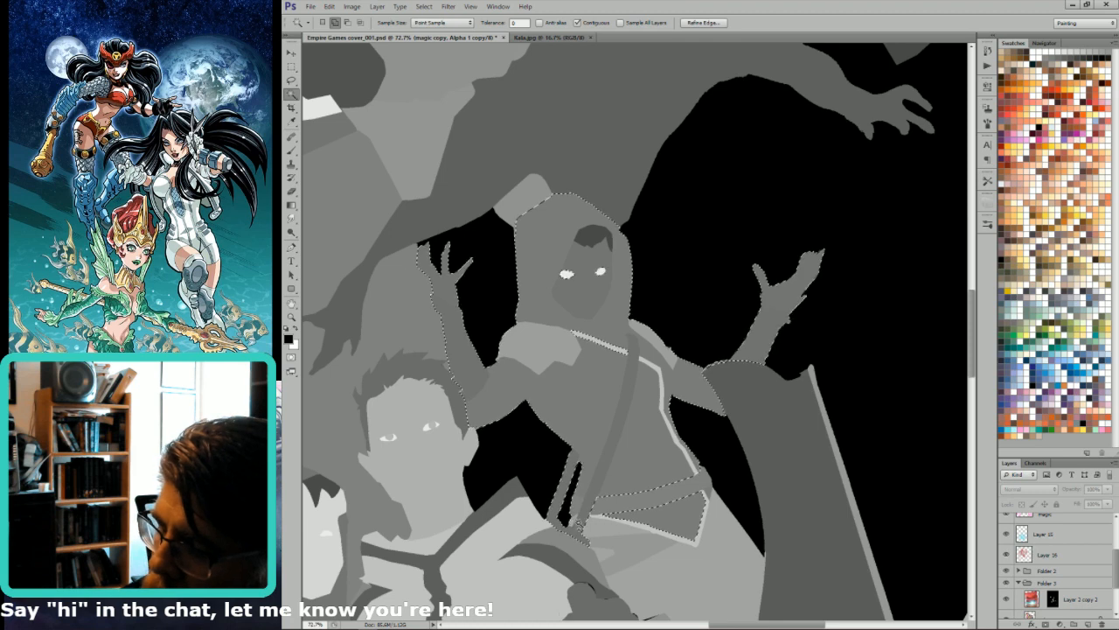
pyautogui.click(636, 527)
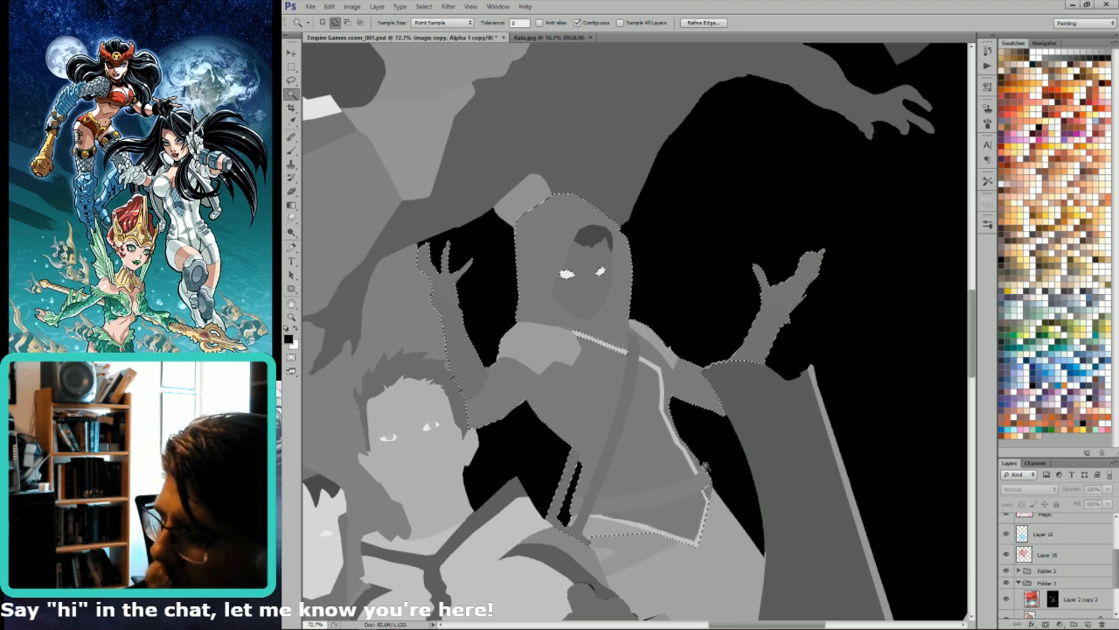
pyautogui.click(638, 528)
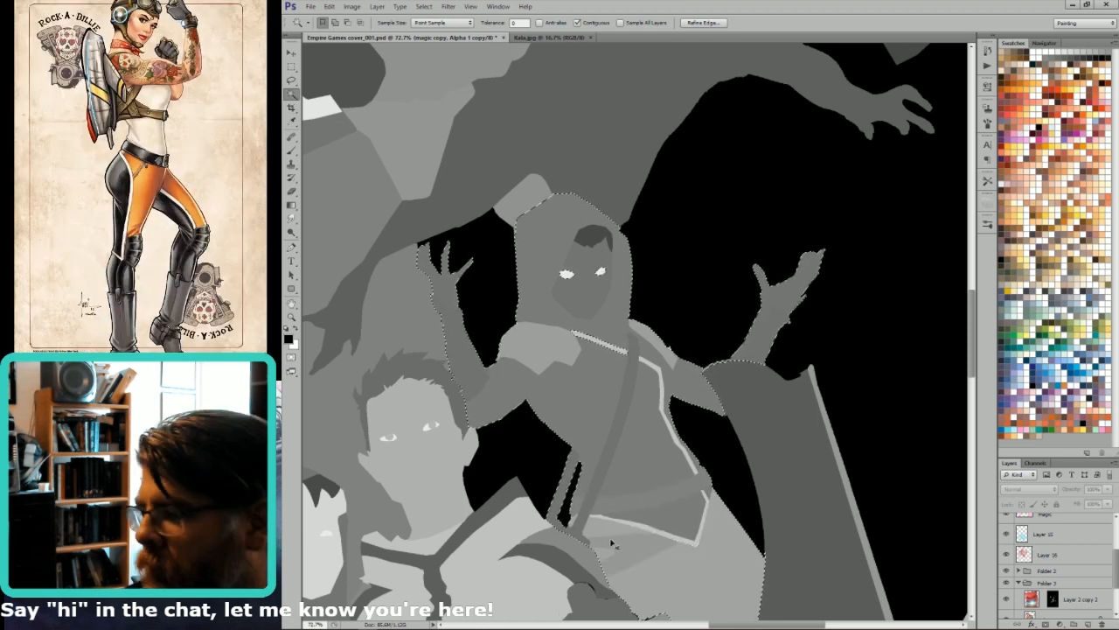
# - Tint the selected sorceress on the Characters layer with orange radial gradients in Soft Light mode at 80% opacity
pyautogui.hotkey('ctrl', '2')
pyautogui.hotkey('ctrl', '0')
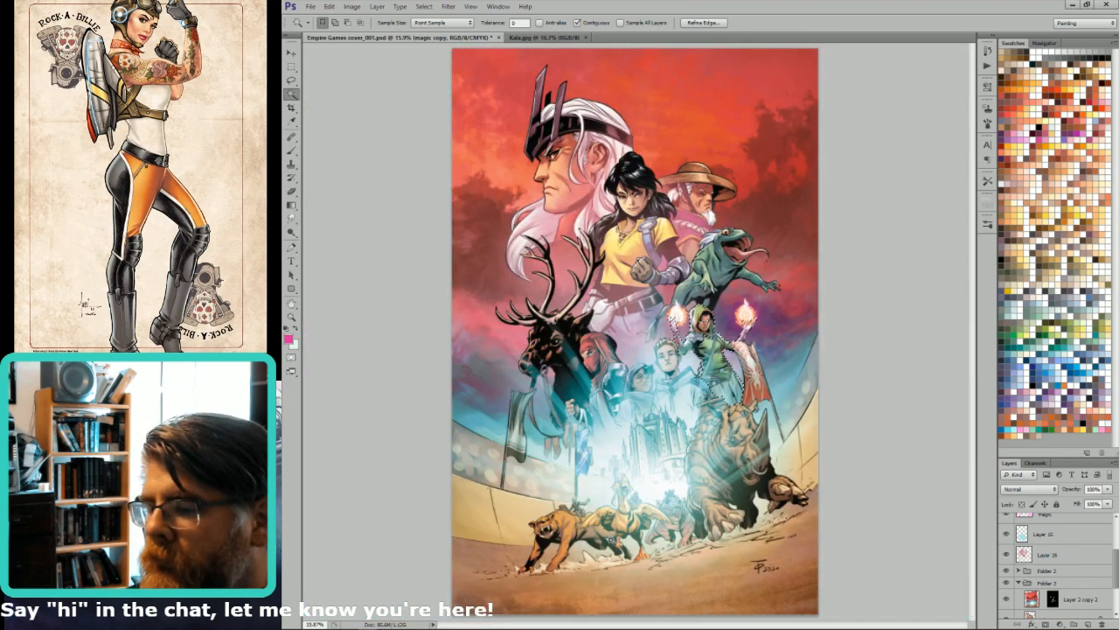
pyautogui.press('g')
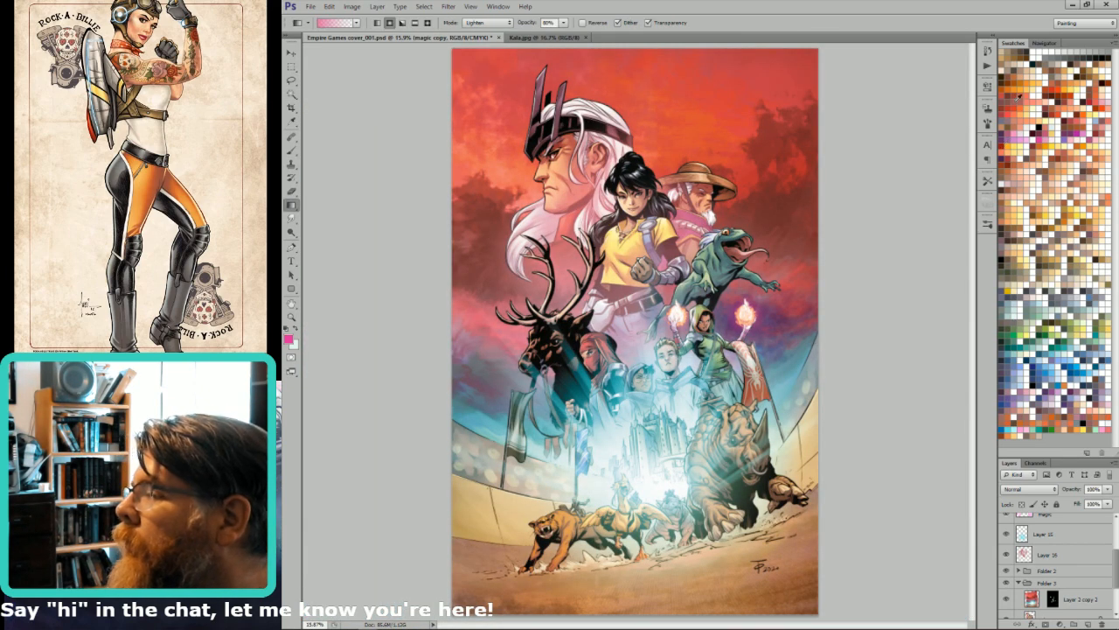
pyautogui.hotkey('shift', 'alt', 'f')
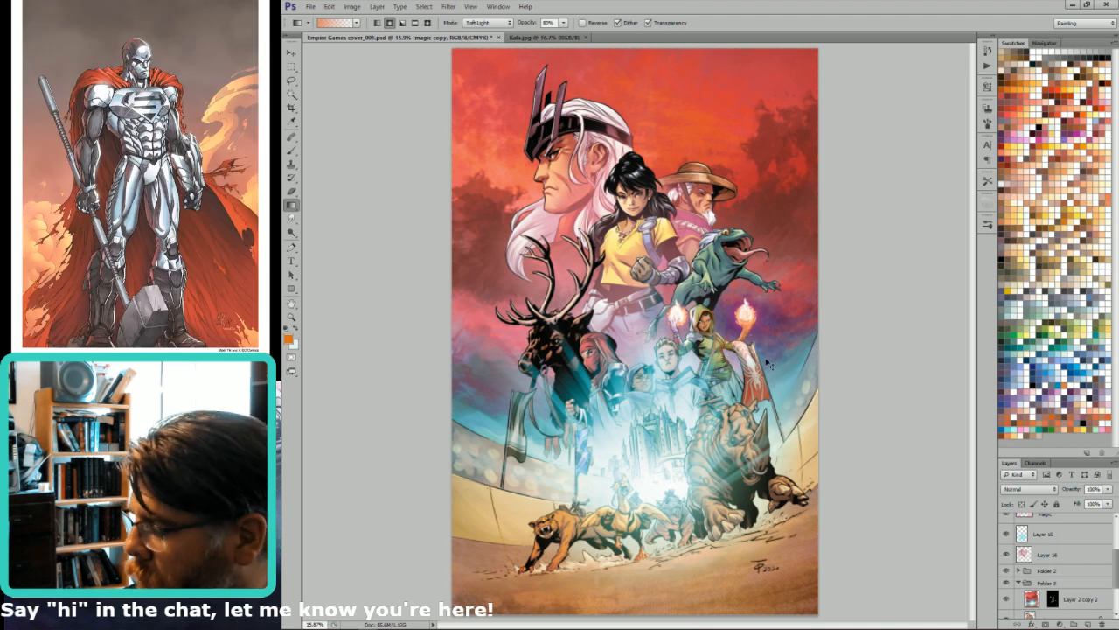
pyautogui.scroll(-2, 1116, 577)
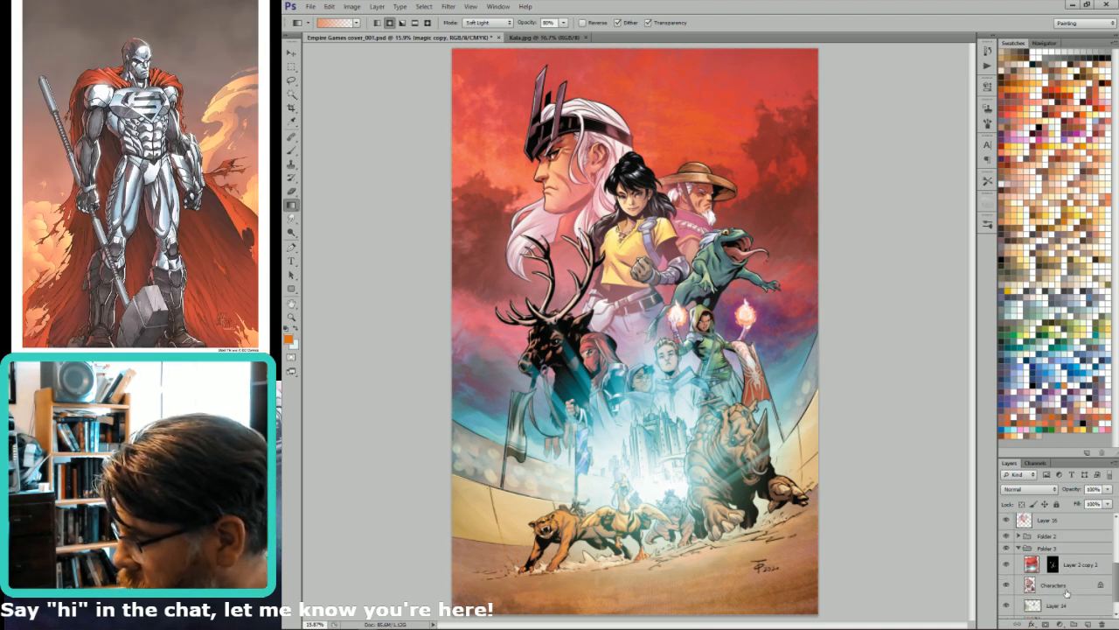
pyautogui.click(1054, 584)
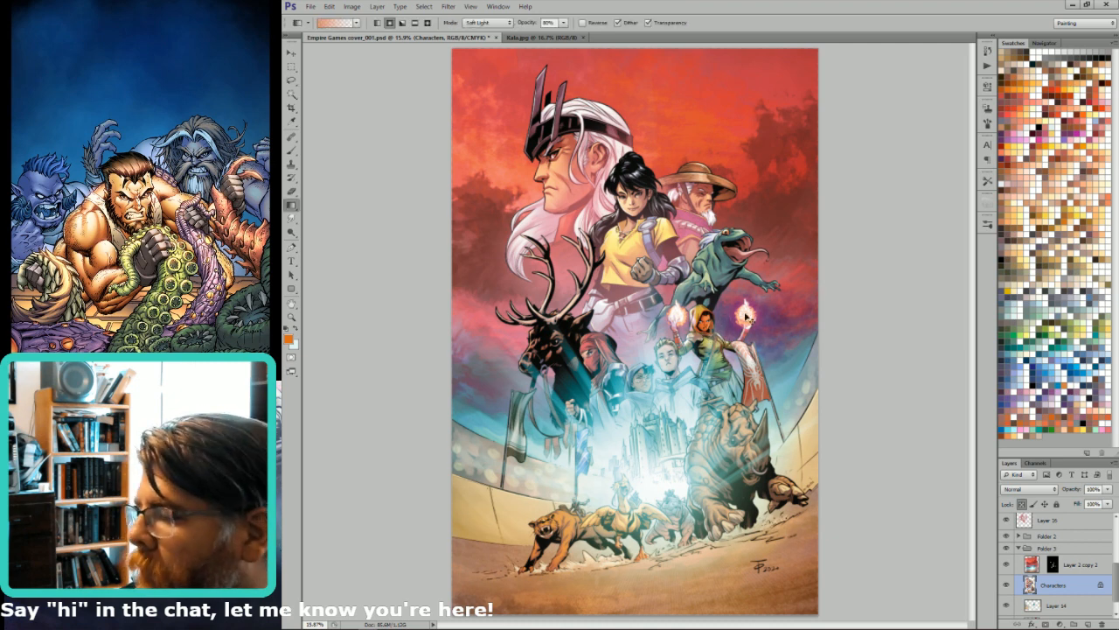
pyautogui.hotkey('ctrl', '6')
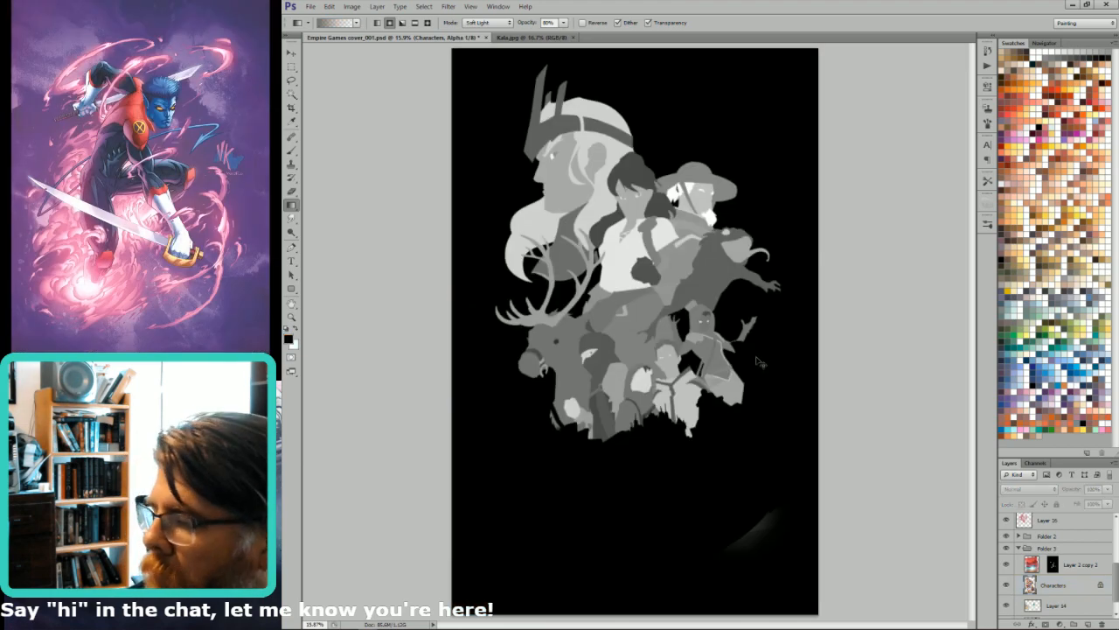
pyautogui.hotkey('ctrl', '2')
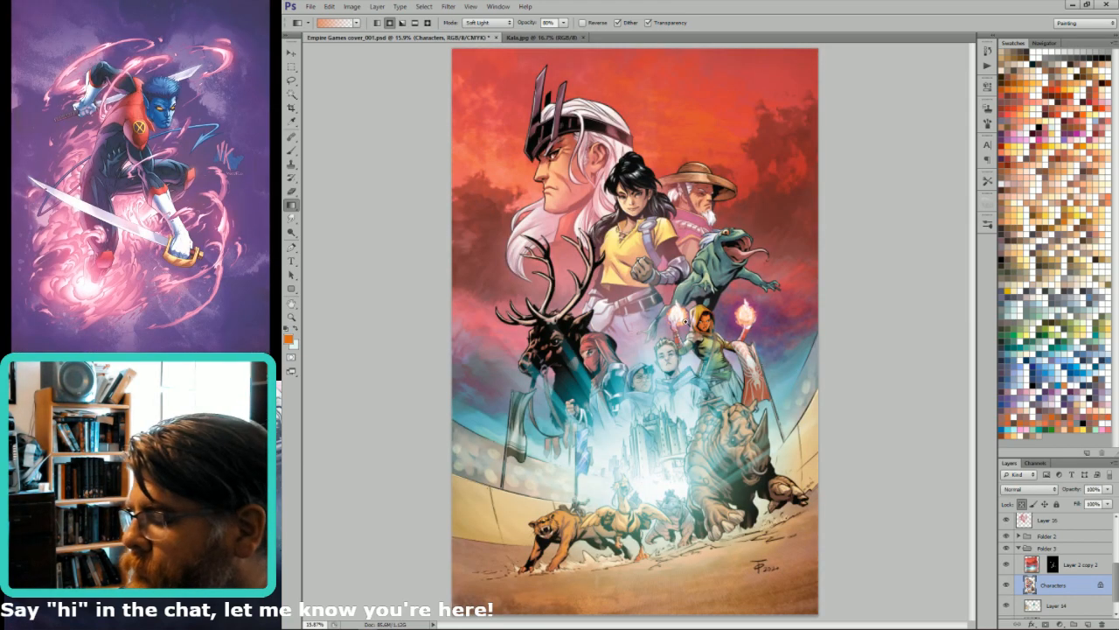
pyautogui.moveTo(657, 290); pyautogui.dragTo(744, 368)
pyautogui.press('l')
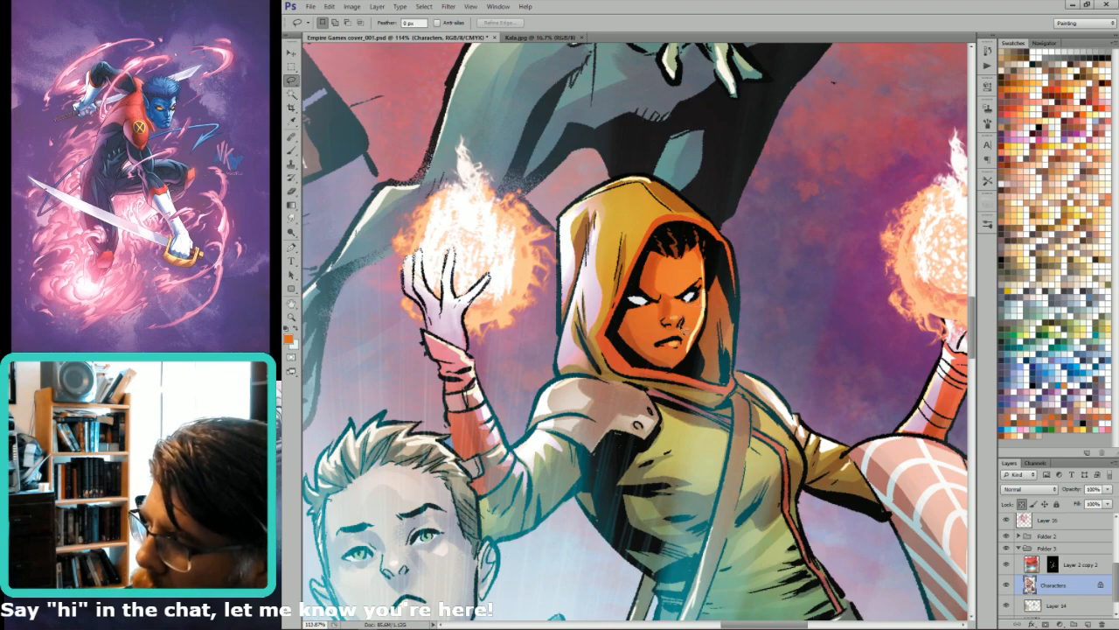
pyautogui.moveTo(678, 344)
pyautogui.mouseDown()
pyautogui.moveTo(703, 321)
pyautogui.moveTo(704, 303)
pyautogui.moveTo(690, 299)
pyautogui.moveTo(699, 242)
pyautogui.moveTo(705, 295)
pyautogui.mouseUp()
pyautogui.hotkey('ctrl', 'd')
# - Choose a light orange foreground swatch and a brush preset with 50% opacity for painting on the Characters layer
pyautogui.press('b')
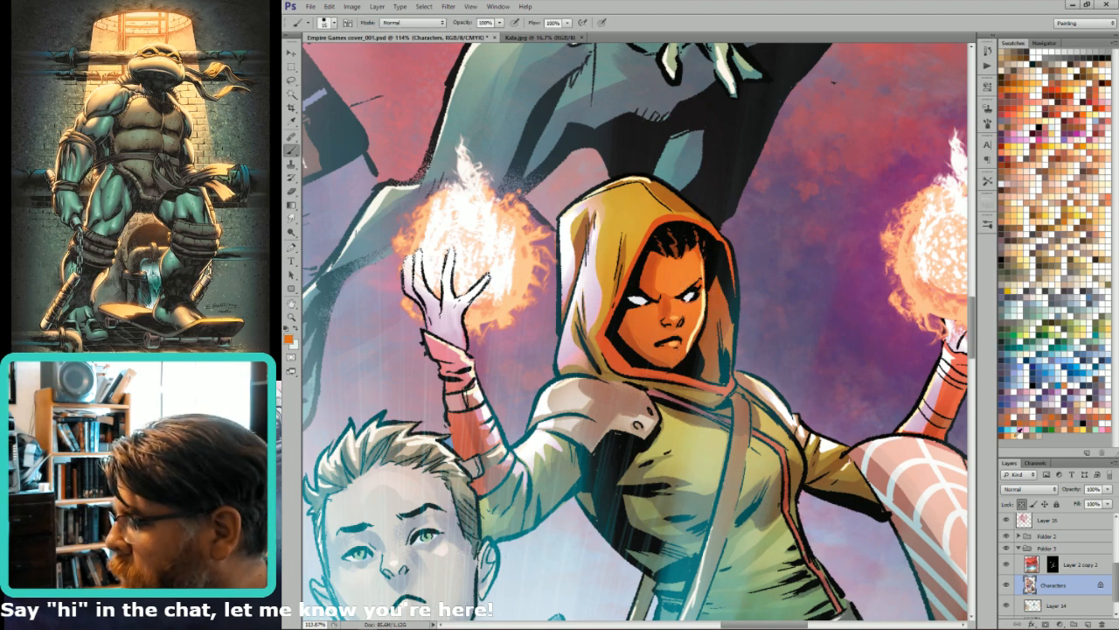
pyautogui.click(1017, 430)
pyautogui.hotkey('shift', 'b')
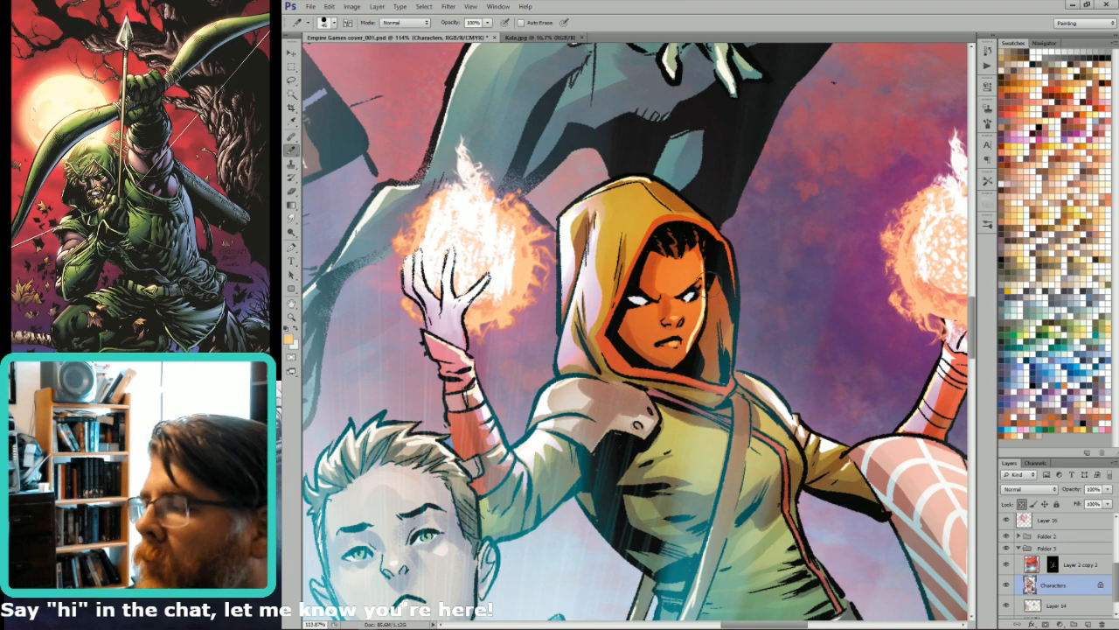
pyautogui.hotkey('shift', 'b')
pyautogui.hotkey('shift', 'b')
pyautogui.hotkey('shift', 'b')
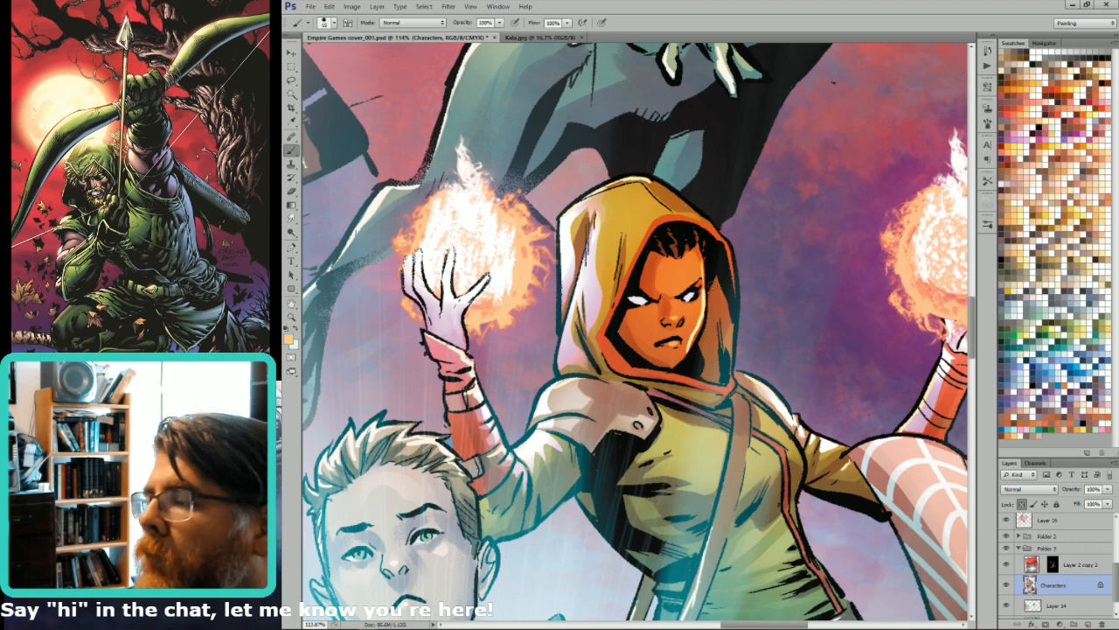
pyautogui.click(302, 24)
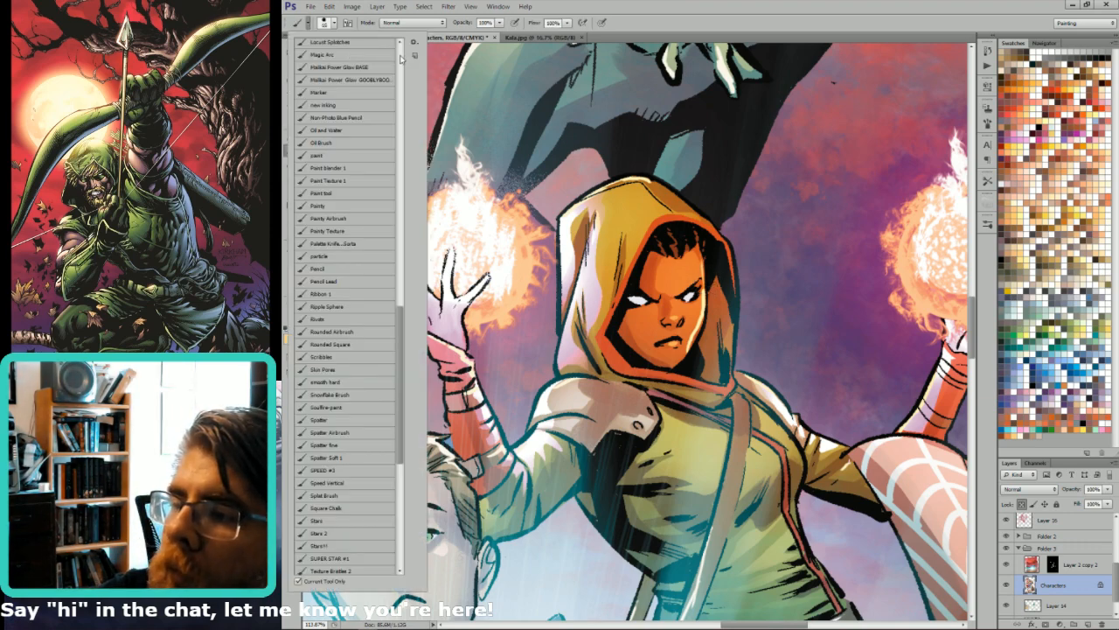
pyautogui.scroll(-2, 384, 60)
pyautogui.click(352, 216)
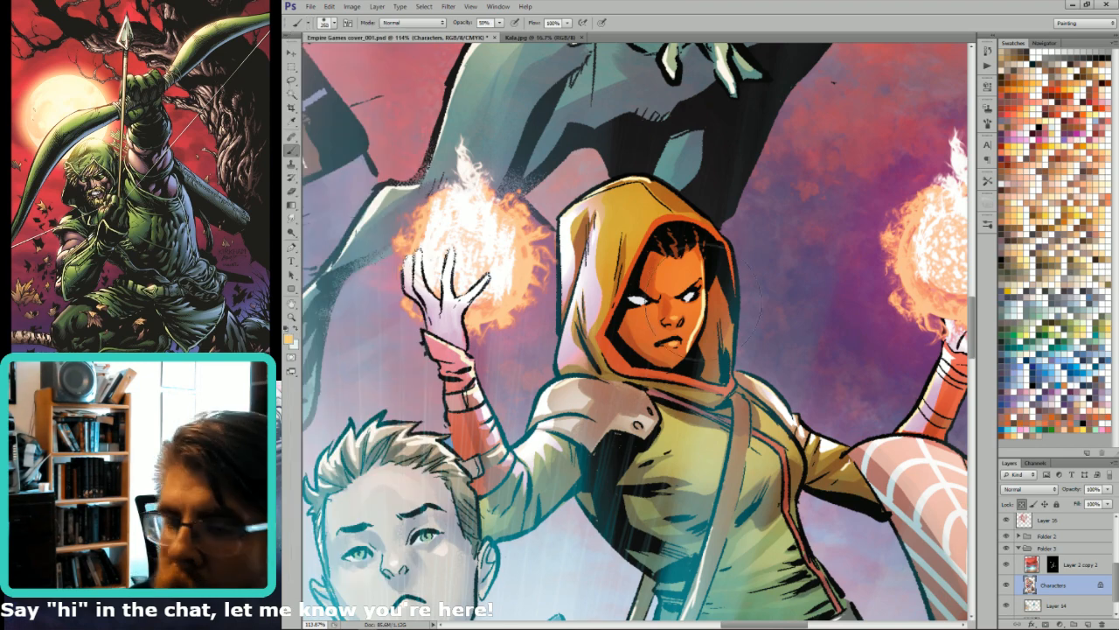
# - Reduce the brush size to 100, switch it to Lighten mode and add light orange highlights to the sorceress's face
pyautogui.press('[')
pyautogui.press('[')
pyautogui.press('[')
pyautogui.press('[')
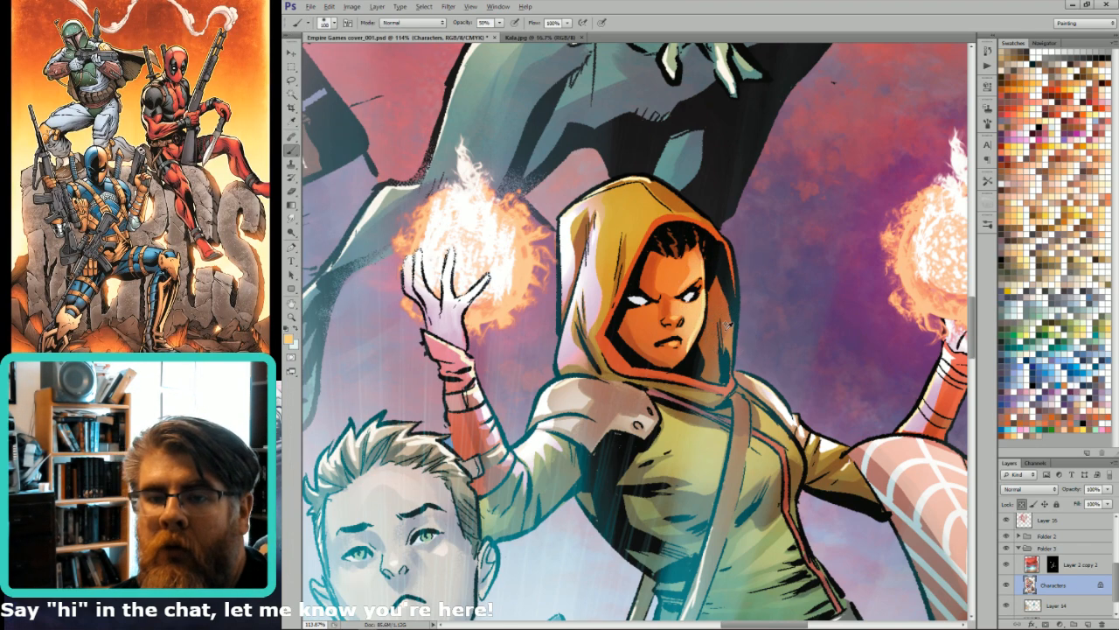
pyautogui.hotkey('shift', 'alt', 'g')
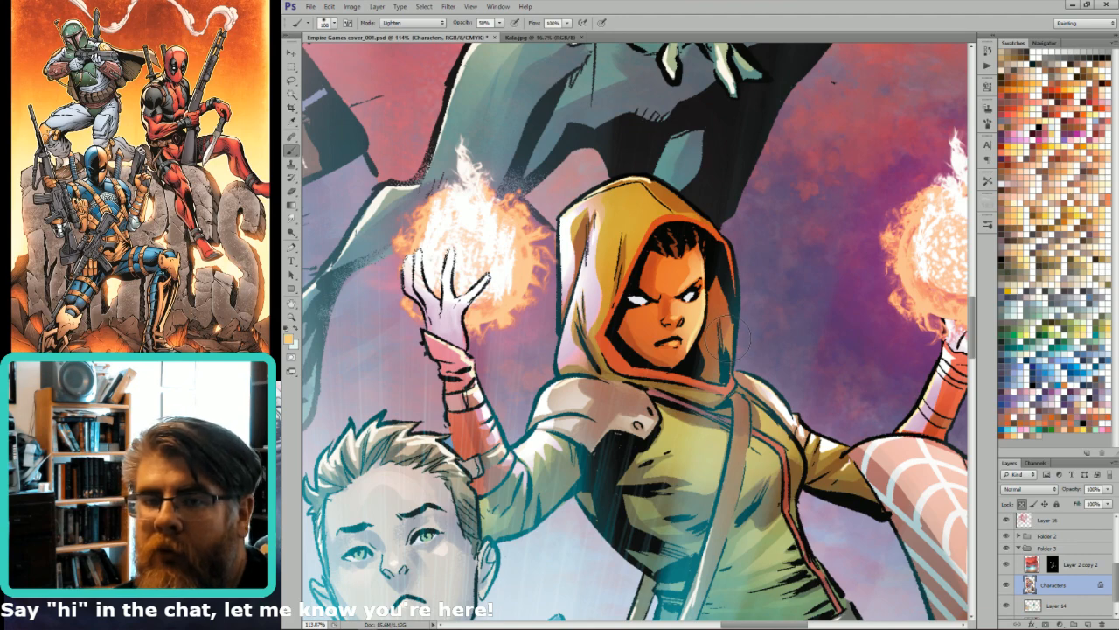
pyautogui.hotkey('ctrl', '0')
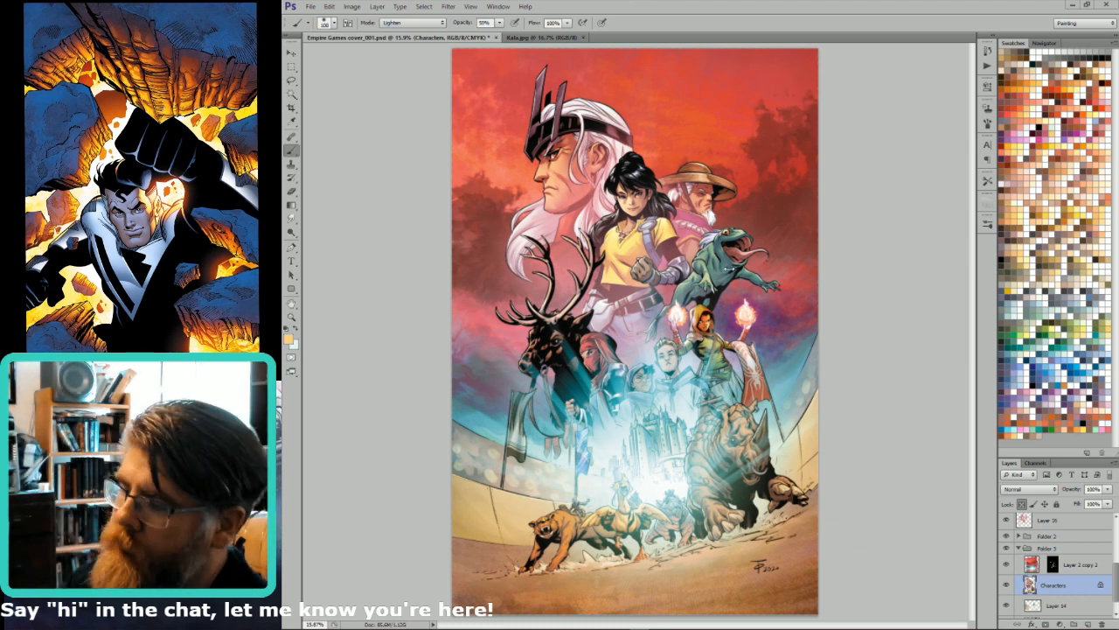
# - Select the sorceress's hands in the Alpha 1 channel and tint them light orange with the Brush in Color mode at 50% opacity
pyautogui.moveTo(665, 354); pyautogui.dragTo(666, 379)
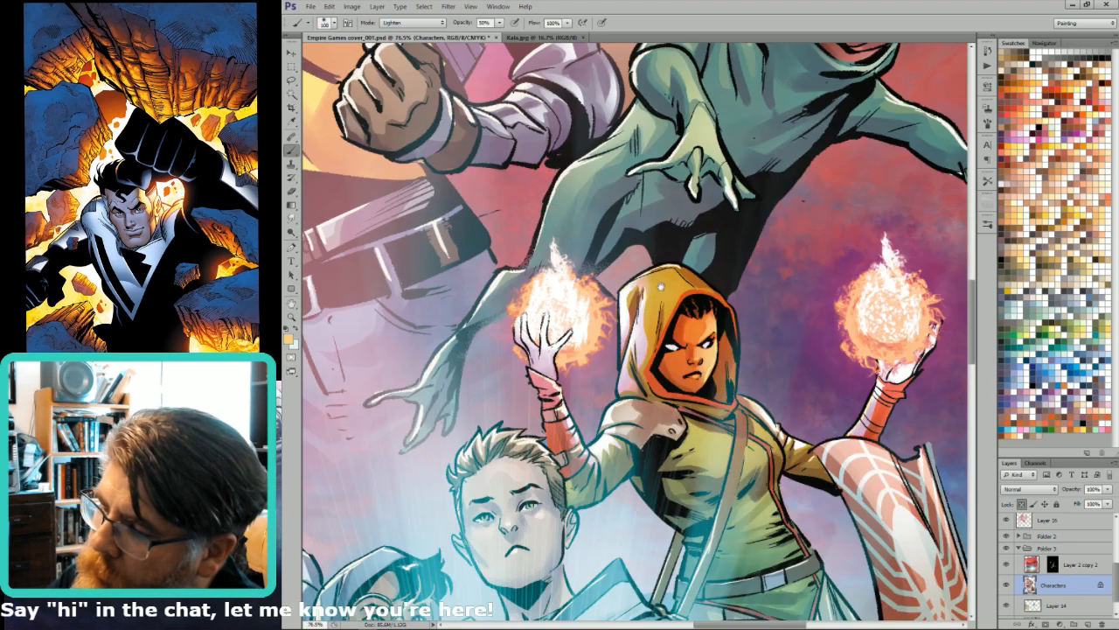
pyautogui.press('w')
pyautogui.hotkey('ctrl', '6')
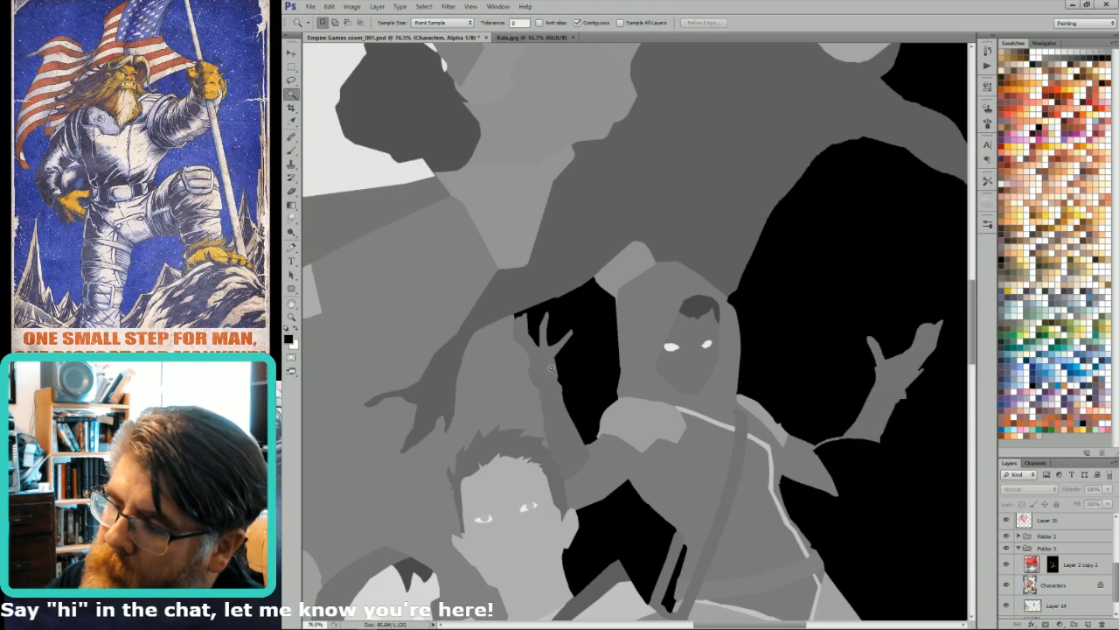
pyautogui.click(551, 346)
pyautogui.keyDown('shift'); pyautogui.click(914, 354); pyautogui.keyUp('shift')
pyautogui.hotkey('ctrl', '2')
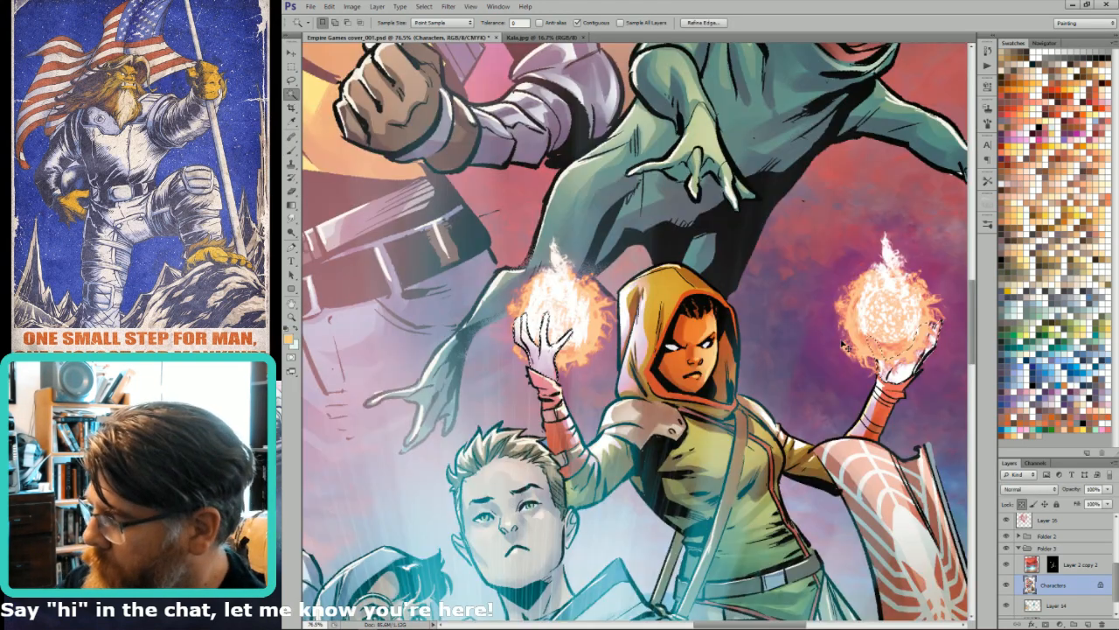
pyautogui.press('b')
pyautogui.hotkey('shift', 'alt', 'c')
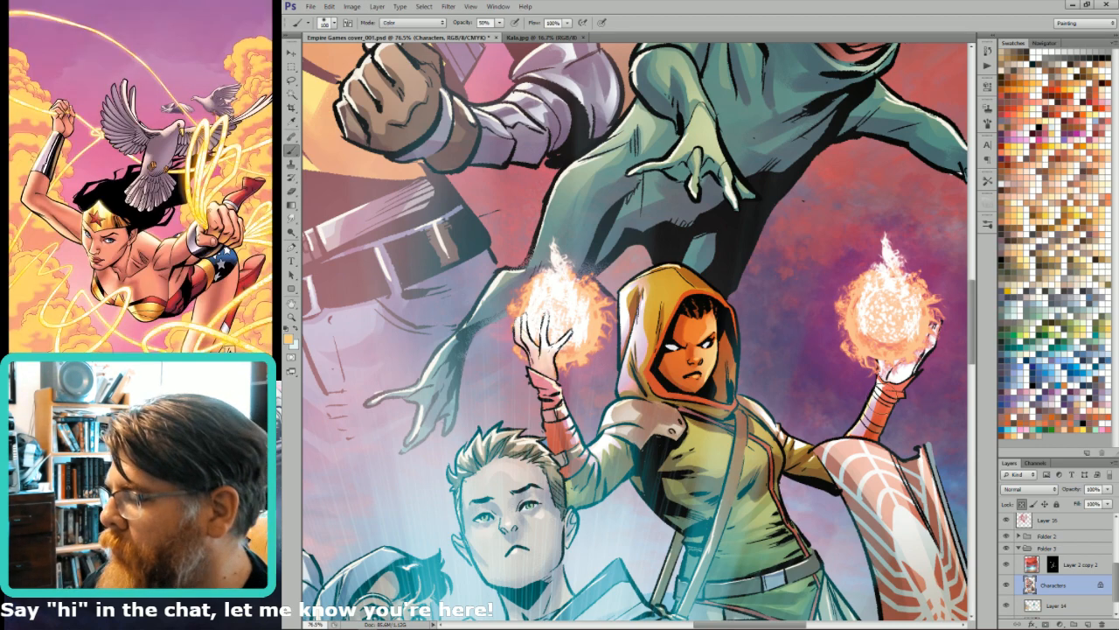
pyautogui.hotkey('ctrl', '0')
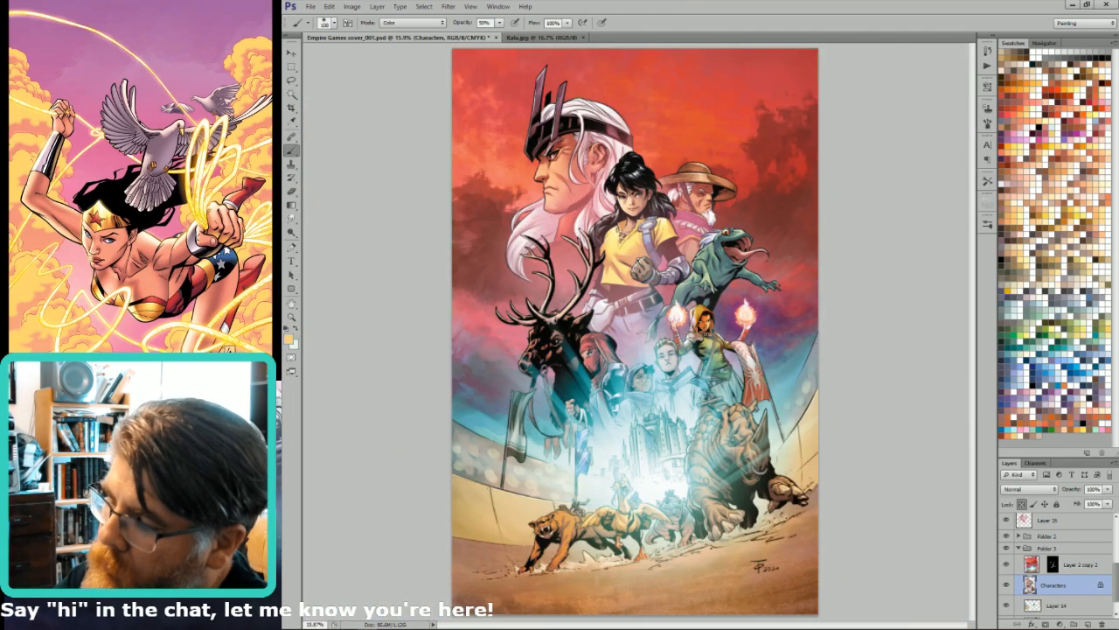
pyautogui.hotkey('shift', 'alt', 'n')
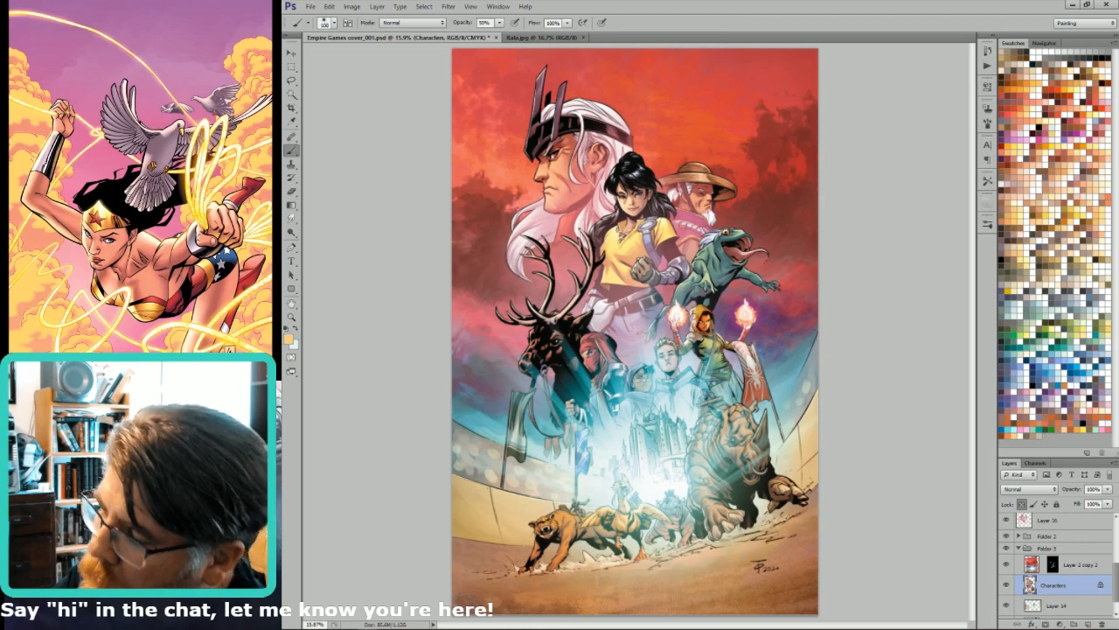
# - Select the sorceress's shoulder pad in the Alpha 1 copy channel and raise its brightness to about 44 on the Characters layer
pyautogui.hotkey('ctrl', '6')
pyautogui.press('w')
pyautogui.click(697, 339)
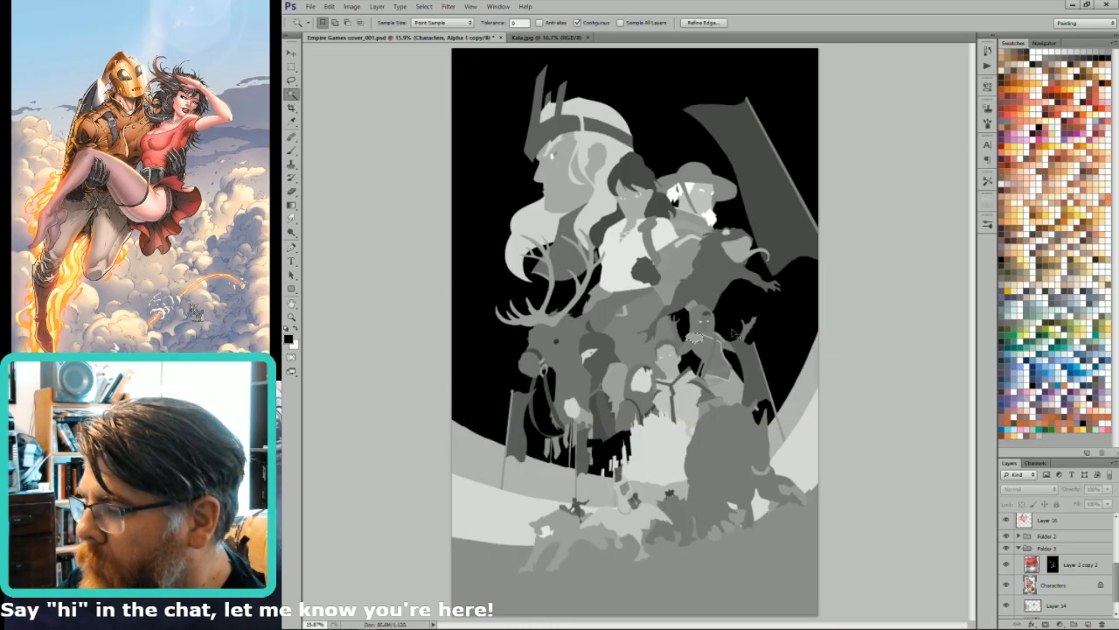
pyautogui.hotkey('ctrl', '2')
pyautogui.hotkey('ctrl', 'shift', 'b')
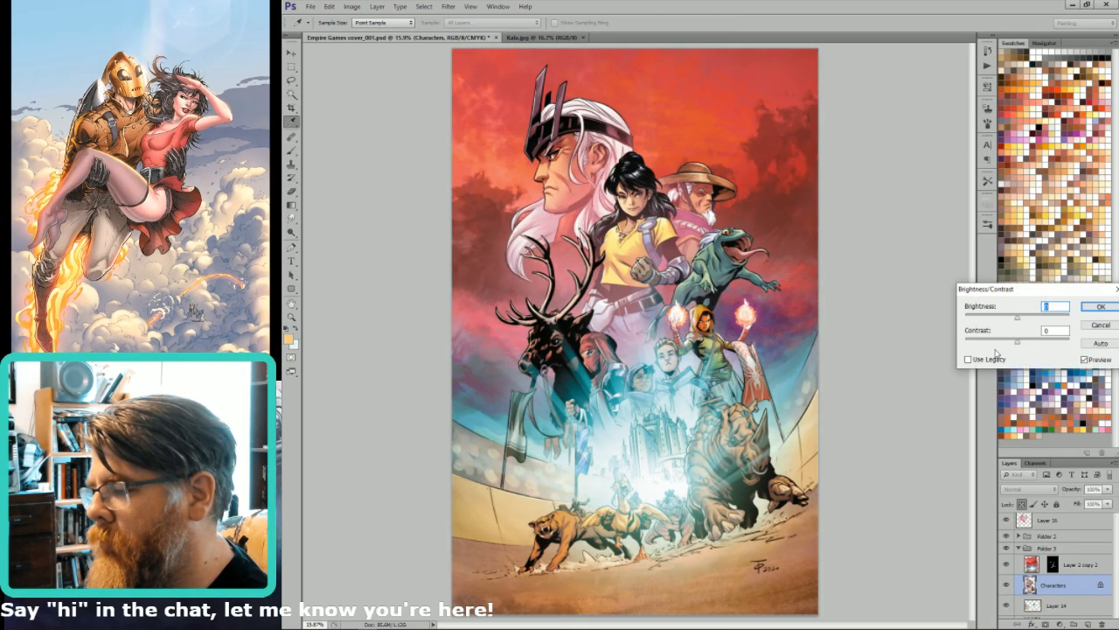
pyautogui.click(1034, 318)
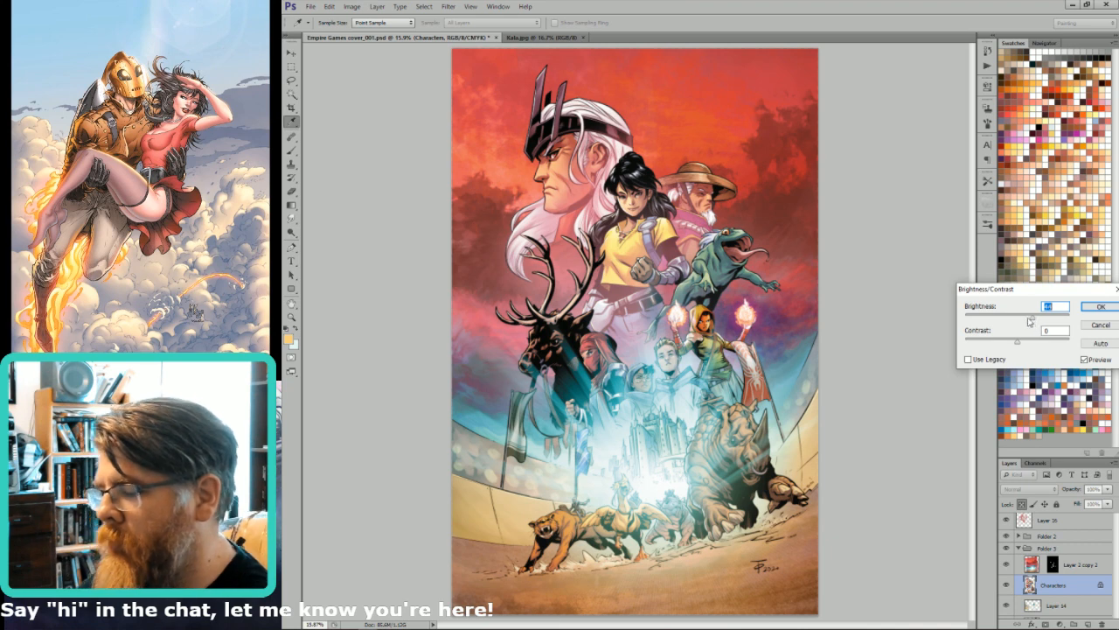
pyautogui.press('Return')
pyautogui.hotkey('ctrl', 'd')
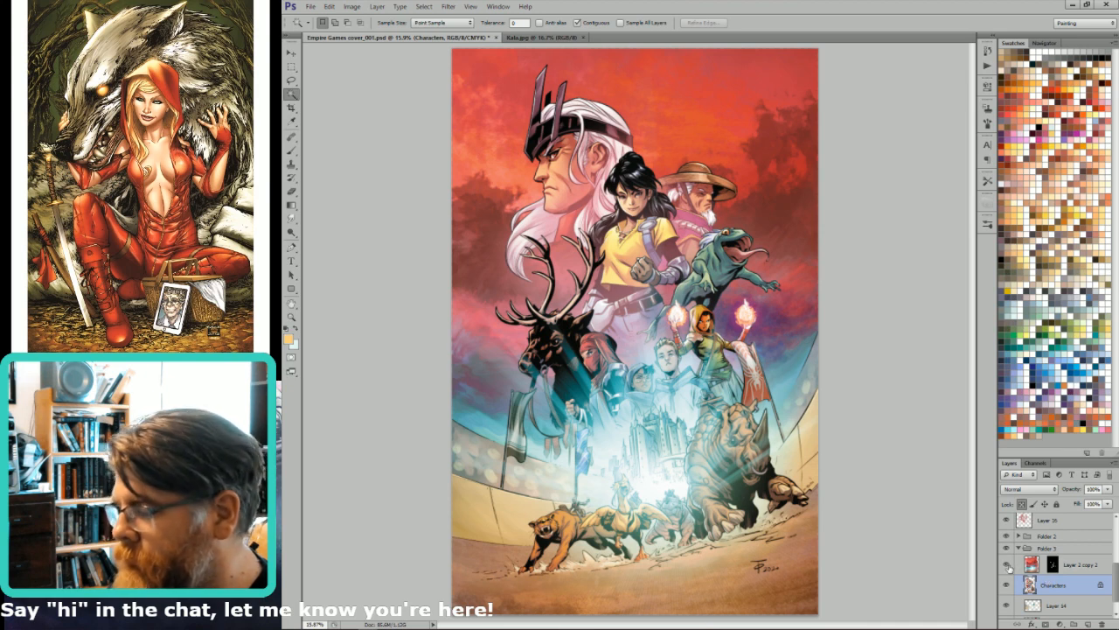
# - Compare the cover with Layer 2 copy 2, Characters and Layer 14 each hidden and shown
pyautogui.click(1007, 565)
pyautogui.click(1007, 565)
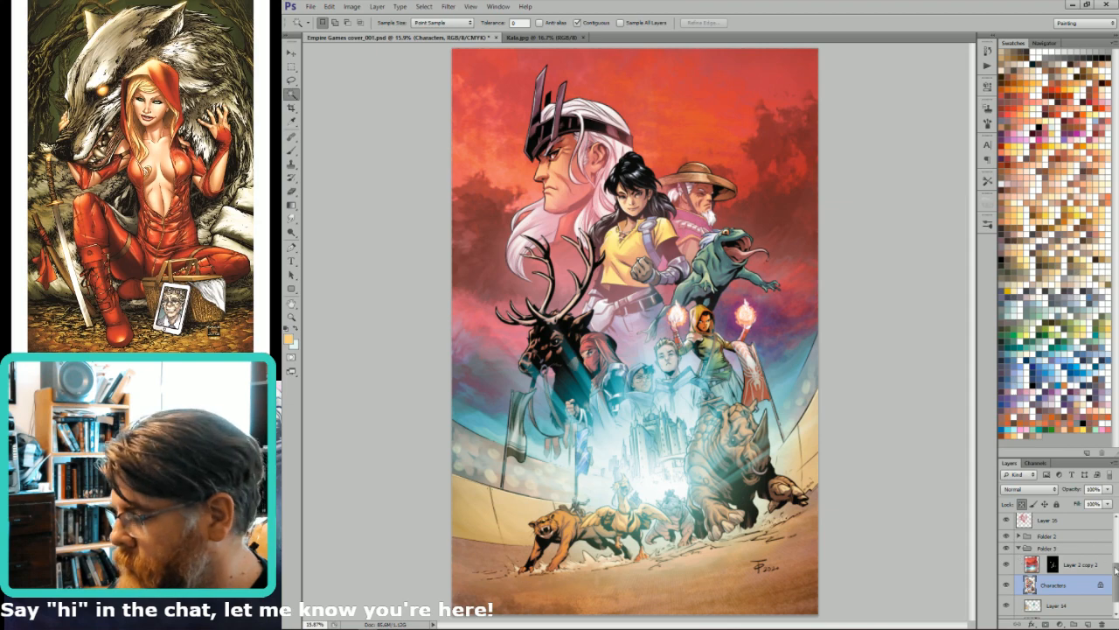
pyautogui.scroll(-1, 1115, 570)
pyautogui.click(1007, 570)
pyautogui.click(1006, 571)
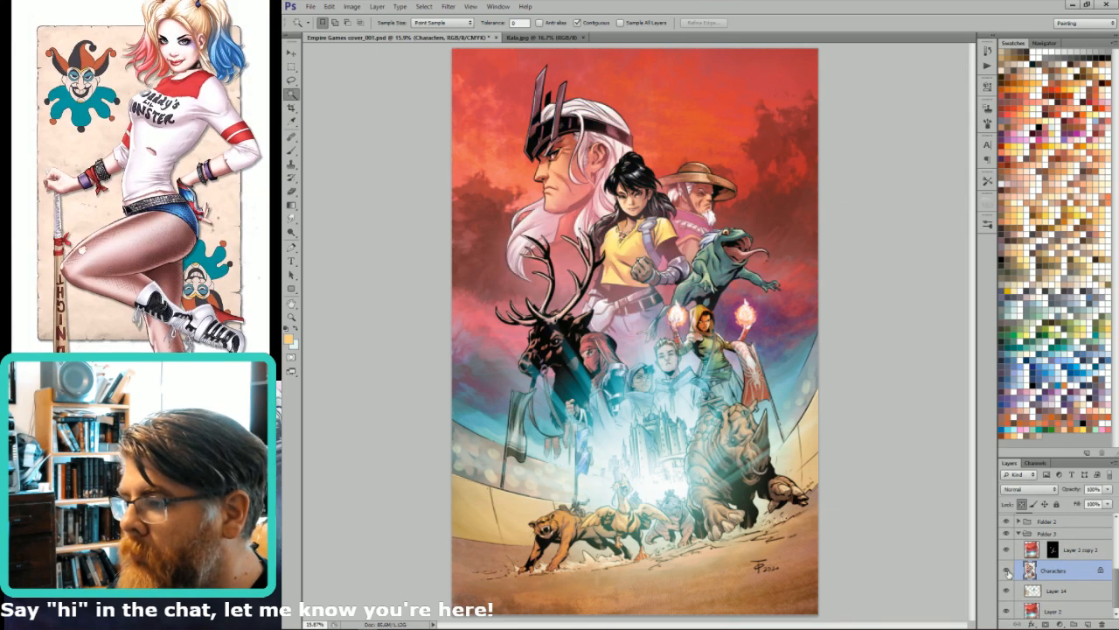
pyautogui.click(1007, 592)
pyautogui.click(1006, 592)
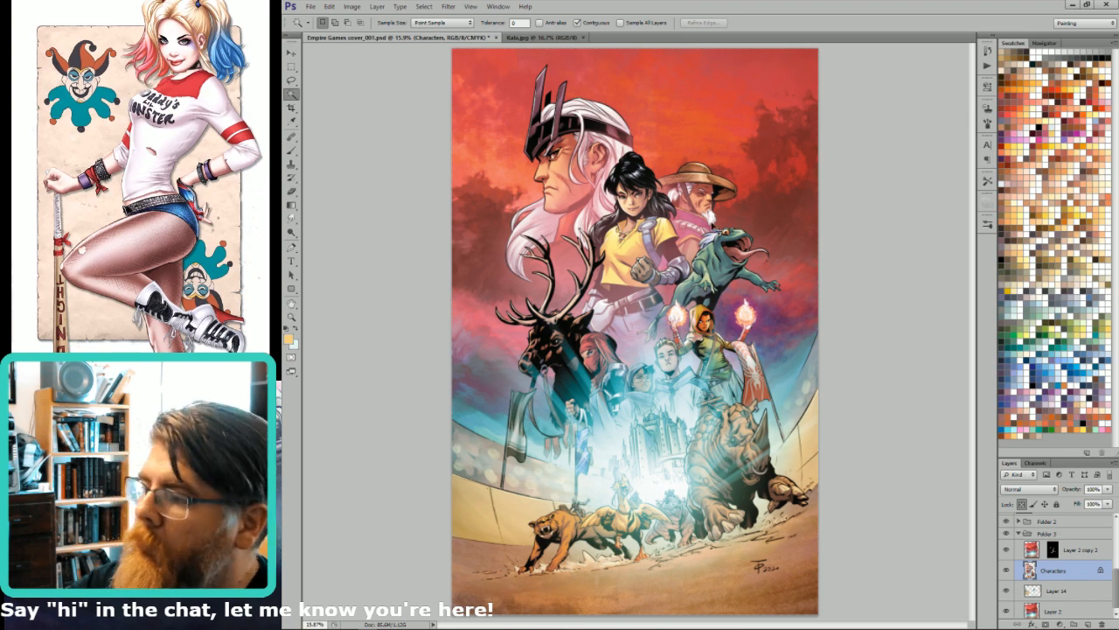
# - Select the dark-haired woman's hair, skin, yellow shirt, shoulder strap and armoured arm with the Magic Wand in the Alpha 1 copy channel
pyautogui.hotkey('ctrl', '6')
pyautogui.click(631, 174)
pyautogui.keyDown('shift'); pyautogui.click(628, 228); pyautogui.keyUp('shift')
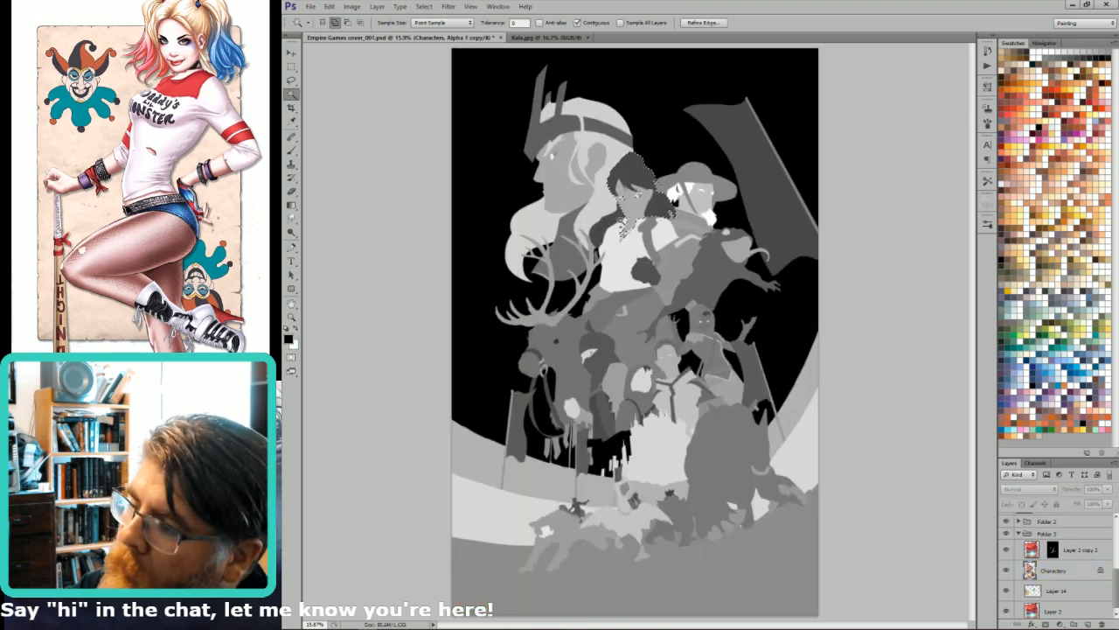
pyautogui.keyDown('shift'); pyautogui.click(642, 249); pyautogui.keyUp('shift')
pyautogui.scroll(5, 647, 246)
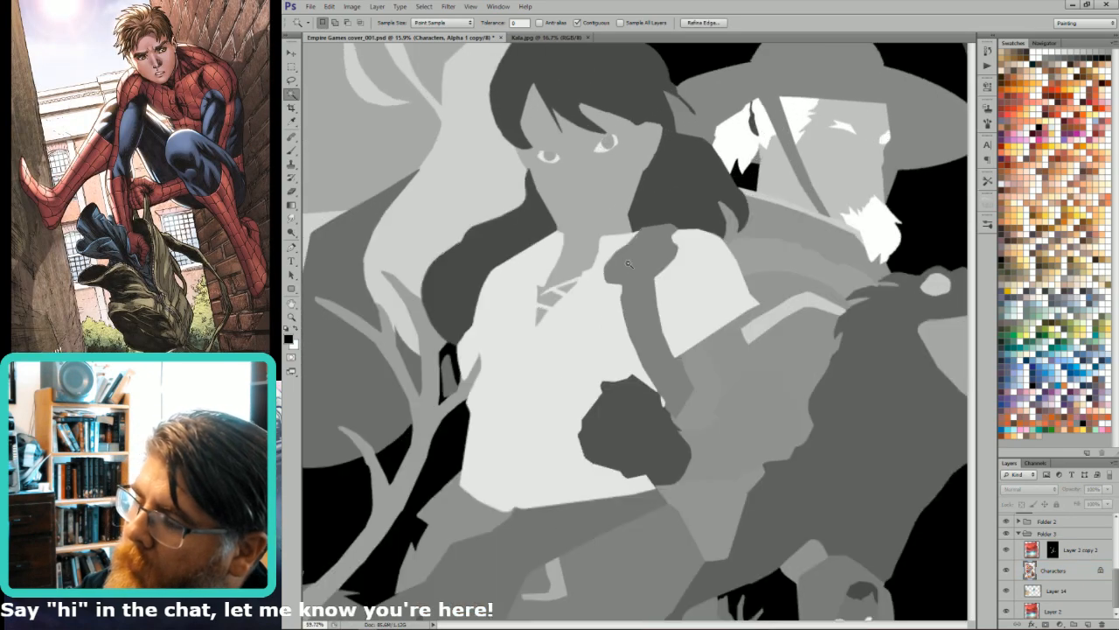
pyautogui.keyDown('shift'); pyautogui.click(654, 253); pyautogui.keyUp('shift')
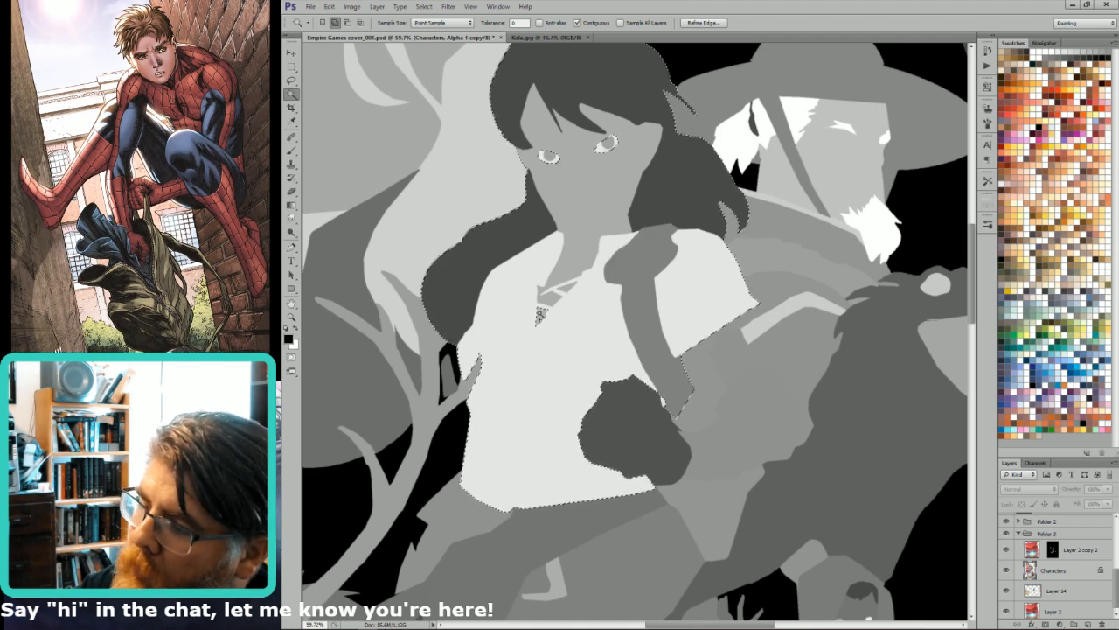
pyautogui.keyDown('shift'); pyautogui.click(730, 375); pyautogui.keyUp('shift')
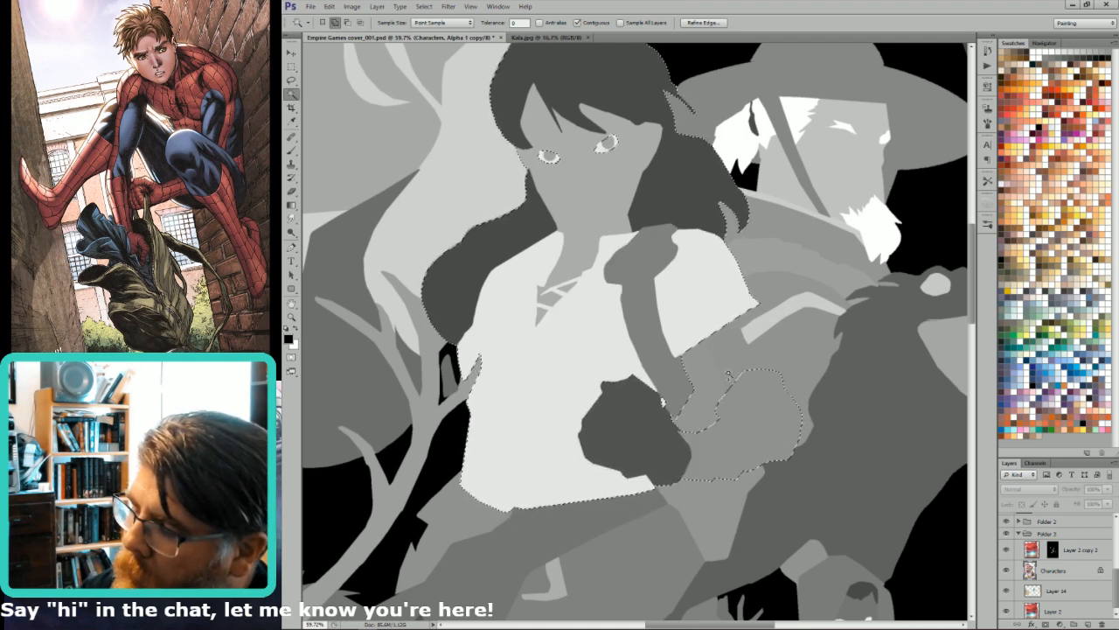
pyautogui.hotkey('ctrl', '2')
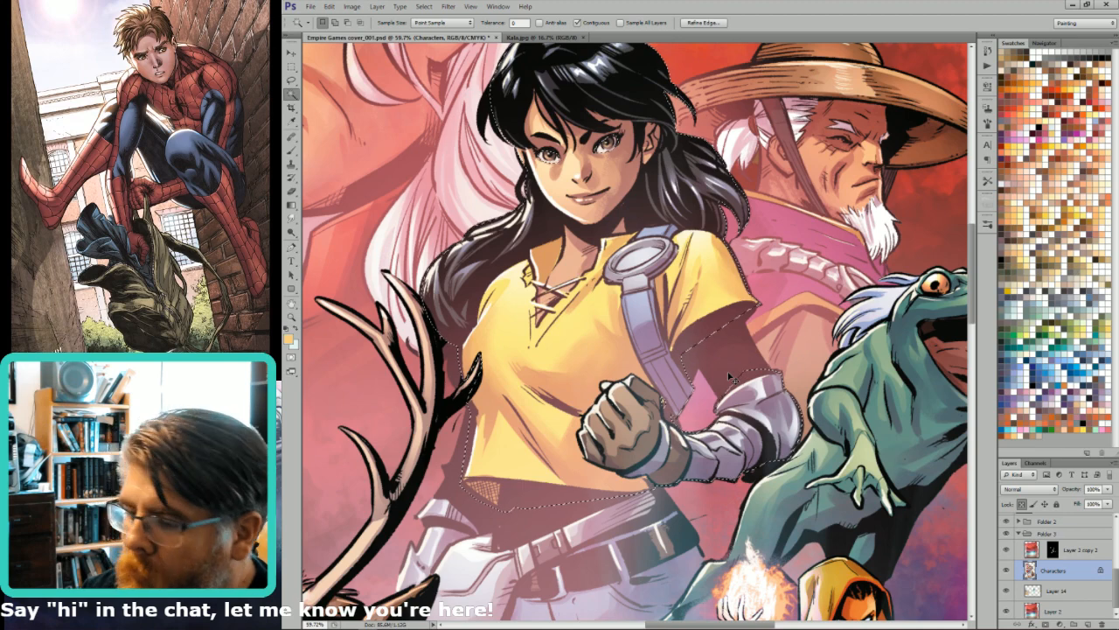
# - Add the woman's trousers to the selection from the Alpha 4 channel and copy her to a new layer in Soft Light mode
pyautogui.hotkey('ctrl', '7')
pyautogui.keyDown('shift'); pyautogui.click(469, 515); pyautogui.keyUp('shift')
pyautogui.keyDown('shift'); pyautogui.click(501, 531); pyautogui.keyUp('shift')
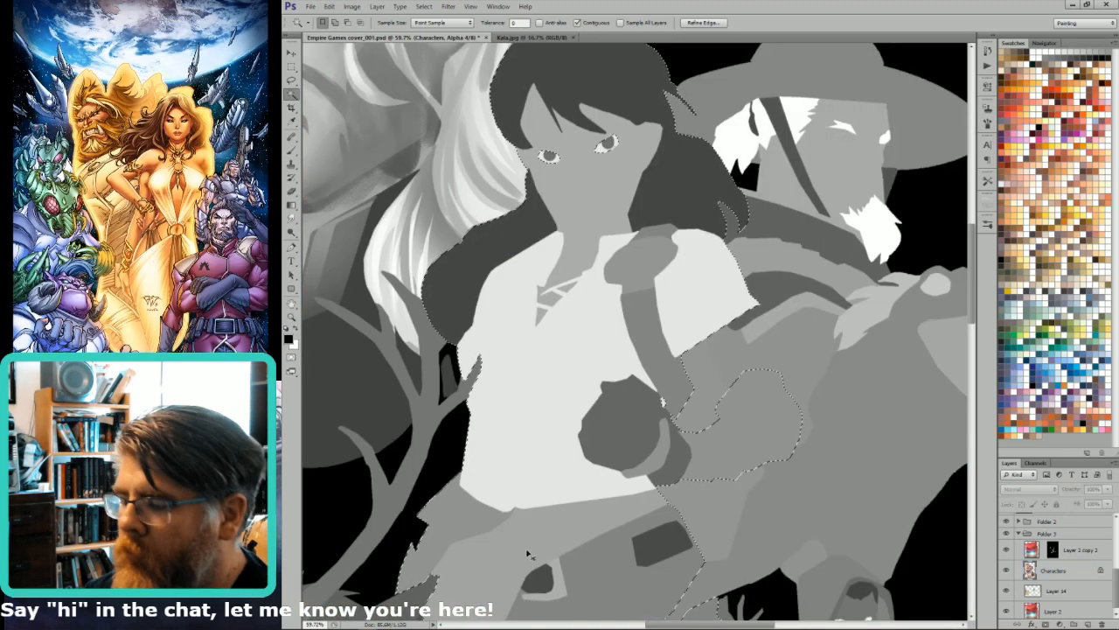
pyautogui.hotkey('ctrl', '0')
pyautogui.hotkey('ctrl', '2')
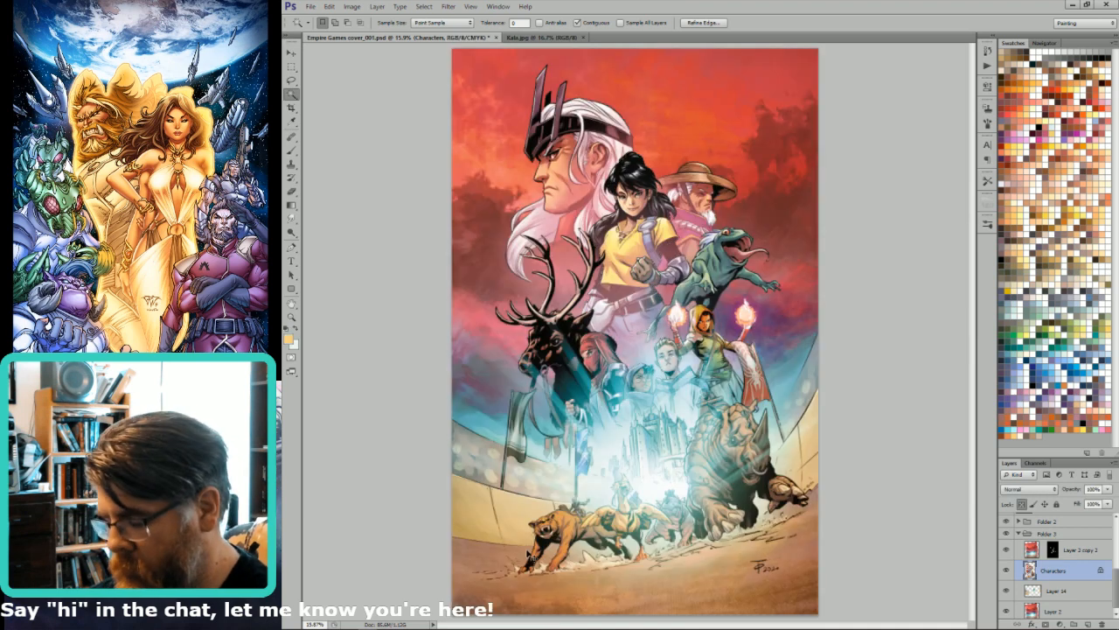
pyautogui.hotkey('ctrl', 'j')
pyautogui.press('m')
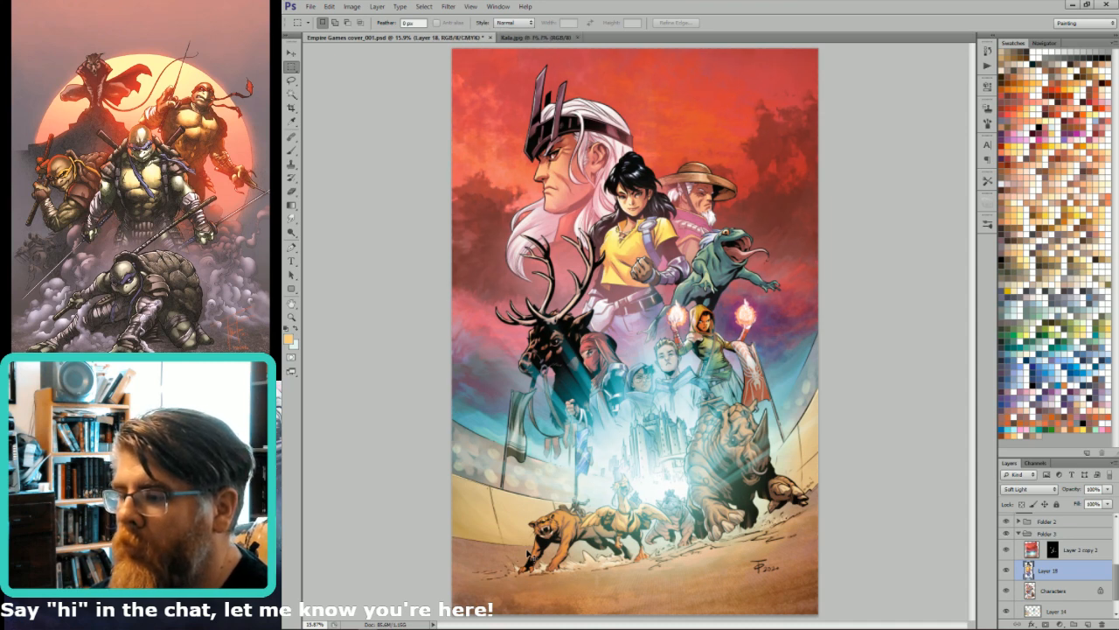
# - Compare the whole cover with and without the woman's Soft Light layer
pyautogui.click(1006, 571)
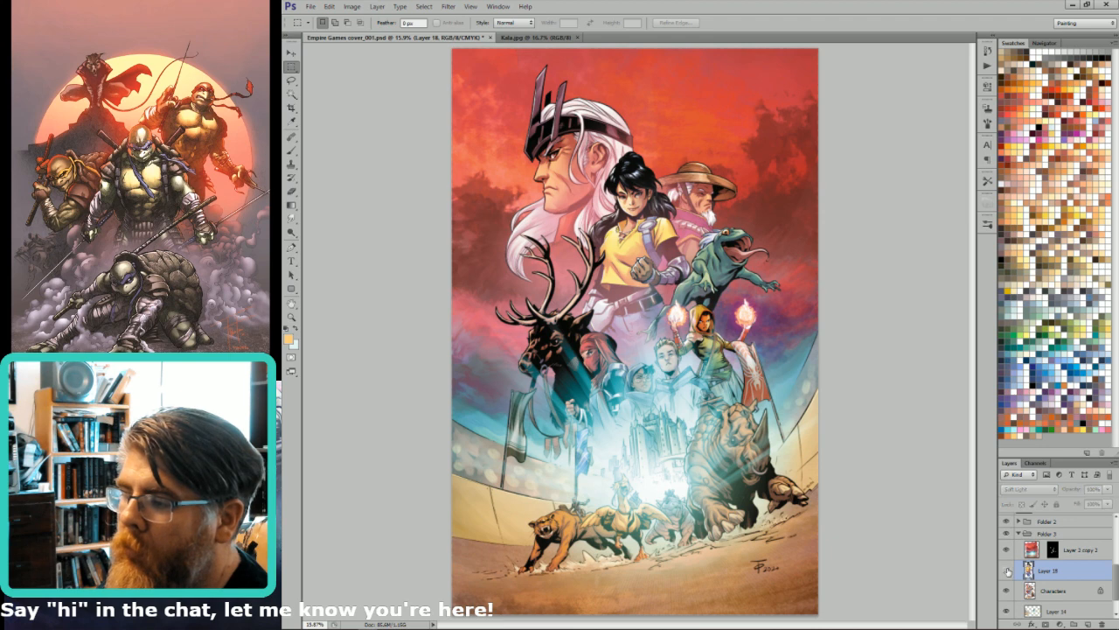
pyautogui.click(1006, 571)
pyautogui.click(1007, 571)
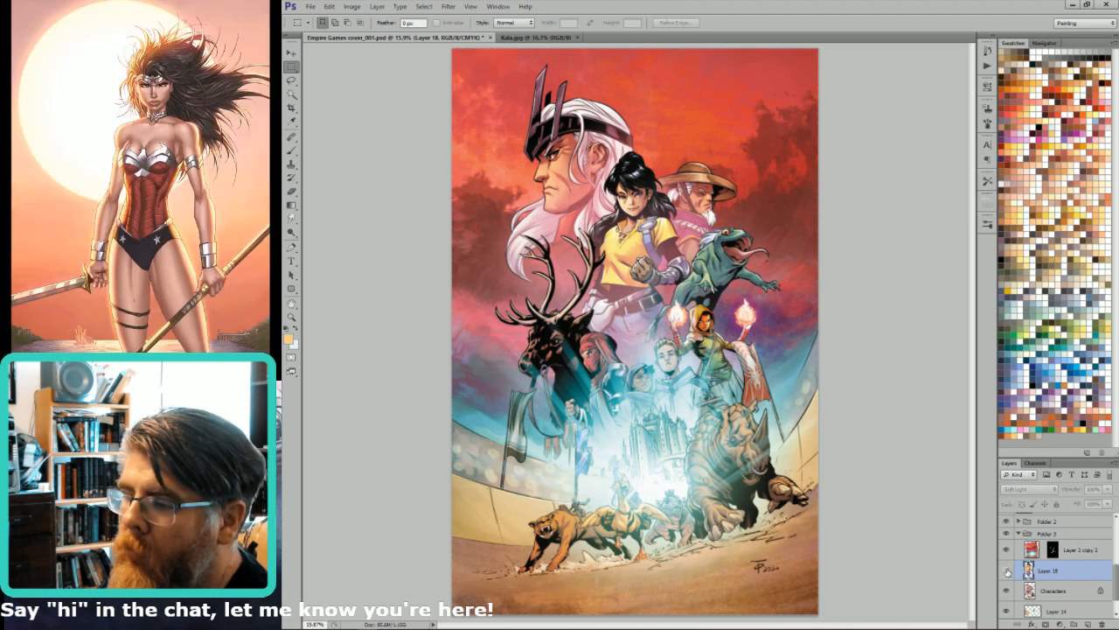
pyautogui.click(1006, 571)
pyautogui.click(1006, 571)
pyautogui.click(1007, 571)
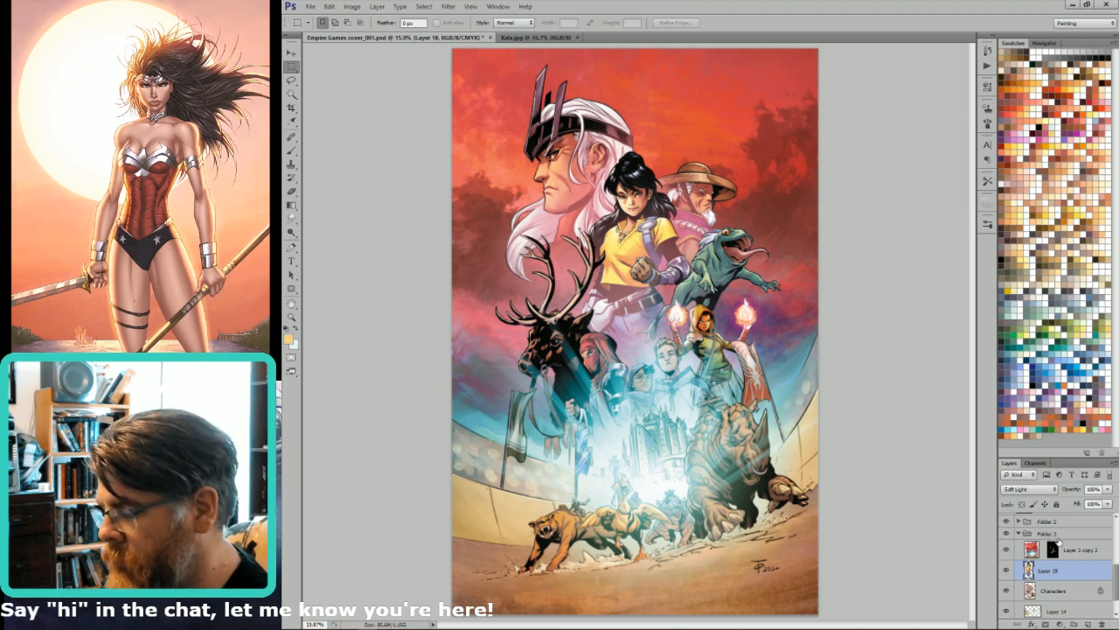
# - Load the outline of the woman's Soft Light layer as a selection and merge that layer down into Characters
pyautogui.keyDown('ctrl'); pyautogui.click(1031, 570); pyautogui.keyUp('ctrl')
pyautogui.hotkey('ctrl', 'e')
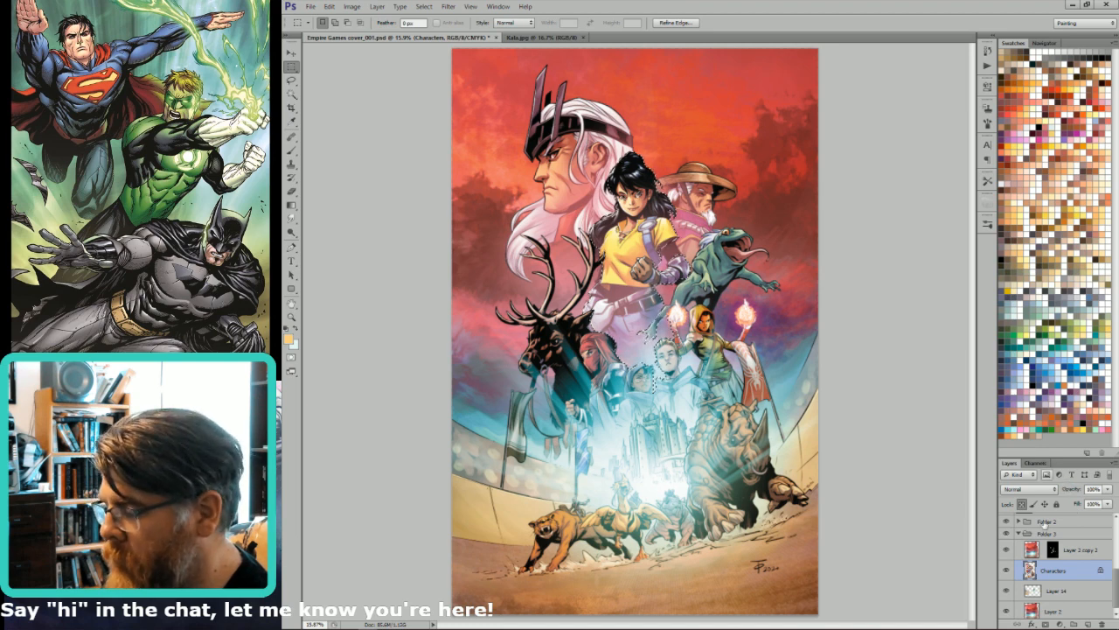
pyautogui.click(1035, 462)
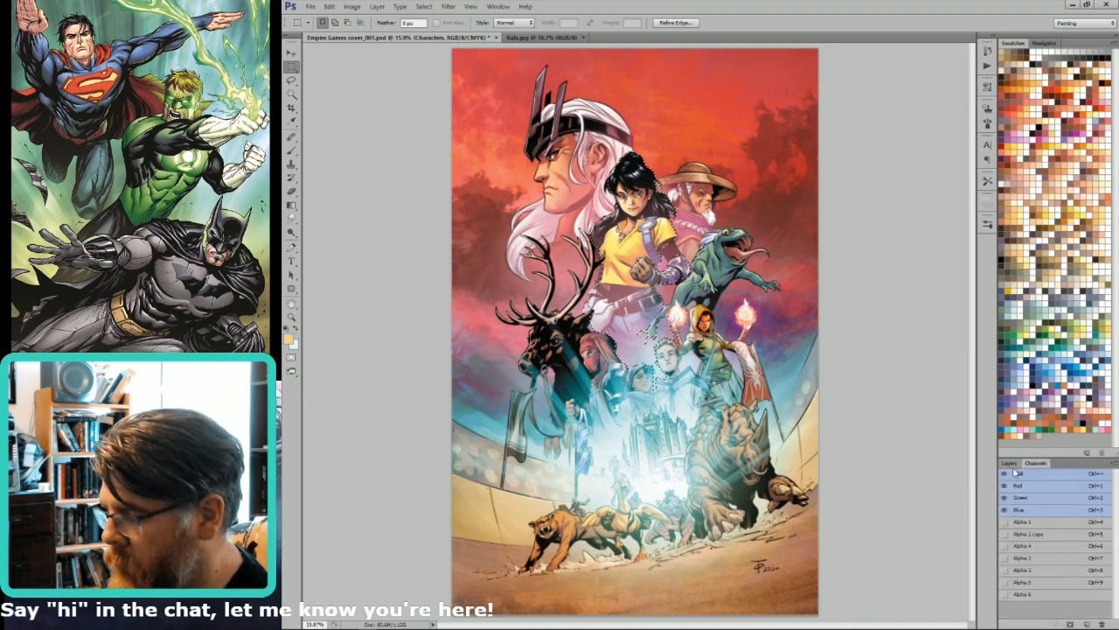
pyautogui.click(1010, 463)
# - Ready Layer 16 for erasing at 20% opacity within the woman's selection, with the selection outline hidden
pyautogui.moveTo(1116, 572); pyautogui.dragTo(1116, 554)
pyautogui.click(1065, 565)
pyautogui.press('e')
pyautogui.hotkey('ctrl', 'h')
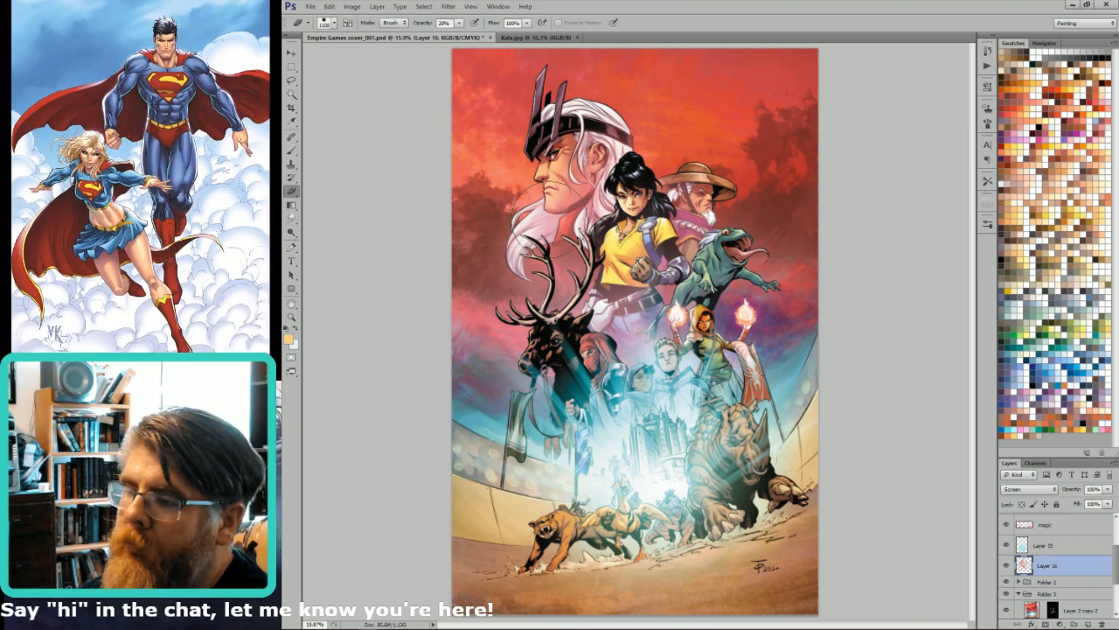
# - Add red radial gradient glow in Normal mode at 40% opacity around the sorceress's flames on Layer 17, and save the cover
pyautogui.hotkey('ctrl', '-')
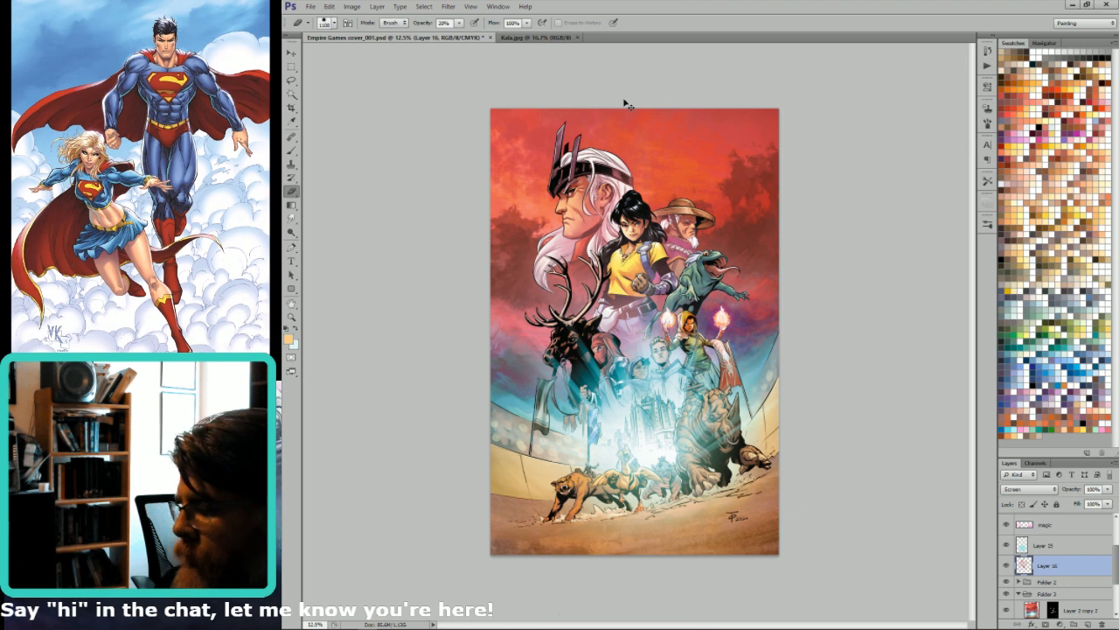
pyautogui.scroll(2, 1109, 539)
pyautogui.click(1109, 543)
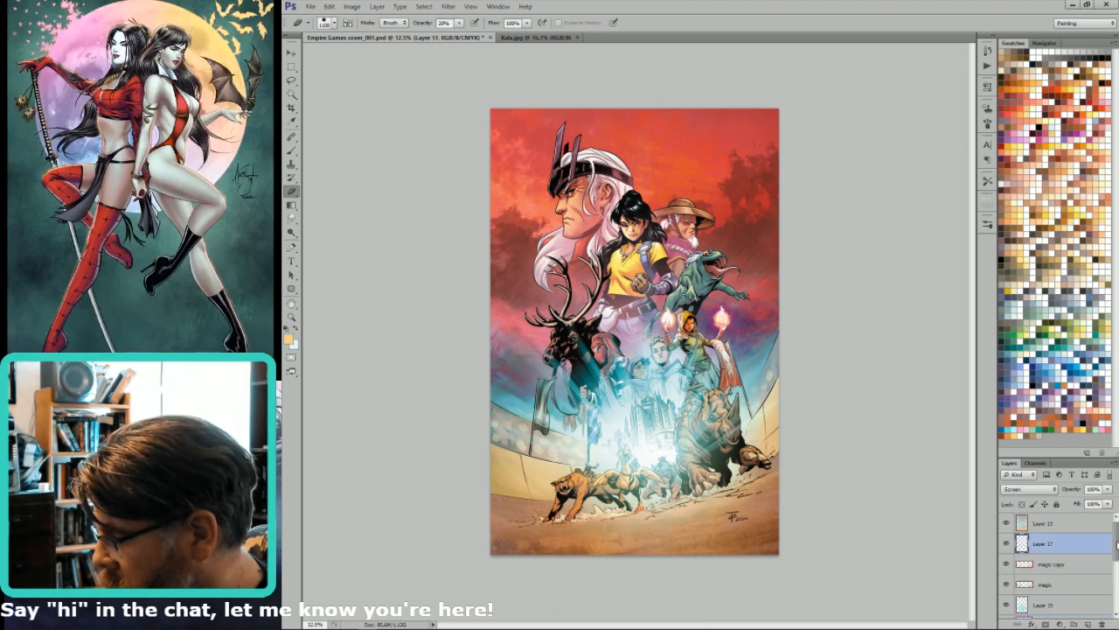
pyautogui.click(1007, 114)
pyautogui.press('g')
pyautogui.press('4')
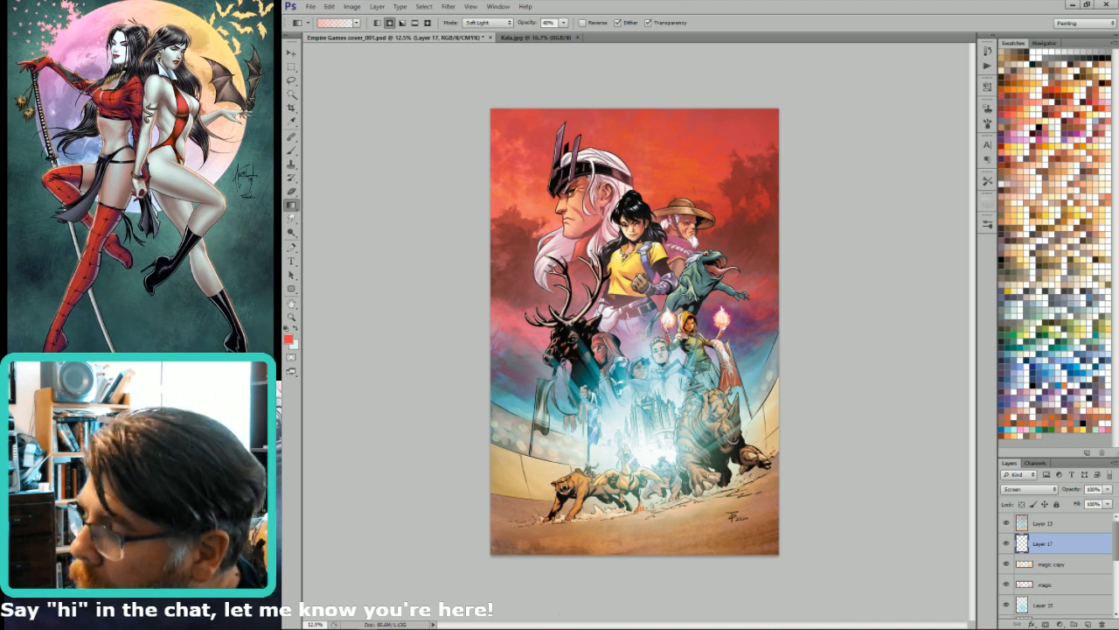
pyautogui.hotkey('shift', 'alt', 'n')
pyautogui.moveTo(668, 321); pyautogui.dragTo(660, 317)
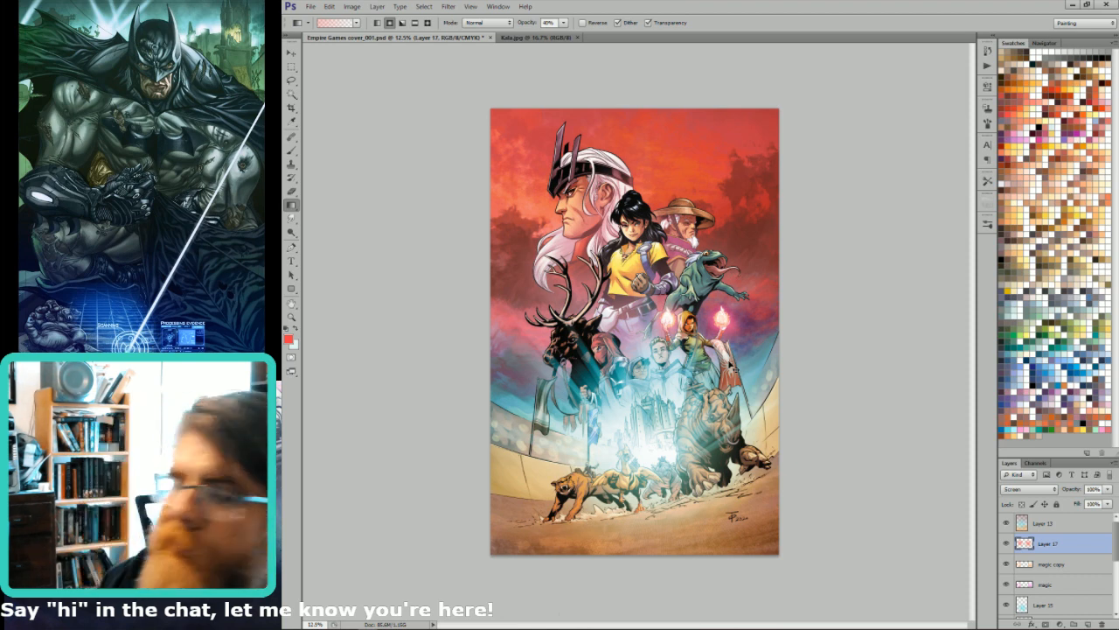
pyautogui.hotkey('ctrl', 's')
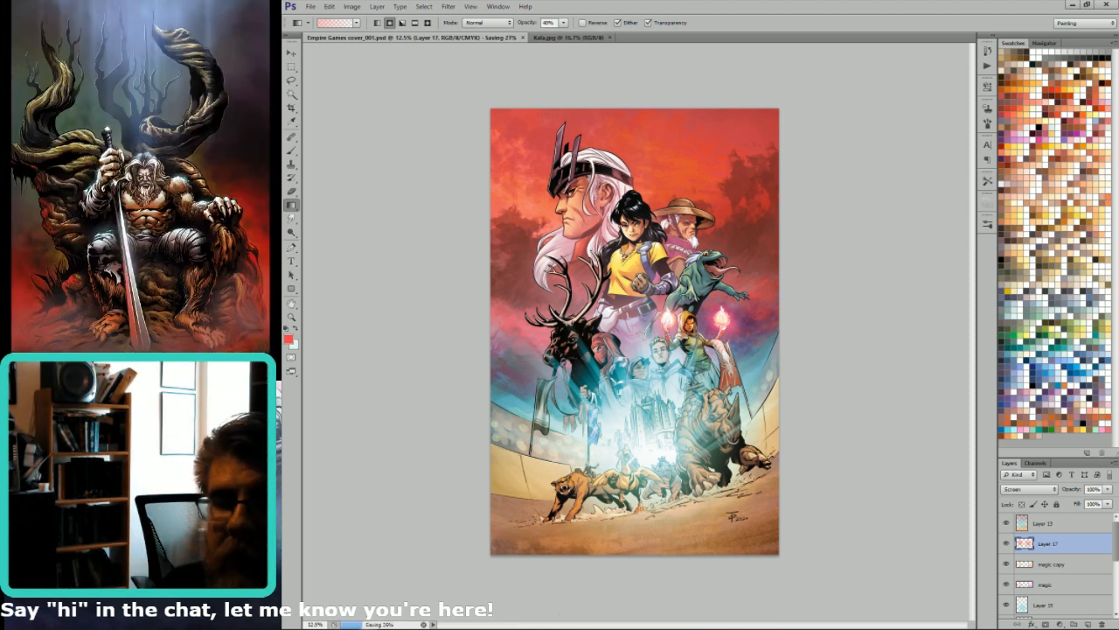